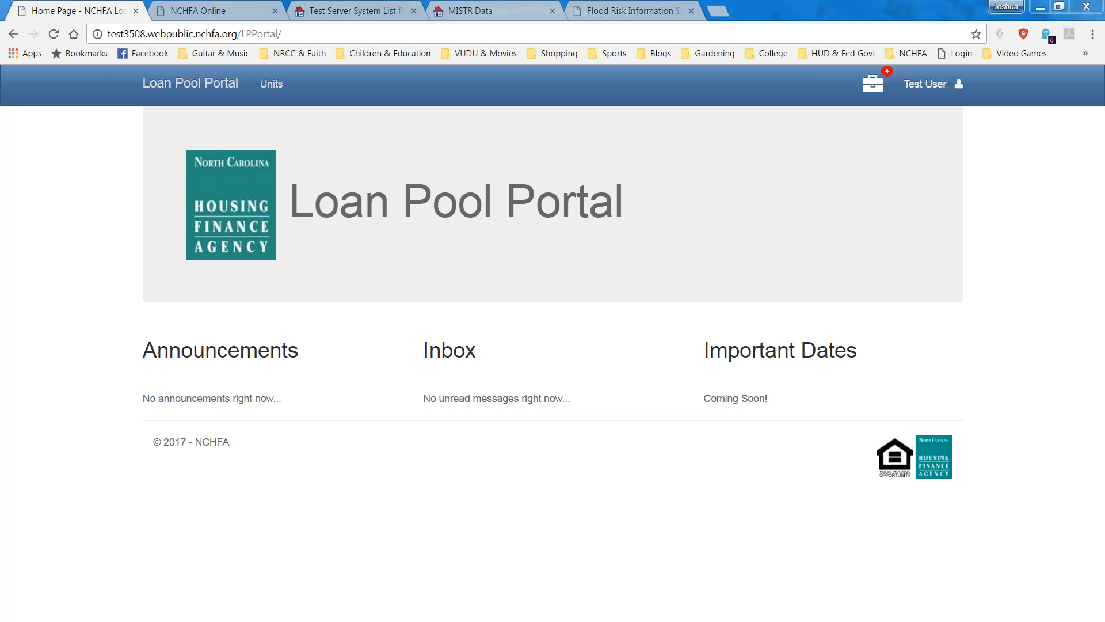
Leave for the NCHFA Online systems list, then reopen the Loan Pool Portal from it.
{"action": "left_click", "coordinate": [960, 85]}
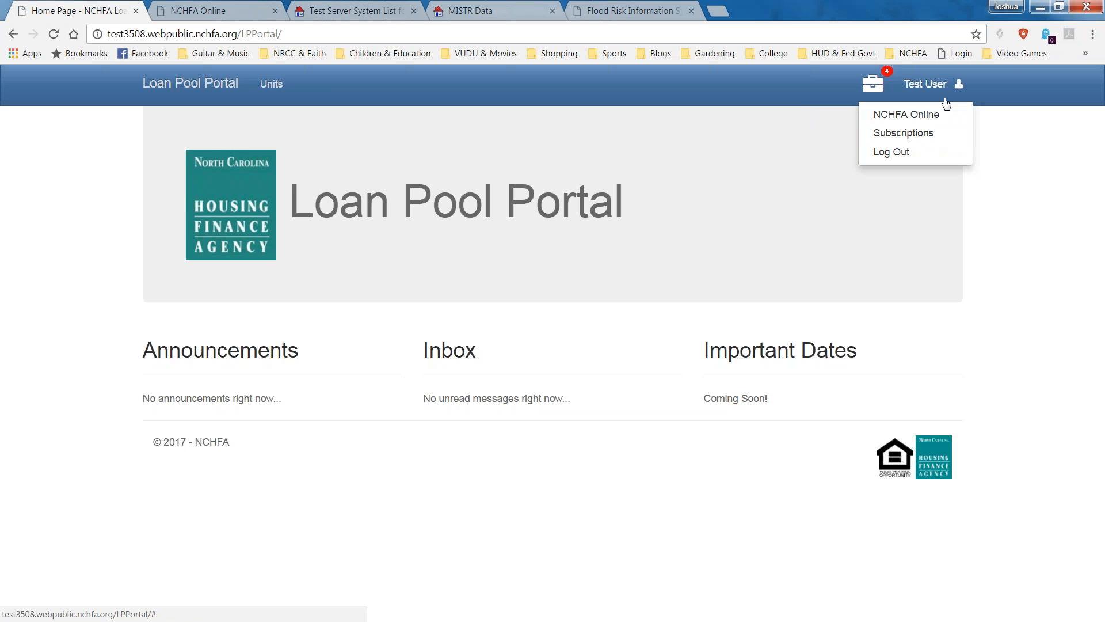
{"action": "left_click", "coordinate": [915, 114]}
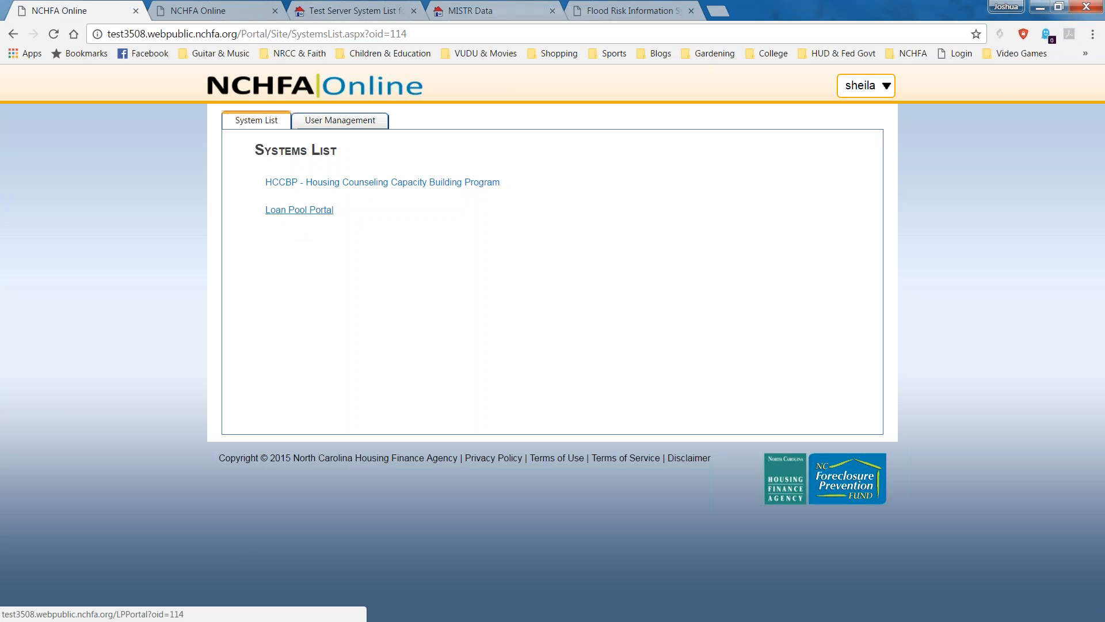
{"action": "left_click", "coordinate": [300, 209]}
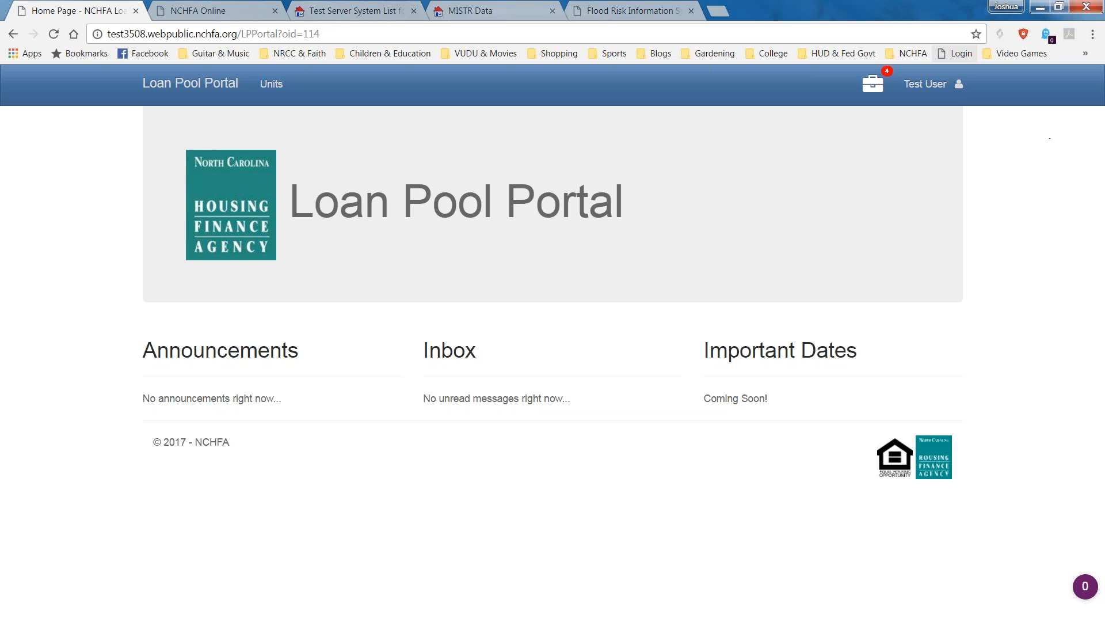
Open the Test User account menu.
{"action": "left_click", "coordinate": [959, 85]}
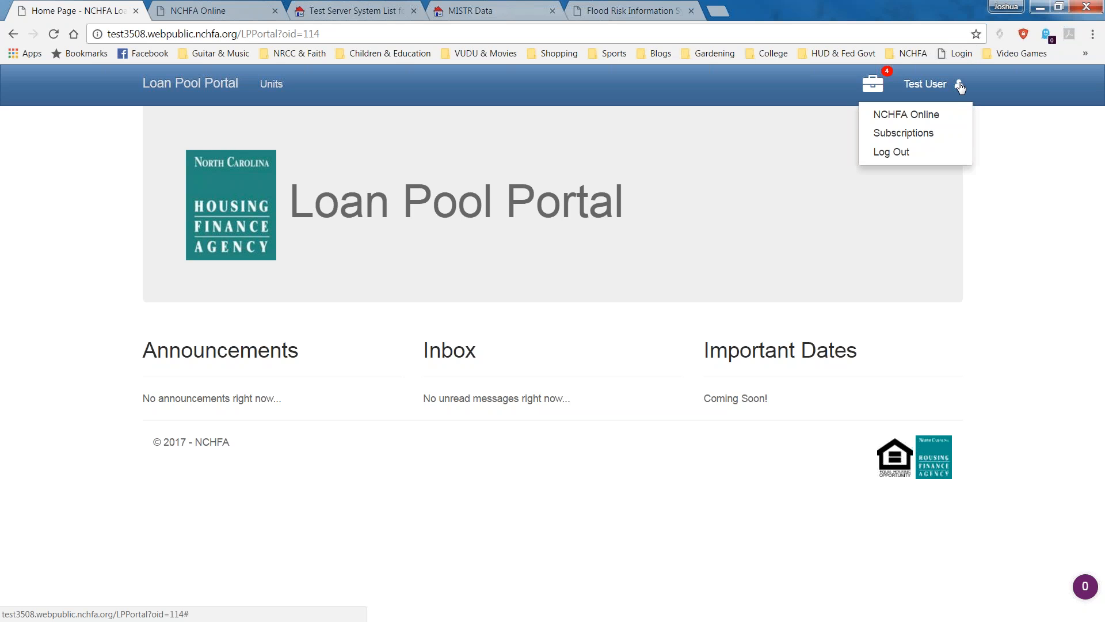
View active project subscriptions, collapsing and re-expanding CPLP 2016's units to reveal CPLP 2015.
{"action": "left_click", "coordinate": [932, 135]}
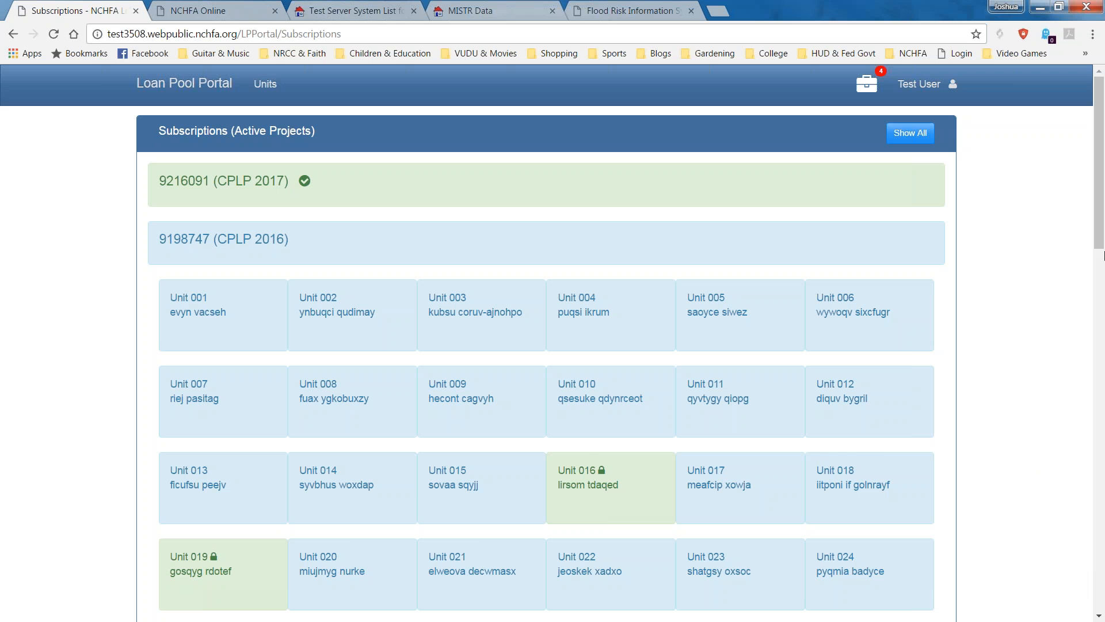
{"action": "mouse_move", "coordinate": [1099, 239]}
{"action": "left_mouse_down"}
{"action": "mouse_move", "coordinate": [1093, 286]}
{"action": "mouse_move", "coordinate": [1082, 242]}
{"action": "left_mouse_up"}
{"action": "left_click", "coordinate": [268, 242]}
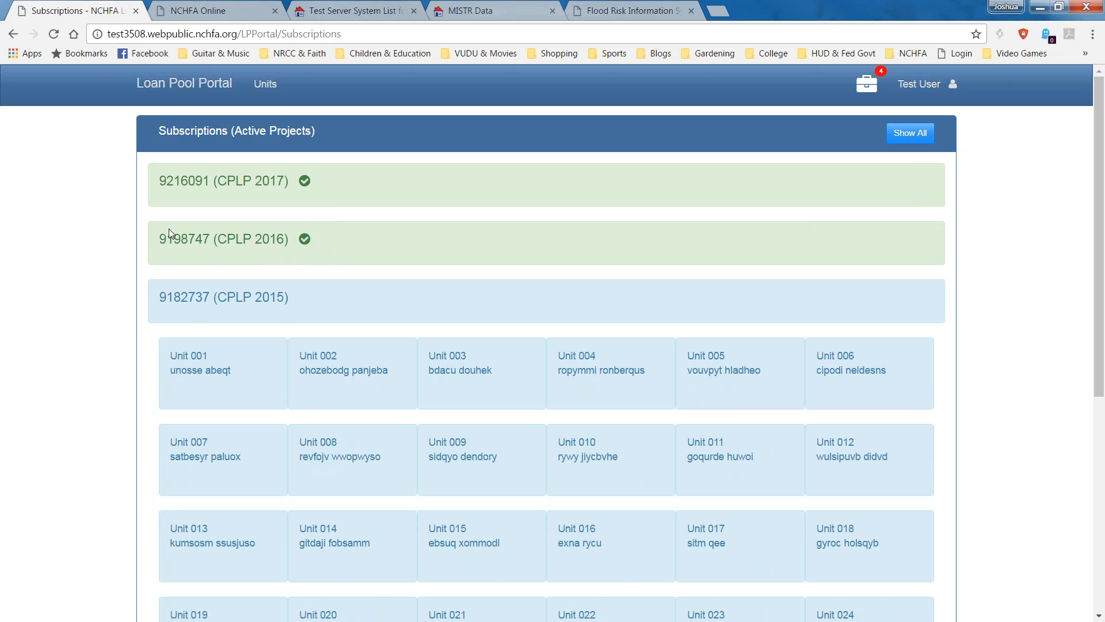
{"action": "left_click", "coordinate": [342, 241]}
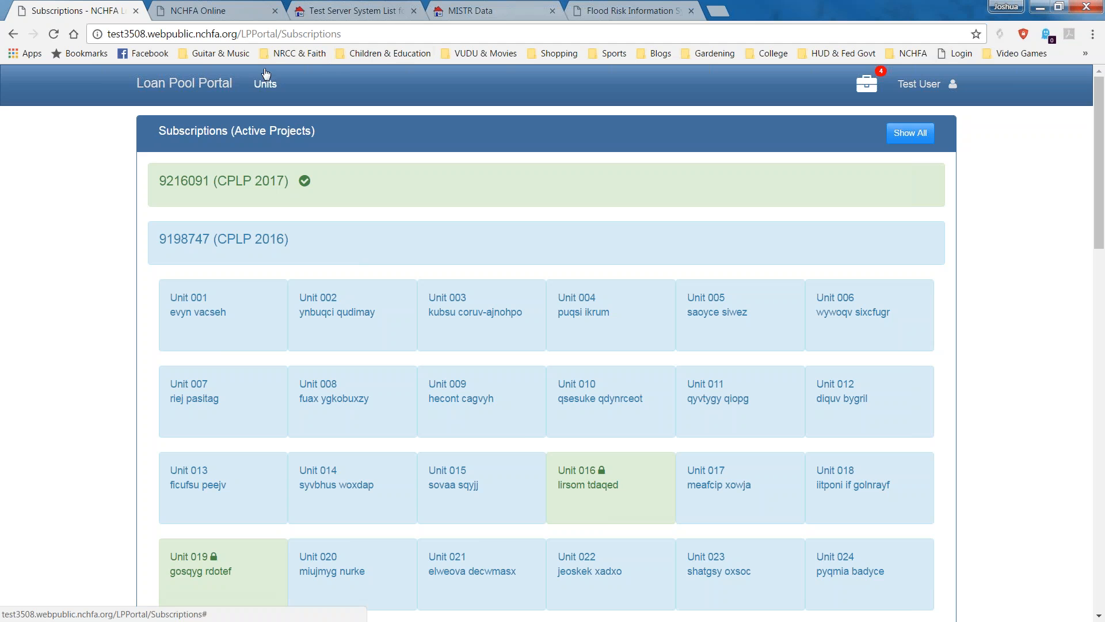
Return to the portal home page and highlight the Announcements, Inbox and Important Dates headings.
{"action": "left_click", "coordinate": [212, 89]}
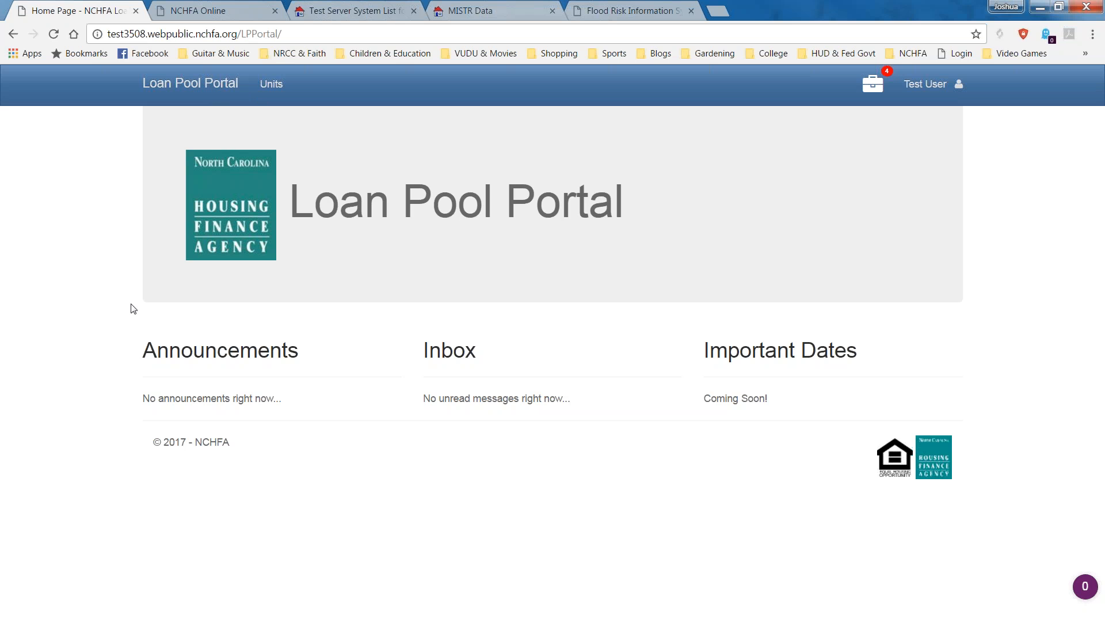
{"action": "left_click_drag", "start_coordinate": [131, 339], "coordinate": [300, 354]}
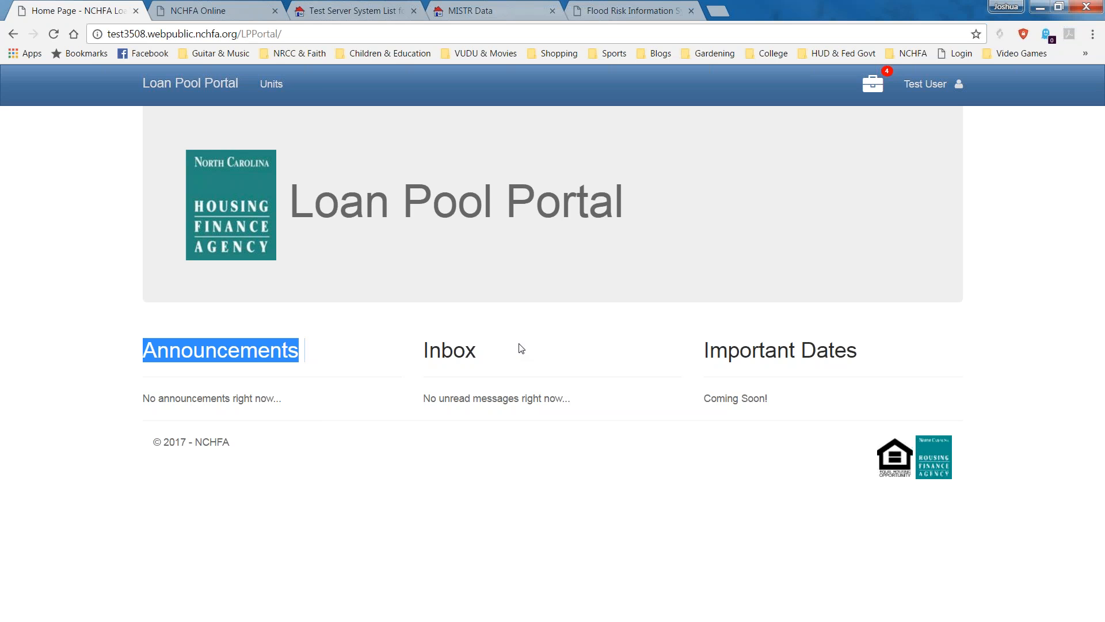
{"action": "left_click_drag", "start_coordinate": [430, 350], "coordinate": [494, 359]}
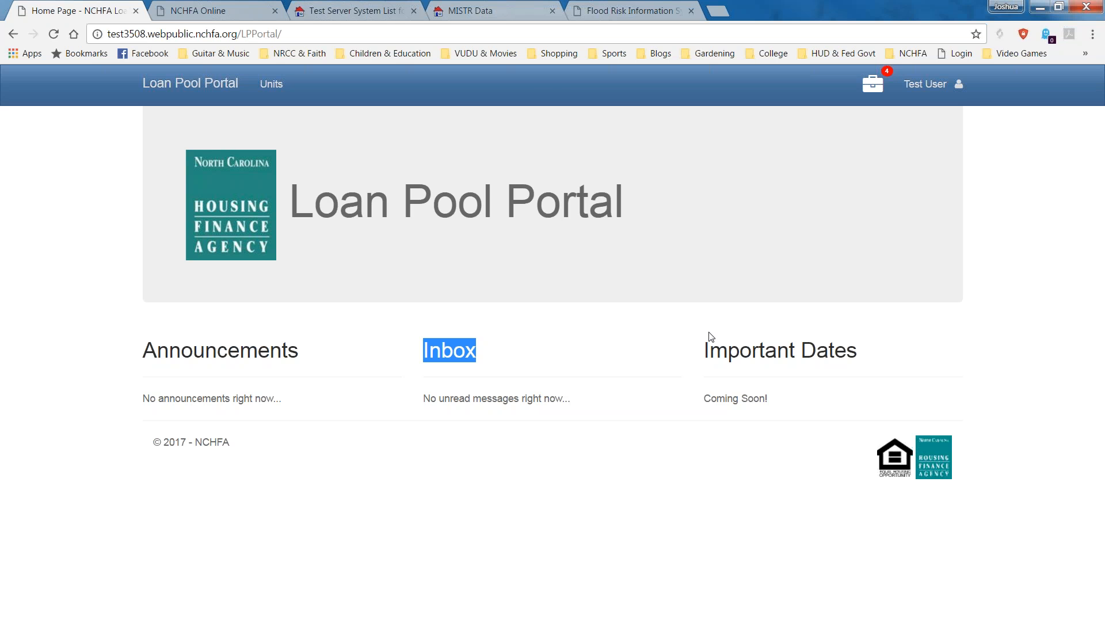
{"action": "left_click_drag", "start_coordinate": [861, 354], "coordinate": [709, 350]}
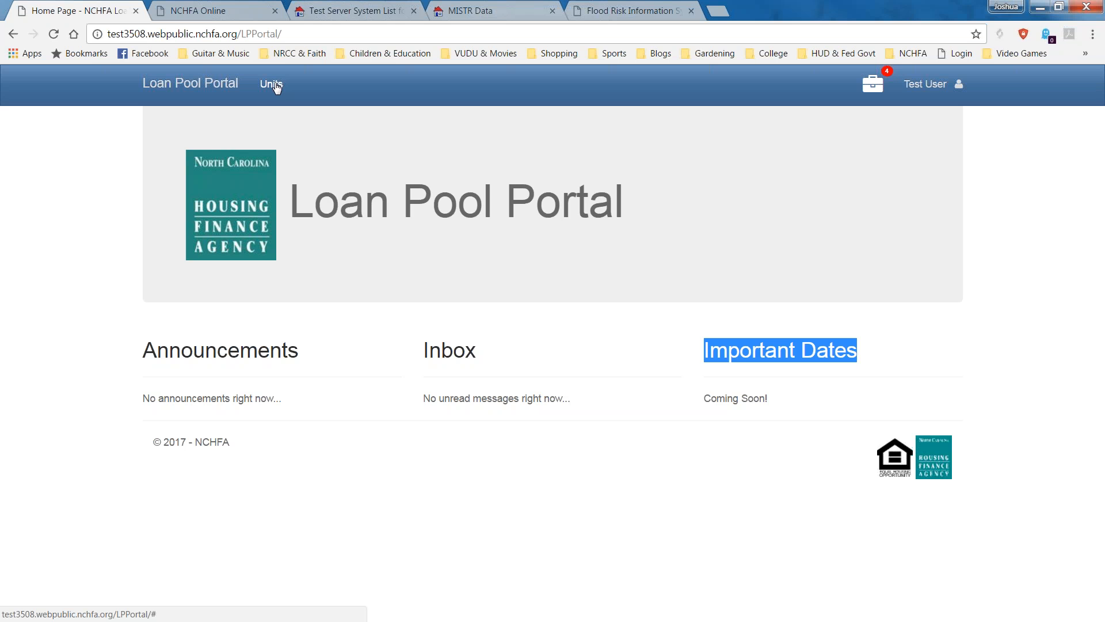
Check the work list counts (2 reservation, 2 UW package, 0 closing date) and show unit options.
{"action": "left_click", "coordinate": [870, 85]}
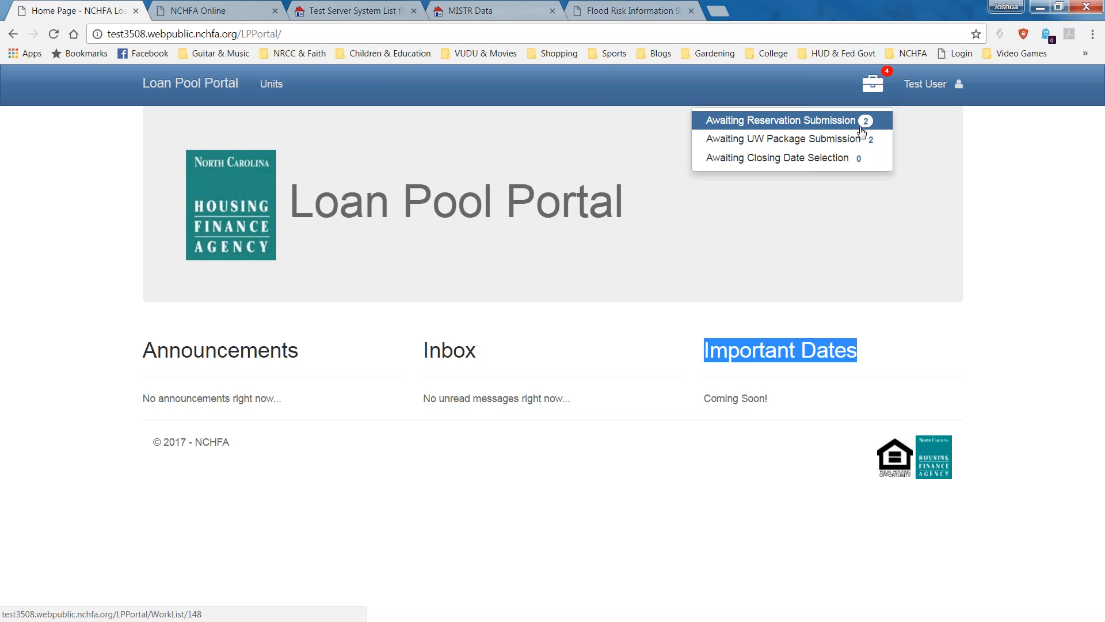
{"action": "left_click", "coordinate": [269, 84]}
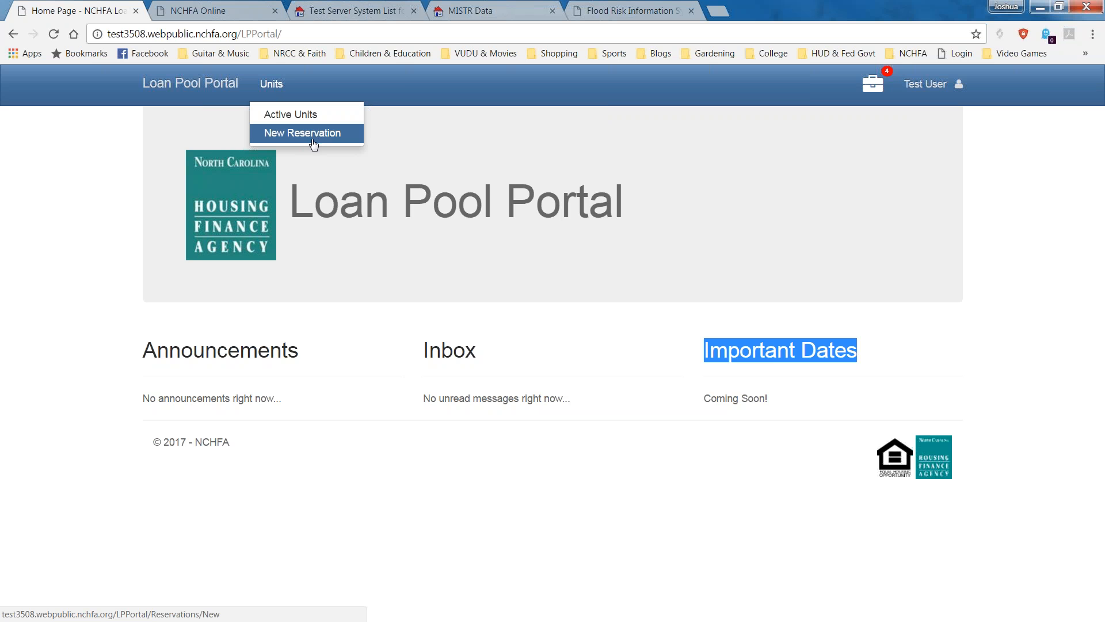
Open the Active Units list of the 12 CPLP units and their loan statuses.
{"action": "left_click", "coordinate": [291, 114]}
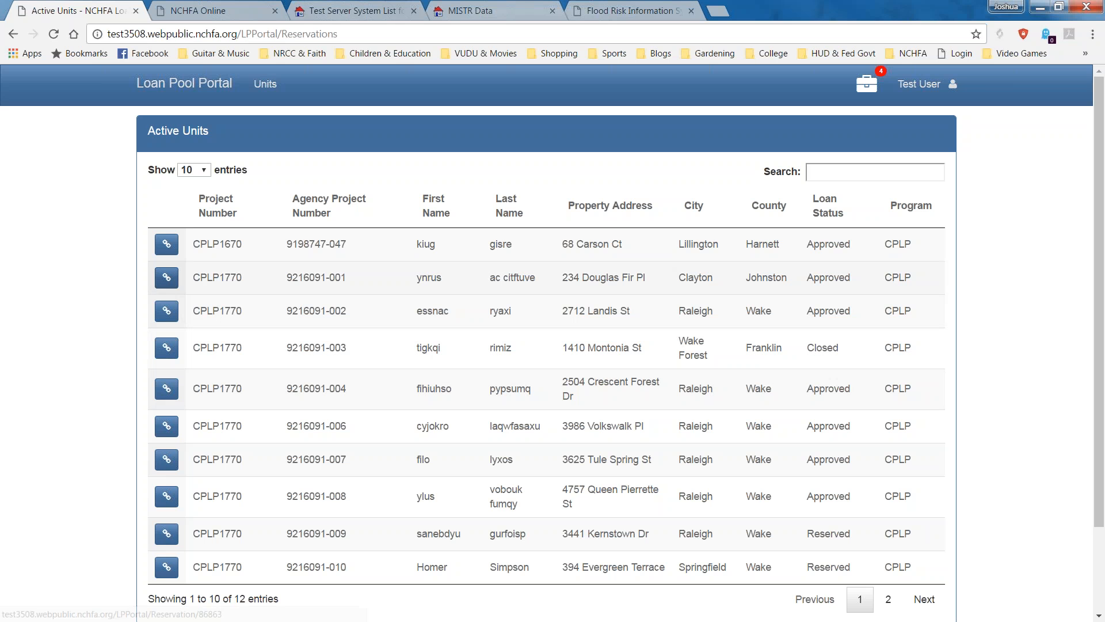
{"action": "left_click", "coordinate": [855, 169]}
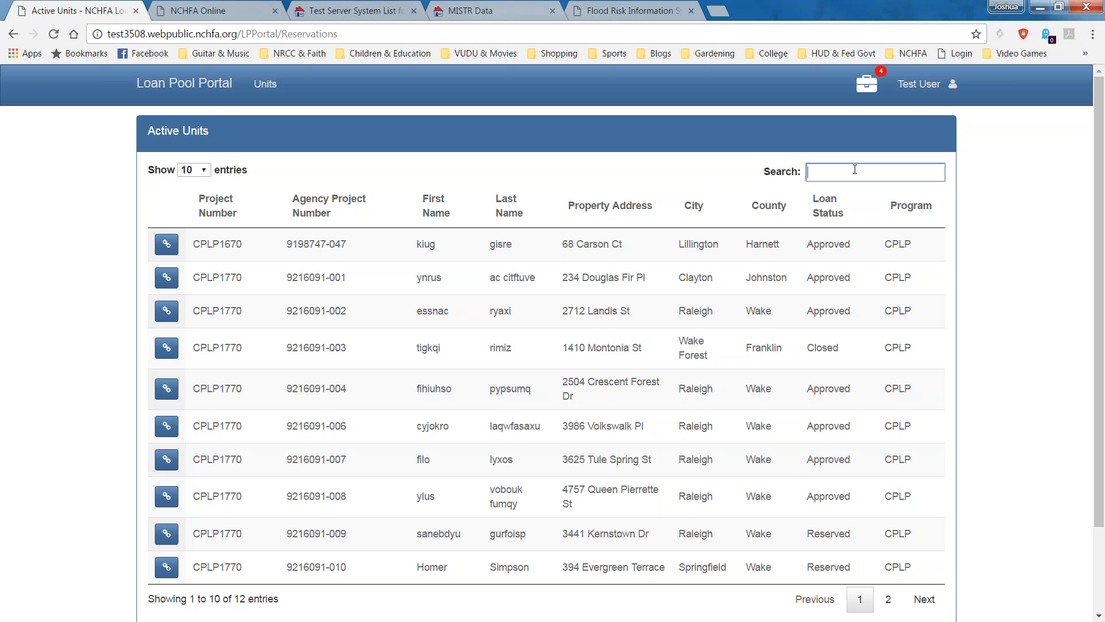
{"action": "type", "text": "volk"}
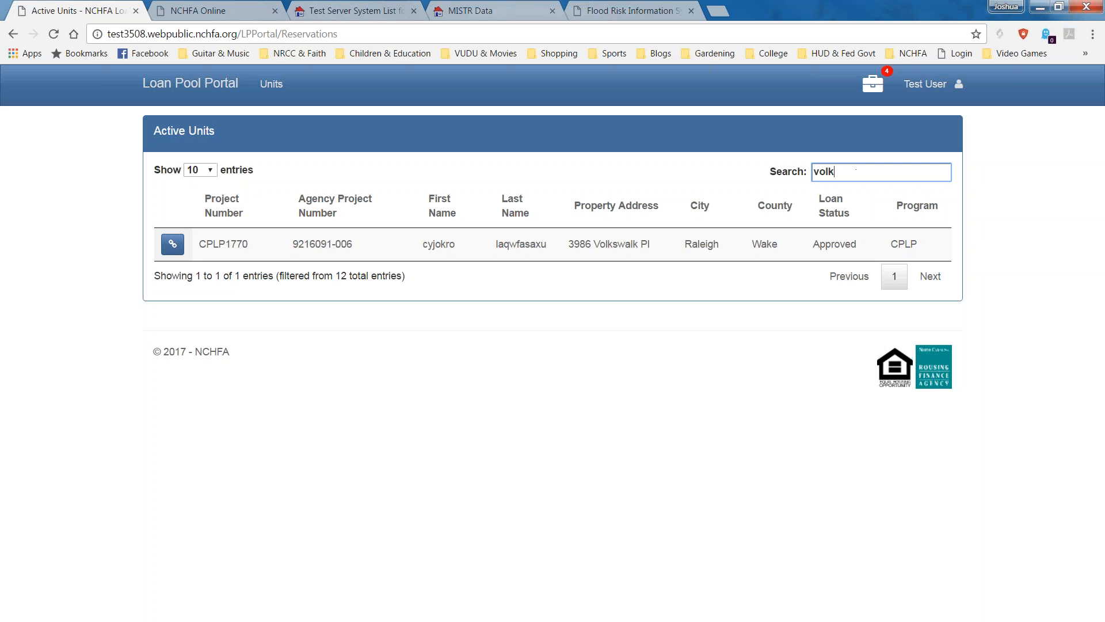
{"action": "key", "text": "BackSpace"}
{"action": "key", "text": "BackSpace"}
{"action": "key", "text": "BackSpace"}
{"action": "key", "text": "BackSpace"}
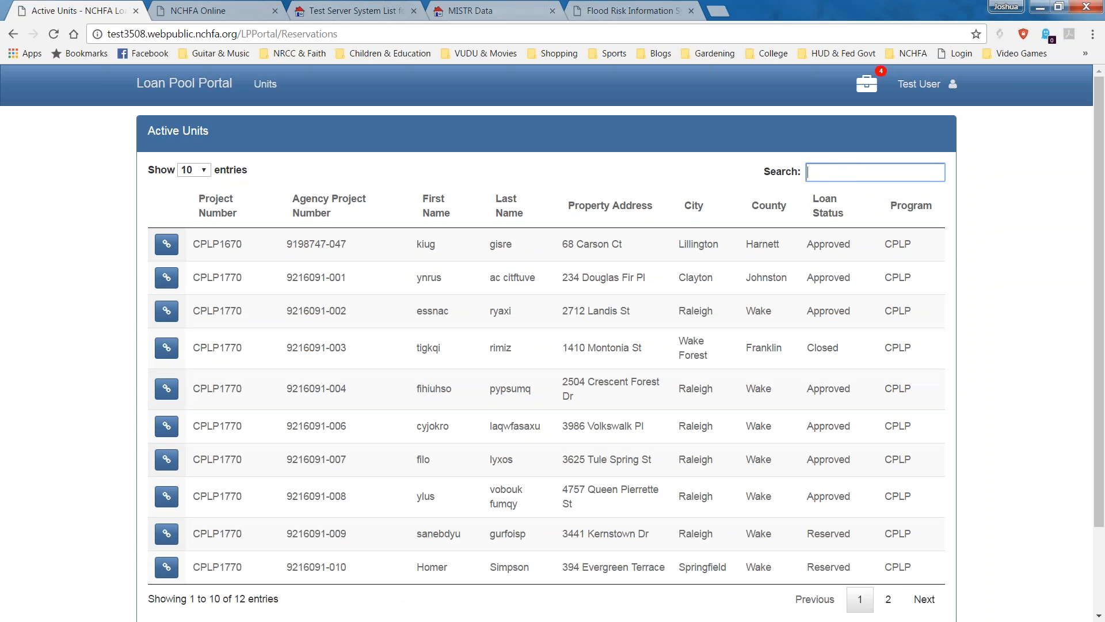
{"action": "type", "text": "rimiz"}
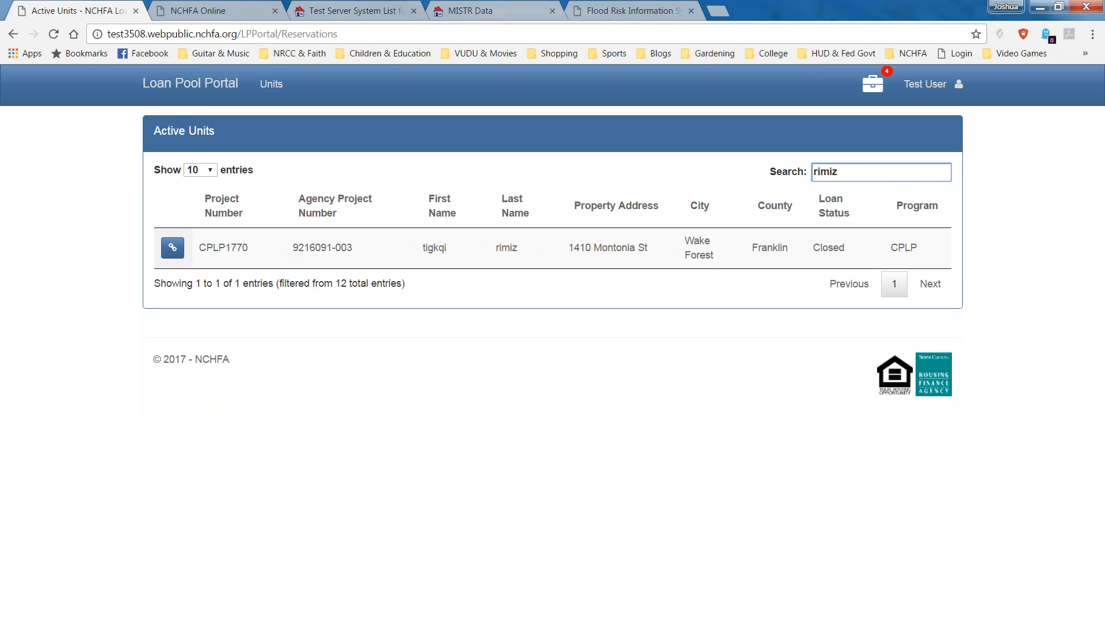
{"action": "key", "text": "BackSpace"}
{"action": "key", "text": "BackSpace"}
{"action": "key", "text": "BackSpace"}
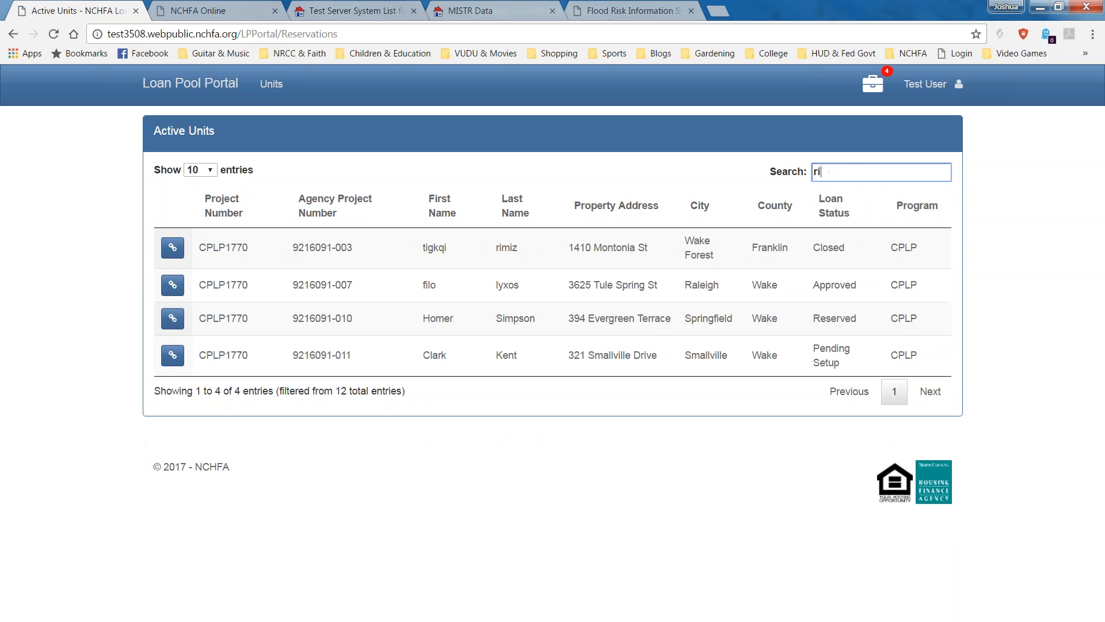
{"action": "key", "text": "BackSpace"}
{"action": "key", "text": "BackSpace"}
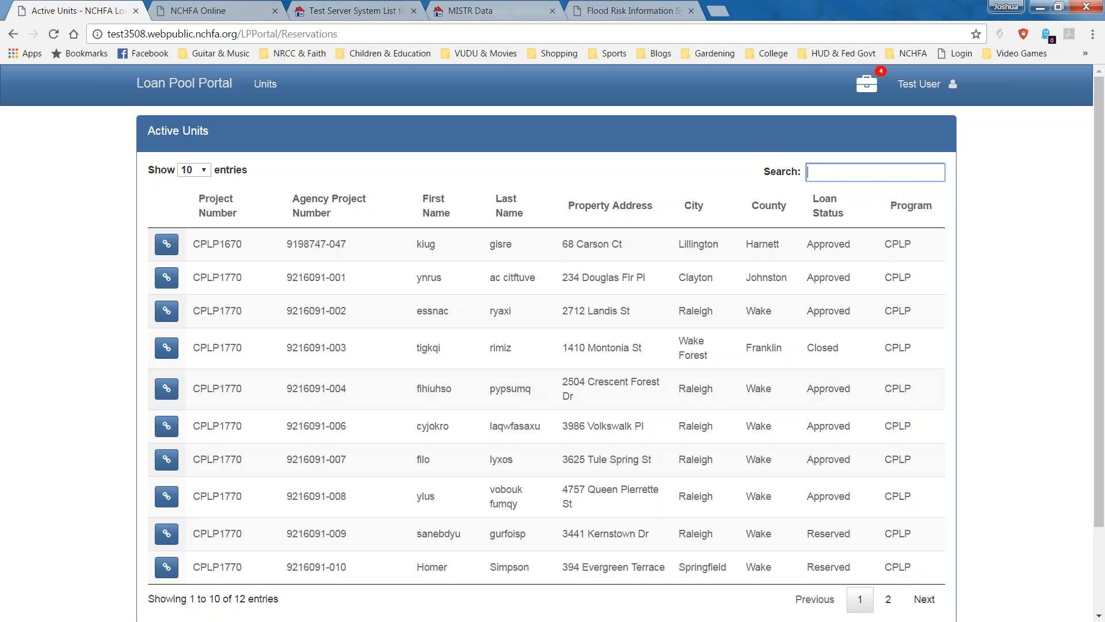
Start a blank new reservation and choose CPLP as its program.
{"action": "left_click", "coordinate": [266, 83]}
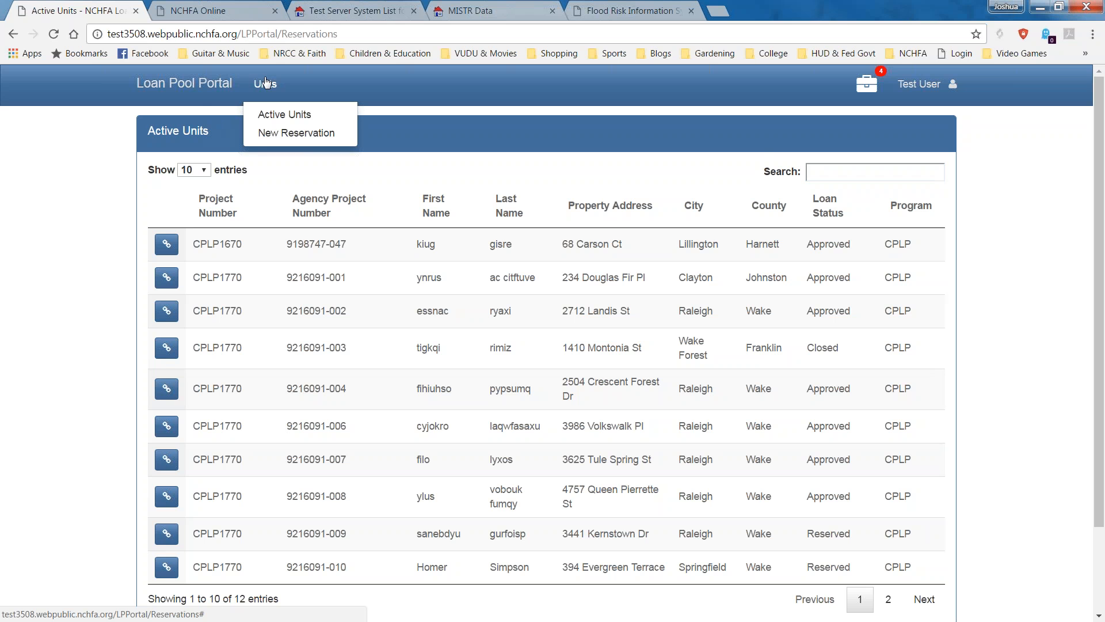
{"action": "left_click", "coordinate": [282, 131]}
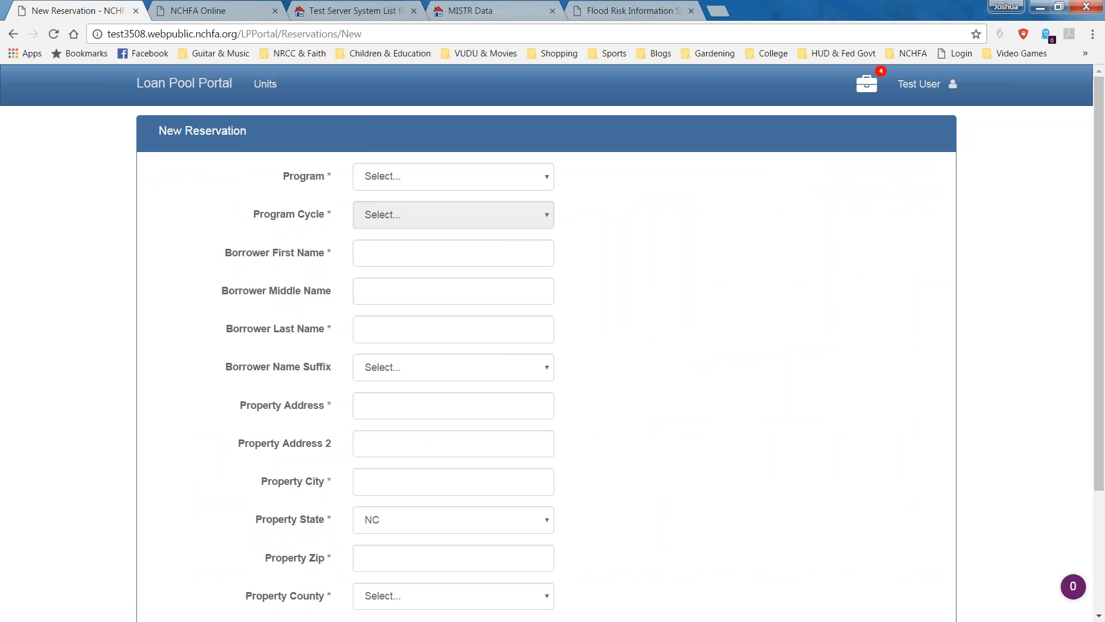
{"action": "scroll", "coordinate": [637, 311], "scroll_direction": "down", "scroll_amount": 3}
{"action": "scroll", "coordinate": [632, 303], "scroll_direction": "up", "scroll_amount": 3}
{"action": "left_click", "coordinate": [526, 183]}
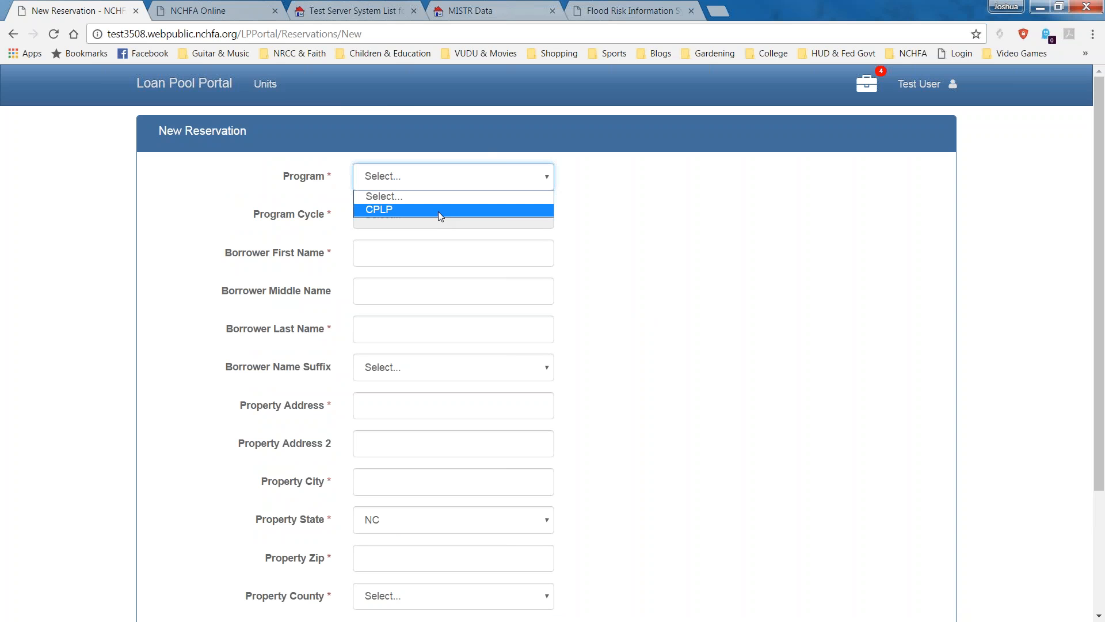
{"action": "left_click", "coordinate": [438, 212]}
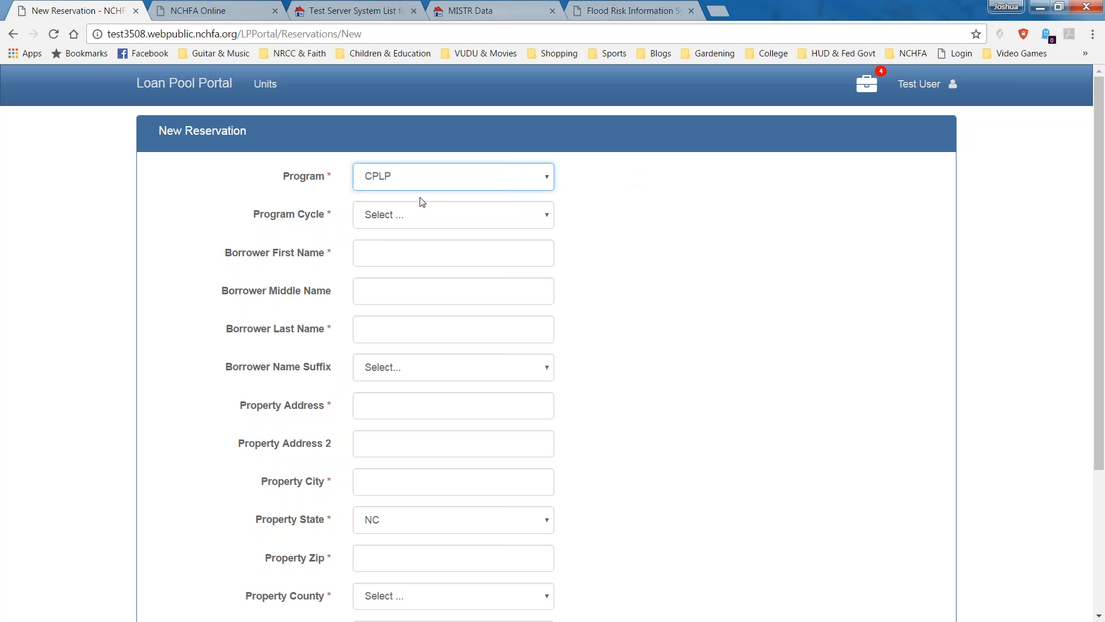
{"action": "left_click", "coordinate": [449, 220]}
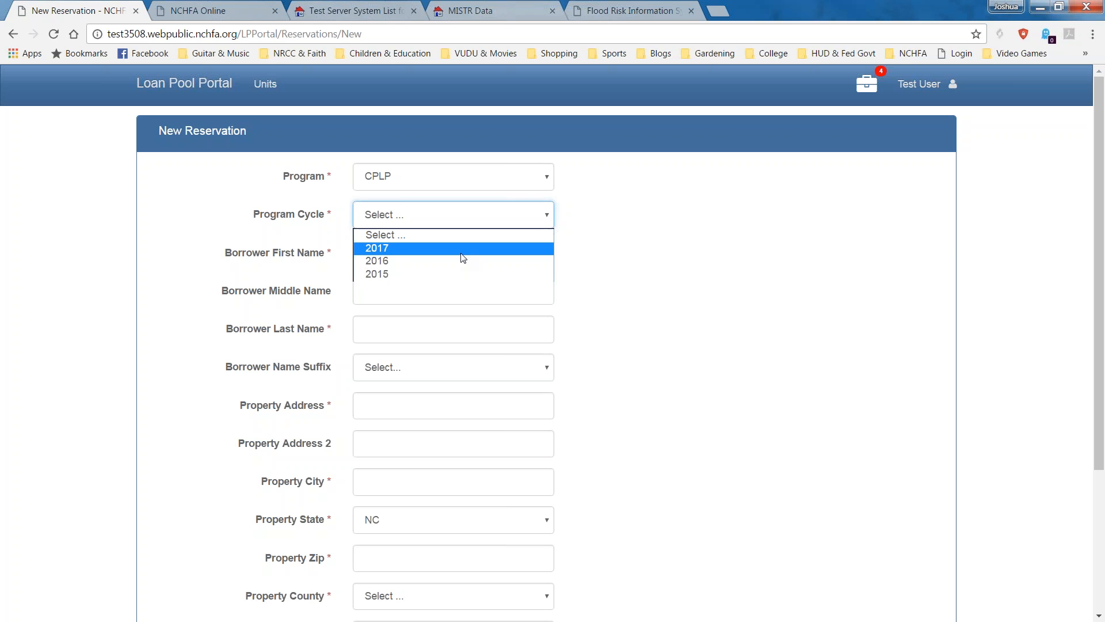
Choose 2017 as the reservation's program cycle.
{"action": "left_click", "coordinate": [463, 249]}
{"action": "left_click", "coordinate": [464, 257]}
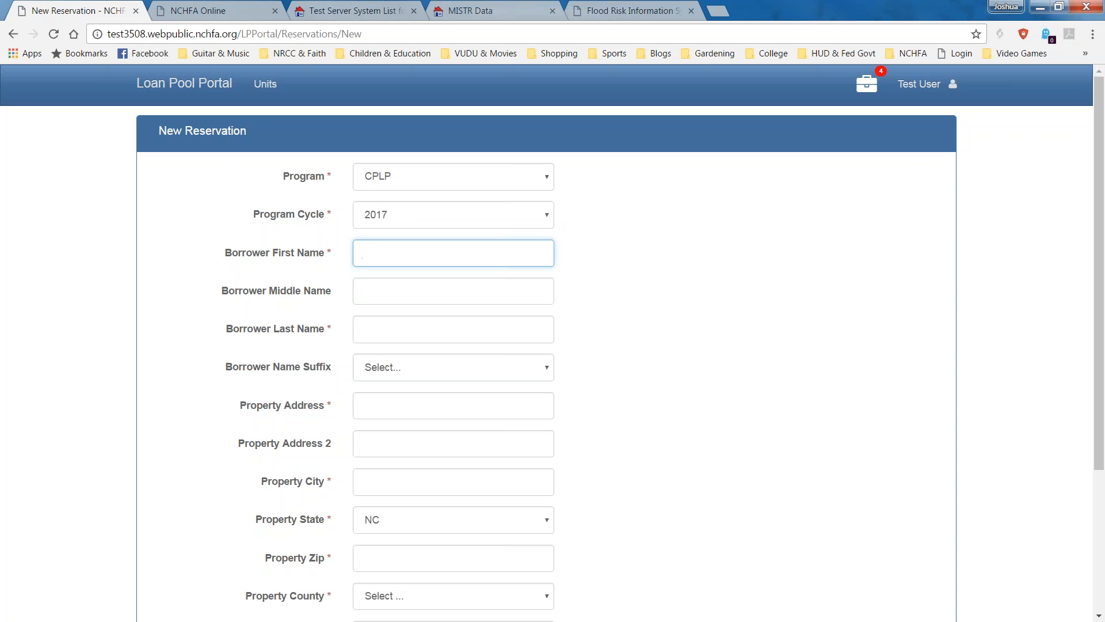
Enter the borrower's first and last name on the reservation.
{"action": "type", "text": "Bart"}
{"action": "key", "text": "Tab"}
{"action": "key", "text": "Tab"}
{"action": "type", "text": "Simpson"}
{"action": "key", "text": "Tab"}
Fill in the property's street address and city name.
{"action": "key", "text": "Tab"}
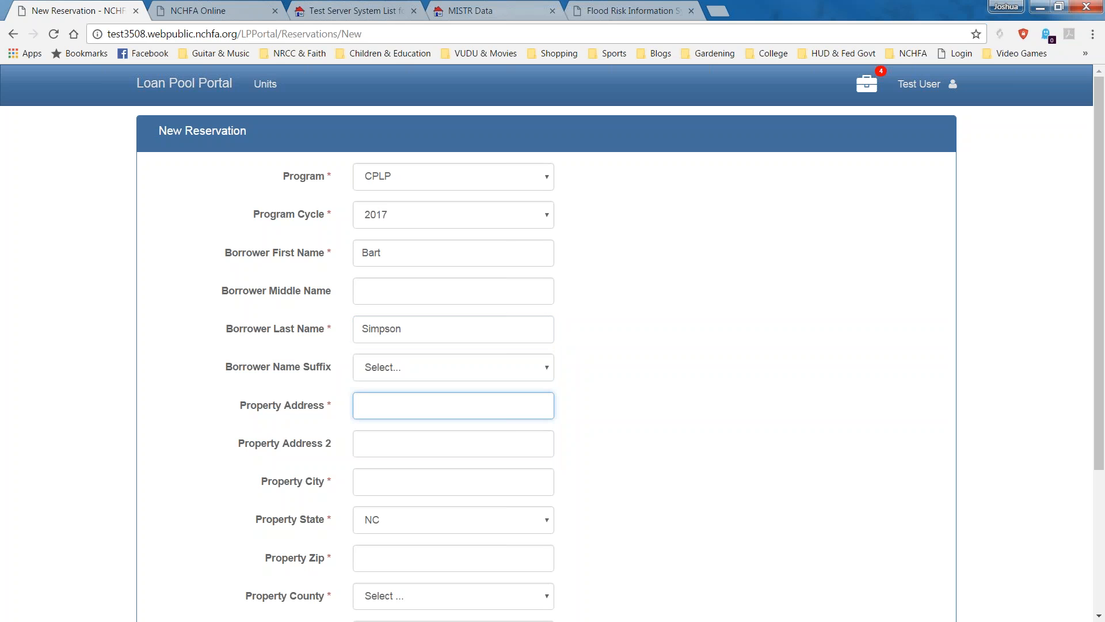
{"action": "type", "text": "1234 Evergreen Terrace"}
{"action": "key", "text": "Tab"}
{"action": "key", "text": "Tab"}
{"action": "type", "text": "Sprin"}
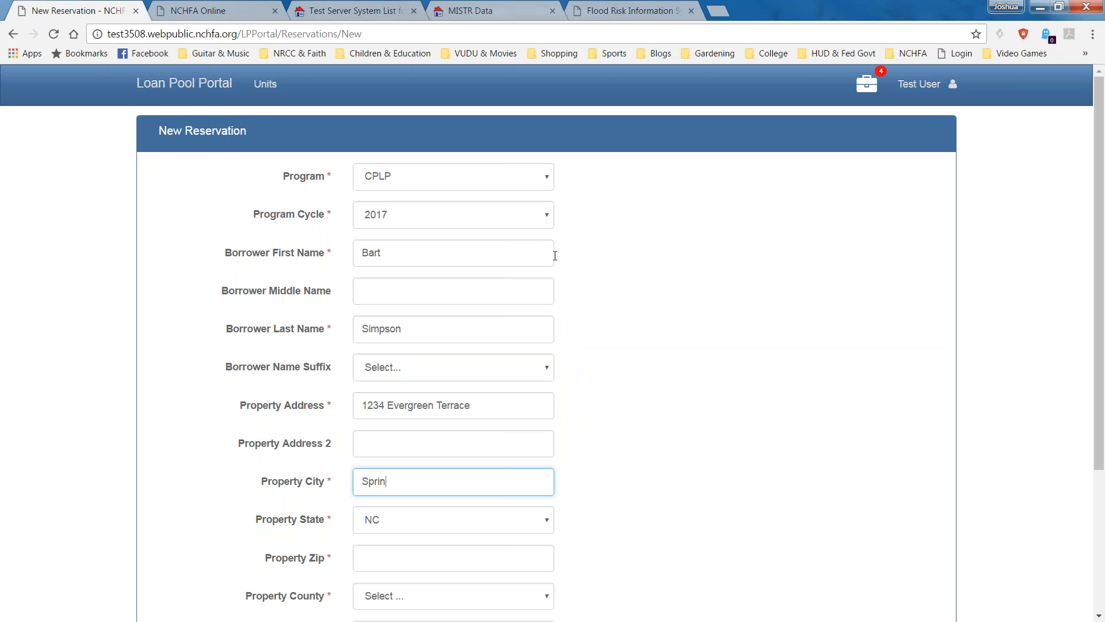
{"action": "type", "text": "gfileld"}
{"action": "scroll", "coordinate": [330, 442], "scroll_direction": "down", "scroll_amount": 1}
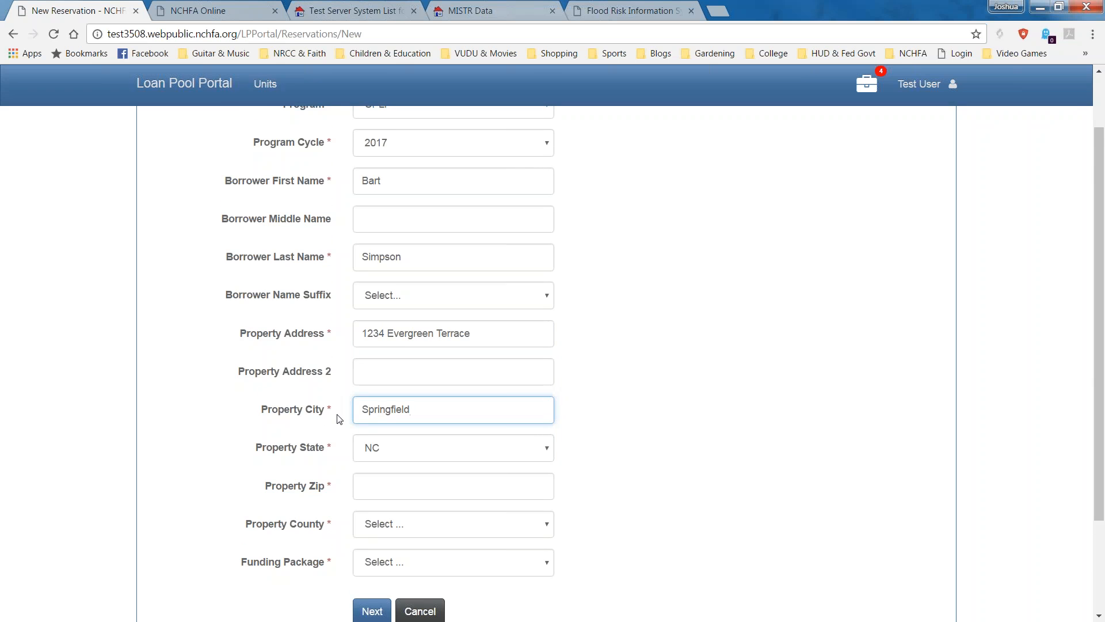
{"action": "scroll", "coordinate": [340, 418], "scroll_direction": "down", "scroll_amount": 1}
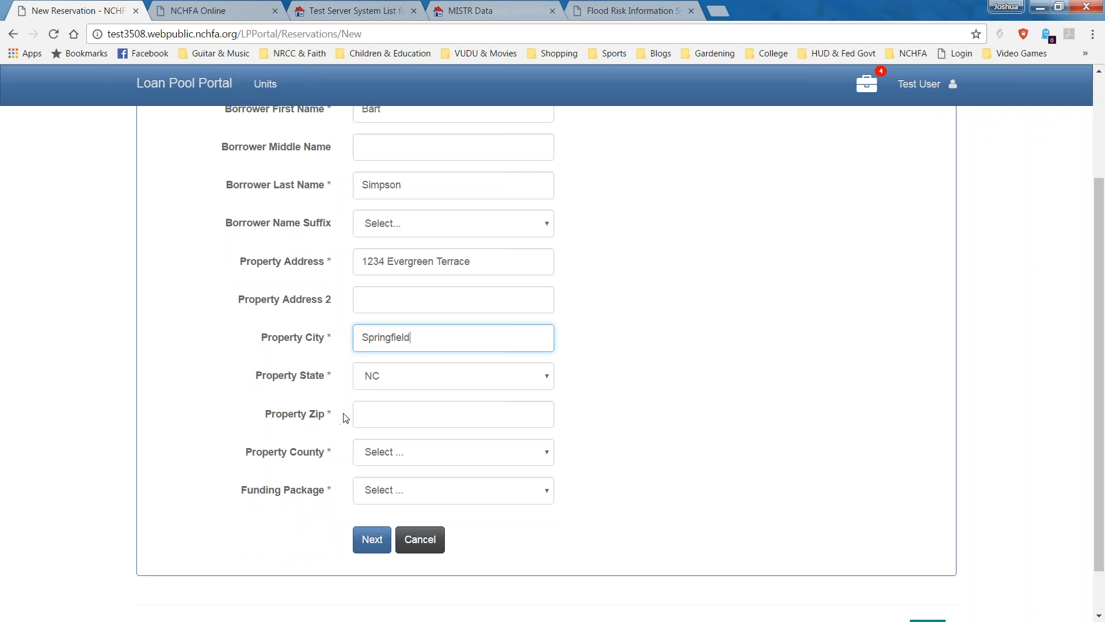
Enter the property zip code and set the property county to Wake.
{"action": "left_click", "coordinate": [430, 409]}
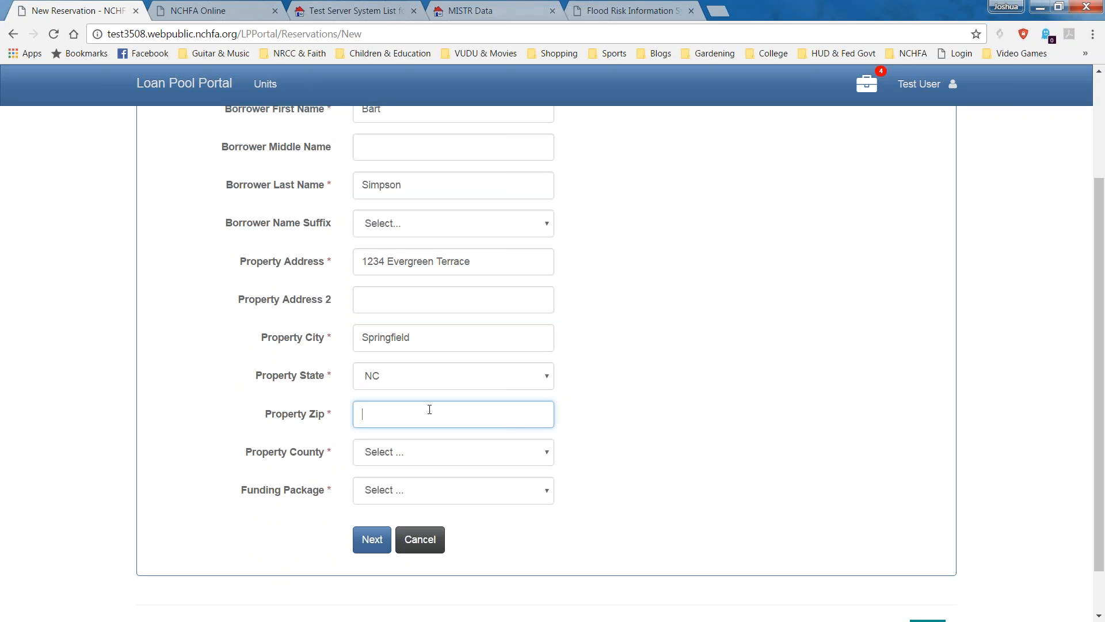
{"action": "type", "text": "27609"}
{"action": "key", "text": "Tab"}
{"action": "key", "text": "w"}
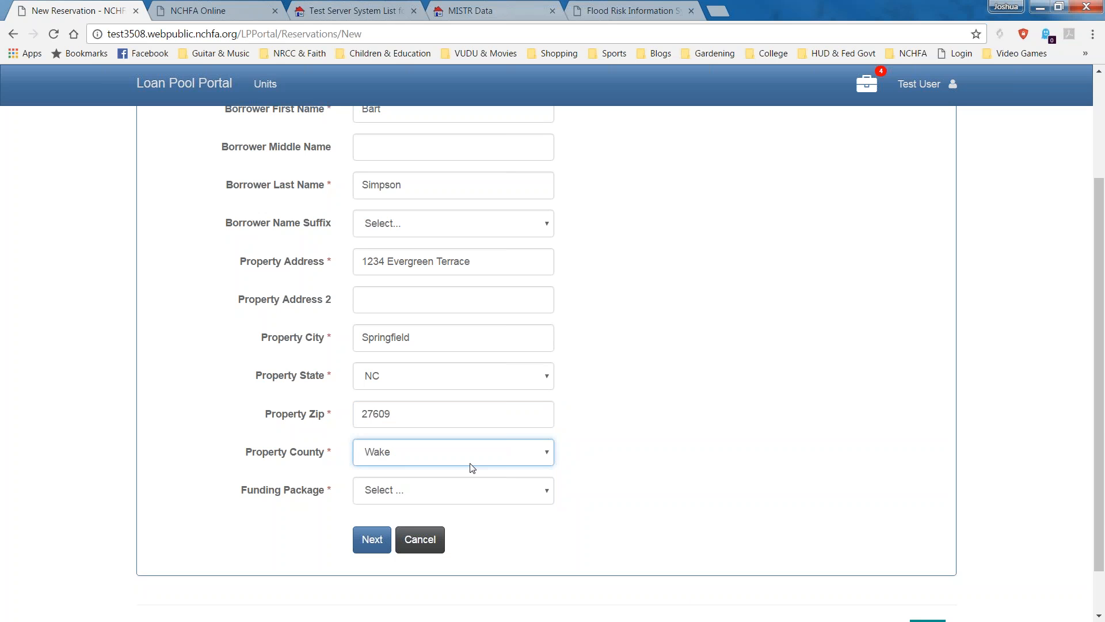
{"action": "left_click", "coordinate": [546, 454]}
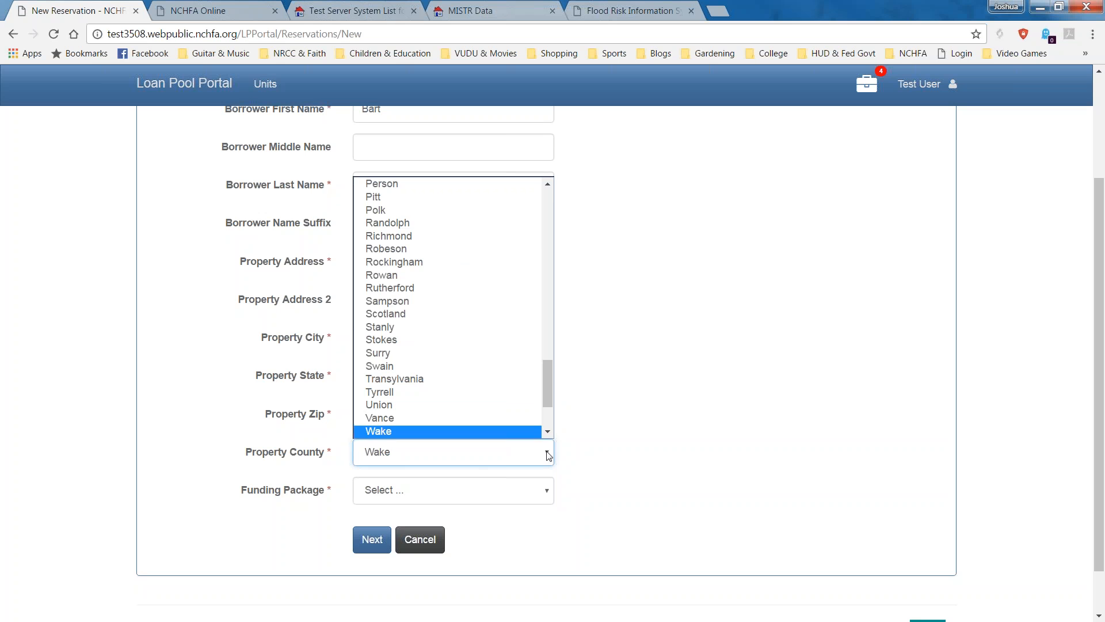
{"action": "left_click", "coordinate": [547, 454]}
Choose the Standard funding package and continue to site and loan details.
{"action": "left_click", "coordinate": [489, 489]}
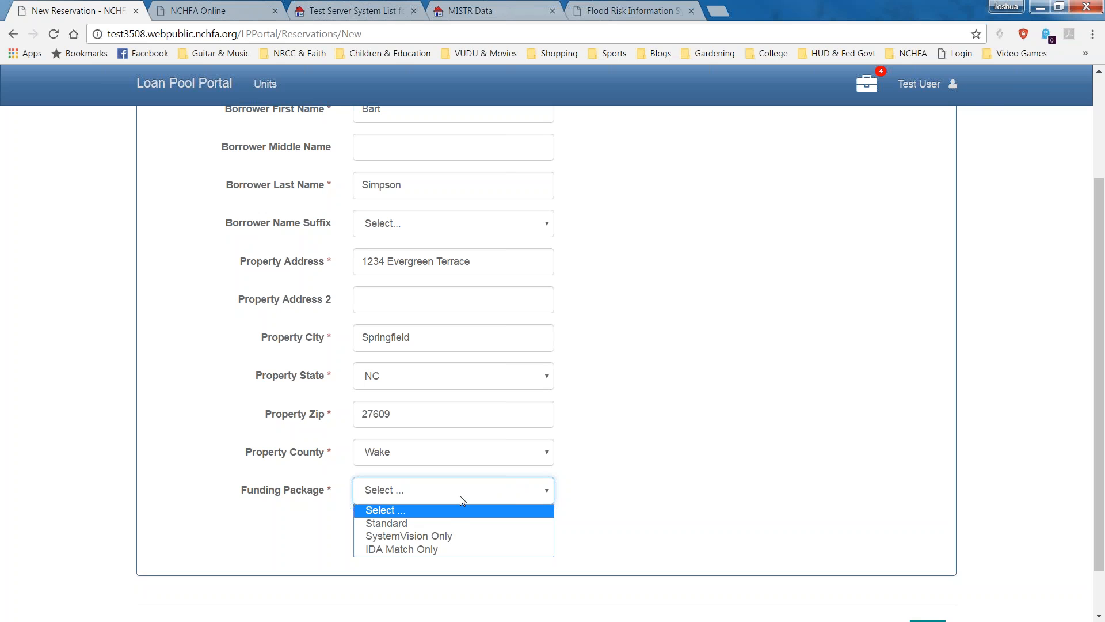
{"action": "left_click", "coordinate": [433, 522]}
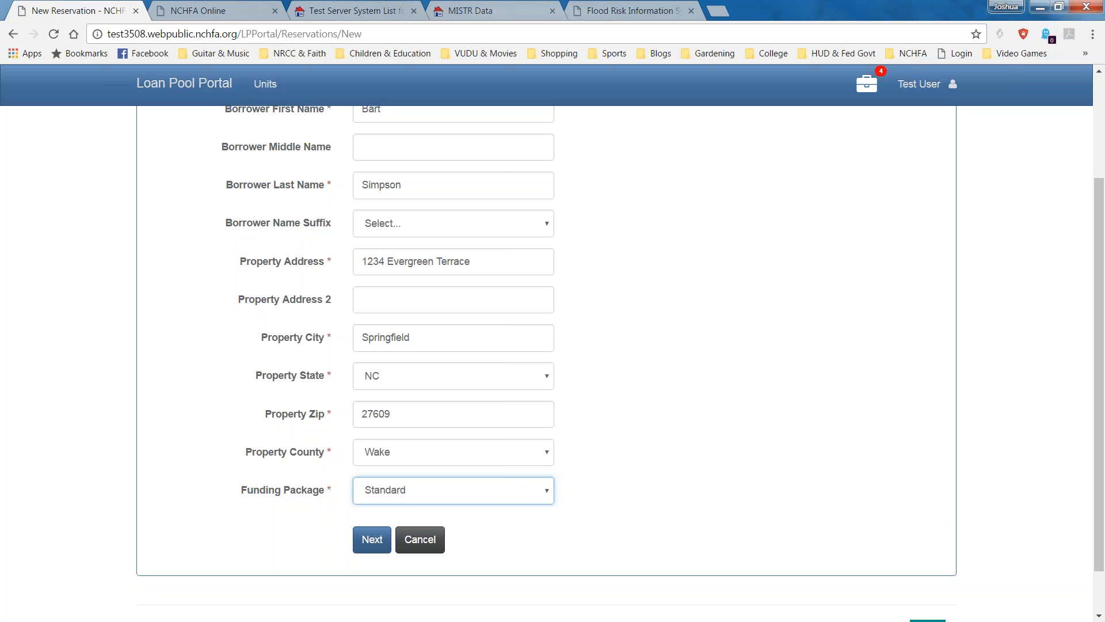
{"action": "left_click", "coordinate": [383, 543]}
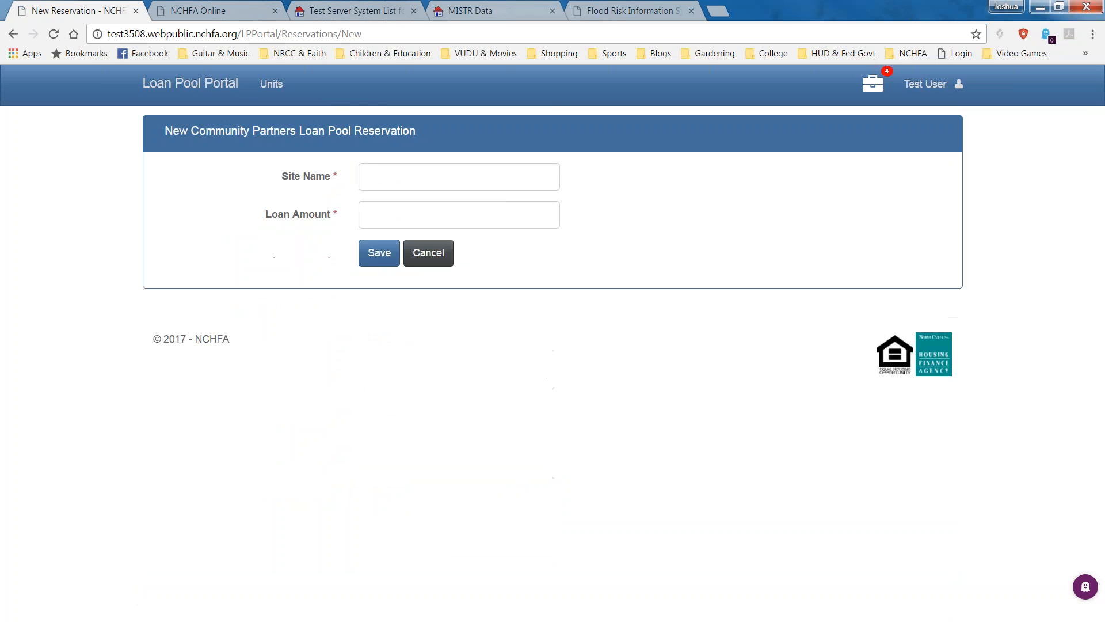
Pick Genesis Park from the Site Name suggestions, enter a 30000 loan amount, and save the reservation.
{"action": "left_click", "coordinate": [326, 177]}
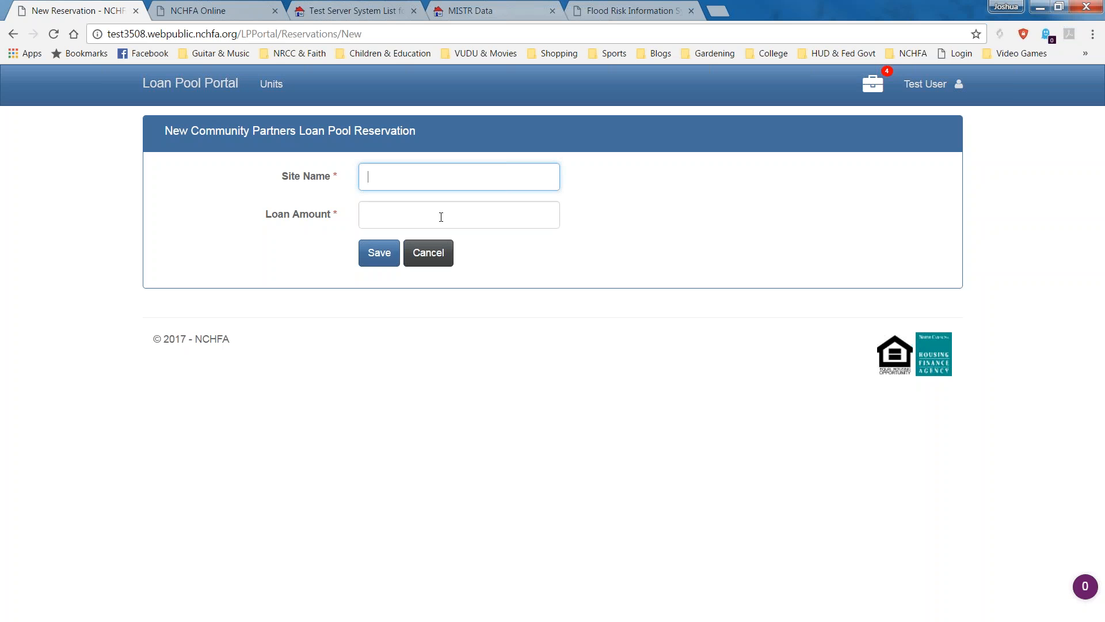
{"action": "type", "text": "G"}
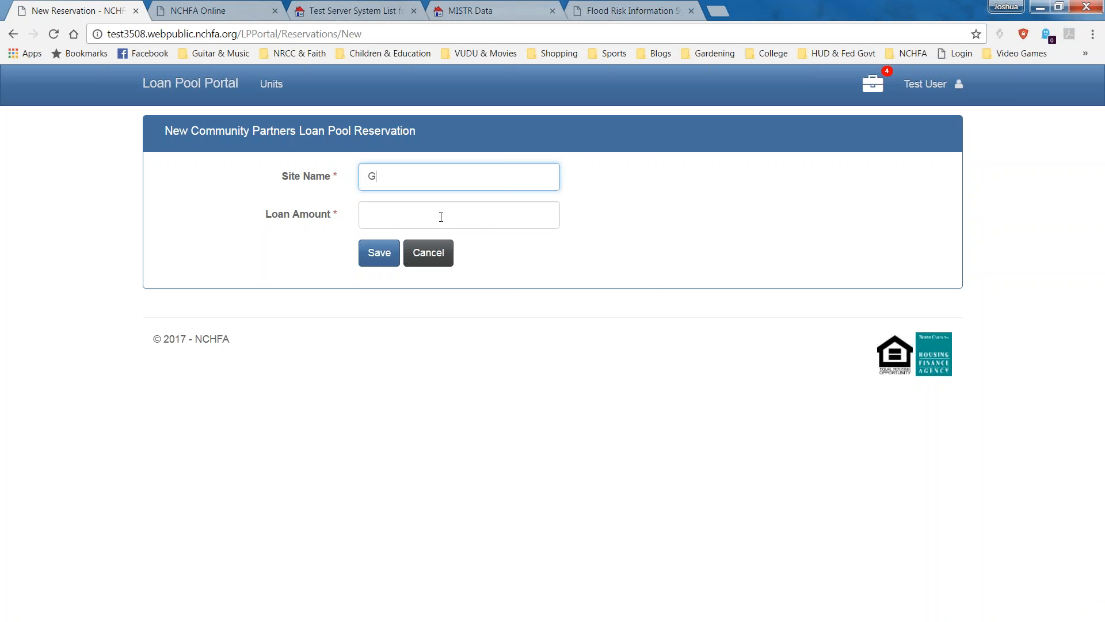
{"action": "type", "text": "enes"}
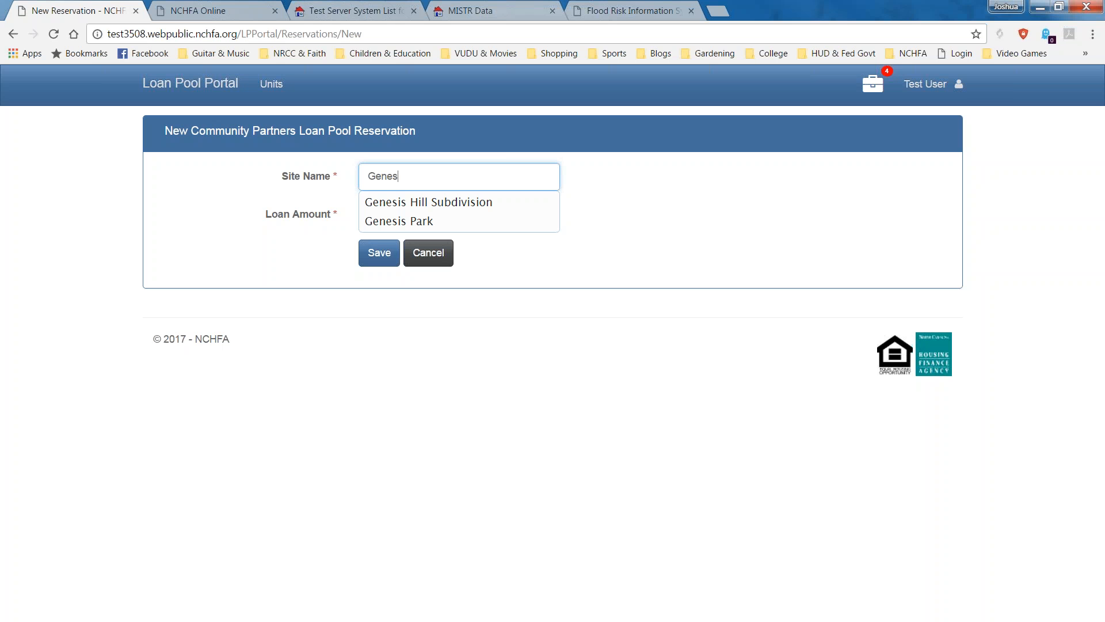
{"action": "key", "text": "Down"}
{"action": "key", "text": "Down"}
{"action": "key", "text": "Return"}
{"action": "left_click", "coordinate": [550, 214]}
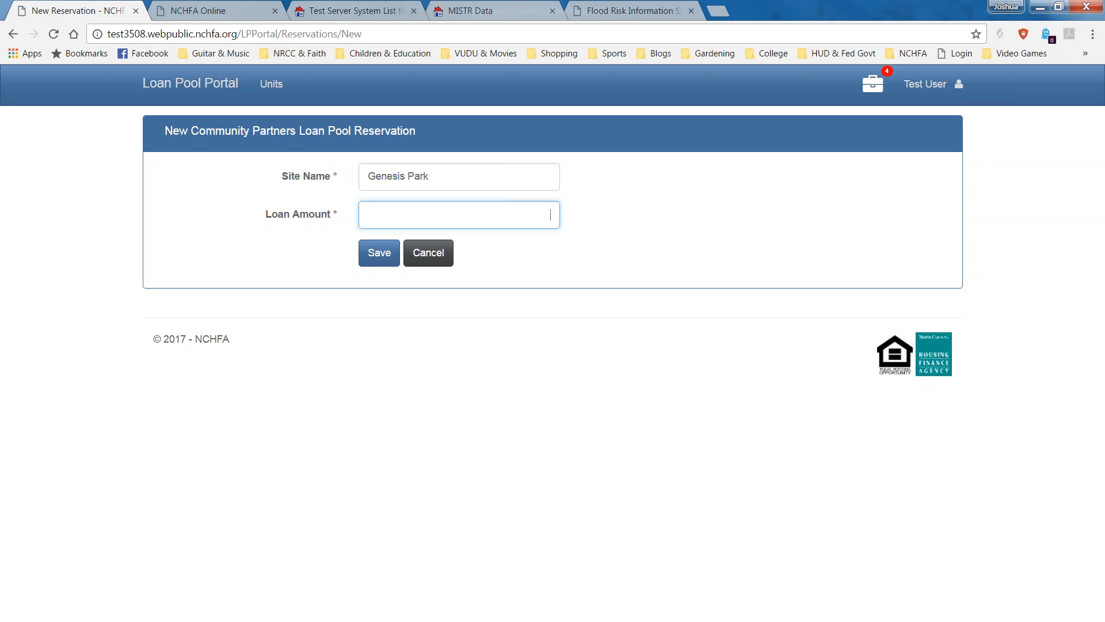
{"action": "type", "text": "30000"}
{"action": "left_click", "coordinate": [372, 255]}
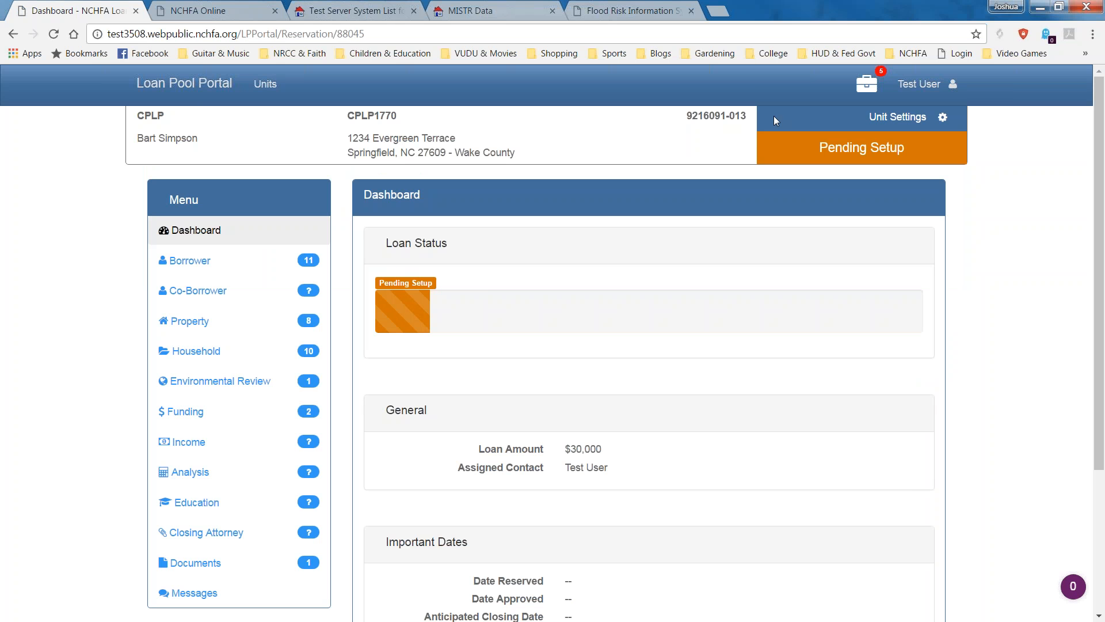
Check the Pending Setup status and read each menu section's outstanding required-item tooltip.
{"action": "left_click_drag", "start_coordinate": [811, 140], "coordinate": [905, 149]}
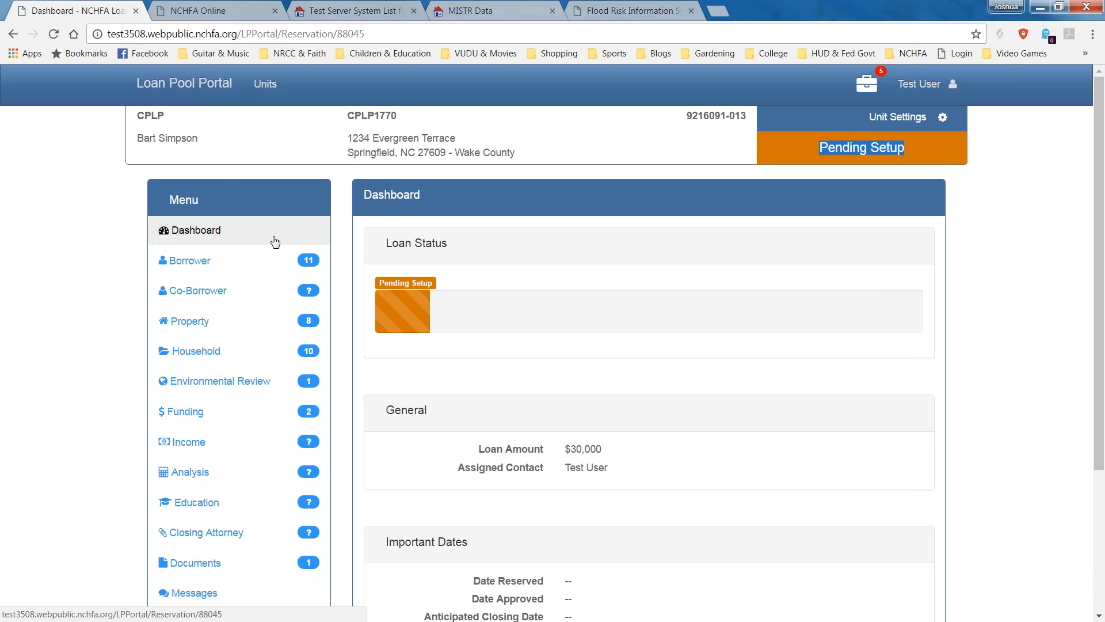
{"action": "mouse_move", "coordinate": [307, 262]}
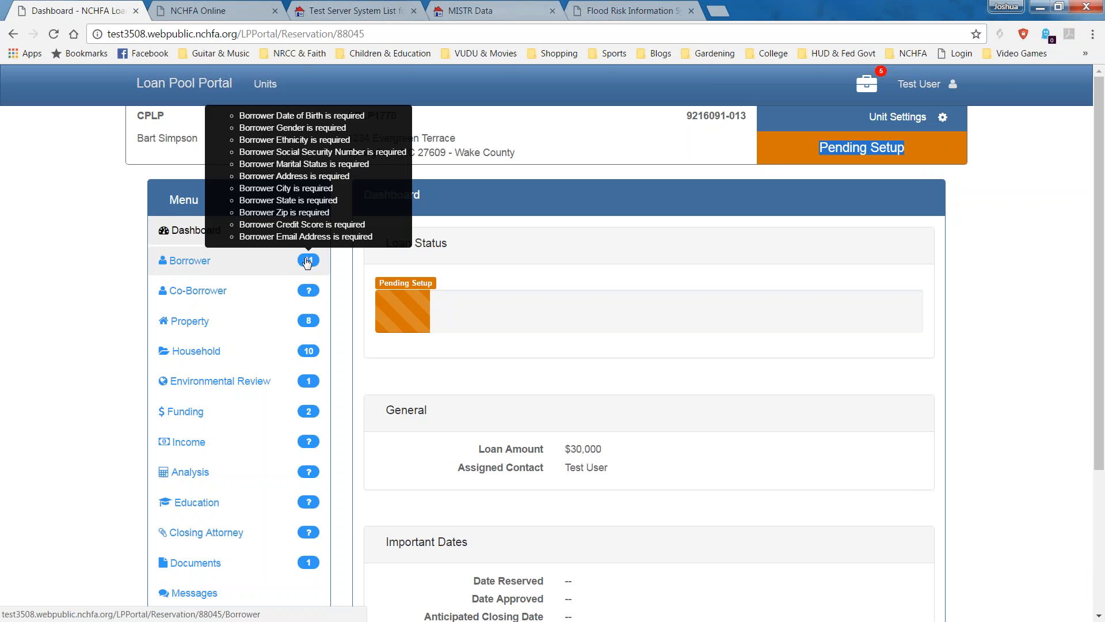
{"action": "mouse_move", "coordinate": [312, 299]}
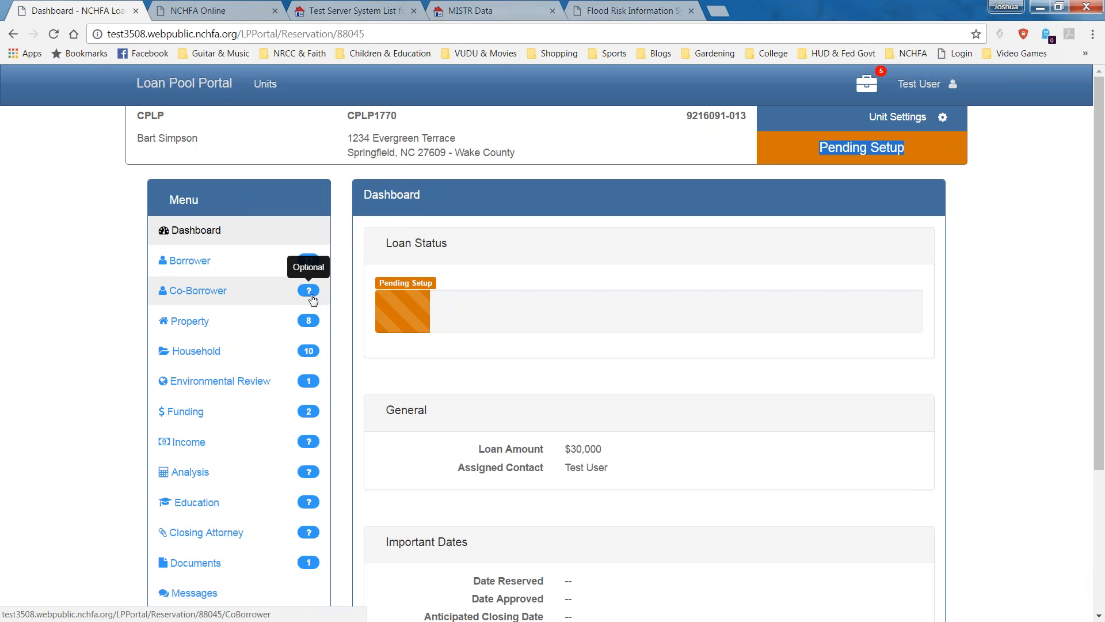
{"action": "mouse_move", "coordinate": [311, 322]}
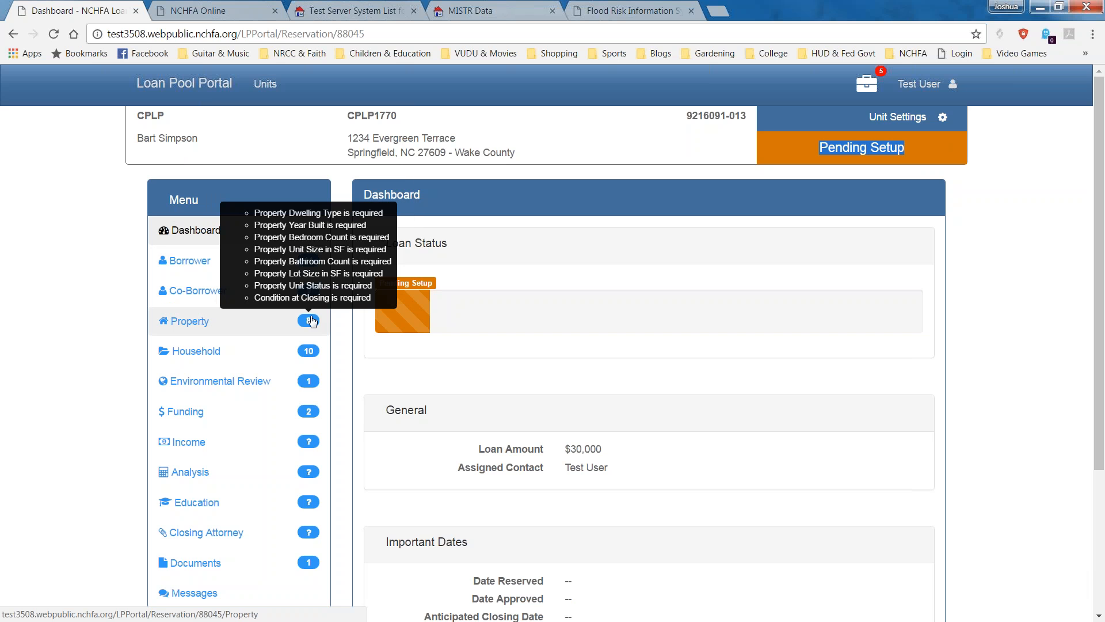
{"action": "mouse_move", "coordinate": [311, 357]}
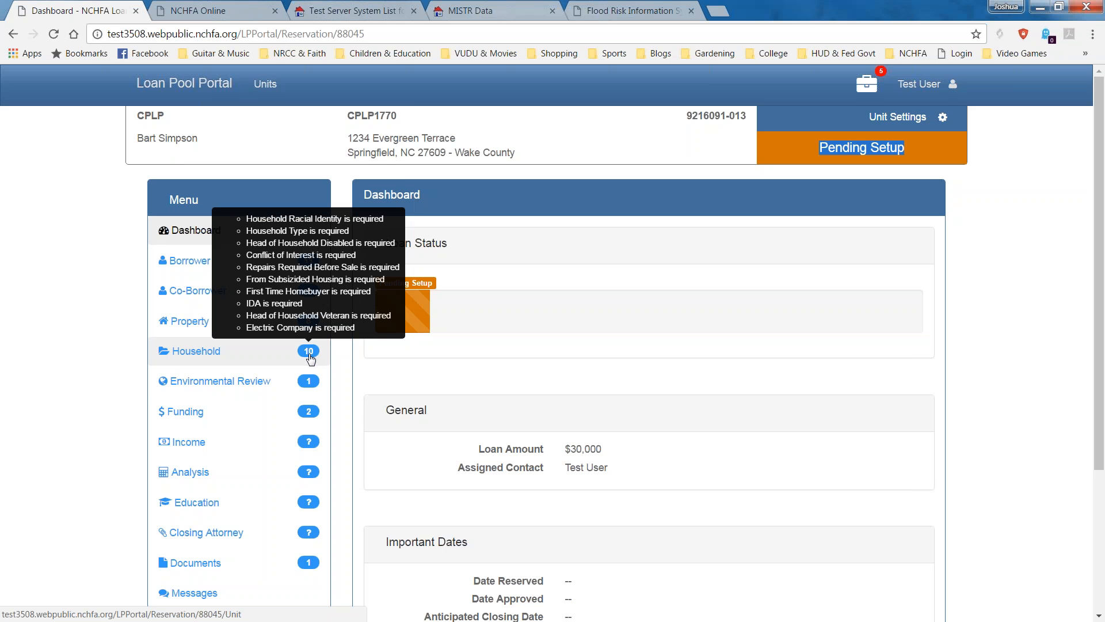
{"action": "mouse_move", "coordinate": [316, 386]}
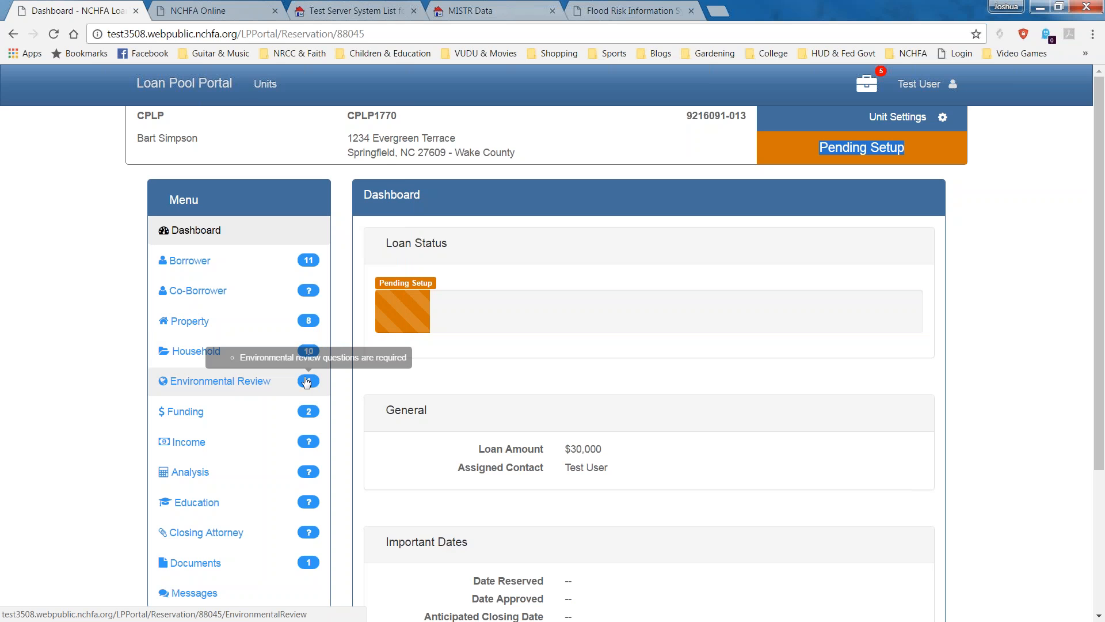
{"action": "mouse_move", "coordinate": [308, 414]}
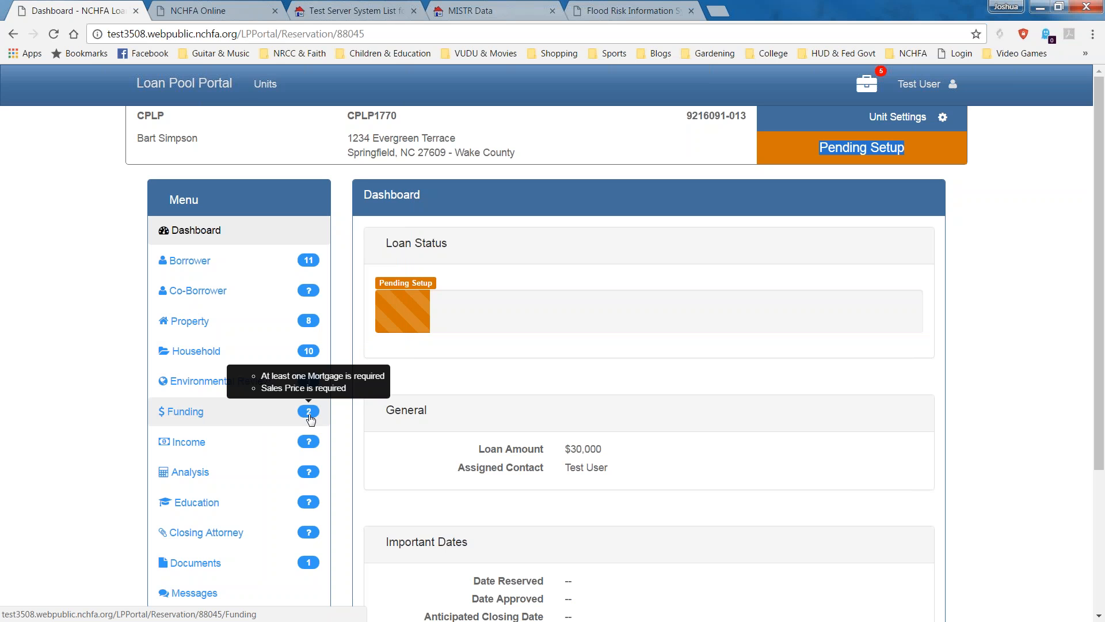
{"action": "mouse_move", "coordinate": [306, 445]}
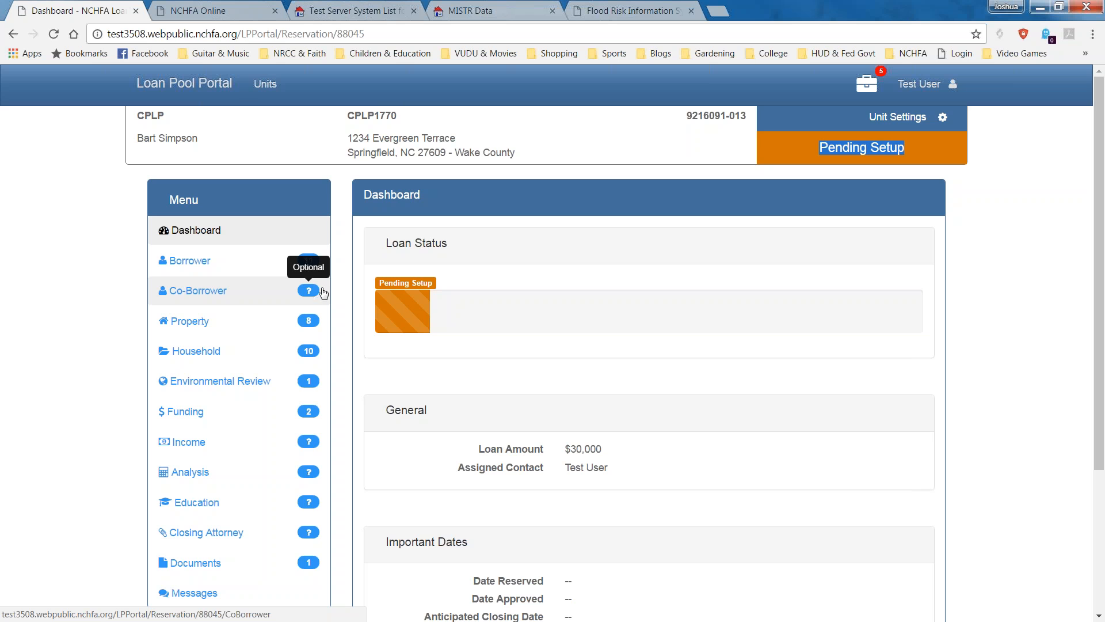
Review the dashboard's $30,000 loan amount and assigned contact.
{"action": "left_click", "coordinate": [670, 490]}
{"action": "scroll", "coordinate": [670, 550], "scroll_direction": "down", "scroll_amount": 1}
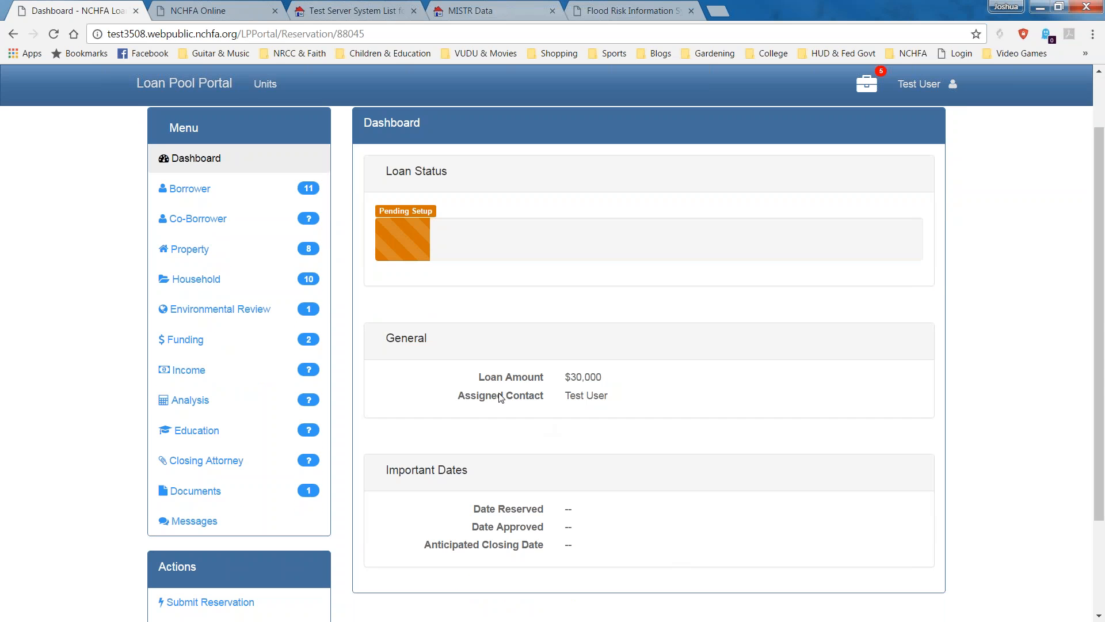
{"action": "left_click_drag", "start_coordinate": [640, 376], "coordinate": [563, 375]}
{"action": "left_click_drag", "start_coordinate": [562, 395], "coordinate": [622, 396]}
{"action": "scroll", "coordinate": [628, 405], "scroll_direction": "up", "scroll_amount": 1}
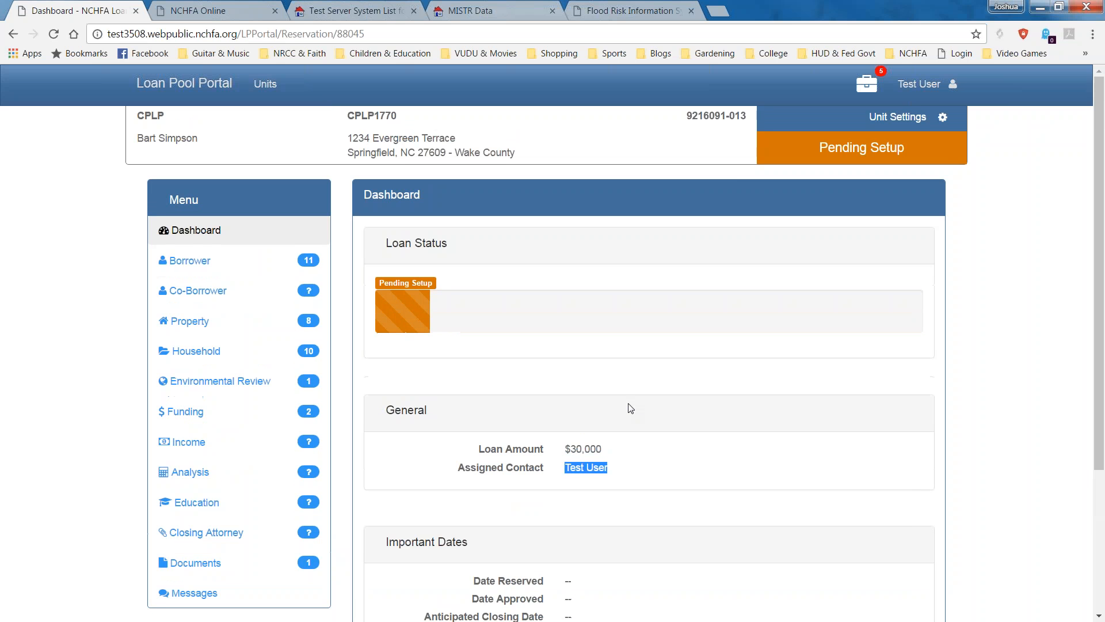
{"action": "scroll", "coordinate": [565, 464], "scroll_direction": "down", "scroll_amount": 3}
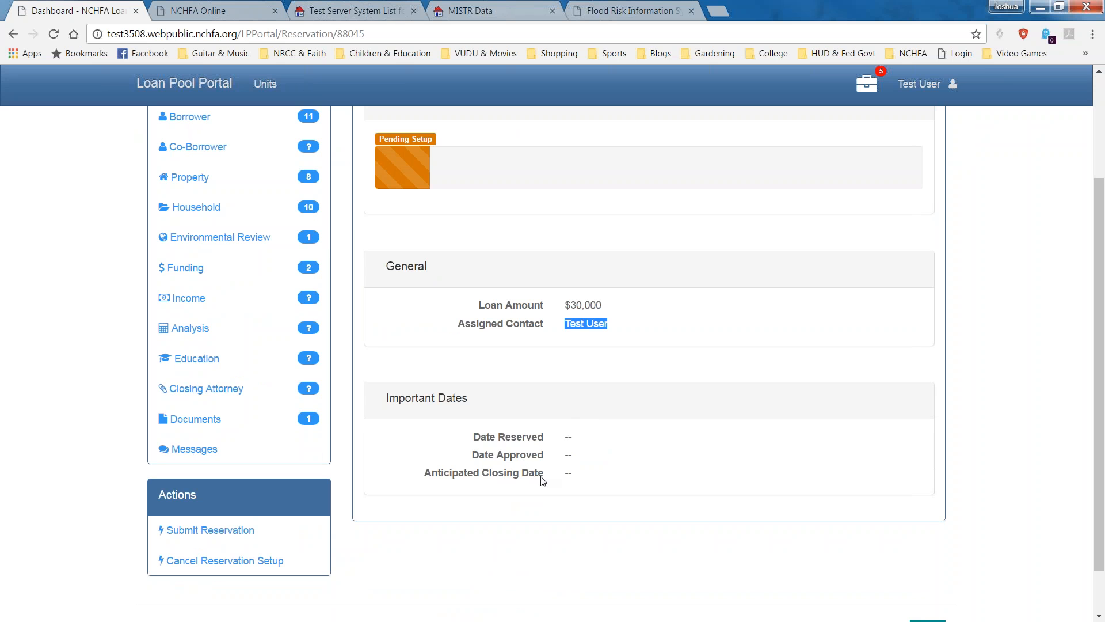
{"action": "scroll", "coordinate": [584, 492], "scroll_direction": "up", "scroll_amount": 3}
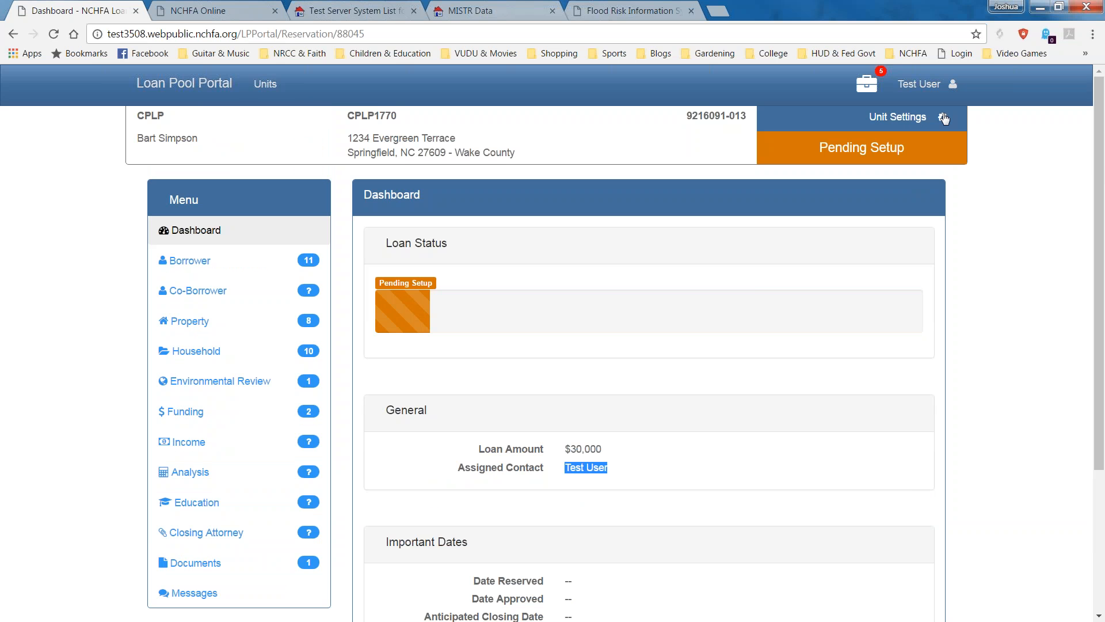
{"action": "left_click_drag", "start_coordinate": [856, 121], "coordinate": [912, 122]}
{"action": "left_click", "coordinate": [928, 121]}
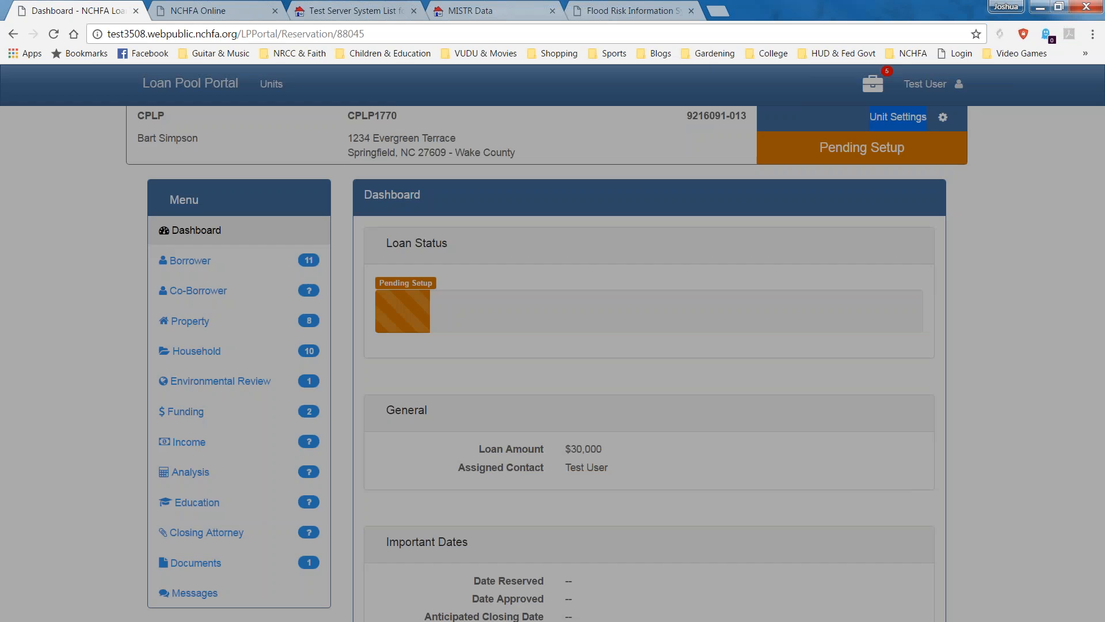
{"action": "left_click", "coordinate": [685, 156]}
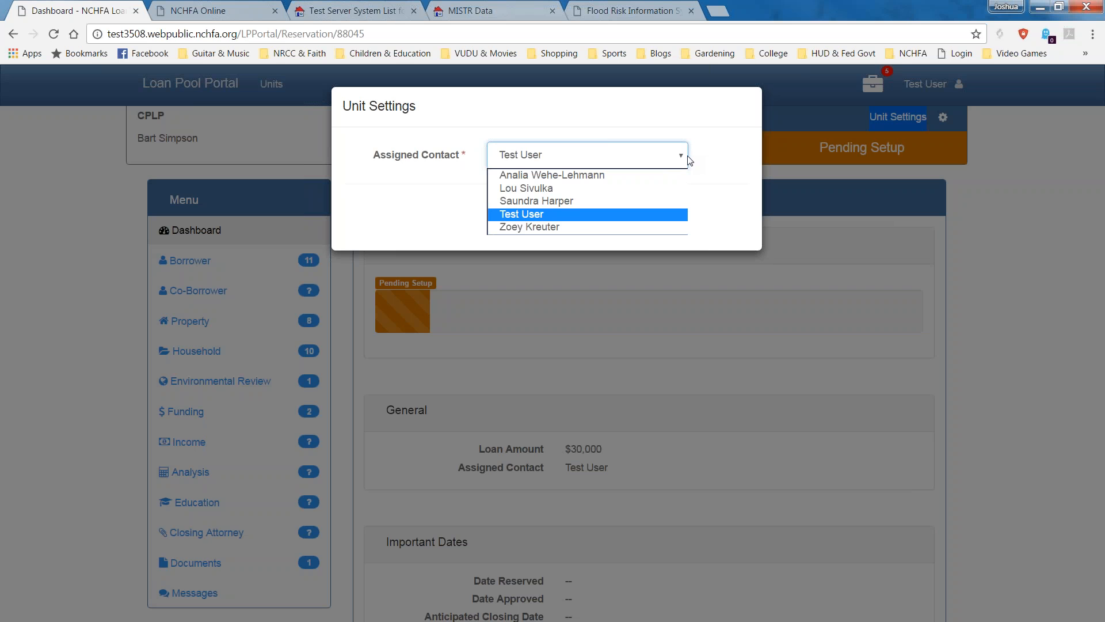
{"action": "left_click", "coordinate": [614, 213]}
{"action": "left_click", "coordinate": [507, 212]}
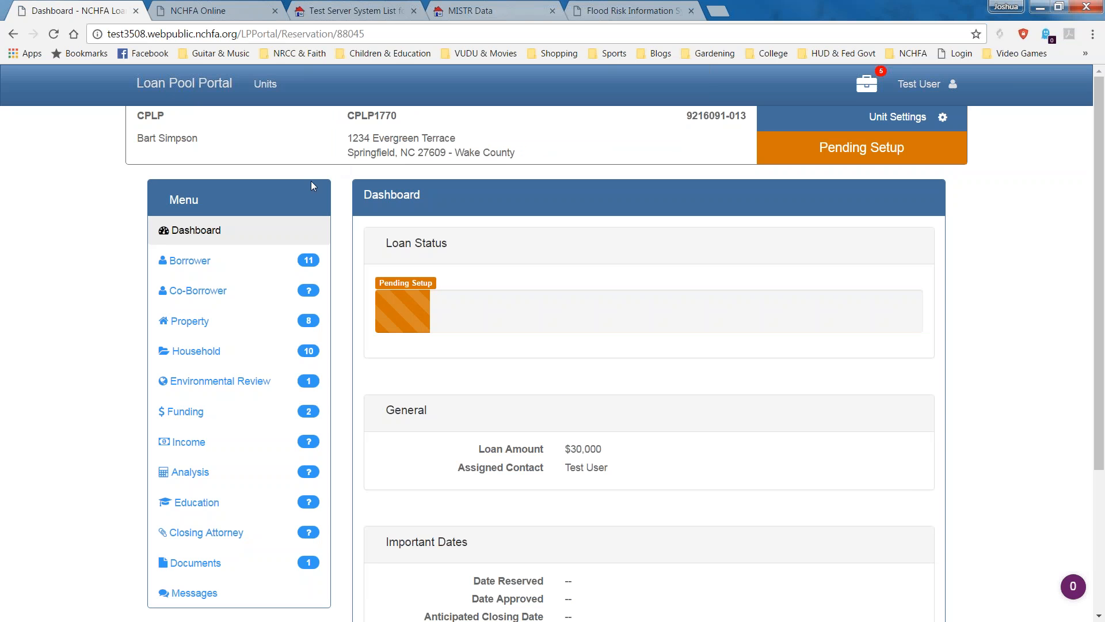
{"action": "mouse_move", "coordinate": [313, 262]}
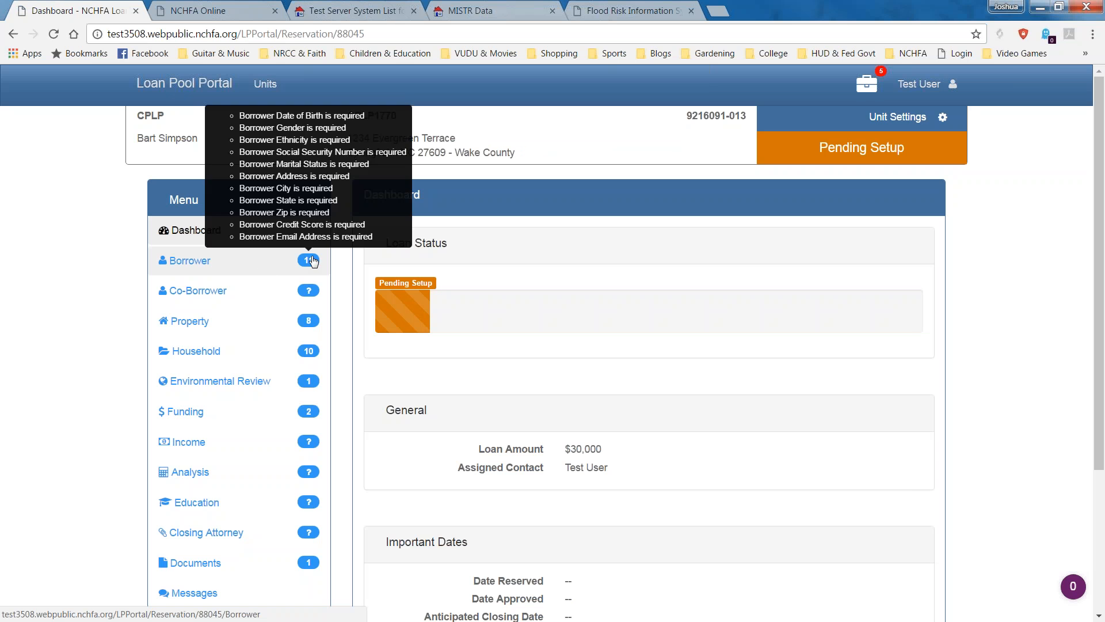
Go to the Borrower page and open Borrower Information in the edit form.
{"action": "left_click", "coordinate": [175, 262]}
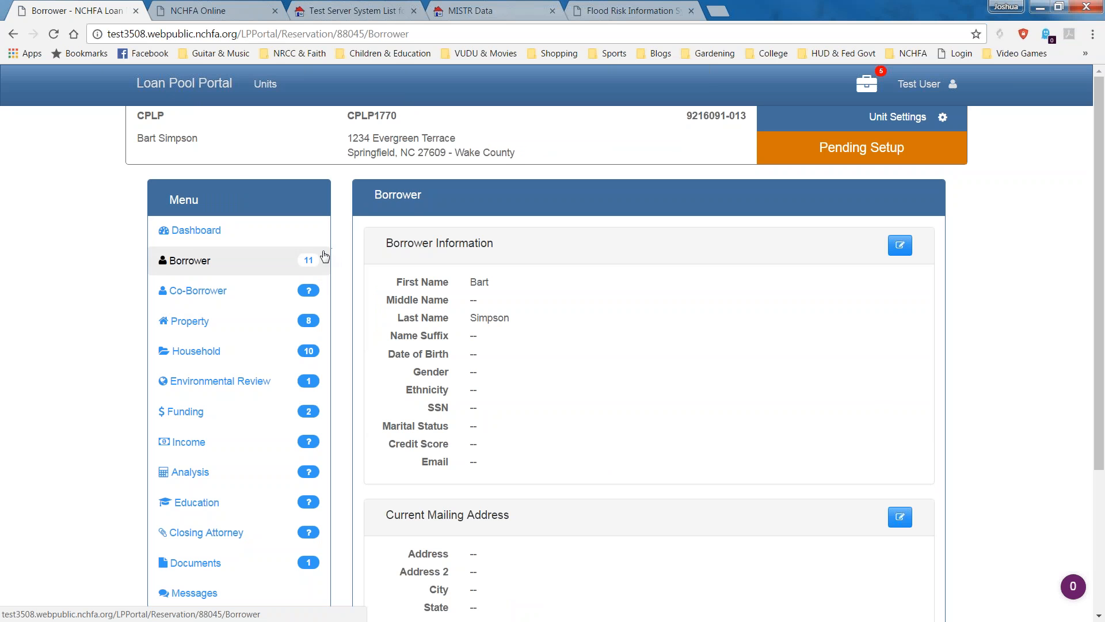
{"action": "mouse_move", "coordinate": [314, 262]}
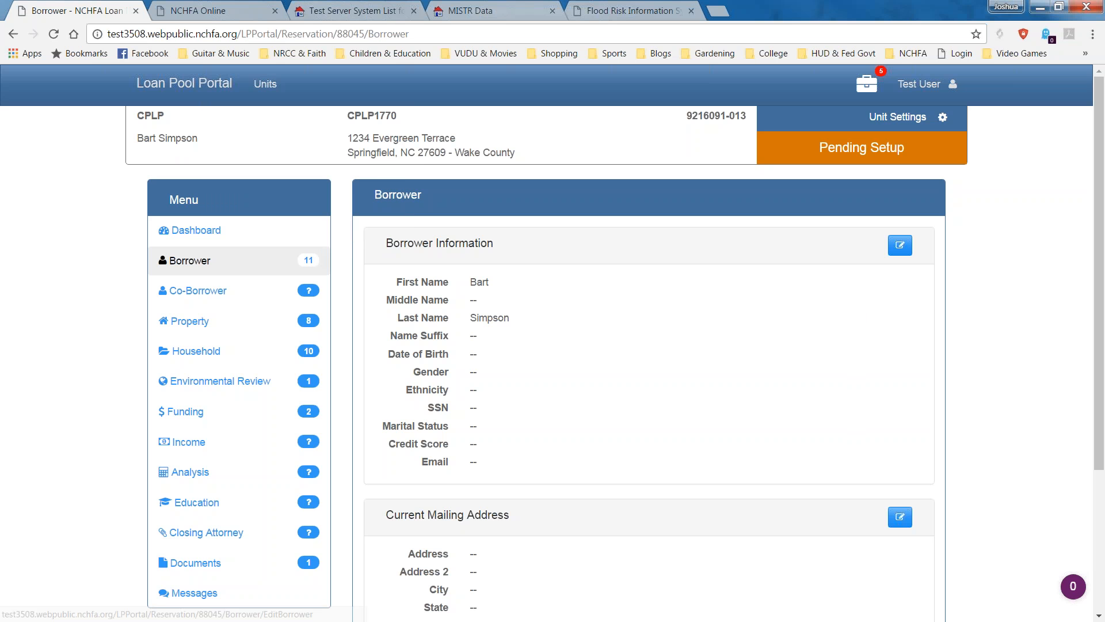
{"action": "left_click", "coordinate": [900, 245]}
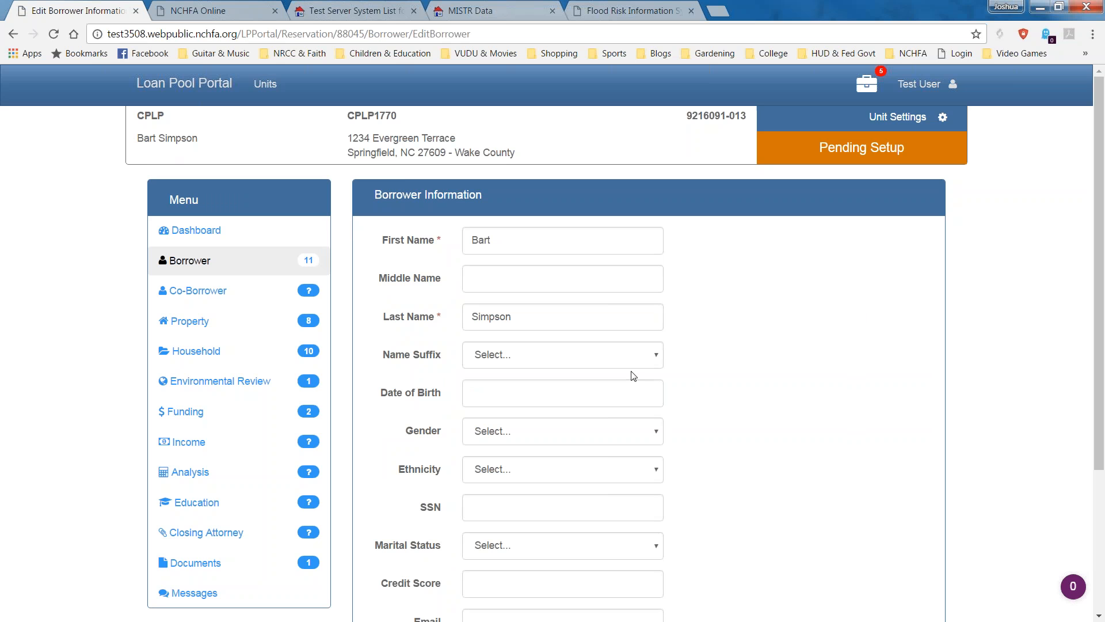
Enter birth date 1/01/1980, gender Male and ethnicity Nonhispanic for the borrower.
{"action": "left_click", "coordinate": [626, 402]}
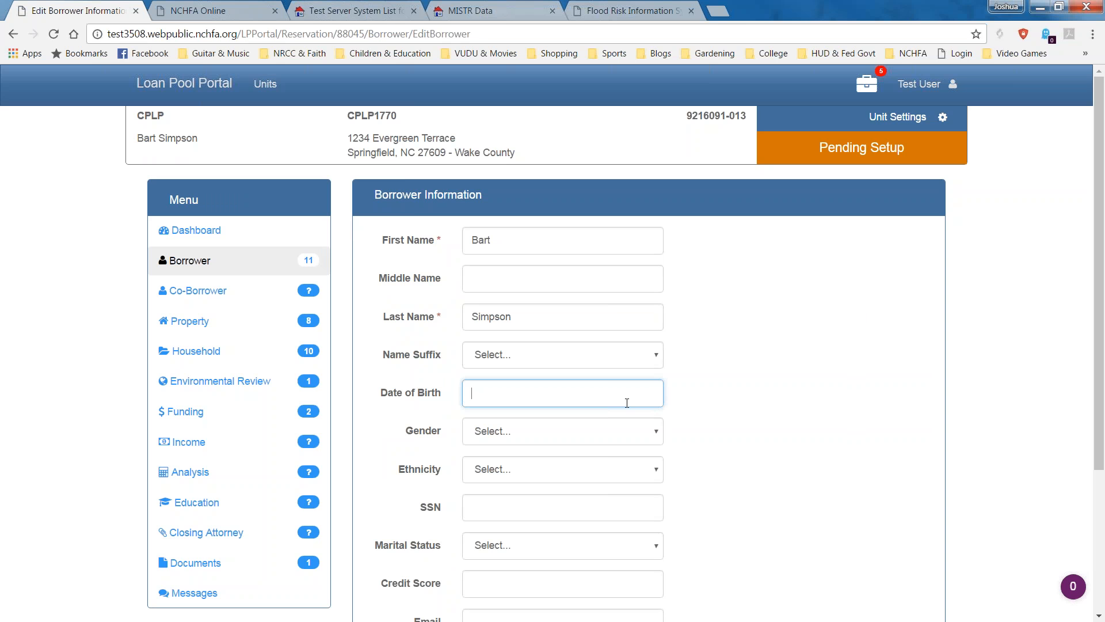
{"action": "type", "text": "1/01/1980"}
{"action": "key", "text": "Tab"}
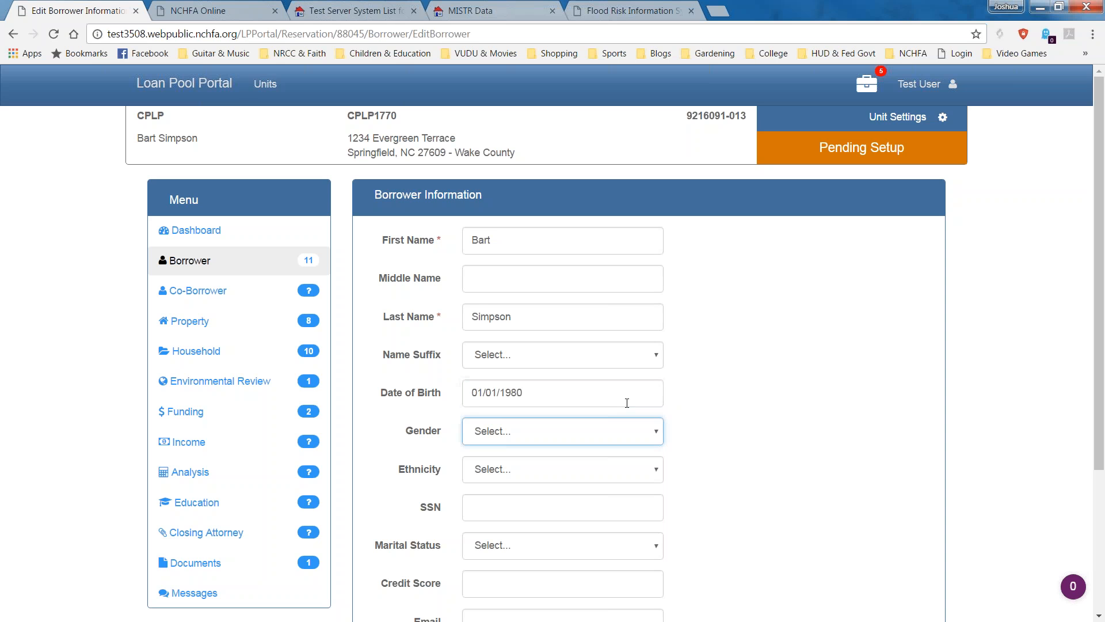
{"action": "left_click", "coordinate": [610, 435]}
{"action": "left_click", "coordinate": [603, 461]}
{"action": "left_click", "coordinate": [603, 470]}
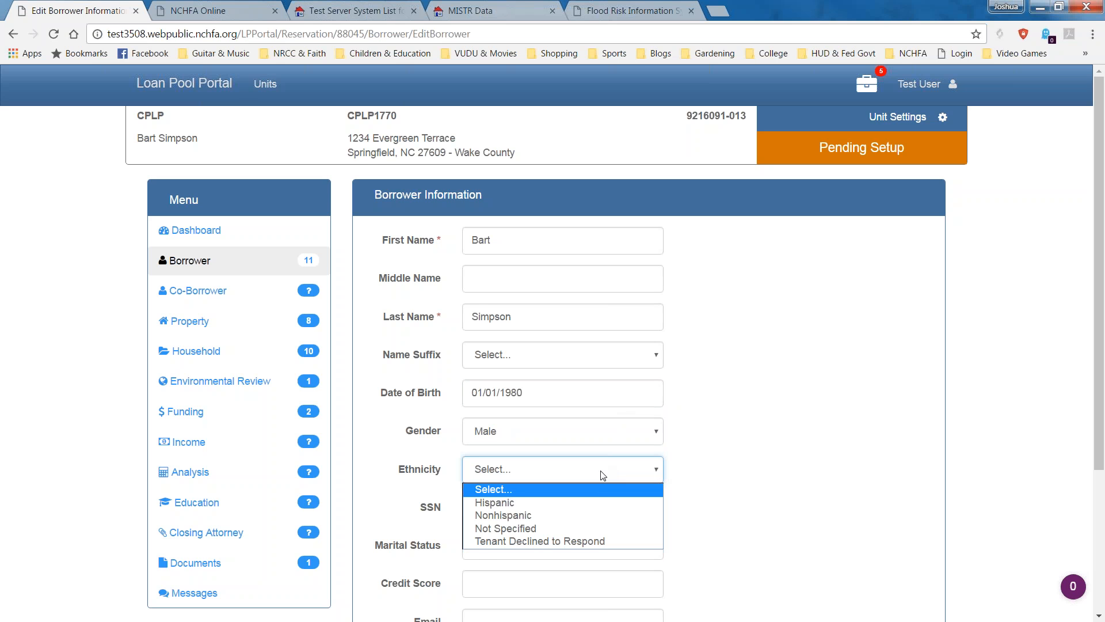
{"action": "left_click", "coordinate": [576, 515]}
Add the borrower's SSN, Married status, credit score 650 and e-mail address, then save.
{"action": "left_click", "coordinate": [574, 509]}
{"action": "type", "text": "123-45"}
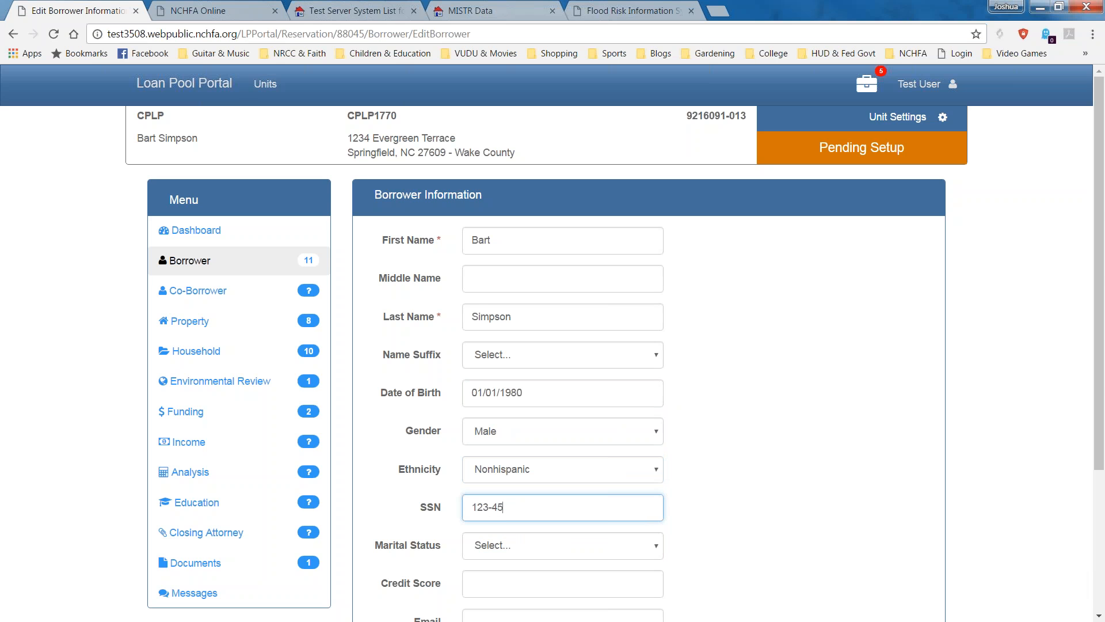
{"action": "type", "text": "-6789"}
{"action": "key", "text": "Tab"}
{"action": "key", "text": "m"}
{"action": "key", "text": "Tab"}
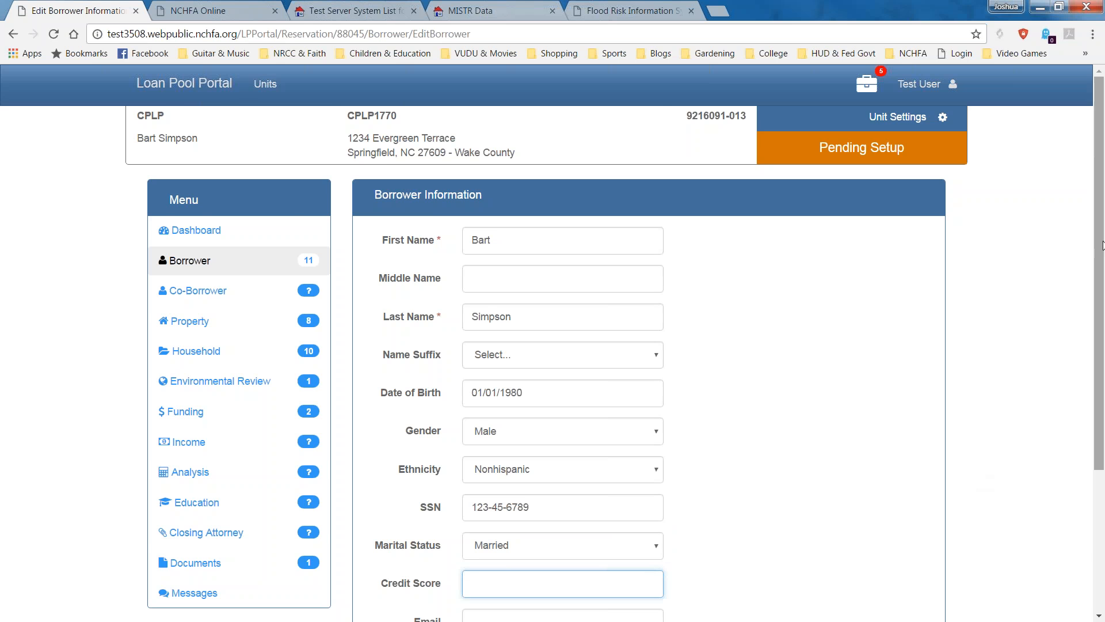
{"action": "scroll", "coordinate": [1099, 271], "scroll_direction": "down", "scroll_amount": 4}
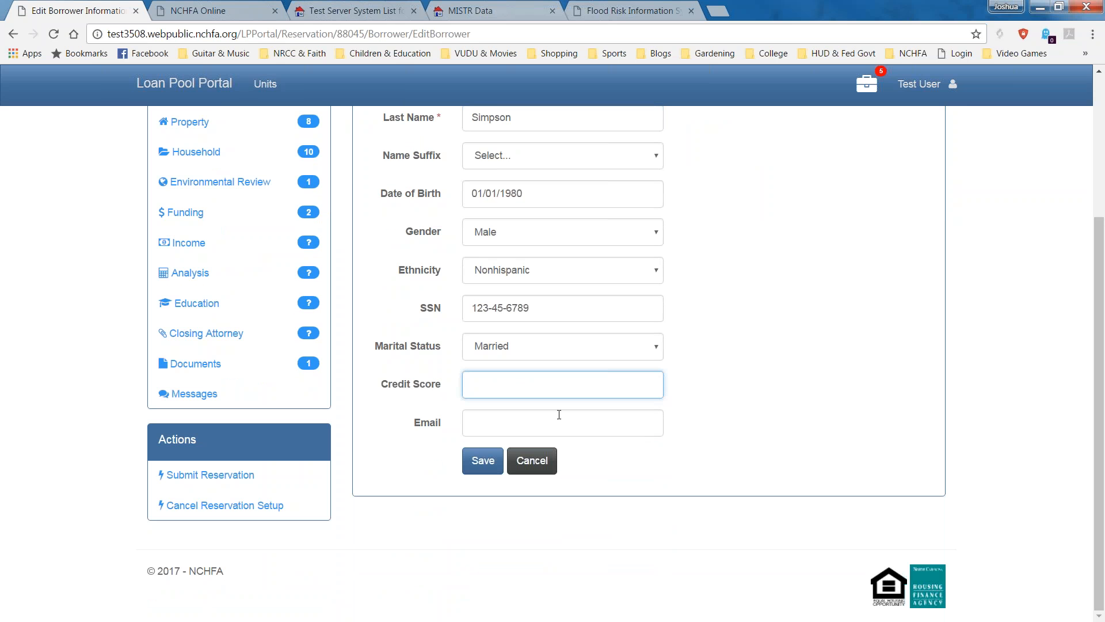
{"action": "type", "text": "650"}
{"action": "key", "text": "Tab"}
{"action": "type", "text": "b"}
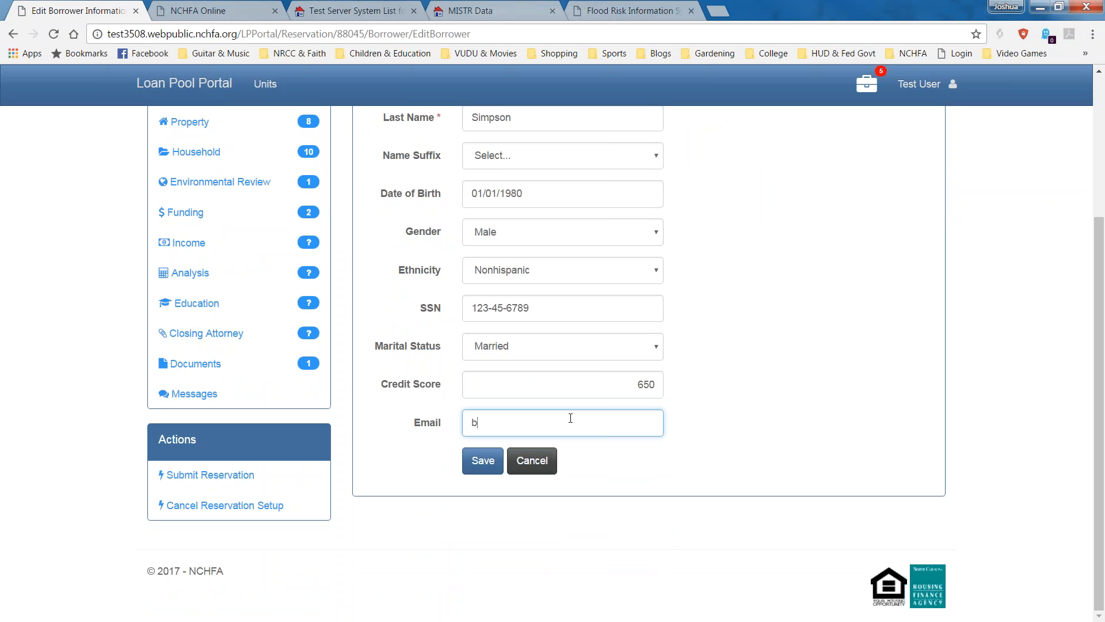
{"action": "type", "text": "art@eatmyshorts.com"}
{"action": "left_click", "coordinate": [484, 460]}
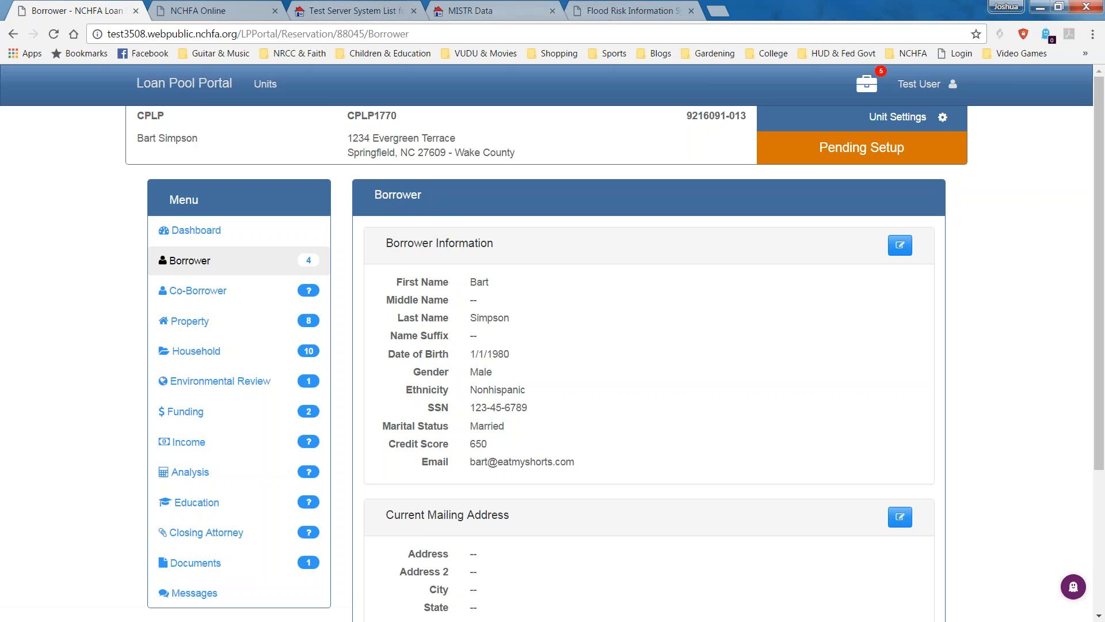
Open the borrower's Current Mailing Address panel for editing.
{"action": "scroll", "coordinate": [861, 417], "scroll_direction": "down", "scroll_amount": 2}
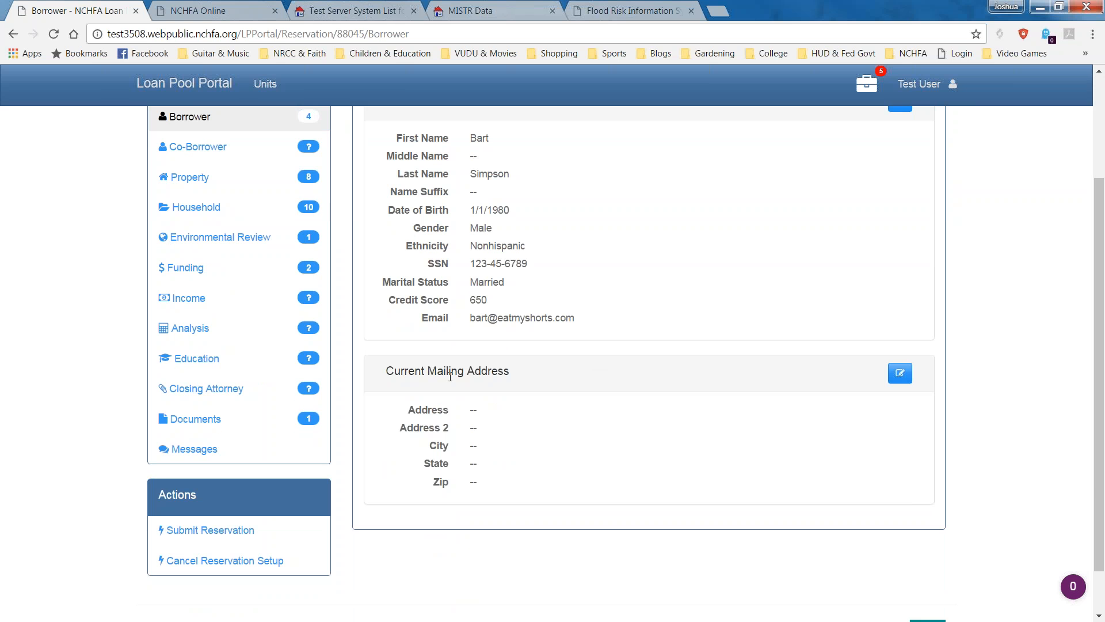
{"action": "left_click_drag", "start_coordinate": [391, 371], "coordinate": [510, 372]}
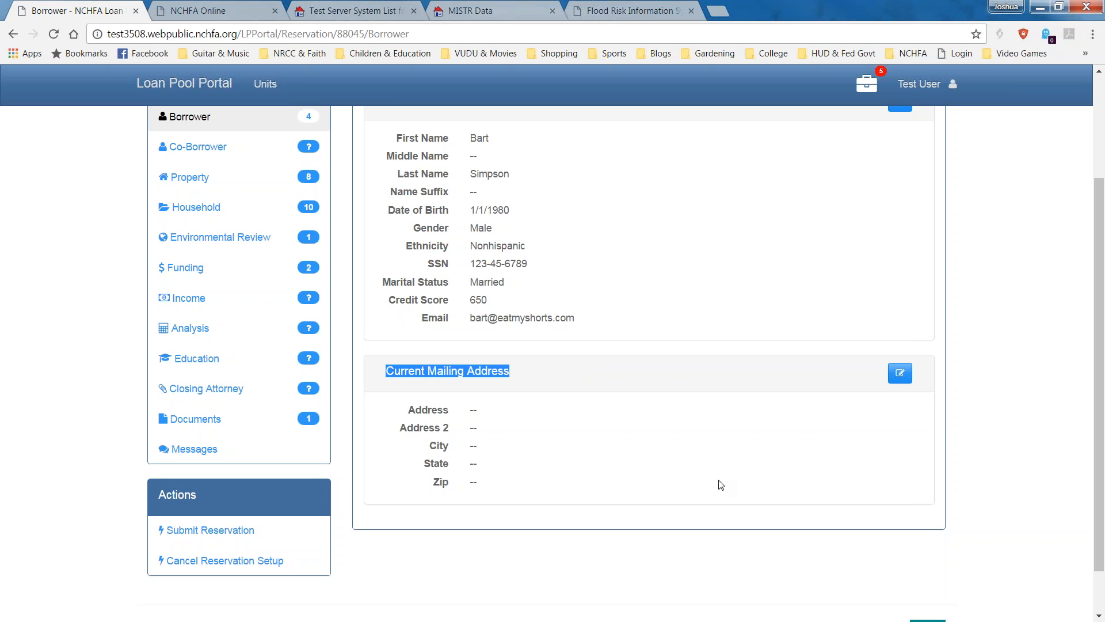
{"action": "left_click", "coordinate": [899, 372]}
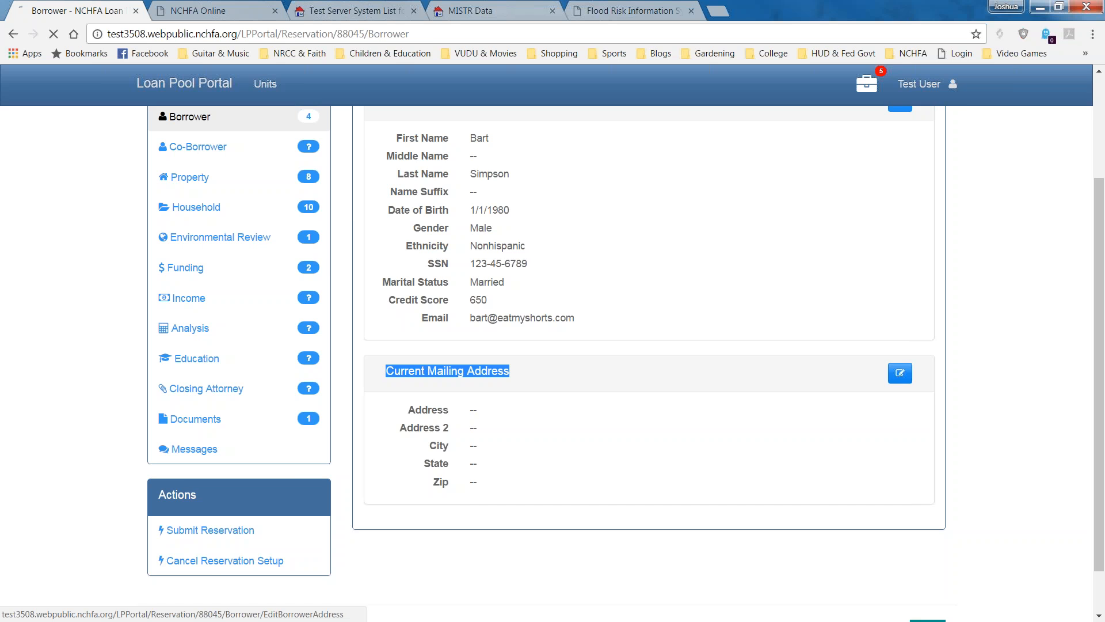
Enter mailing address 111 Main Street, Springfield, North Carolina, zip 27609.
{"action": "left_click", "coordinate": [610, 244]}
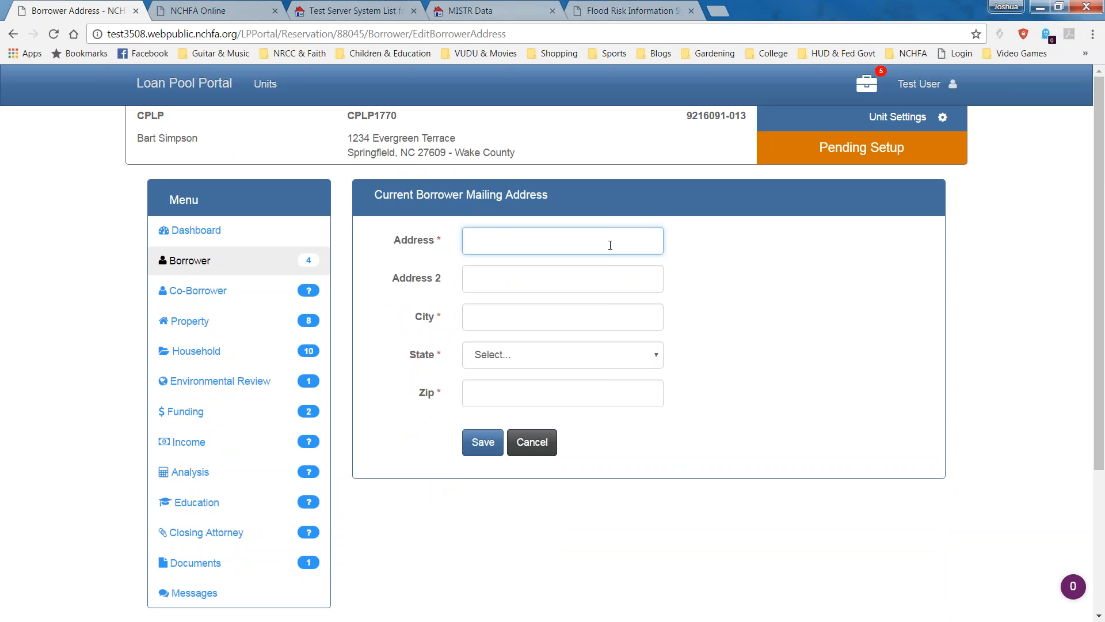
{"action": "type", "text": "111 Main Street"}
{"action": "key", "text": "Tab"}
{"action": "key", "text": "Tab"}
{"action": "type", "text": "Springfield"}
{"action": "key", "text": "Tab"}
{"action": "key", "text": "n"}
{"action": "key", "text": "n"}
{"action": "key", "text": "n"}
{"action": "key", "text": "n"}
{"action": "key", "text": "n"}
{"action": "key", "text": "n"}
{"action": "key", "text": "n"}
{"action": "key", "text": "Tab"}
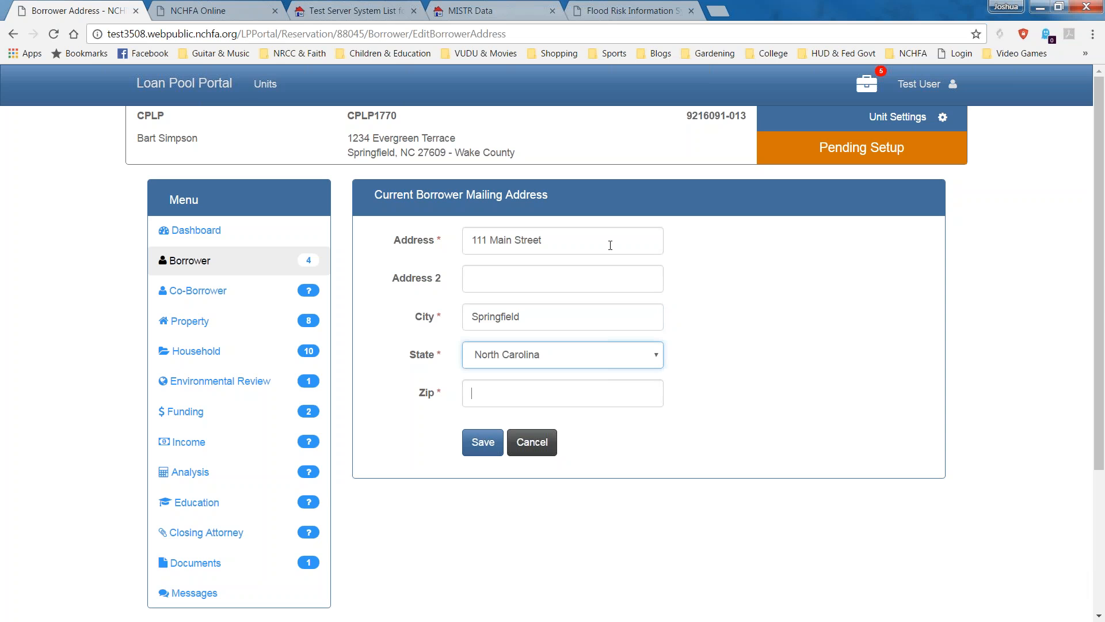
{"action": "type", "text": "27609"}
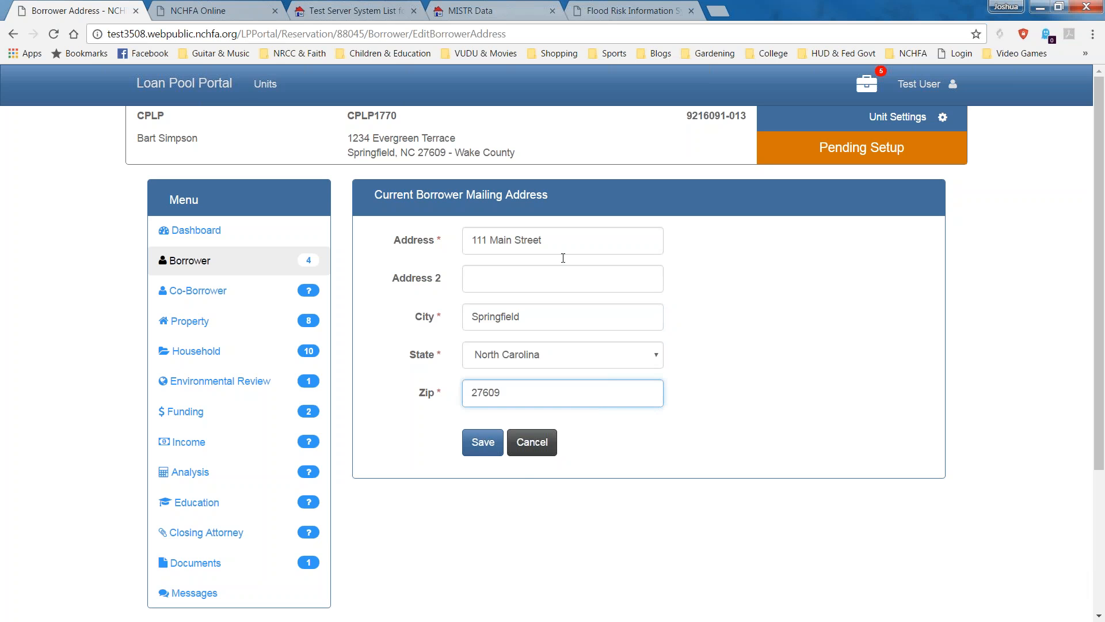
Save the mailing address and confirm the Borrower badge shows No Issues.
{"action": "left_click", "coordinate": [486, 444]}
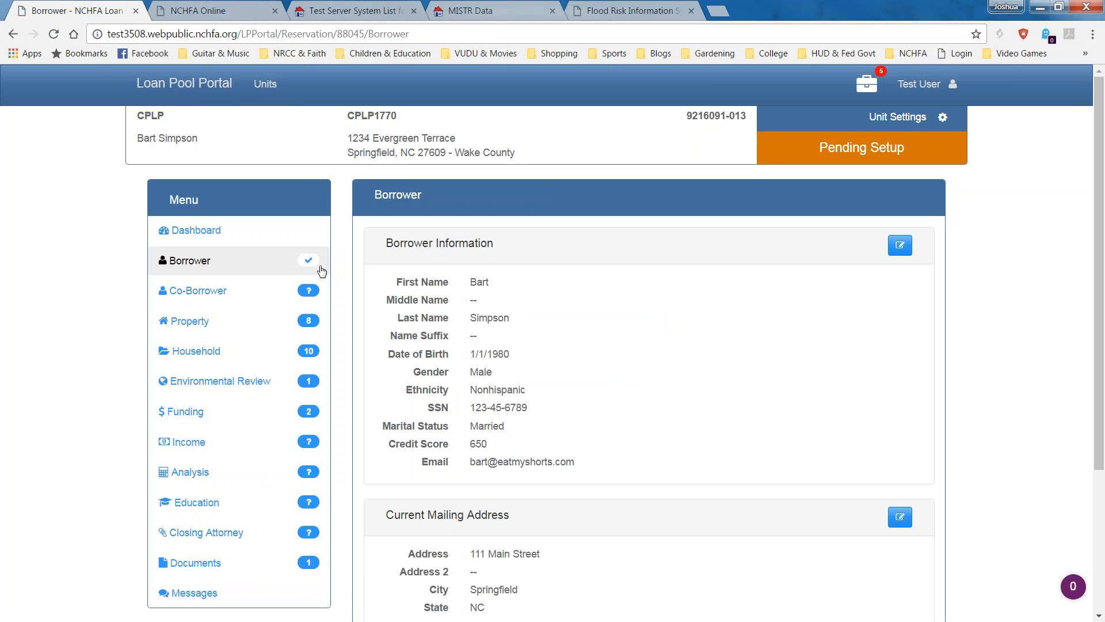
{"action": "mouse_move", "coordinate": [309, 264]}
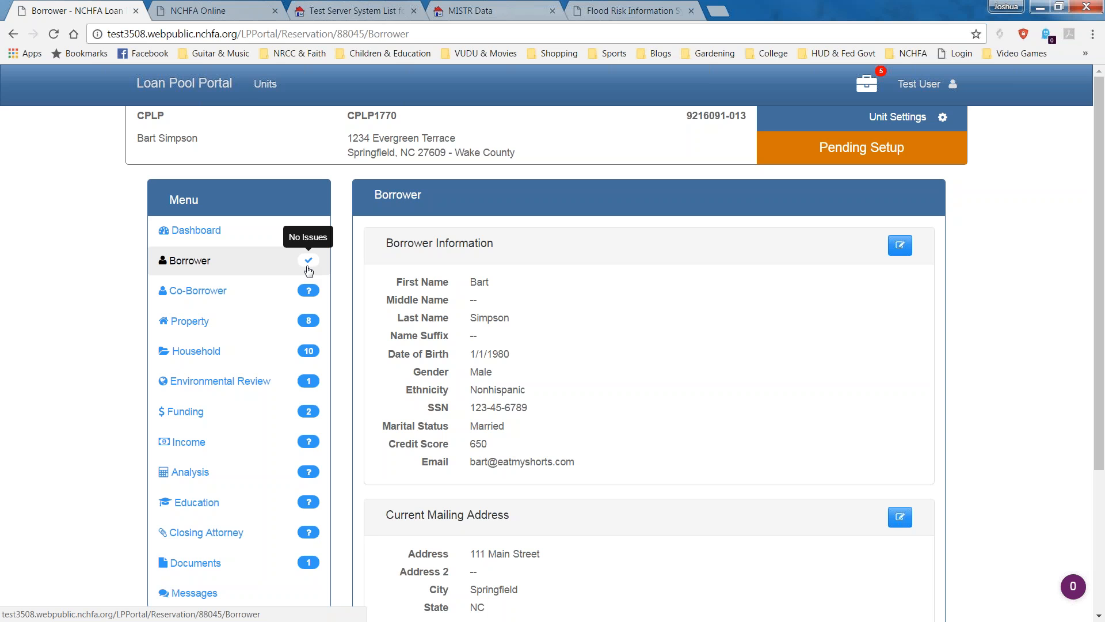
{"action": "scroll", "coordinate": [308, 271], "scroll_direction": "down", "scroll_amount": 3}
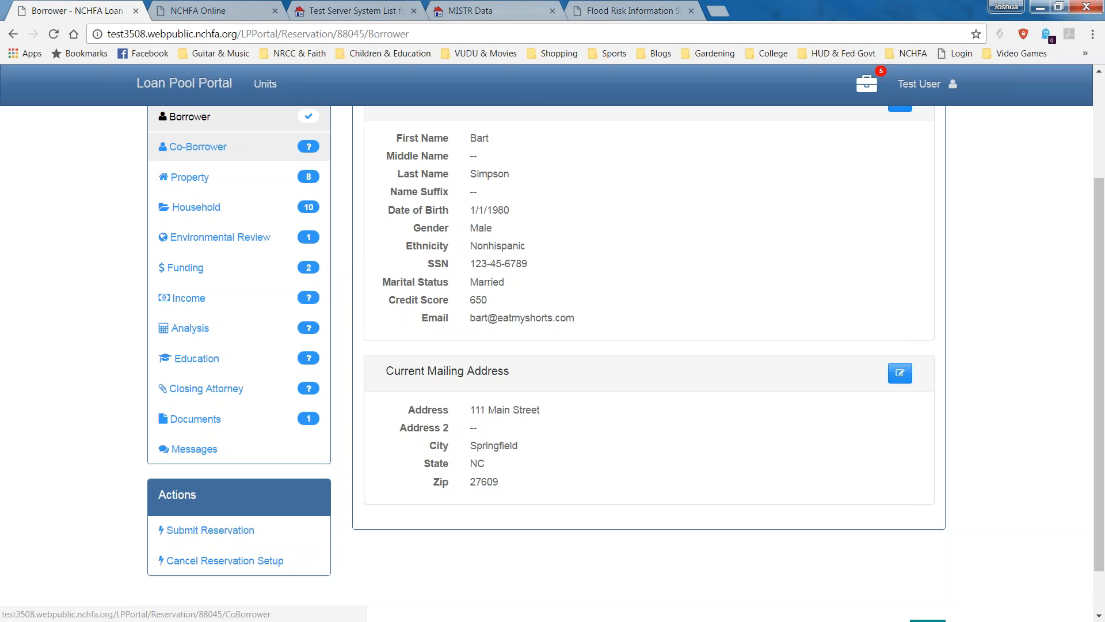
Add a new co-borrower and enter their first and last name.
{"action": "left_click", "coordinate": [196, 147]}
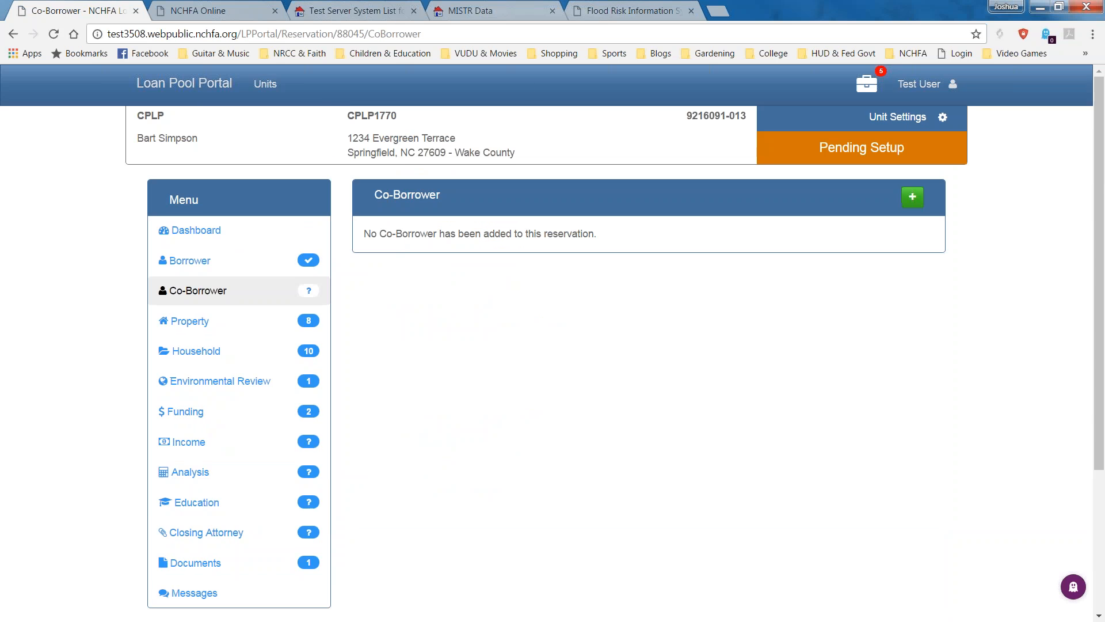
{"action": "left_click", "coordinate": [913, 197]}
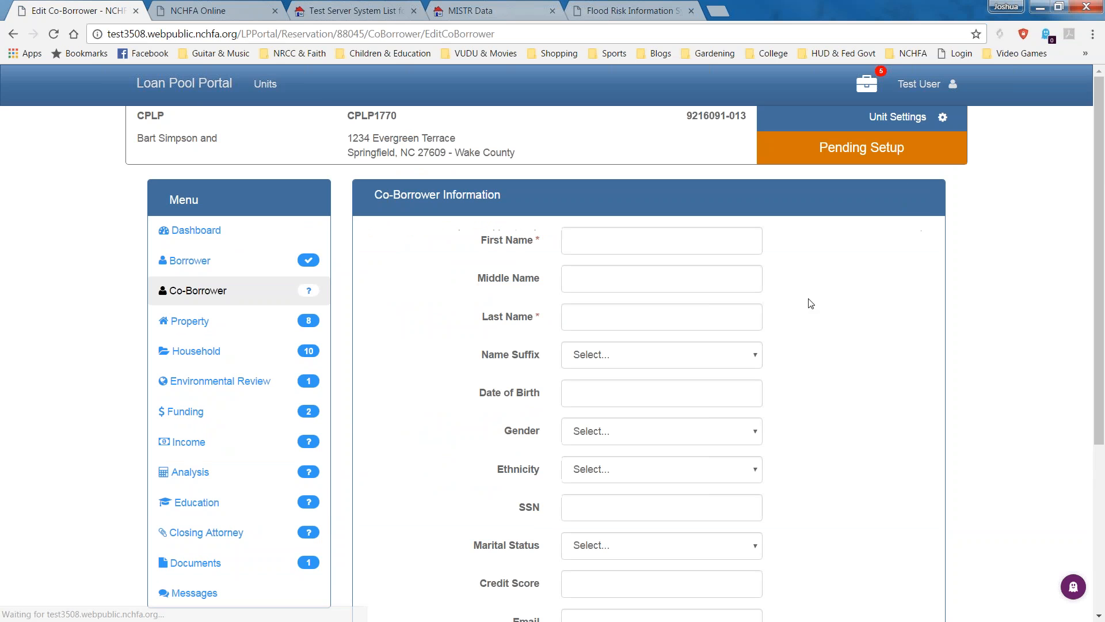
{"action": "left_click", "coordinate": [646, 249]}
{"action": "type", "text": "Sa;;"}
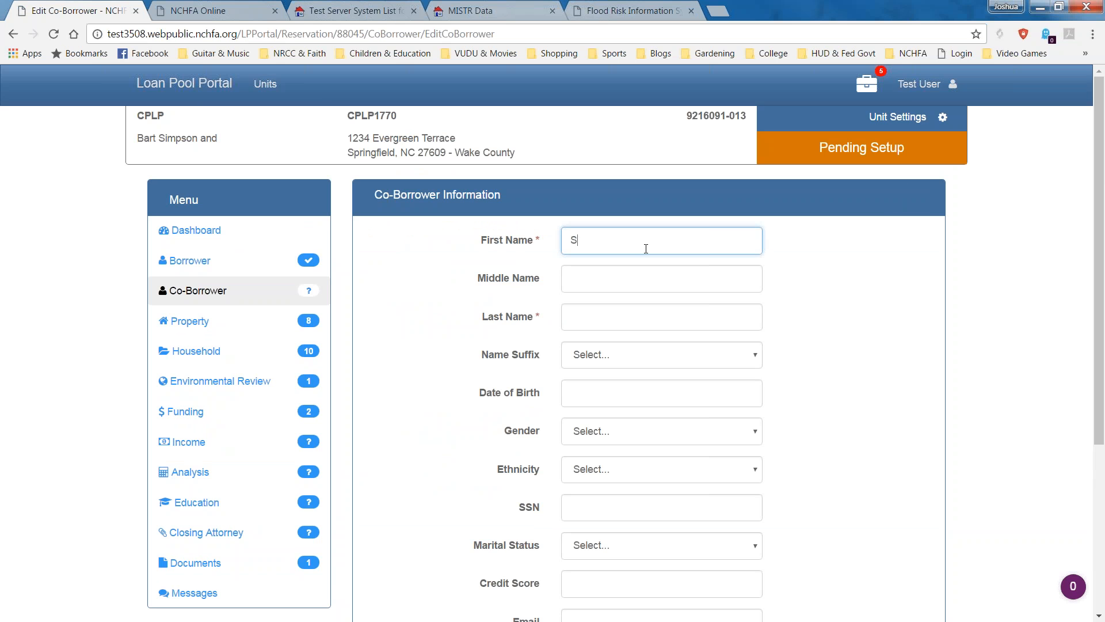
{"action": "key", "text": "BackSpace"}
{"action": "key", "text": "BackSpace"}
{"action": "type", "text": "lly"}
{"action": "key", "text": "Tab"}
{"action": "key", "text": "Tab"}
{"action": "type", "text": "Smith"}
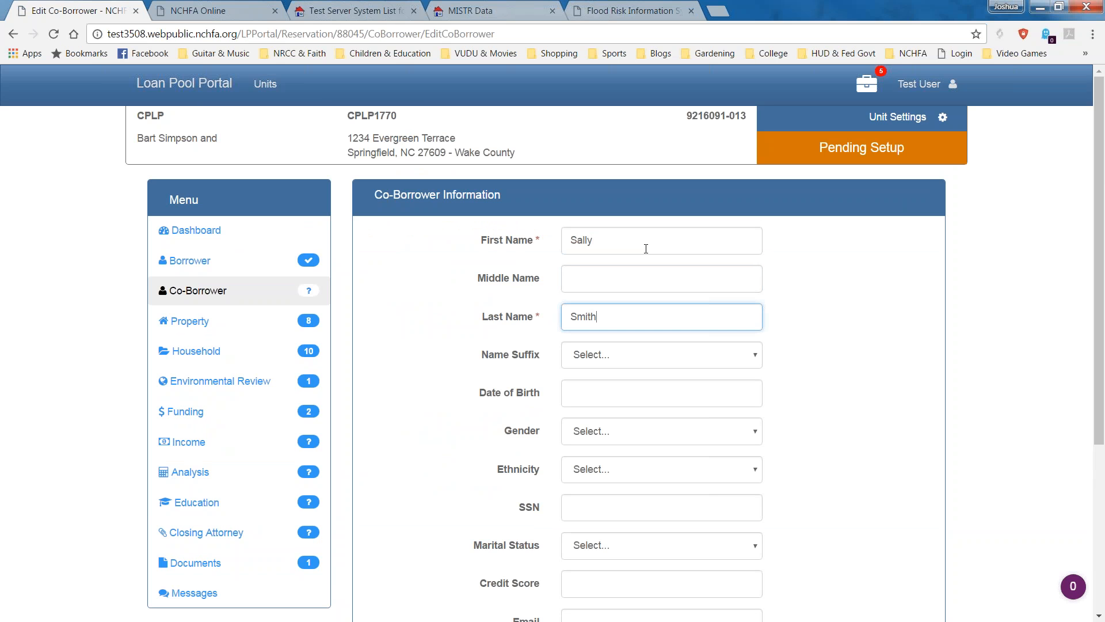
Enter the co-borrower's birth date 1/01/1979, Female, Nonhispanic and their SSN.
{"action": "key", "text": "Tab"}
{"action": "key", "text": "Tab"}
{"action": "type", "text": "1/01/1979"}
{"action": "key", "text": "Tab"}
{"action": "key", "text": "f"}
{"action": "key", "text": "Tab"}
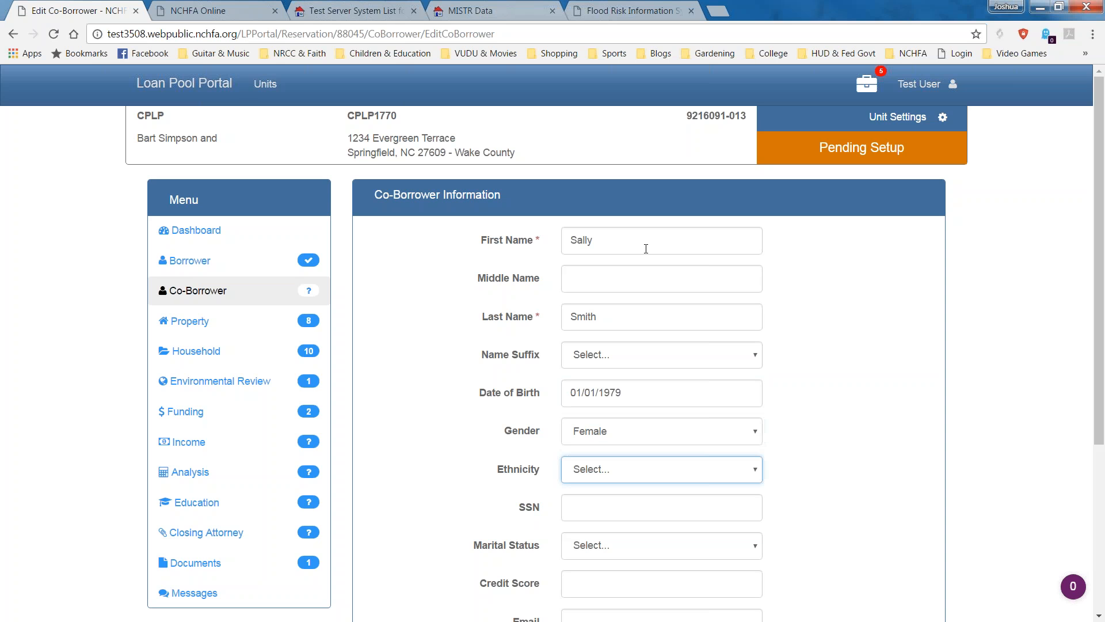
{"action": "key", "text": "n"}
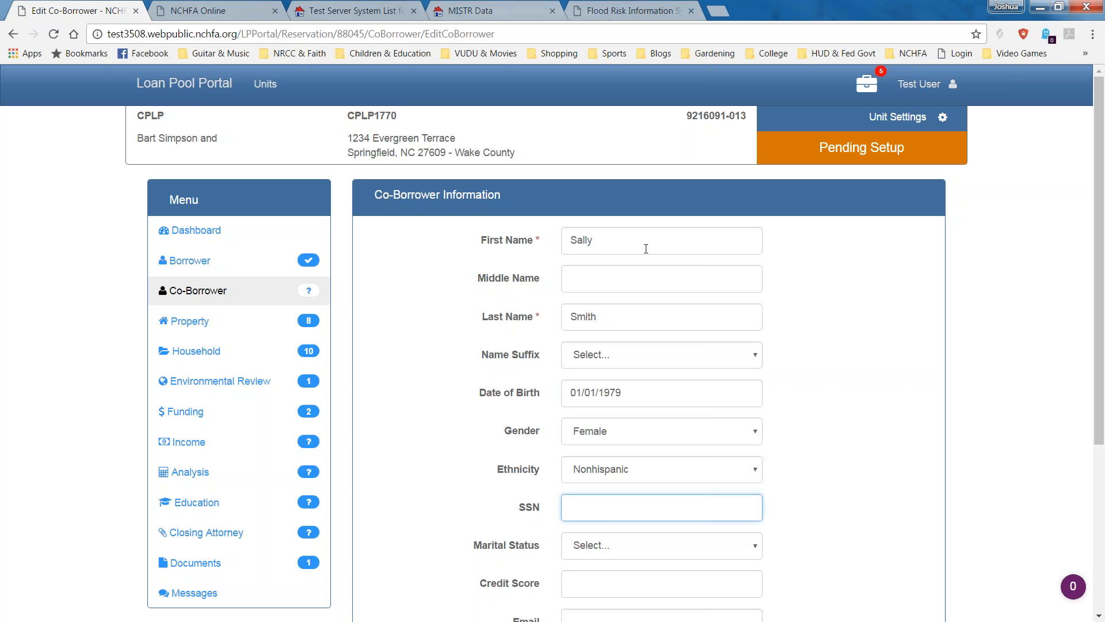
{"action": "type", "text": "234-56-7890"}
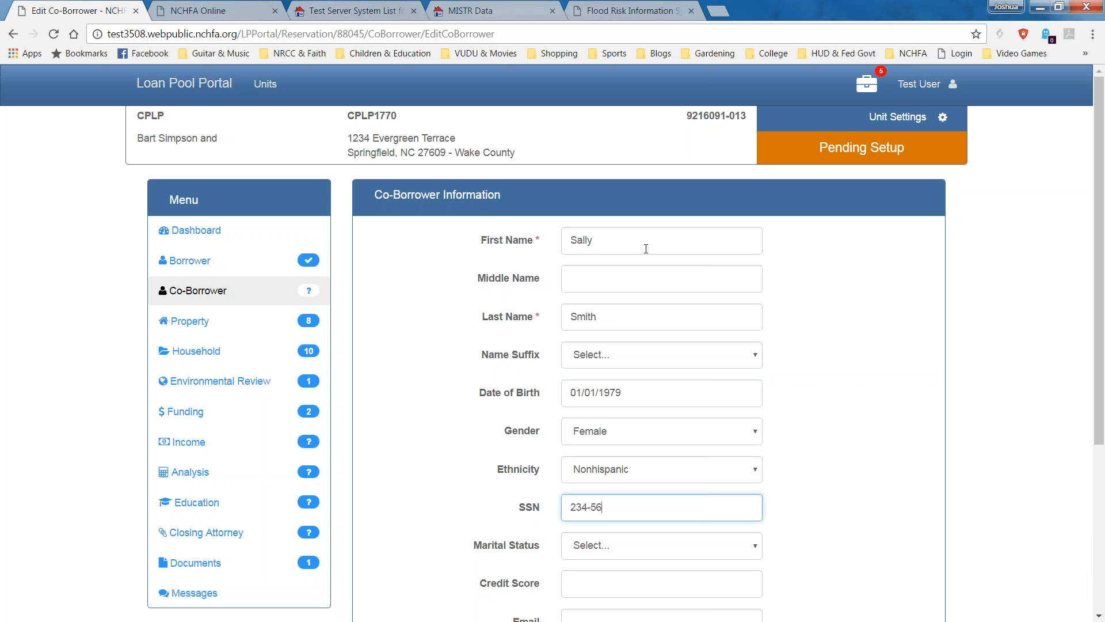
{"action": "key", "text": "Tab"}
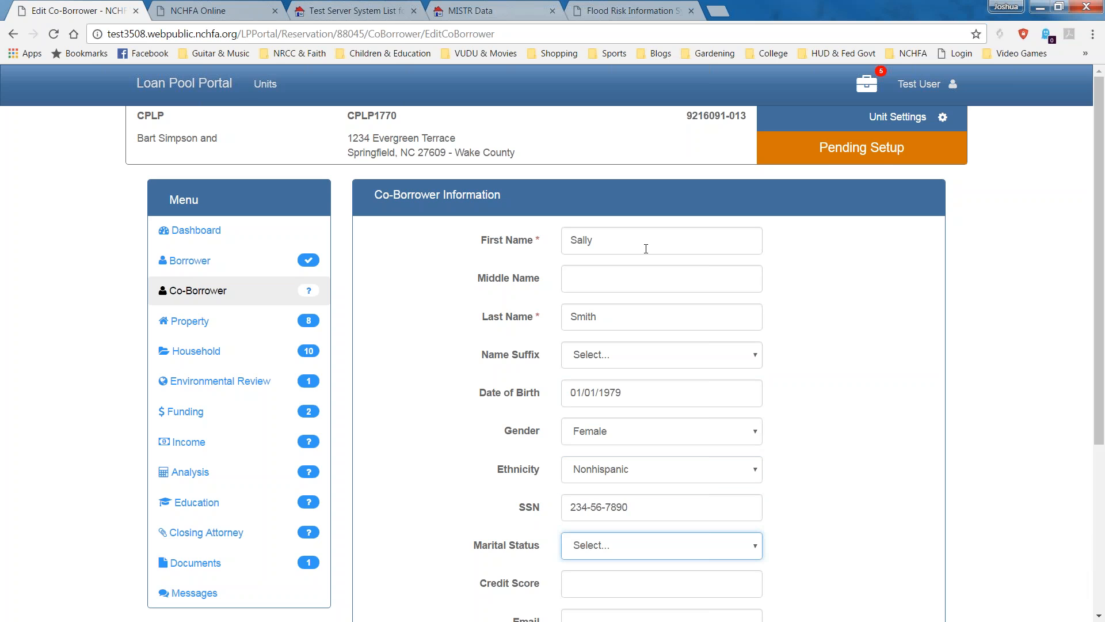
{"action": "left_click_drag", "start_coordinate": [1100, 248], "coordinate": [1100, 356]}
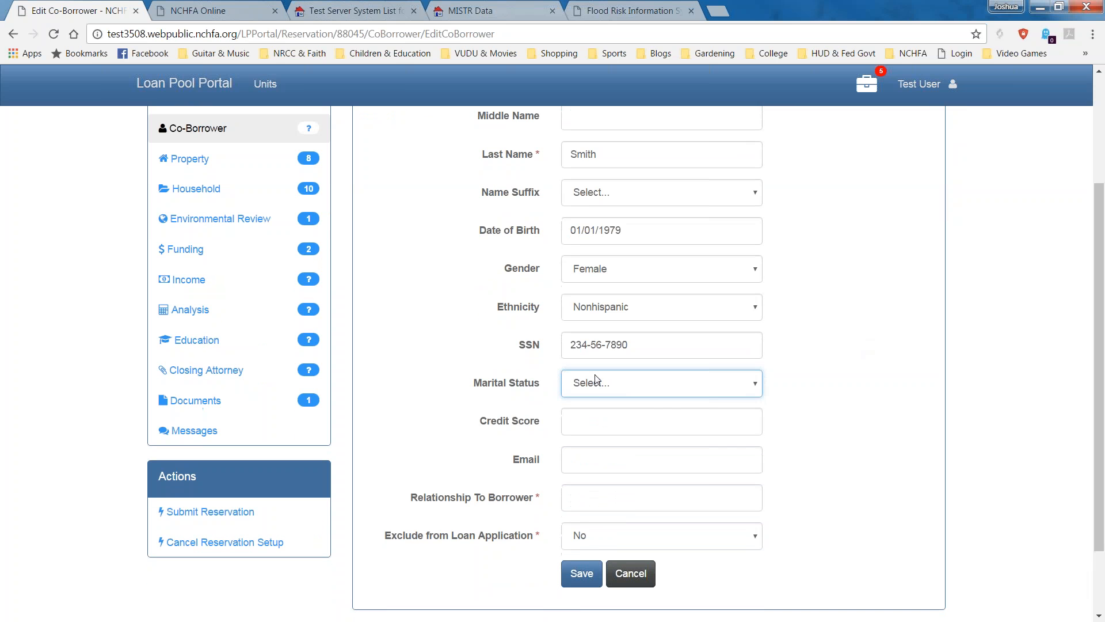
Set marital status Married, credit score 660, the co-borrower's e-mail, and relationship Spouse.
{"action": "left_click", "coordinate": [657, 395]}
{"action": "key", "text": "Down"}
{"action": "key", "text": "Return"}
{"action": "left_click", "coordinate": [643, 414]}
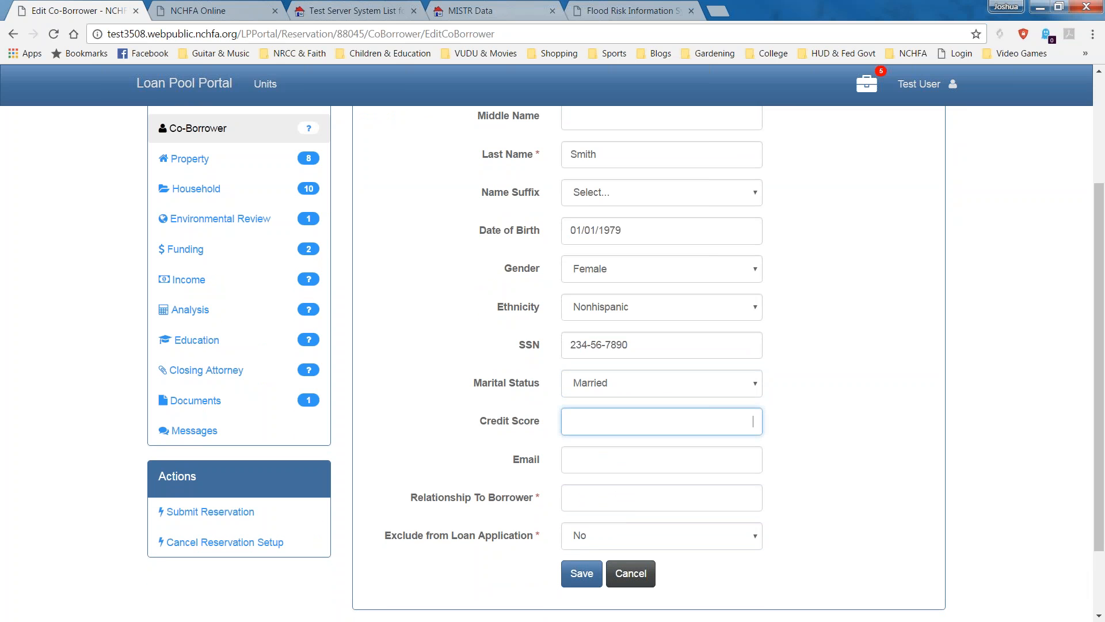
{"action": "type", "text": "6690"}
{"action": "key", "text": "BackSpace"}
{"action": "key", "text": "BackSpace"}
{"action": "type", "text": "0"}
{"action": "left_click", "coordinate": [571, 459]}
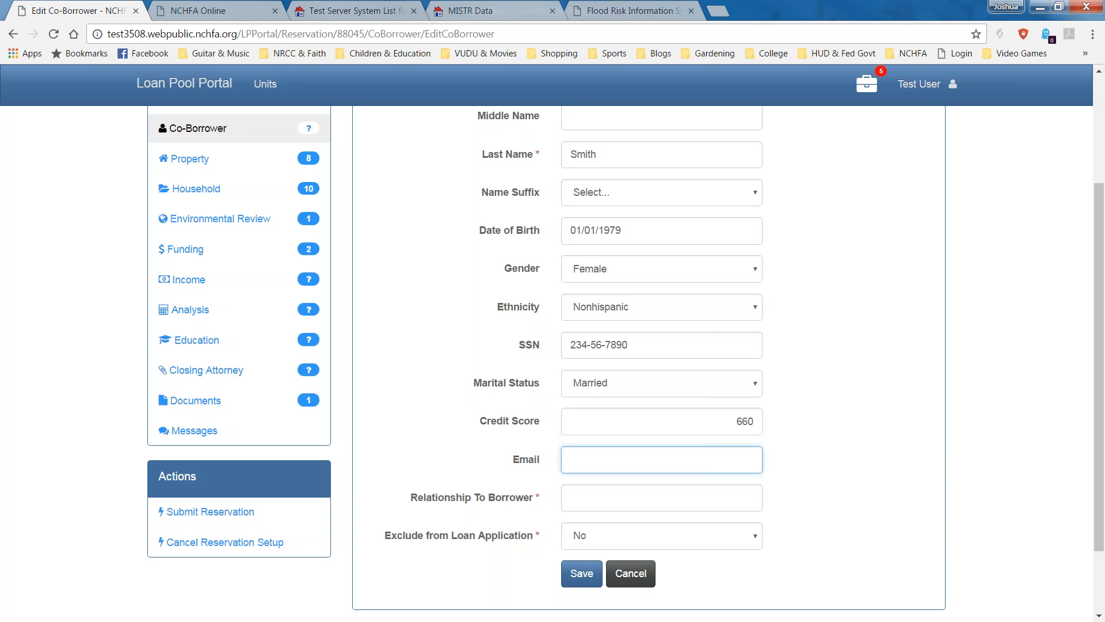
{"action": "key", "text": "Tab"}
{"action": "left_click_drag", "start_coordinate": [1100, 351], "coordinate": [1095, 388]}
{"action": "type", "text": "Sp"}
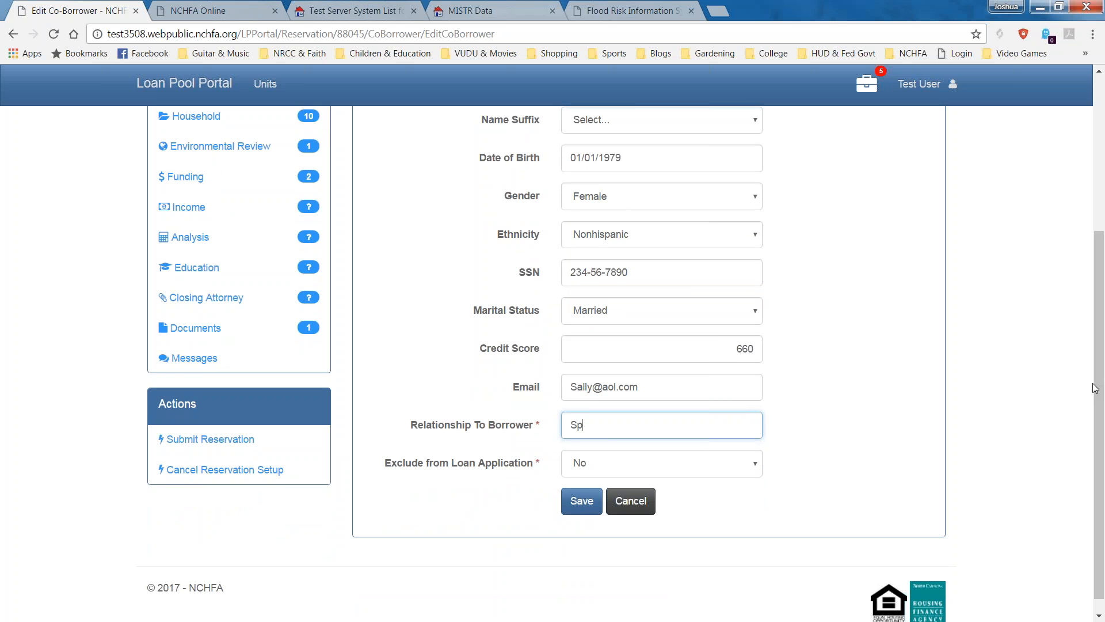
{"action": "type", "text": "ouse"}
{"action": "mouse_move", "coordinate": [368, 477]}
{"action": "mouse_move", "coordinate": [624, 460]}
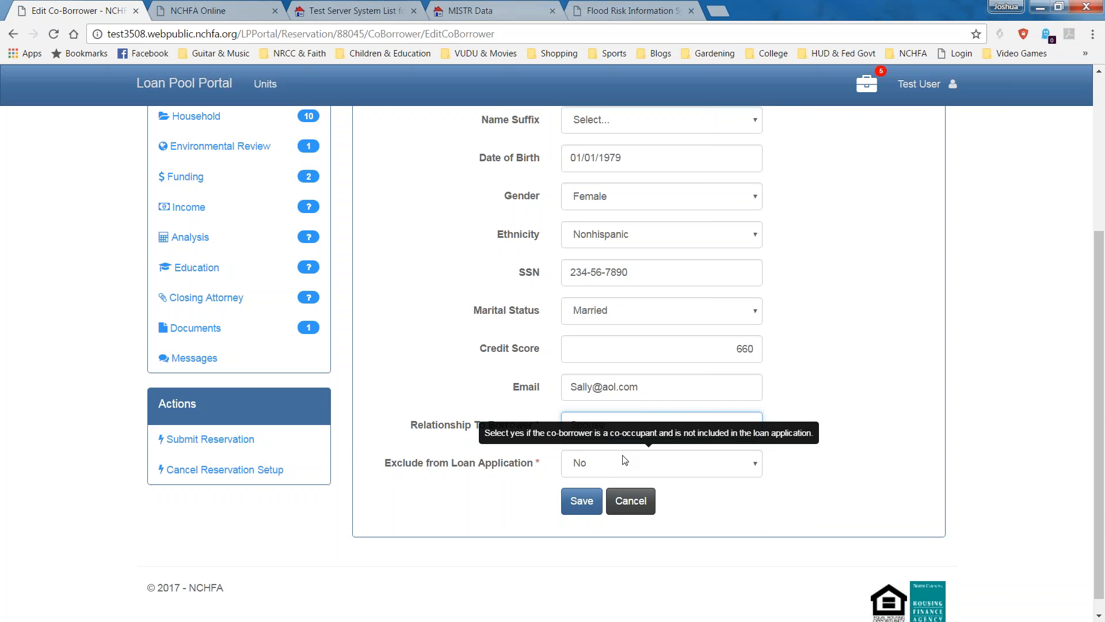
{"action": "left_click", "coordinate": [624, 460]}
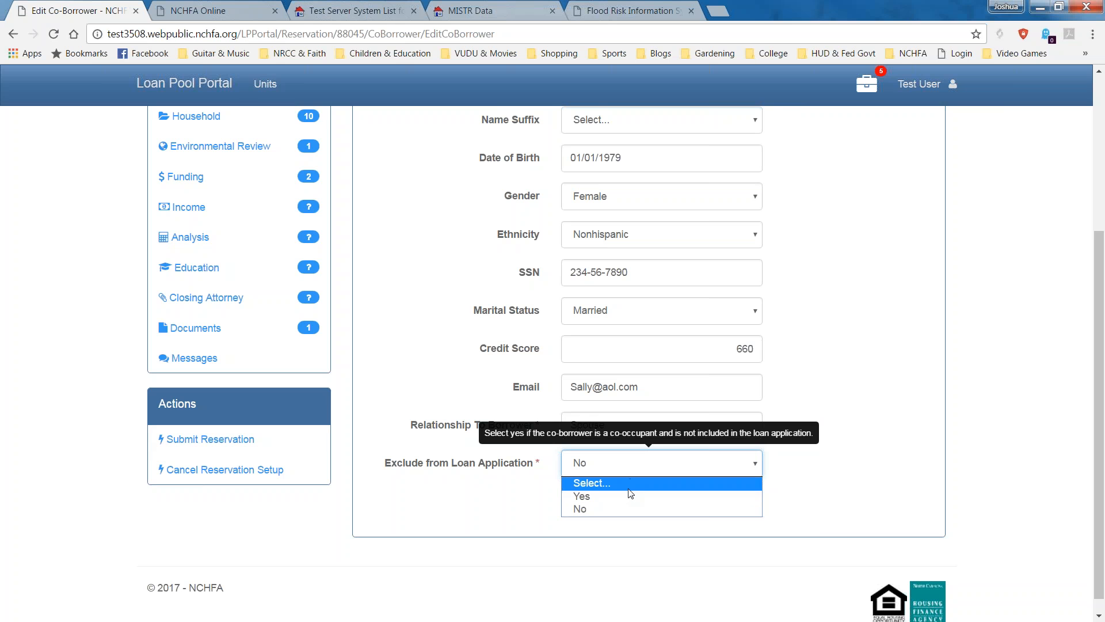
{"action": "left_click", "coordinate": [599, 510]}
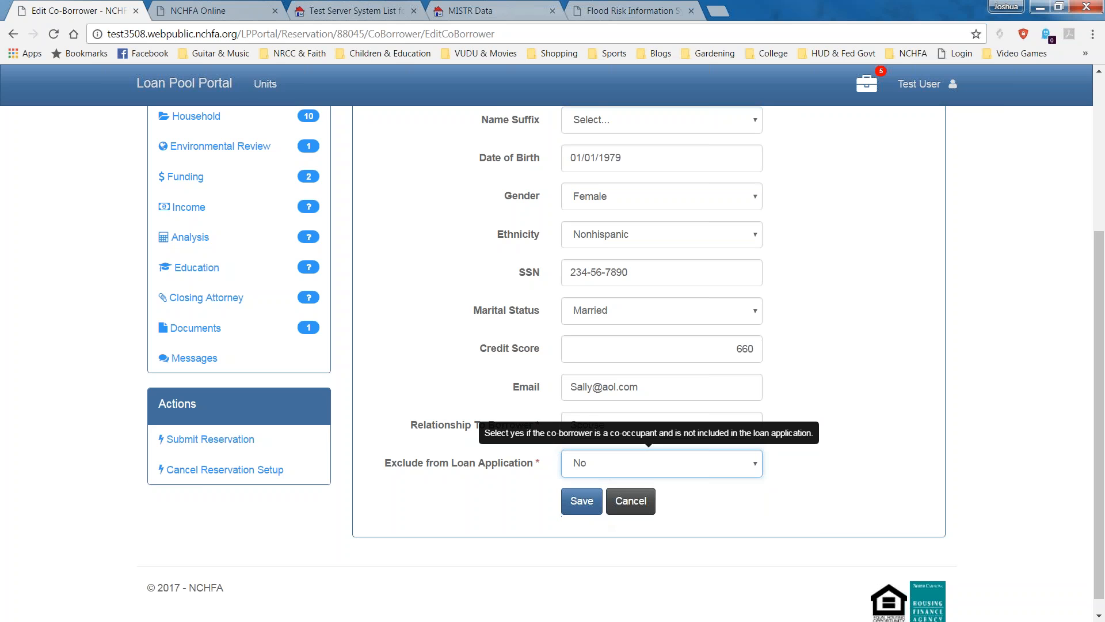
{"action": "left_click", "coordinate": [824, 375]}
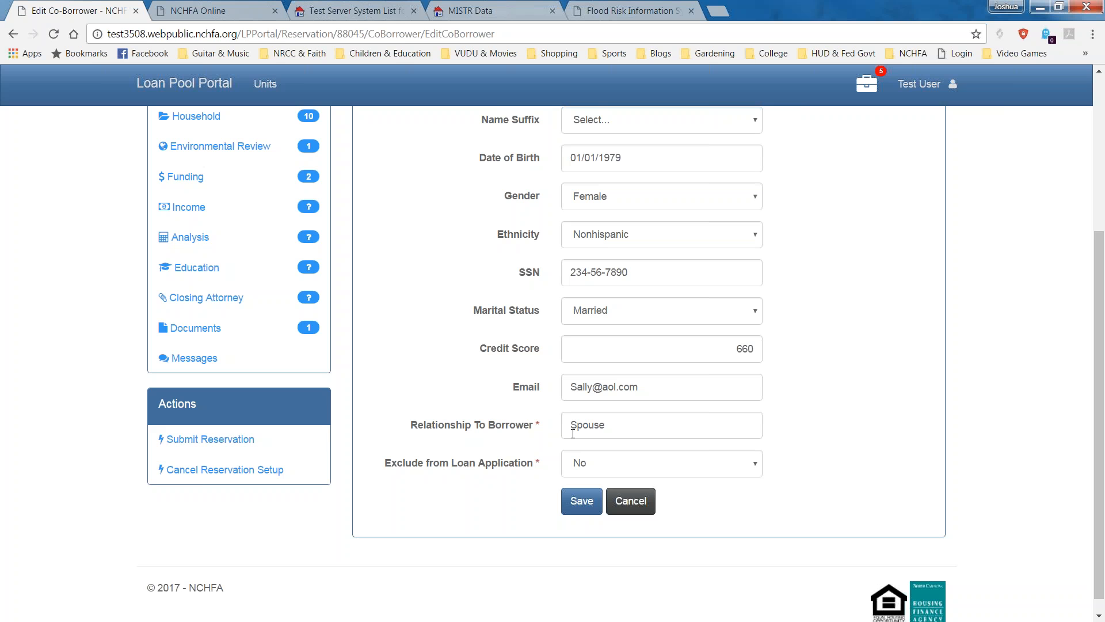
{"action": "left_click", "coordinate": [576, 463]}
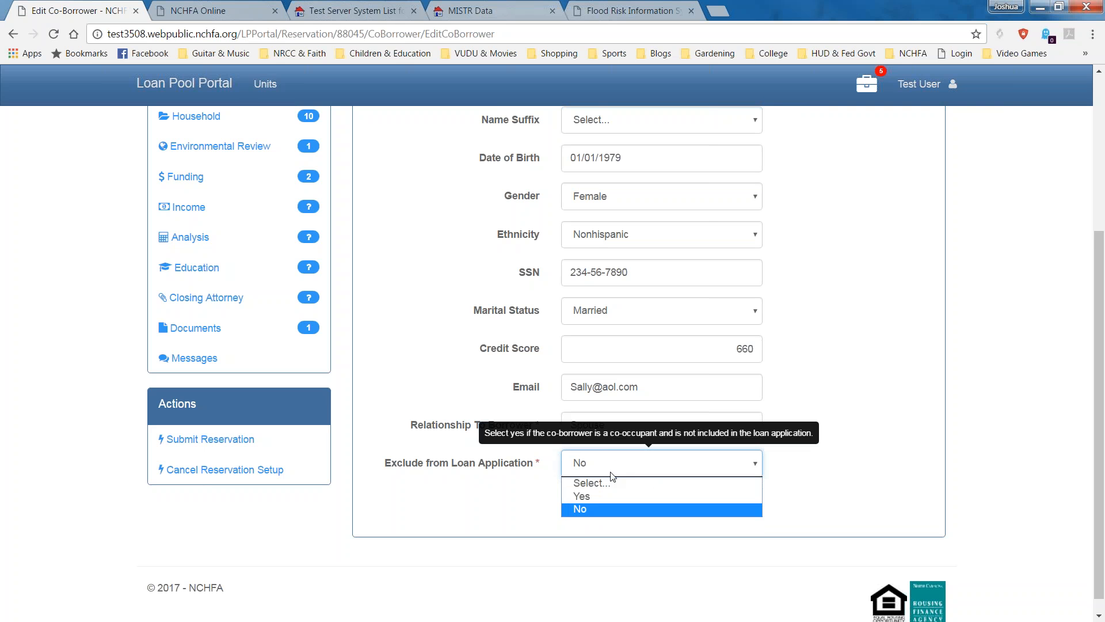
{"action": "left_click", "coordinate": [600, 493]}
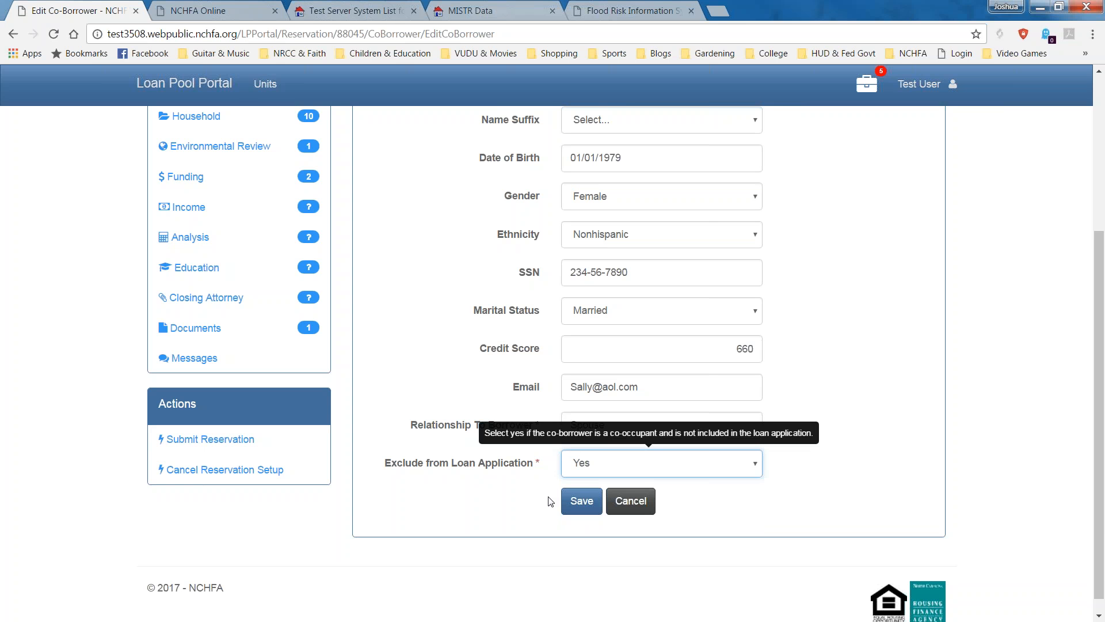
{"action": "left_click", "coordinate": [598, 465]}
{"action": "left_click", "coordinate": [604, 509]}
Save the co-borrower's information.
{"action": "left_click", "coordinate": [582, 500]}
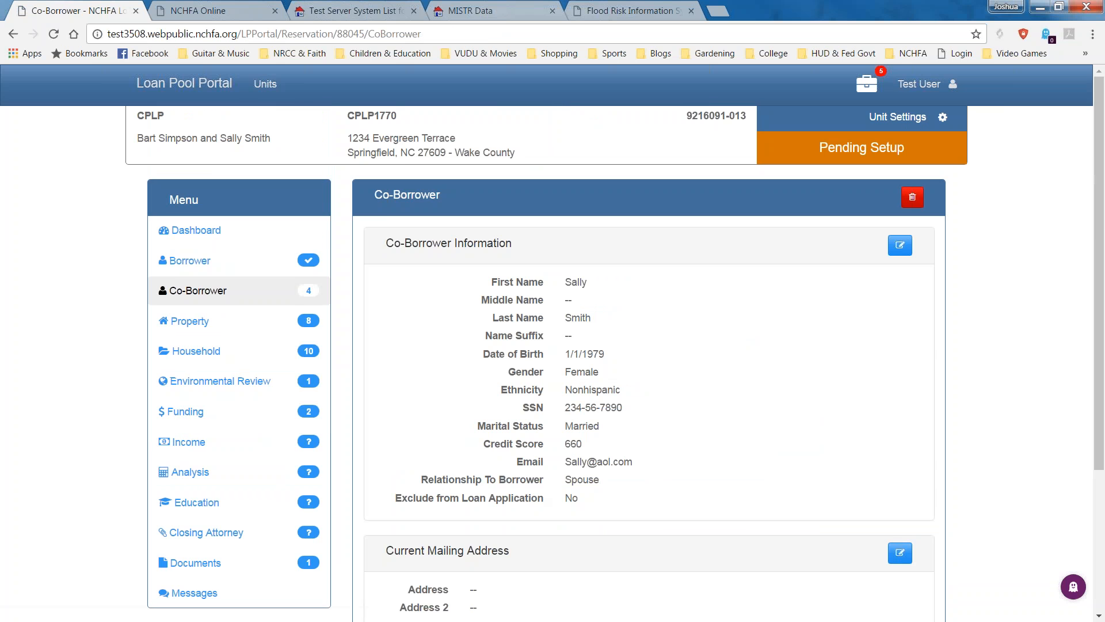
{"action": "mouse_move", "coordinate": [309, 297]}
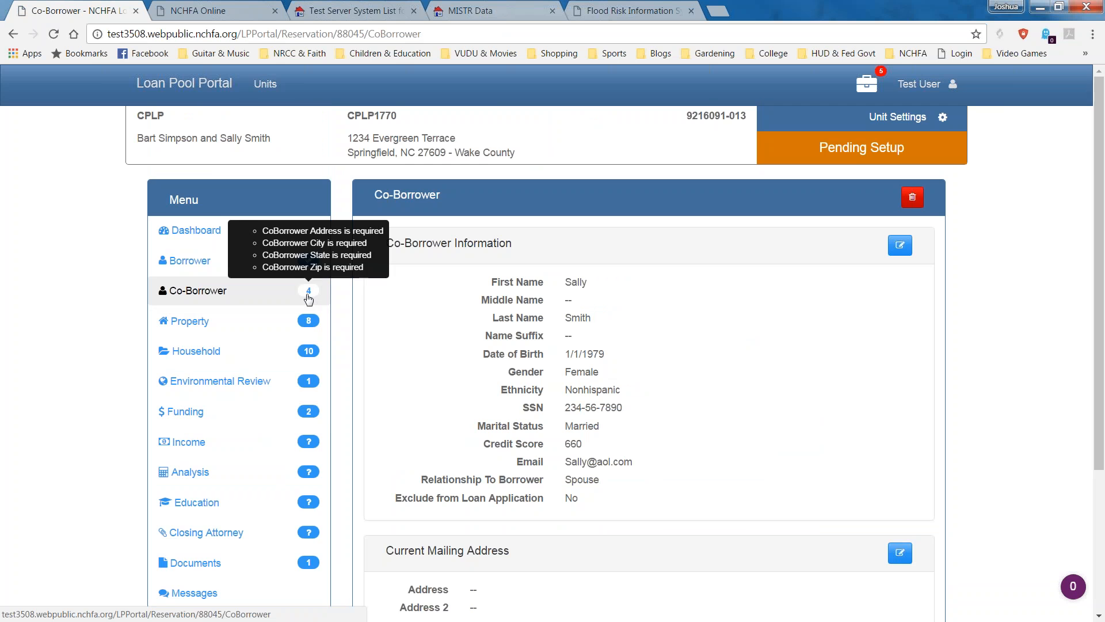
{"action": "scroll", "coordinate": [705, 420], "scroll_direction": "down", "scroll_amount": 3}
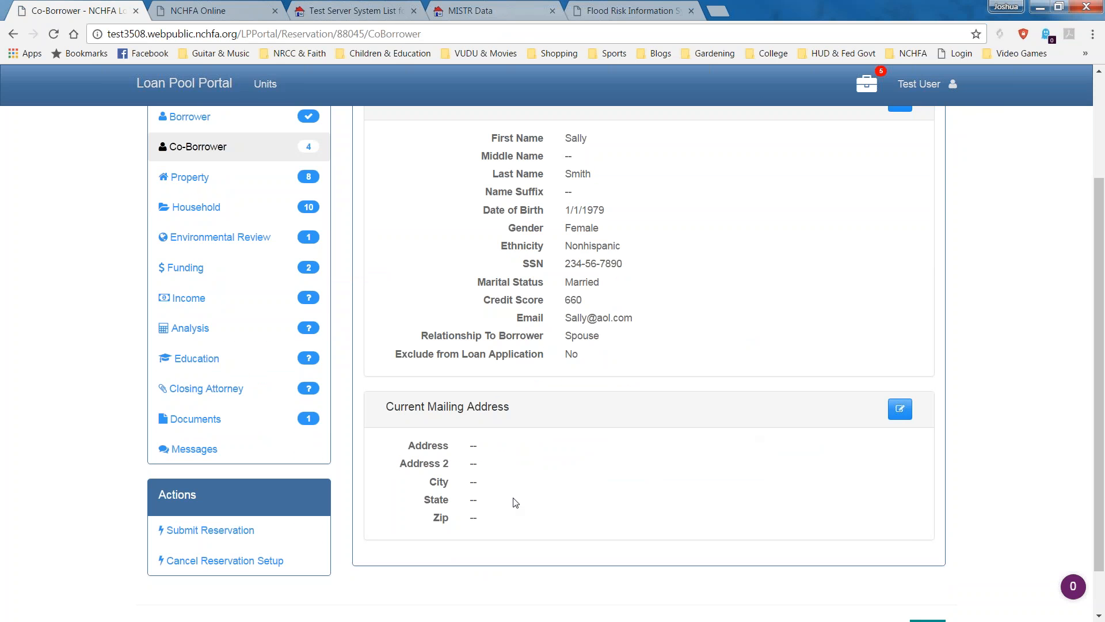
Fill the co-borrower's mailing address with Use Borrower Address and save it.
{"action": "left_click", "coordinate": [900, 408]}
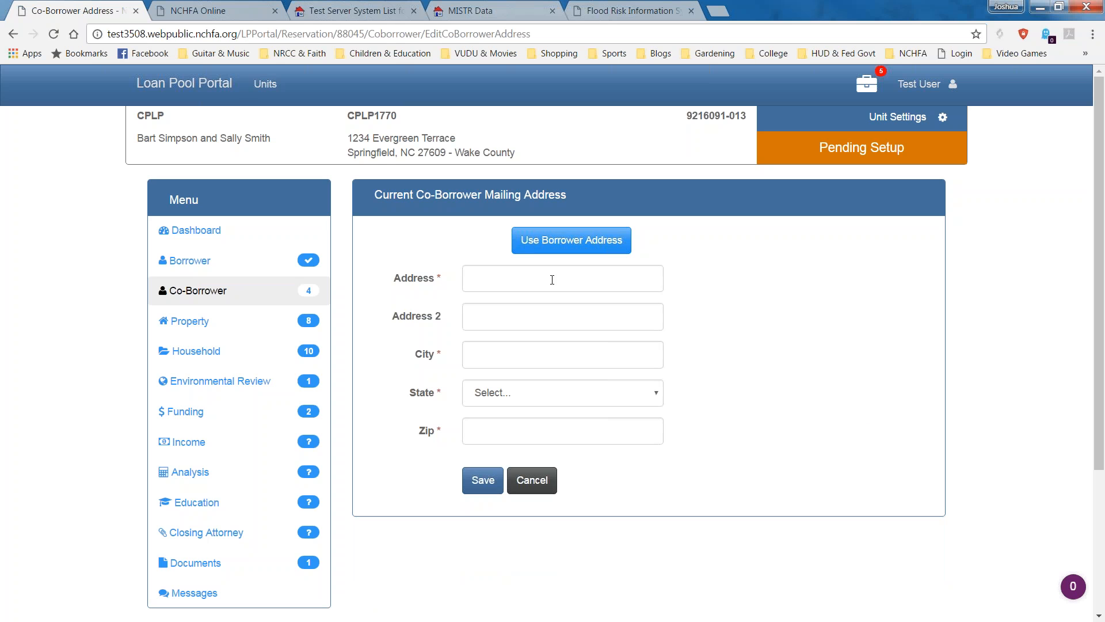
{"action": "left_click", "coordinate": [569, 251]}
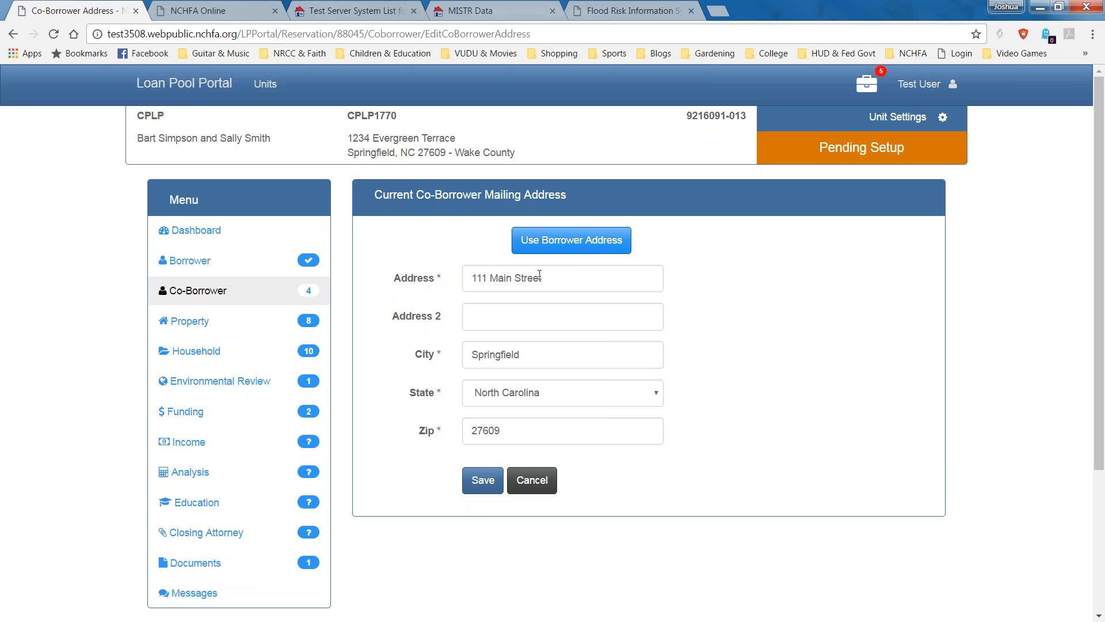
{"action": "left_click", "coordinate": [483, 480]}
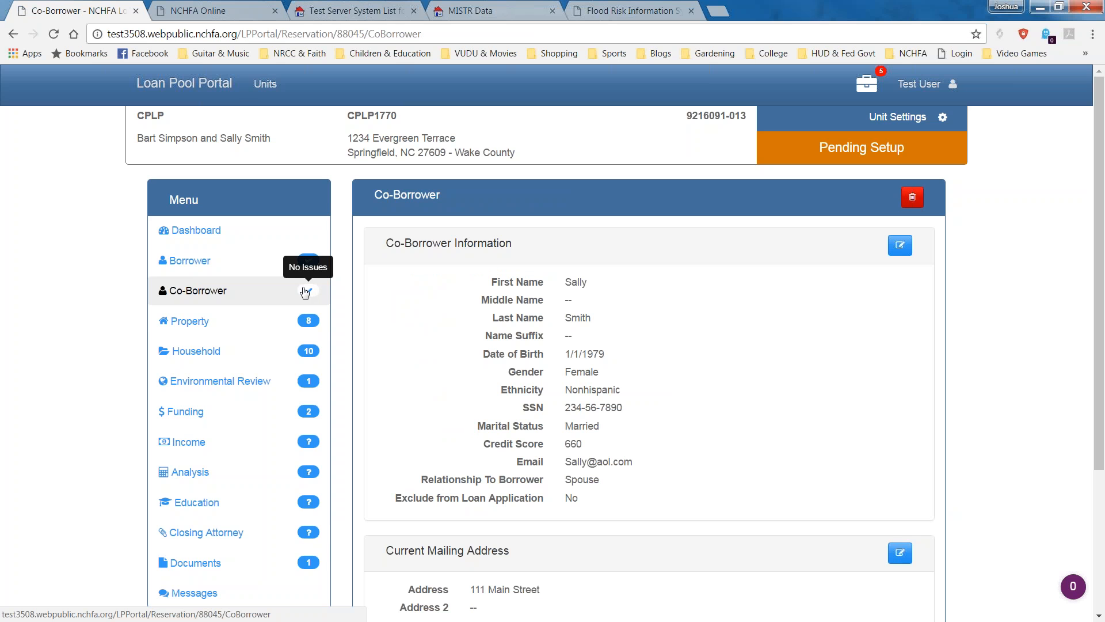
Go to the reservation's Property page showing the saved address and map.
{"action": "mouse_move", "coordinate": [303, 325]}
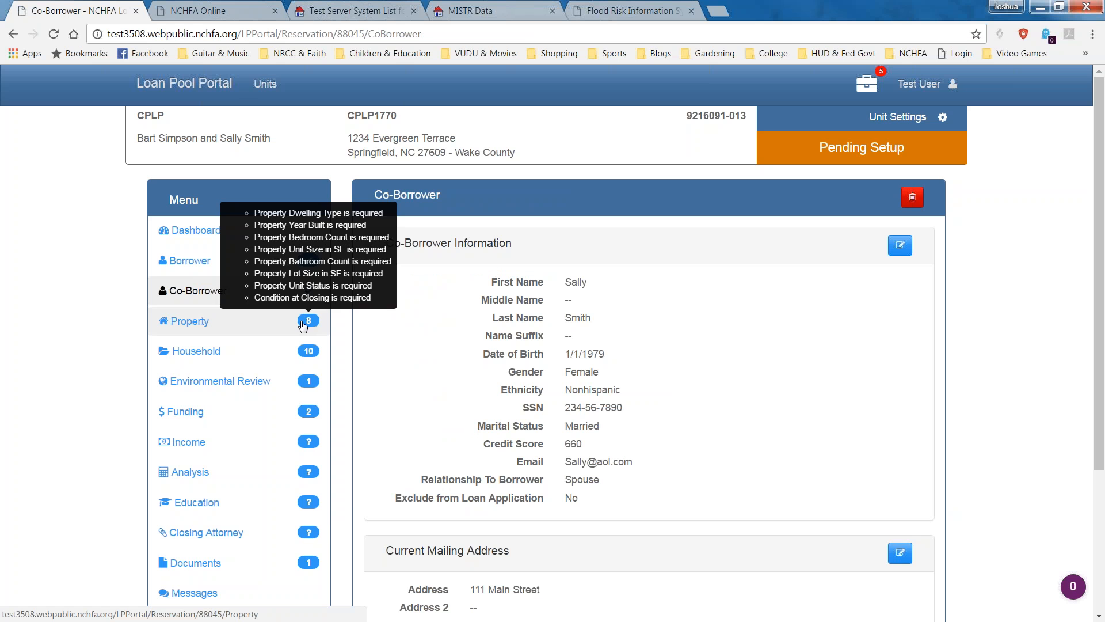
{"action": "left_click", "coordinate": [196, 326]}
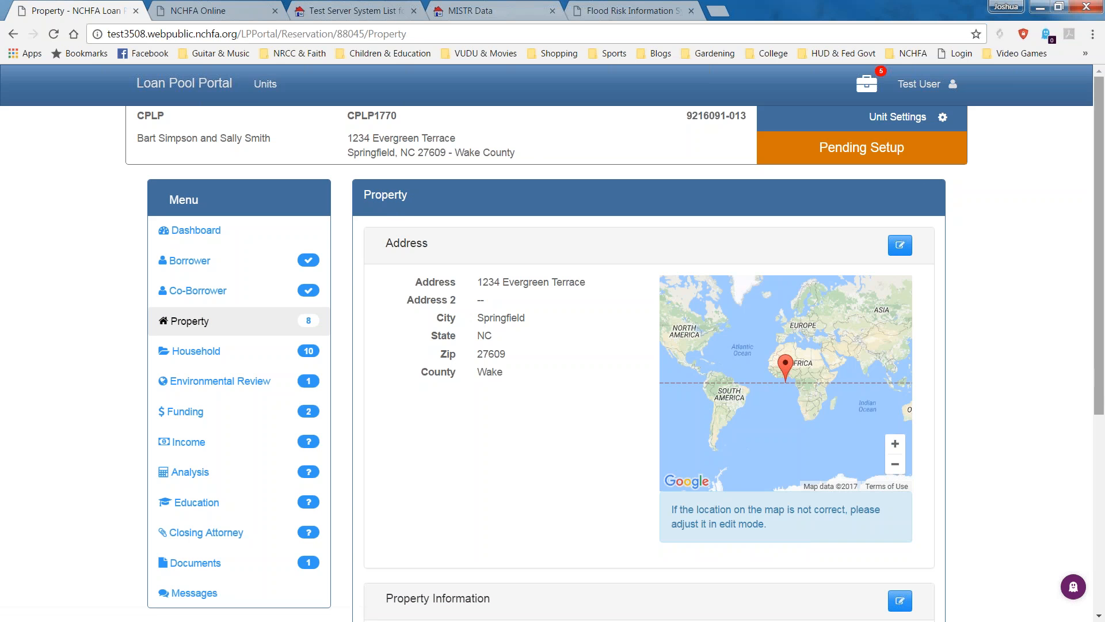
{"action": "left_click_drag", "start_coordinate": [1103, 370], "coordinate": [1089, 395]}
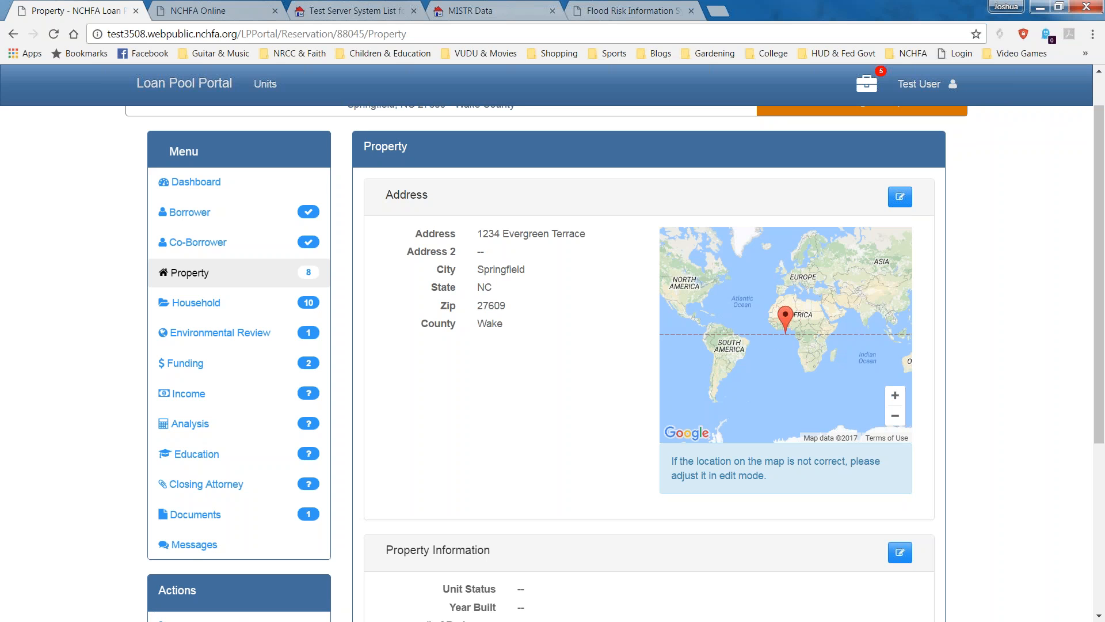
Drop the property's map marker at Raleigh, North Carolina, and save the address.
{"action": "left_click", "coordinate": [900, 196]}
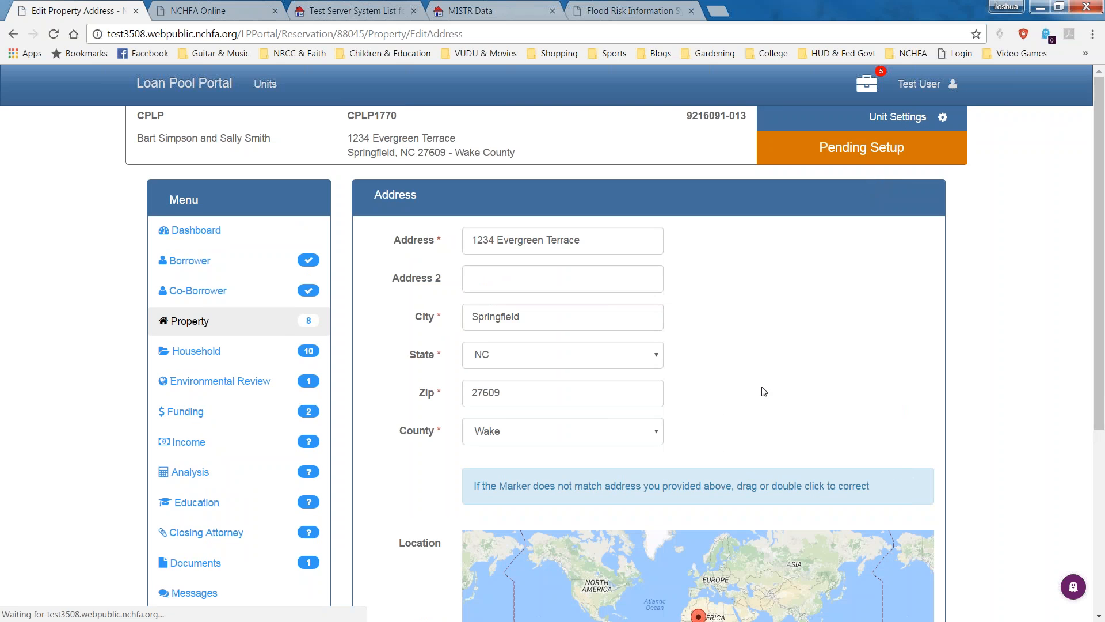
{"action": "scroll", "coordinate": [1078, 454], "scroll_direction": "down", "scroll_amount": 5}
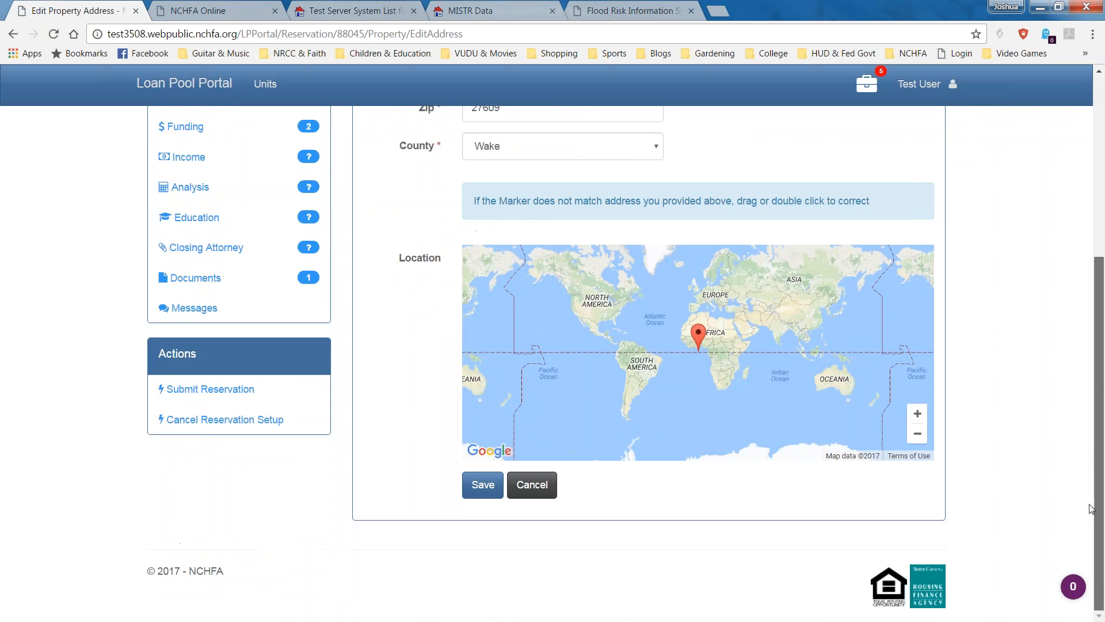
{"action": "mouse_move", "coordinate": [593, 320]}
{"action": "left_mouse_down"}
{"action": "mouse_move", "coordinate": [741, 415]}
{"action": "mouse_move", "coordinate": [699, 395]}
{"action": "left_mouse_up"}
{"action": "scroll", "coordinate": [704, 402], "scroll_direction": "up", "scroll_amount": 3}
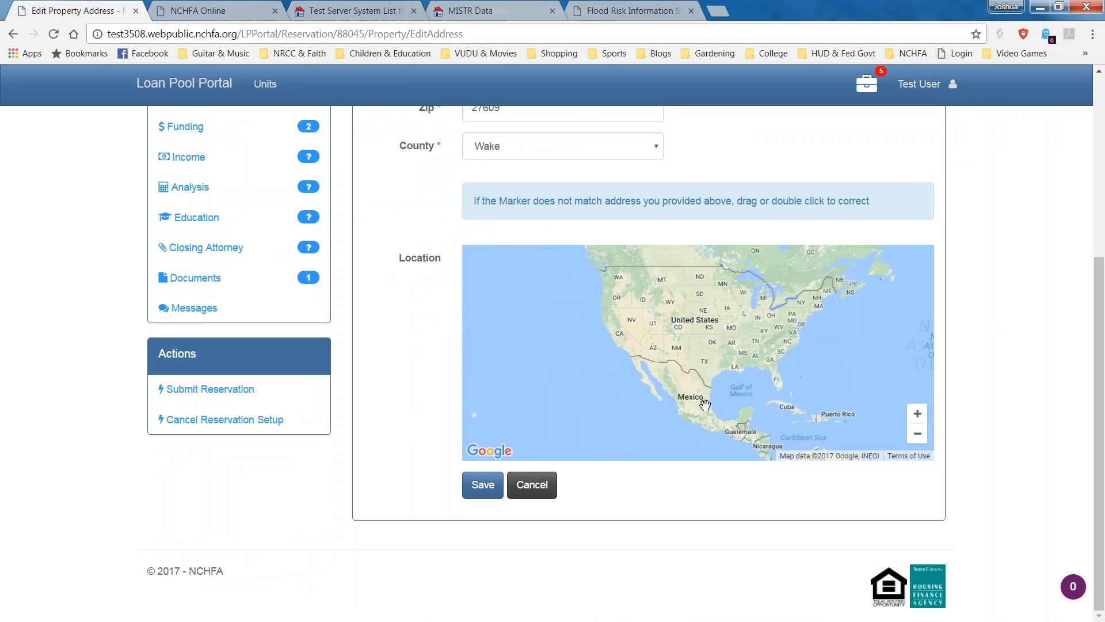
{"action": "double_click", "coordinate": [814, 316]}
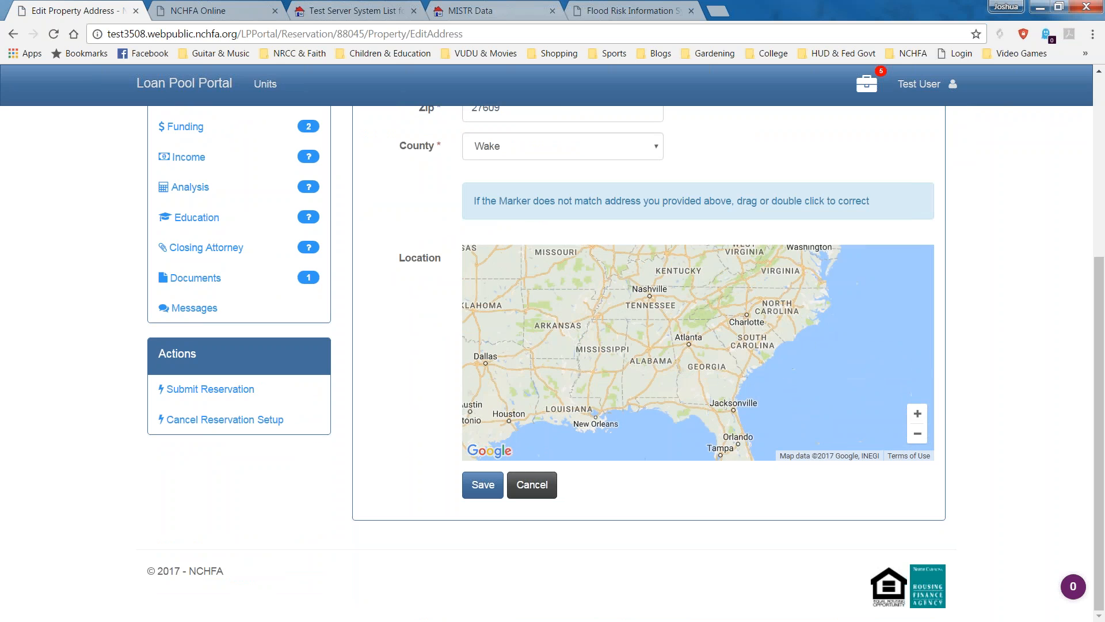
{"action": "scroll", "coordinate": [749, 293], "scroll_direction": "up", "scroll_amount": 2}
{"action": "left_click_drag", "start_coordinate": [771, 359], "coordinate": [593, 413]}
{"action": "scroll", "coordinate": [681, 382], "scroll_direction": "up", "scroll_amount": 1}
{"action": "left_click_drag", "start_coordinate": [786, 406], "coordinate": [725, 396]}
{"action": "double_click", "coordinate": [733, 361]}
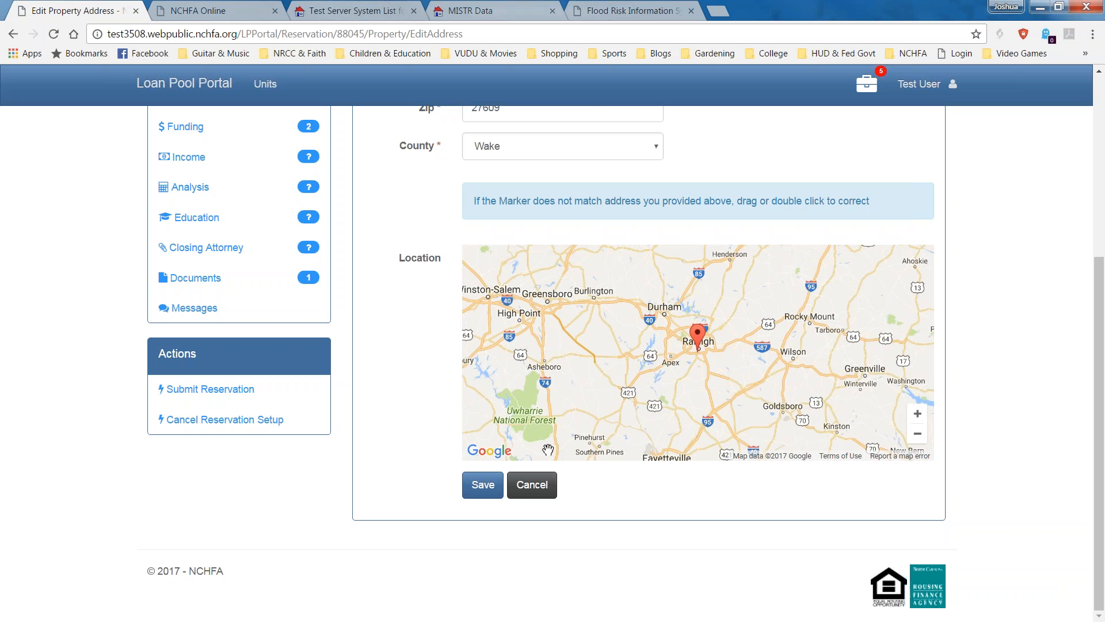
{"action": "left_click", "coordinate": [483, 485]}
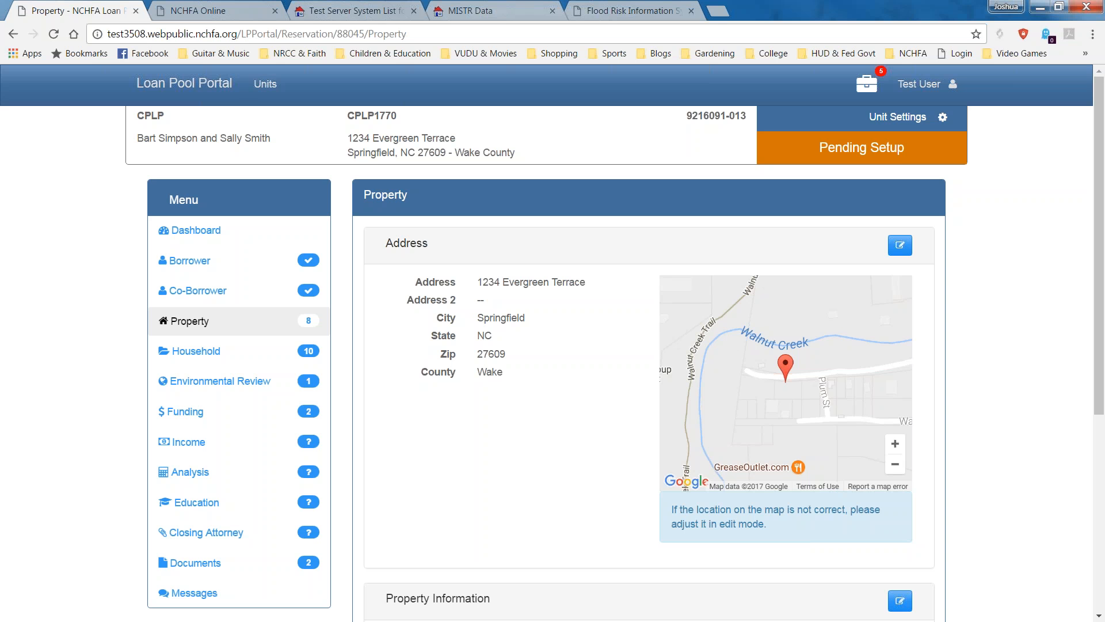
Set the unit status to New, year built 2017, and 3 bedrooms.
{"action": "scroll", "coordinate": [1071, 392], "scroll_direction": "down", "scroll_amount": 5}
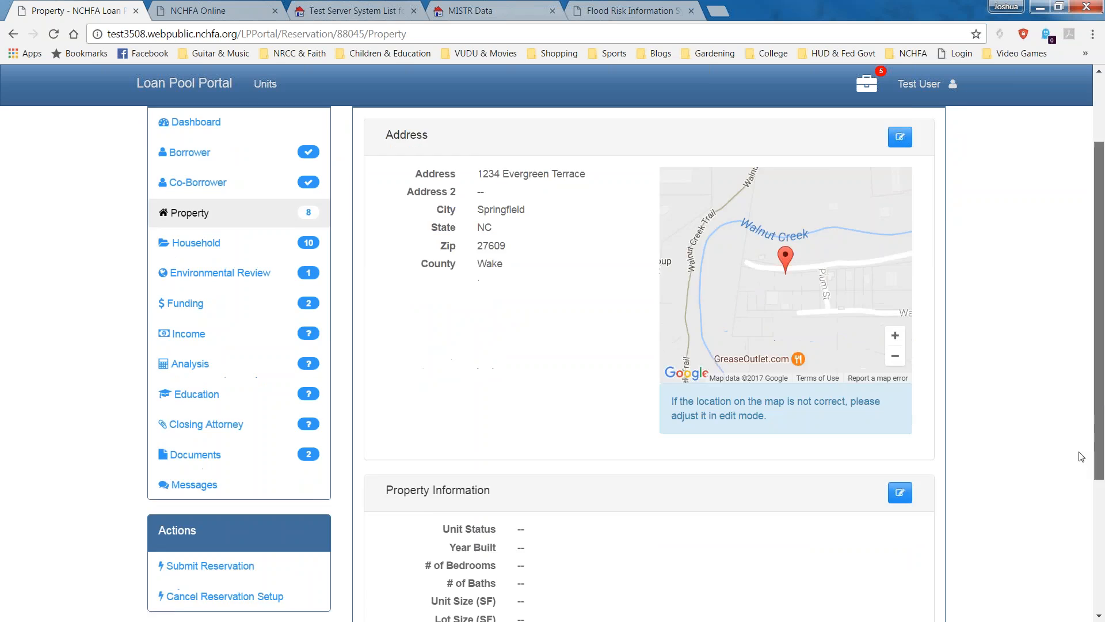
{"action": "scroll", "coordinate": [1055, 551], "scroll_direction": "down", "scroll_amount": 1}
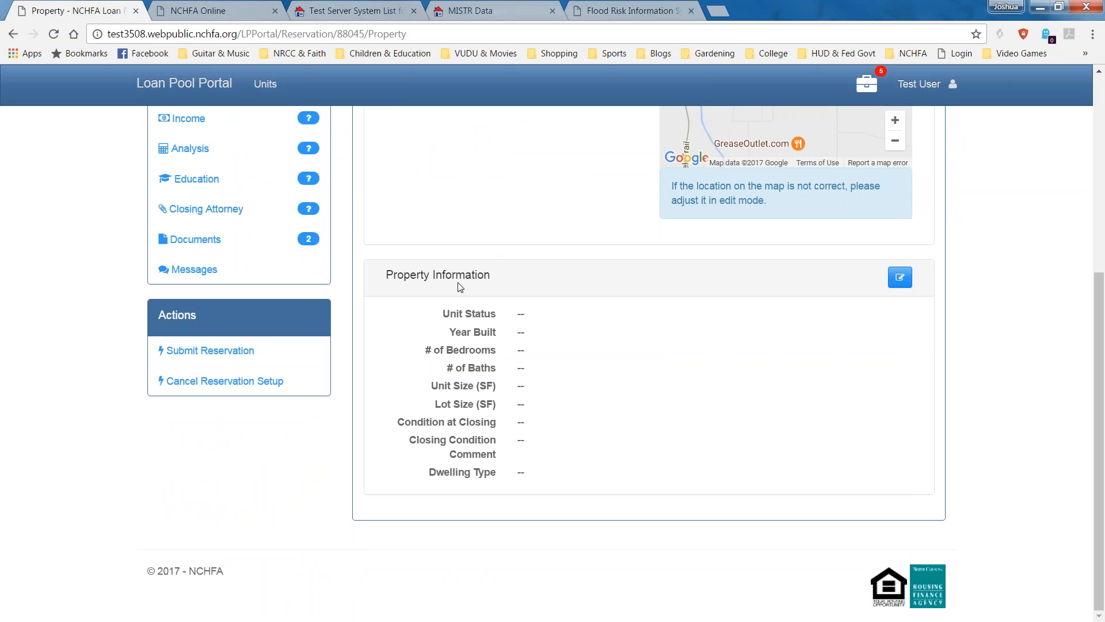
{"action": "left_click", "coordinate": [900, 277]}
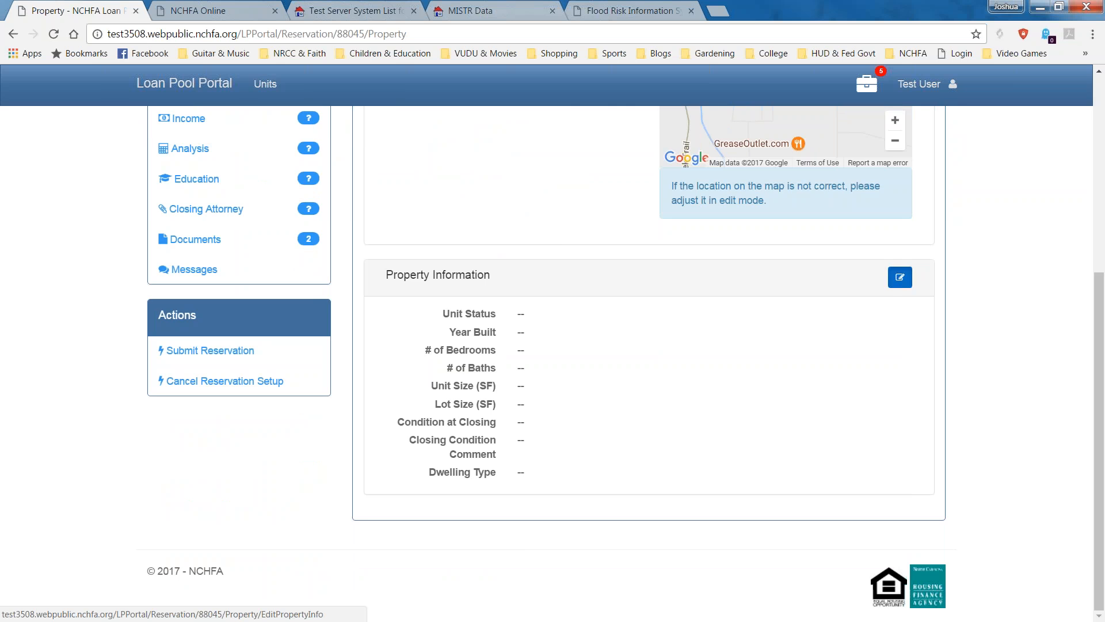
{"action": "left_click", "coordinate": [680, 248]}
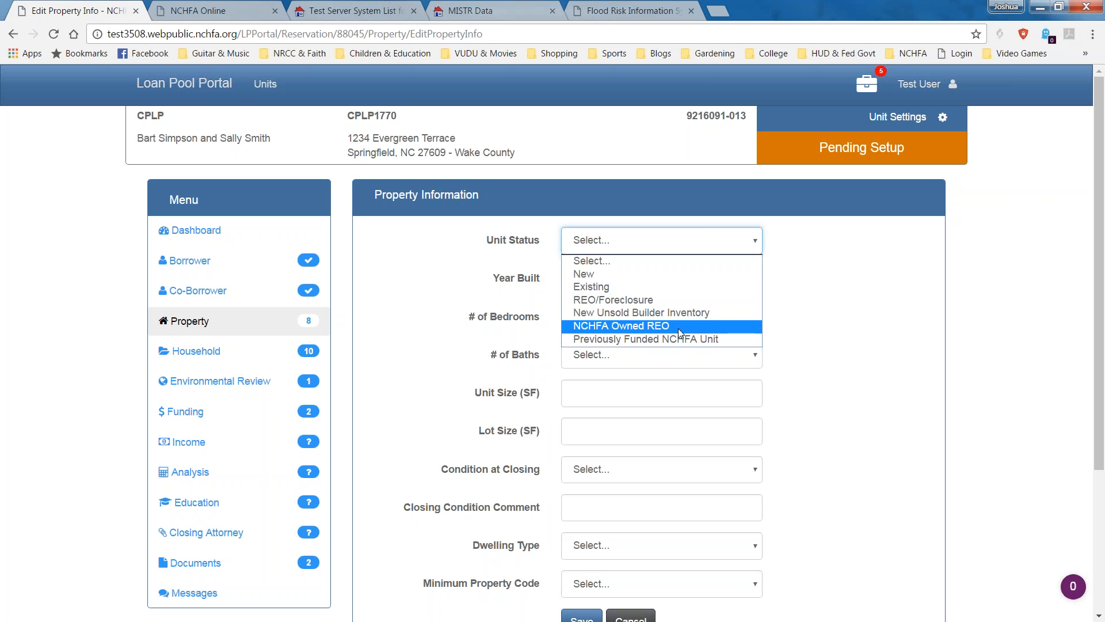
{"action": "left_click", "coordinate": [700, 279]}
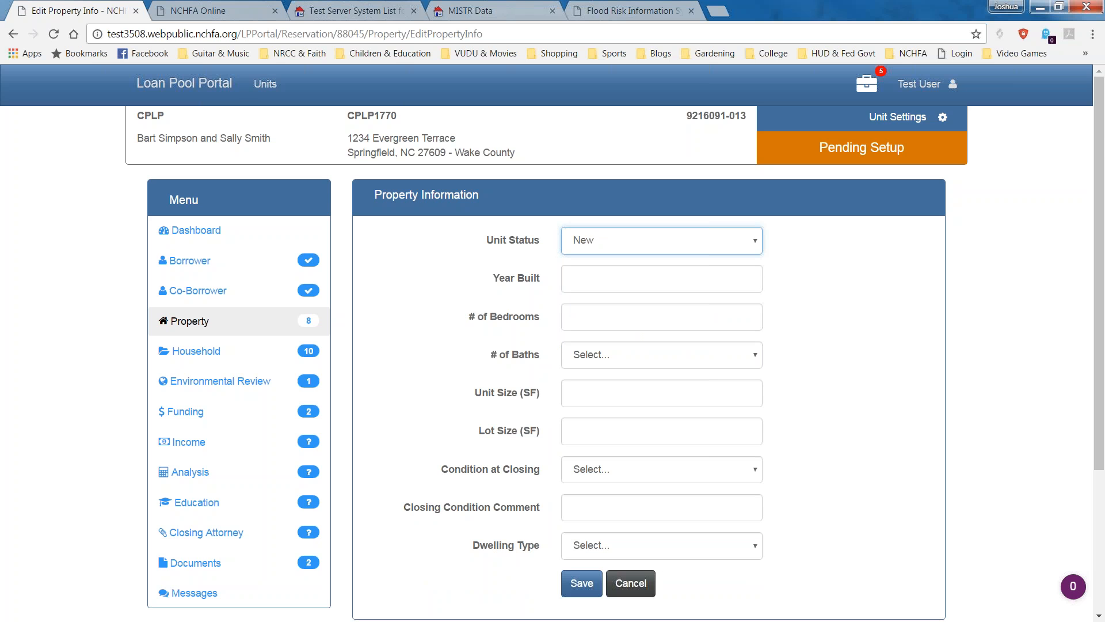
{"action": "left_click", "coordinate": [571, 279]}
{"action": "type", "text": "2"}
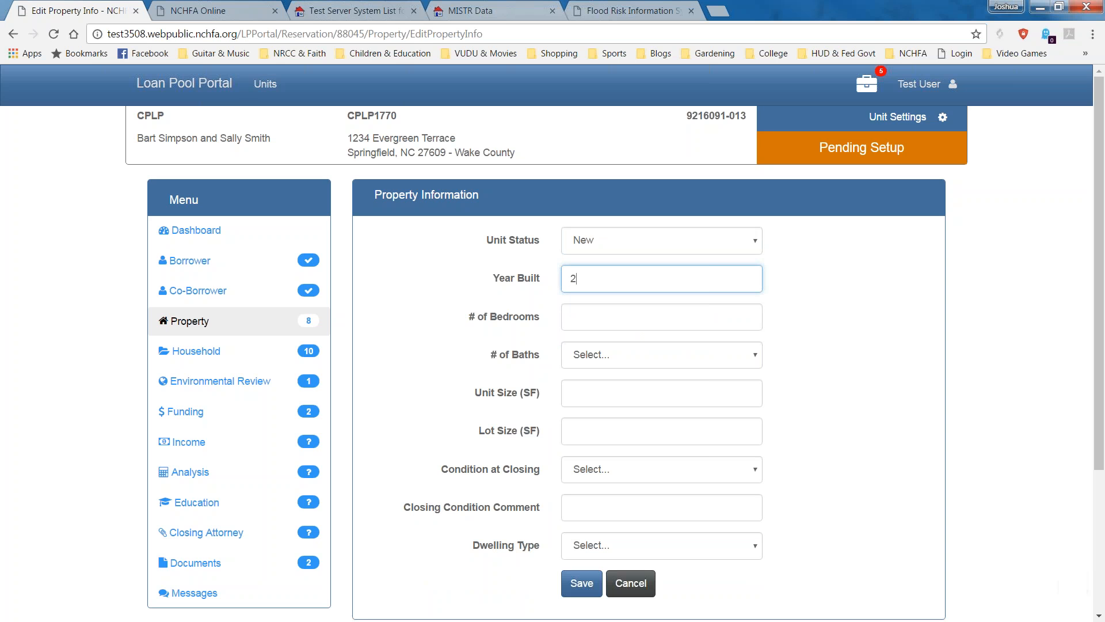
{"action": "type", "text": "017"}
{"action": "left_click", "coordinate": [752, 317]}
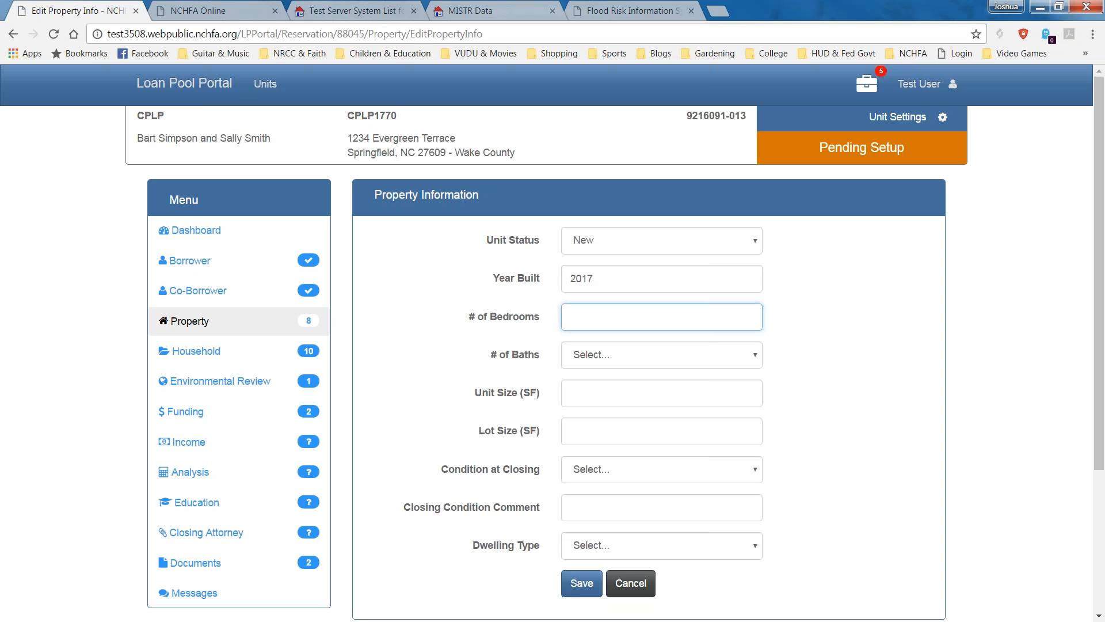
{"action": "type", "text": "3"}
Enter 2.5 baths, a 1,500 sq ft unit size and a 10,000 sq ft lot.
{"action": "key", "text": "Tab"}
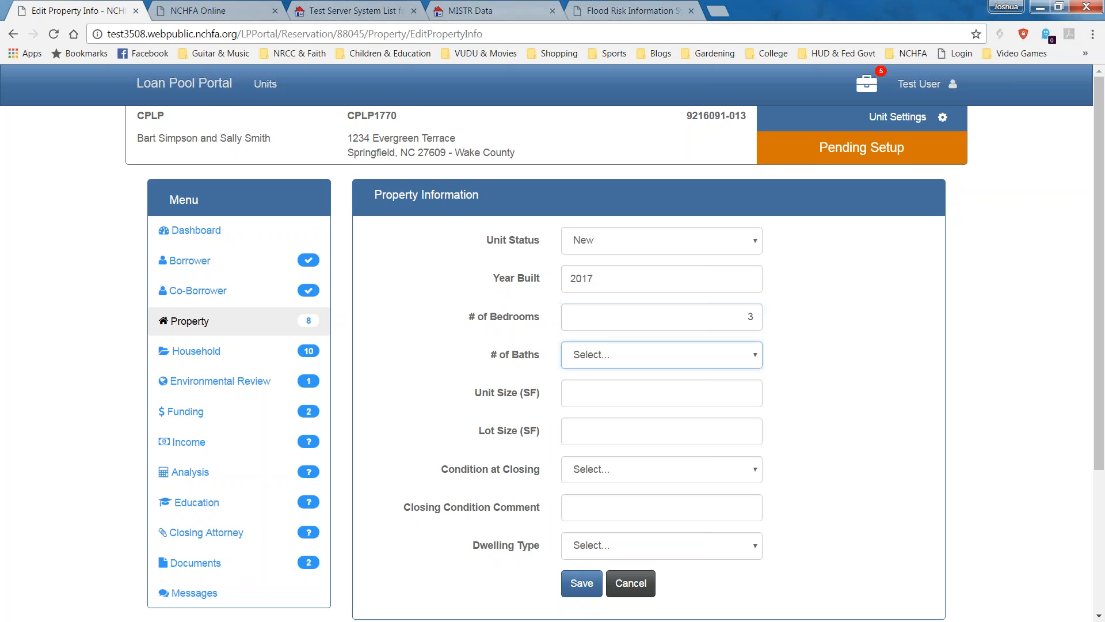
{"action": "left_click", "coordinate": [728, 355]}
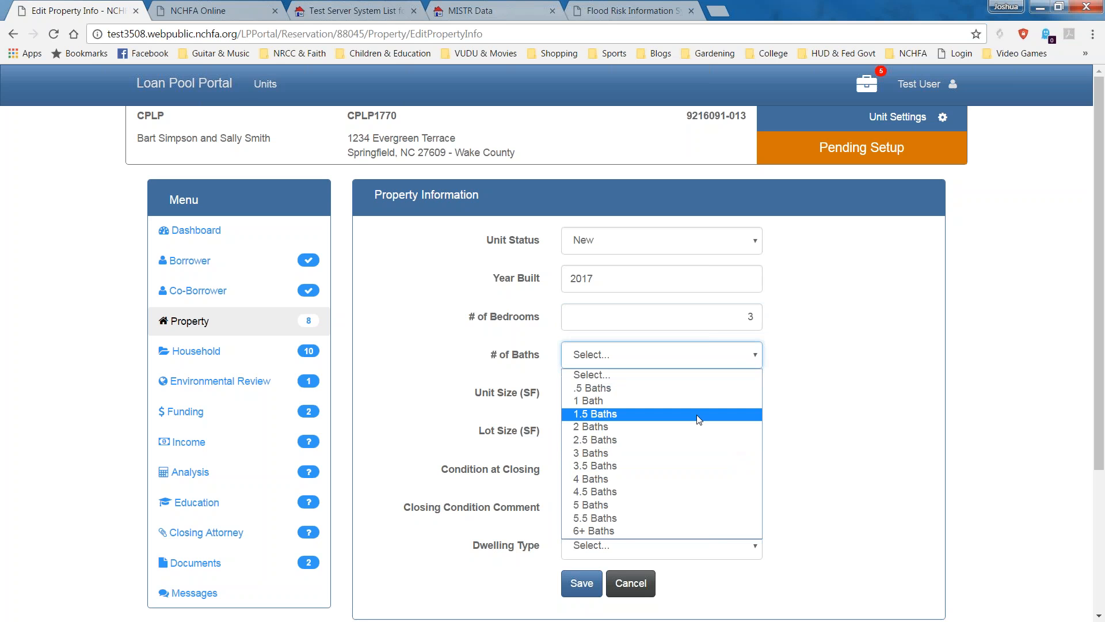
{"action": "left_click", "coordinate": [690, 439]}
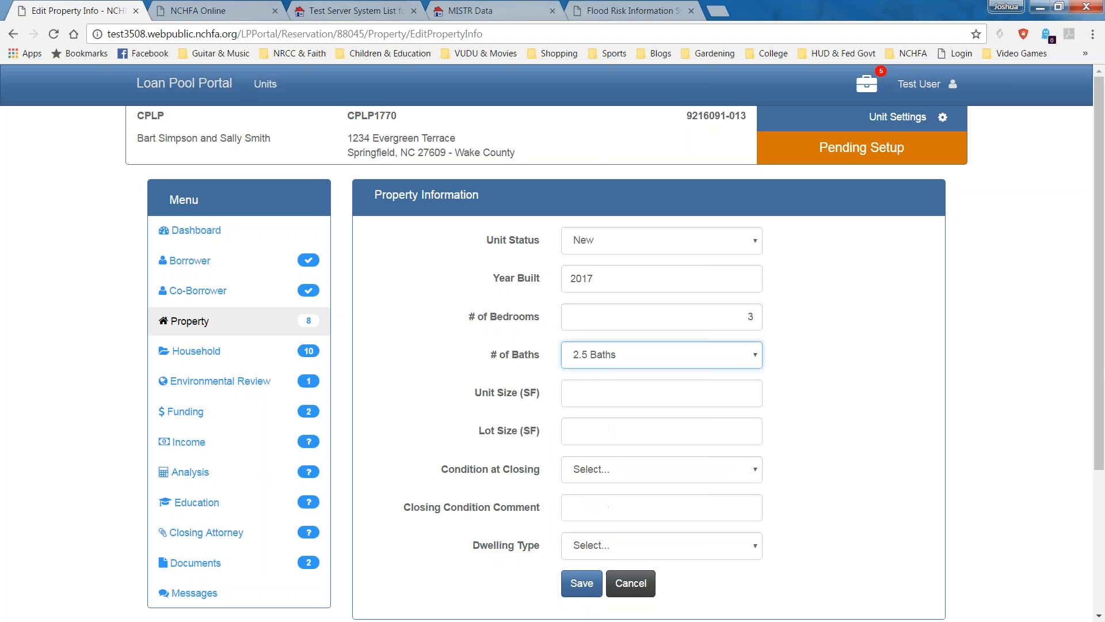
{"action": "left_click", "coordinate": [696, 402]}
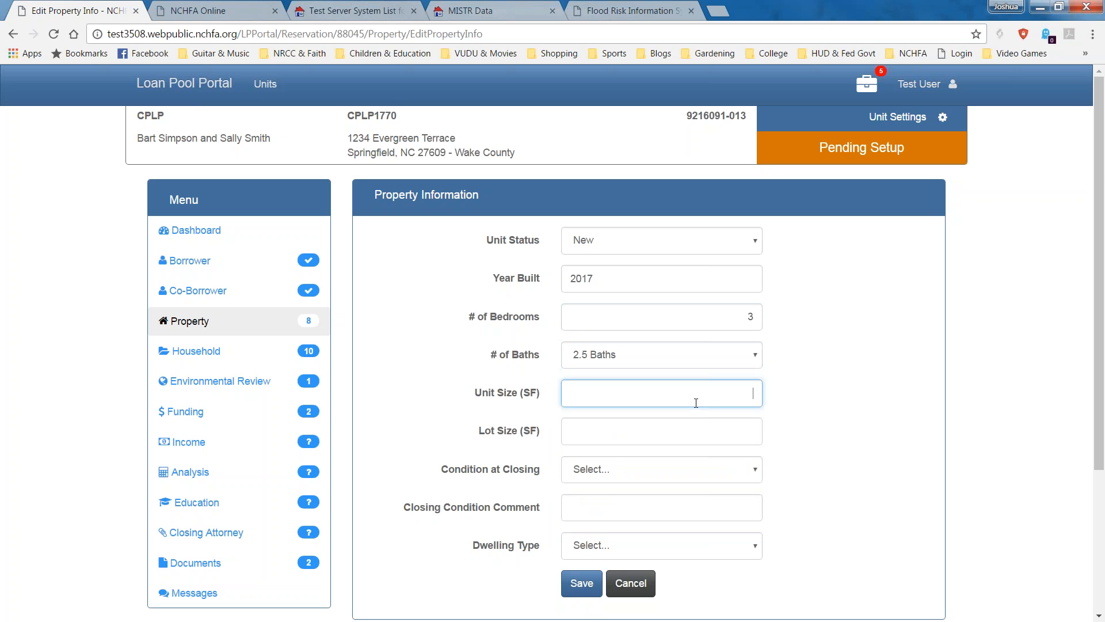
{"action": "type", "text": "1500"}
{"action": "key", "text": "Tab"}
{"action": "type", "text": "10000"}
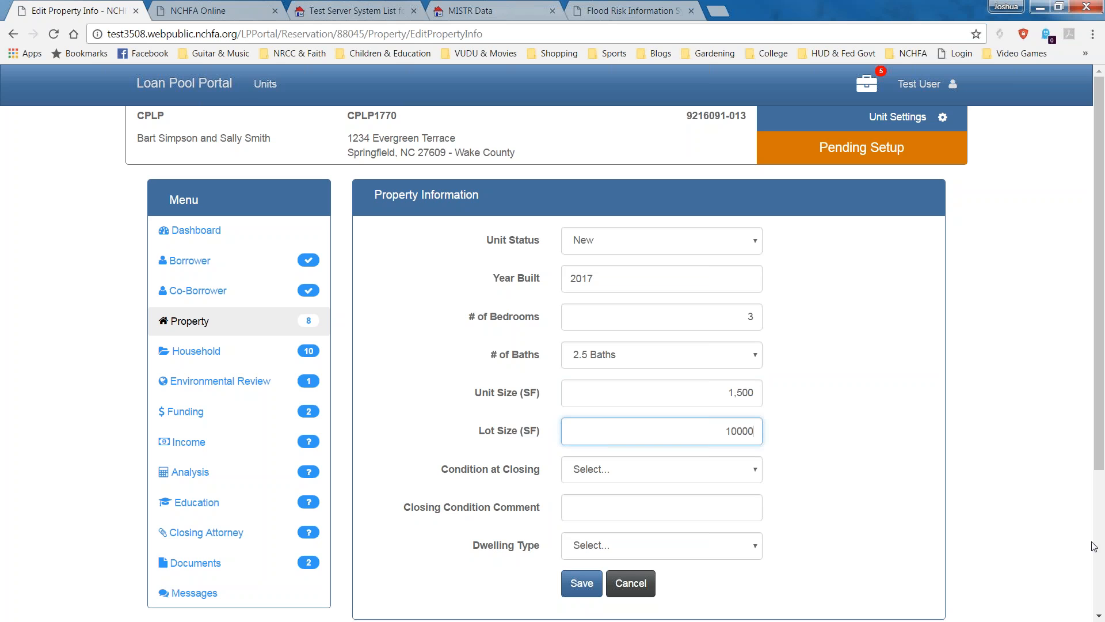
{"action": "left_click", "coordinate": [669, 479]}
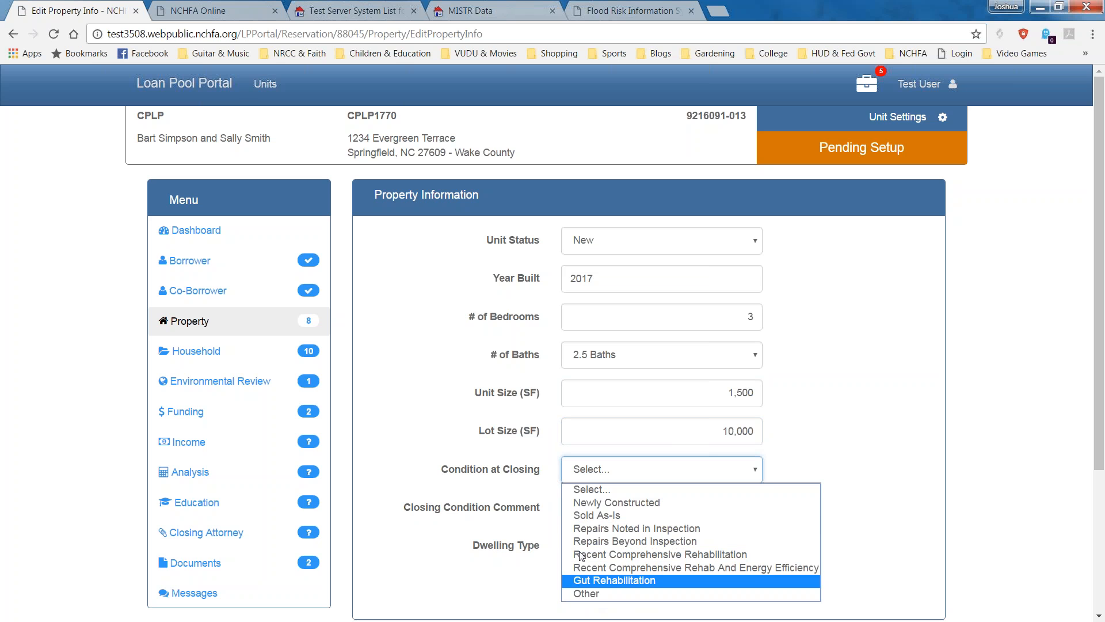
Set Condition at Closing to Newly Constructed with the comment 'New Unit'.
{"action": "left_click", "coordinate": [661, 504]}
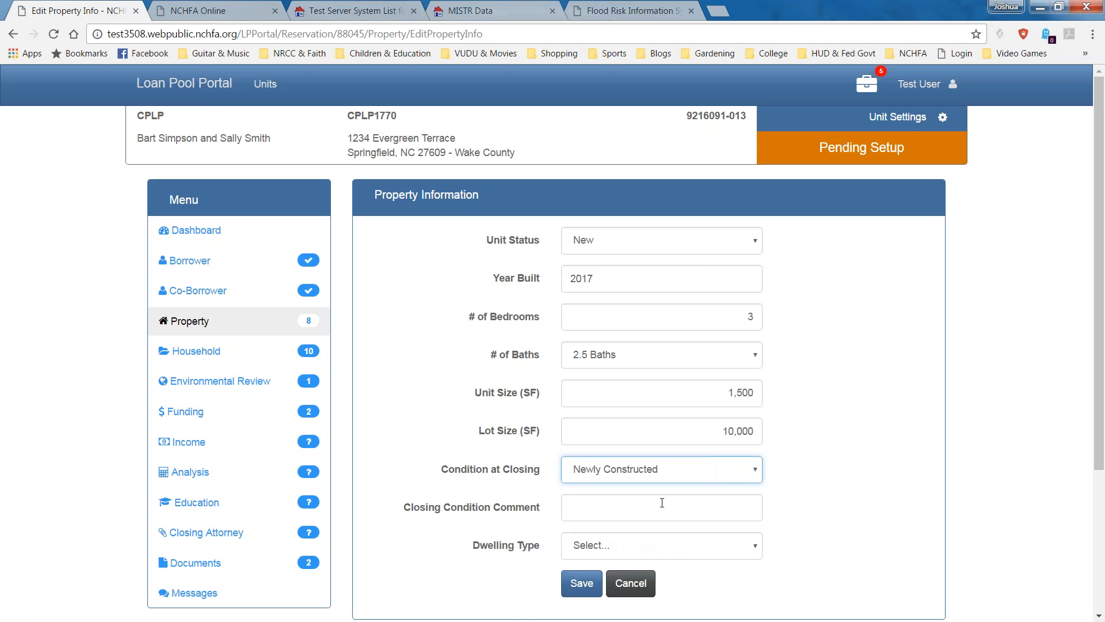
{"action": "left_click", "coordinate": [1102, 578]}
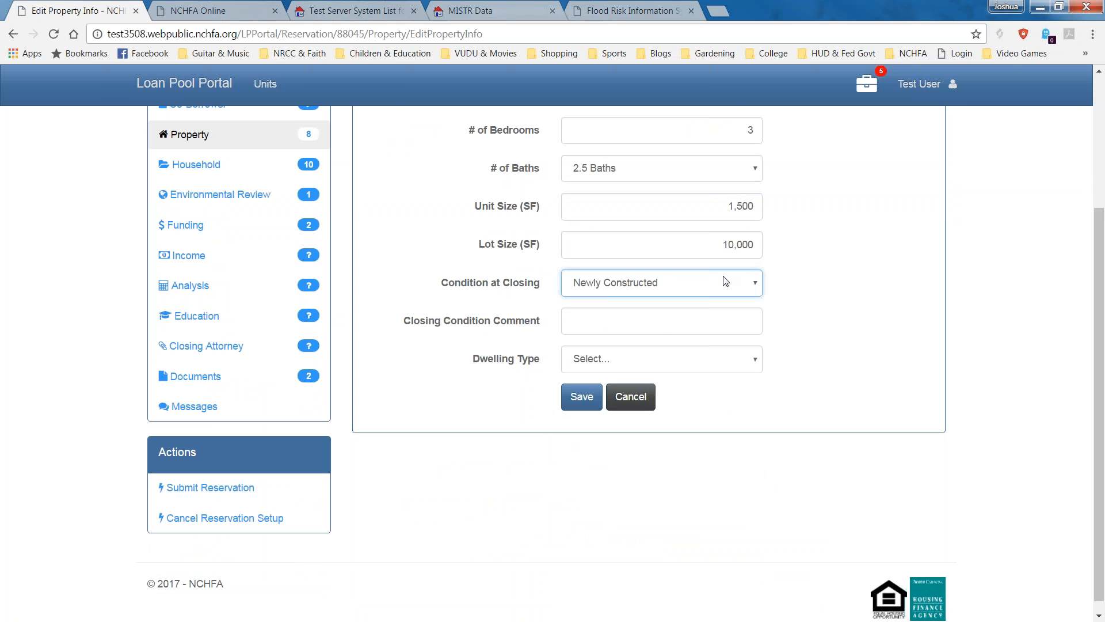
{"action": "left_click", "coordinate": [660, 321]}
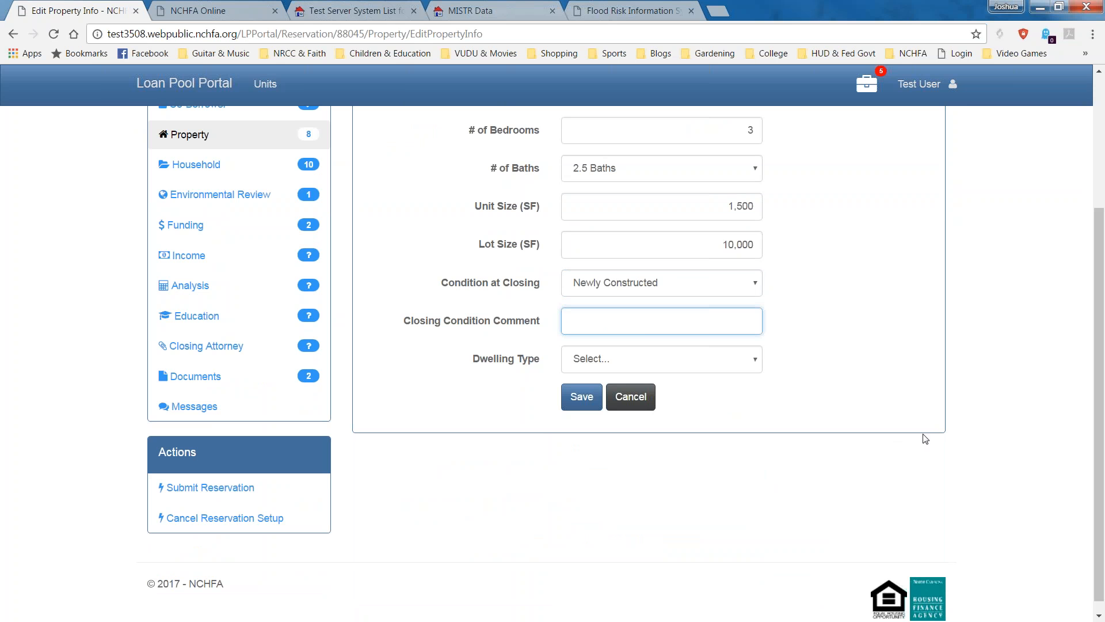
{"action": "left_click", "coordinate": [753, 283]}
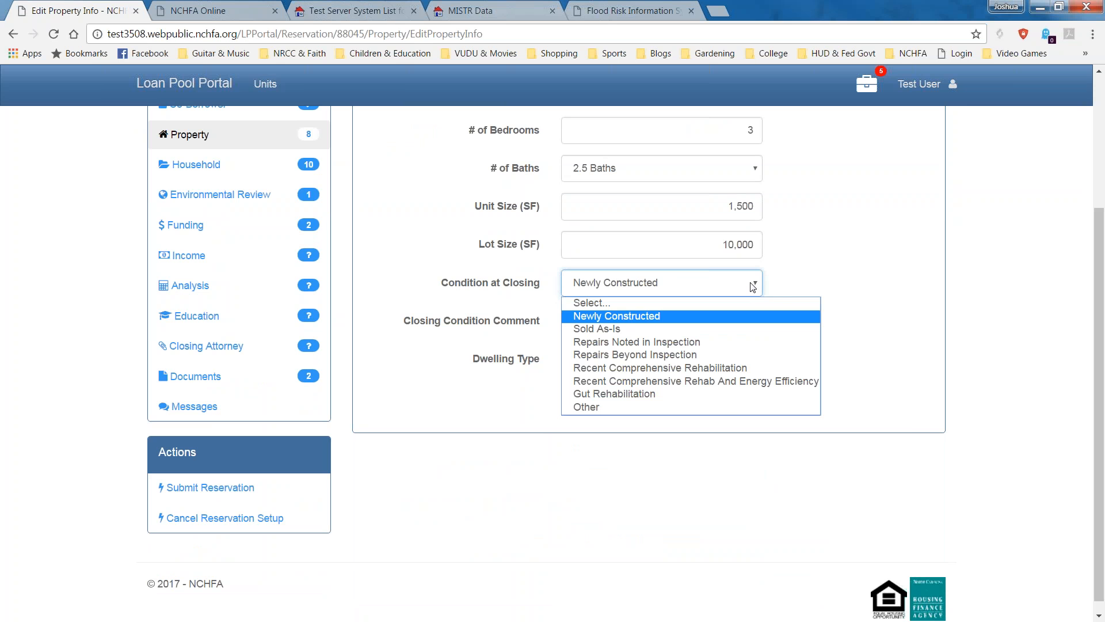
{"action": "left_click", "coordinate": [875, 299]}
{"action": "left_click", "coordinate": [702, 321]}
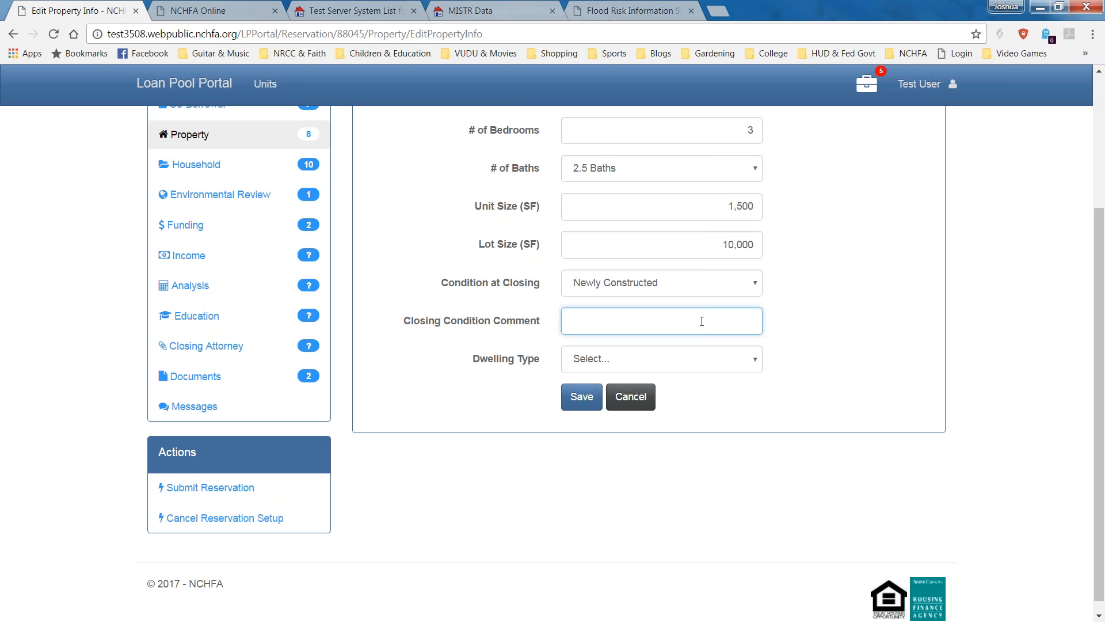
{"action": "type", "text": "New Unit"}
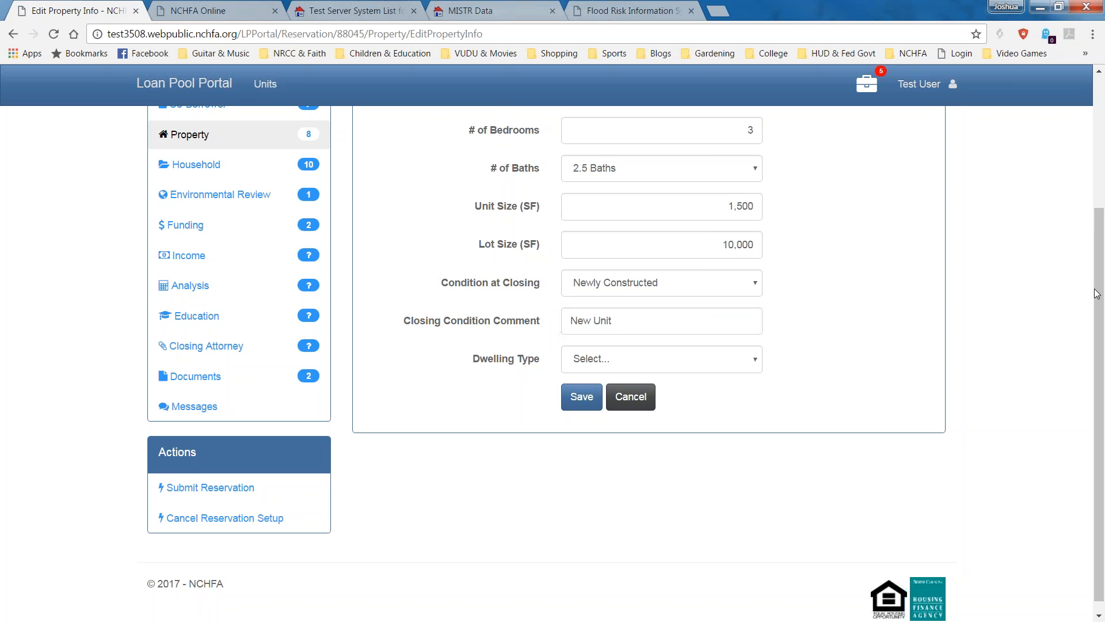
Choose Single Family Detached as the dwelling type and save the property information.
{"action": "left_click_drag", "start_coordinate": [1097, 292], "coordinate": [1097, 302]}
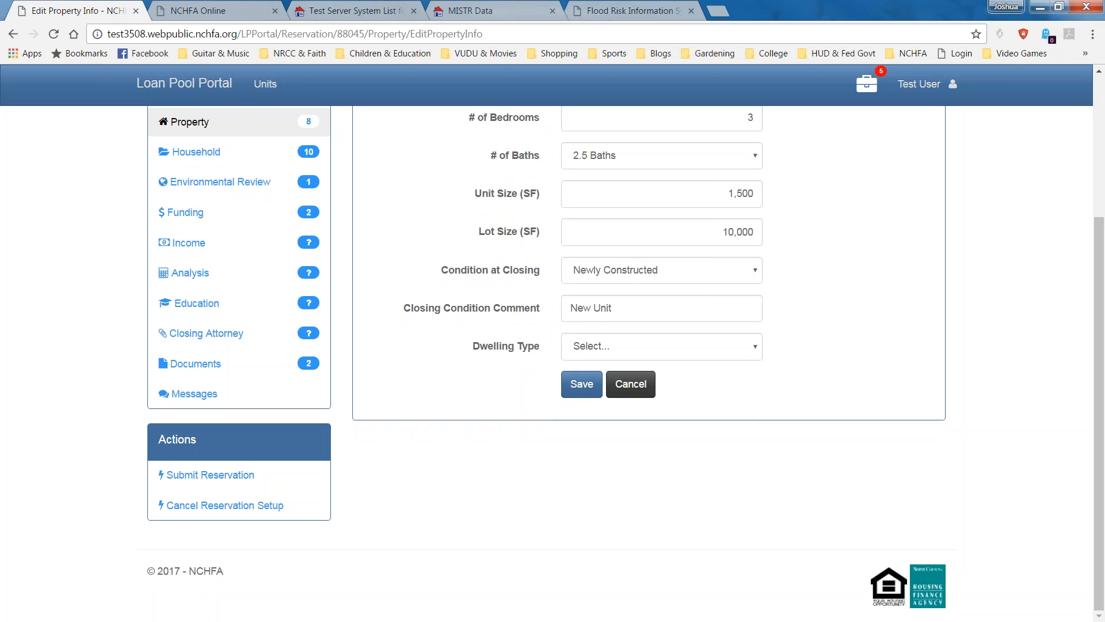
{"action": "left_click", "coordinate": [708, 347]}
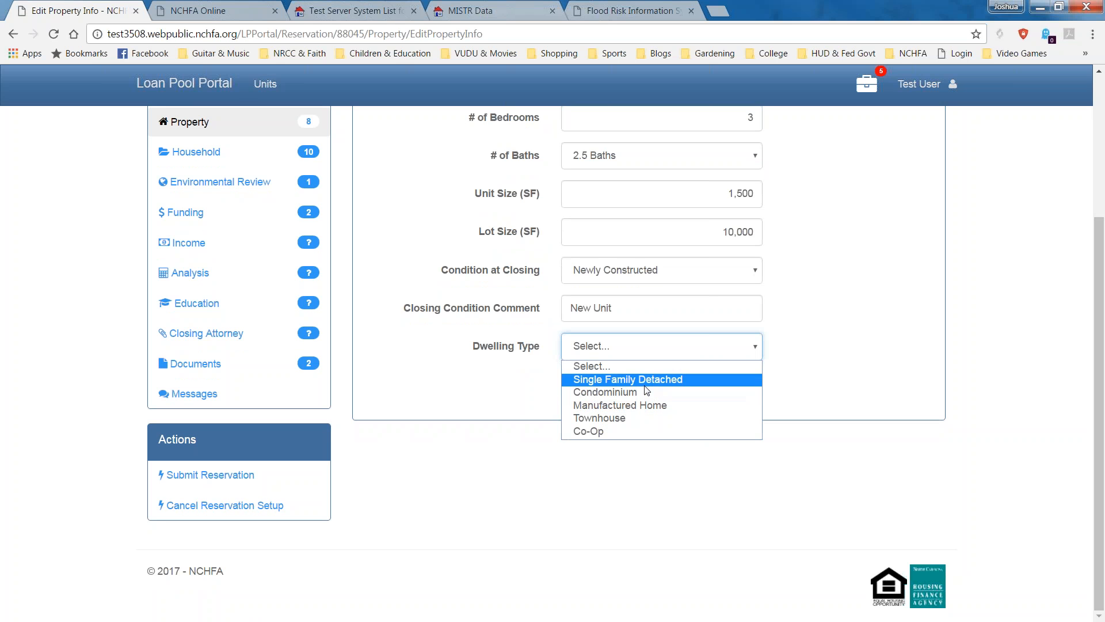
{"action": "left_click", "coordinate": [622, 380]}
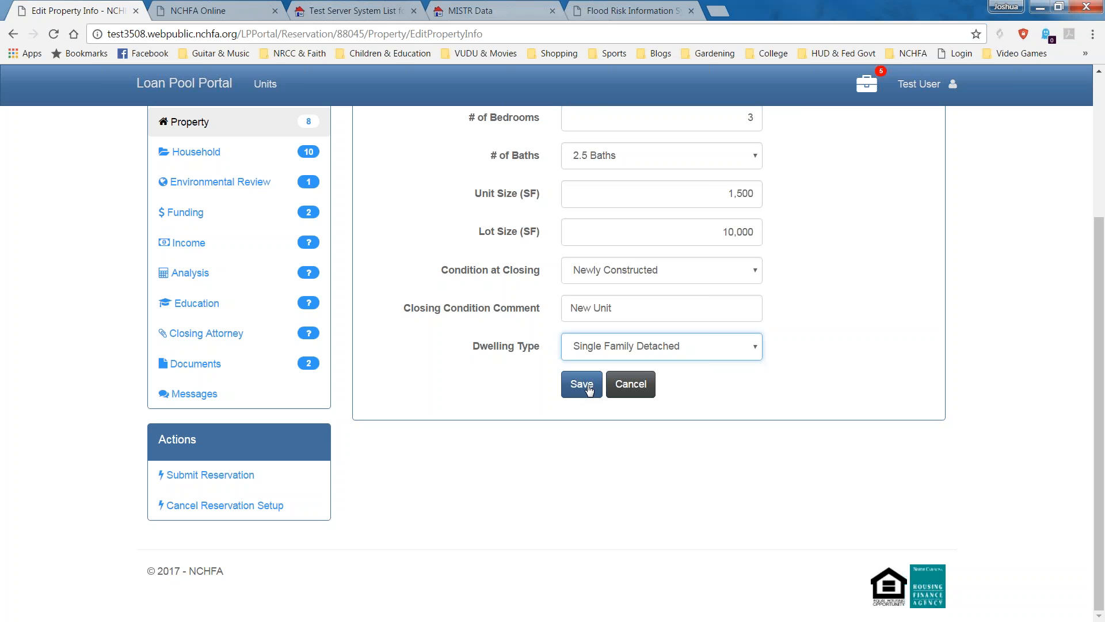
{"action": "left_click", "coordinate": [588, 390]}
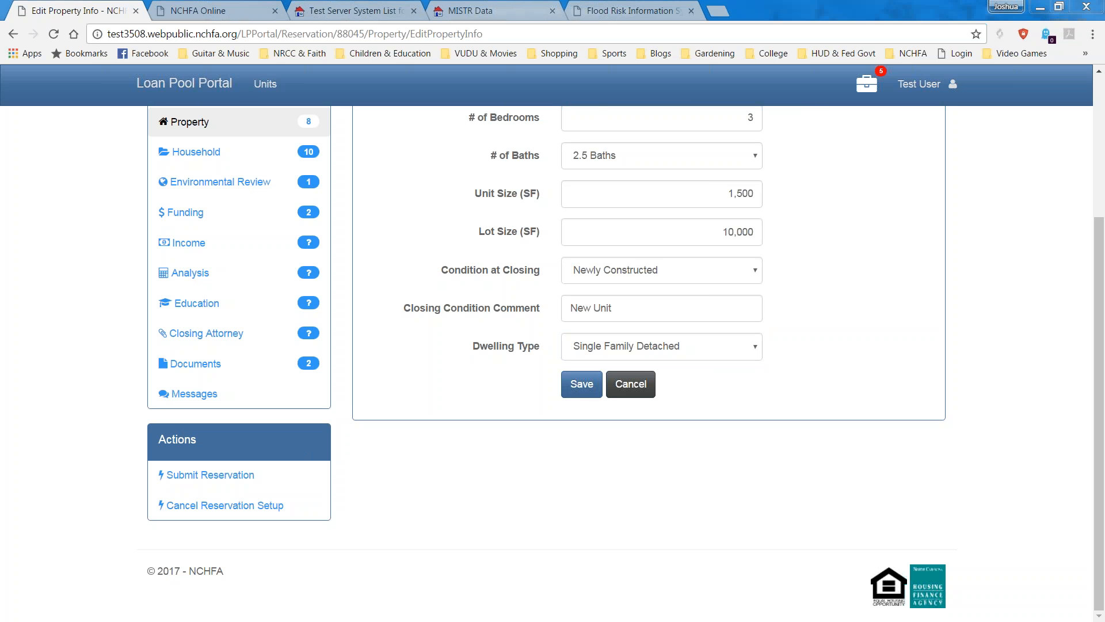
Save the Edit Property Info form and review the saved address and property details.
{"action": "left_click", "coordinate": [581, 384]}
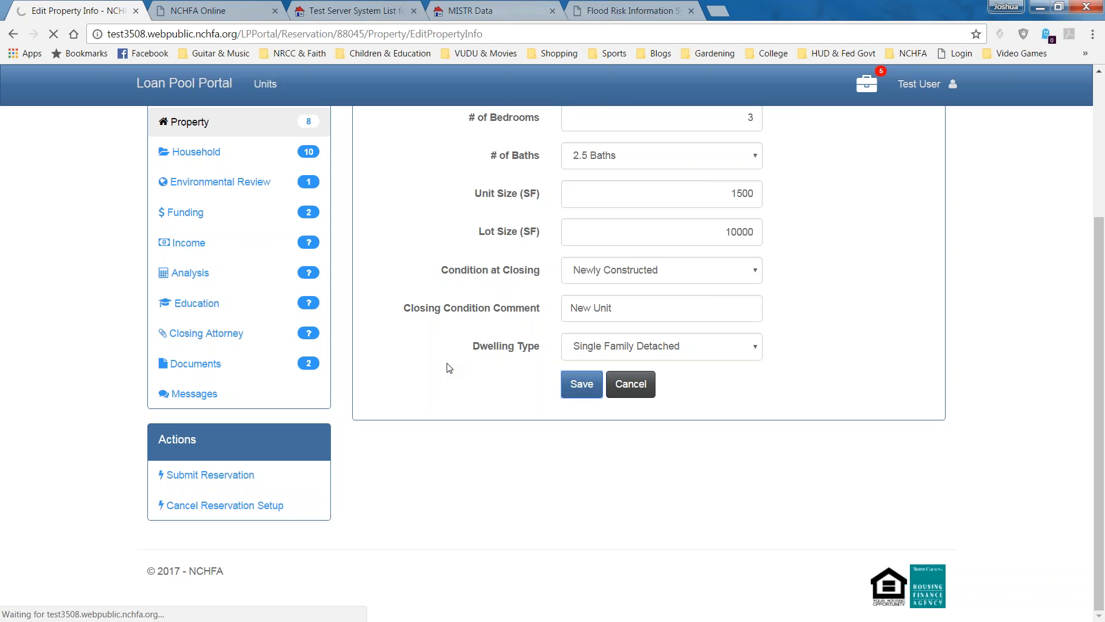
{"action": "scroll", "coordinate": [938, 299], "scroll_direction": "up", "scroll_amount": 4}
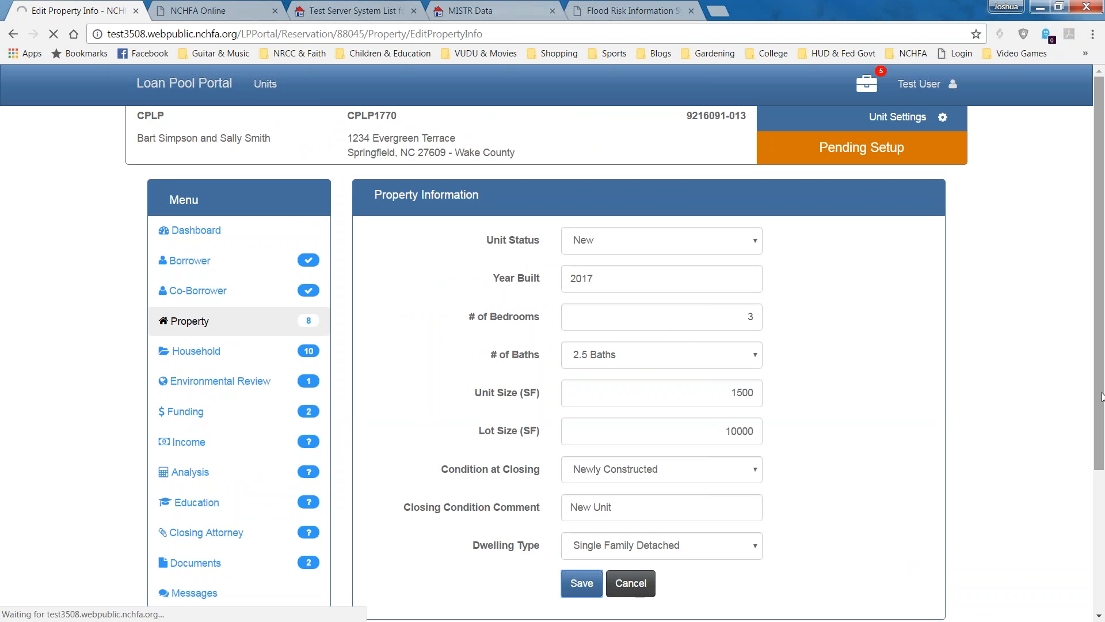
{"action": "left_click_drag", "start_coordinate": [1102, 396], "coordinate": [1102, 429]}
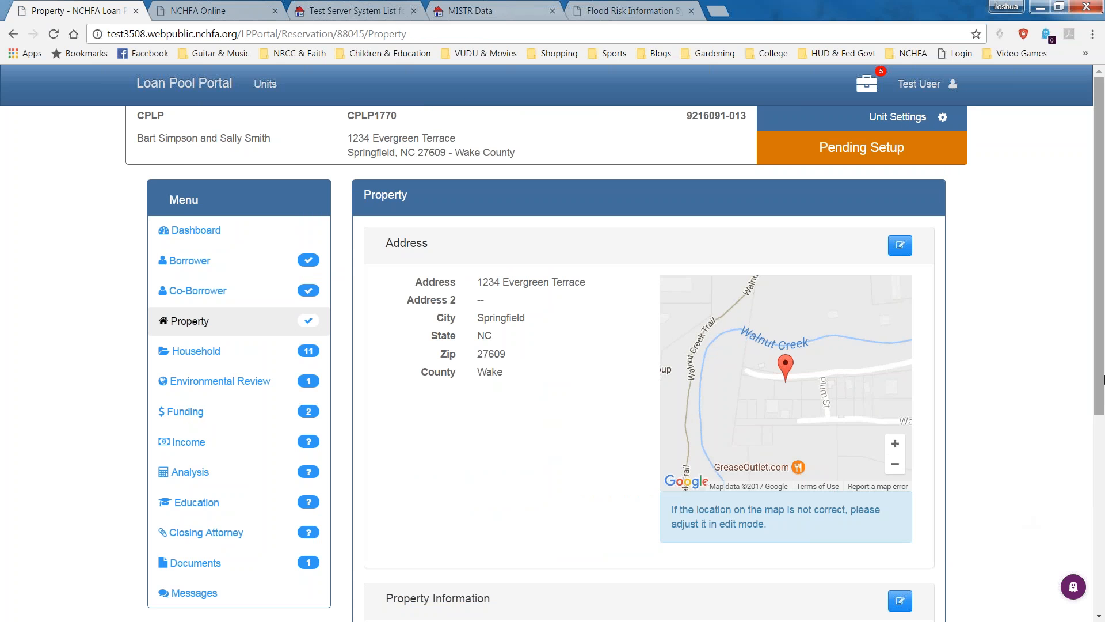
{"action": "scroll", "coordinate": [1103, 451], "scroll_direction": "down", "scroll_amount": 3}
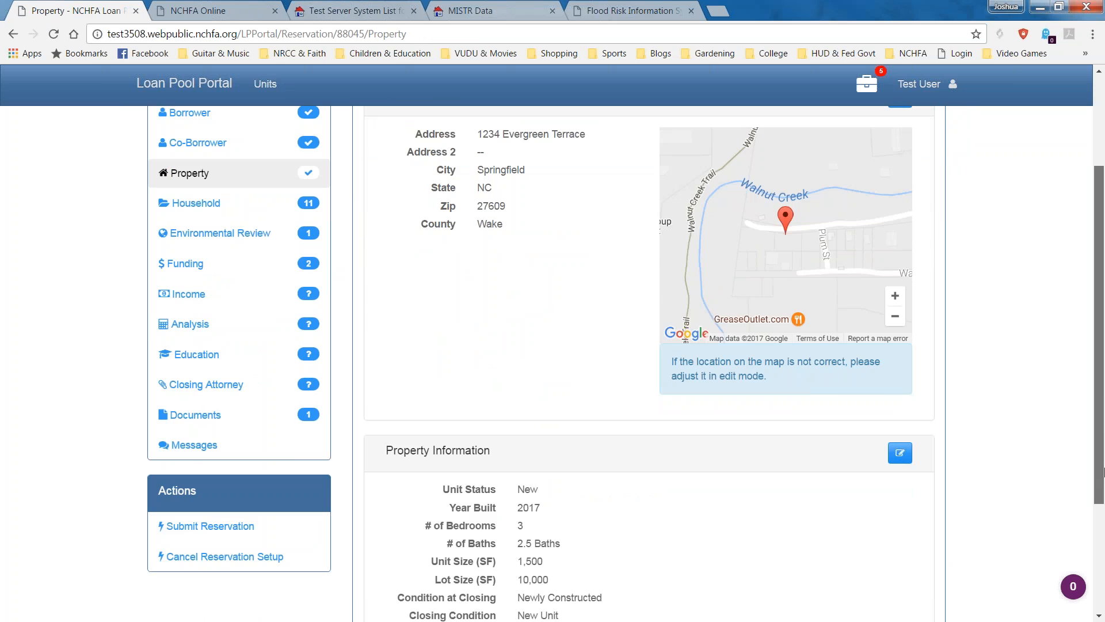
{"action": "scroll", "coordinate": [1104, 431], "scroll_direction": "up", "scroll_amount": 2}
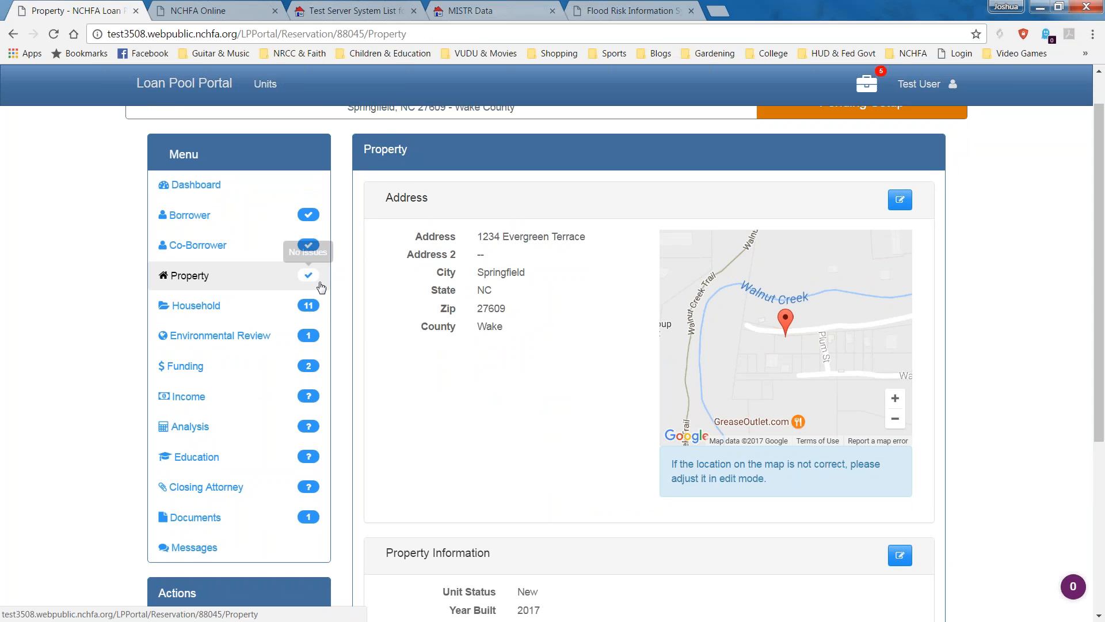
Edit the Household residents, setting racial identity White and household type Two Parent.
{"action": "left_click", "coordinate": [188, 309]}
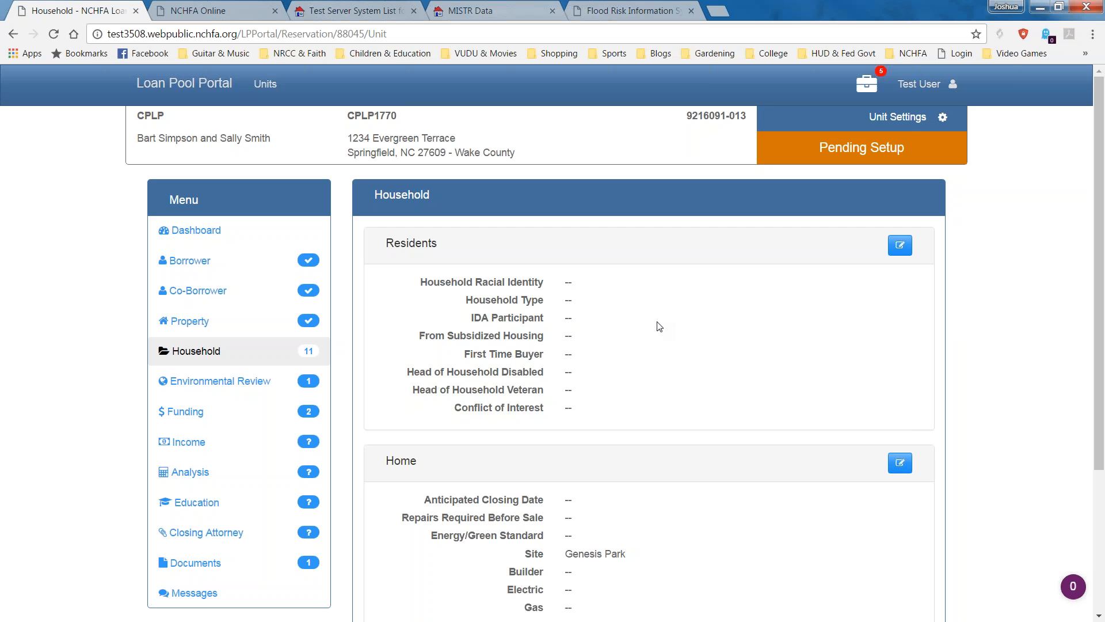
{"action": "scroll", "coordinate": [659, 326], "scroll_direction": "down", "scroll_amount": 1}
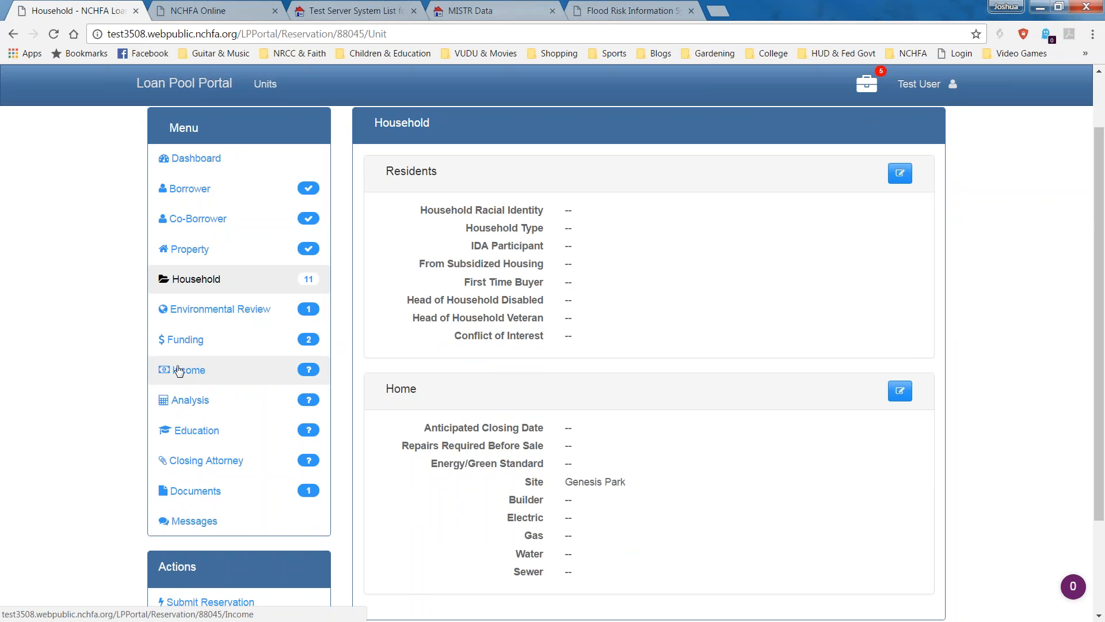
{"action": "mouse_move", "coordinate": [310, 371]}
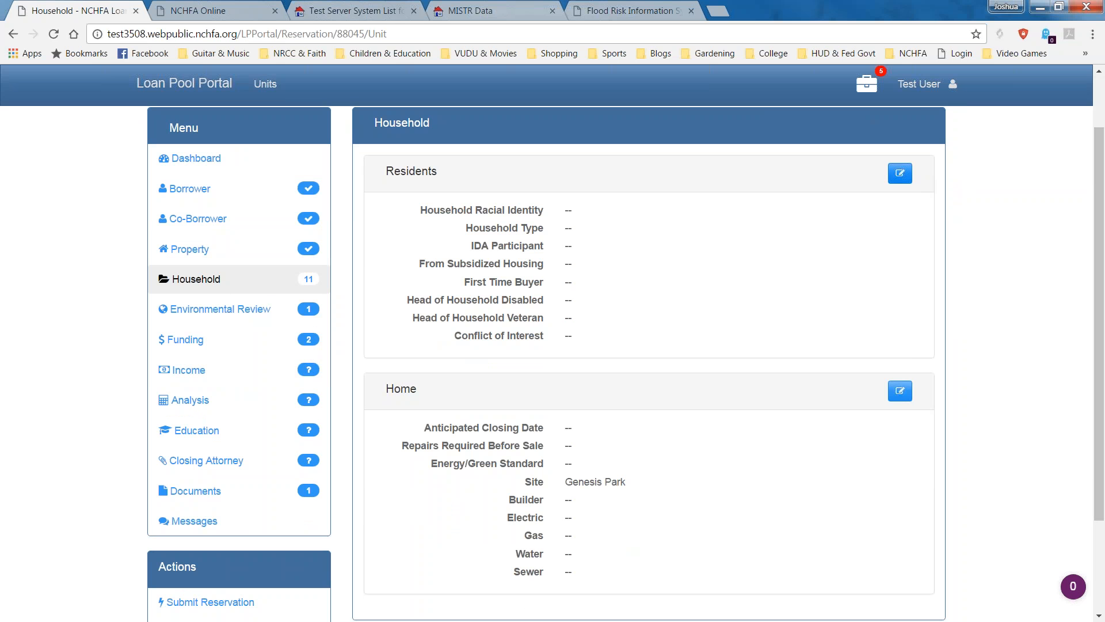
{"action": "left_click", "coordinate": [900, 174]}
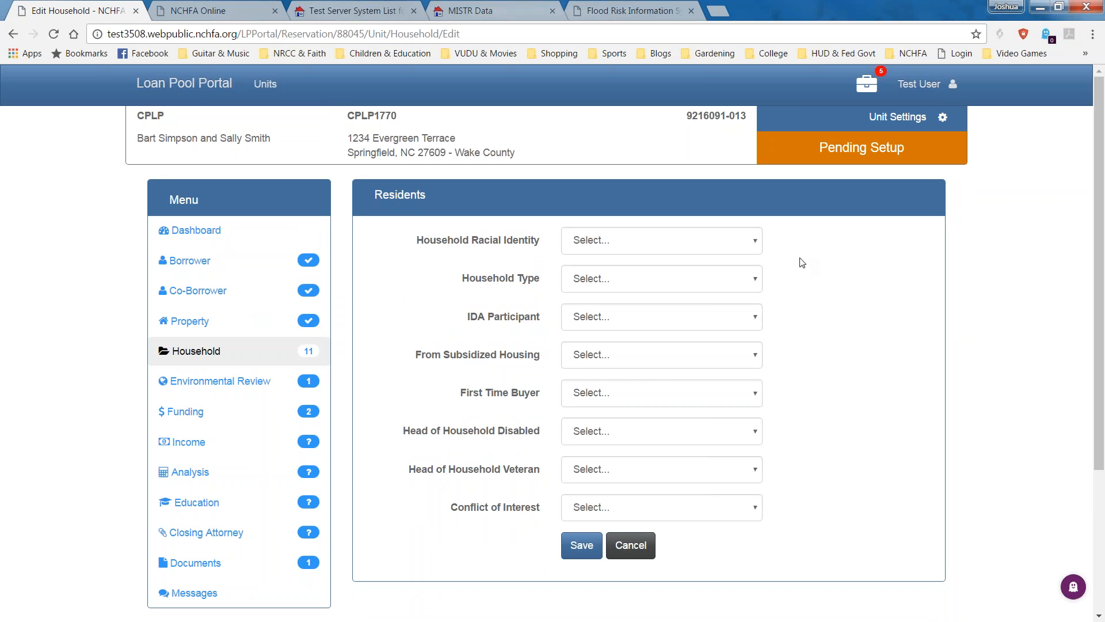
{"action": "left_click", "coordinate": [749, 248]}
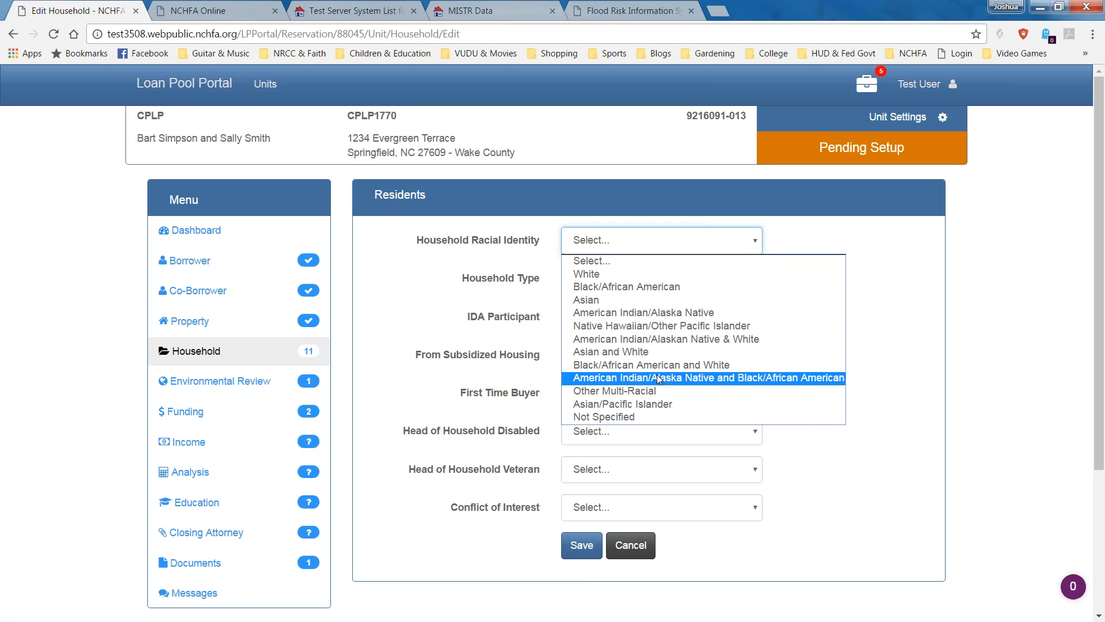
{"action": "left_click", "coordinate": [633, 277]}
{"action": "left_click", "coordinate": [633, 282]}
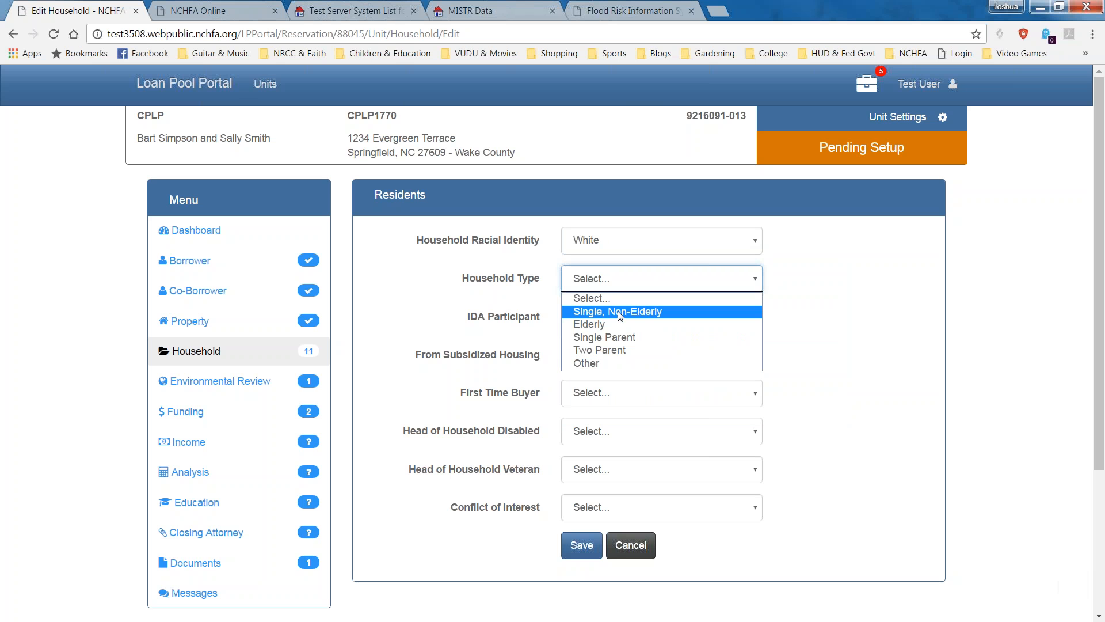
{"action": "left_click", "coordinate": [601, 350]}
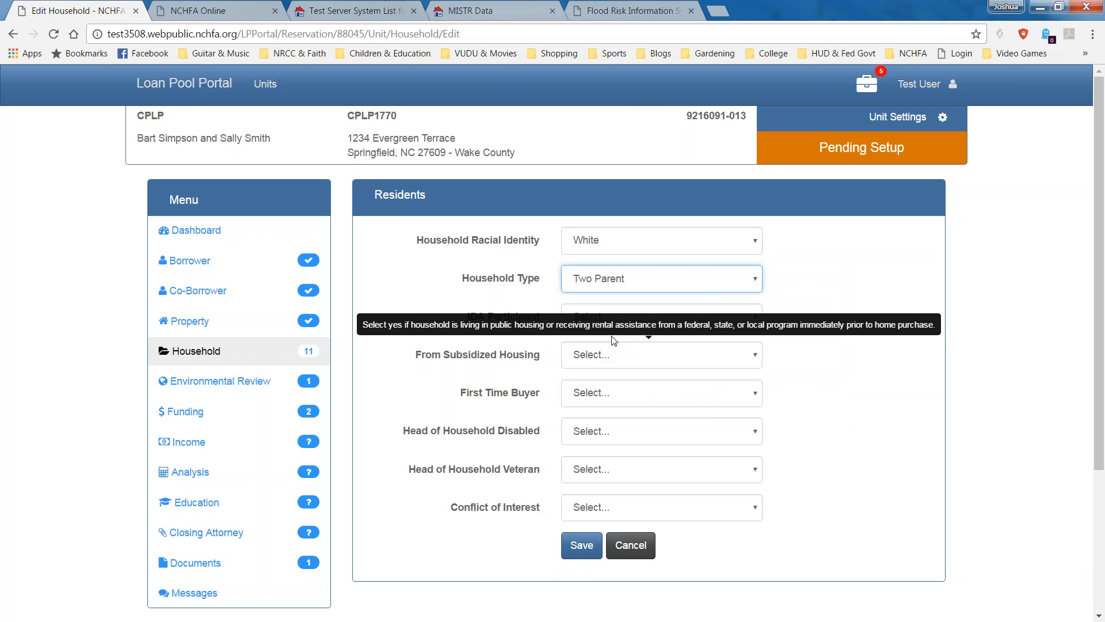
Answer No for IDA Participant, From Subsidized Housing and First Time Buyer.
{"action": "left_click", "coordinate": [756, 328]}
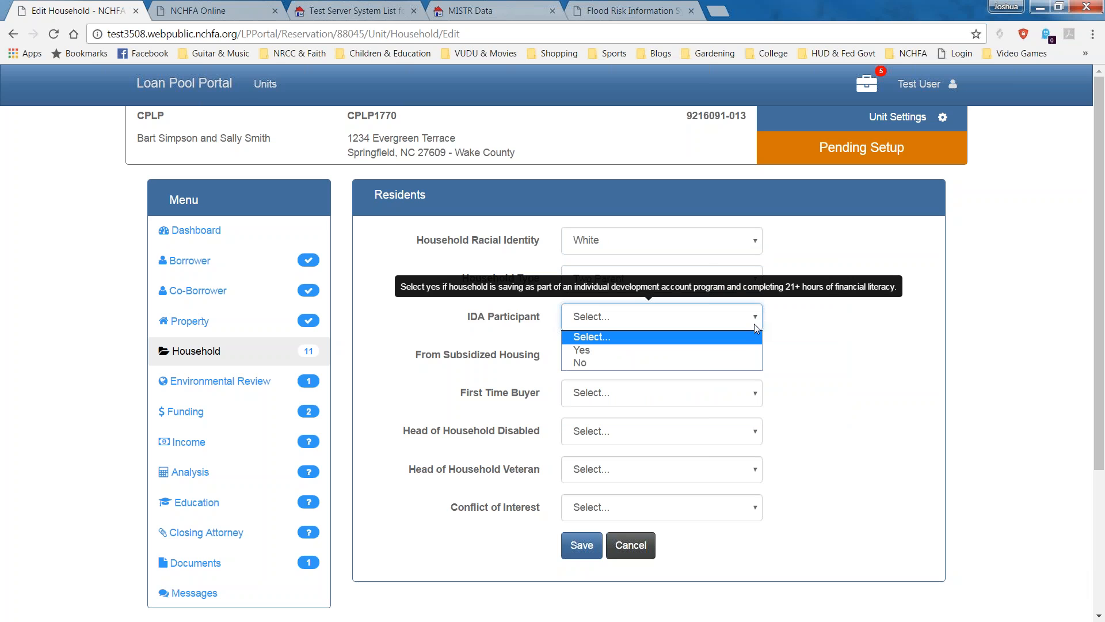
{"action": "left_click", "coordinate": [705, 363]}
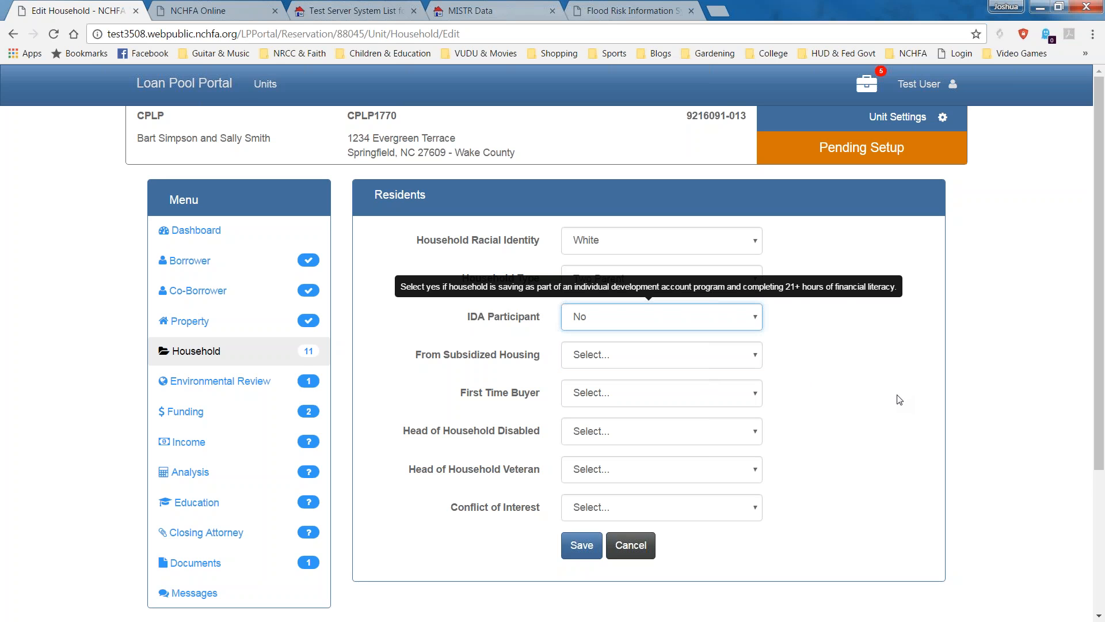
{"action": "scroll", "coordinate": [1100, 396], "scroll_direction": "down", "scroll_amount": 1}
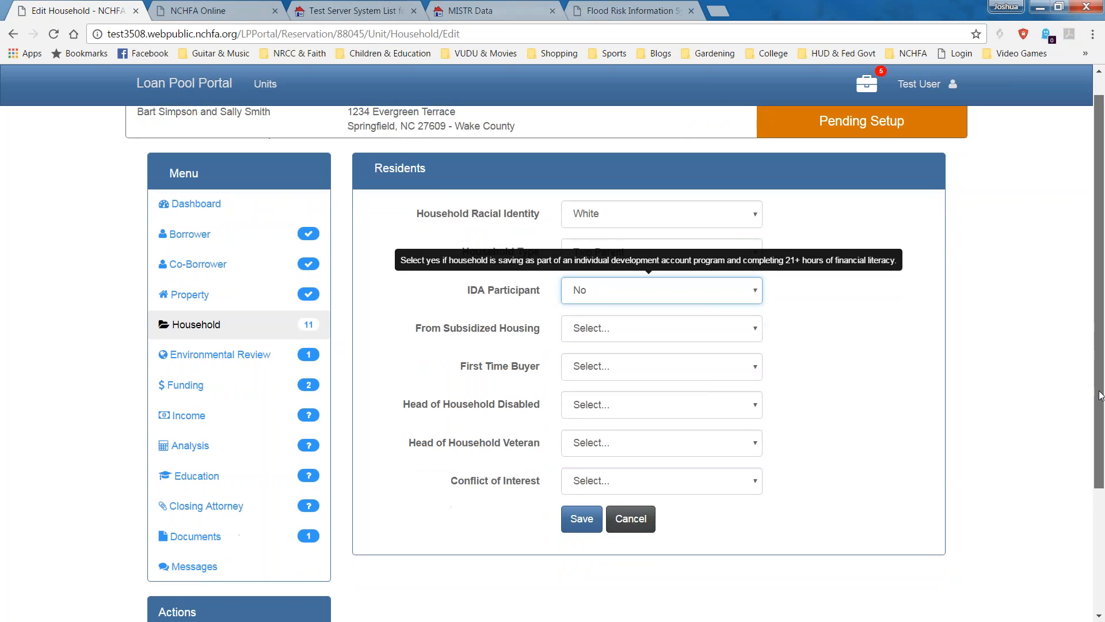
{"action": "scroll", "coordinate": [1082, 403], "scroll_direction": "down", "scroll_amount": 1}
{"action": "left_click", "coordinate": [723, 306]}
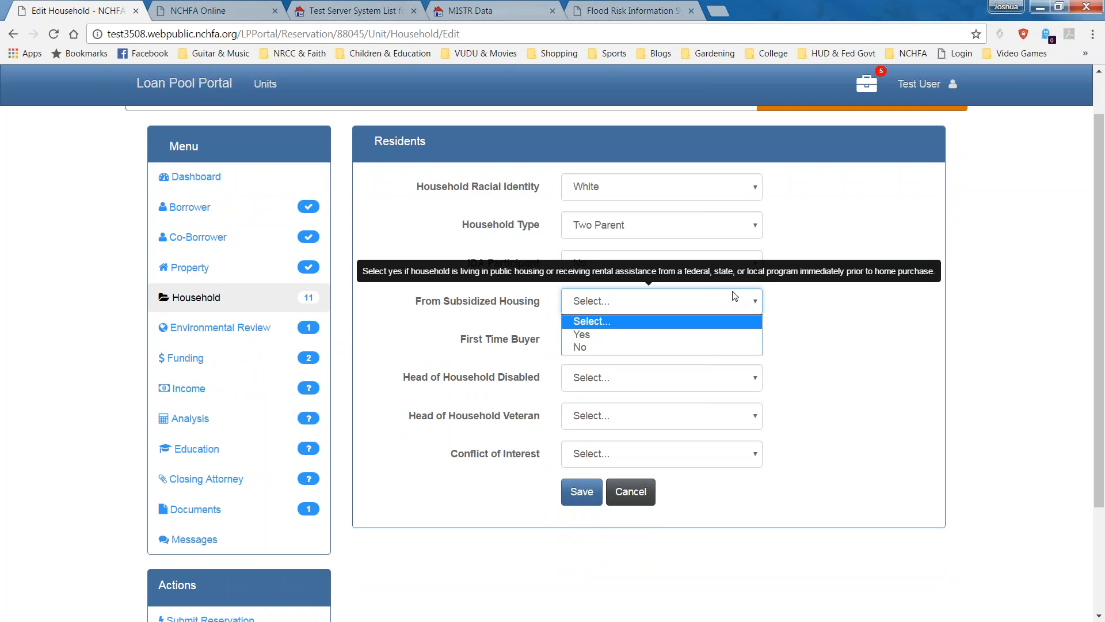
{"action": "left_click", "coordinate": [605, 347]}
{"action": "left_click", "coordinate": [713, 348]}
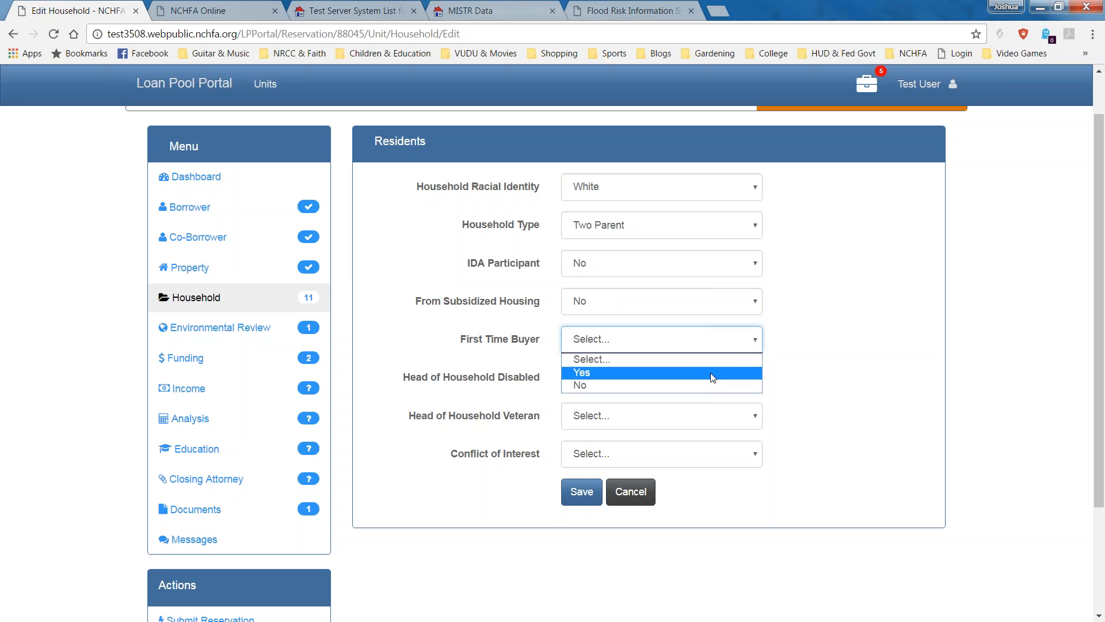
{"action": "left_click", "coordinate": [681, 386]}
Answer No for Head of Household Disabled, Veteran and Conflict of Interest, then save.
{"action": "left_click", "coordinate": [679, 387]}
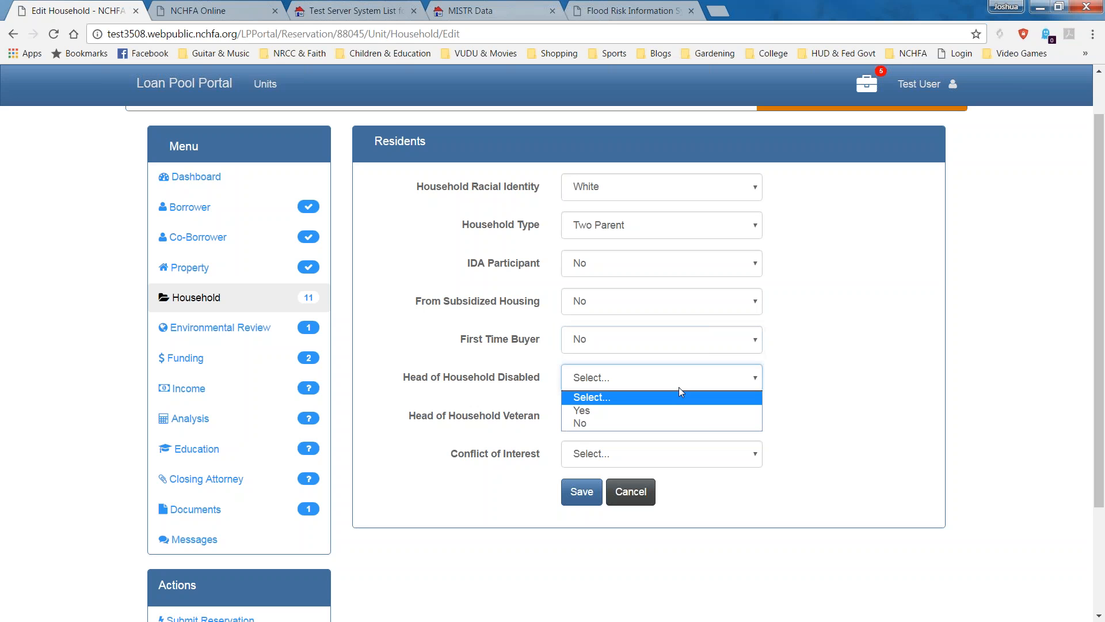
{"action": "left_click", "coordinate": [675, 423]}
{"action": "left_click", "coordinate": [675, 422]}
{"action": "left_click", "coordinate": [672, 462]}
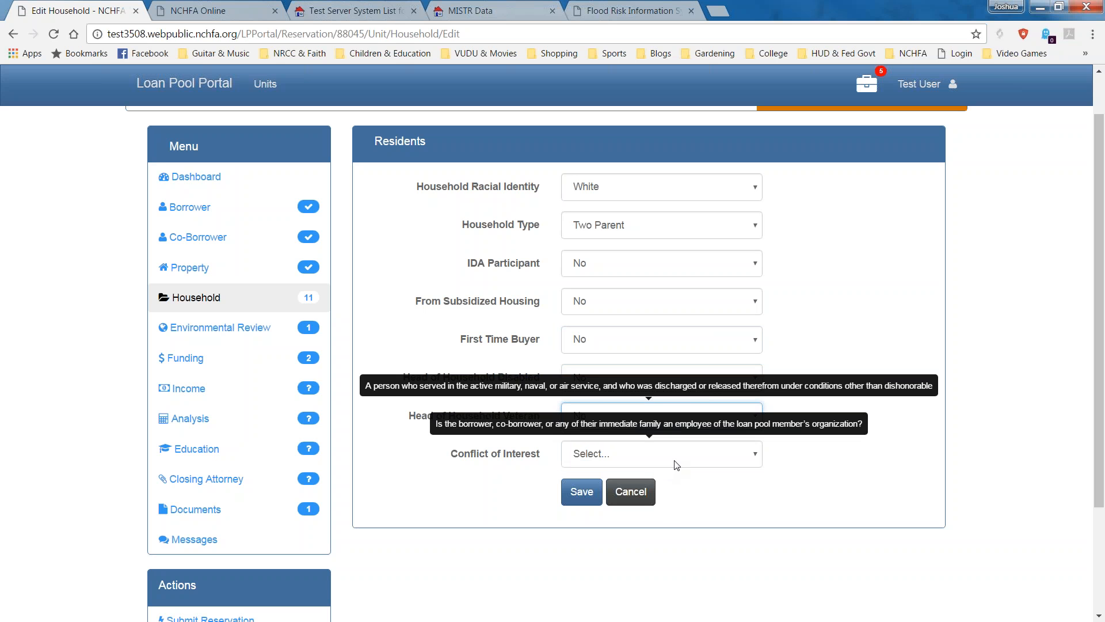
{"action": "left_click", "coordinate": [676, 465]}
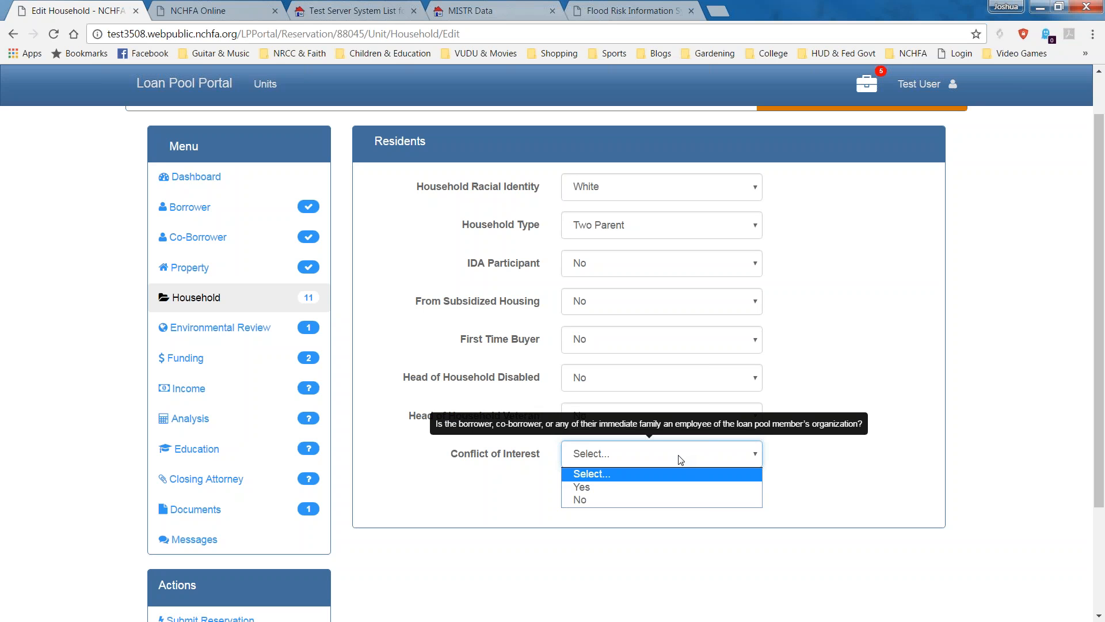
{"action": "left_click", "coordinate": [623, 499]}
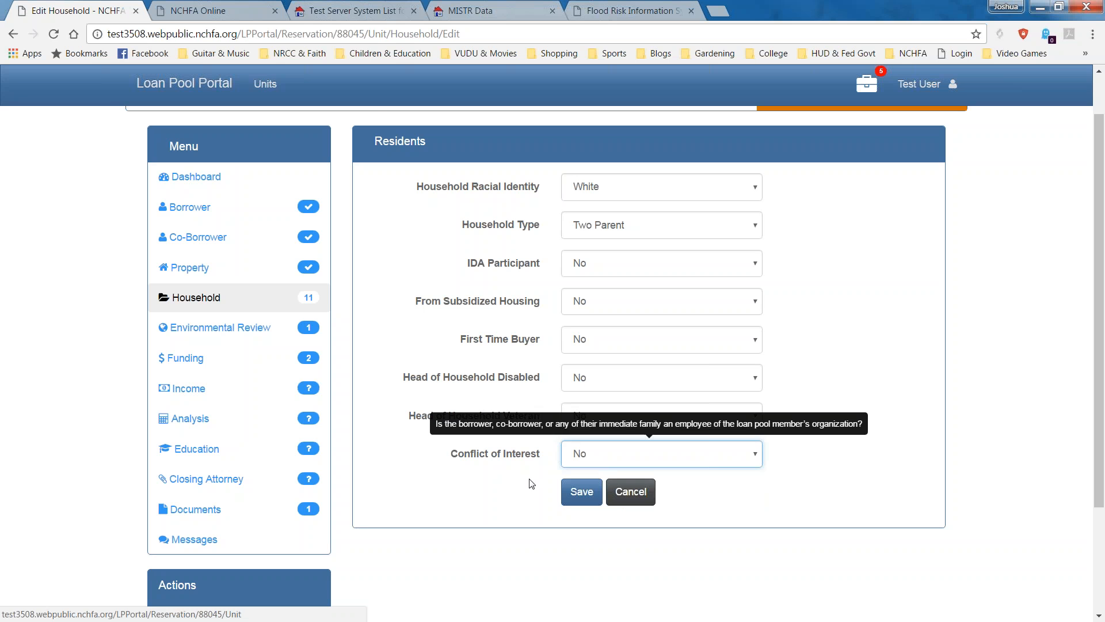
{"action": "left_click", "coordinate": [583, 499]}
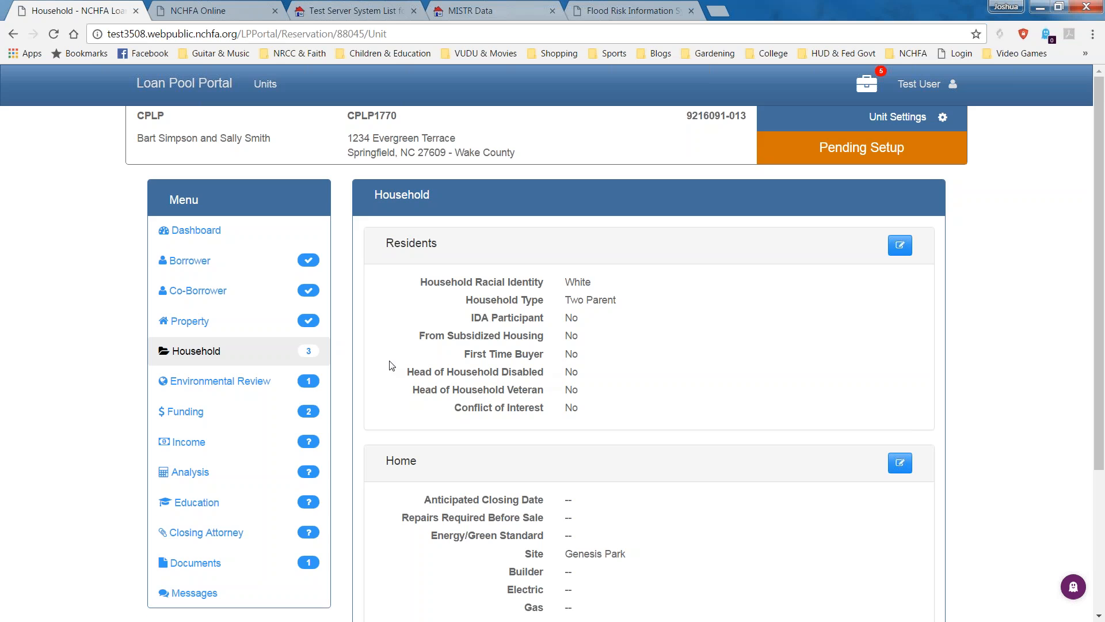
Edit the Home details and enter an anticipated closing date of 05/15/2017.
{"action": "scroll", "coordinate": [391, 366], "scroll_direction": "down", "scroll_amount": 3}
{"action": "mouse_move", "coordinate": [301, 215]}
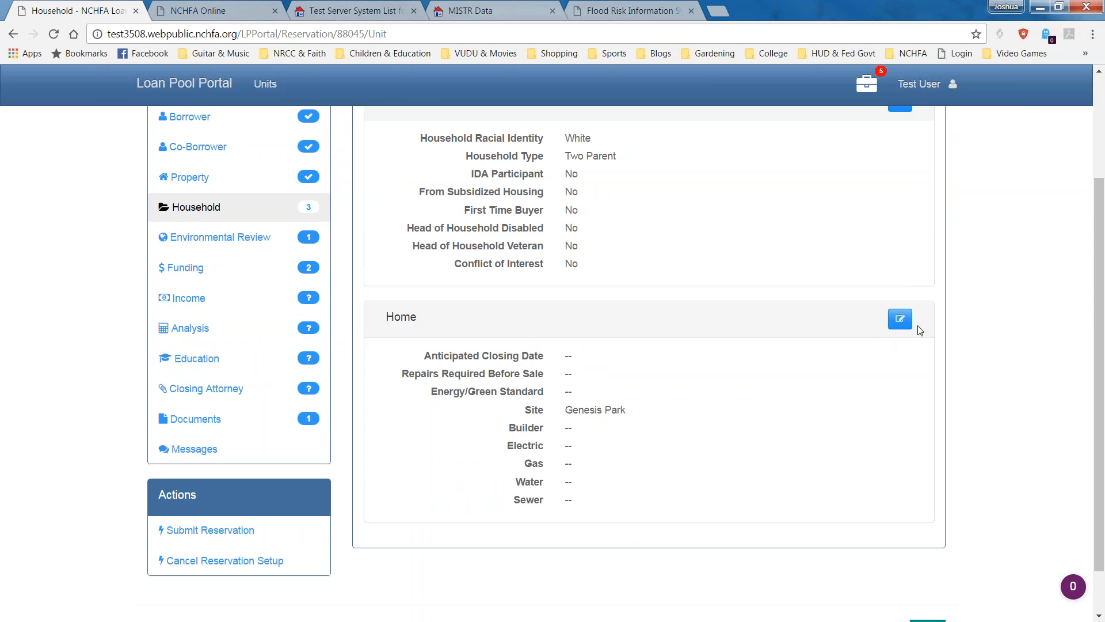
{"action": "left_click", "coordinate": [900, 318]}
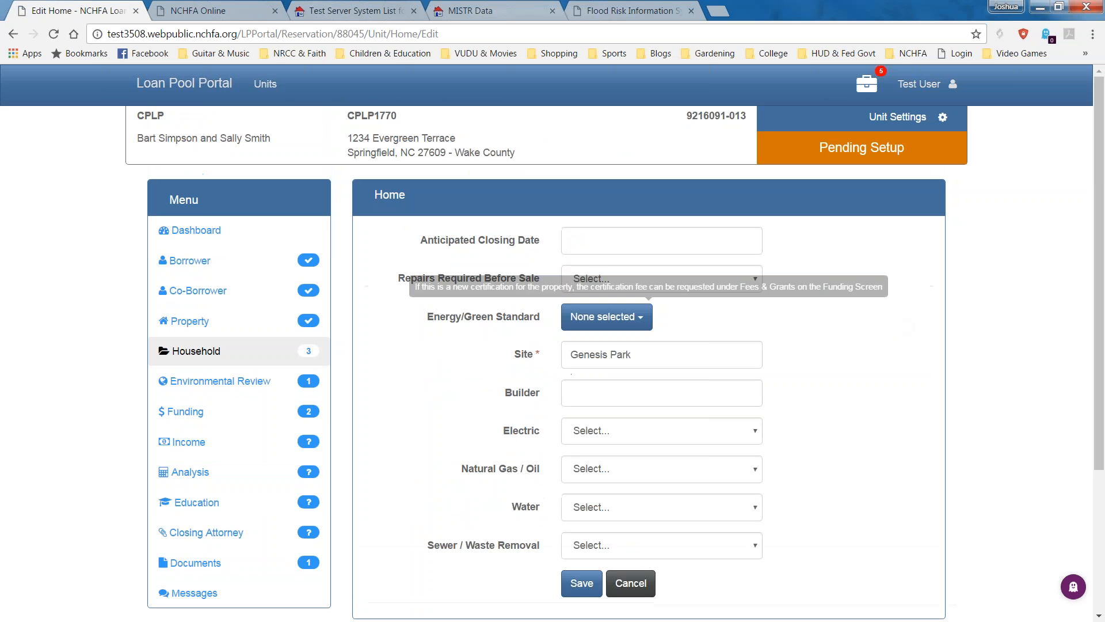
{"action": "left_click", "coordinate": [690, 244]}
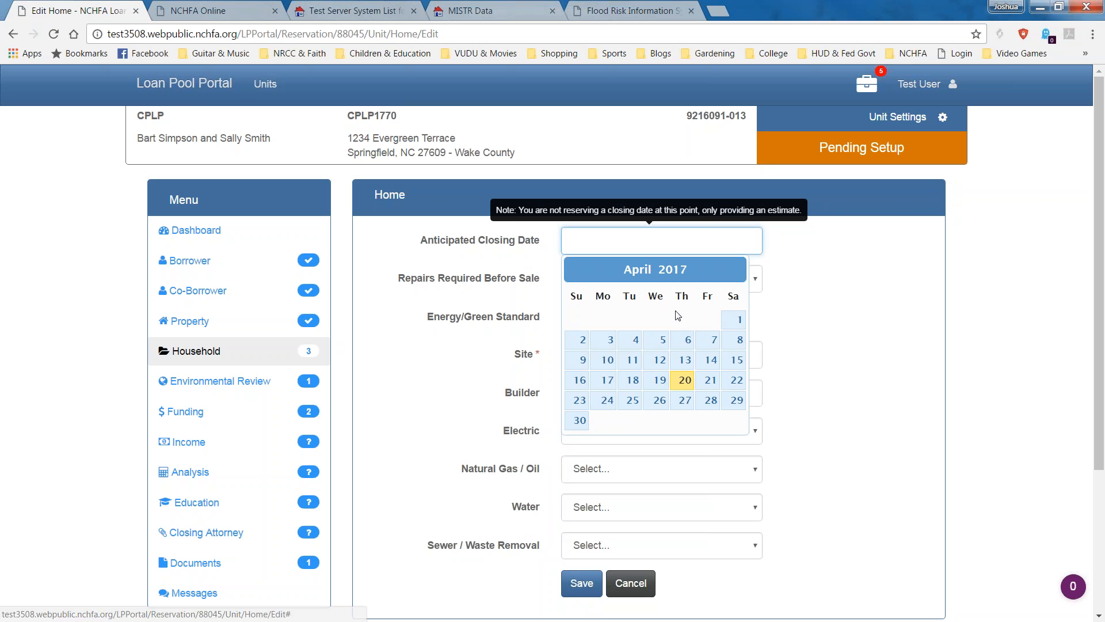
{"action": "left_click", "coordinate": [580, 420]}
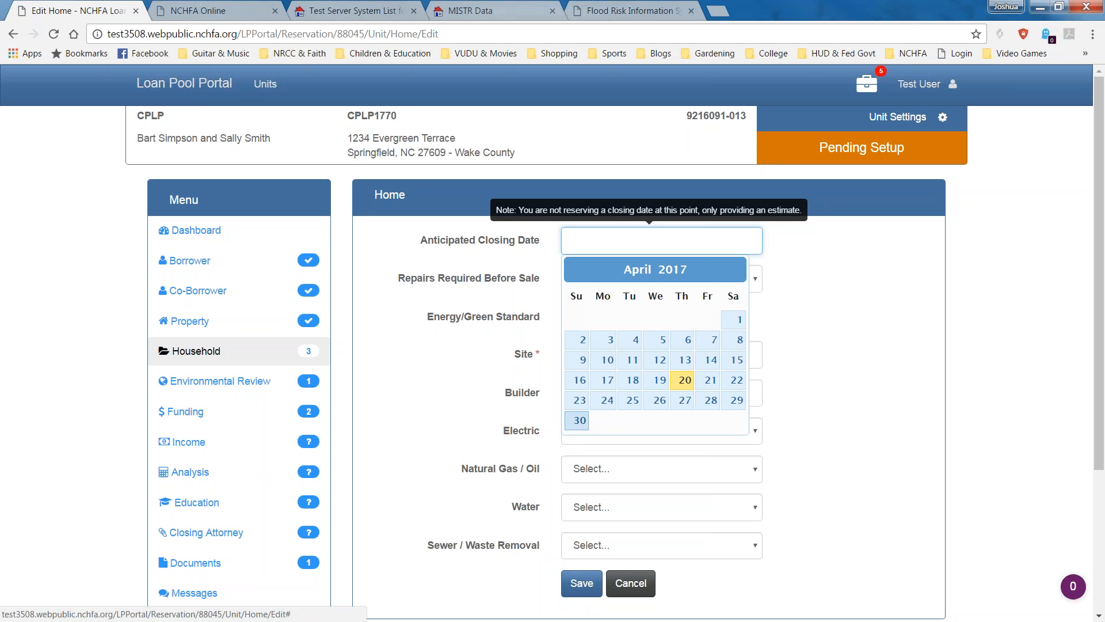
{"action": "left_click", "coordinate": [633, 241]}
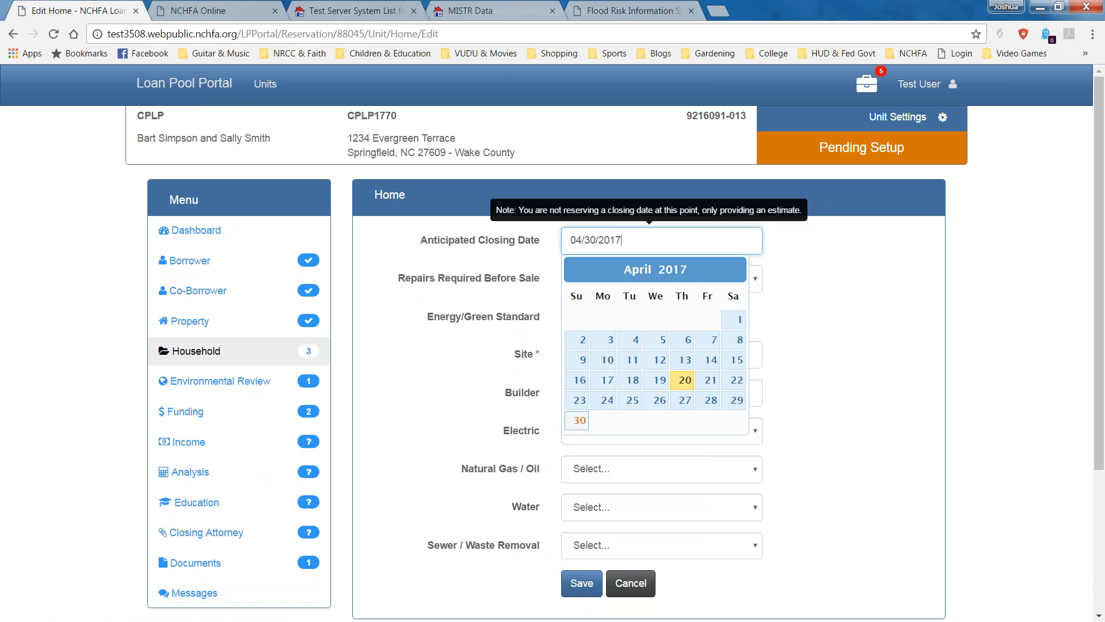
{"action": "triple_click", "coordinate": [633, 241]}
{"action": "type", "text": "5/15/17"}
{"action": "left_click", "coordinate": [885, 289]}
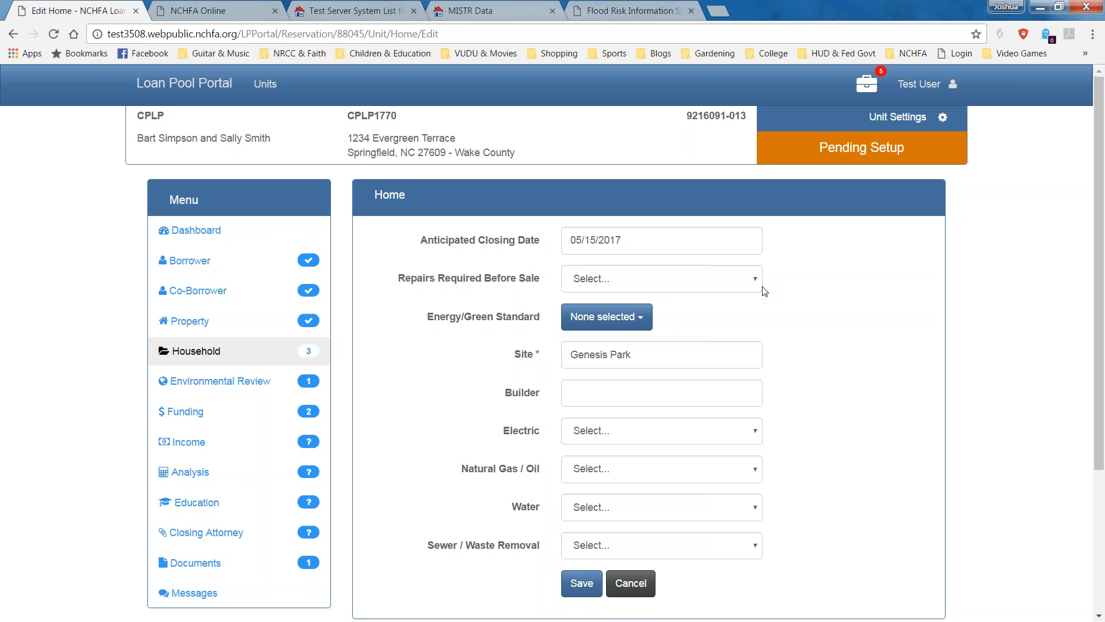
Change the closing date's month to June, making it 06/15/2017.
{"action": "left_click", "coordinate": [583, 240]}
{"action": "key", "text": "BackSpace"}
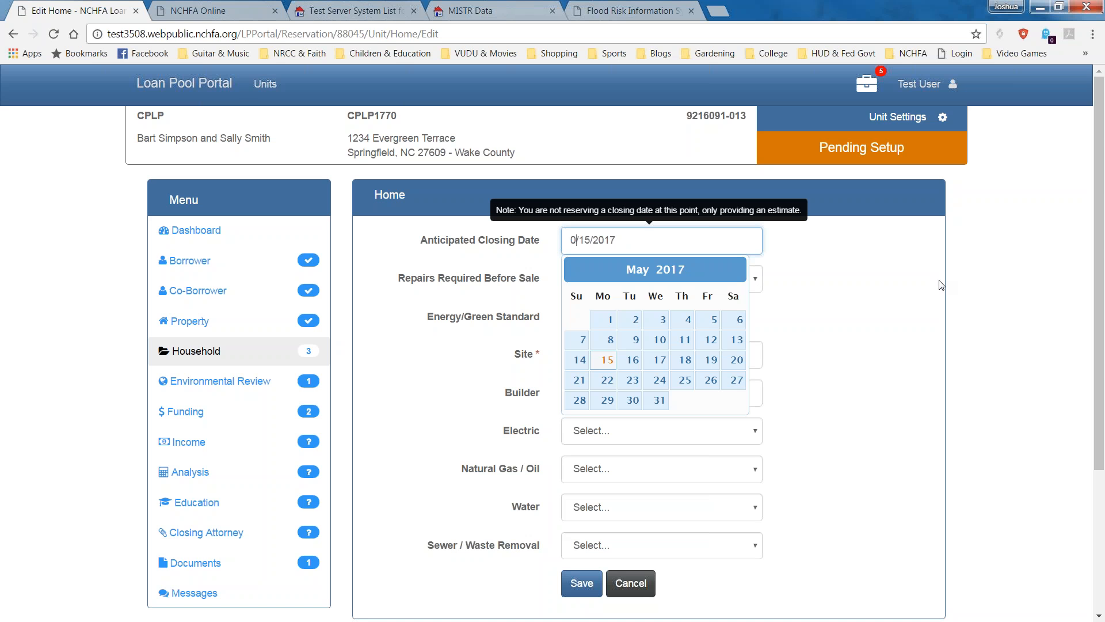
{"action": "type", "text": "6"}
{"action": "key", "text": "Escape"}
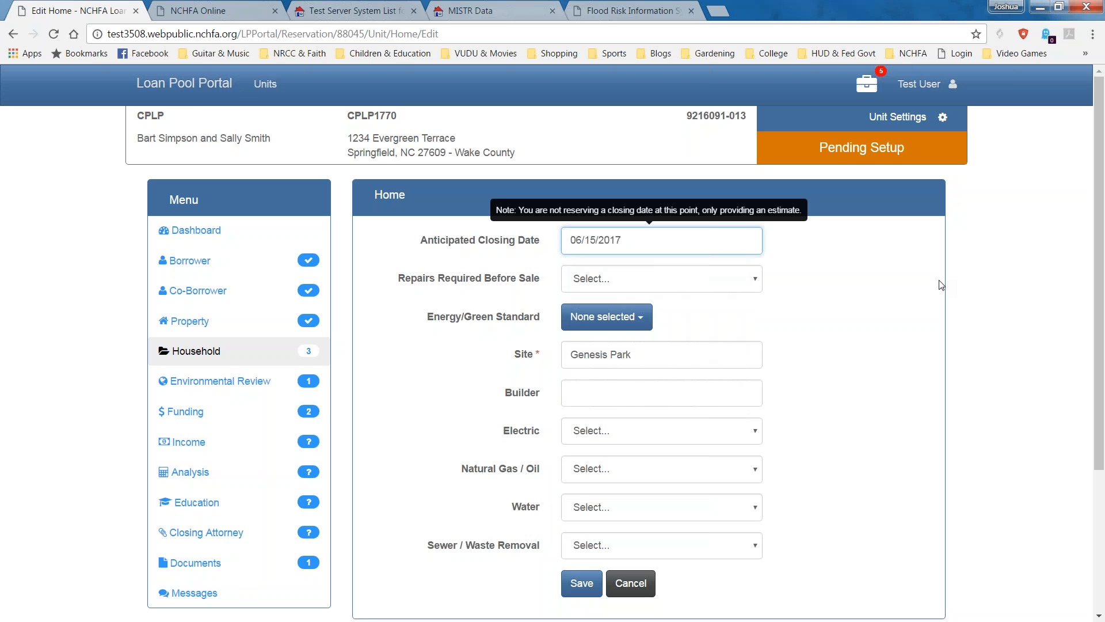
{"action": "left_click", "coordinate": [746, 280]}
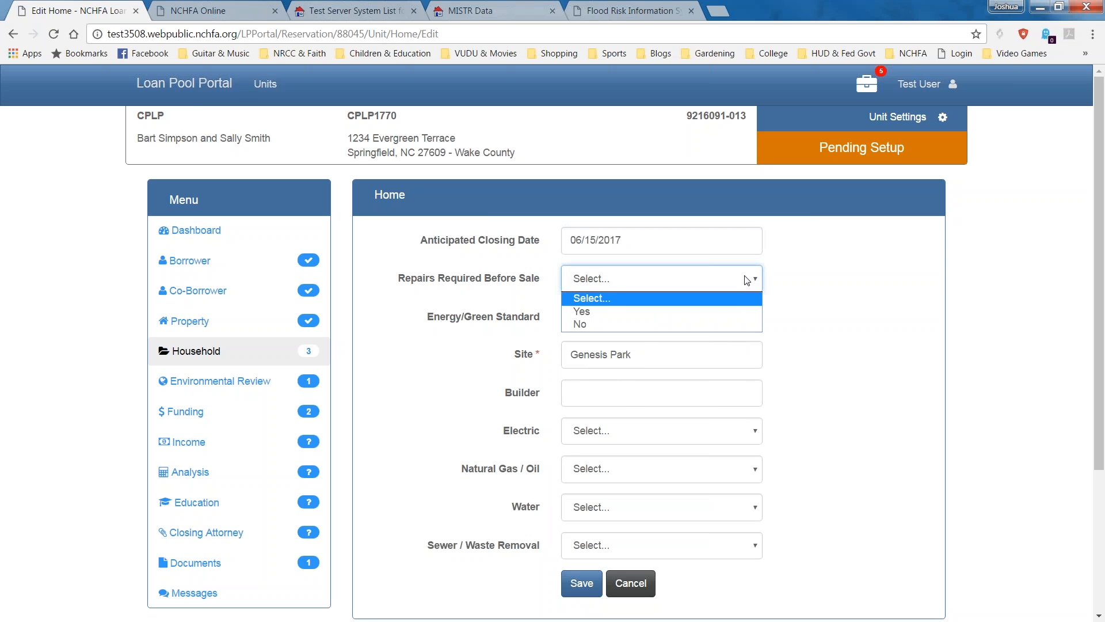
Answer No to repairs before sale and choose System Vision-New Homes Slab as the energy standard.
{"action": "left_click", "coordinate": [696, 330]}
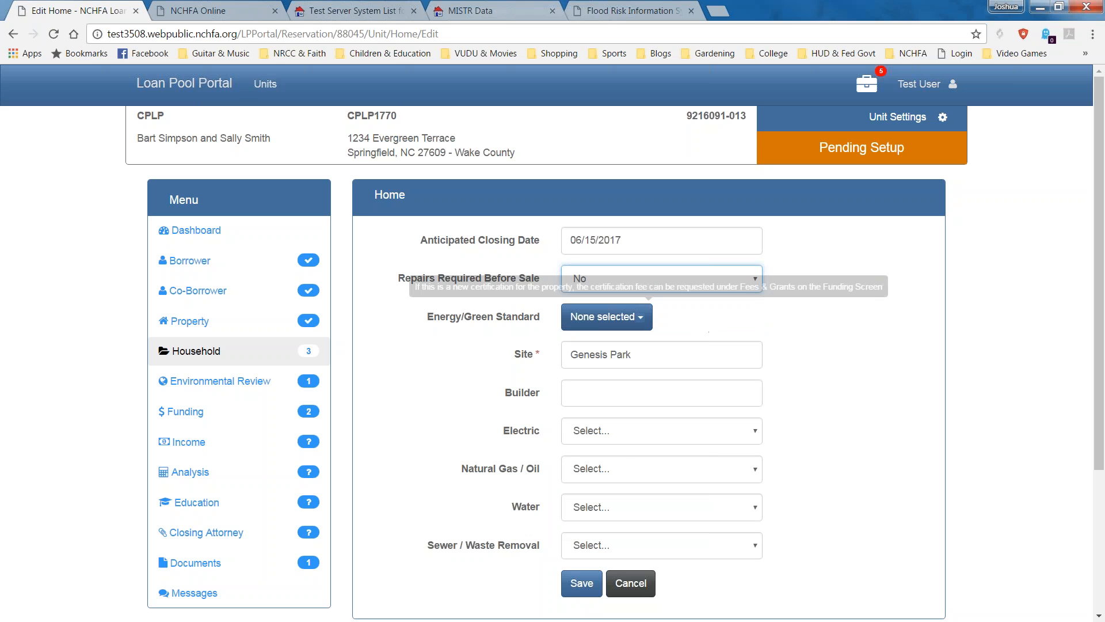
{"action": "left_click", "coordinate": [625, 314]}
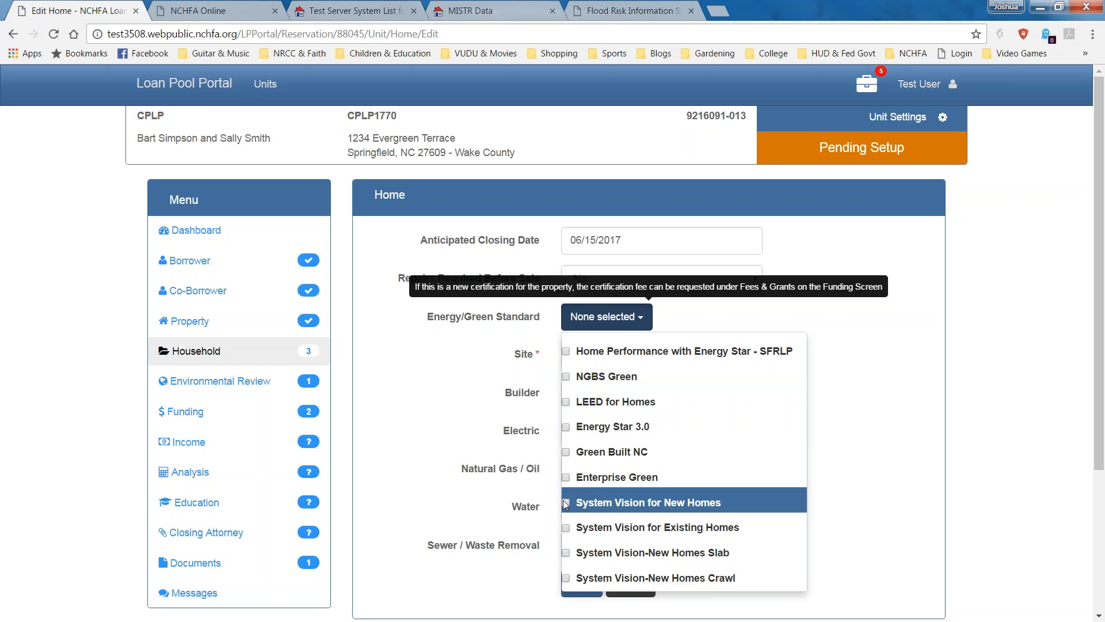
{"action": "left_click", "coordinate": [568, 553]}
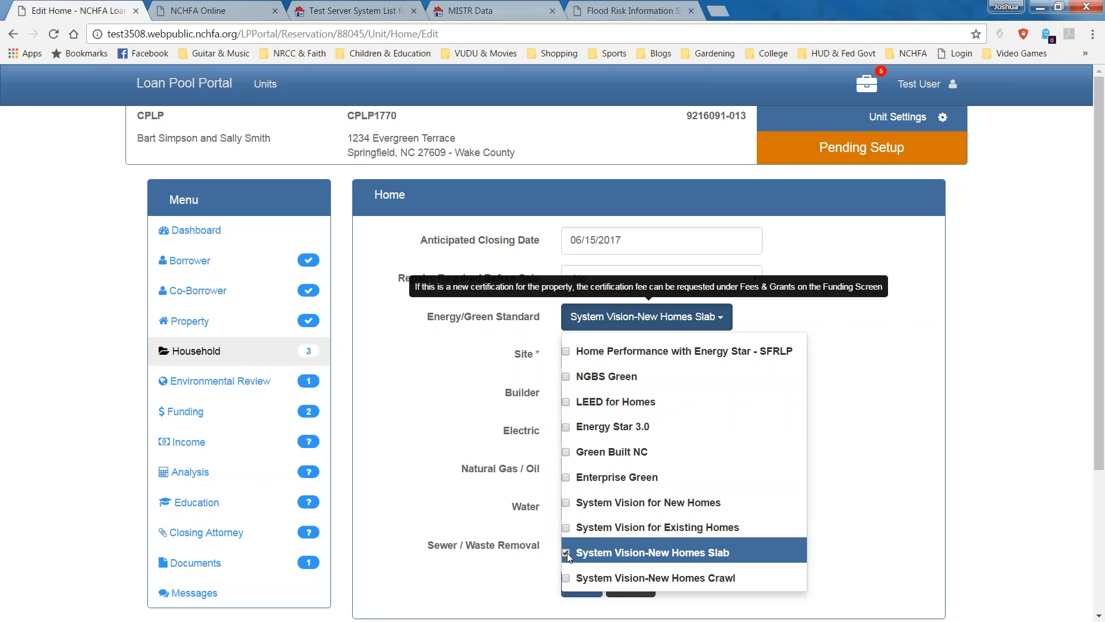
{"action": "left_click", "coordinate": [829, 365]}
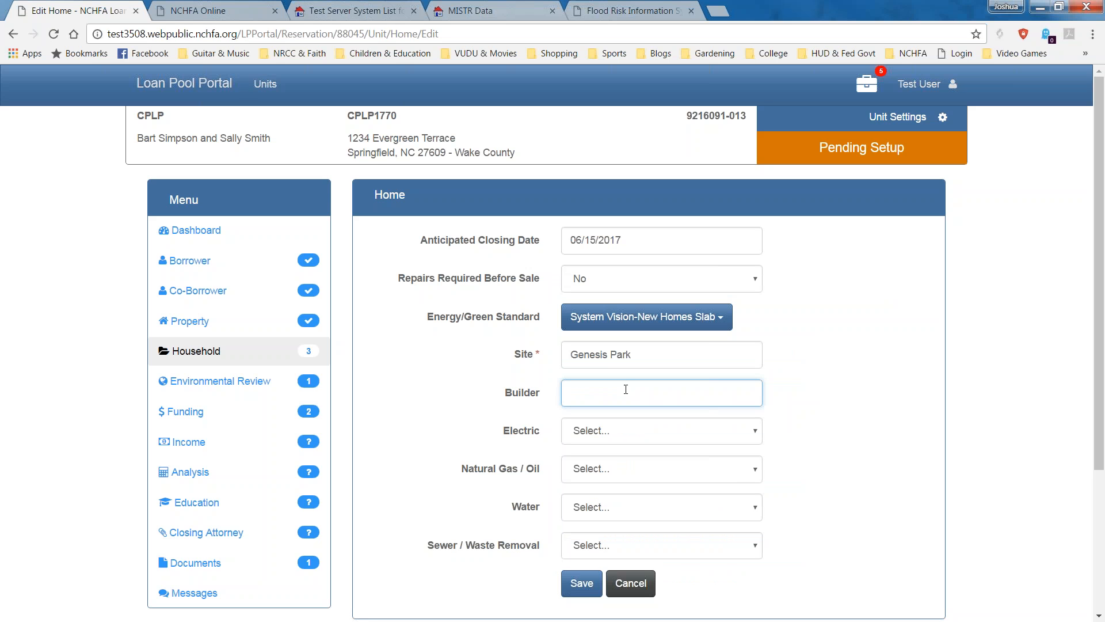
Enter builder Big Builder and select Duke Energy Progress as the electric provider.
{"action": "type", "text": "Big Builder"}
{"action": "key", "text": "Tab"}
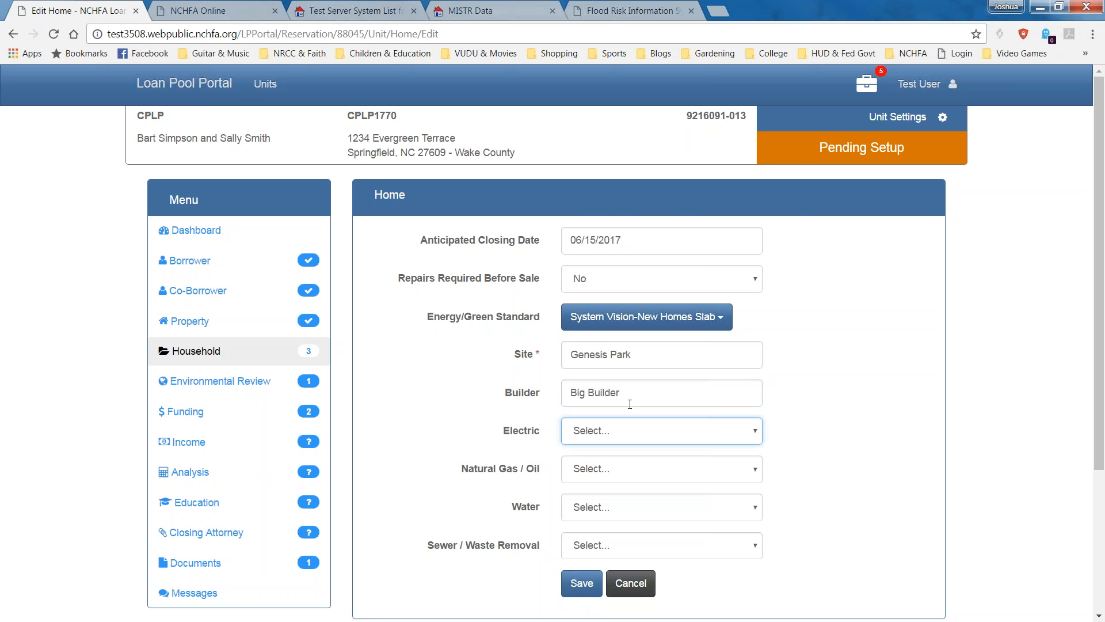
{"action": "left_click", "coordinate": [636, 443]}
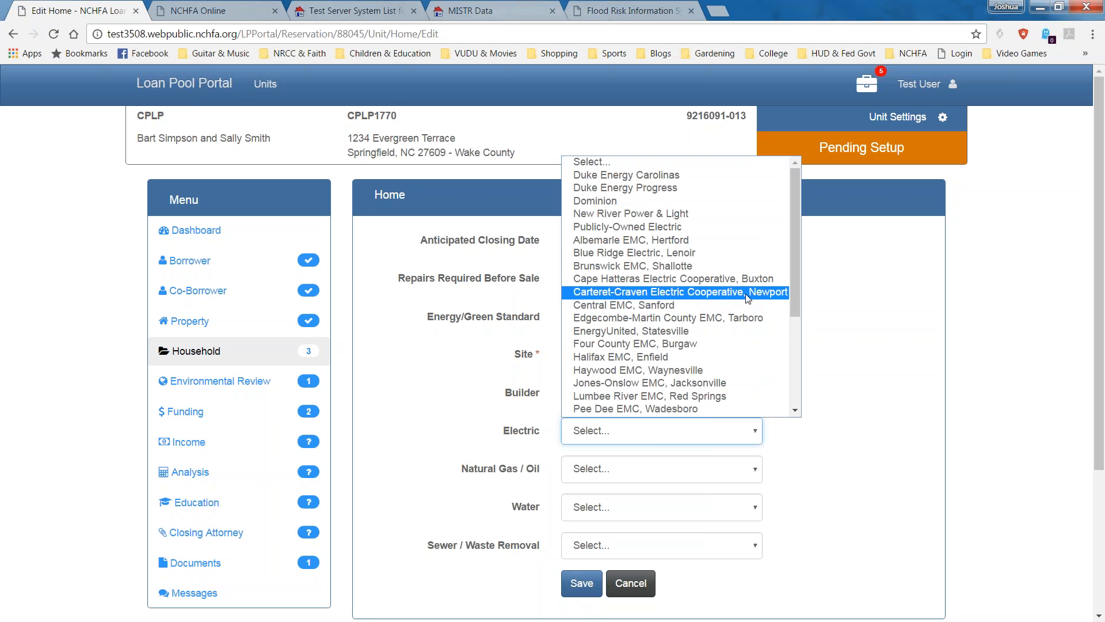
{"action": "left_click_drag", "start_coordinate": [792, 268], "coordinate": [792, 235]}
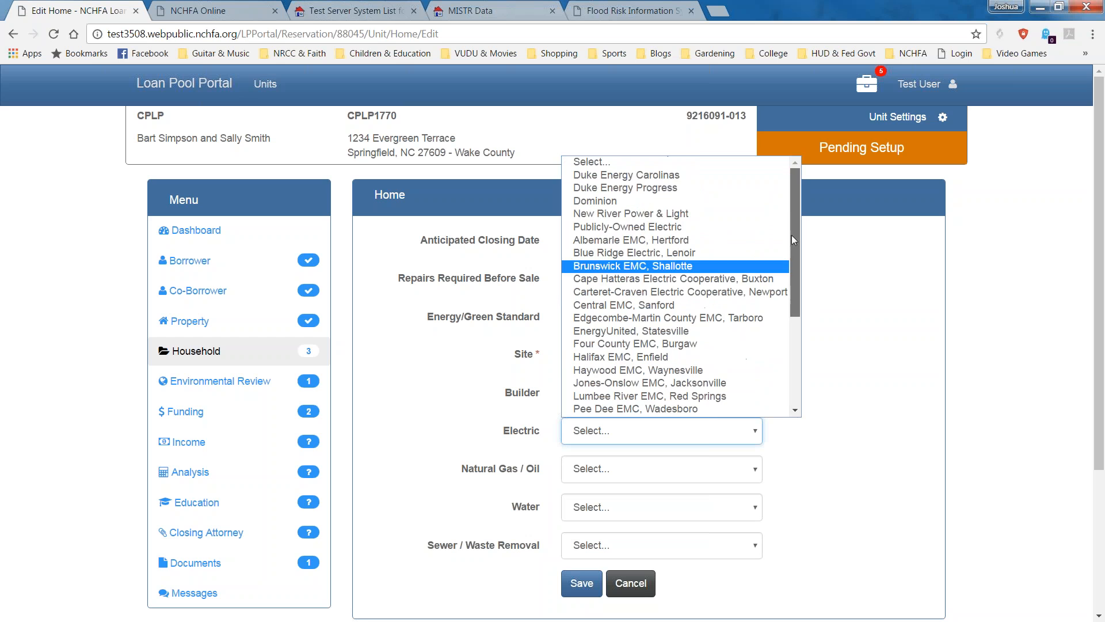
{"action": "left_click", "coordinate": [674, 192]}
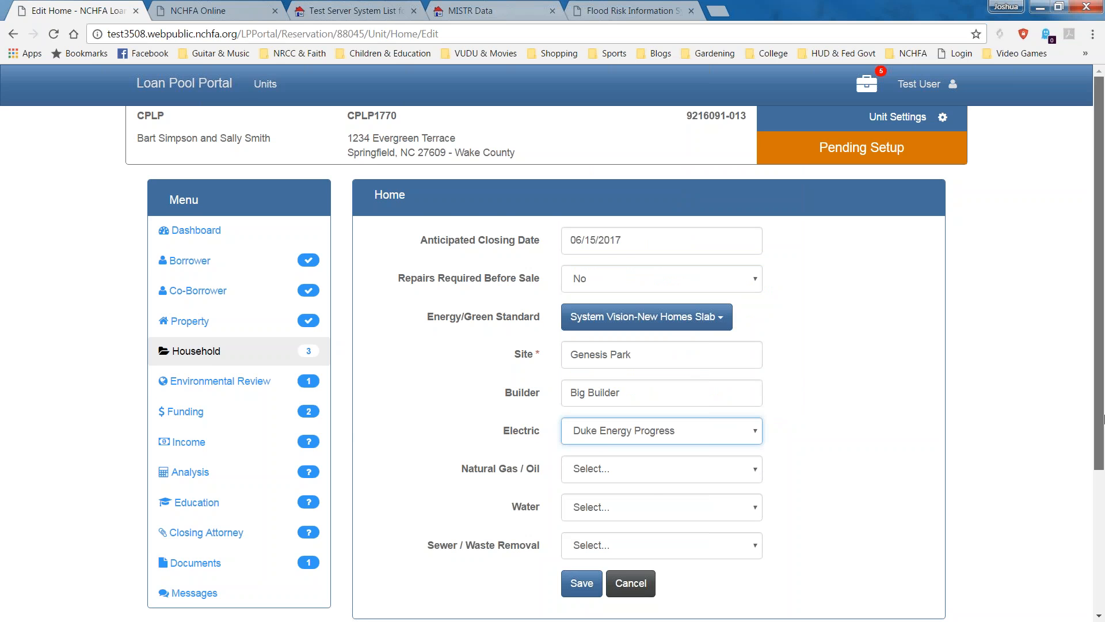
Select Piedmont Natural Gas Company, Publicly-Owned Water and Publicly-Owned Sewer, then save the home details.
{"action": "scroll", "coordinate": [640, 360], "scroll_direction": "down", "scroll_amount": 3}
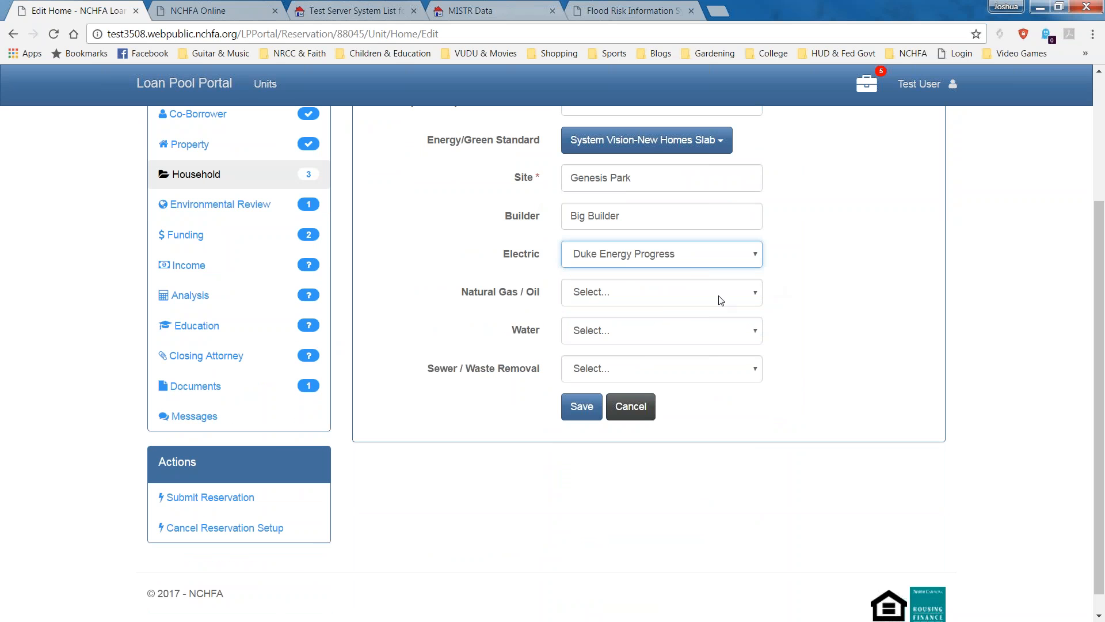
{"action": "left_click", "coordinate": [657, 291]}
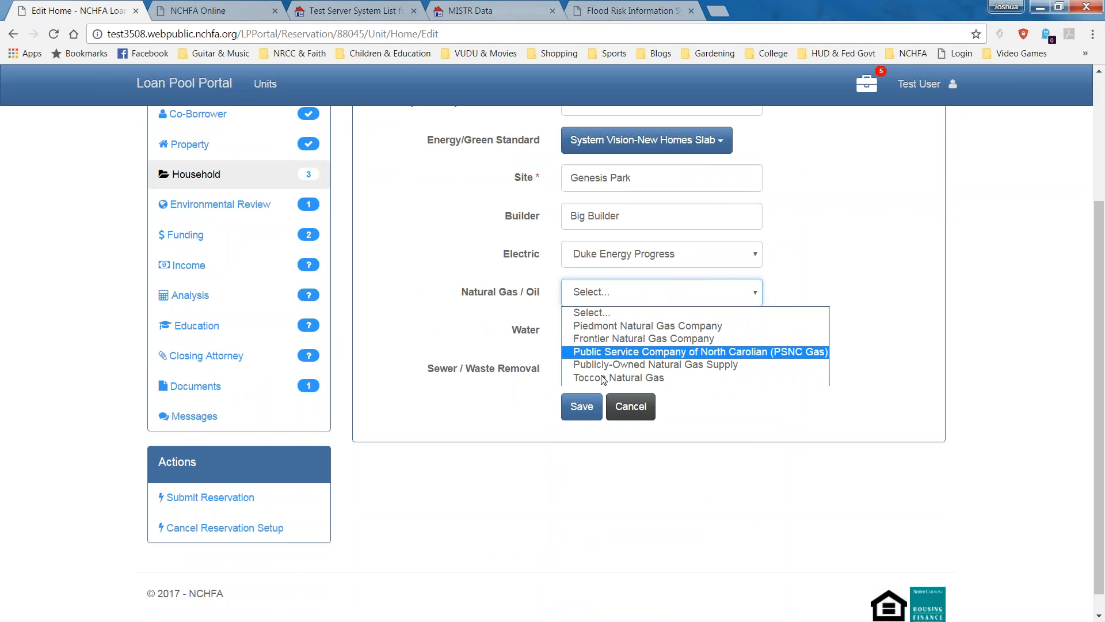
{"action": "left_click", "coordinate": [619, 330]}
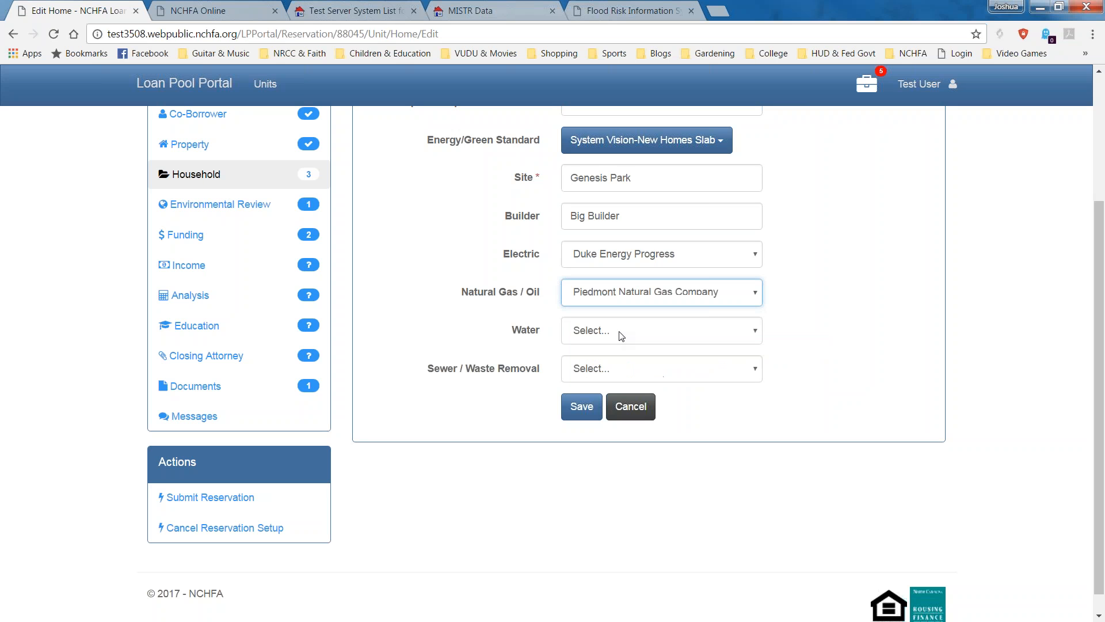
{"action": "left_click", "coordinate": [612, 340]}
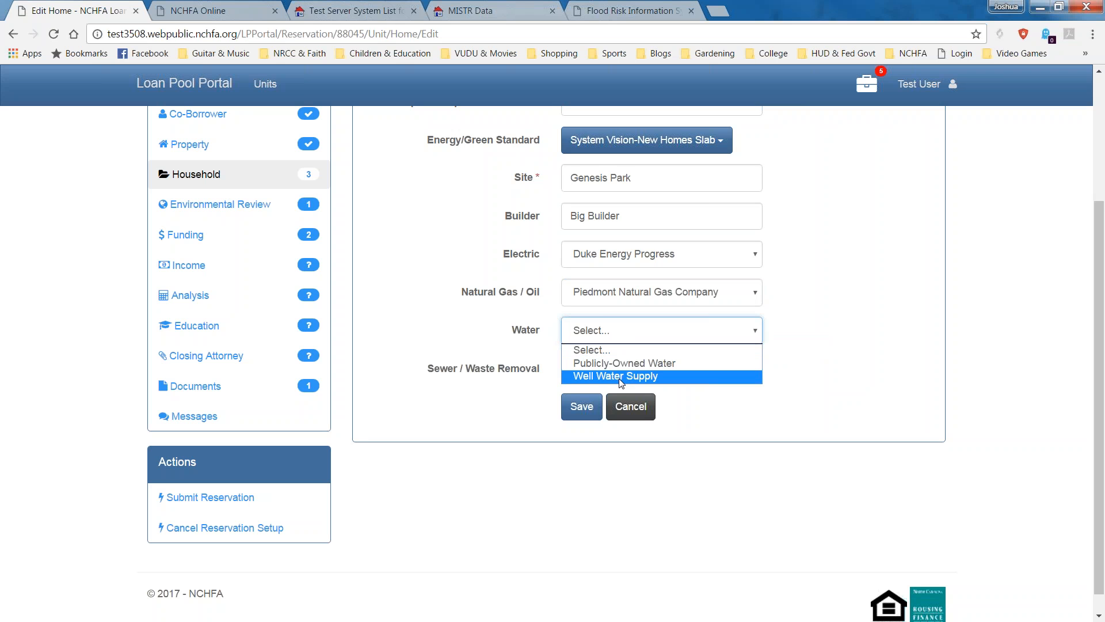
{"action": "left_click", "coordinate": [624, 362]}
{"action": "left_click", "coordinate": [627, 367]}
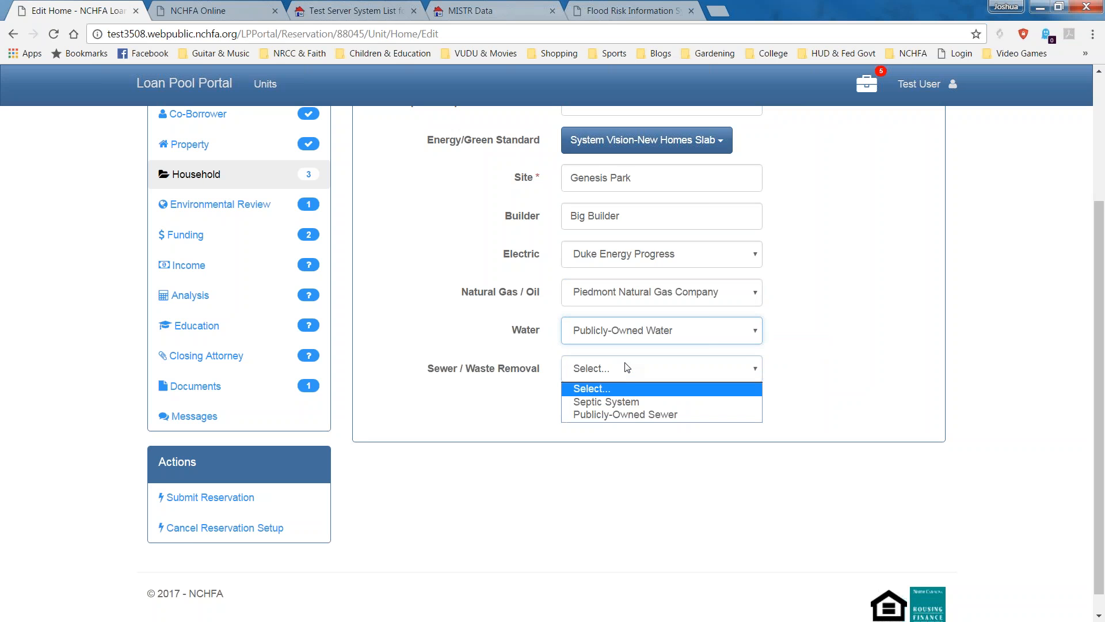
{"action": "left_click", "coordinate": [629, 415]}
{"action": "left_click", "coordinate": [581, 407]}
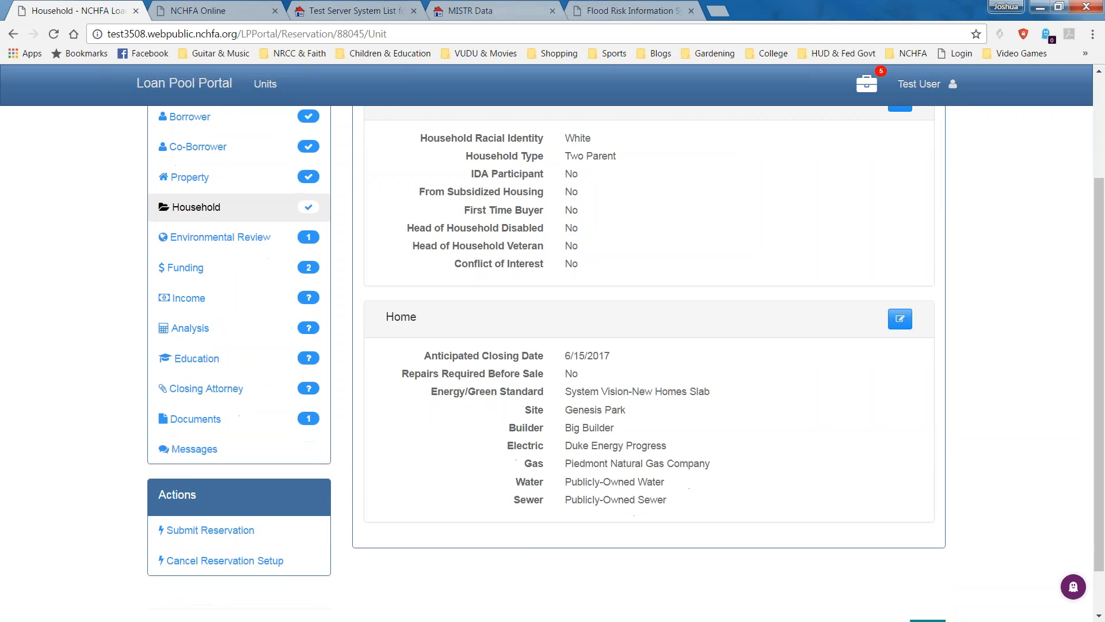
{"action": "mouse_move", "coordinate": [309, 354]}
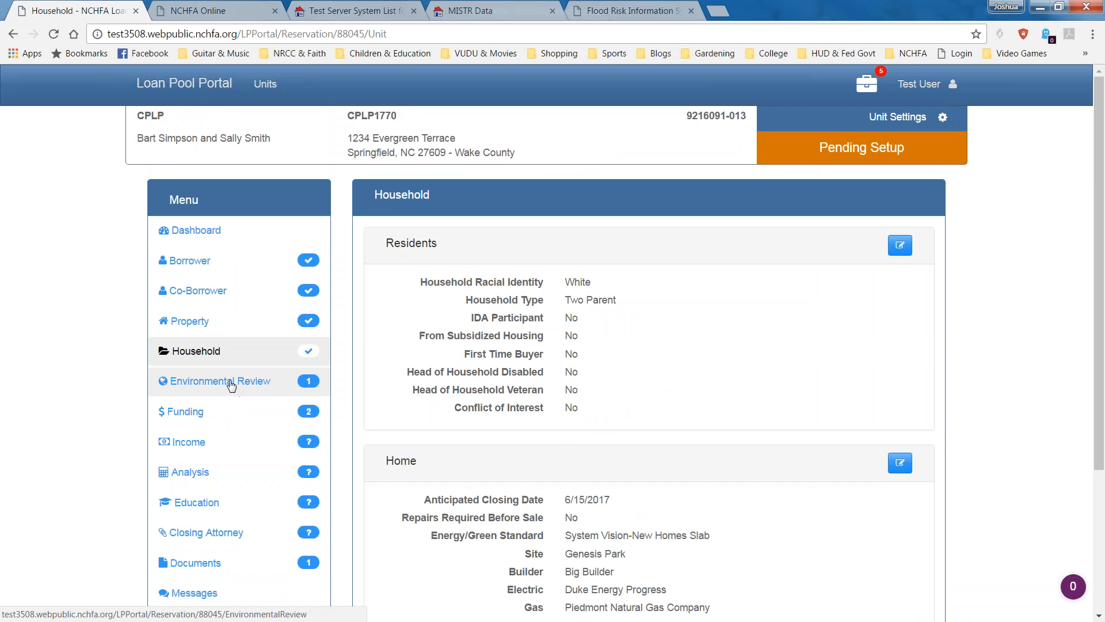
Go to Environmental Review and open its edit form showing the flood-hazard and coastal-barrier questions.
{"action": "left_click", "coordinate": [231, 382]}
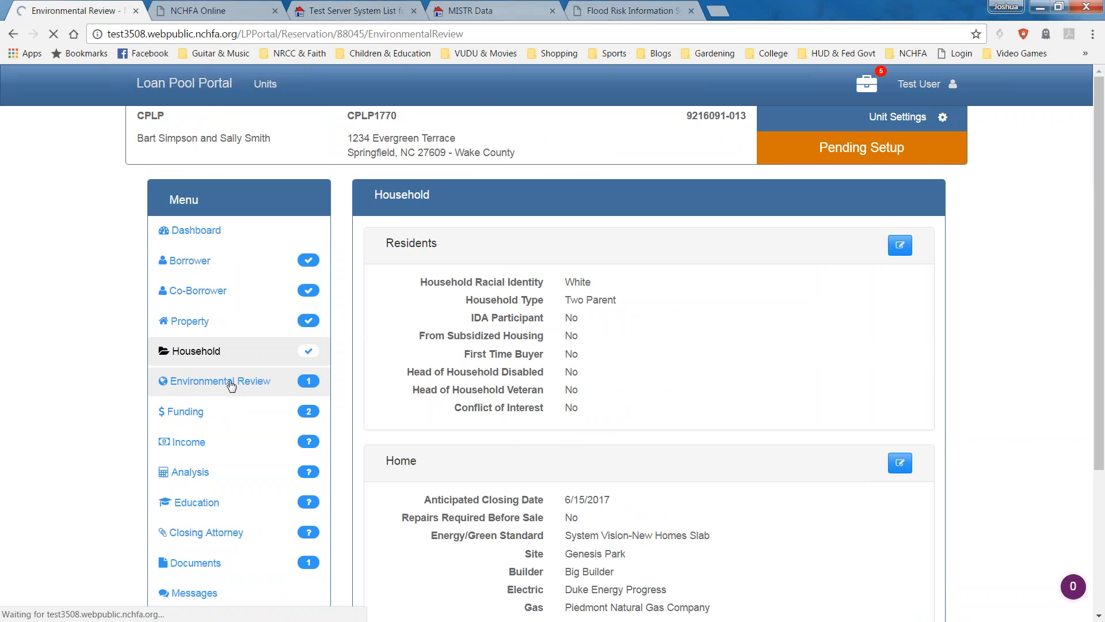
{"action": "scroll", "coordinate": [312, 356], "scroll_direction": "down", "scroll_amount": 2}
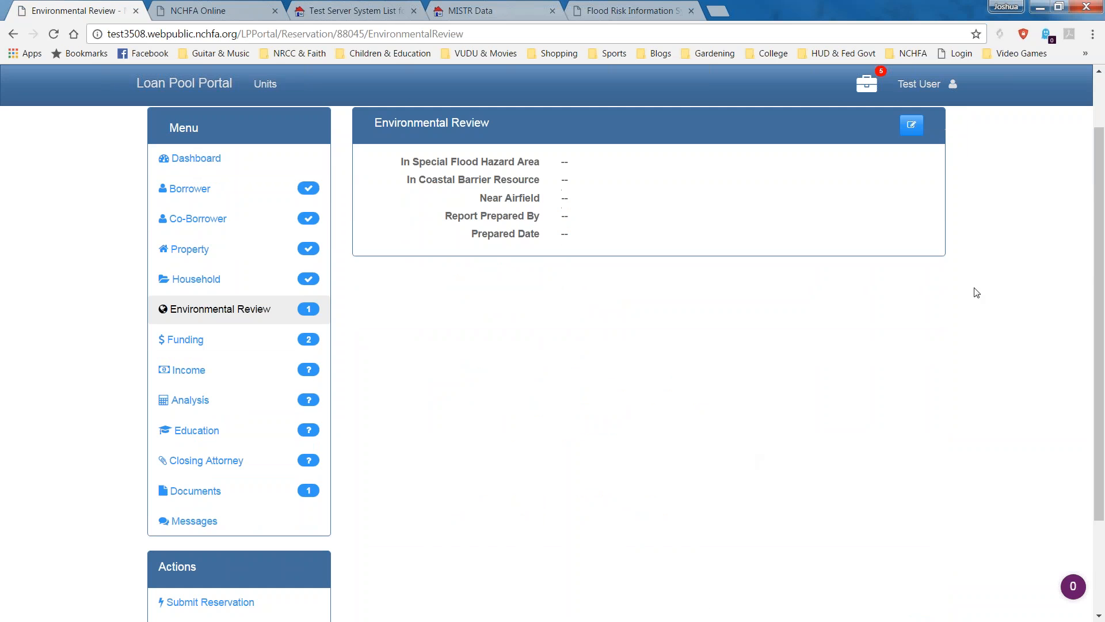
{"action": "left_click", "coordinate": [912, 125]}
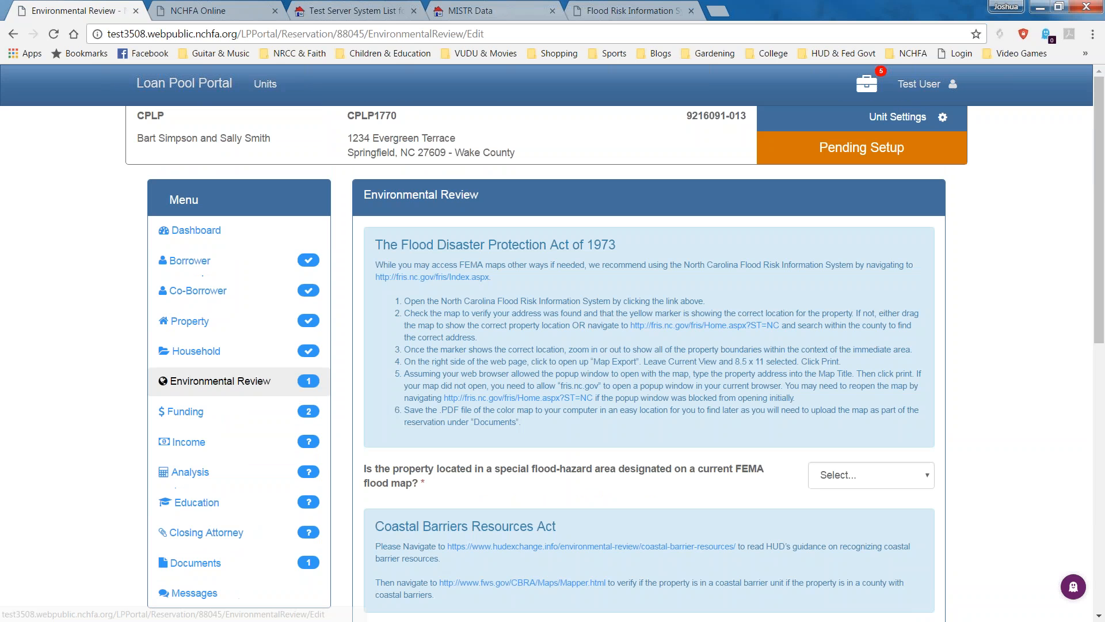
{"action": "scroll", "coordinate": [945, 266], "scroll_direction": "down", "scroll_amount": 2}
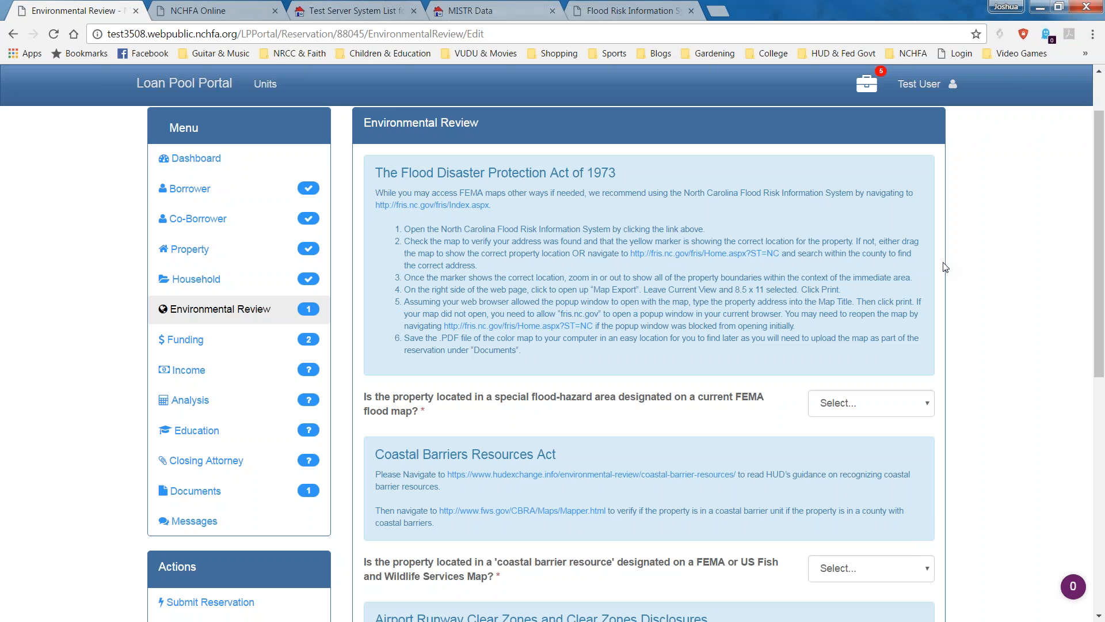
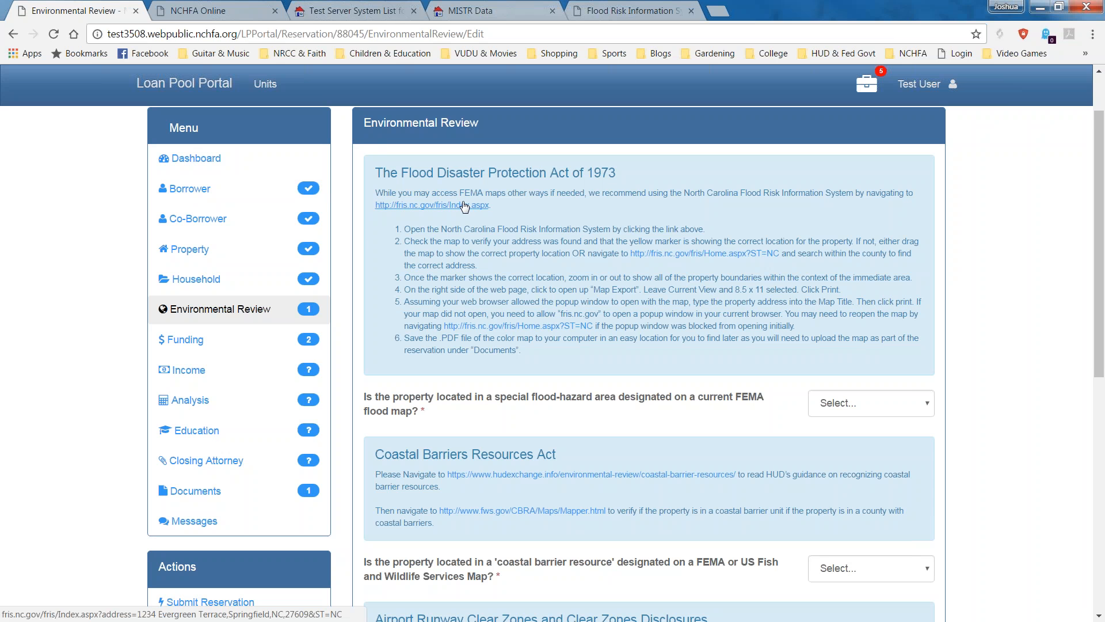
Follow the fris.nc.gov link in the Flood Disaster Protection Act section to map the property.
{"action": "left_click_drag", "start_coordinate": [494, 205], "coordinate": [375, 206]}
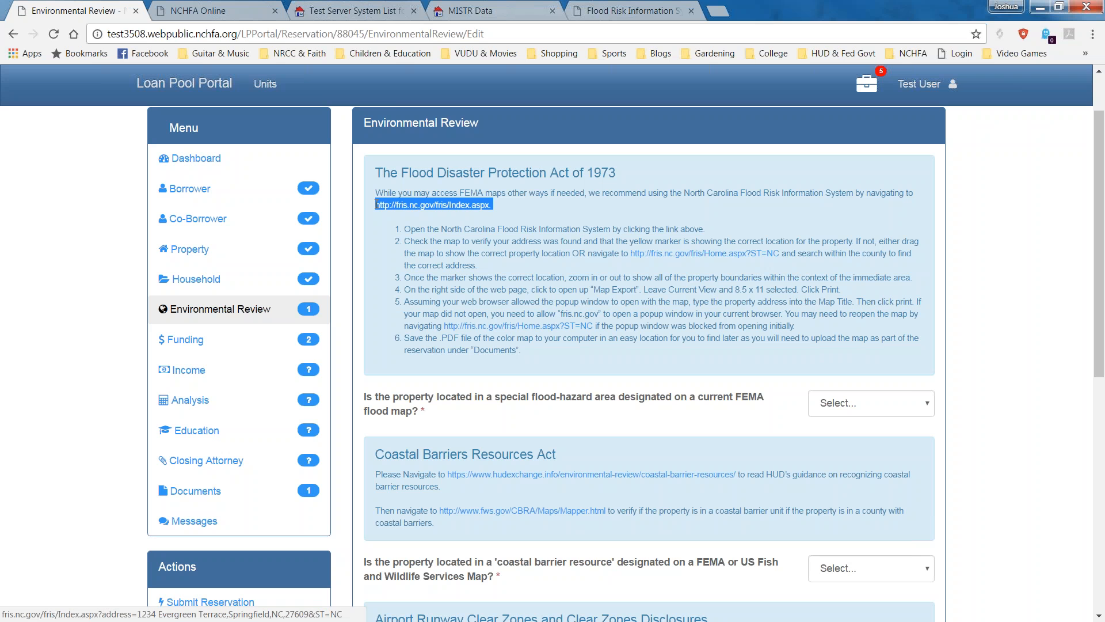
{"action": "left_click", "coordinate": [424, 210]}
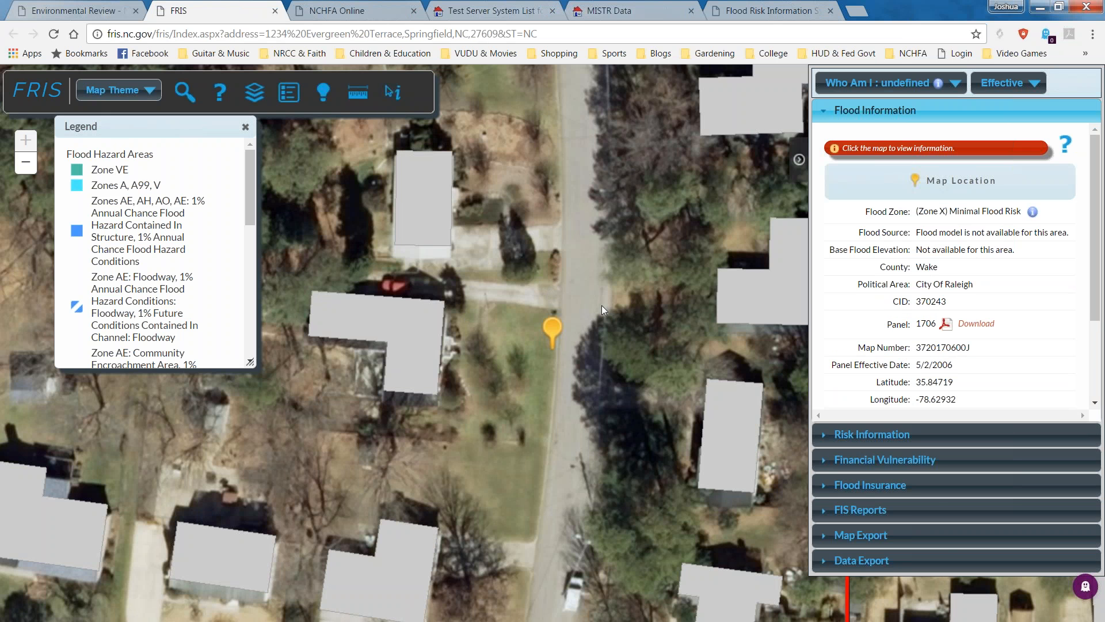
Zoom and pan the FRIS map around the property pin to confirm its Zone X flood risk.
{"action": "scroll", "coordinate": [557, 306], "scroll_direction": "down", "scroll_amount": 1}
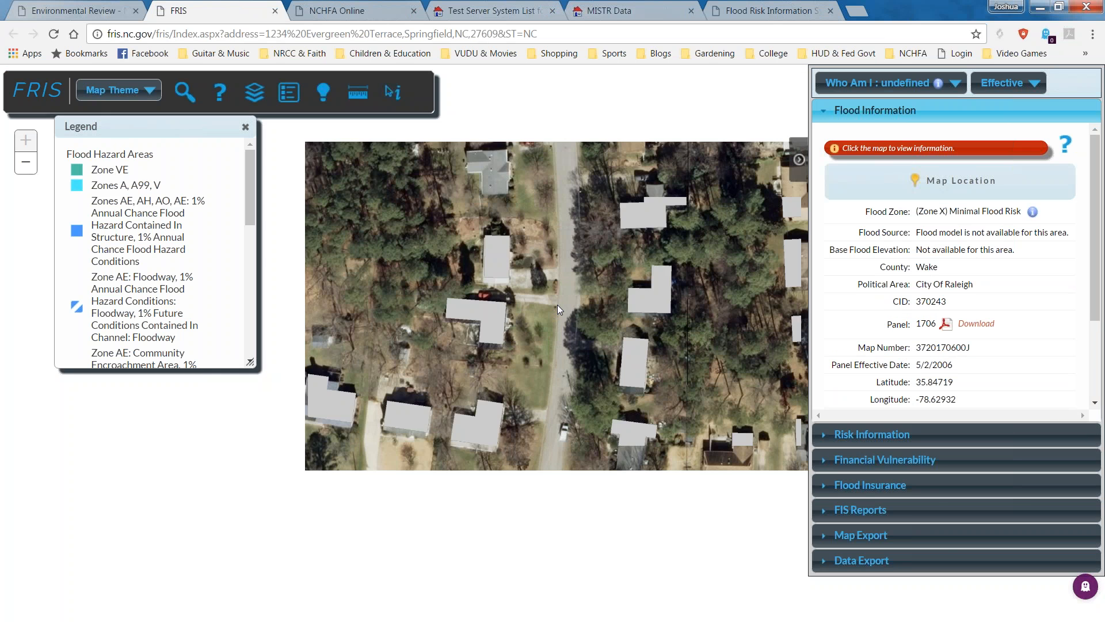
{"action": "scroll", "coordinate": [557, 306], "scroll_direction": "down", "scroll_amount": 1}
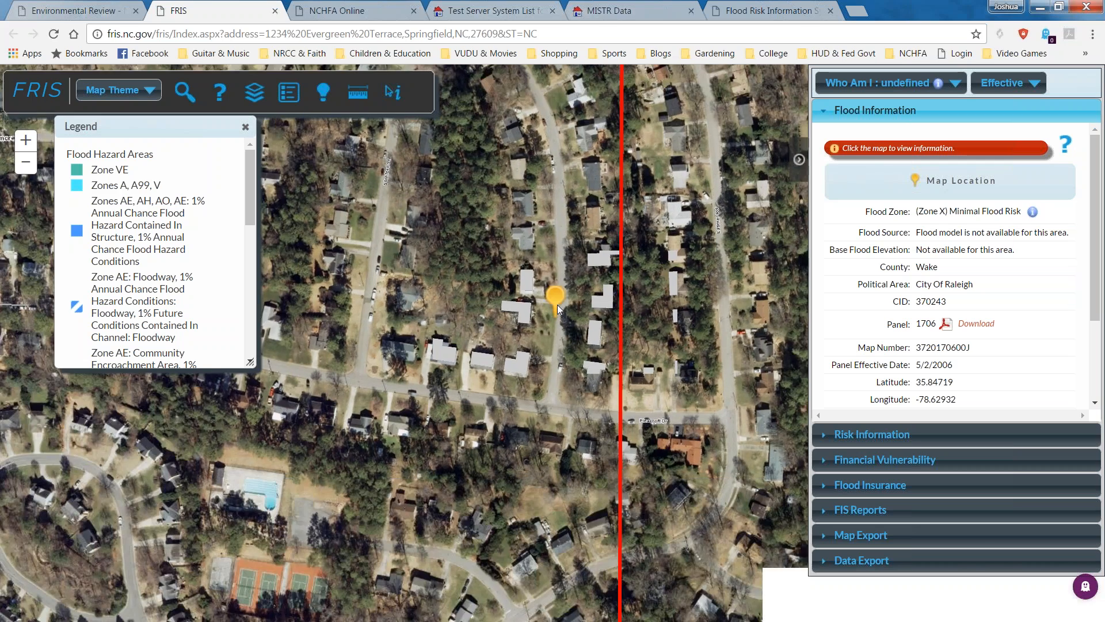
{"action": "scroll", "coordinate": [557, 305], "scroll_direction": "down", "scroll_amount": 1}
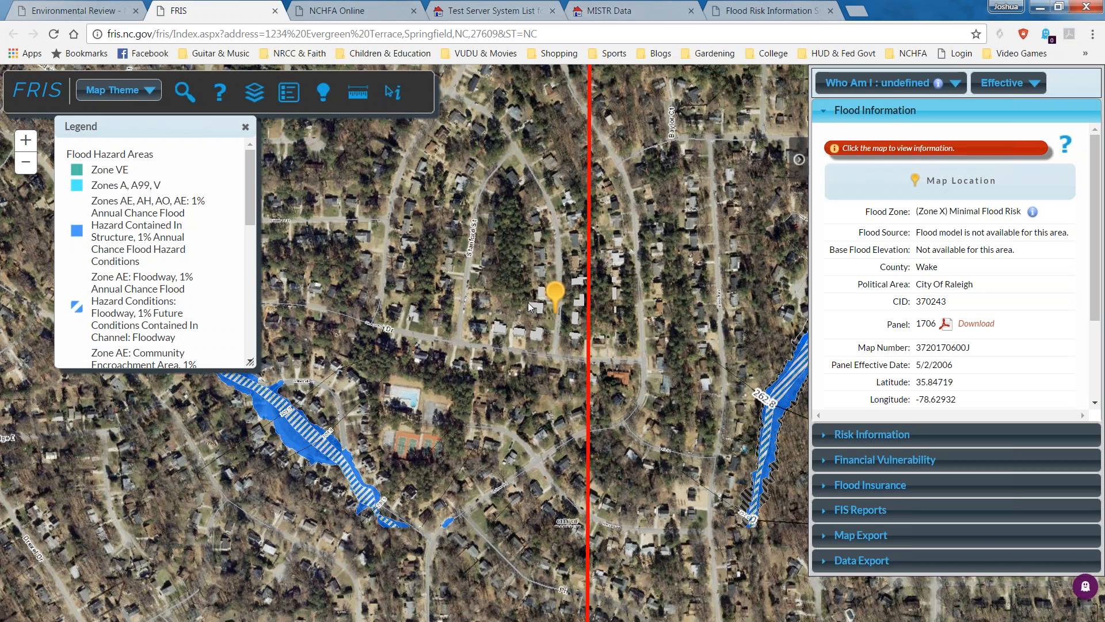
{"action": "left_click_drag", "start_coordinate": [528, 303], "coordinate": [436, 385]}
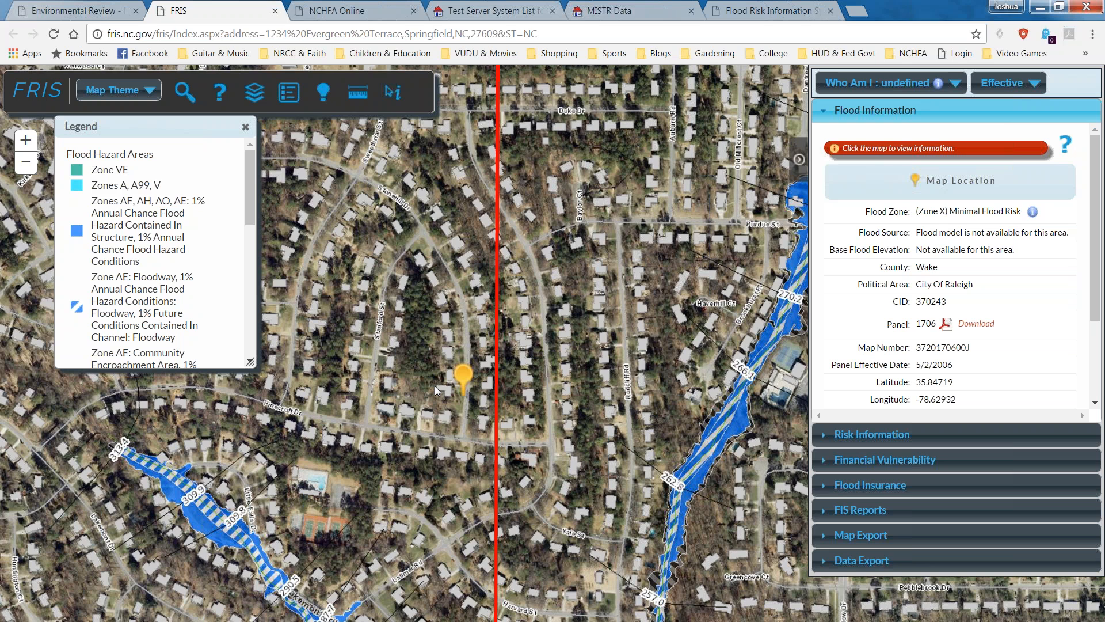
{"action": "scroll", "coordinate": [434, 386], "scroll_direction": "up", "scroll_amount": 3}
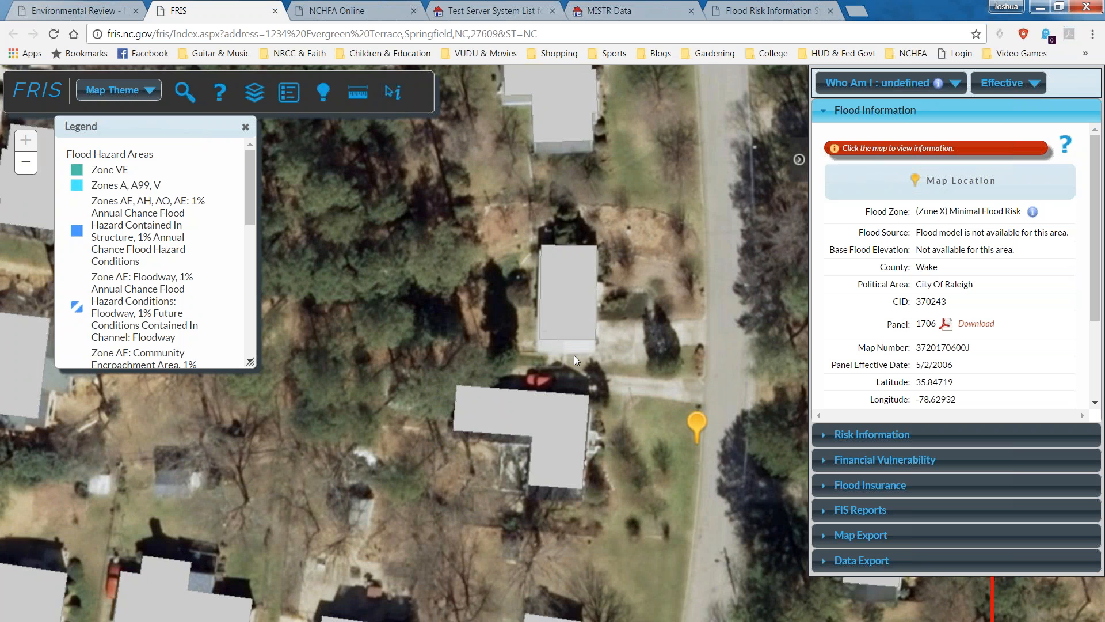
{"action": "left_click_drag", "start_coordinate": [574, 354], "coordinate": [454, 252]}
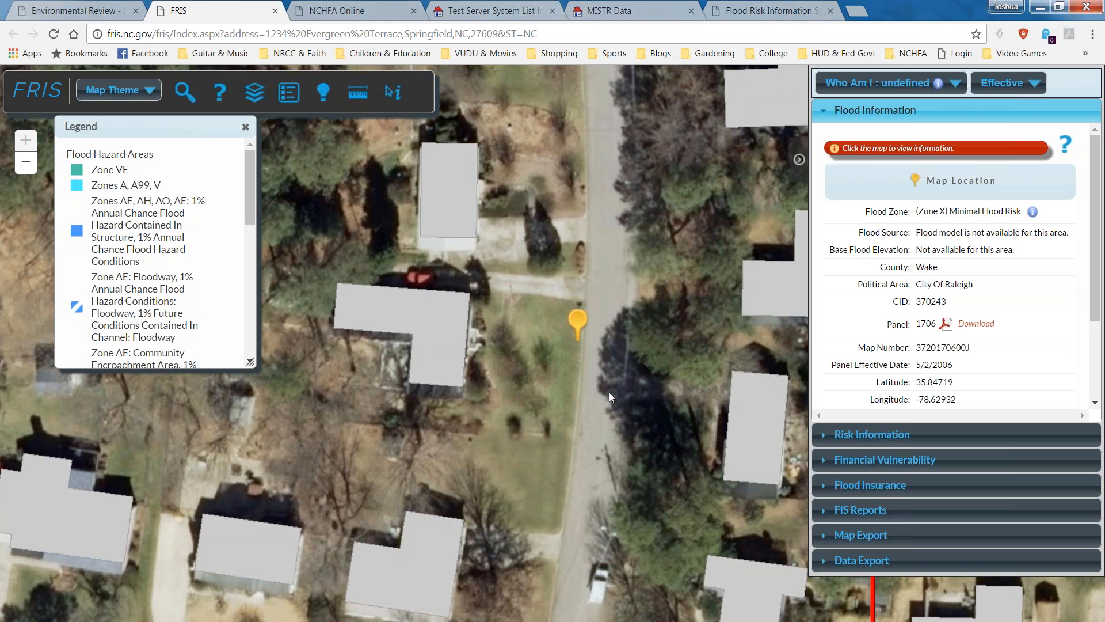
{"action": "scroll", "coordinate": [587, 393], "scroll_direction": "down", "scroll_amount": 3}
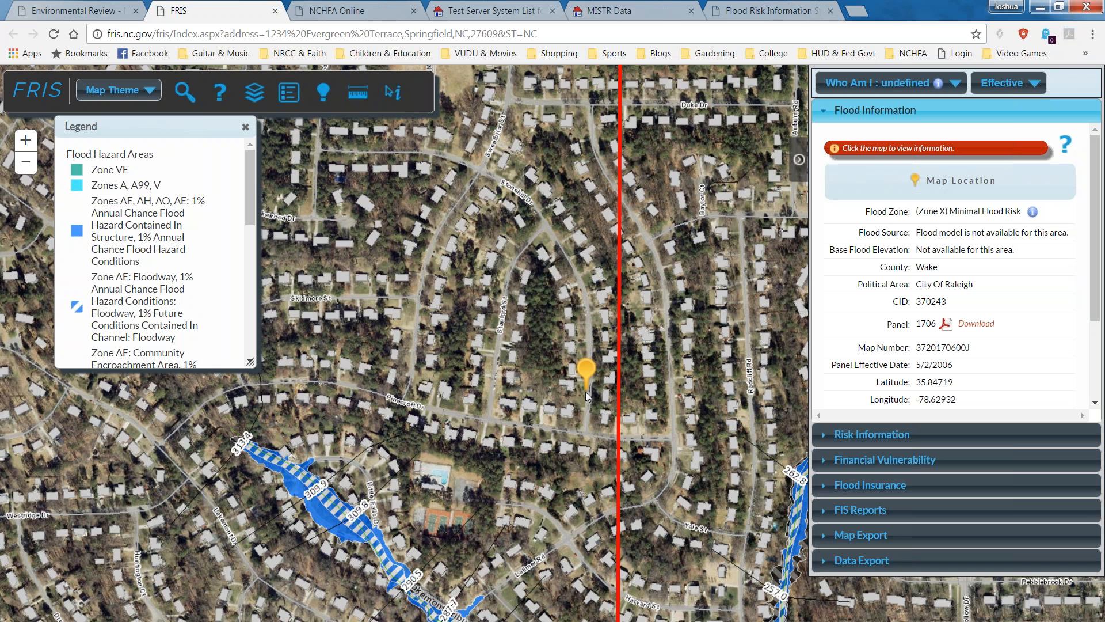
Pan around the neighbourhood to view nearby flood hazard areas, then open a new browser tab.
{"action": "left_click_drag", "start_coordinate": [588, 448], "coordinate": [568, 384]}
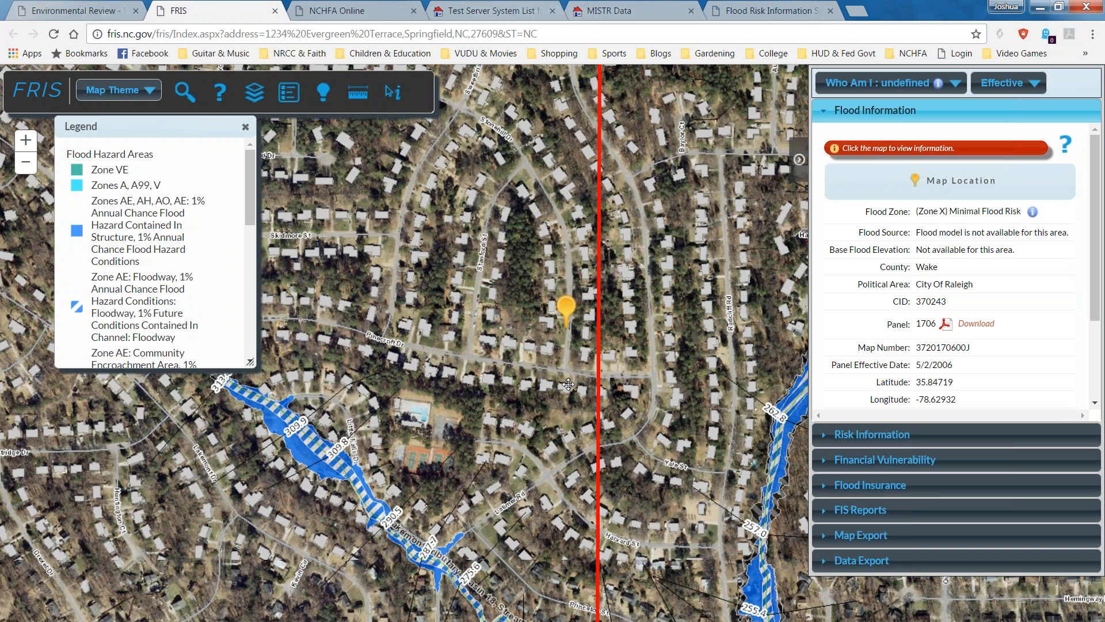
{"action": "left_click_drag", "start_coordinate": [353, 509], "coordinate": [533, 391]}
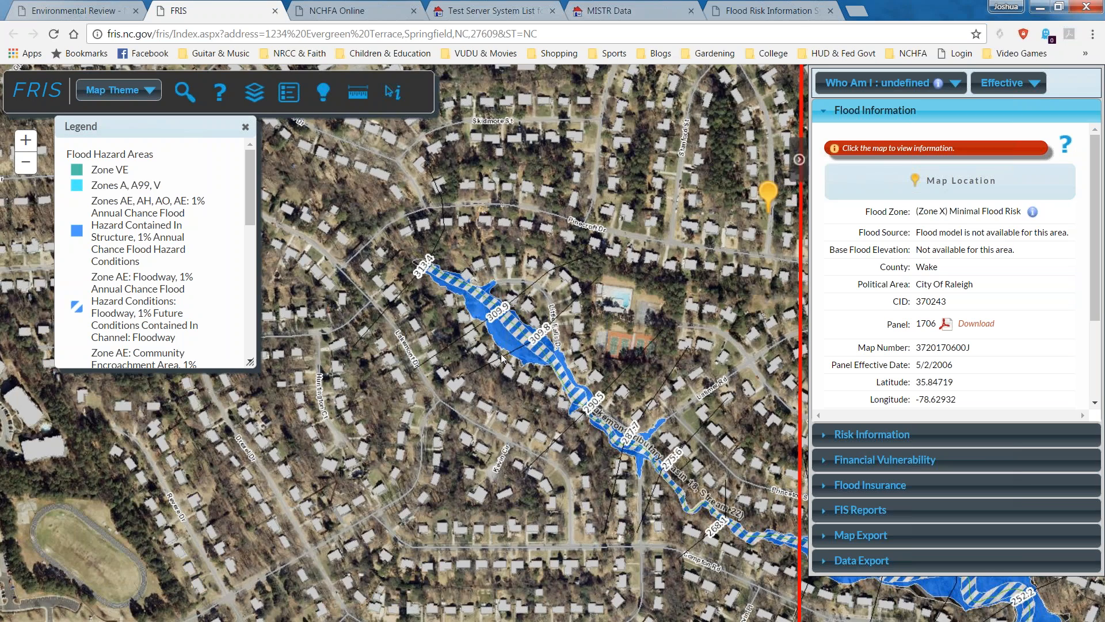
{"action": "scroll", "coordinate": [499, 358], "scroll_direction": "up", "scroll_amount": 1}
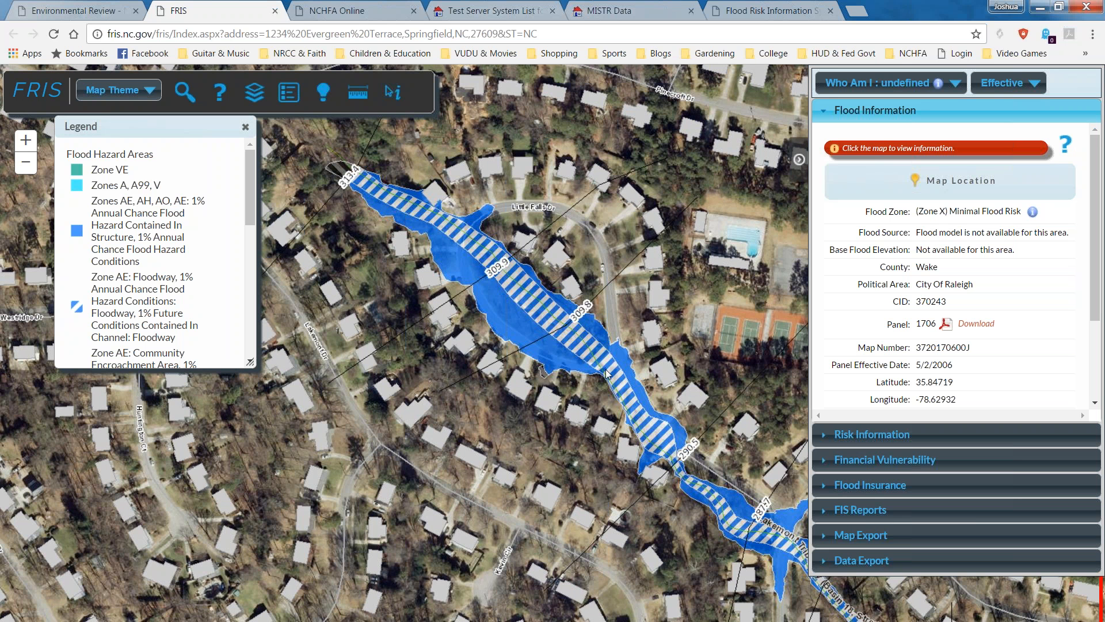
{"action": "scroll", "coordinate": [645, 330], "scroll_direction": "down", "scroll_amount": 1}
{"action": "left_click_drag", "start_coordinate": [693, 293], "coordinate": [475, 437]}
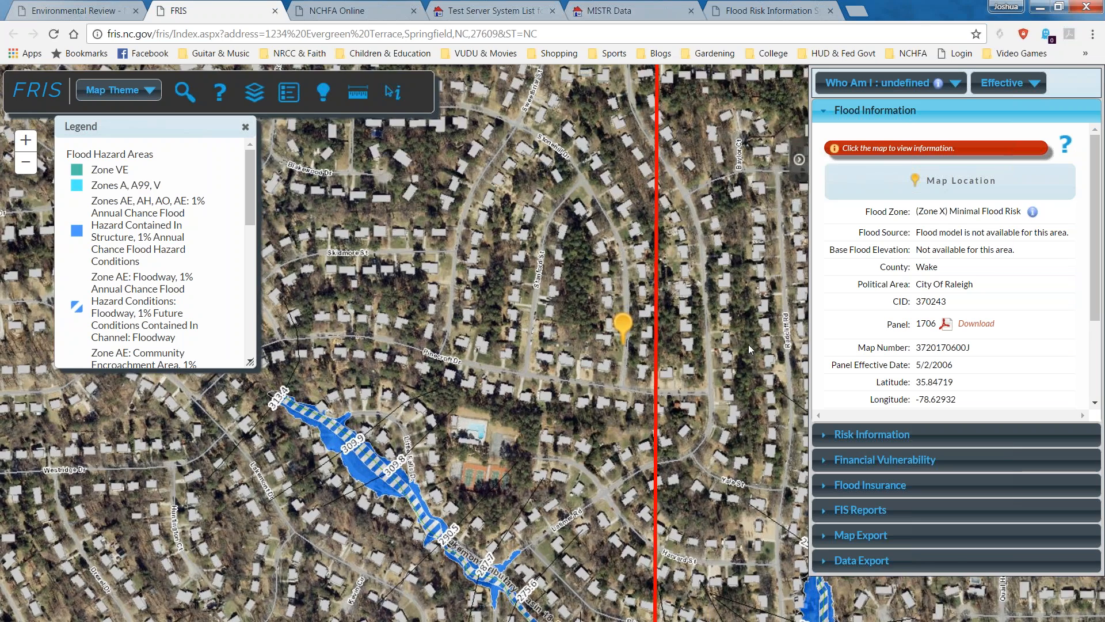
{"action": "left_click_drag", "start_coordinate": [748, 344], "coordinate": [647, 479]}
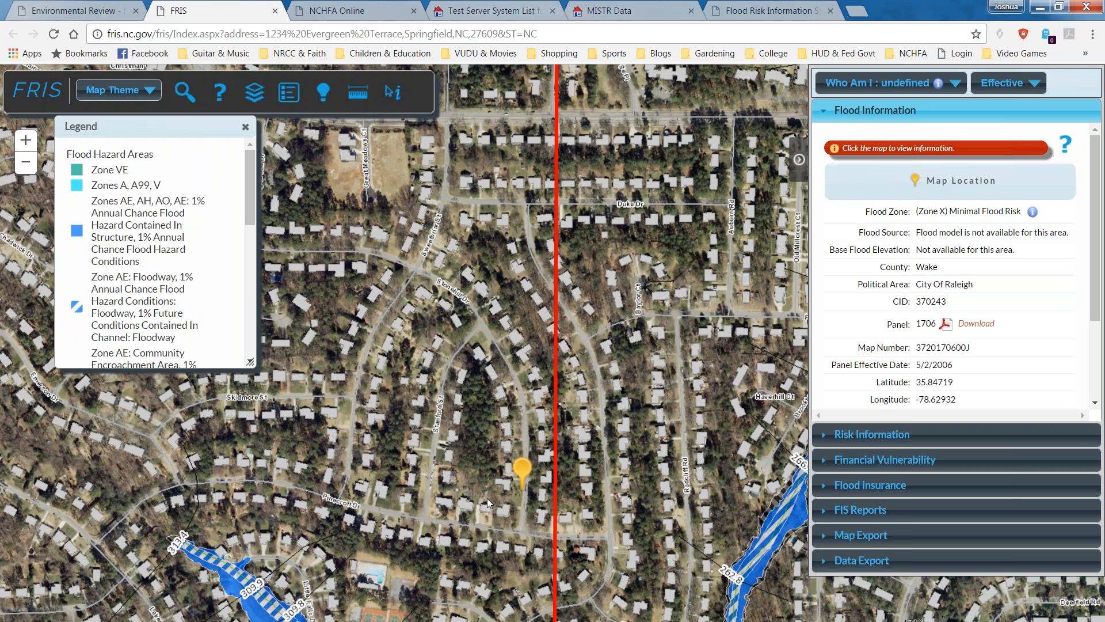
{"action": "left_click_drag", "start_coordinate": [694, 330], "coordinate": [660, 356]}
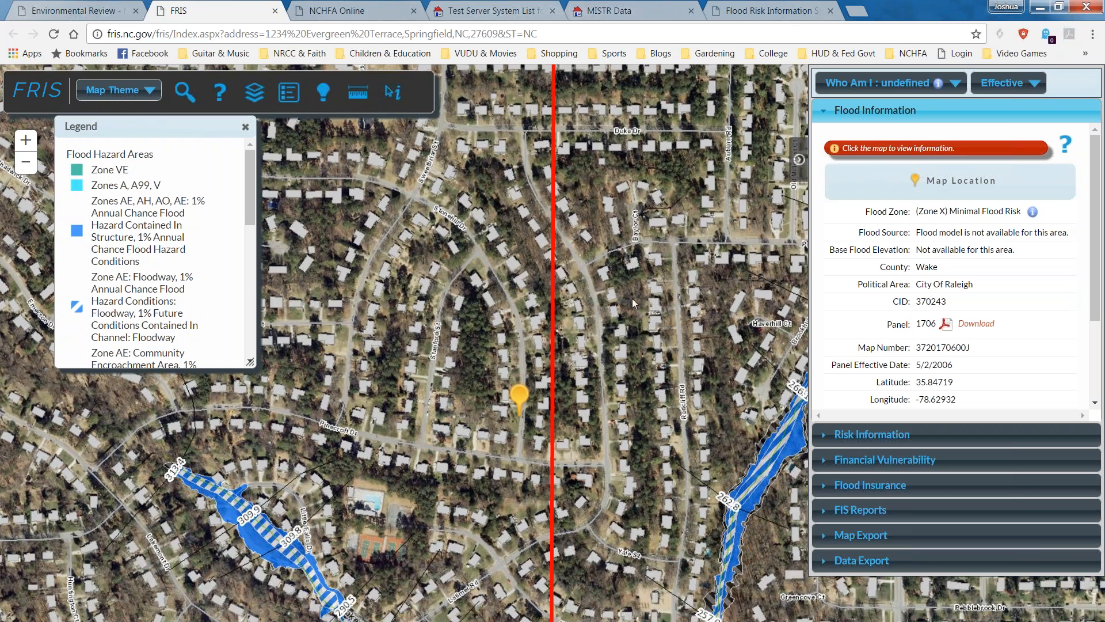
{"action": "left_click_drag", "start_coordinate": [632, 299], "coordinate": [585, 384]}
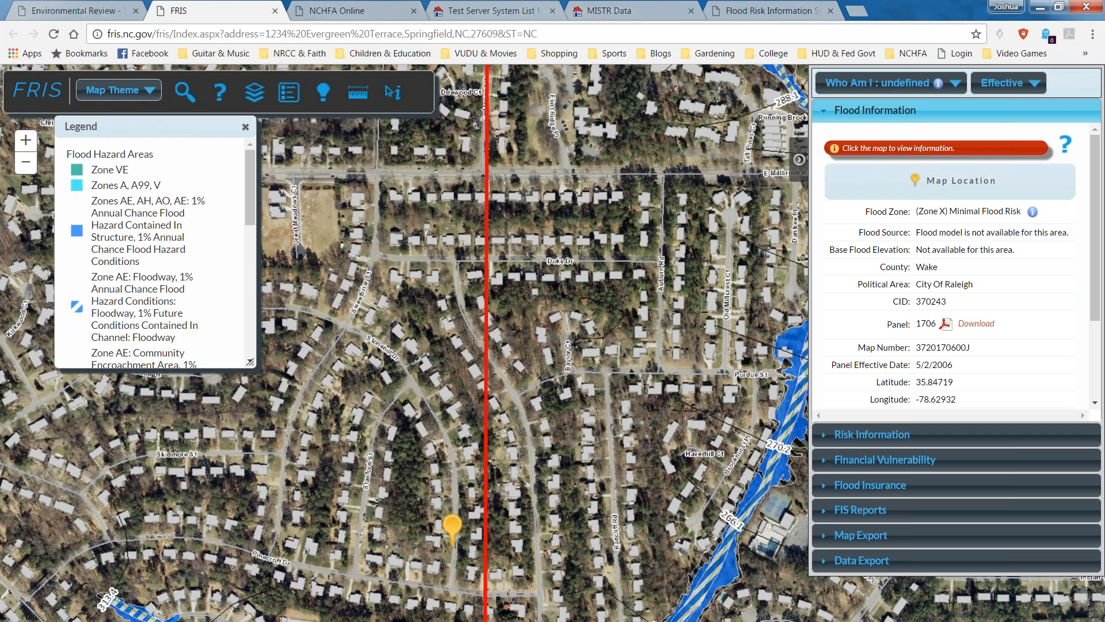
{"action": "left_click", "coordinate": [857, 11]}
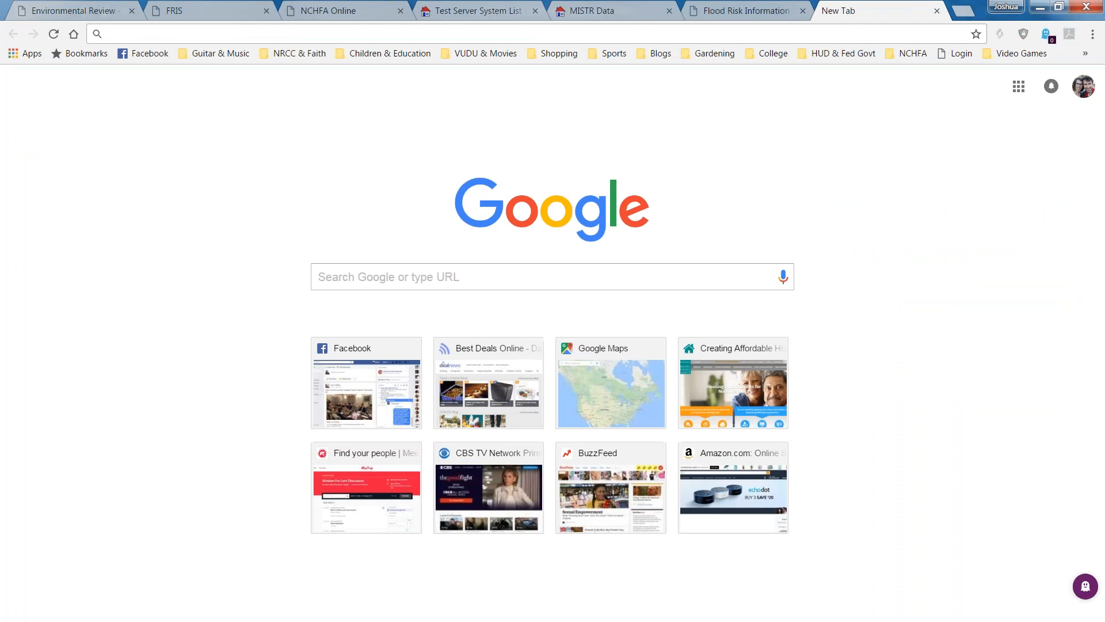
Load Google Maps and search for 'foxwood drive and old lead mine road raleigh'.
{"action": "type", "text": "ma"}
{"action": "key", "text": "Return"}
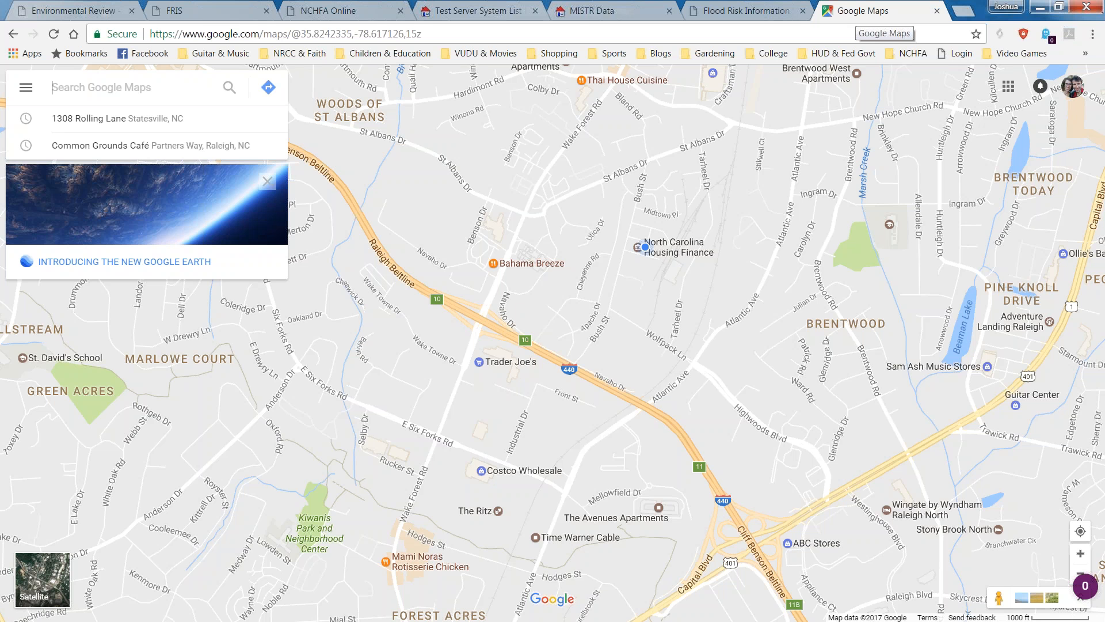
{"action": "type", "text": "fo"}
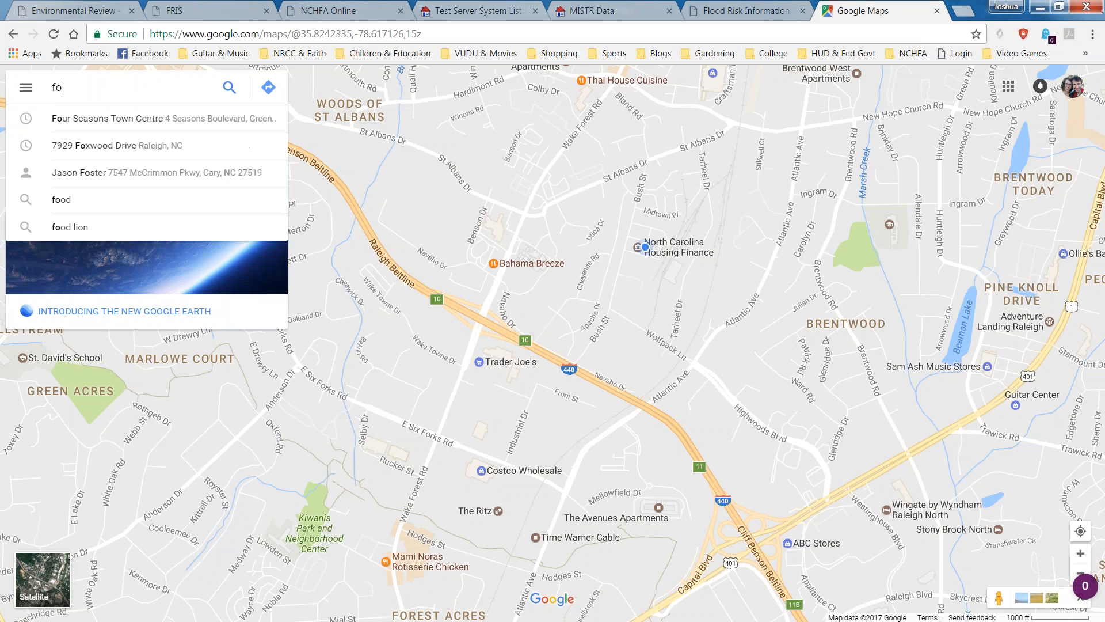
{"action": "type", "text": "xwood drive a"}
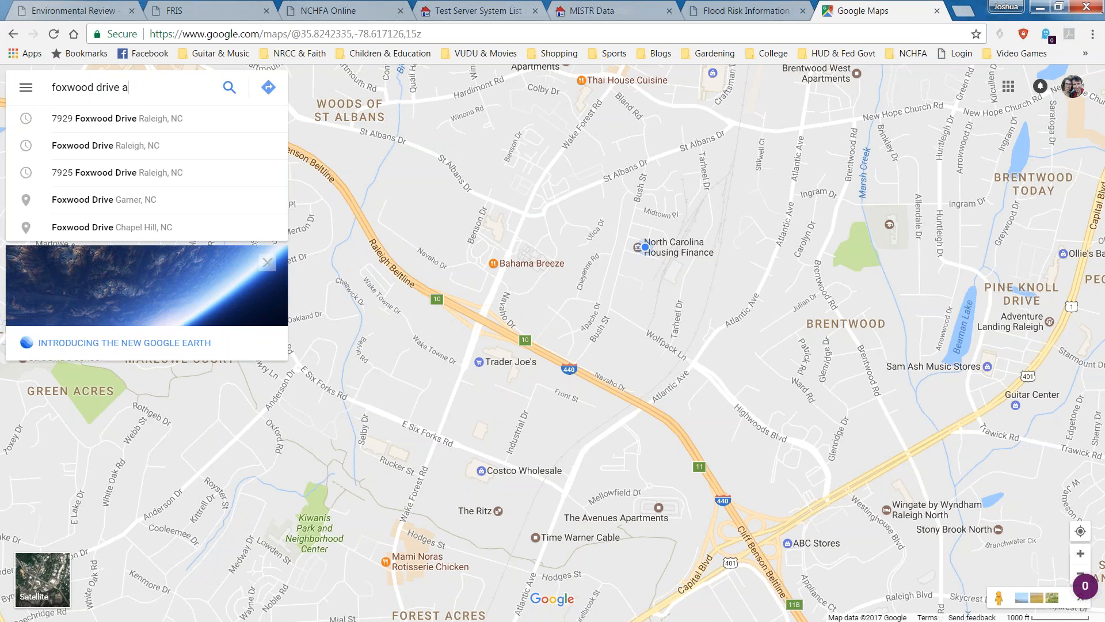
{"action": "type", "text": "nd old "}
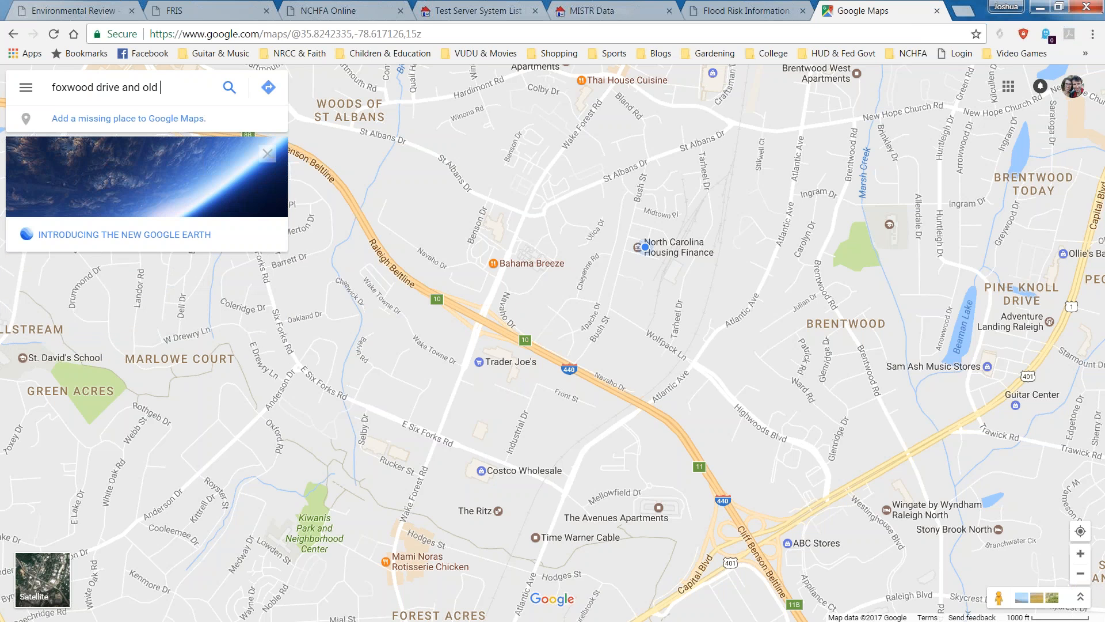
{"action": "type", "text": "lead mine road ra"}
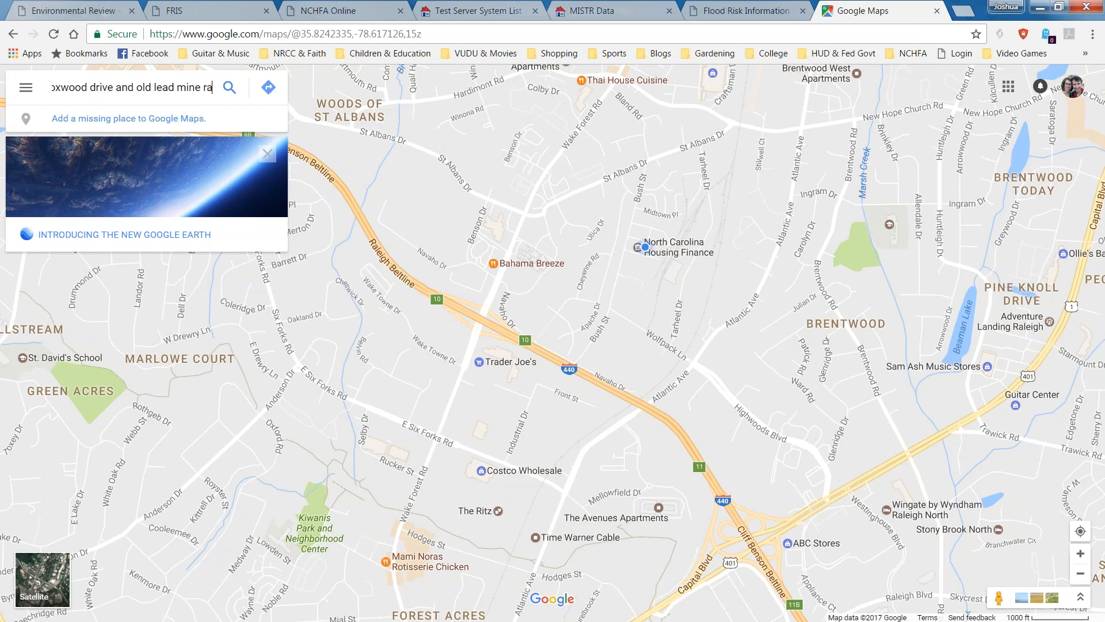
{"action": "type", "text": "leigh"}
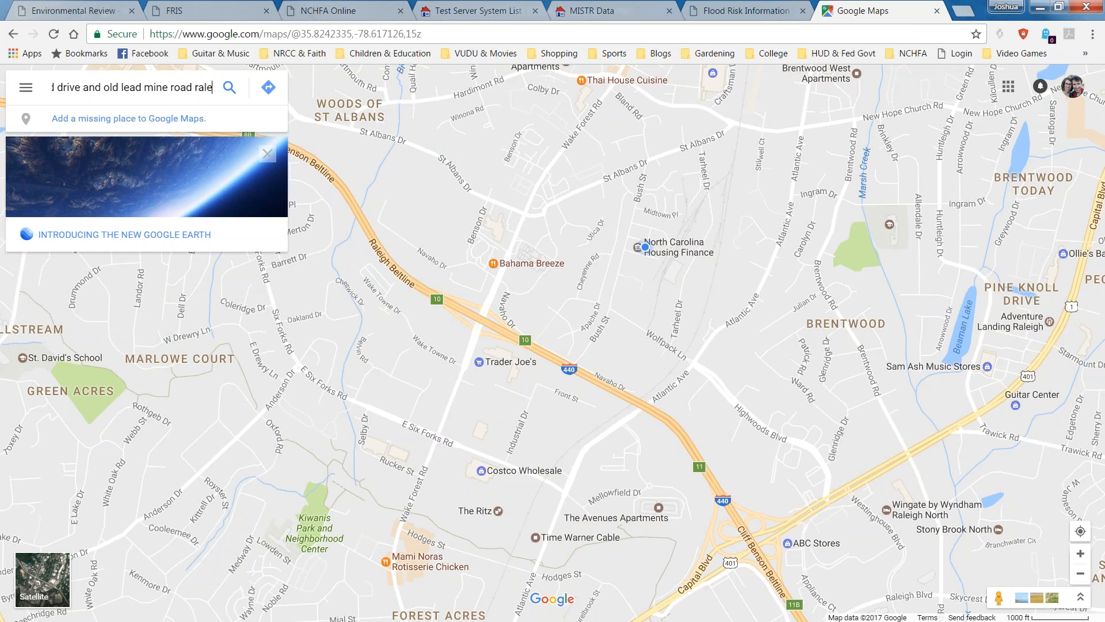
{"action": "key", "text": "Return"}
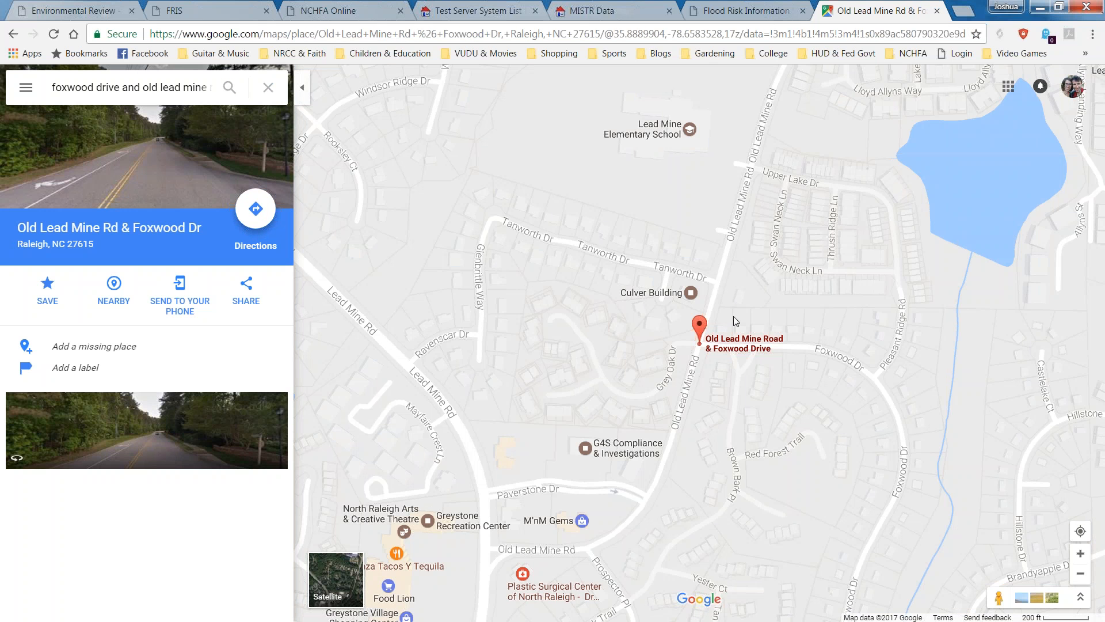
Pan to Greystone Village Shopping Center, open Food Lion's details and select its street address.
{"action": "mouse_move", "coordinate": [743, 348]}
{"action": "left_click_drag", "start_coordinate": [849, 382], "coordinate": [701, 363]}
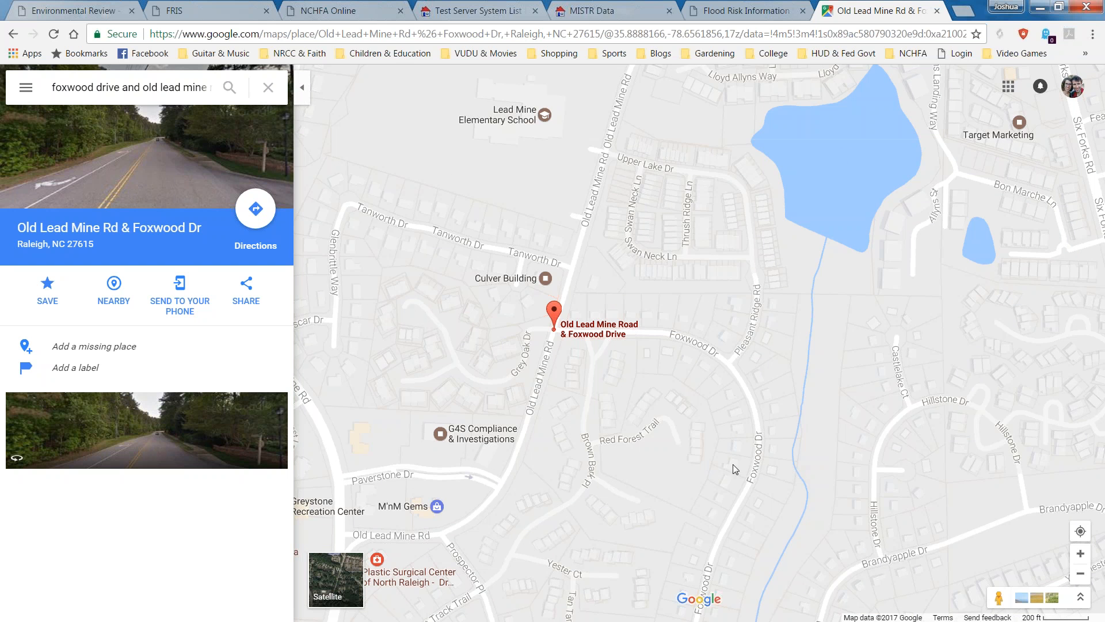
{"action": "left_click_drag", "start_coordinate": [736, 466], "coordinate": [735, 466]}
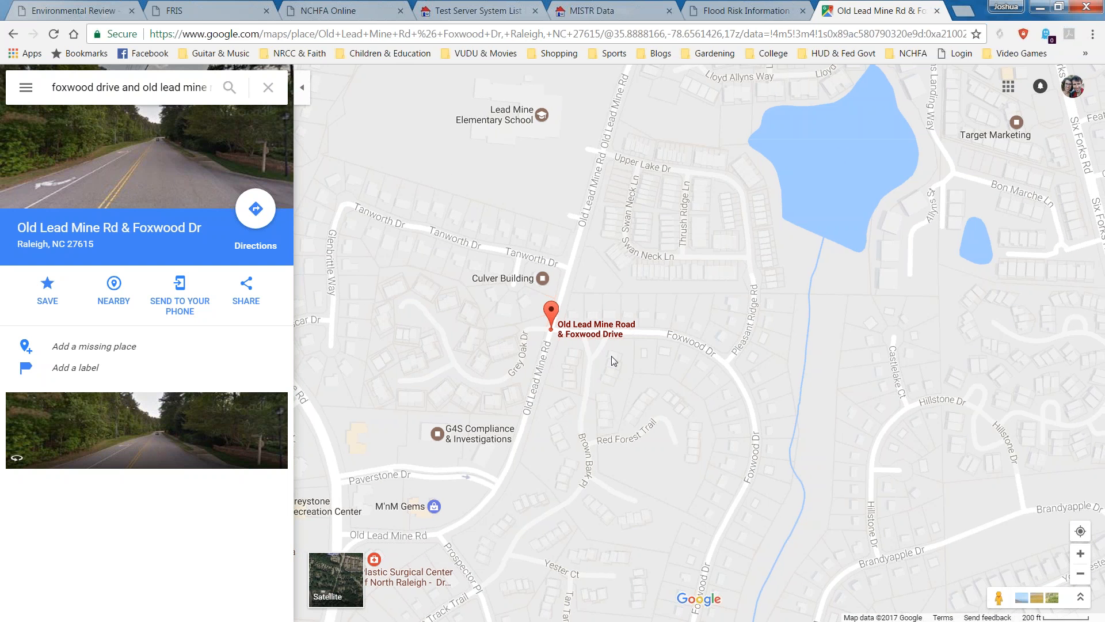
{"action": "left_click_drag", "start_coordinate": [575, 321], "coordinate": [637, 318]}
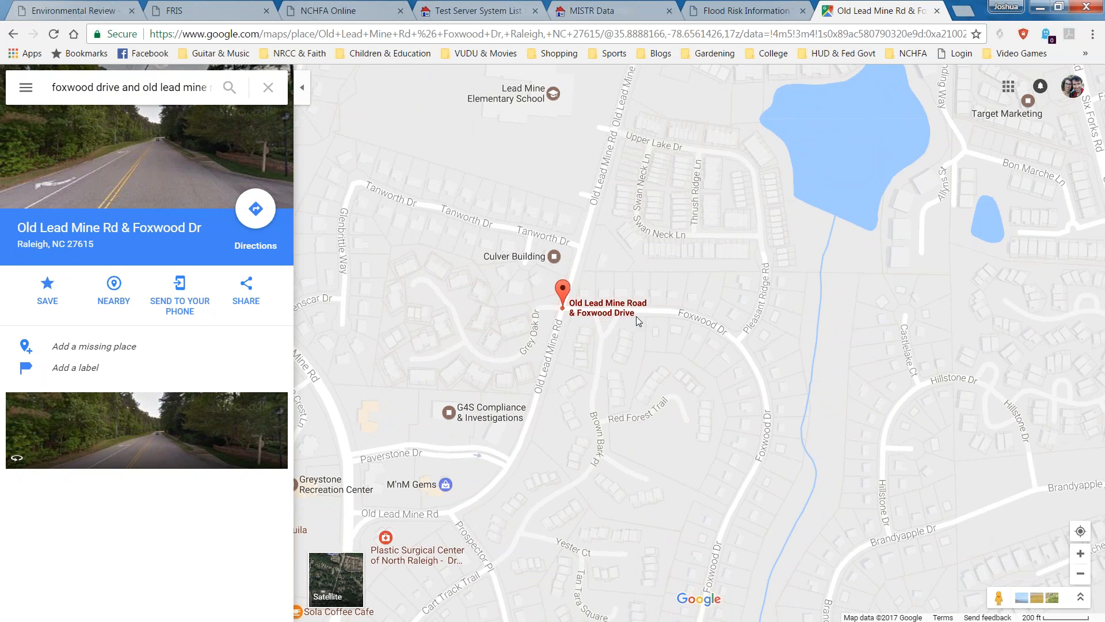
{"action": "scroll", "coordinate": [624, 333], "scroll_direction": "up", "scroll_amount": 1}
{"action": "left_click_drag", "start_coordinate": [423, 504], "coordinate": [784, 490]}
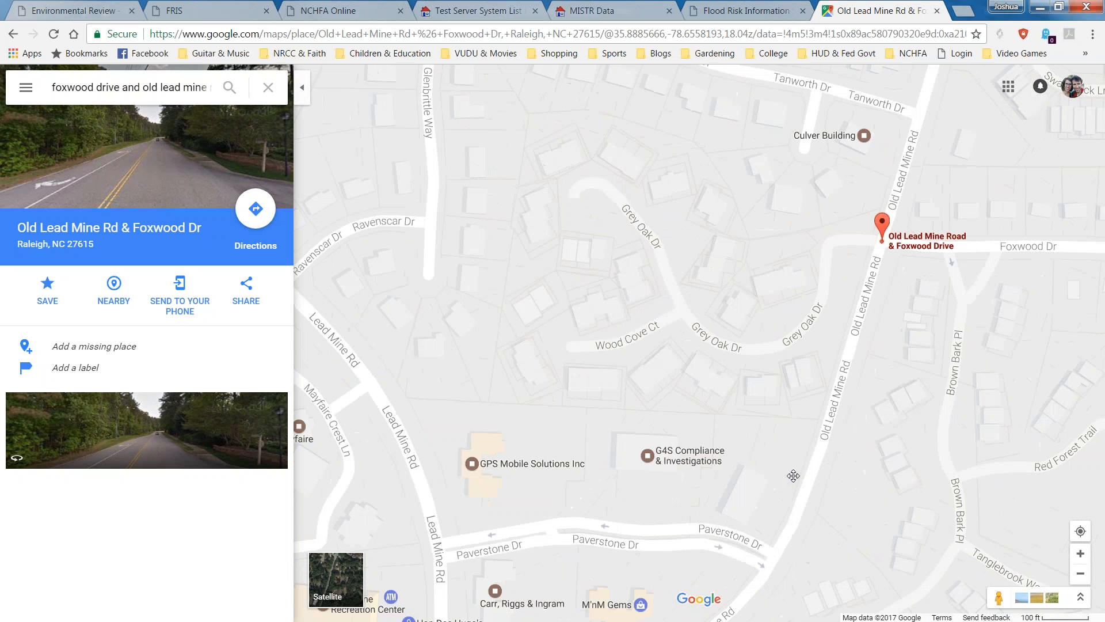
{"action": "left_click_drag", "start_coordinate": [510, 380], "coordinate": [743, 144]}
{"action": "left_click", "coordinate": [472, 506]}
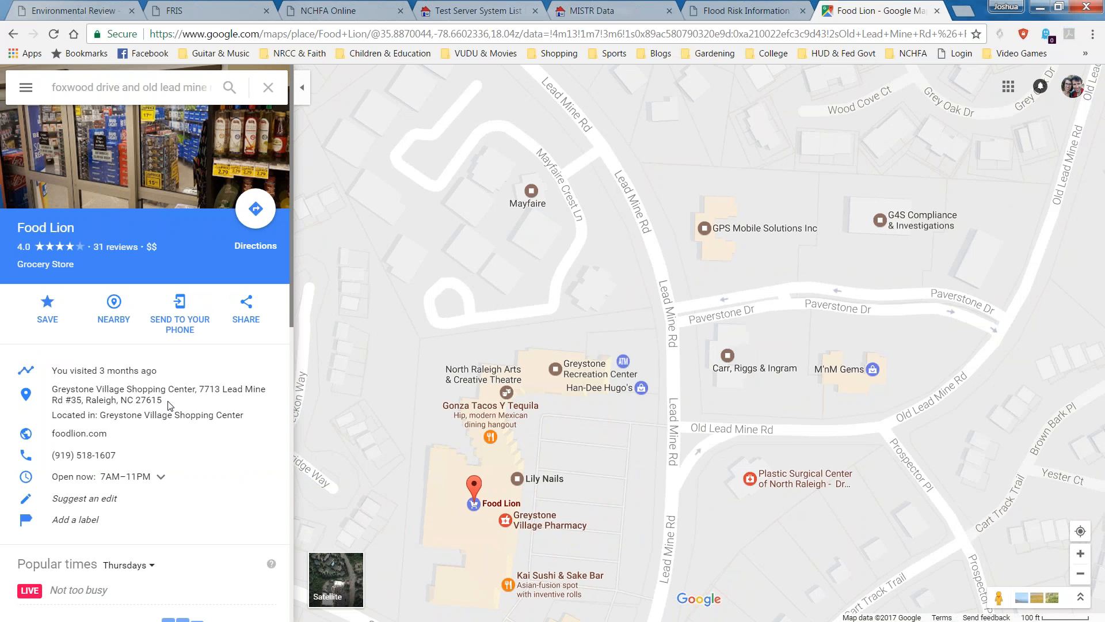
{"action": "left_click_drag", "start_coordinate": [163, 402], "coordinate": [199, 392]}
{"action": "key", "text": "ctrl+c"}
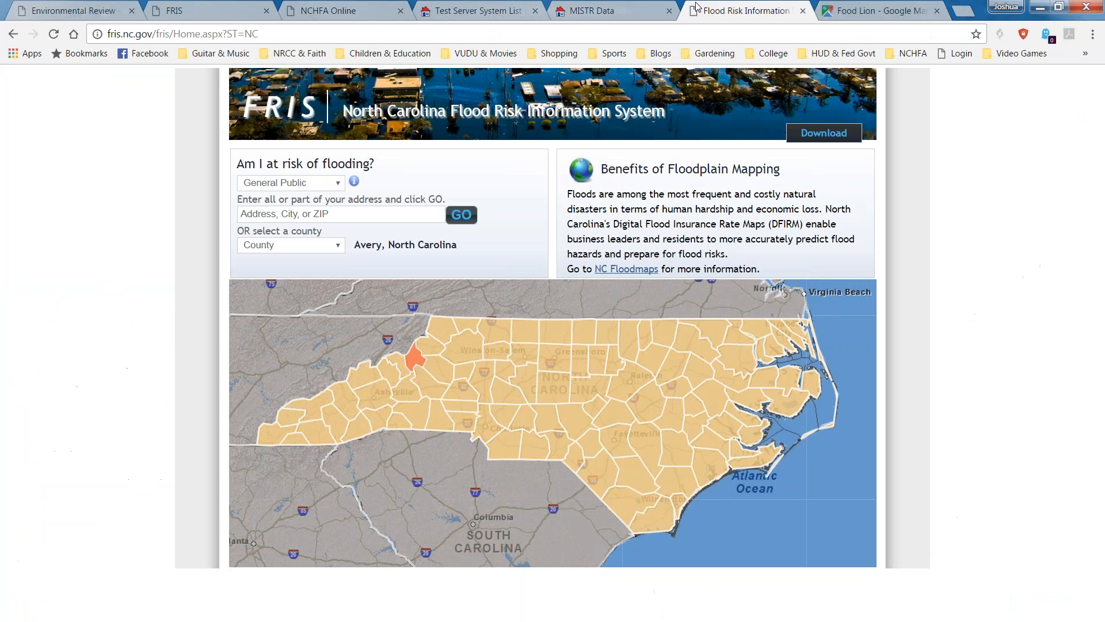
Paste the address into the FRIS address field and delete its unit number.
{"action": "left_click", "coordinate": [742, 10]}
{"action": "left_click", "coordinate": [371, 210]}
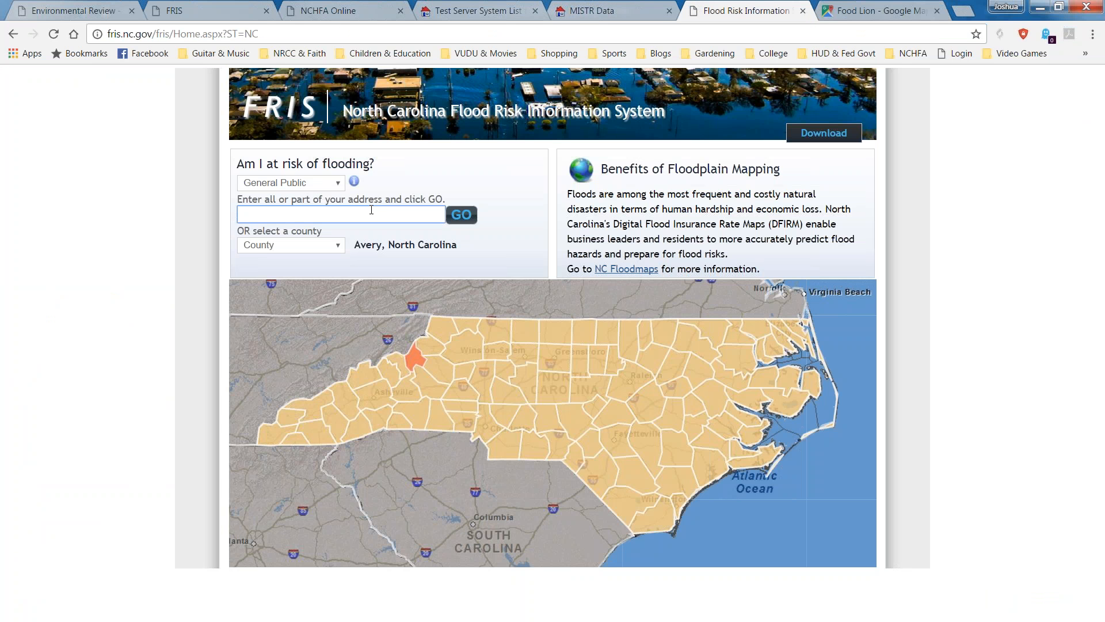
{"action": "key", "text": "ctrl+v"}
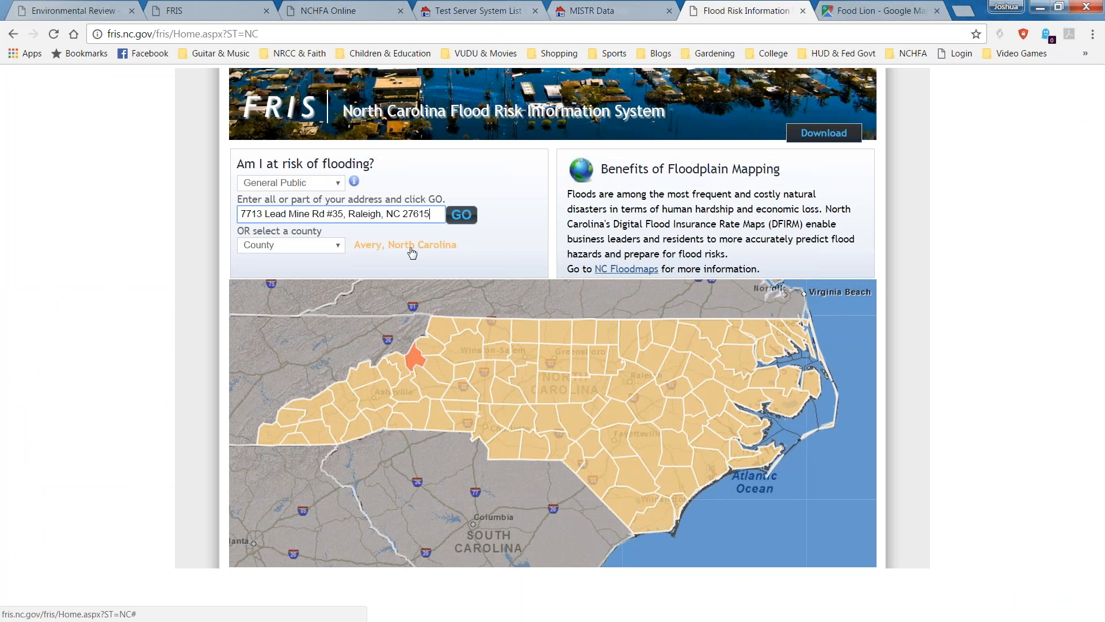
{"action": "left_click_drag", "start_coordinate": [347, 212], "coordinate": [323, 211]}
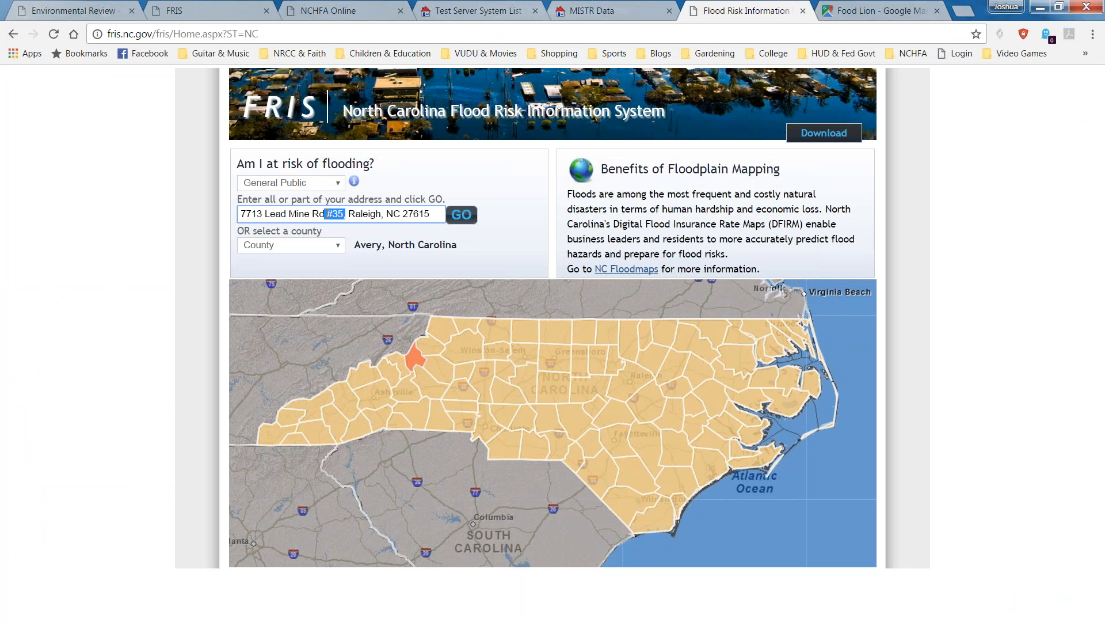
{"action": "key", "text": "BackSpace"}
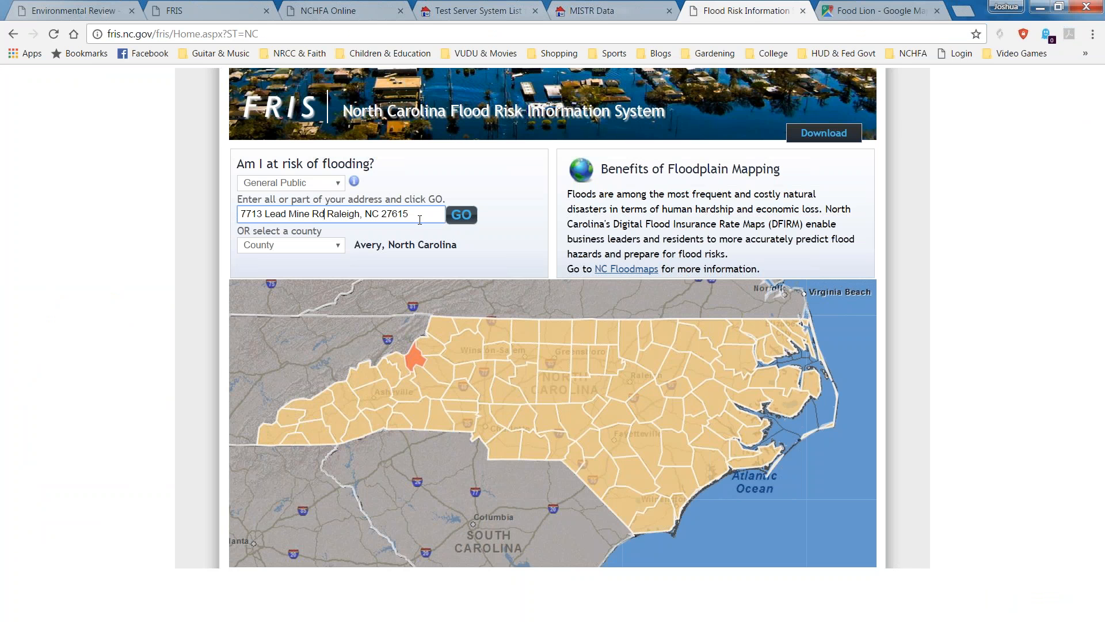
{"action": "left_click", "coordinate": [184, 8]}
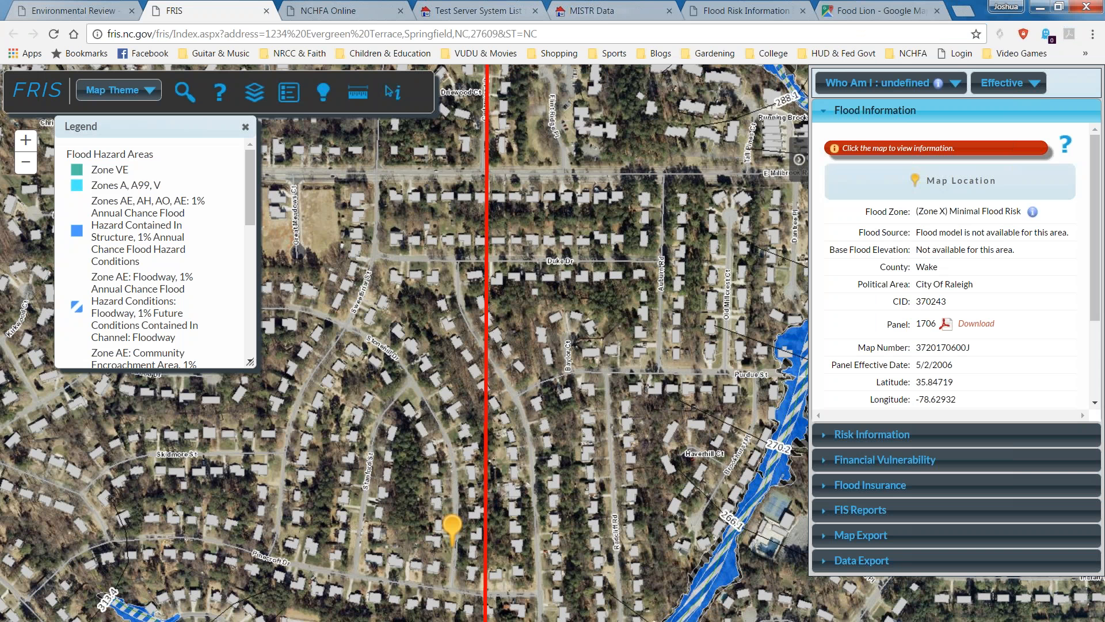
{"action": "left_click", "coordinate": [184, 91]}
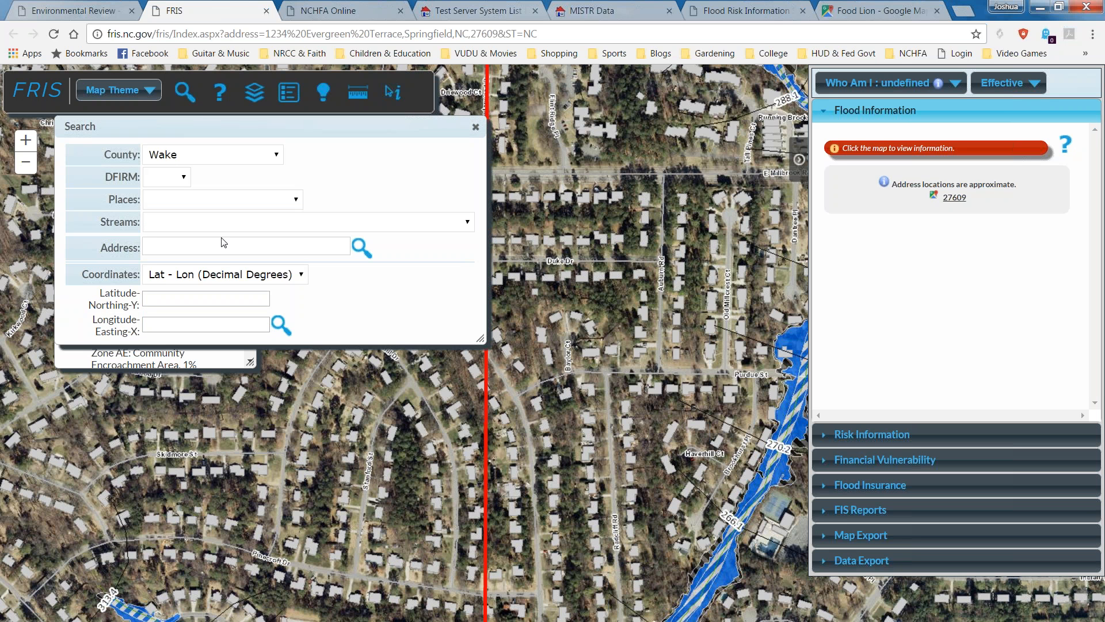
{"action": "left_click", "coordinate": [185, 237]}
{"action": "key", "text": "ctrl+v"}
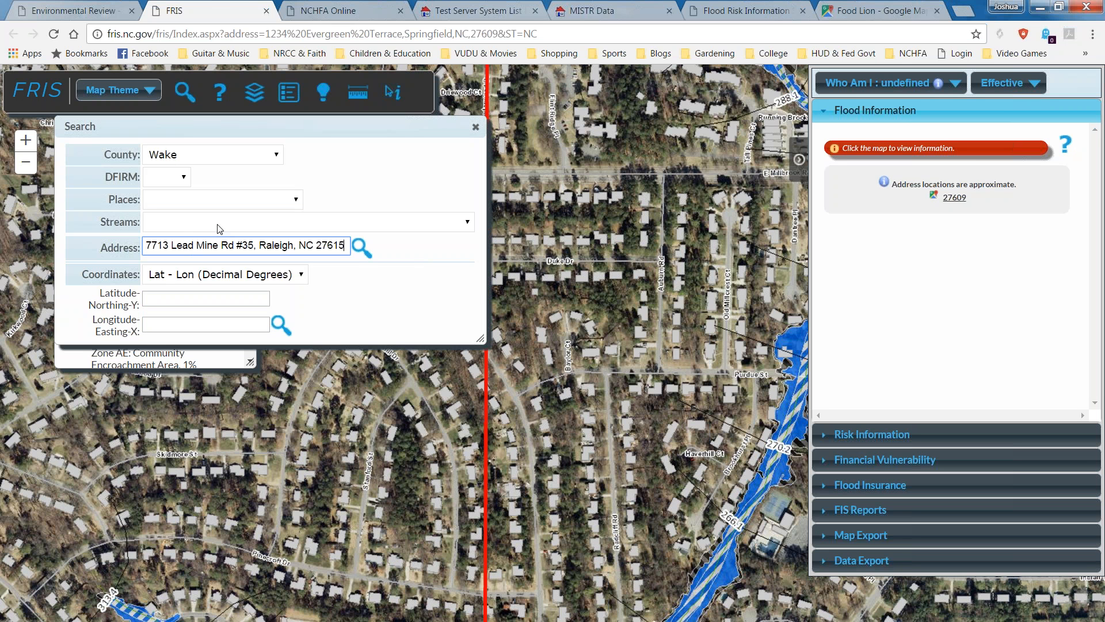
{"action": "left_click", "coordinate": [252, 248]}
{"action": "key", "text": "BackSpace"}
{"action": "key", "text": "BackSpace"}
{"action": "key", "text": "BackSpace"}
{"action": "key", "text": "BackSpace"}
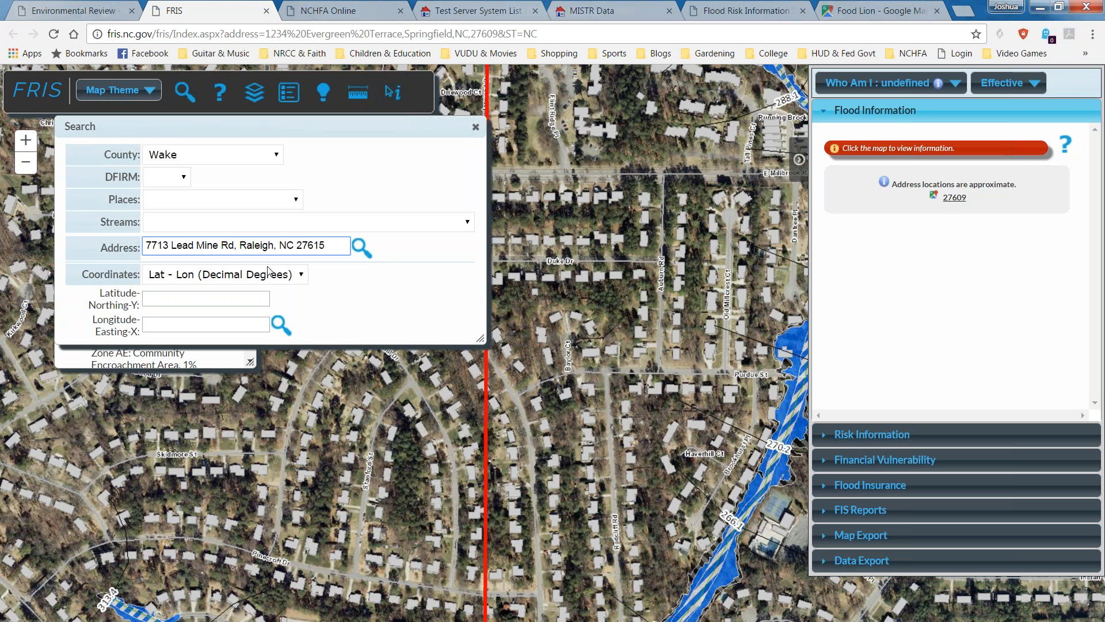
{"action": "left_click", "coordinate": [361, 249]}
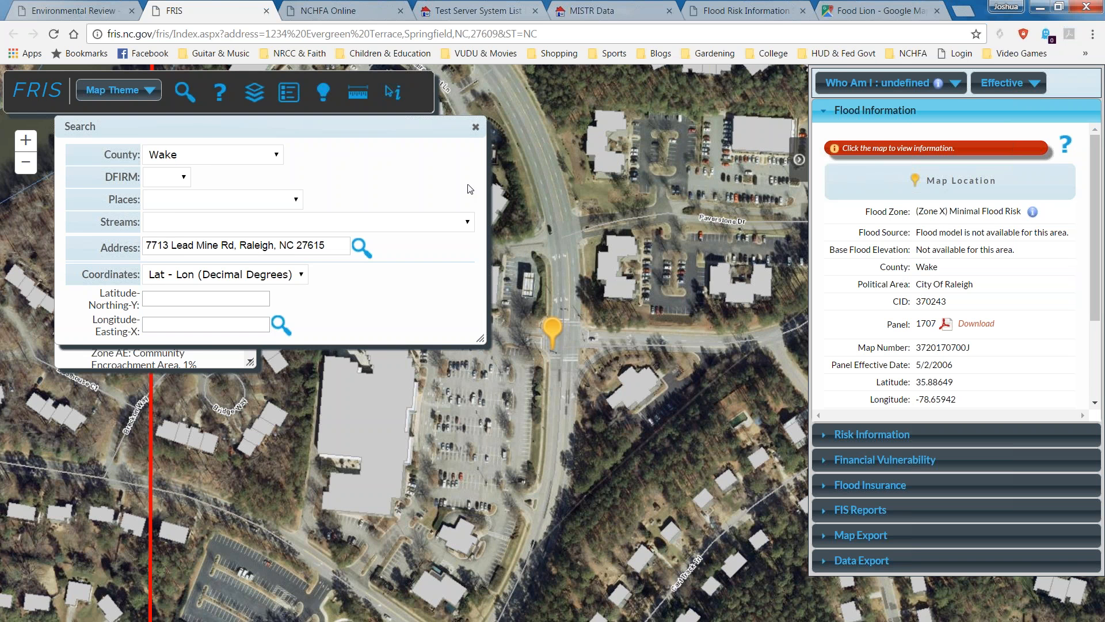
Close the search panel, pan to the residential street and drop the pin on the exact house.
{"action": "left_click", "coordinate": [475, 127]}
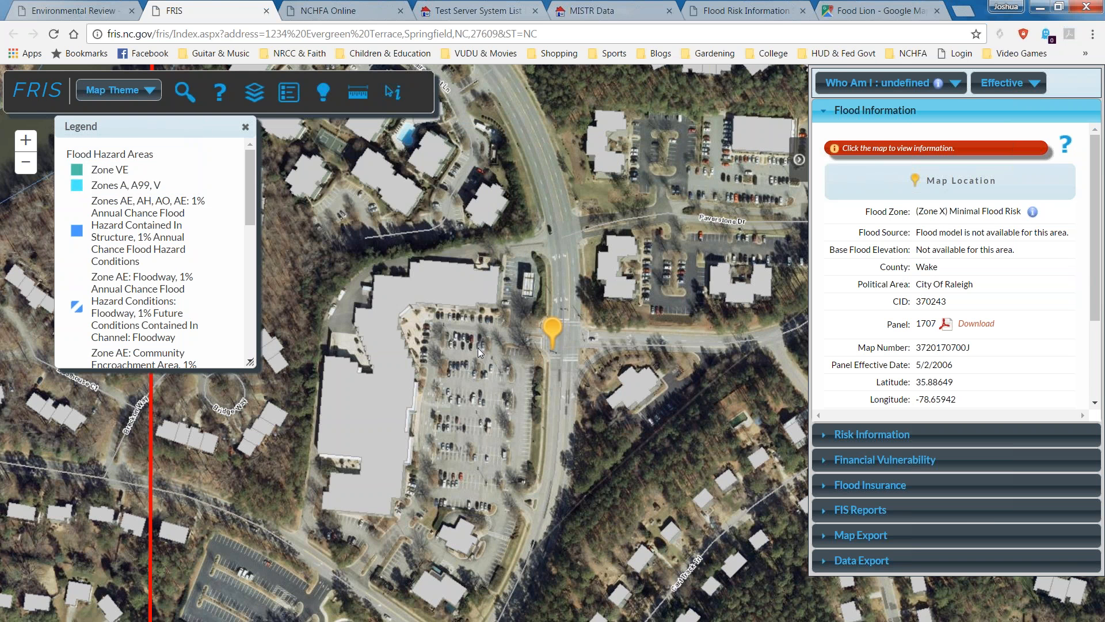
{"action": "left_click_drag", "start_coordinate": [512, 373], "coordinate": [515, 373]}
{"action": "left_click_drag", "start_coordinate": [651, 408], "coordinate": [396, 393]}
{"action": "left_click_drag", "start_coordinate": [685, 182], "coordinate": [468, 487]}
{"action": "left_click_drag", "start_coordinate": [716, 359], "coordinate": [544, 379]}
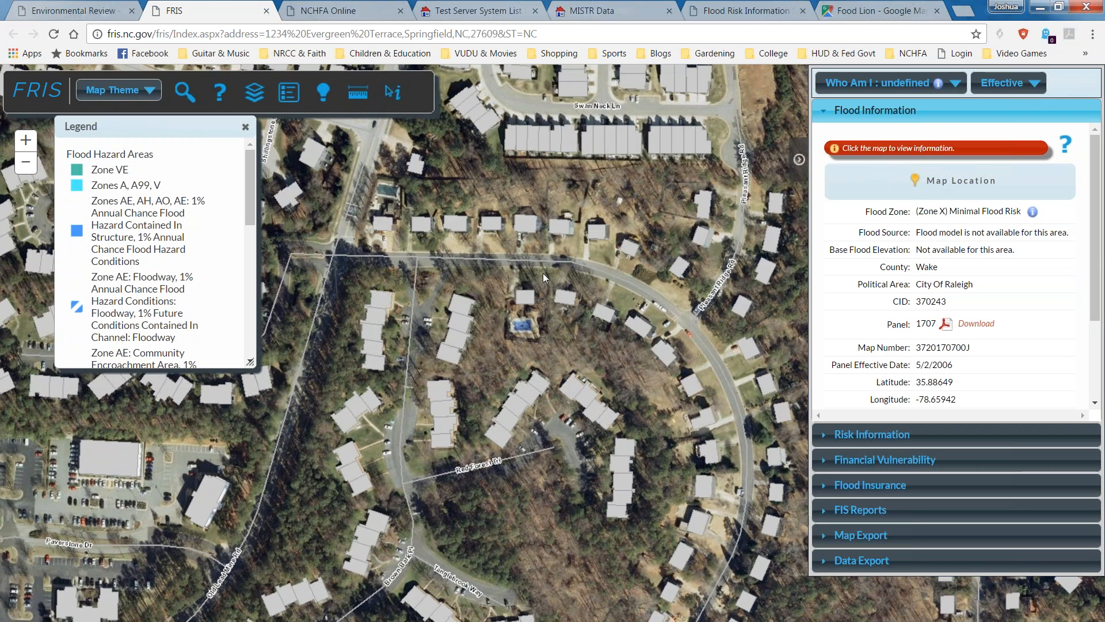
{"action": "left_click", "coordinate": [582, 259]}
{"action": "left_click", "coordinate": [573, 291]}
Zoom in close on the pinned house and bring the Snipping Tool window into view.
{"action": "left_click_drag", "start_coordinate": [552, 329], "coordinate": [465, 321]}
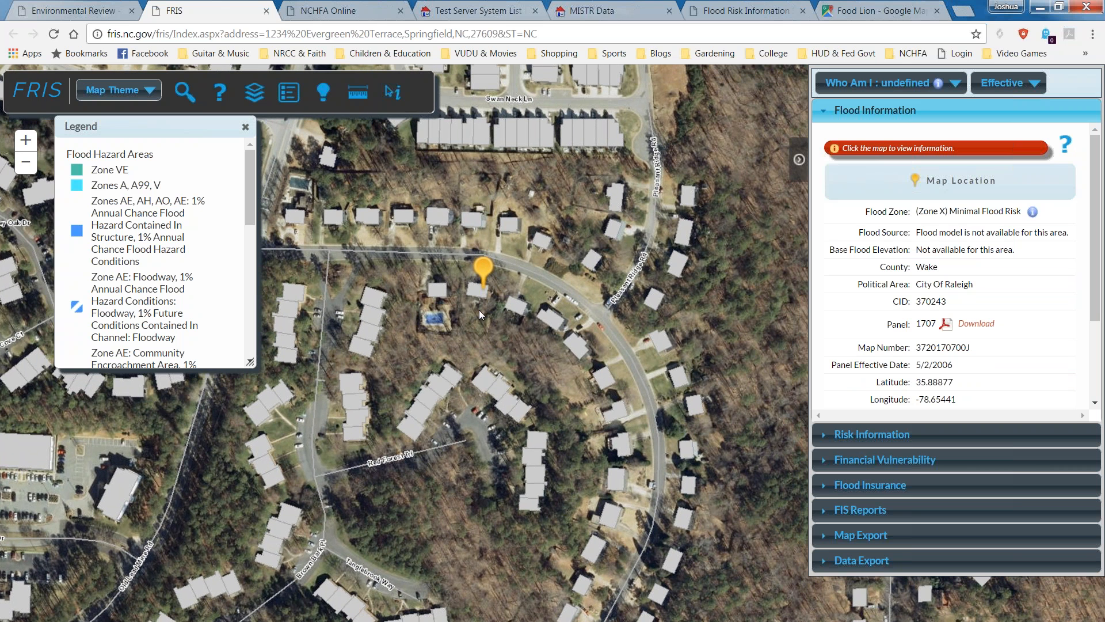
{"action": "scroll", "coordinate": [484, 288], "scroll_direction": "up", "scroll_amount": 2}
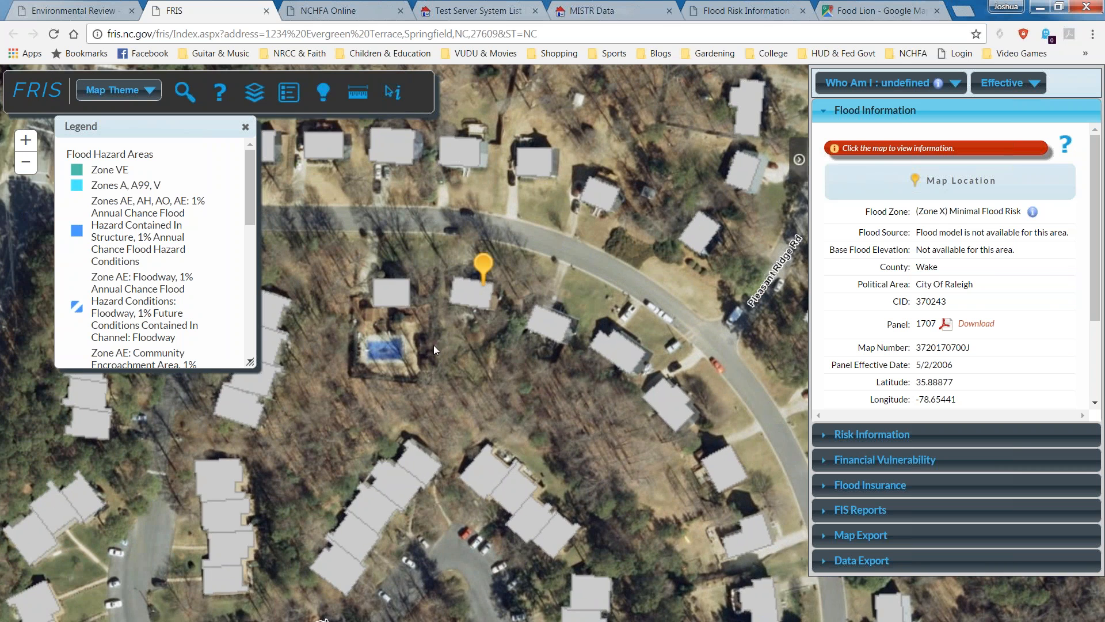
{"action": "left_click_drag", "start_coordinate": [330, 514], "coordinate": [357, 550]}
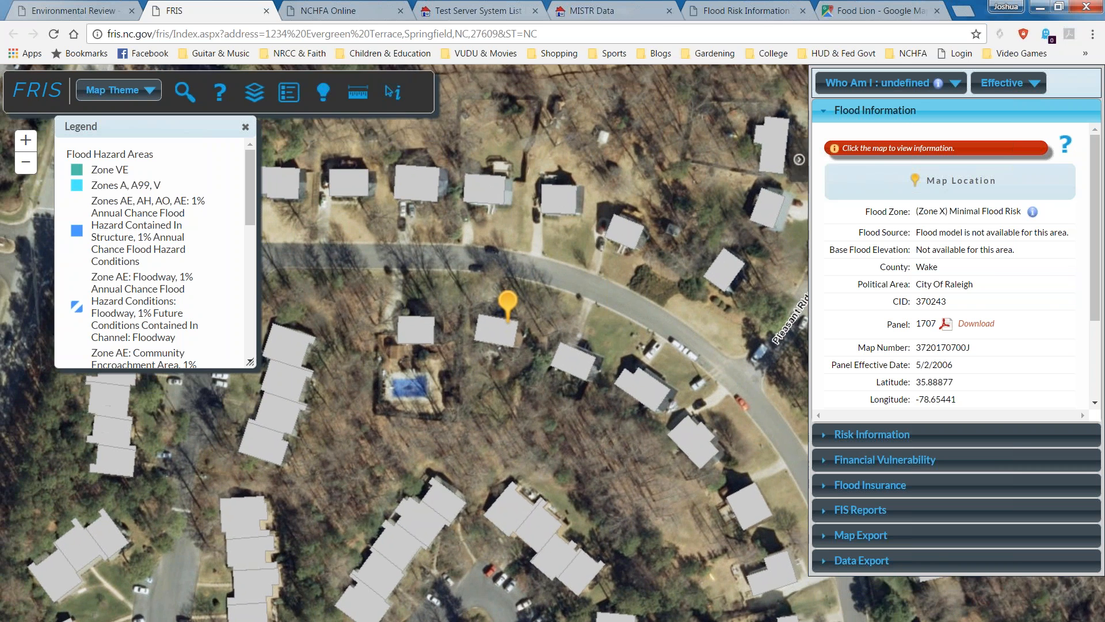
{"action": "scroll", "coordinate": [391, 455], "scroll_direction": "up", "scroll_amount": 1}
{"action": "left_click_drag", "start_coordinate": [603, 447], "coordinate": [482, 583]}
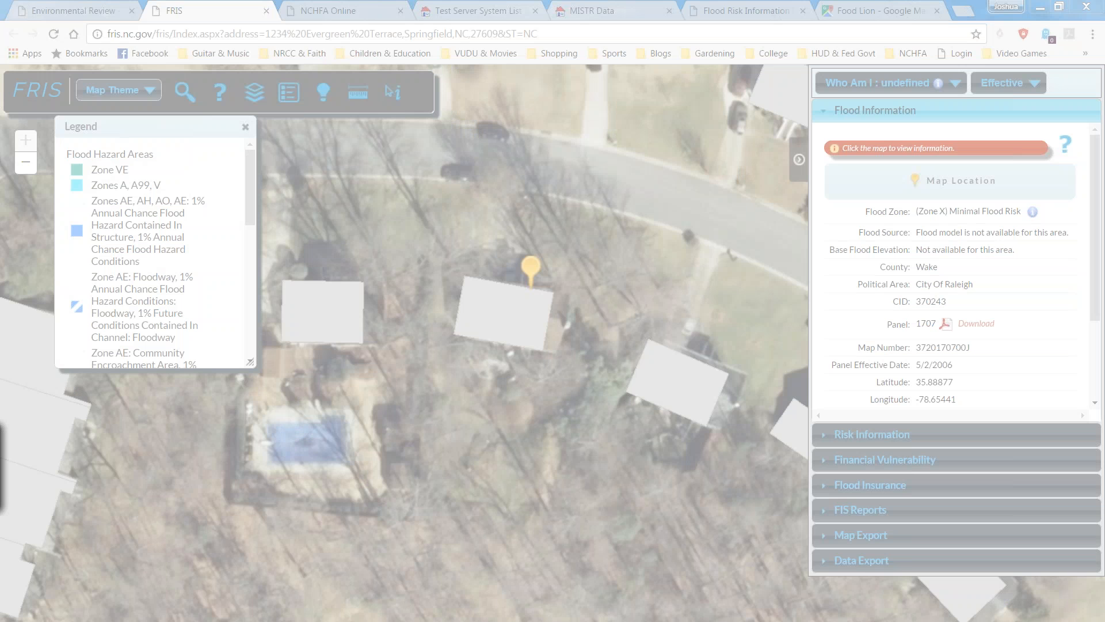
{"action": "left_click_drag", "start_coordinate": [0, 426], "coordinate": [443, 311]}
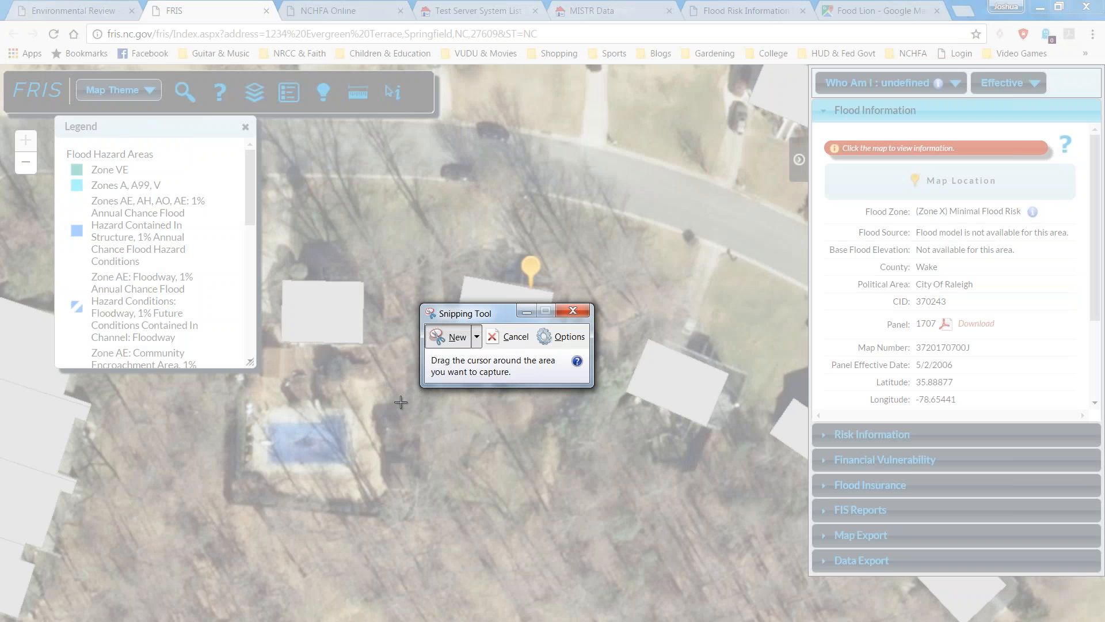
Snip the whole FRIS page showing the pinned house and its Zone X flood details.
{"action": "left_click", "coordinate": [447, 341]}
{"action": "left_click_drag", "start_coordinate": [1, 65], "coordinate": [1102, 619]}
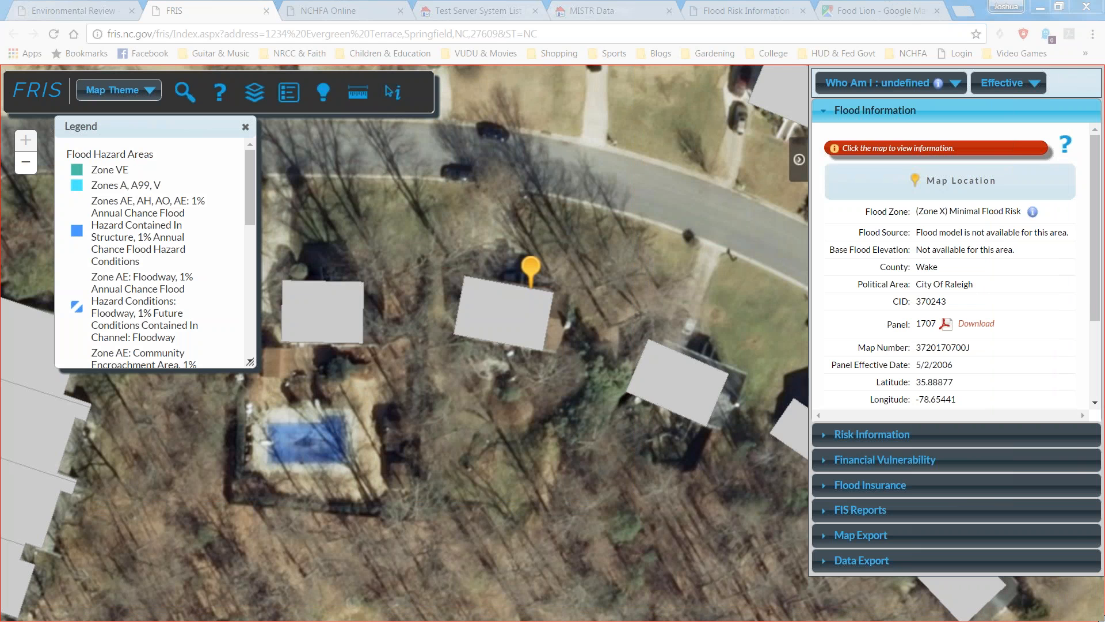
{"action": "left_click_drag", "start_coordinate": [1102, 619], "coordinate": [1103, 619]}
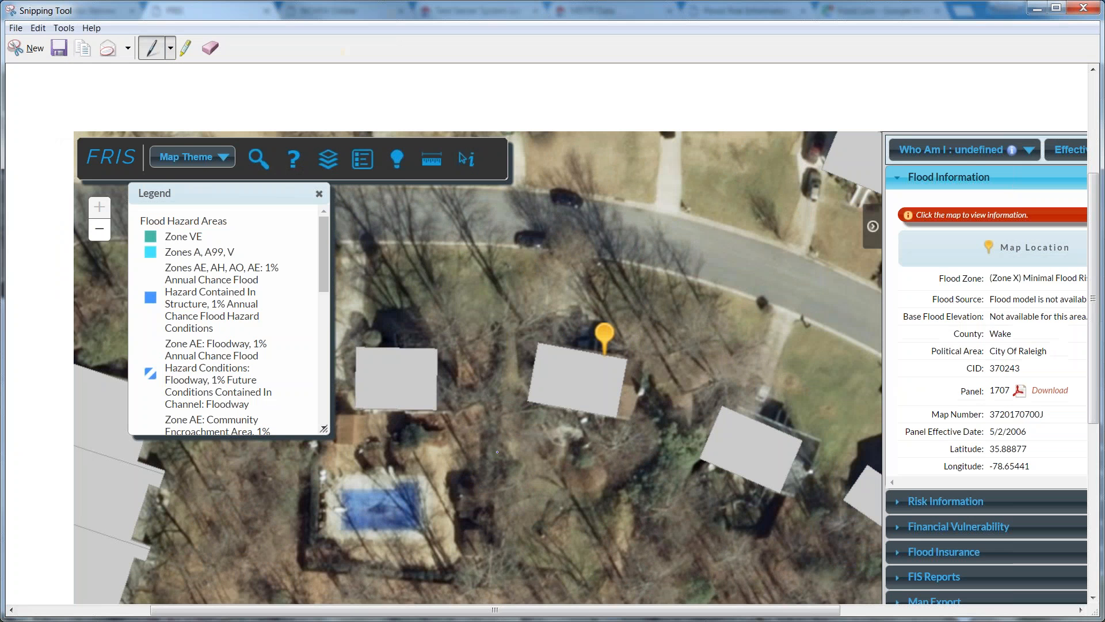
{"action": "scroll", "coordinate": [497, 452], "scroll_direction": "down", "scroll_amount": 1}
{"action": "scroll", "coordinate": [496, 452], "scroll_direction": "up", "scroll_amount": 3}
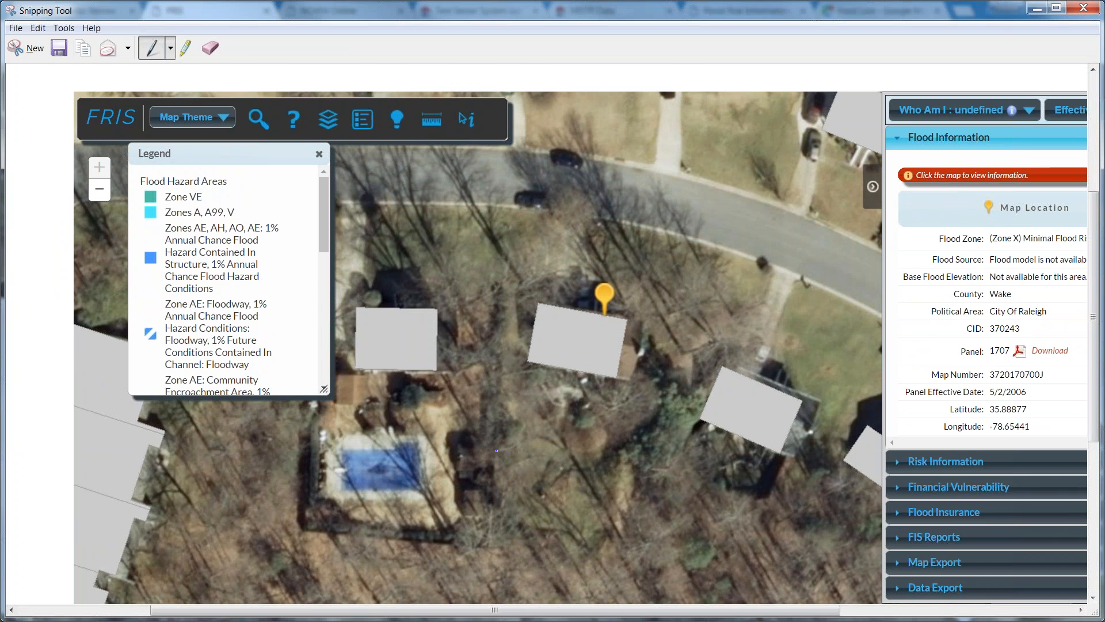
{"action": "left_click", "coordinate": [16, 27]}
{"action": "left_click", "coordinate": [35, 62]}
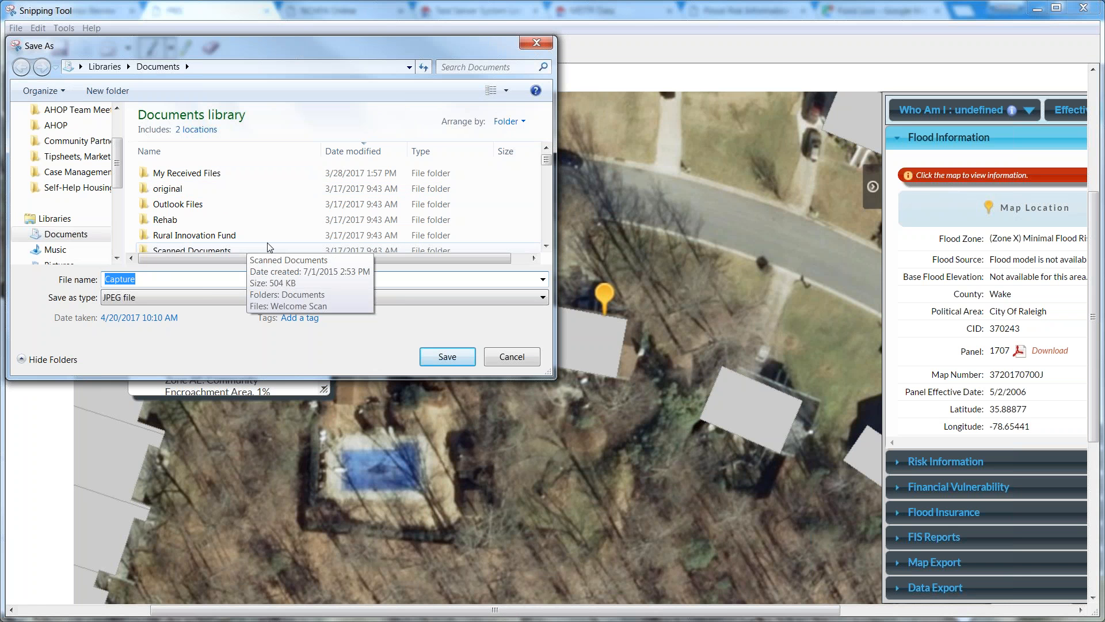
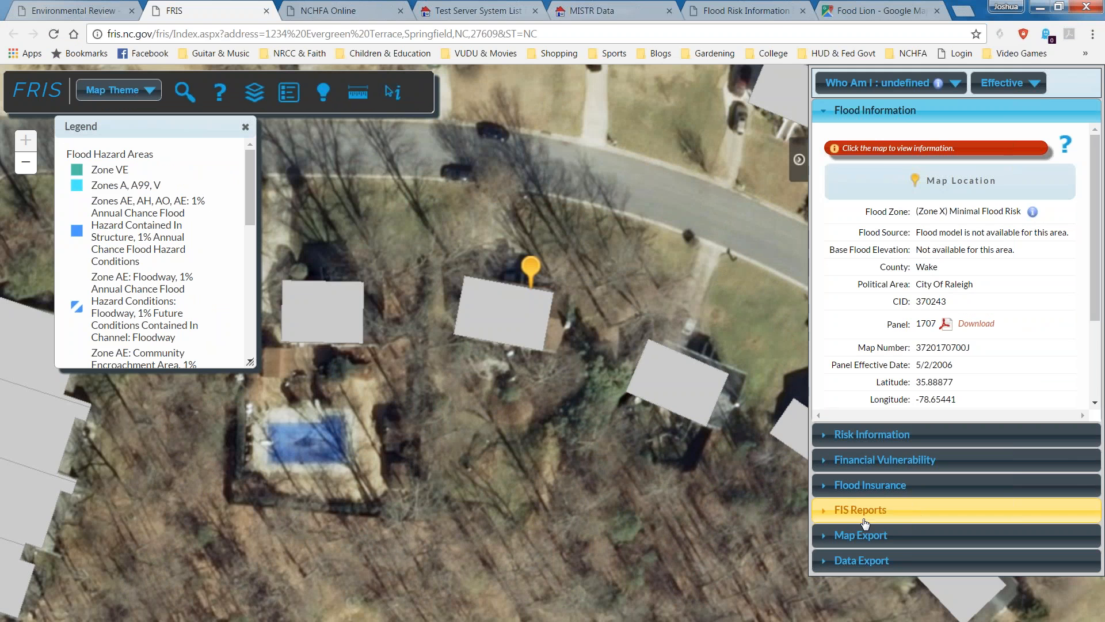
{"action": "left_click", "coordinate": [823, 542]}
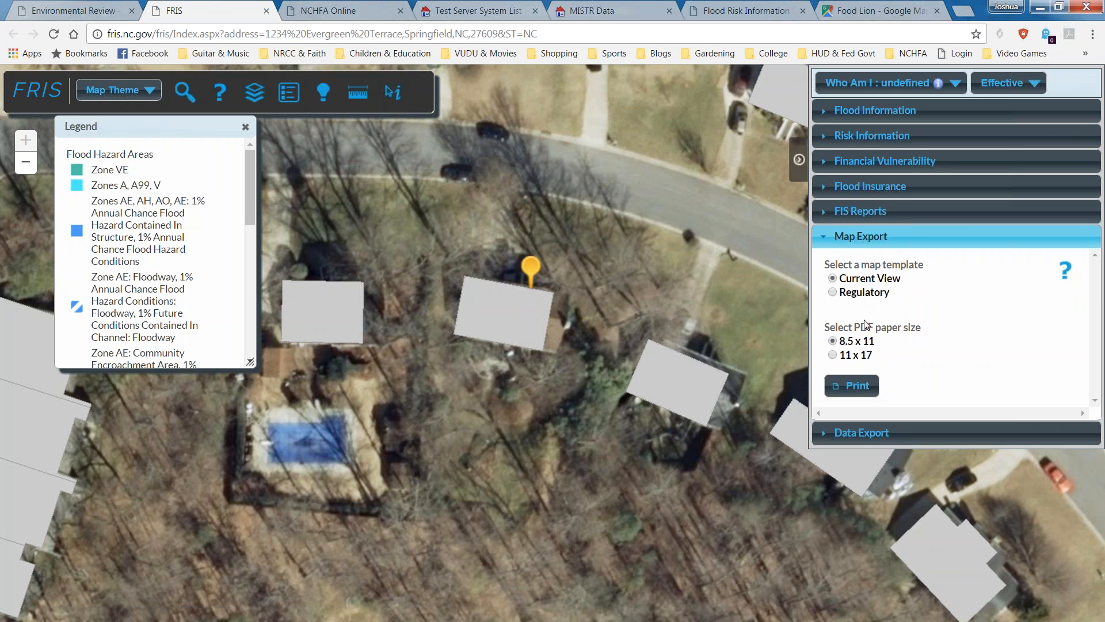
{"action": "left_click", "coordinate": [857, 386]}
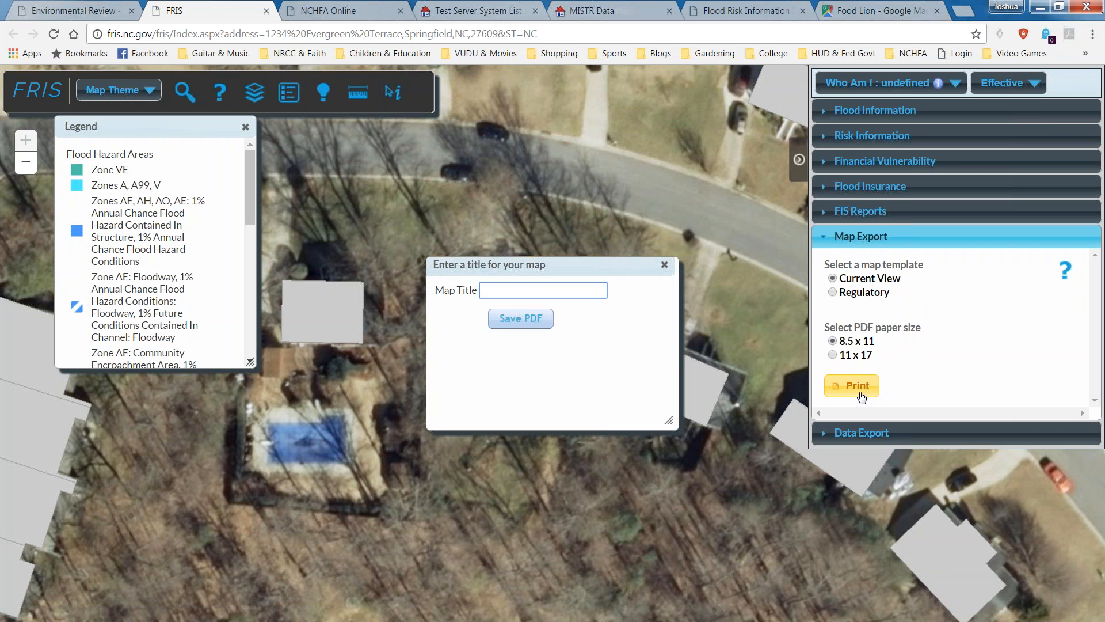
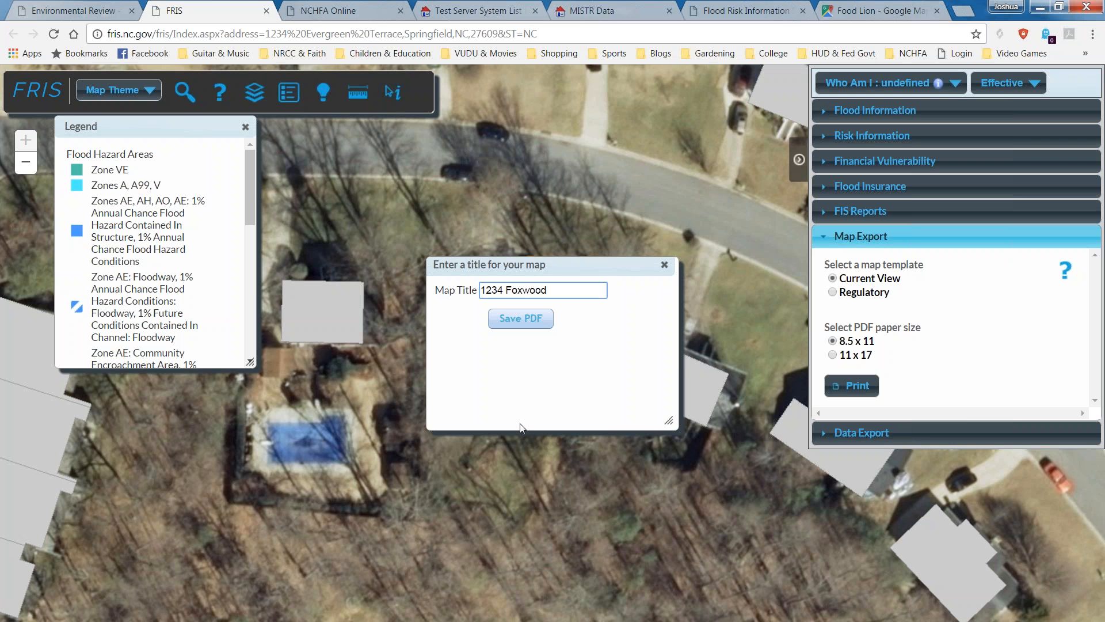
{"action": "left_click", "coordinate": [524, 319]}
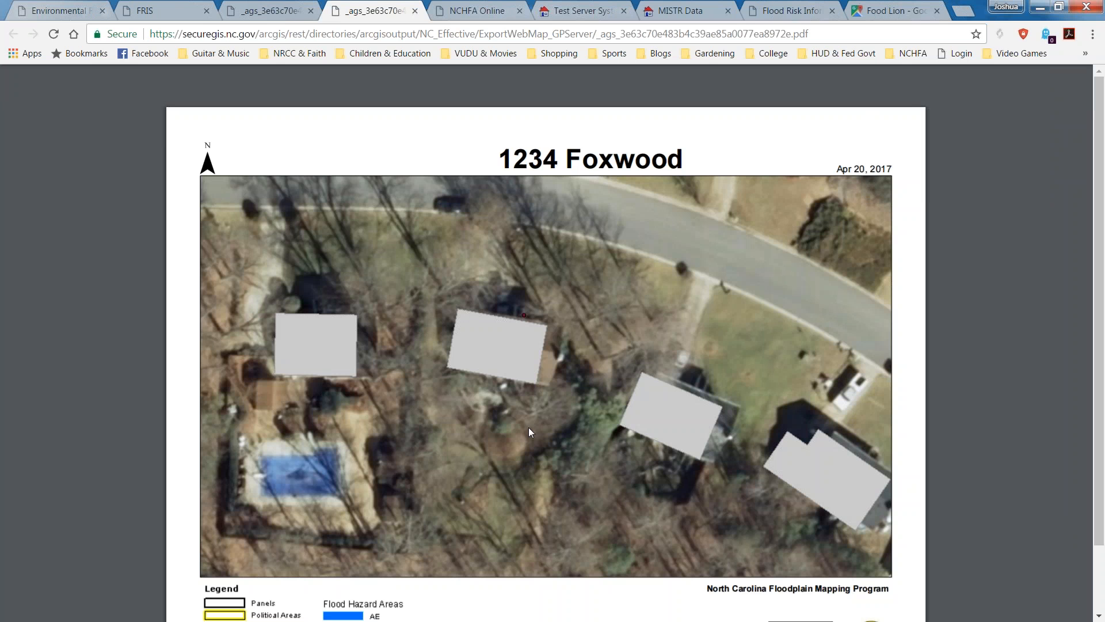
{"action": "scroll", "coordinate": [602, 433], "scroll_direction": "down", "scroll_amount": 1}
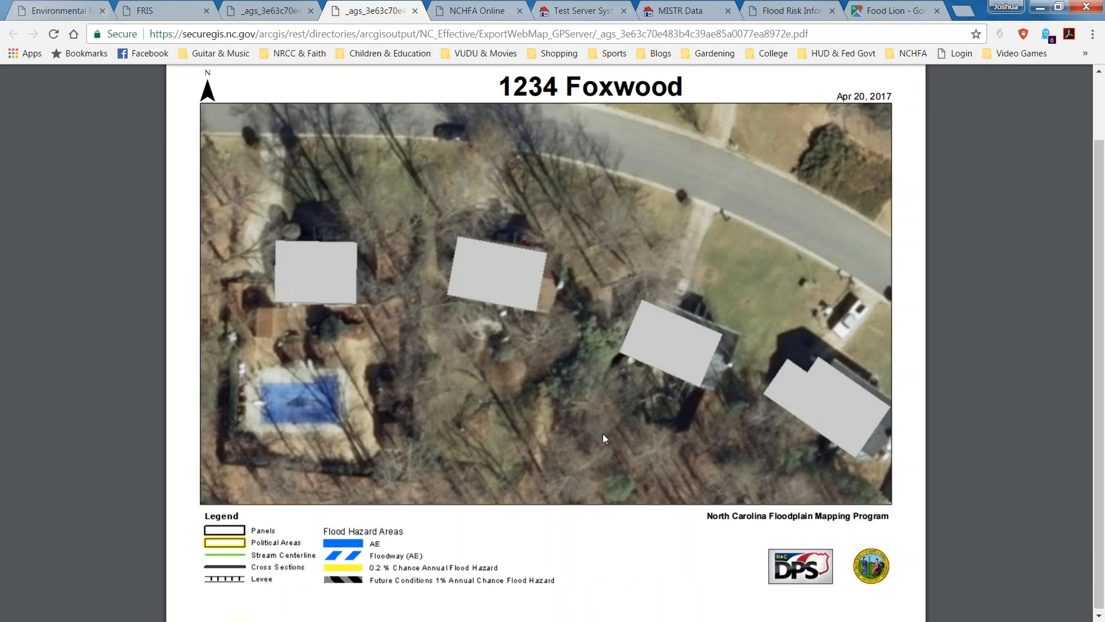
{"action": "scroll", "coordinate": [602, 434], "scroll_direction": "up", "scroll_amount": 1}
{"action": "scroll", "coordinate": [602, 434], "scroll_direction": "down", "scroll_amount": 1}
{"action": "scroll", "coordinate": [602, 433], "scroll_direction": "up", "scroll_amount": 1}
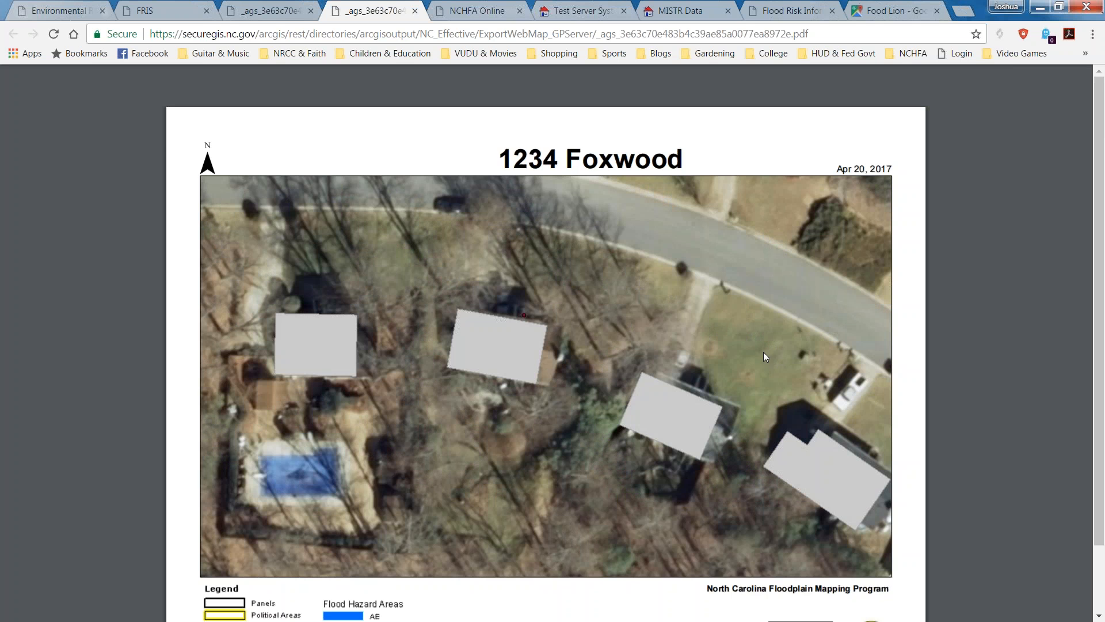
{"action": "scroll", "coordinate": [531, 305], "scroll_direction": "down", "scroll_amount": 1}
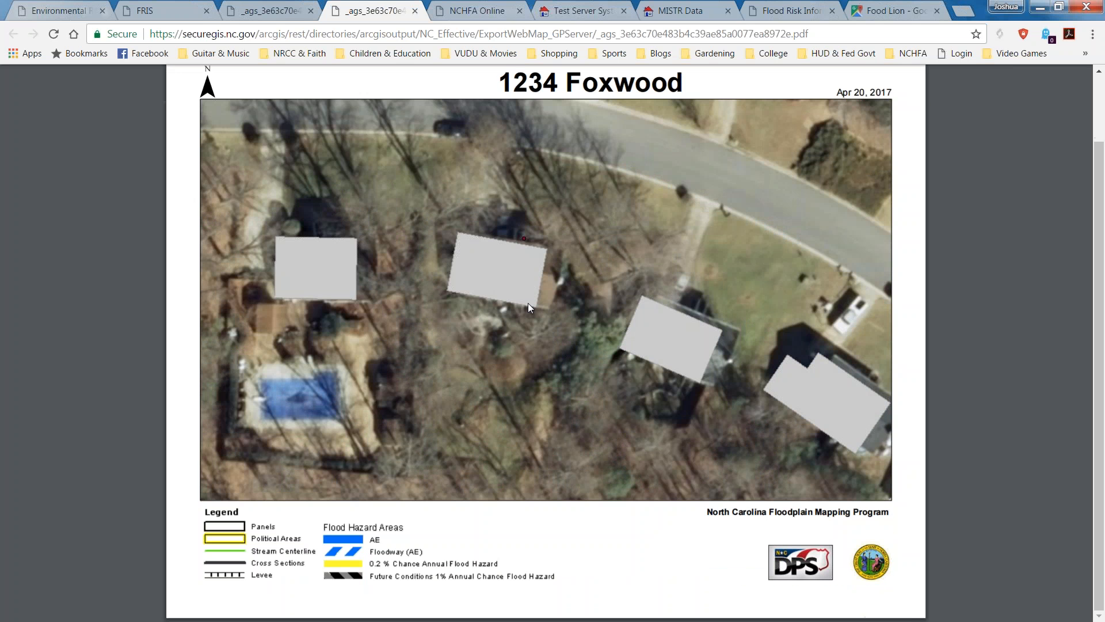
{"action": "right_click", "coordinate": [438, 266]}
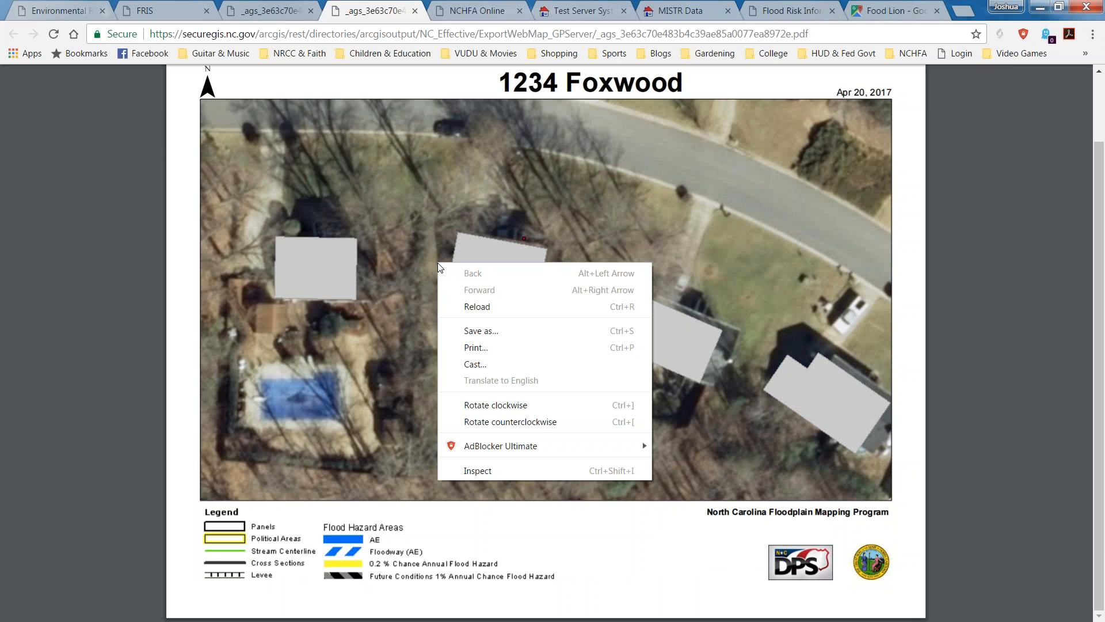
{"action": "left_click", "coordinate": [488, 330]}
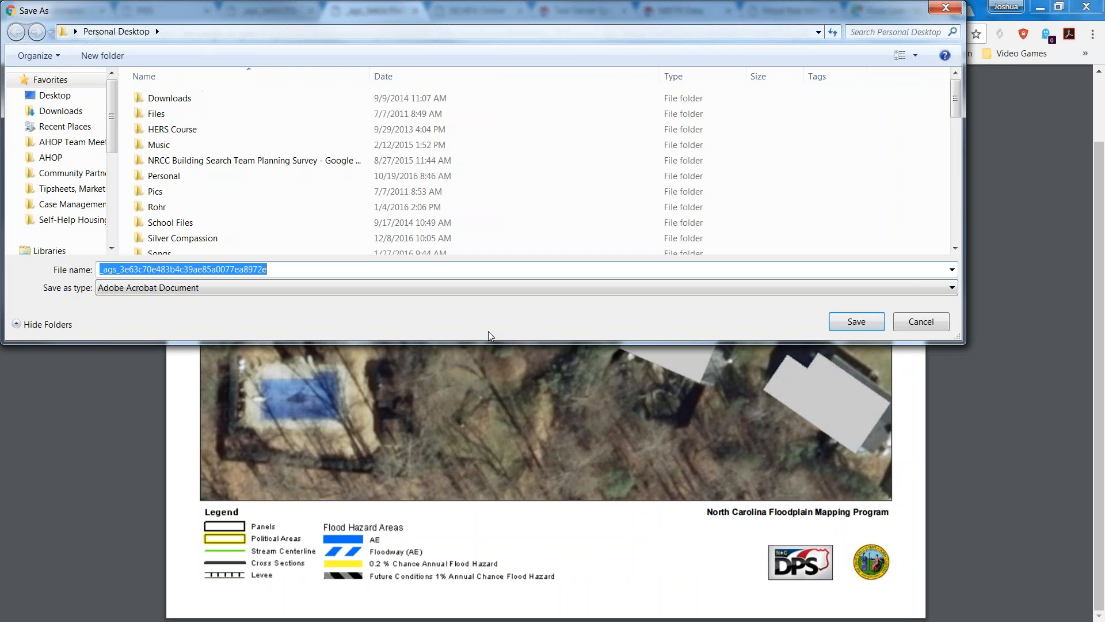
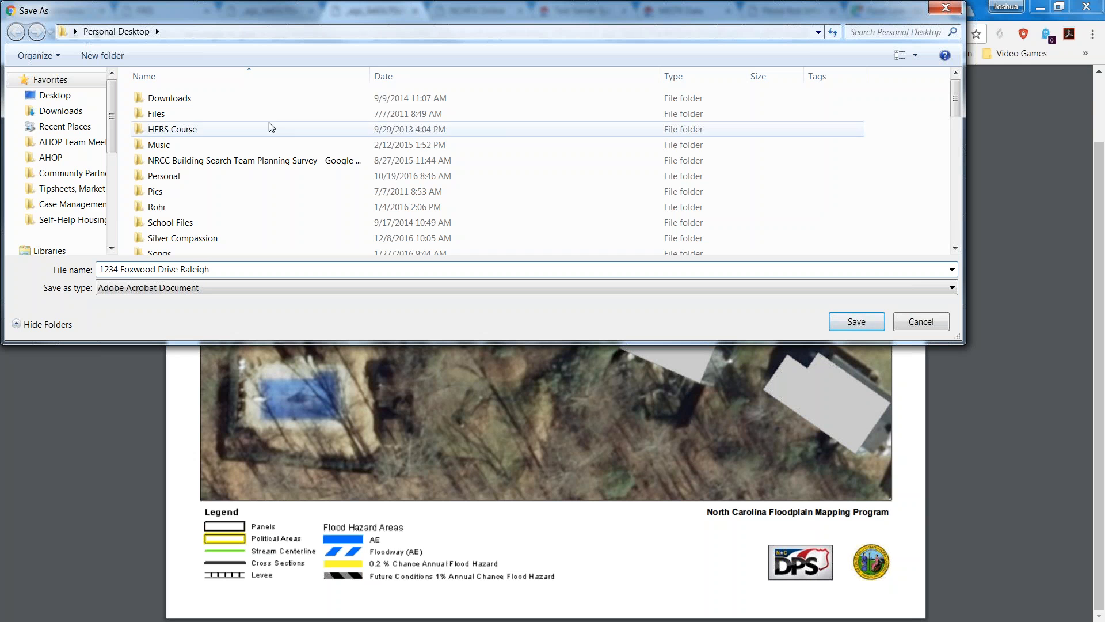
{"action": "left_click", "coordinate": [50, 80]}
{"action": "left_click", "coordinate": [55, 96]}
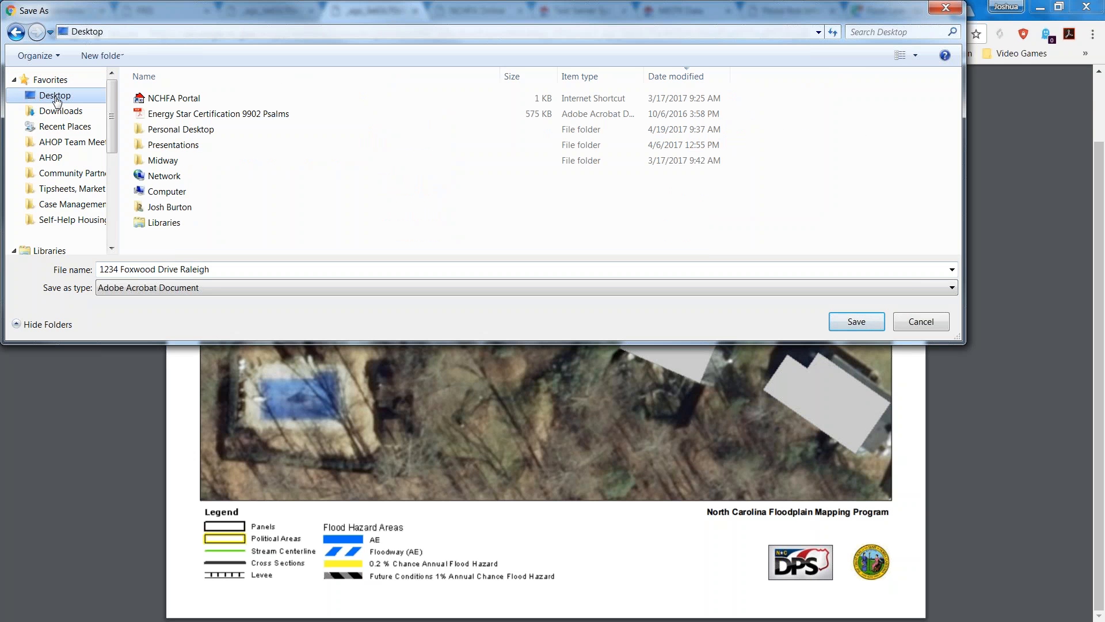
{"action": "left_click", "coordinate": [861, 322]}
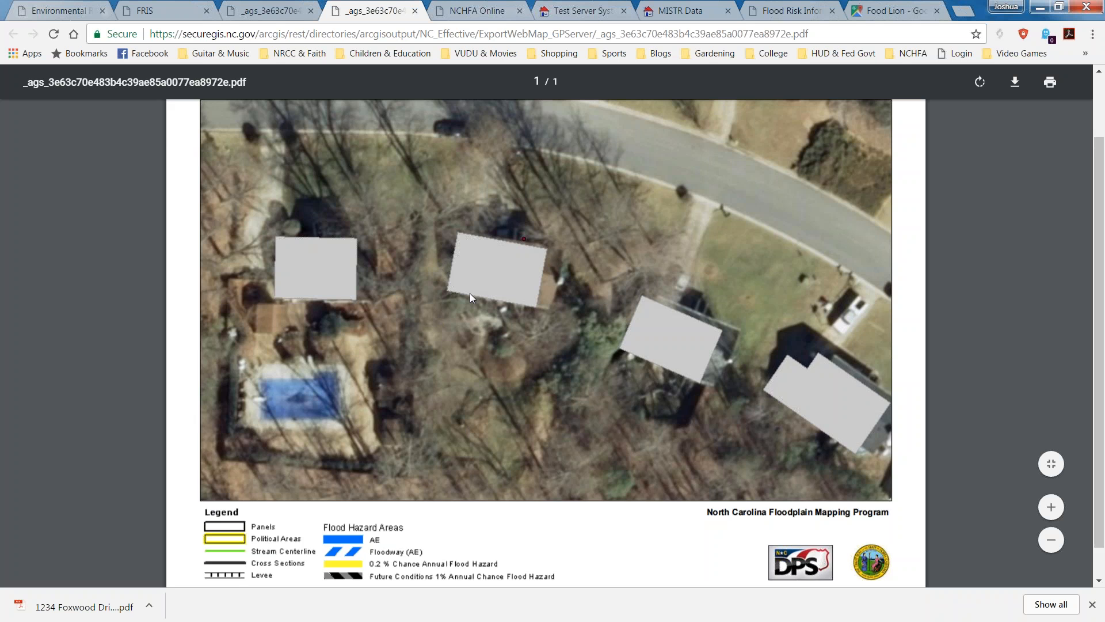
Close both exported map PDF tabs in Chrome.
{"action": "scroll", "coordinate": [471, 296], "scroll_direction": "up", "scroll_amount": 2}
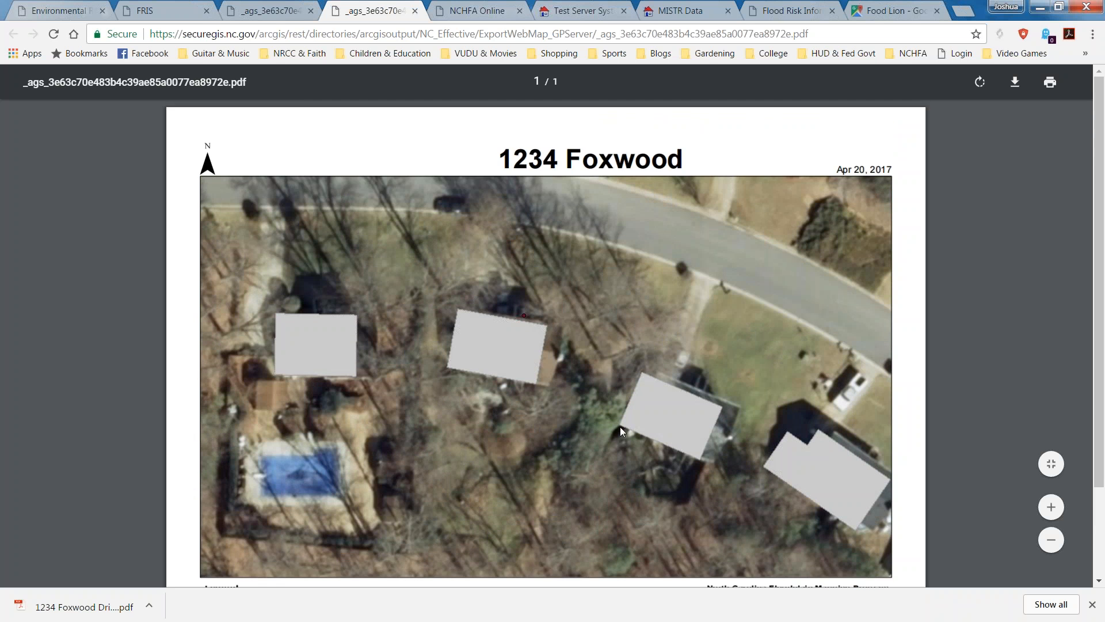
{"action": "scroll", "coordinate": [599, 419], "scroll_direction": "down", "scroll_amount": 2}
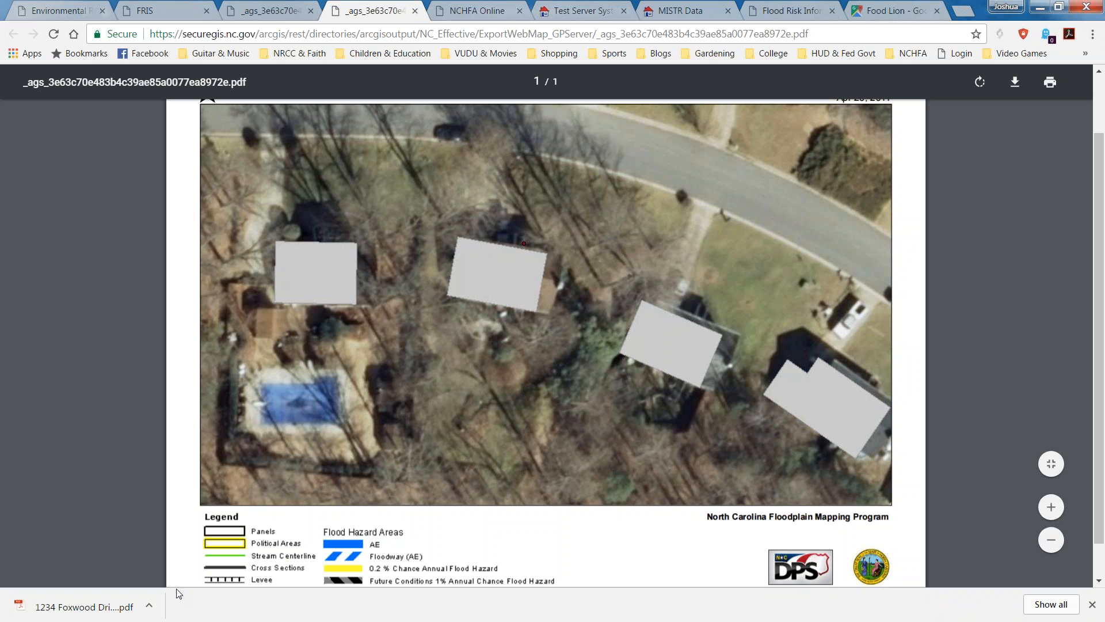
{"action": "left_click", "coordinate": [414, 11]}
{"action": "left_click", "coordinate": [311, 10]}
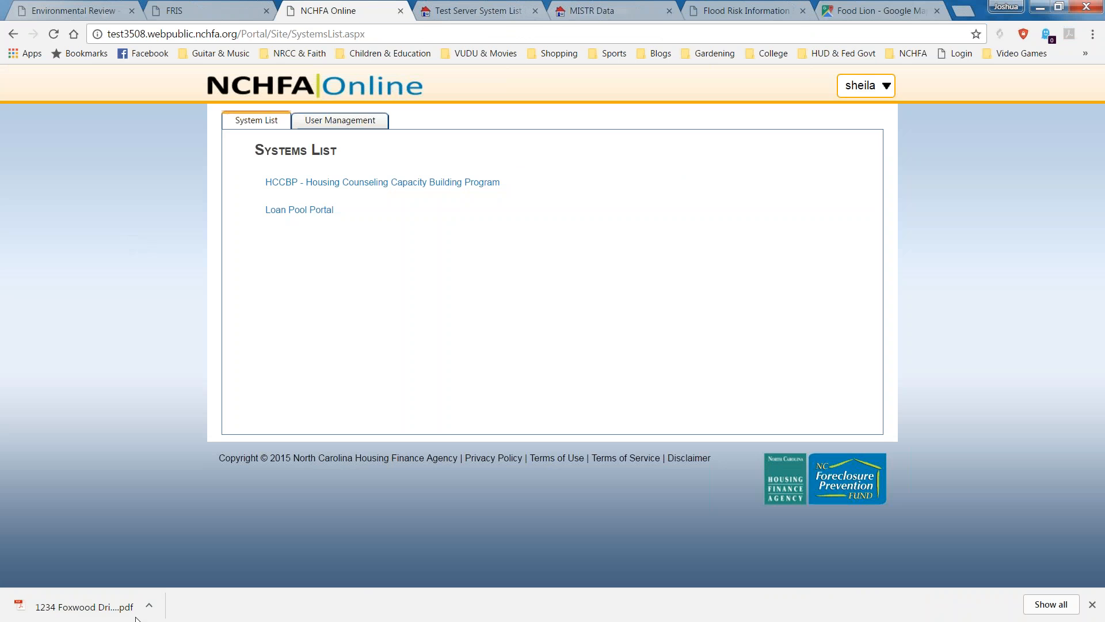
{"action": "left_click", "coordinate": [65, 615]}
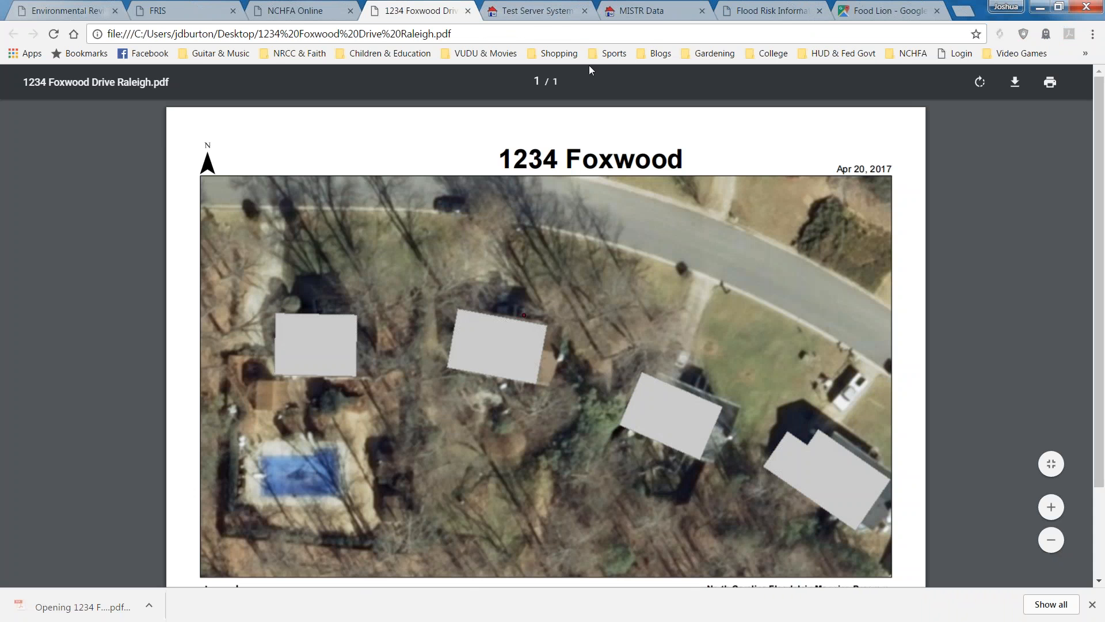
{"action": "left_click", "coordinate": [467, 11]}
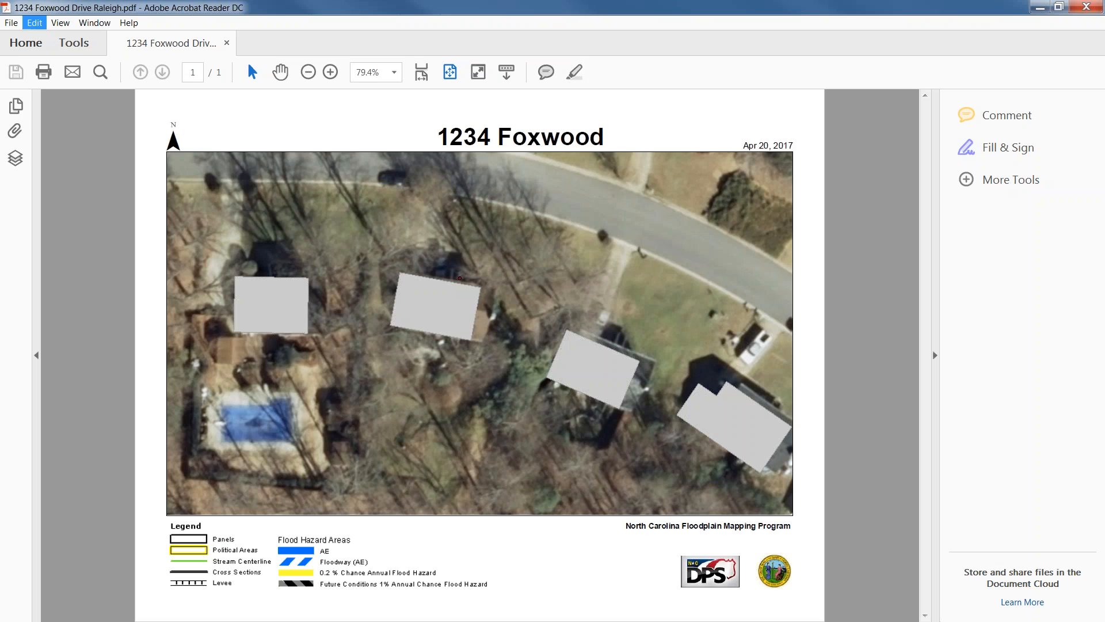
{"action": "left_click", "coordinate": [84, 45]}
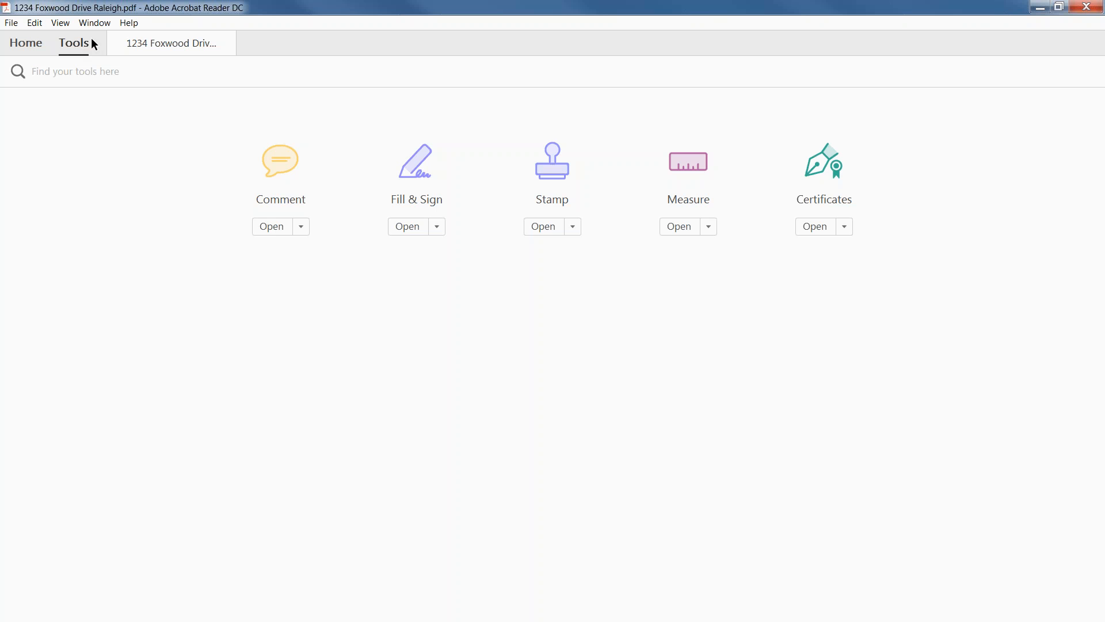
{"action": "left_click", "coordinate": [201, 48]}
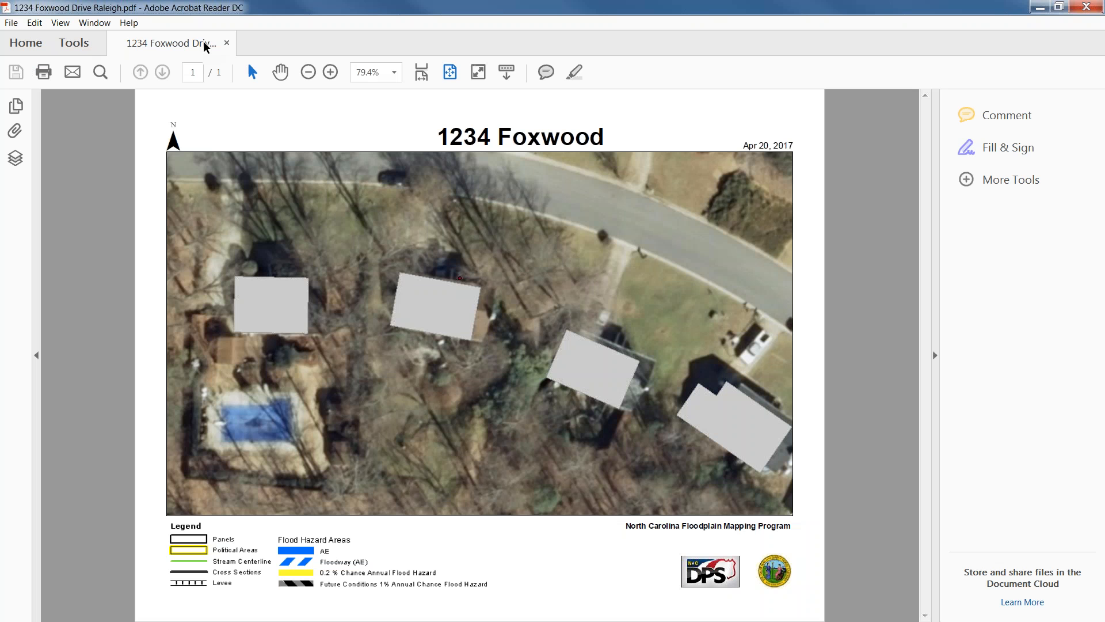
{"action": "left_click", "coordinate": [60, 23]}
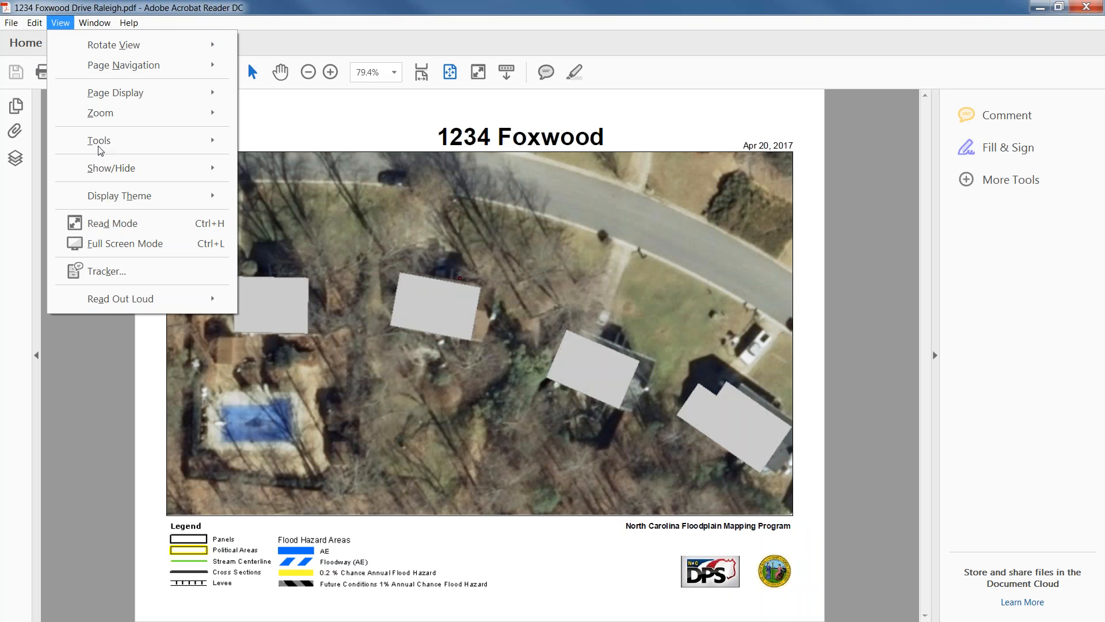
{"action": "mouse_move", "coordinate": [123, 141]}
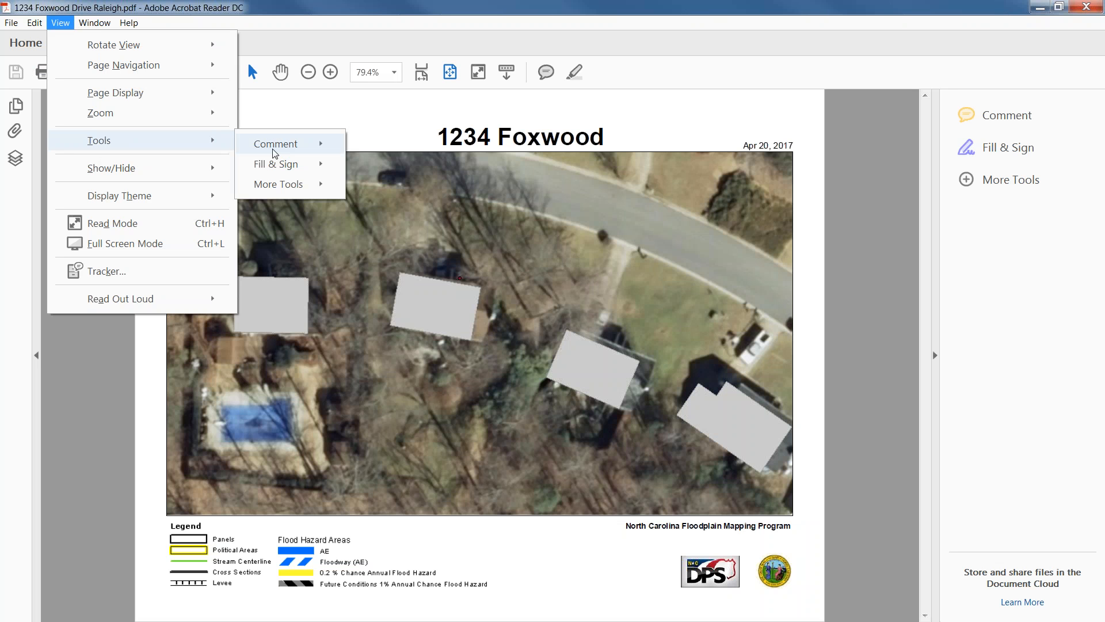
{"action": "mouse_move", "coordinate": [275, 152]}
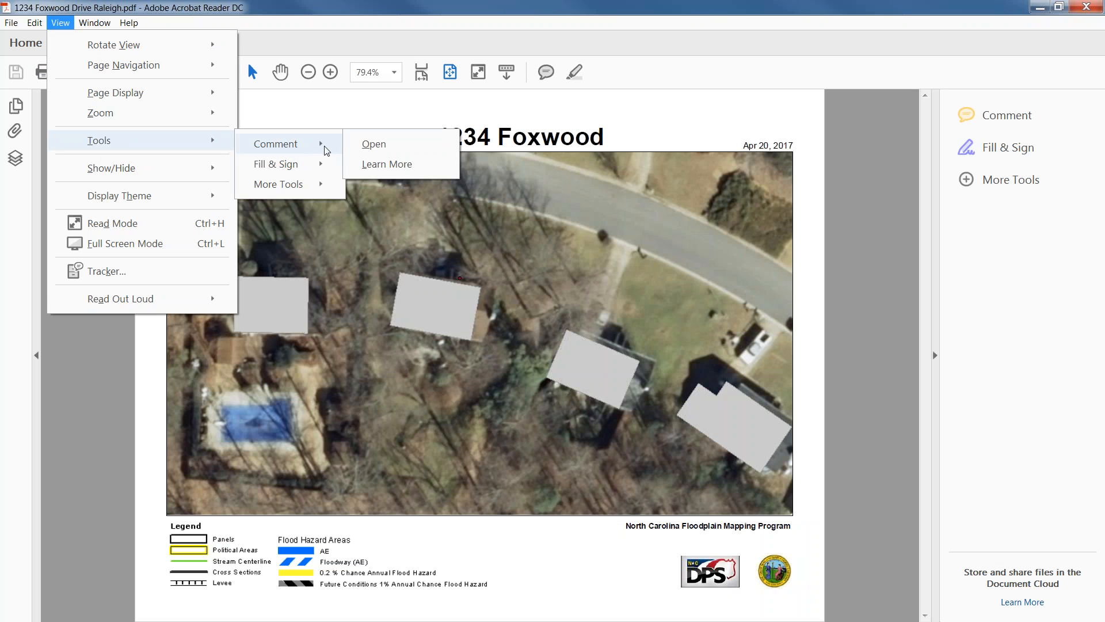
{"action": "left_click", "coordinate": [370, 143]}
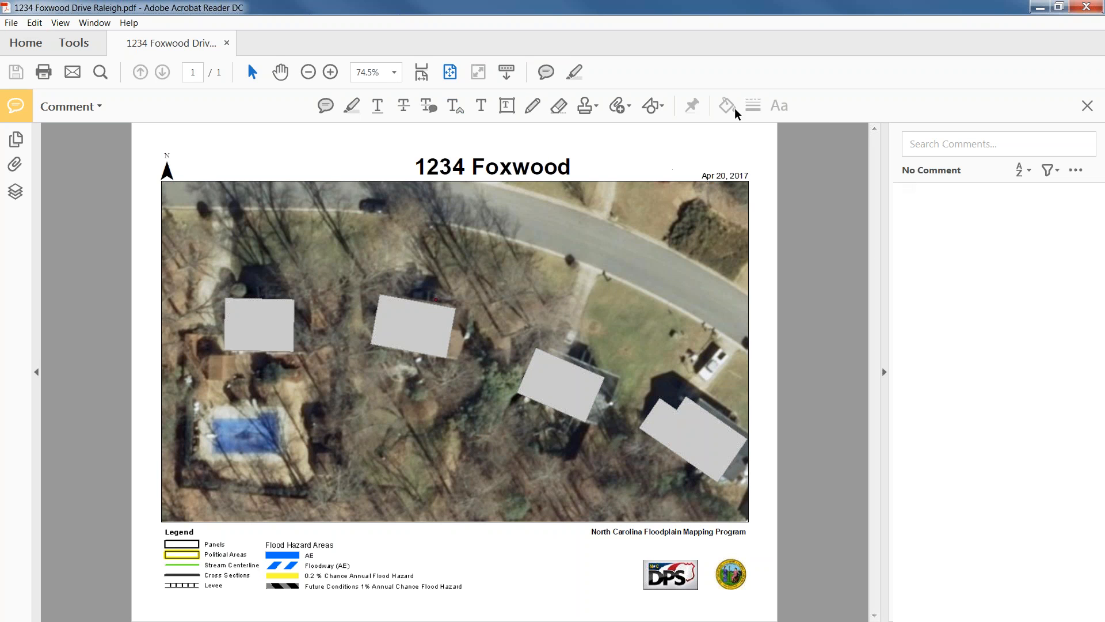
Trace a red Draw Free Form pencil outline around the property lot on the map.
{"action": "left_click", "coordinate": [532, 106]}
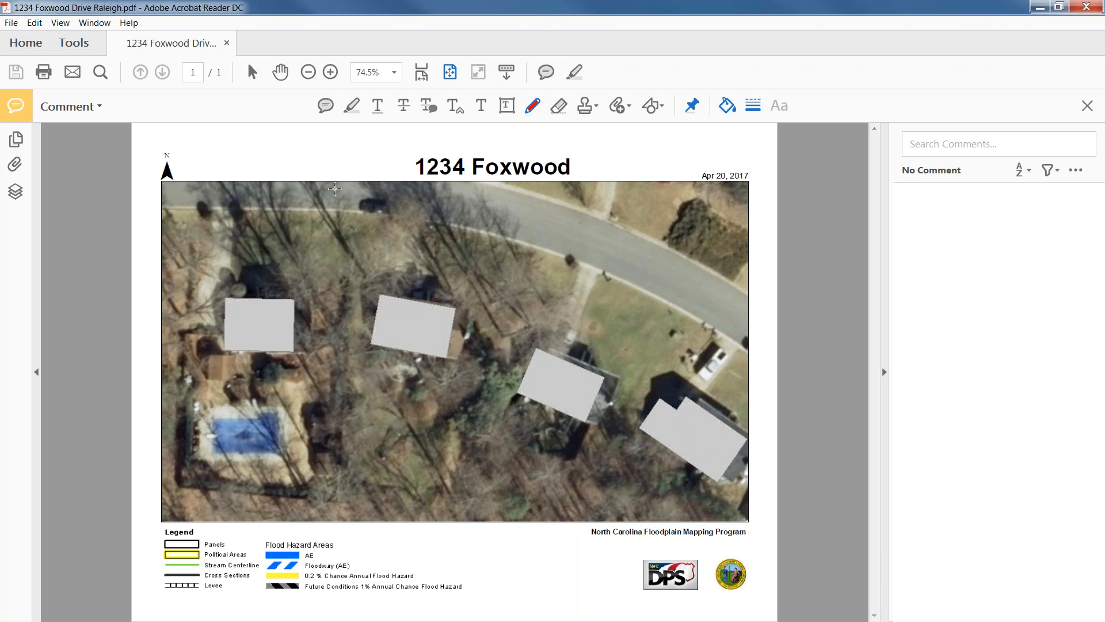
{"action": "mouse_move", "coordinate": [332, 203]}
{"action": "left_mouse_down"}
{"action": "mouse_move", "coordinate": [573, 258]}
{"action": "mouse_move", "coordinate": [506, 350]}
{"action": "mouse_move", "coordinate": [463, 500]}
{"action": "mouse_move", "coordinate": [304, 475]}
{"action": "mouse_move", "coordinate": [339, 204]}
{"action": "left_mouse_up"}
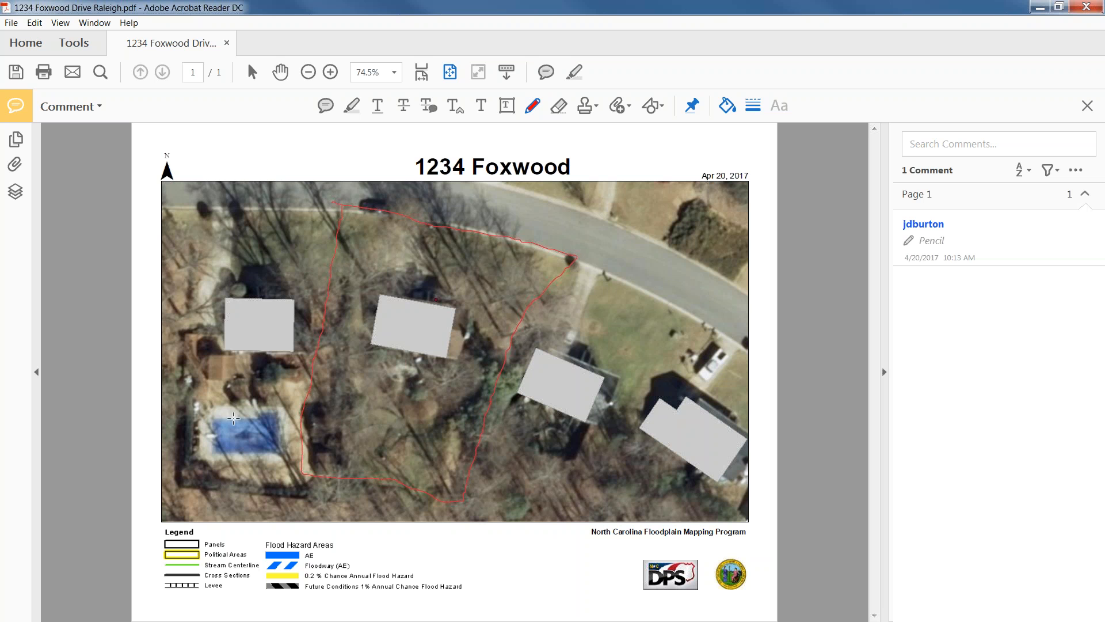
{"action": "left_click", "coordinate": [13, 24]}
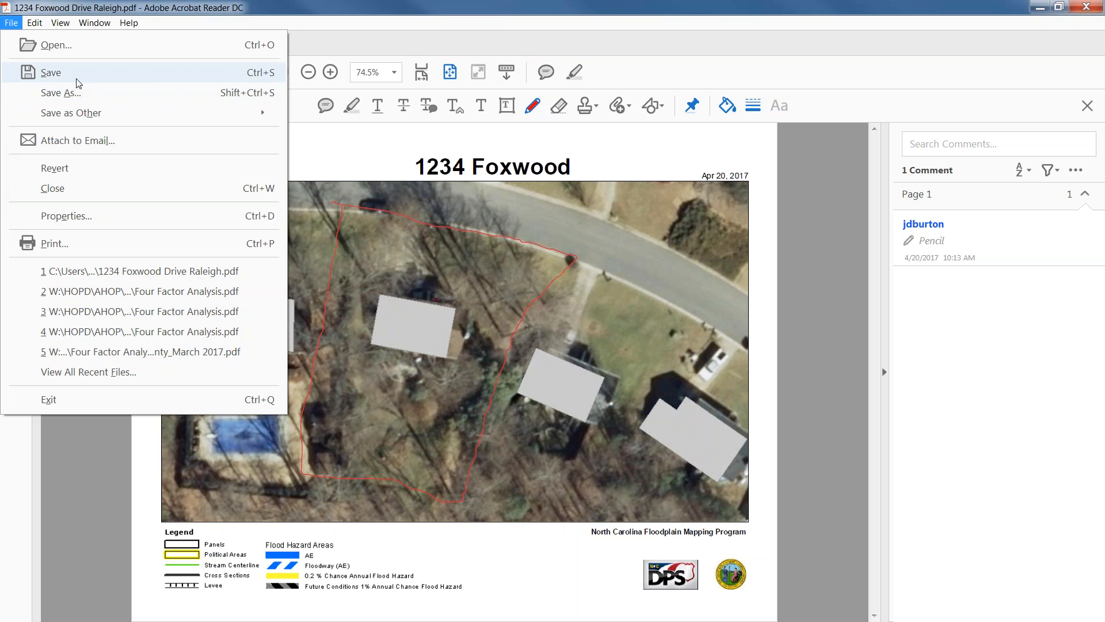
{"action": "left_click", "coordinate": [72, 97]}
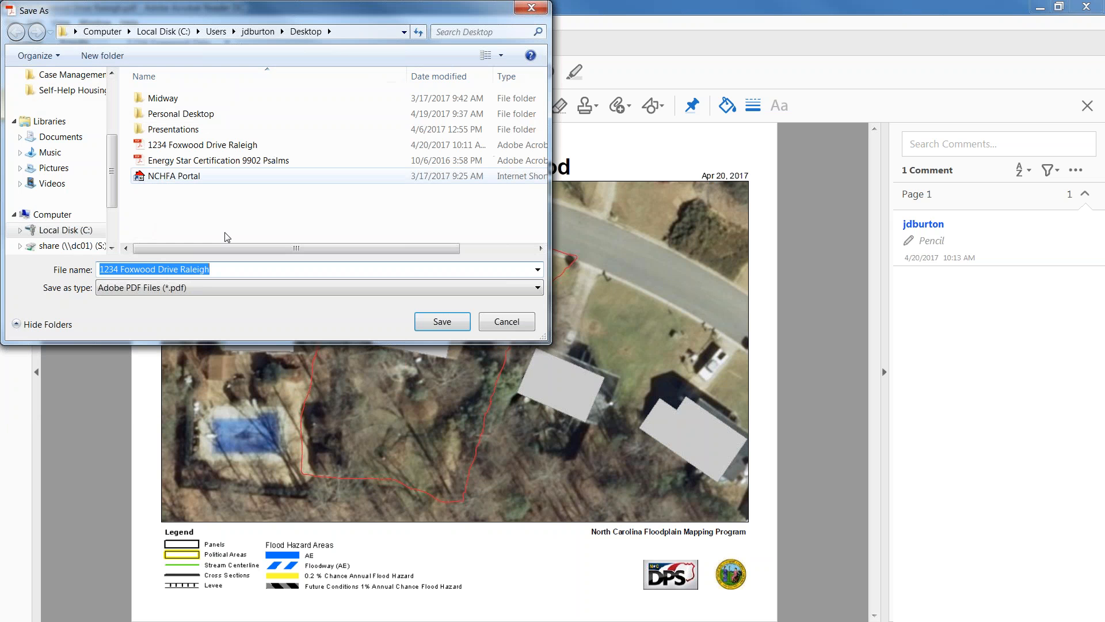
{"action": "left_click", "coordinate": [442, 321]}
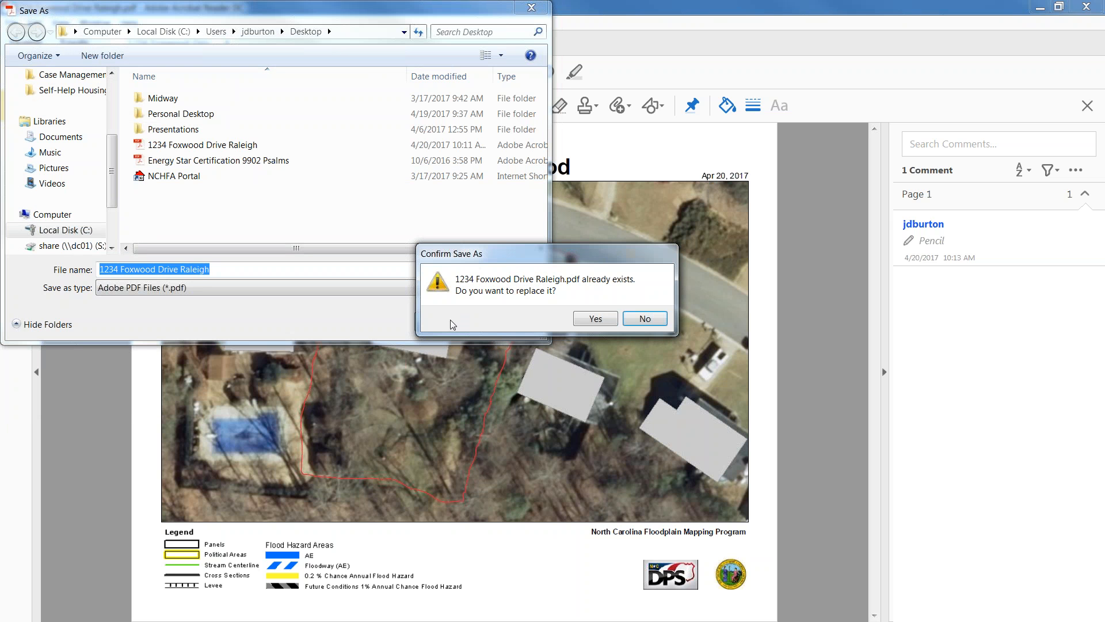
{"action": "left_click", "coordinate": [591, 321]}
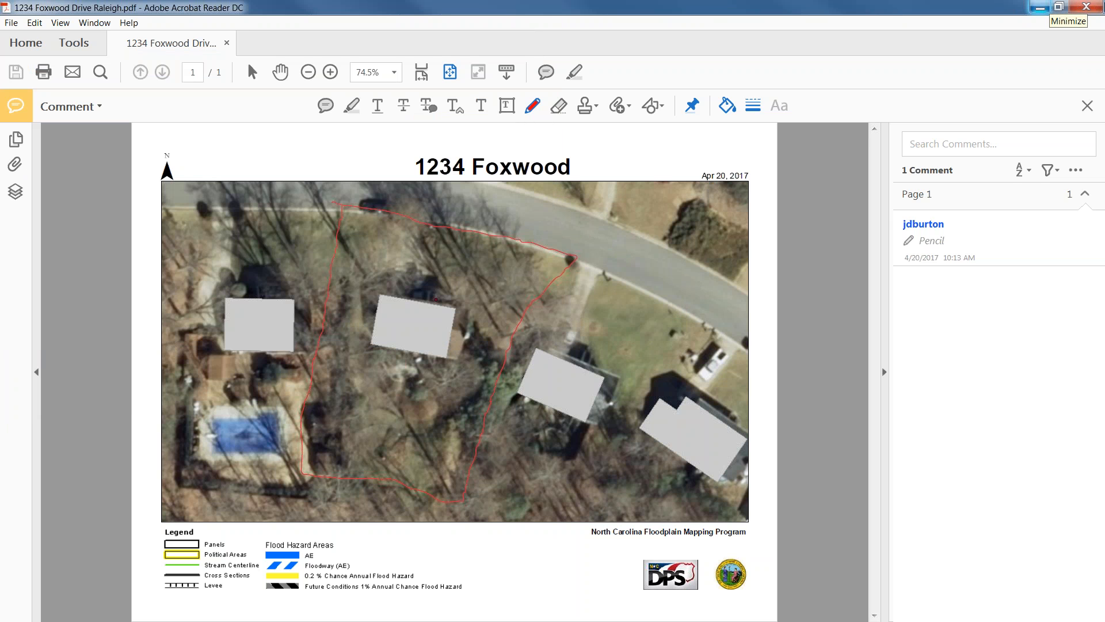
{"action": "left_click", "coordinate": [1084, 8]}
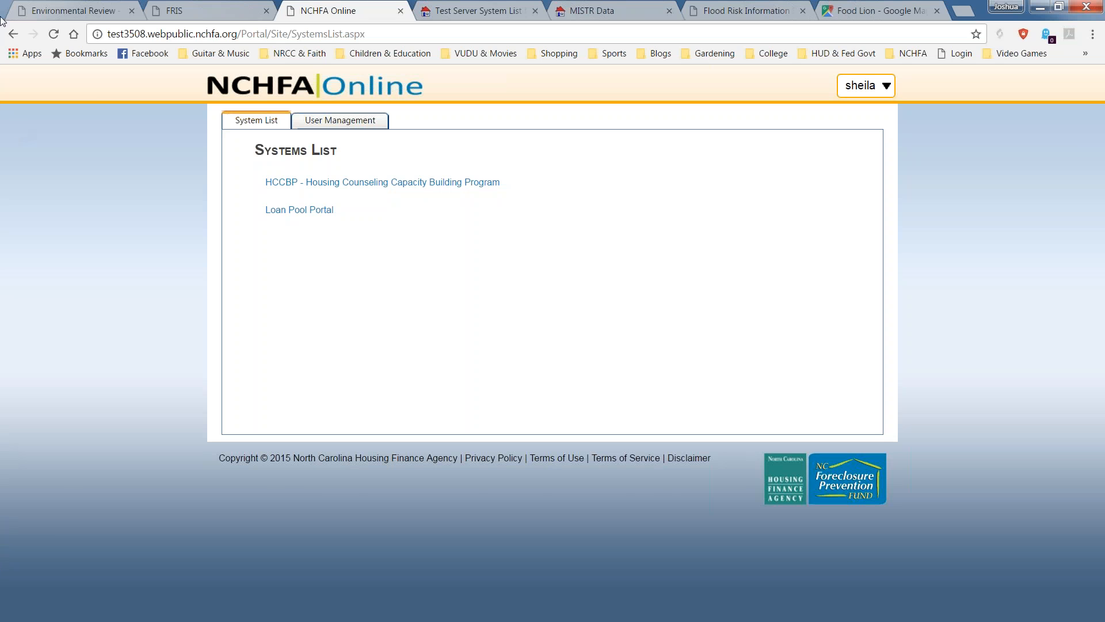
Answer the flood questions: FEMA flood-hazard area No, National Flood Insurance participation Yes.
{"action": "left_click", "coordinate": [208, 8]}
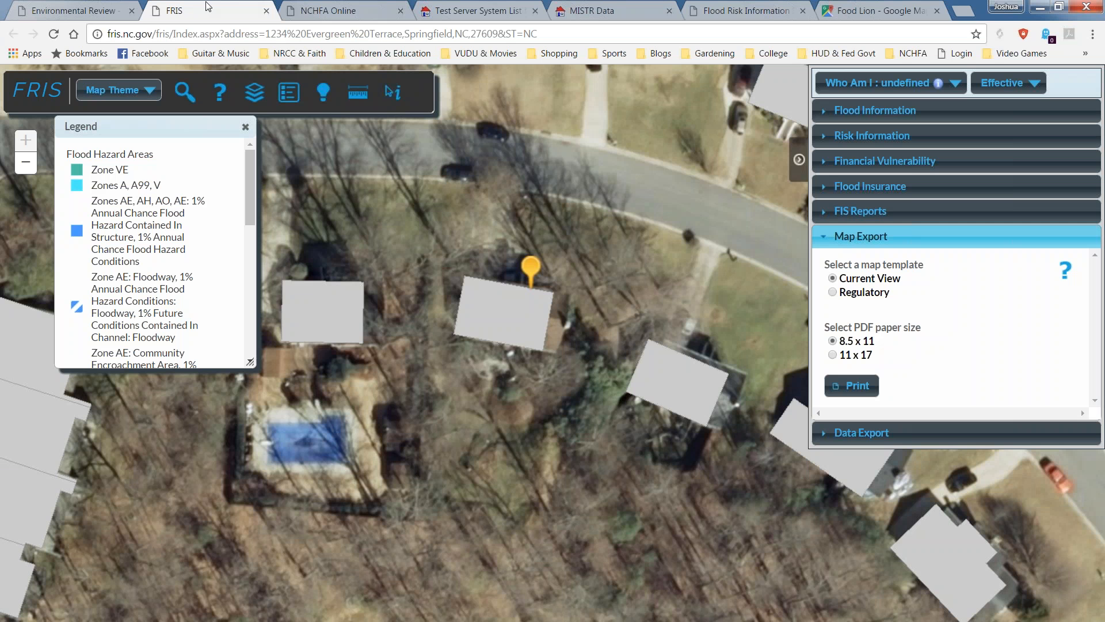
{"action": "left_click", "coordinate": [98, 8]}
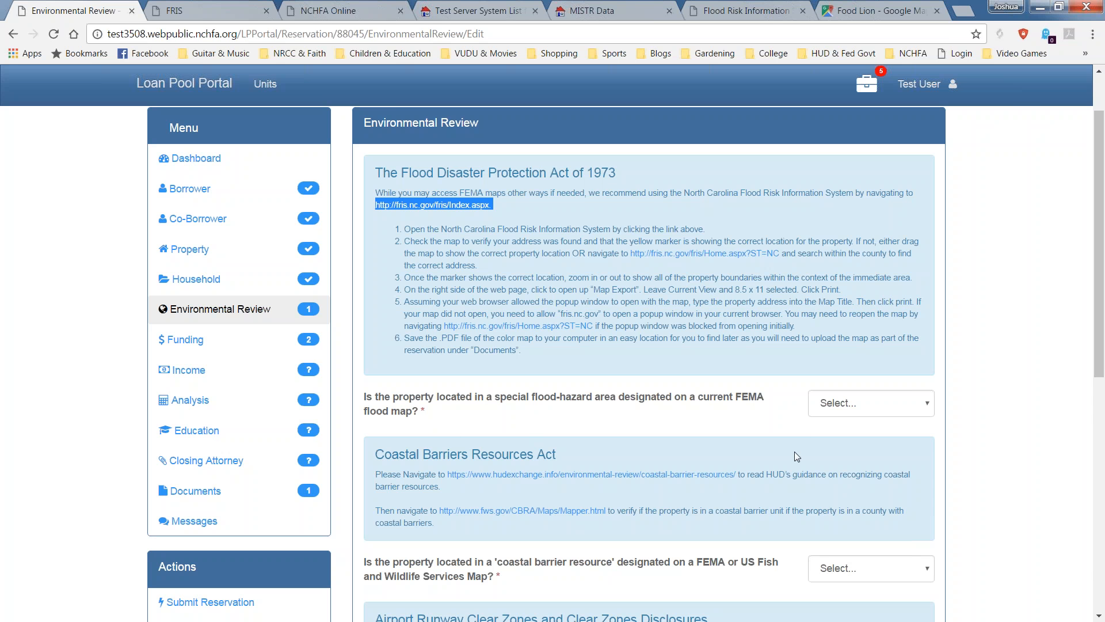
{"action": "left_click", "coordinate": [889, 414]}
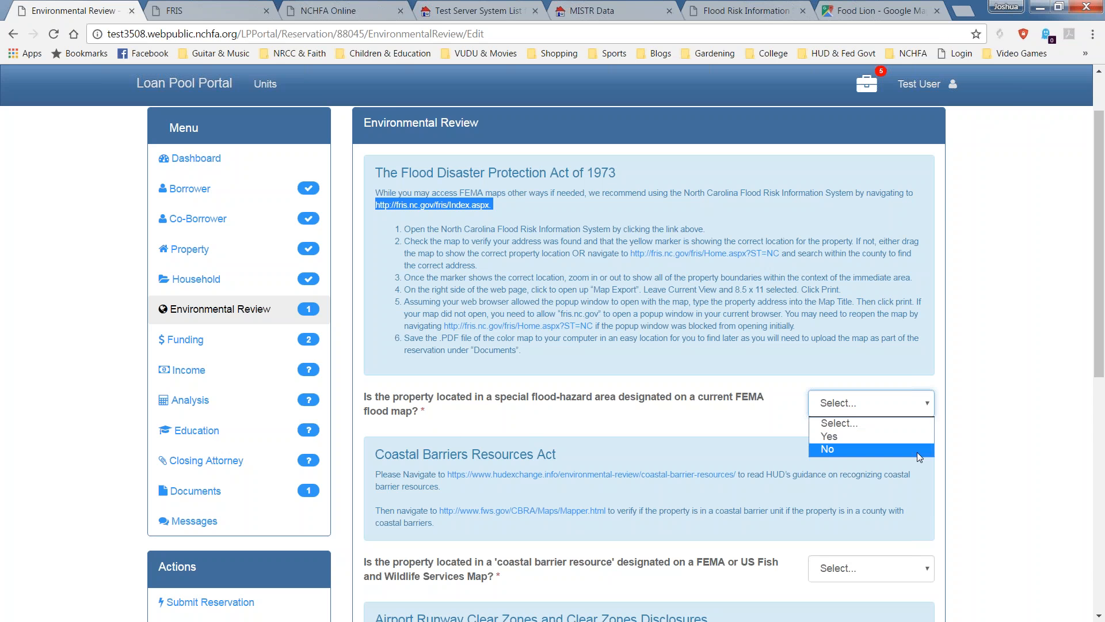
{"action": "left_click", "coordinate": [917, 436]}
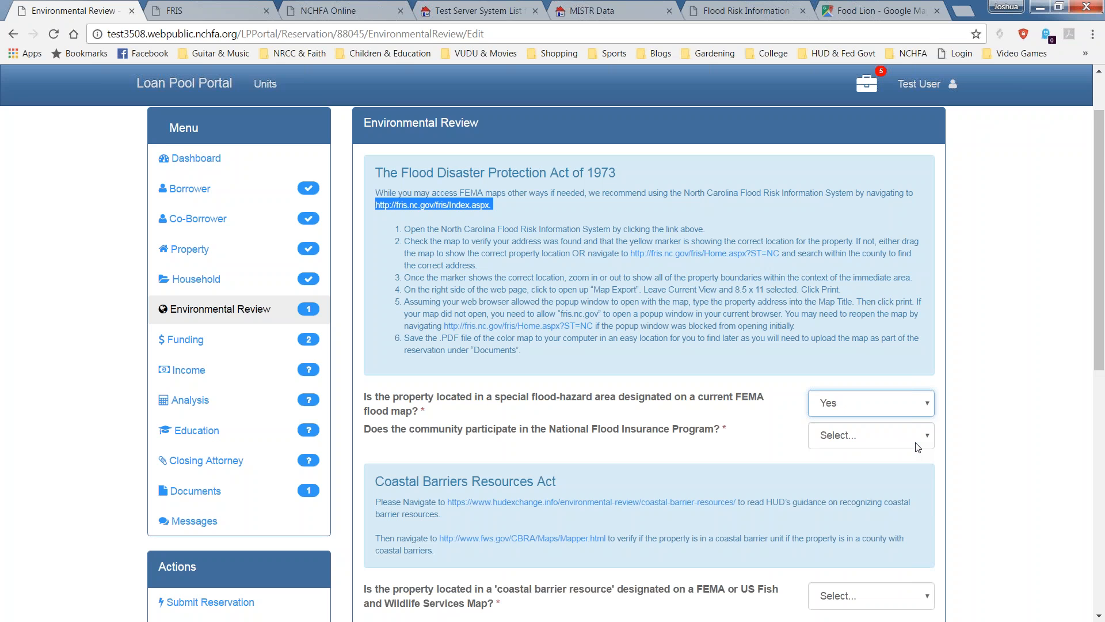
{"action": "left_click", "coordinate": [916, 442]}
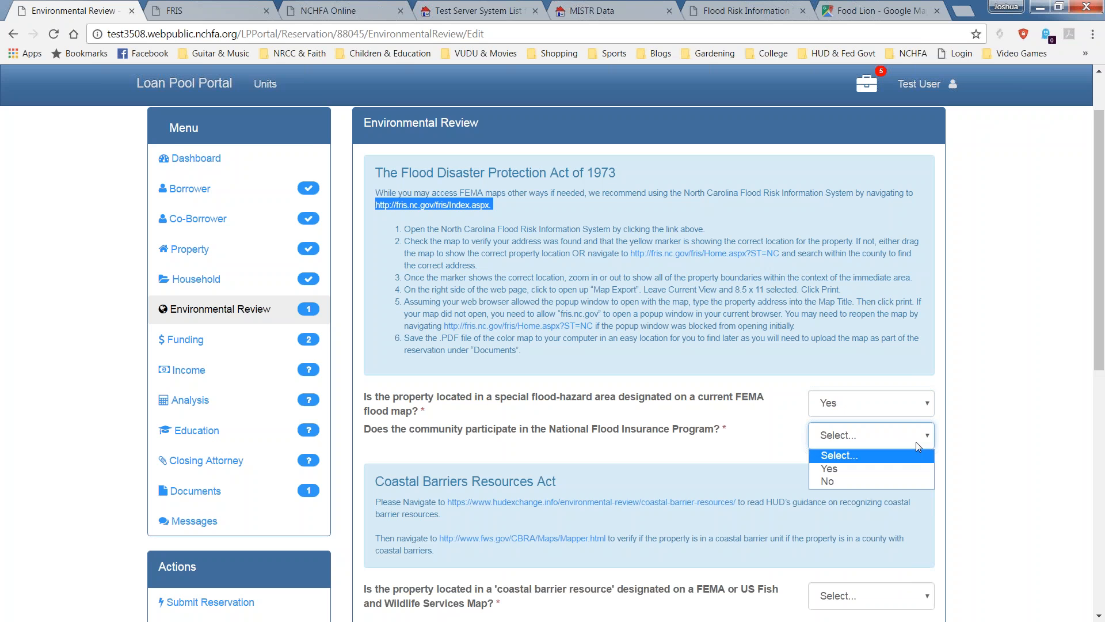
{"action": "left_click", "coordinate": [903, 473]}
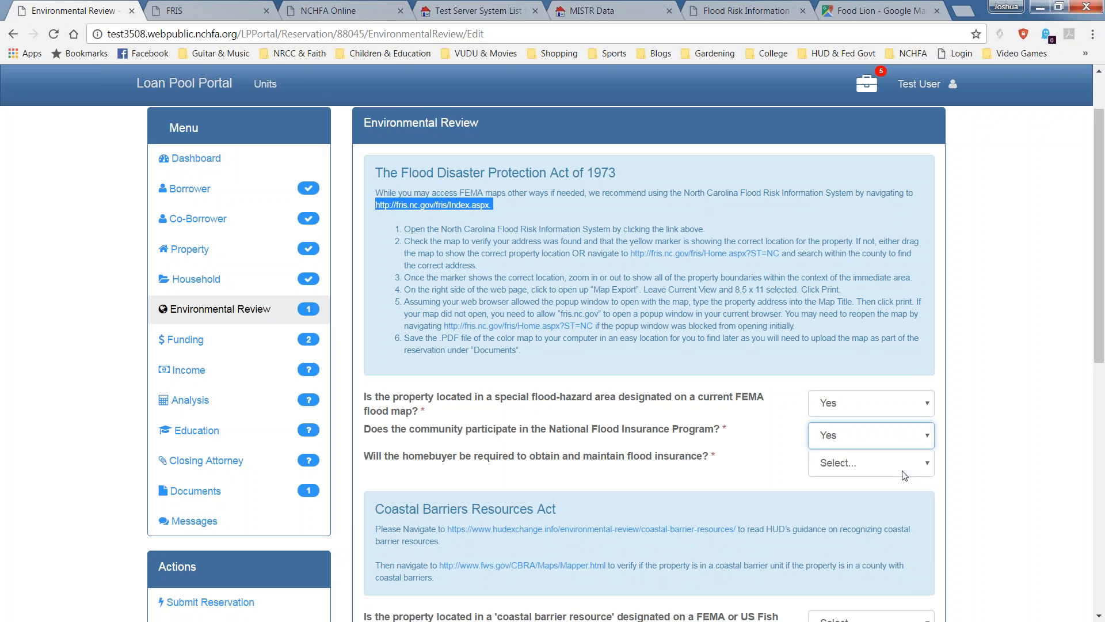
{"action": "left_click", "coordinate": [907, 465]}
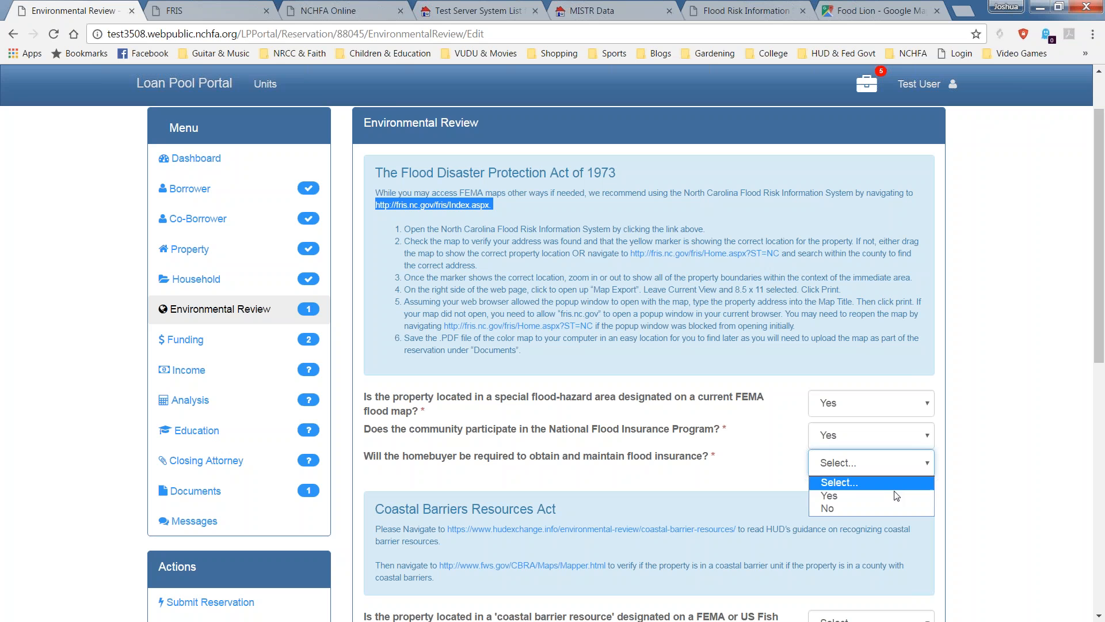
{"action": "left_click", "coordinate": [928, 403]}
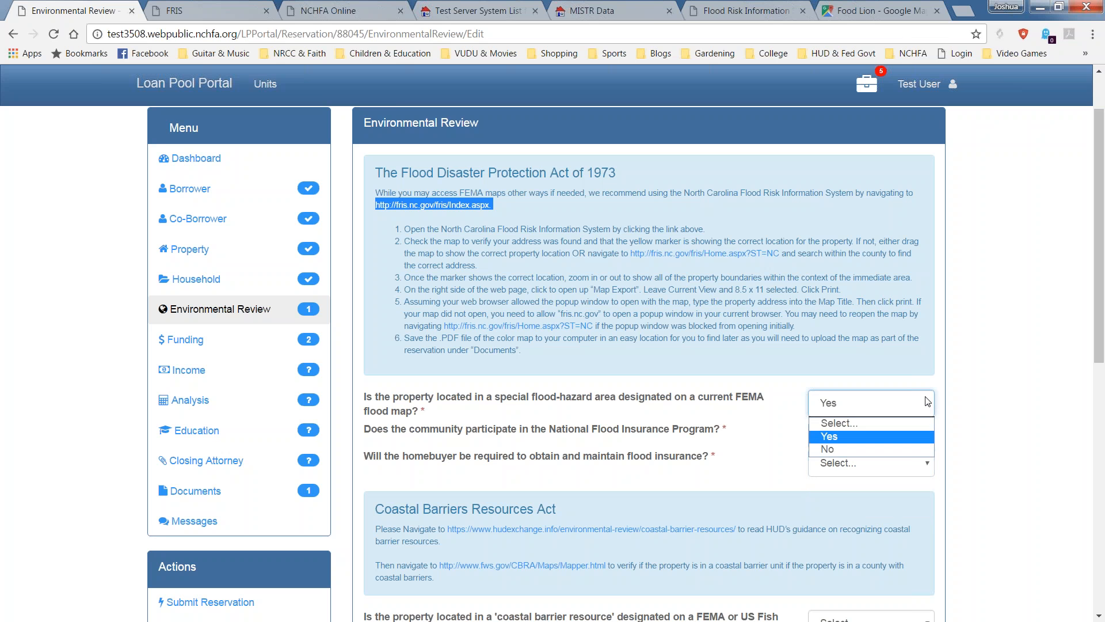
{"action": "left_click", "coordinate": [858, 449]}
Answer No to the coastal barrier resource question and scroll to Airport Runway Clear Zones.
{"action": "scroll", "coordinate": [858, 450], "scroll_direction": "down", "scroll_amount": 4}
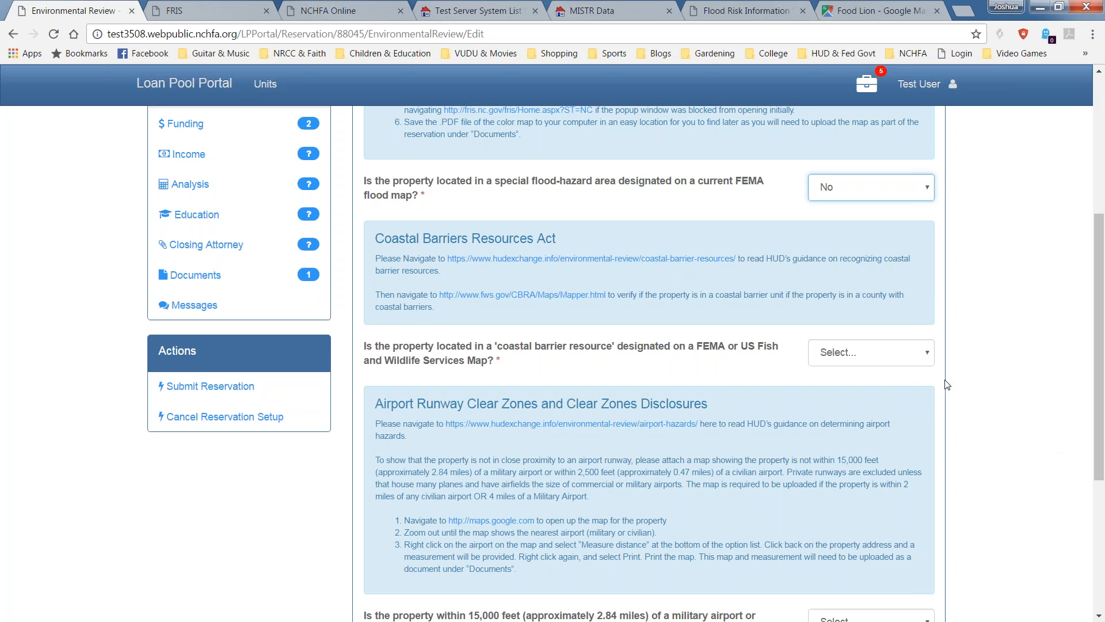
{"action": "left_click", "coordinate": [912, 361]}
{"action": "left_click", "coordinate": [875, 398]}
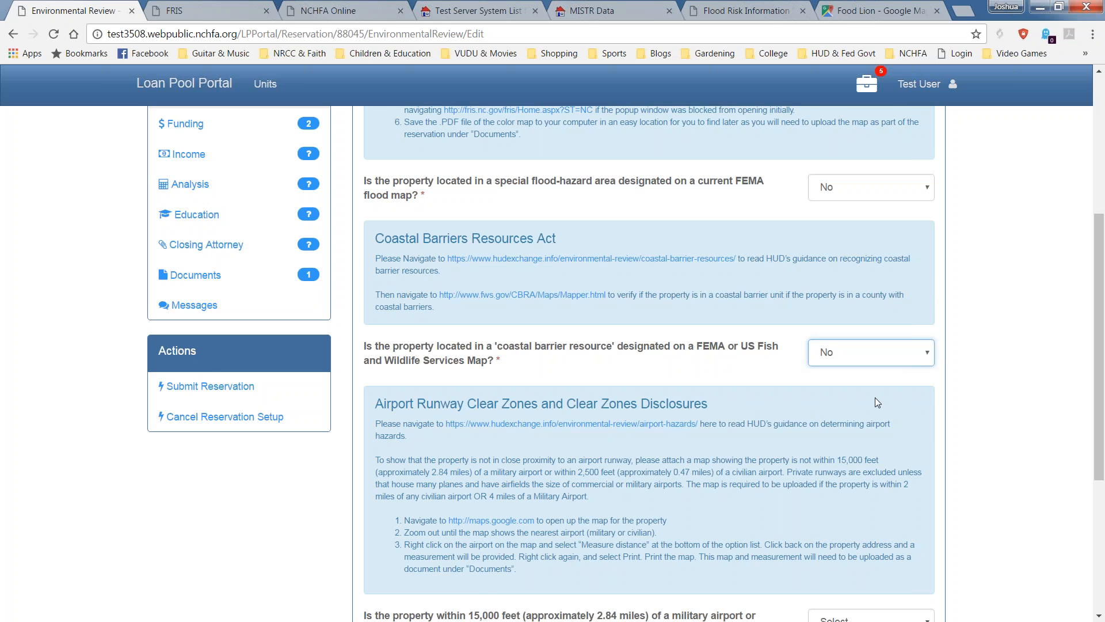
{"action": "scroll", "coordinate": [875, 397], "scroll_direction": "down", "scroll_amount": 3}
{"action": "scroll", "coordinate": [872, 399], "scroll_direction": "down", "scroll_amount": 1}
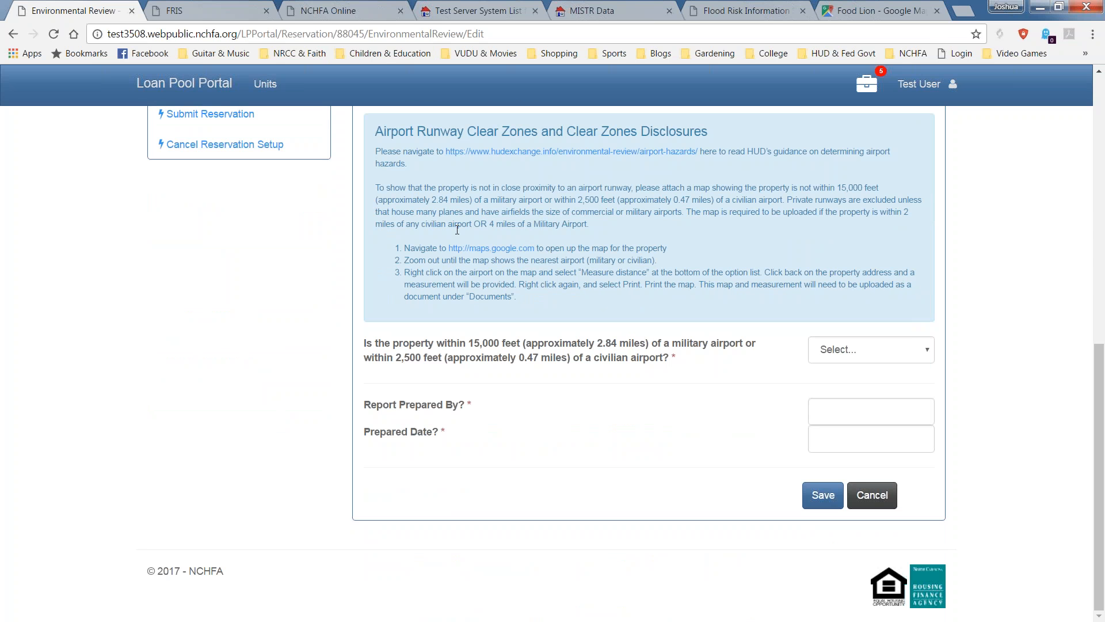
Close the Food Lion photo, hide the place details, and move the map toward Foxwood Drive.
{"action": "left_click", "coordinate": [844, 9]}
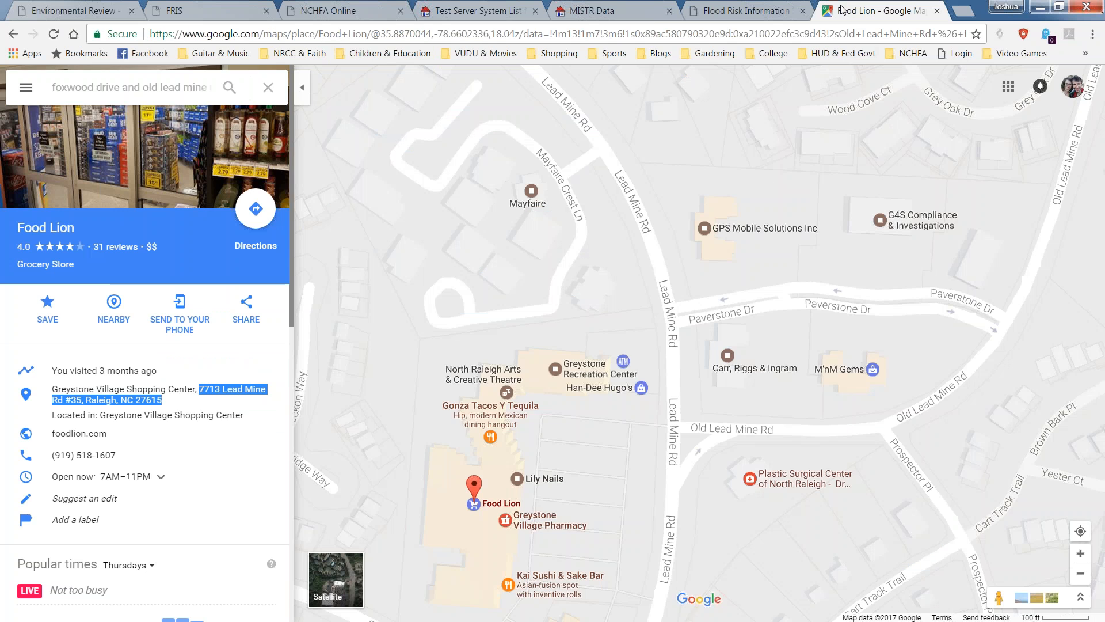
{"action": "left_click", "coordinate": [287, 111]}
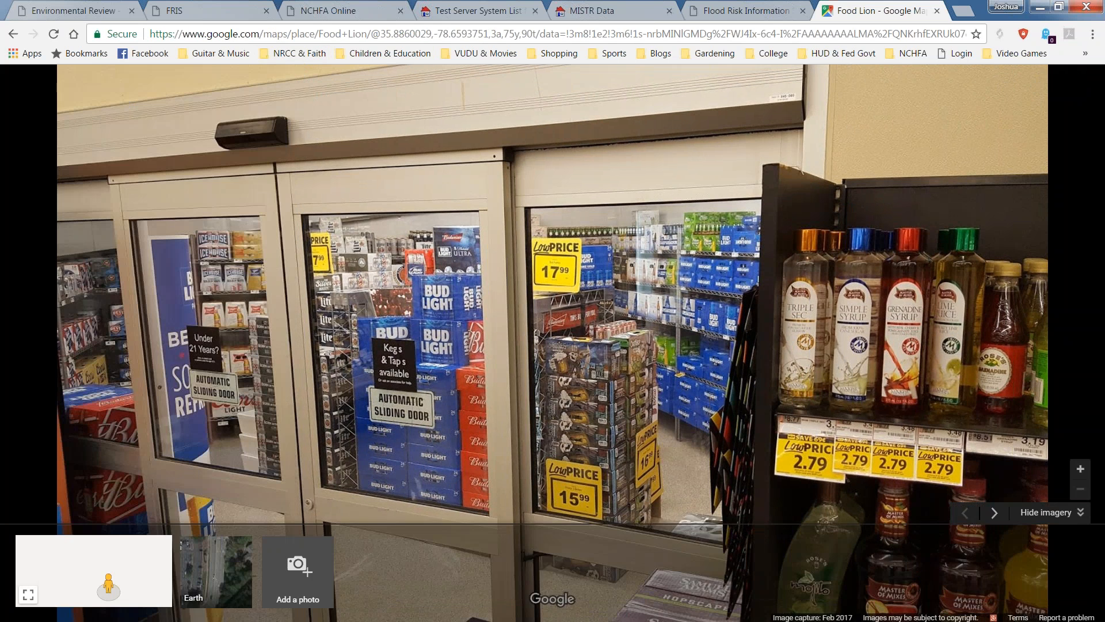
{"action": "left_click", "coordinate": [12, 38]}
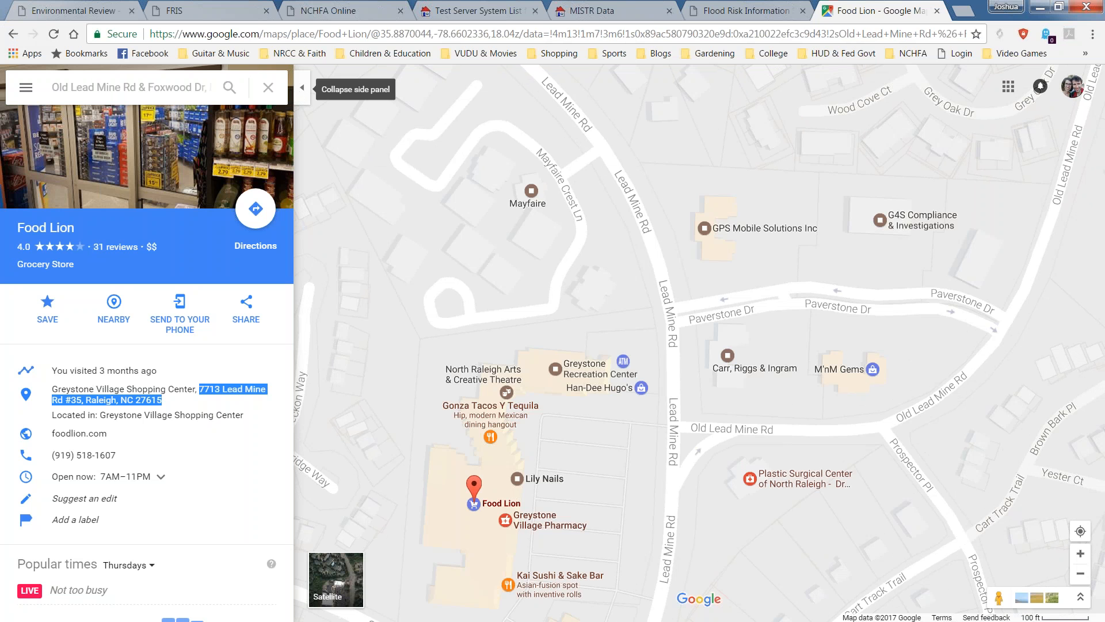
{"action": "left_click", "coordinate": [302, 87]}
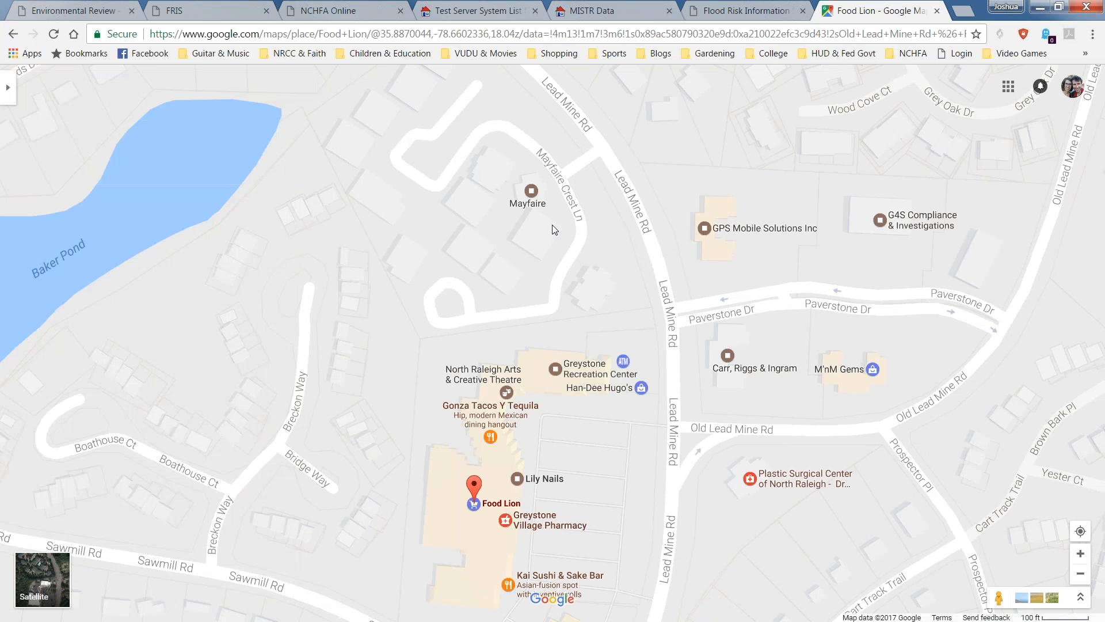
{"action": "scroll", "coordinate": [552, 225], "scroll_direction": "down", "scroll_amount": 5}
{"action": "scroll", "coordinate": [739, 460], "scroll_direction": "up", "scroll_amount": 2}
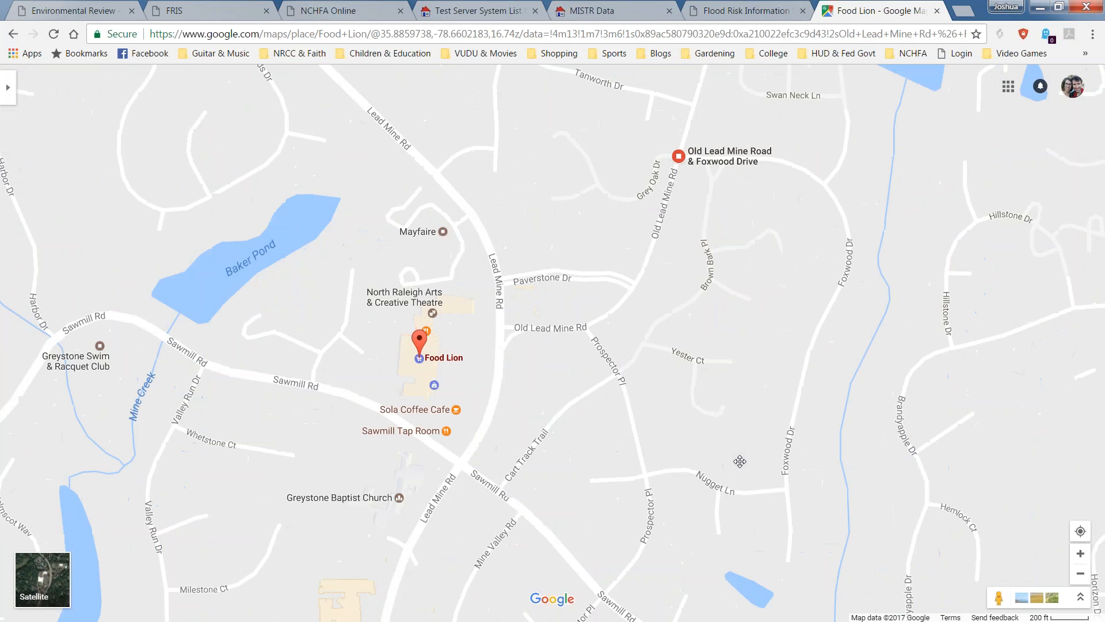
{"action": "left_click_drag", "start_coordinate": [742, 338], "coordinate": [634, 421]}
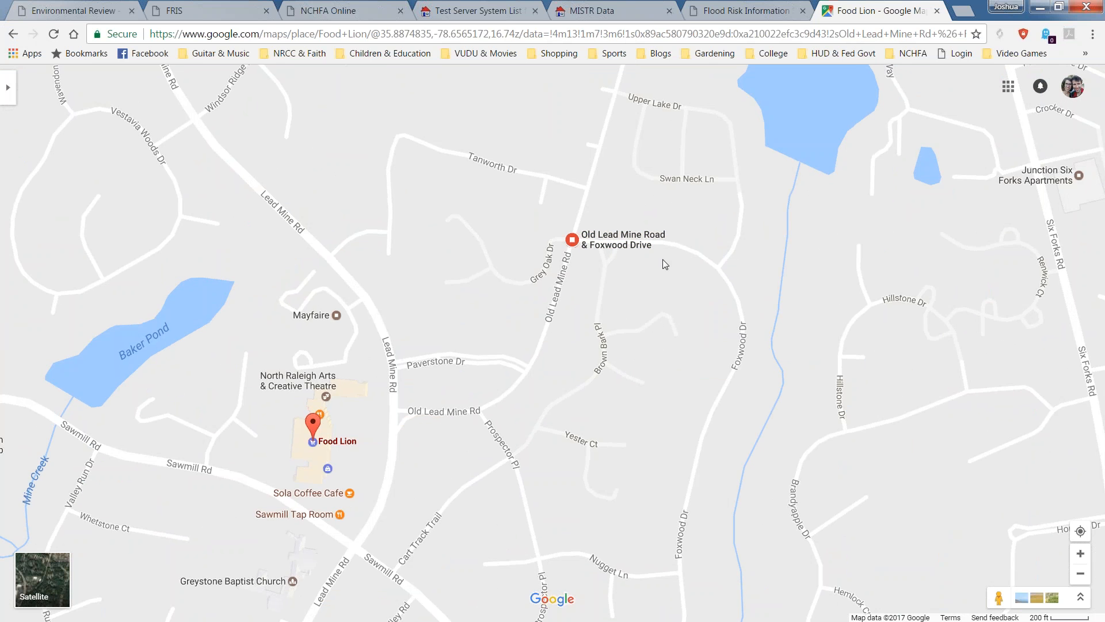
{"action": "scroll", "coordinate": [662, 260], "scroll_direction": "up", "scroll_amount": 1}
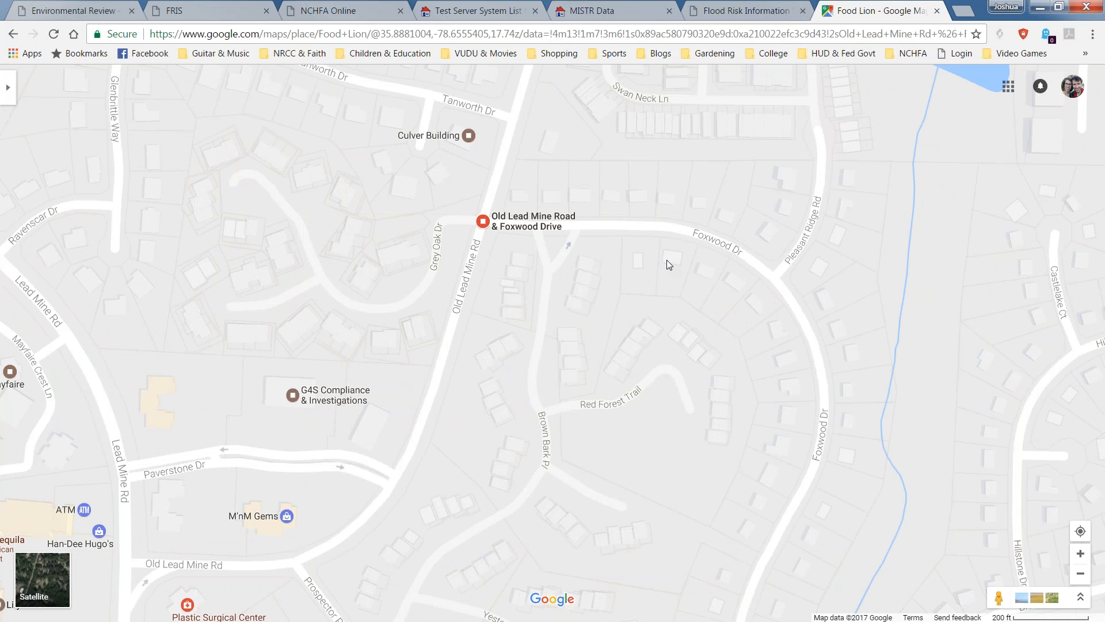
Check the addresses of lots along Foxwood Dr.
{"action": "left_click", "coordinate": [666, 262]}
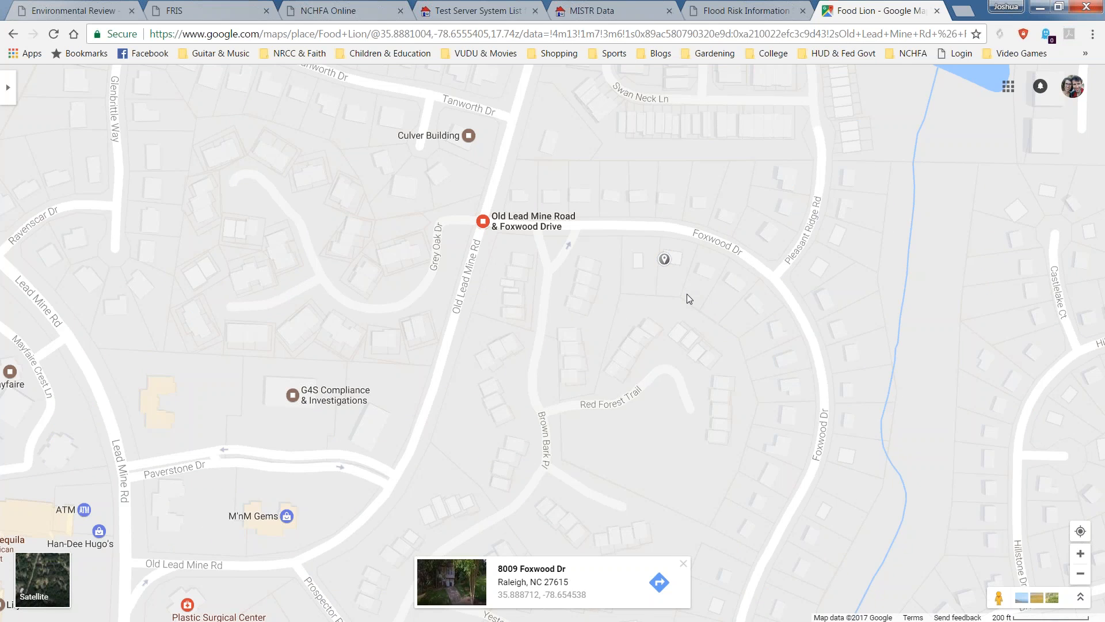
{"action": "left_click_drag", "start_coordinate": [686, 293], "coordinate": [678, 359]}
{"action": "scroll", "coordinate": [670, 319], "scroll_direction": "up", "scroll_amount": 1}
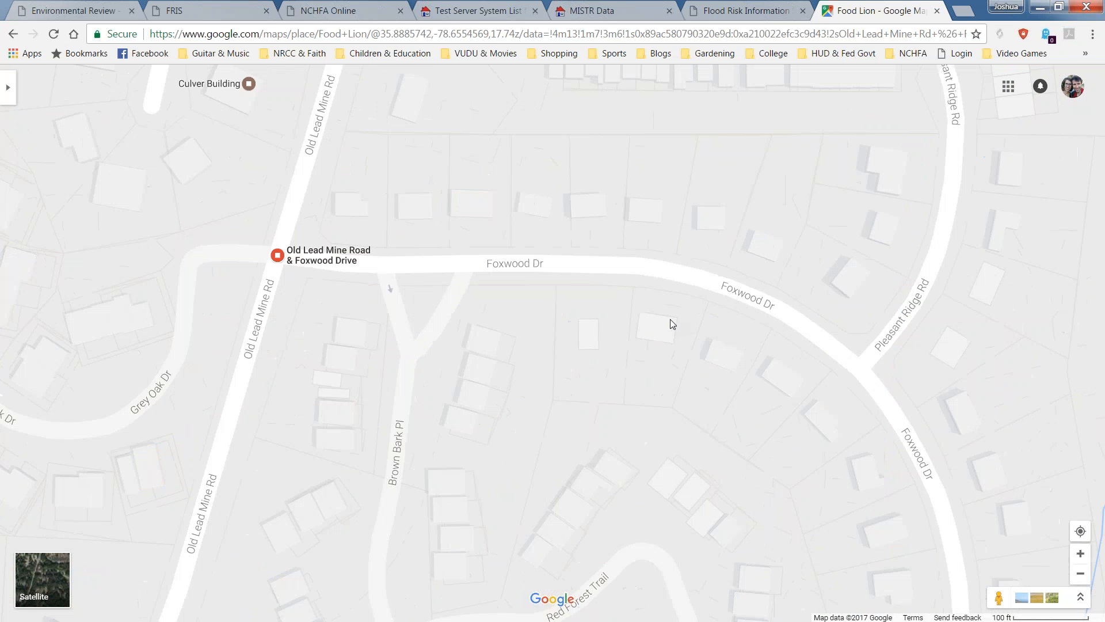
{"action": "left_click", "coordinate": [659, 274]}
{"action": "scroll", "coordinate": [652, 316], "scroll_direction": "down", "scroll_amount": 2}
{"action": "scroll", "coordinate": [652, 320], "scroll_direction": "down", "scroll_amount": 5}
Zoom out and pan until Raleigh-Durham International Airport appears beside the property.
{"action": "mouse_move", "coordinate": [488, 383]}
{"action": "left_mouse_down"}
{"action": "mouse_move", "coordinate": [553, 397]}
{"action": "mouse_move", "coordinate": [644, 467]}
{"action": "mouse_move", "coordinate": [695, 480]}
{"action": "left_mouse_up"}
{"action": "scroll", "coordinate": [695, 481], "scroll_direction": "down", "scroll_amount": 4}
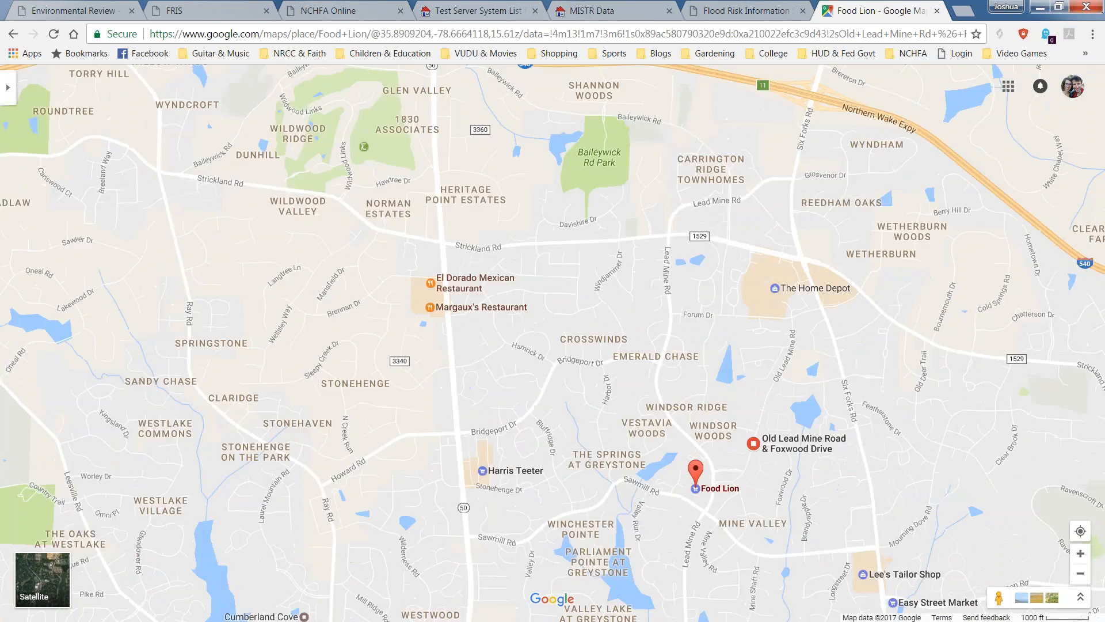
{"action": "mouse_move", "coordinate": [414, 424]}
{"action": "left_mouse_down"}
{"action": "mouse_move", "coordinate": [433, 460]}
{"action": "mouse_move", "coordinate": [599, 409]}
{"action": "mouse_move", "coordinate": [605, 278]}
{"action": "left_mouse_up"}
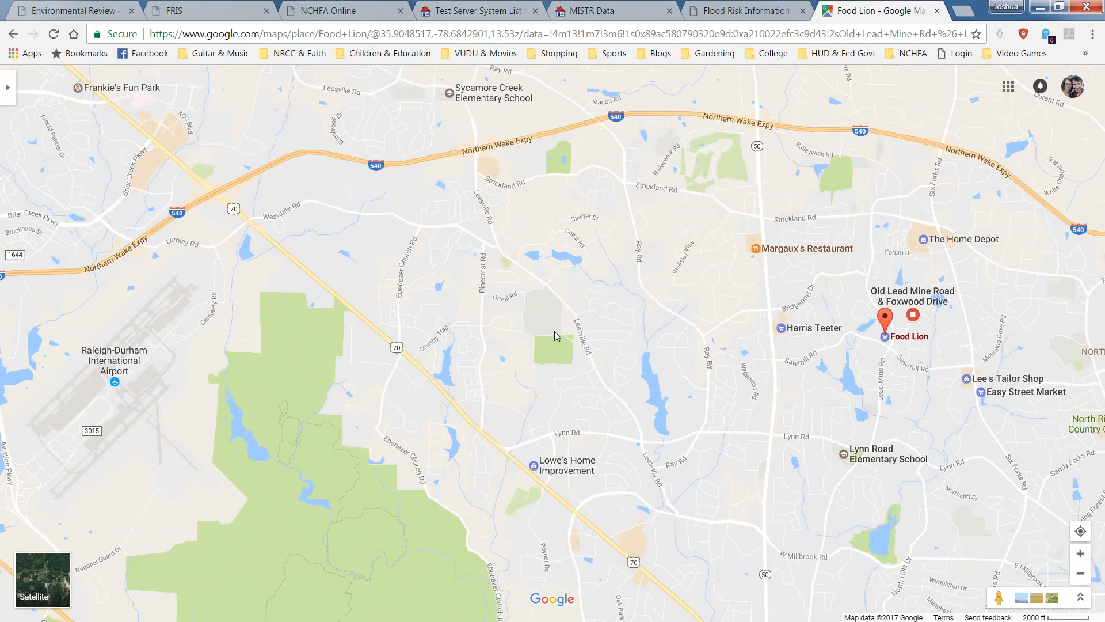
{"action": "scroll", "coordinate": [556, 333], "scroll_direction": "down", "scroll_amount": 2}
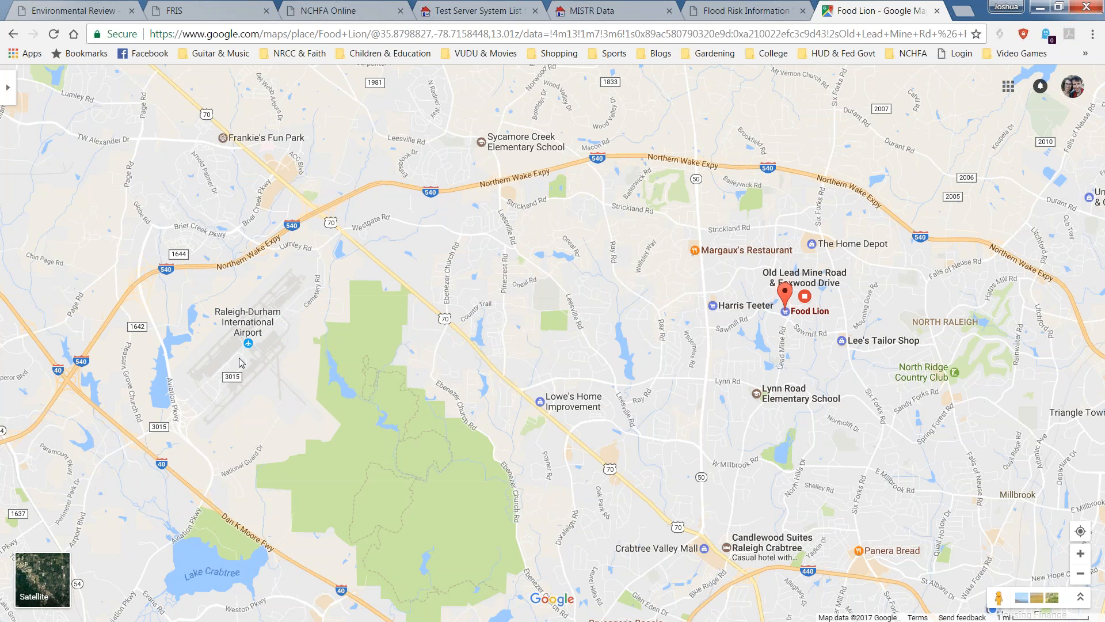
Measure the 6.64 mi distance from Raleigh-Durham International Airport to the property and snip the map.
{"action": "right_click", "coordinate": [287, 346]}
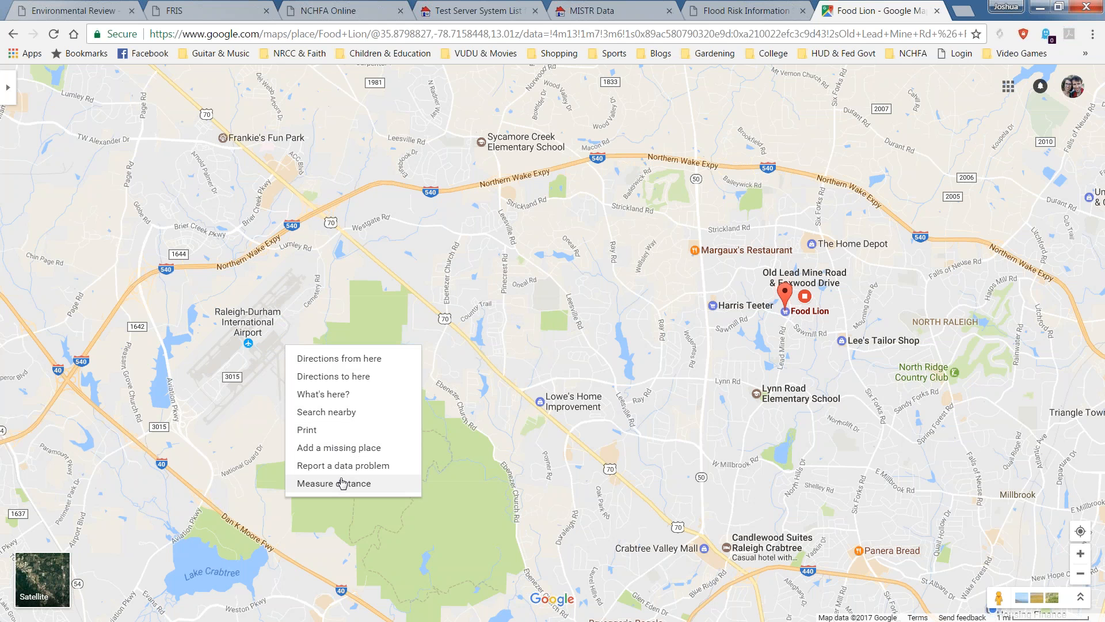
{"action": "left_click", "coordinate": [342, 483]}
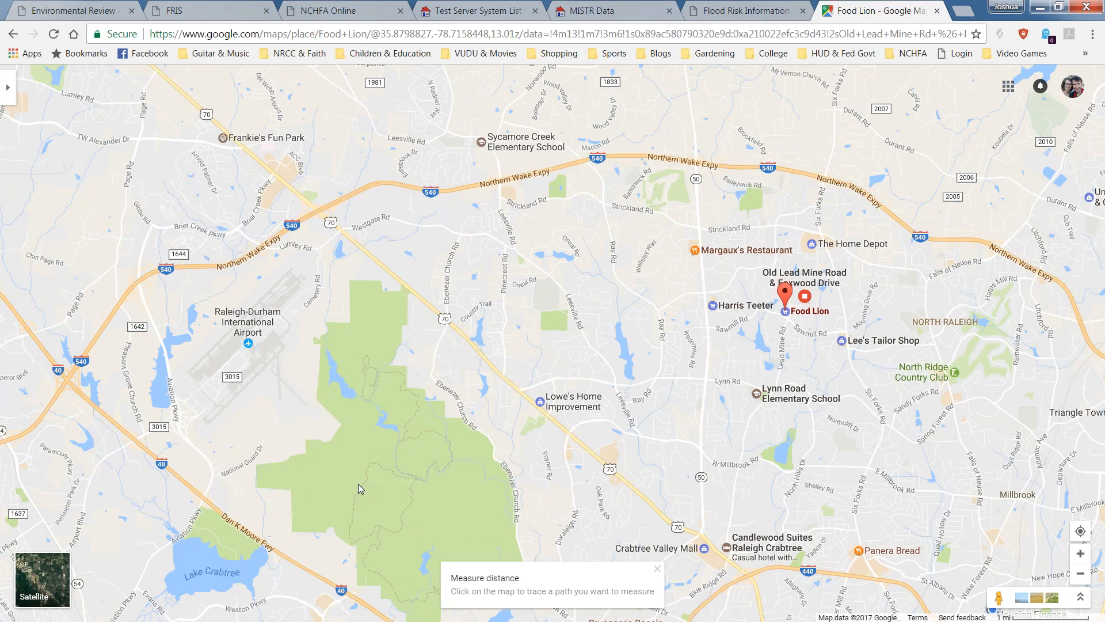
{"action": "left_click", "coordinate": [285, 345]}
{"action": "left_click_drag", "start_coordinate": [285, 345], "coordinate": [350, 335]}
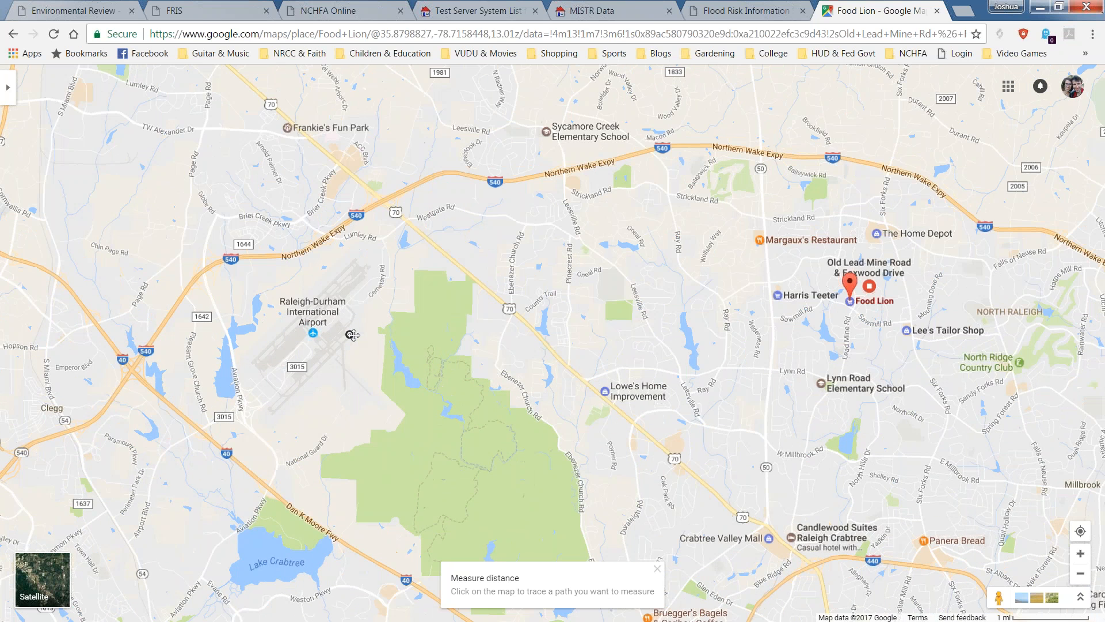
{"action": "left_click", "coordinate": [870, 268]}
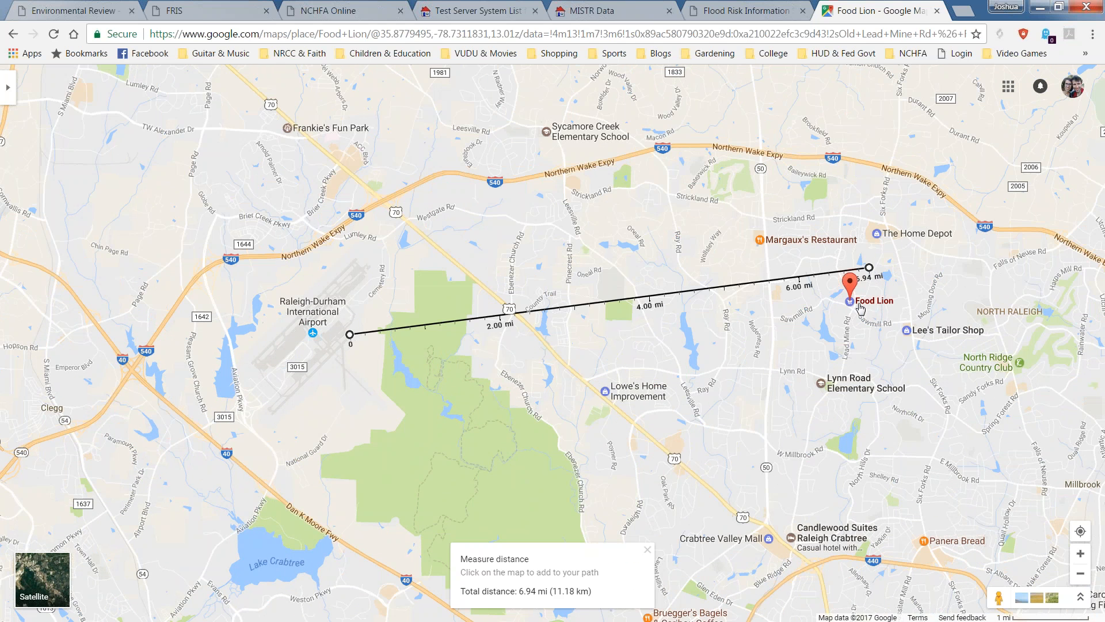
{"action": "left_click_drag", "start_coordinate": [869, 268], "coordinate": [851, 307]}
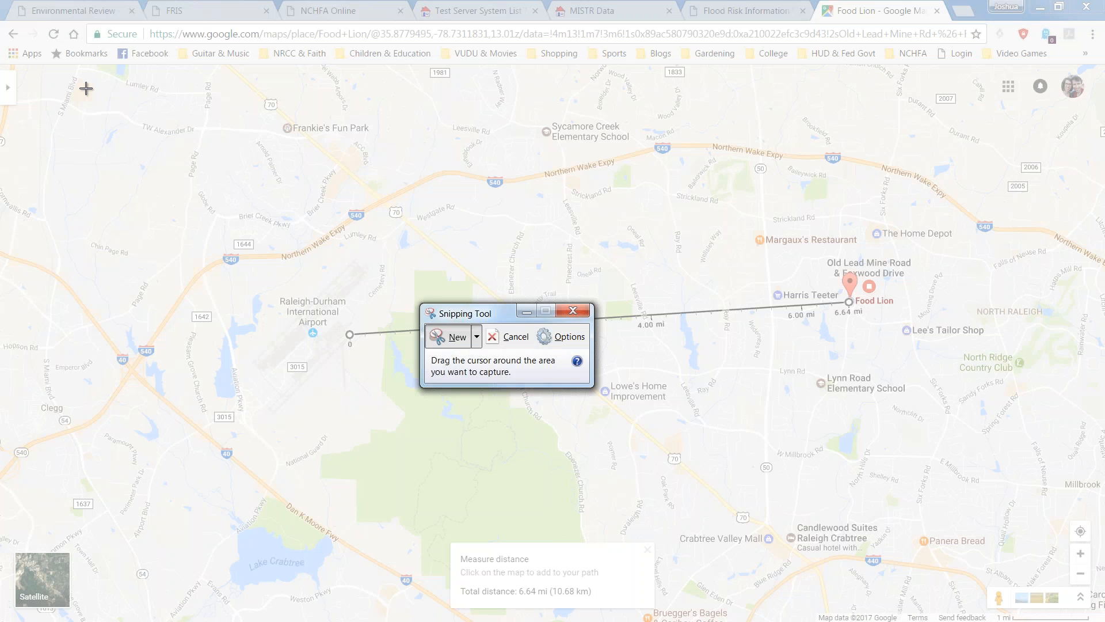
{"action": "left_click_drag", "start_coordinate": [86, 88], "coordinate": [1031, 523]}
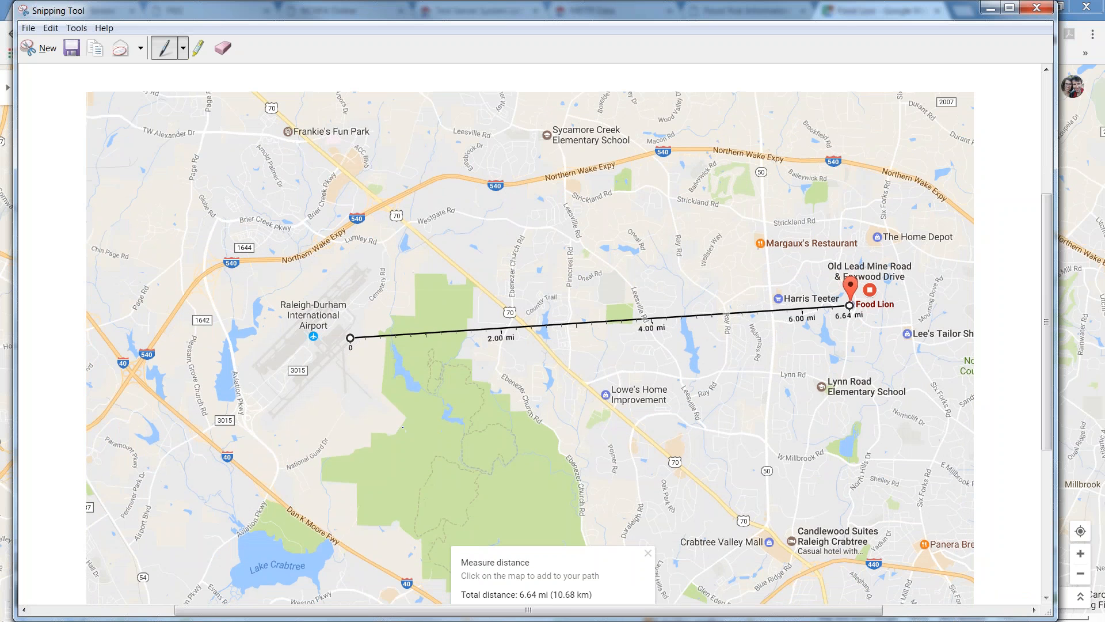
{"action": "right_click", "coordinate": [405, 429]}
{"action": "left_click", "coordinate": [430, 464]}
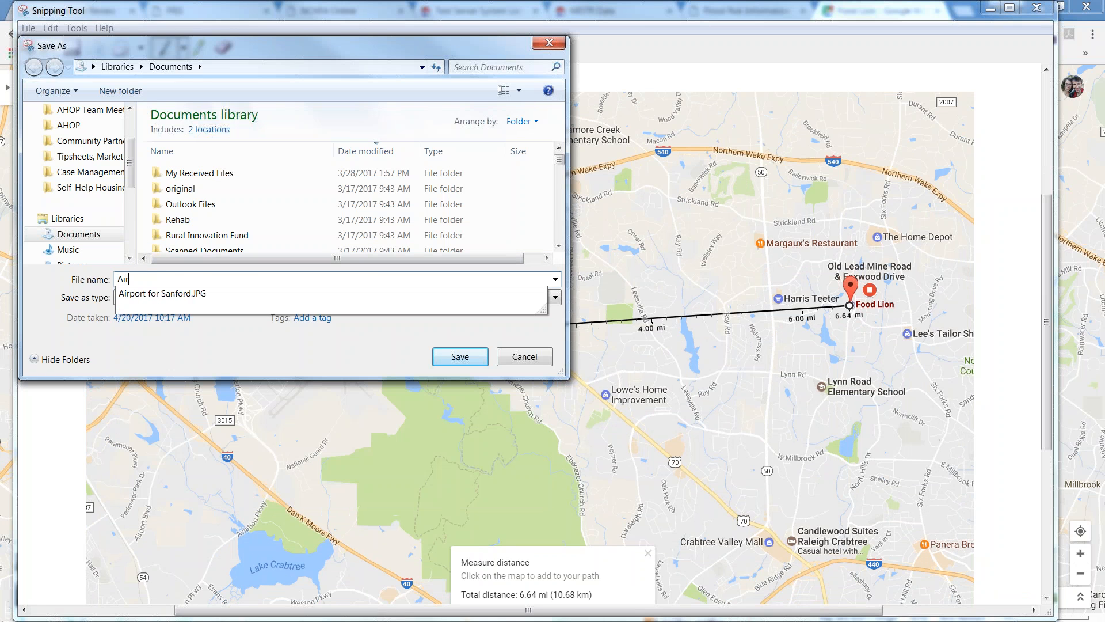
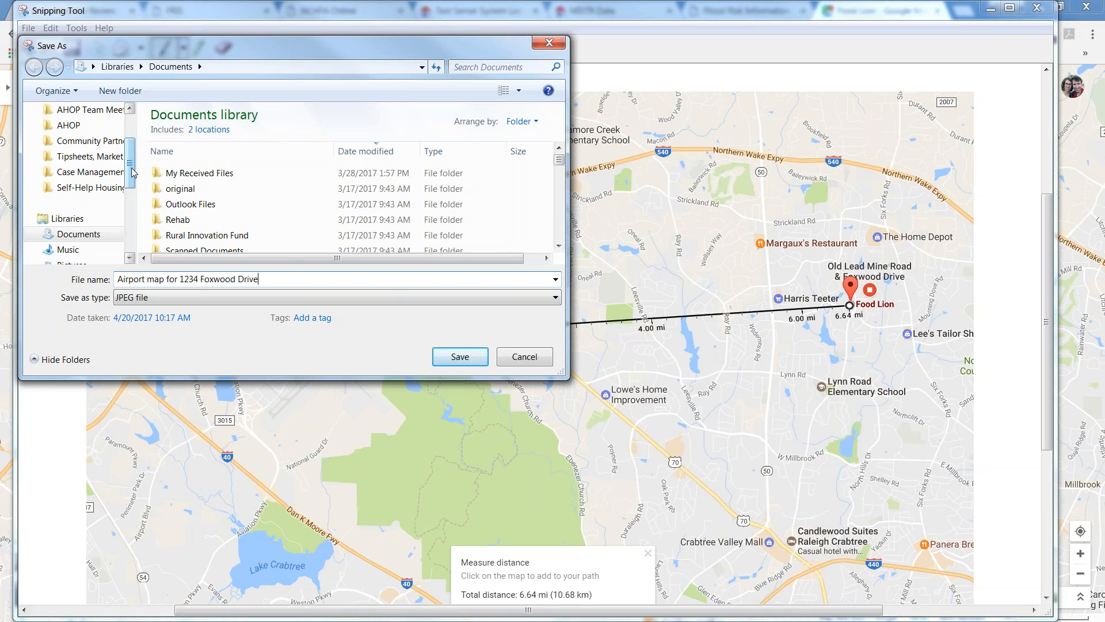
{"action": "scroll", "coordinate": [108, 132], "scroll_direction": "up", "scroll_amount": 2}
{"action": "type", "text": "e"}
{"action": "left_click", "coordinate": [107, 132]}
{"action": "left_click", "coordinate": [460, 356]}
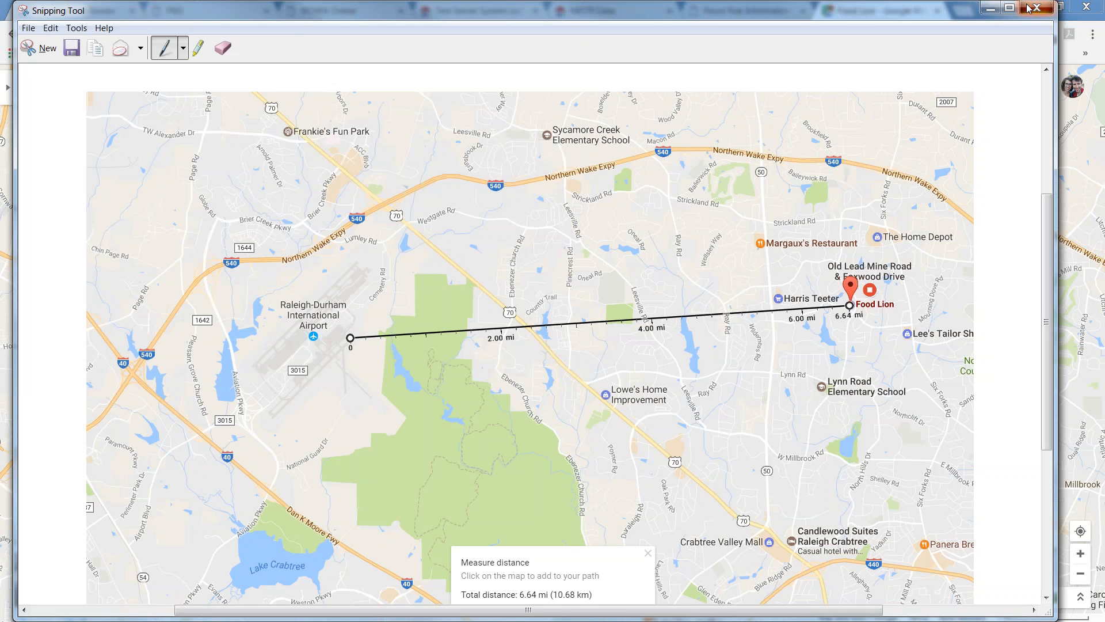
{"action": "left_click", "coordinate": [1037, 7]}
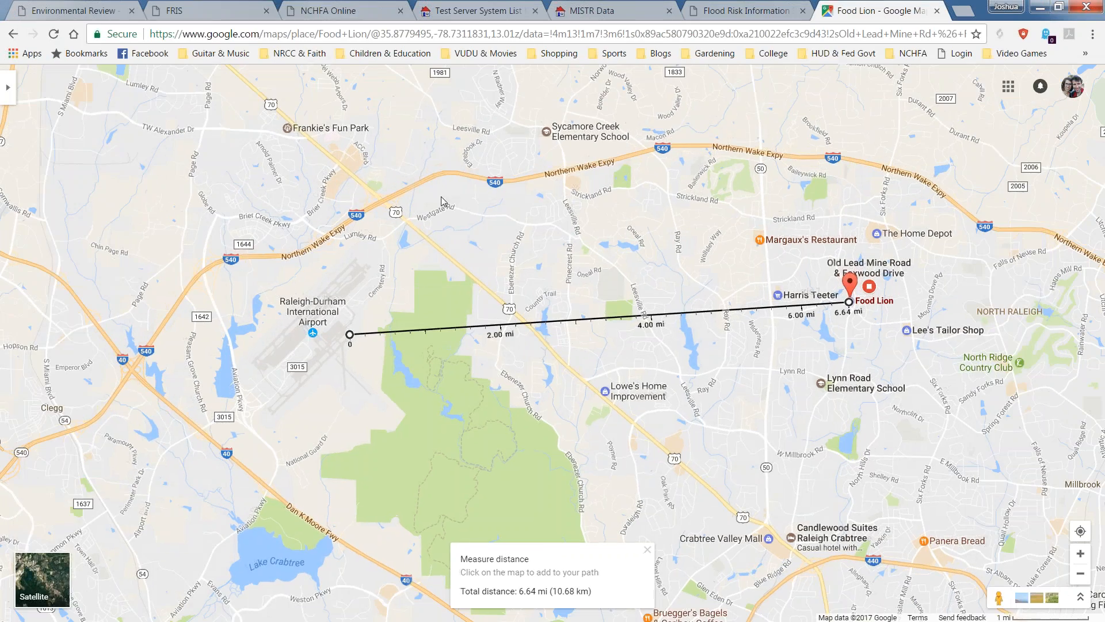
Return to the Environmental Review form and highlight the 2.84 and 0.47 mile airport distance figures.
{"action": "left_click", "coordinate": [329, 6]}
{"action": "left_click", "coordinate": [207, 10]}
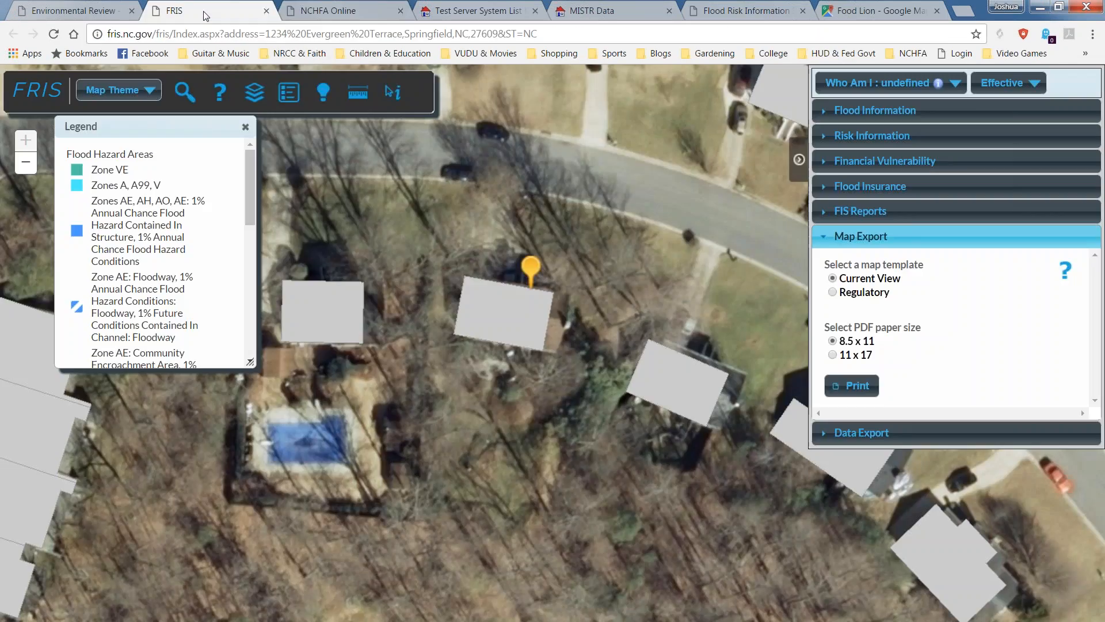
{"action": "left_click", "coordinate": [67, 5]}
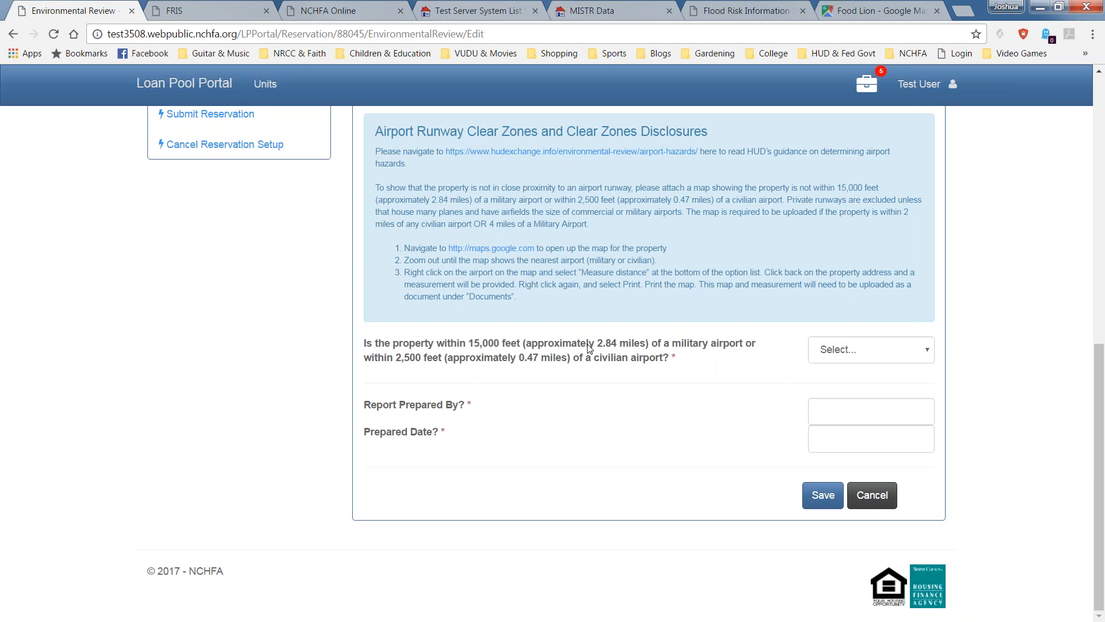
{"action": "left_click_drag", "start_coordinate": [603, 346], "coordinate": [621, 351]}
{"action": "left_click_drag", "start_coordinate": [516, 360], "coordinate": [539, 365]}
{"action": "left_click", "coordinate": [585, 380]}
{"action": "left_click_drag", "start_coordinate": [597, 347], "coordinate": [622, 350]}
{"action": "left_click_drag", "start_coordinate": [619, 347], "coordinate": [613, 349]}
{"action": "left_click_drag", "start_coordinate": [518, 358], "coordinate": [540, 365]}
Answer No to the airport proximity question, then highlight the 4 mile limit and map rule.
{"action": "left_click", "coordinate": [865, 361]}
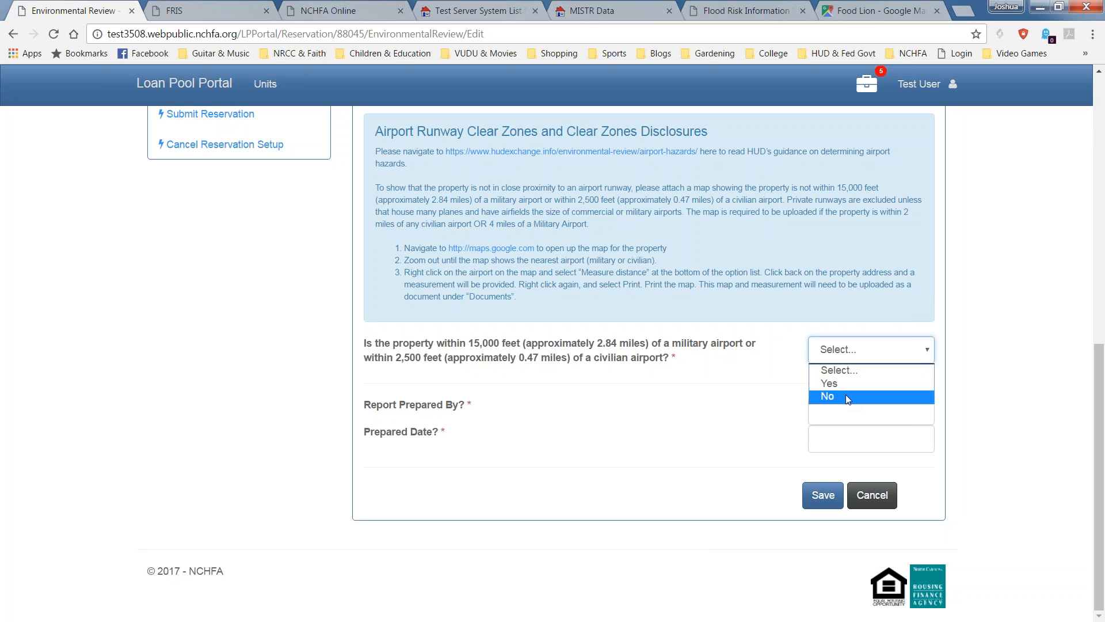
{"action": "left_click", "coordinate": [845, 396]}
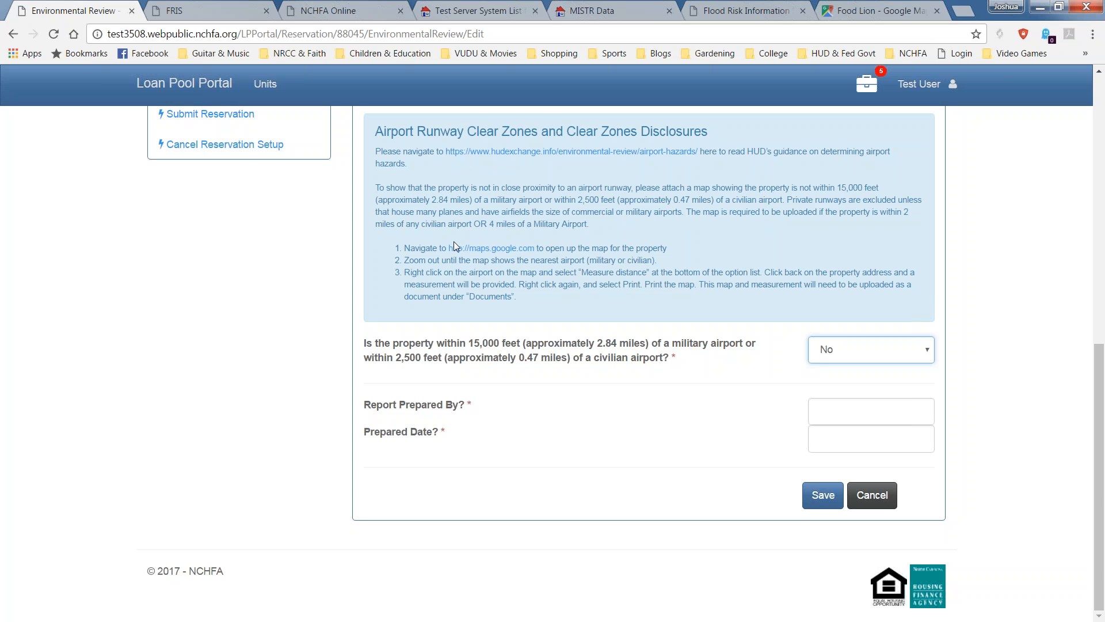
{"action": "double_click", "coordinate": [494, 224]}
{"action": "left_click_drag", "start_coordinate": [827, 214], "coordinate": [684, 230]}
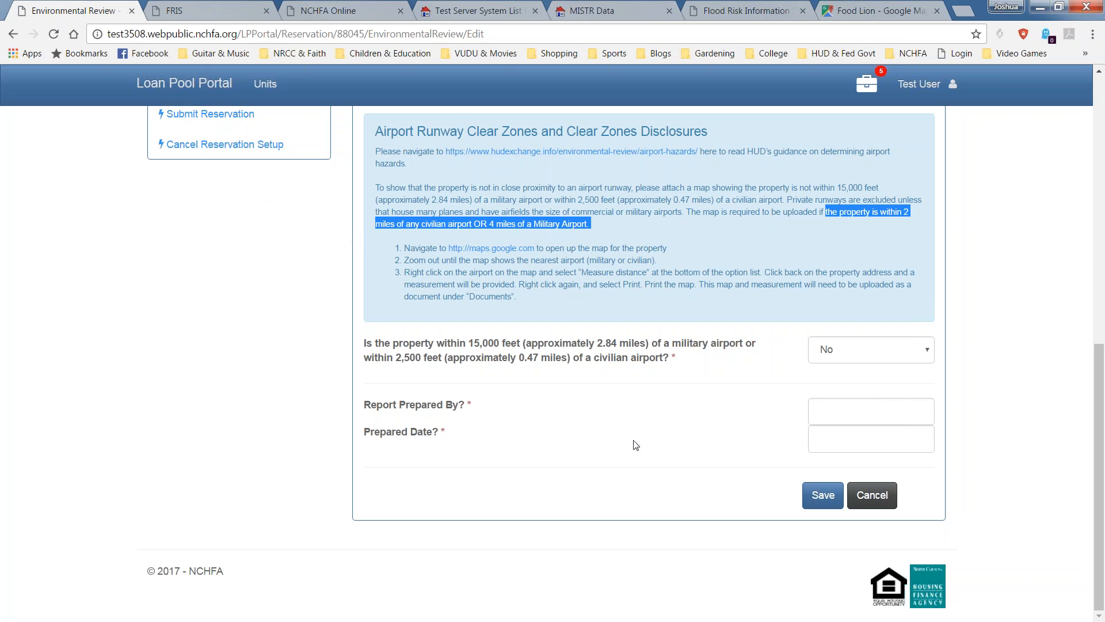
{"action": "left_click", "coordinate": [892, 420]}
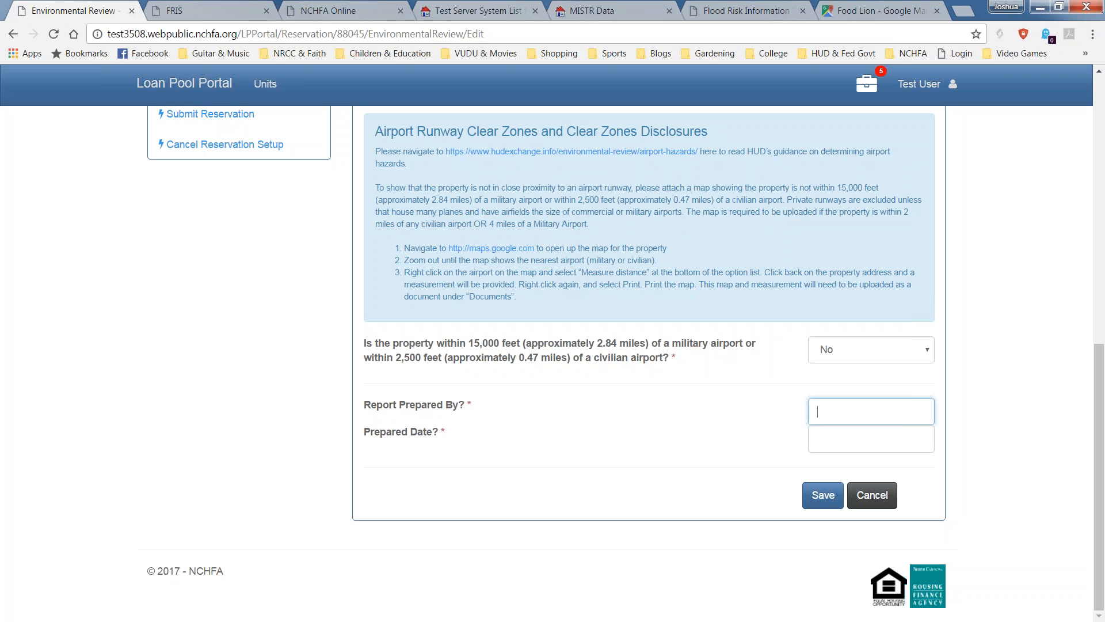
{"action": "type", "text": "Joshua"}
{"action": "key", "text": "Tab"}
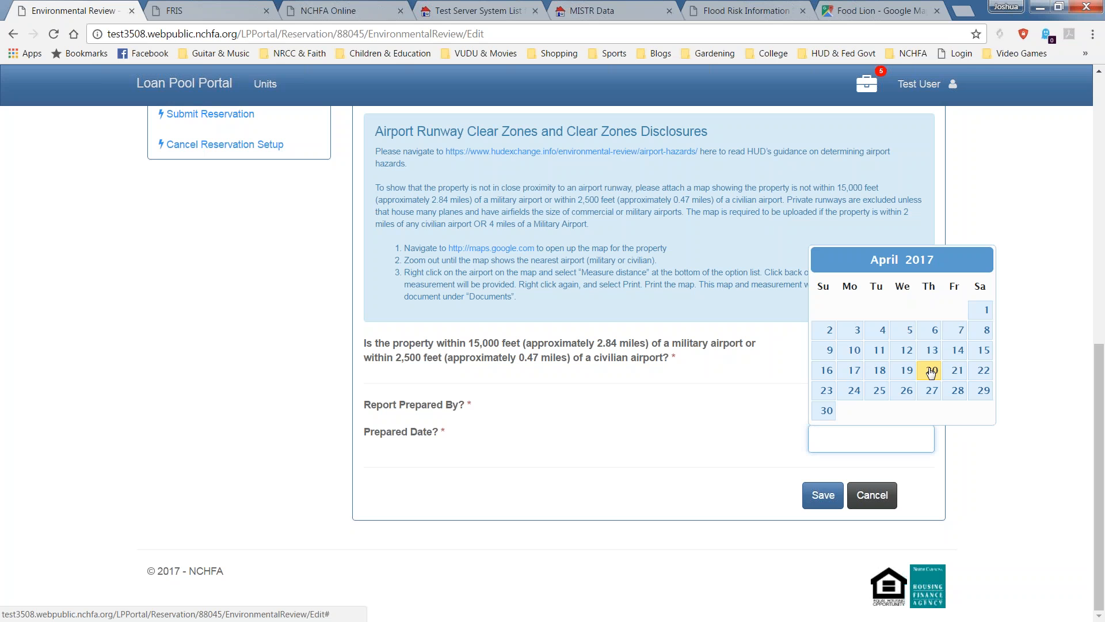
{"action": "left_click", "coordinate": [931, 372]}
{"action": "left_click", "coordinate": [822, 495]}
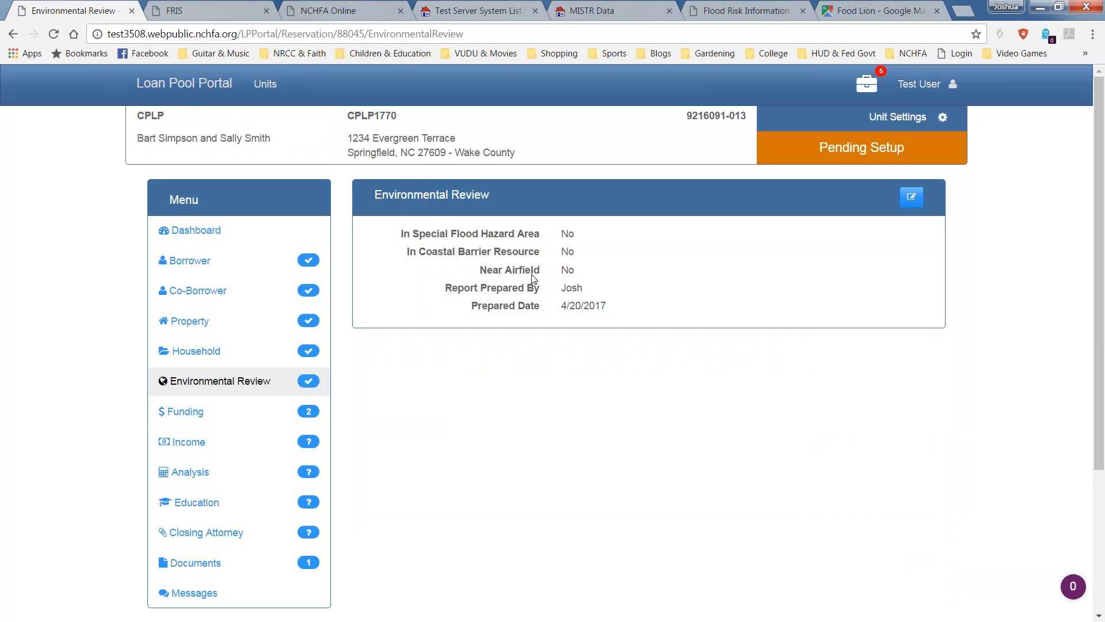
{"action": "mouse_move", "coordinate": [310, 420]}
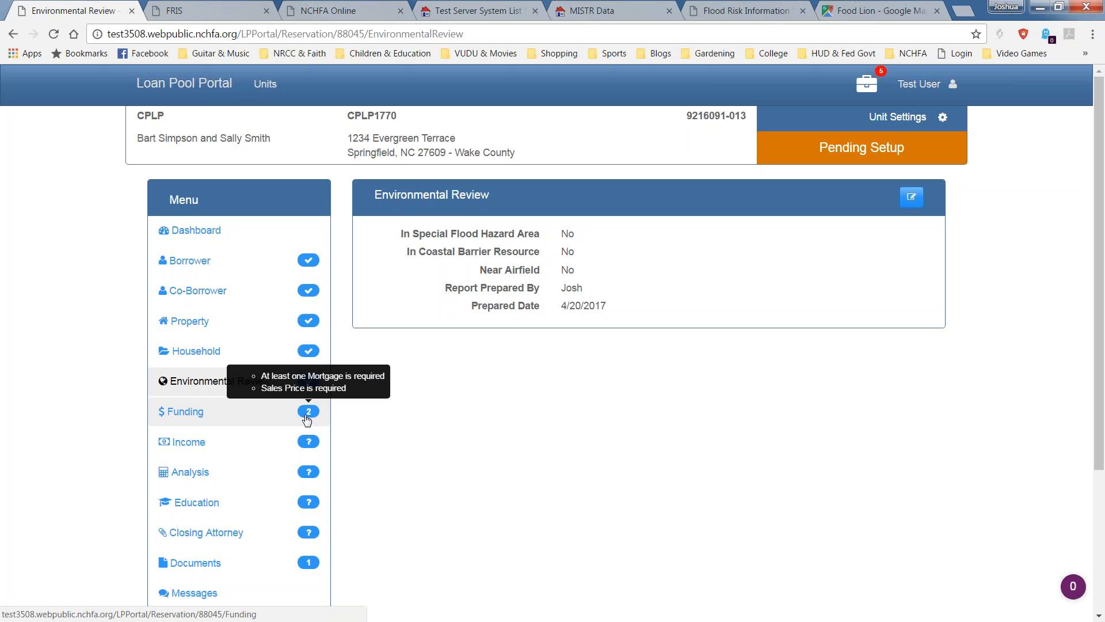
Open the Funding page and review its $30,000 CPLP Loan and empty mortgages list.
{"action": "left_click", "coordinate": [307, 419]}
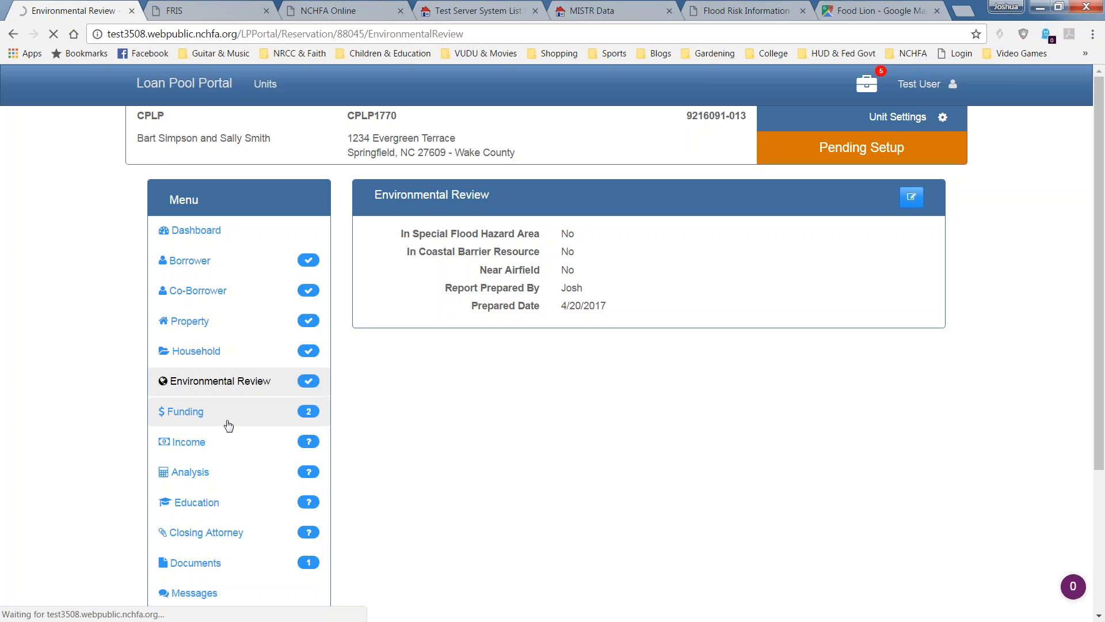
{"action": "scroll", "coordinate": [353, 416], "scroll_direction": "down", "scroll_amount": 1}
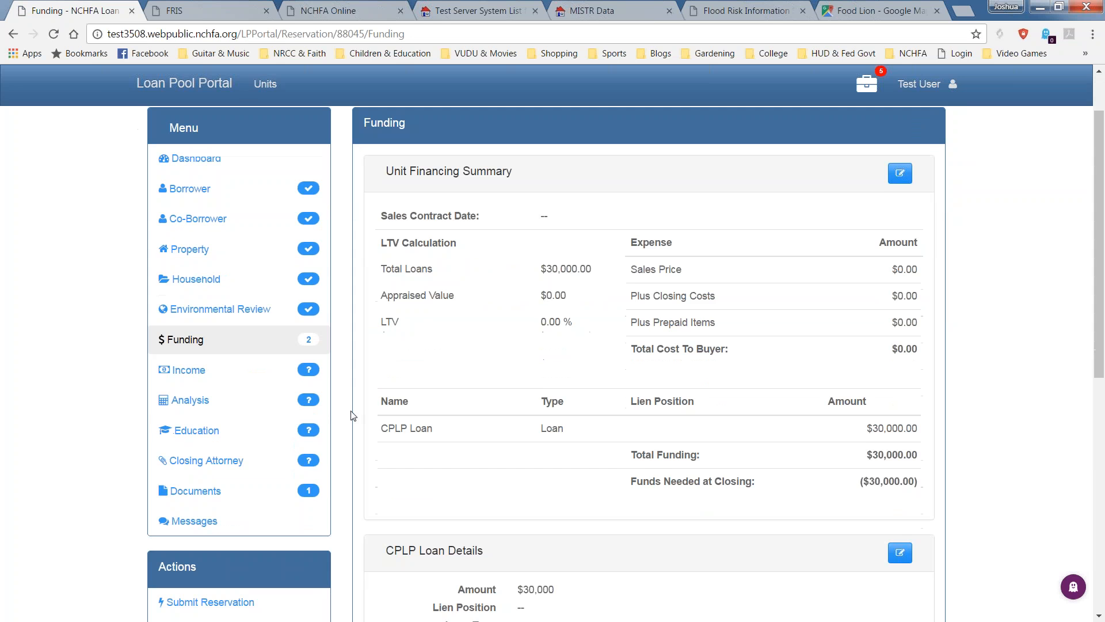
{"action": "scroll", "coordinate": [353, 415], "scroll_direction": "down", "scroll_amount": 1}
{"action": "scroll", "coordinate": [351, 416], "scroll_direction": "down", "scroll_amount": 2}
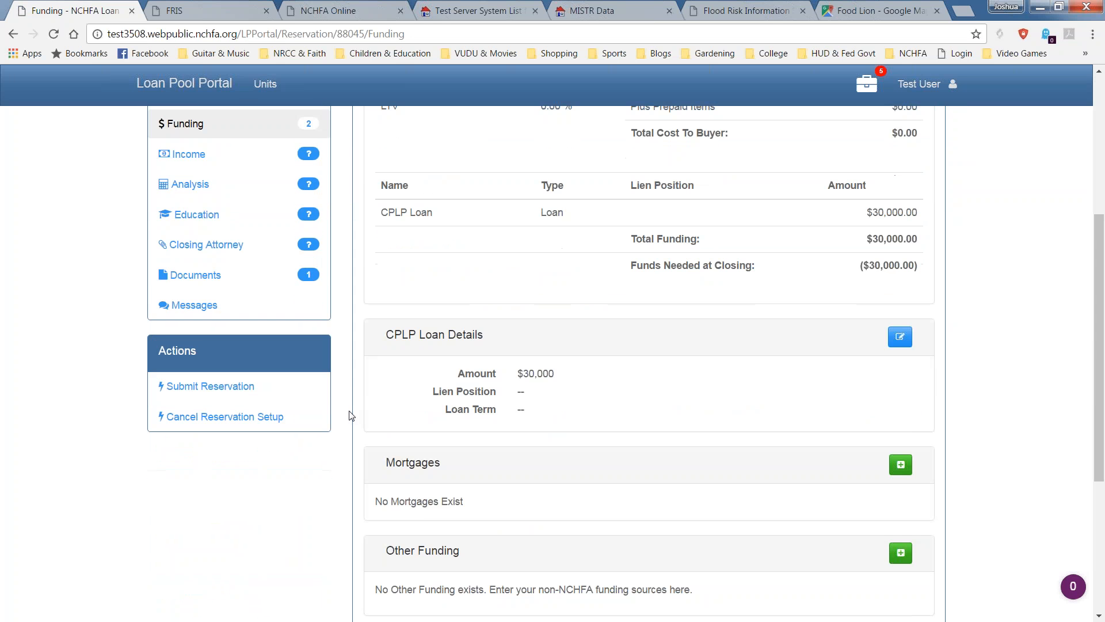
{"action": "scroll", "coordinate": [352, 416], "scroll_direction": "up", "scroll_amount": 4}
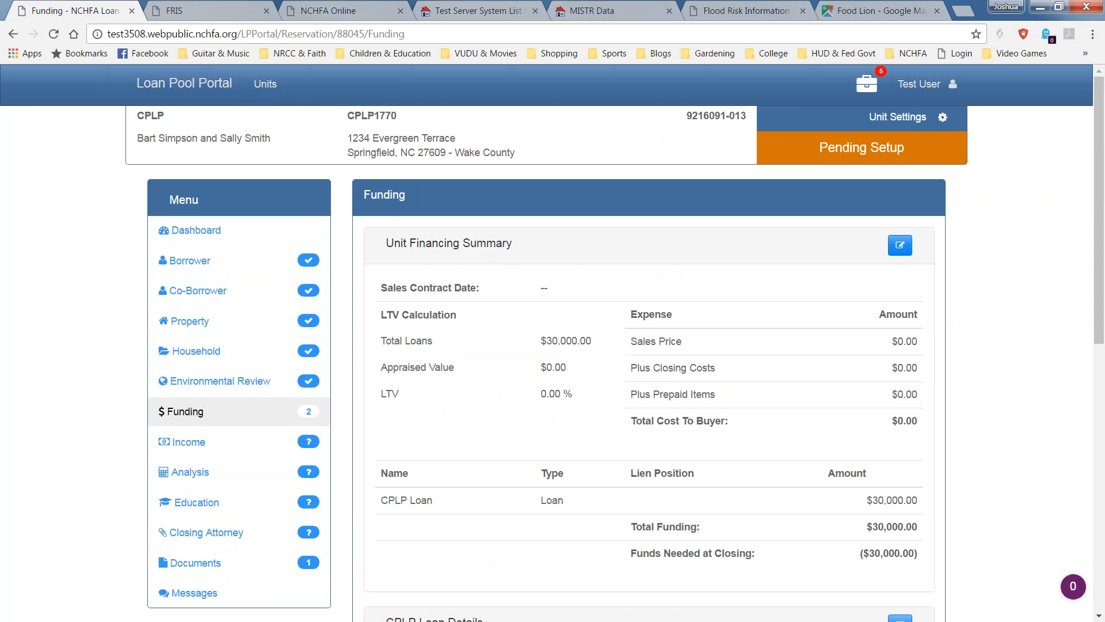
{"action": "mouse_move", "coordinate": [306, 411]}
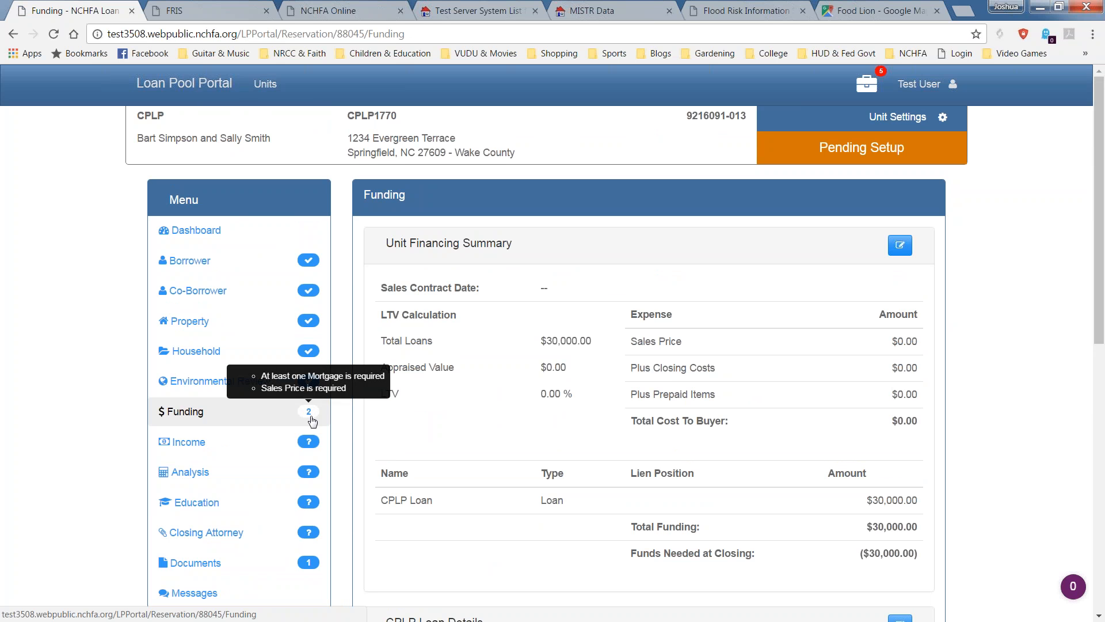
{"action": "scroll", "coordinate": [553, 346], "scroll_direction": "down", "scroll_amount": 3}
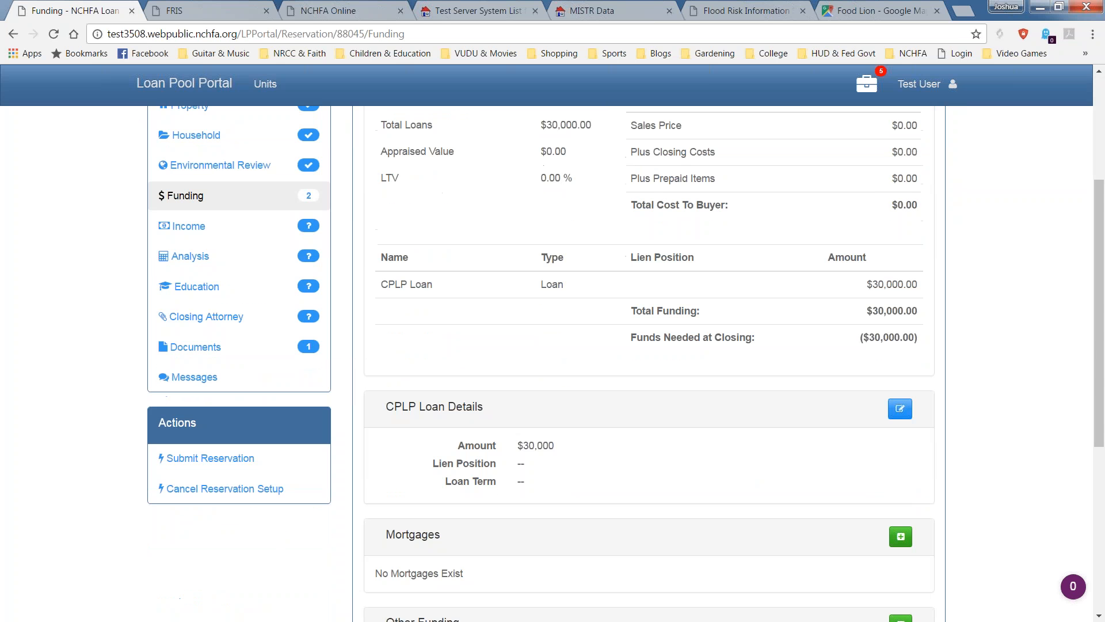
{"action": "left_click", "coordinate": [192, 459]}
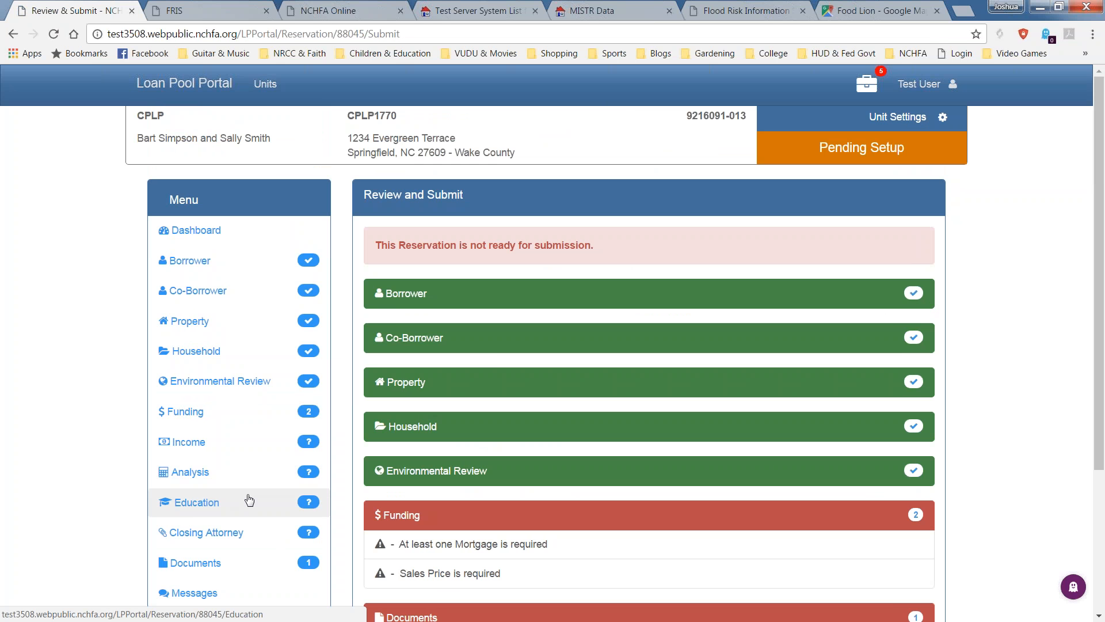
{"action": "scroll", "coordinate": [250, 499], "scroll_direction": "down", "scroll_amount": 3}
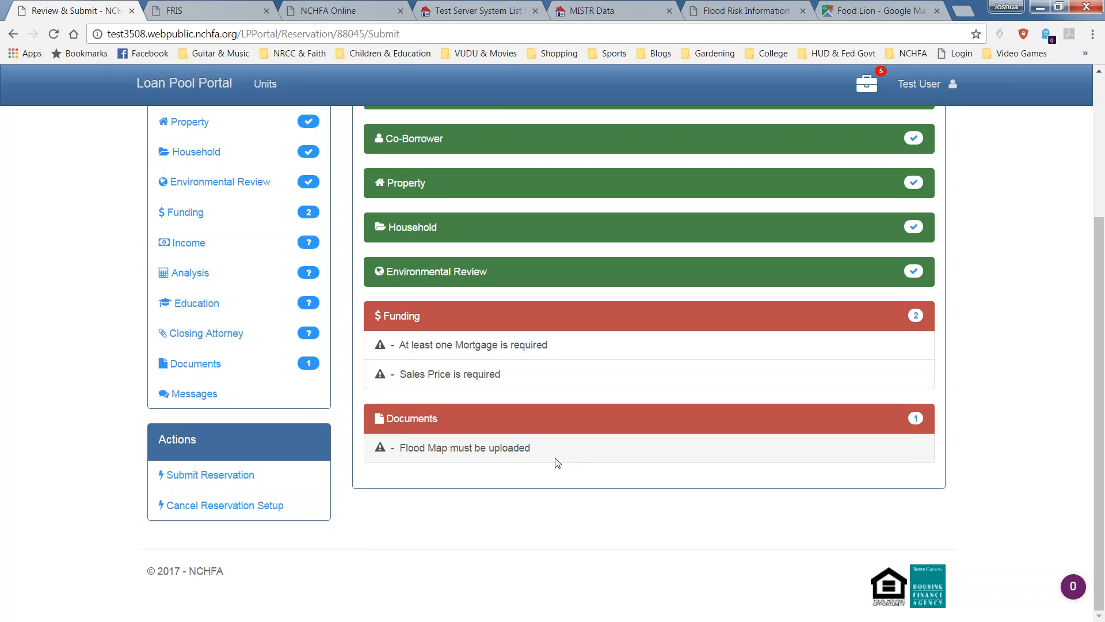
{"action": "scroll", "coordinate": [550, 463], "scroll_direction": "up", "scroll_amount": 3}
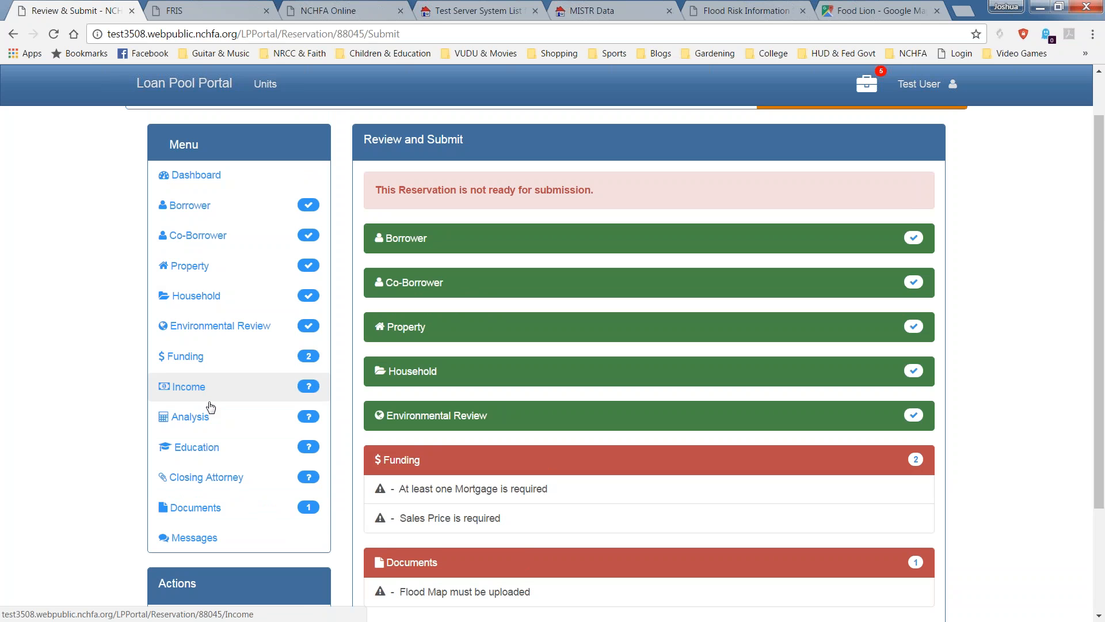
{"action": "left_click", "coordinate": [216, 364]}
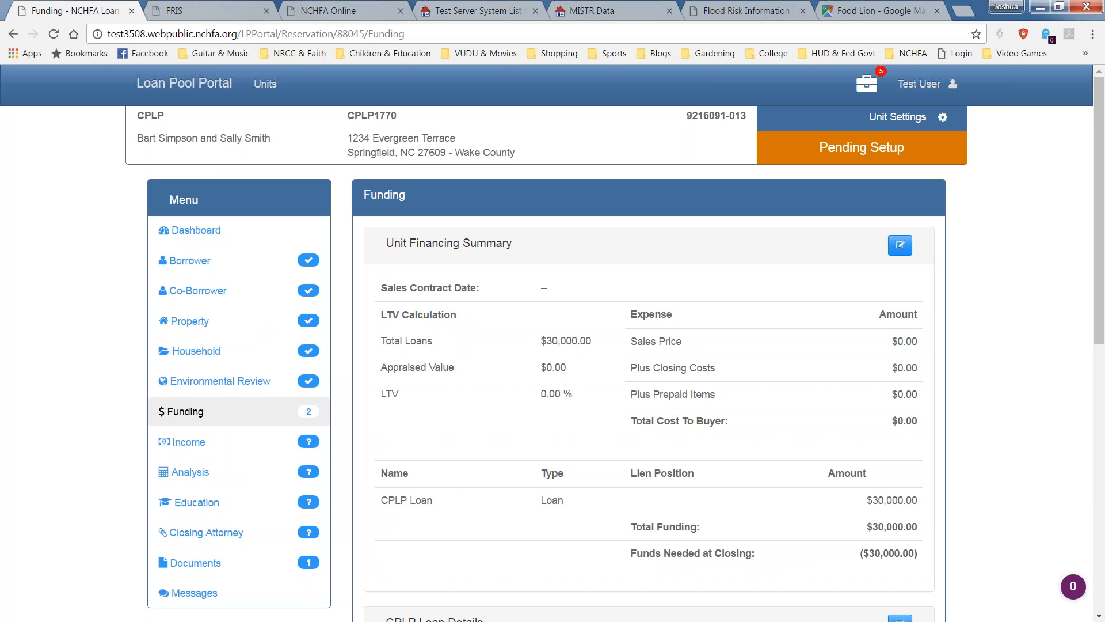
Save the Unit Financing Summary with sales price $180,000 and contract date 04/17/2017.
{"action": "left_click", "coordinate": [899, 245]}
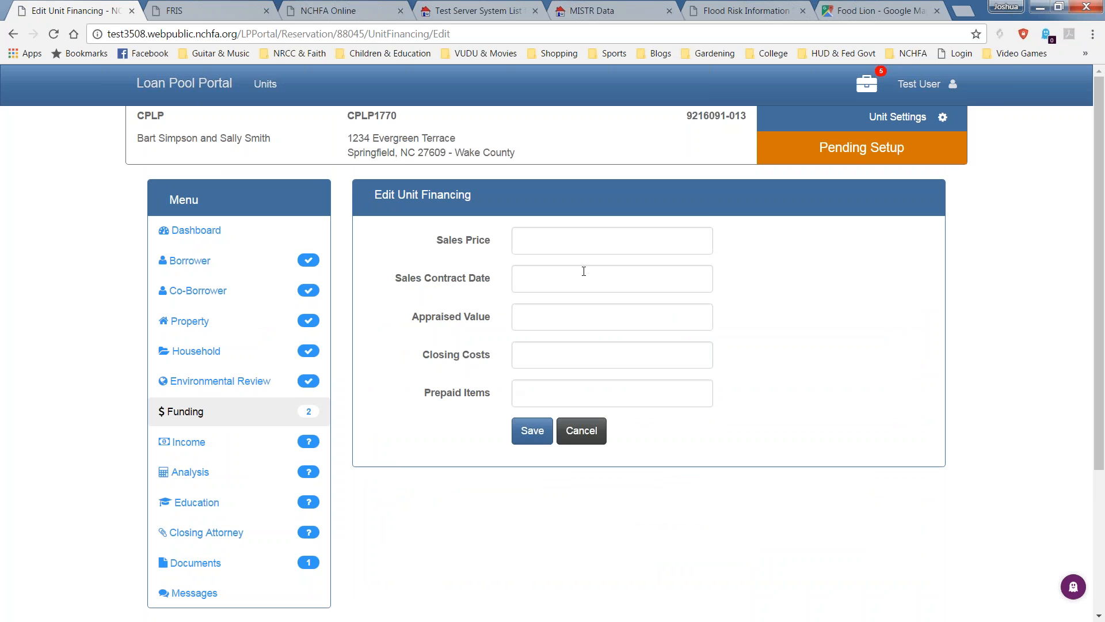
{"action": "left_click", "coordinate": [703, 241]}
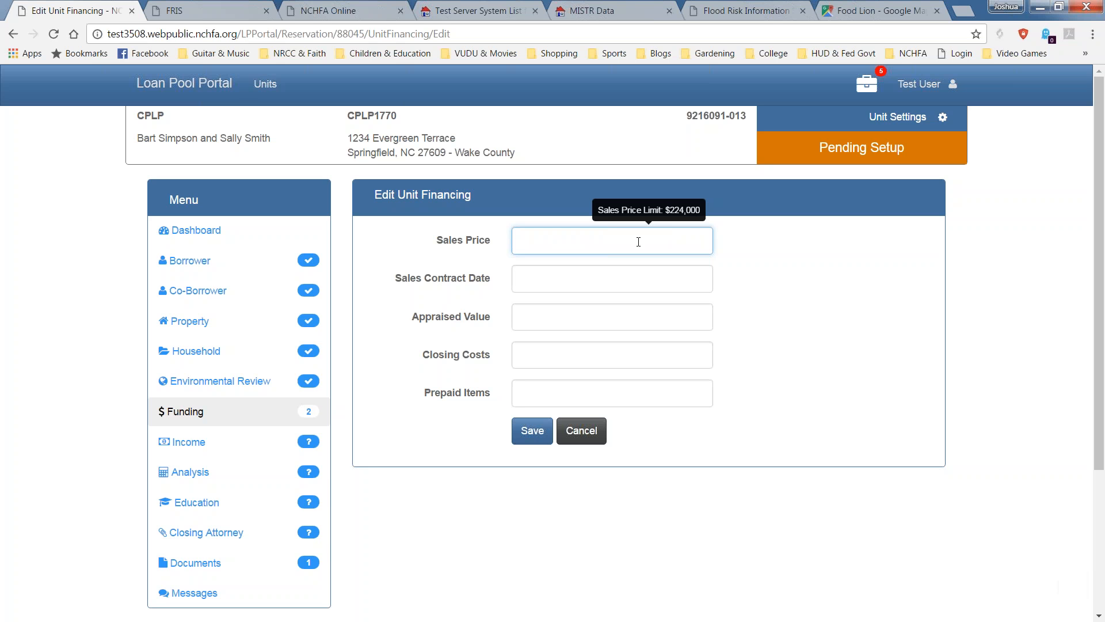
{"action": "type", "text": "80000"}
{"action": "left_click", "coordinate": [632, 279]}
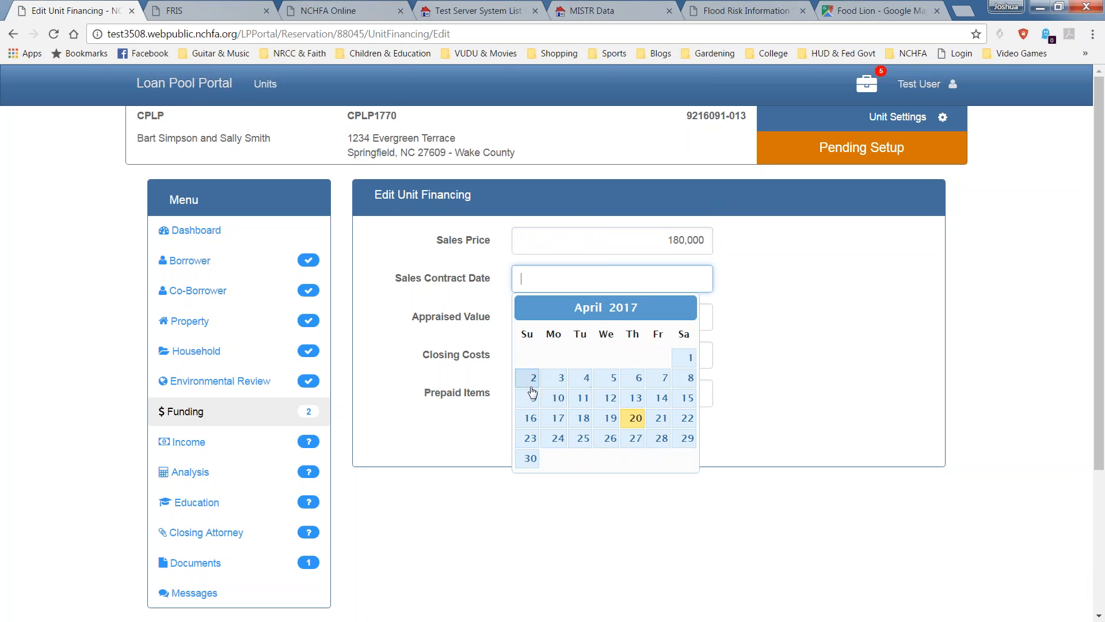
{"action": "left_click", "coordinate": [557, 420]}
{"action": "left_click", "coordinate": [578, 318]}
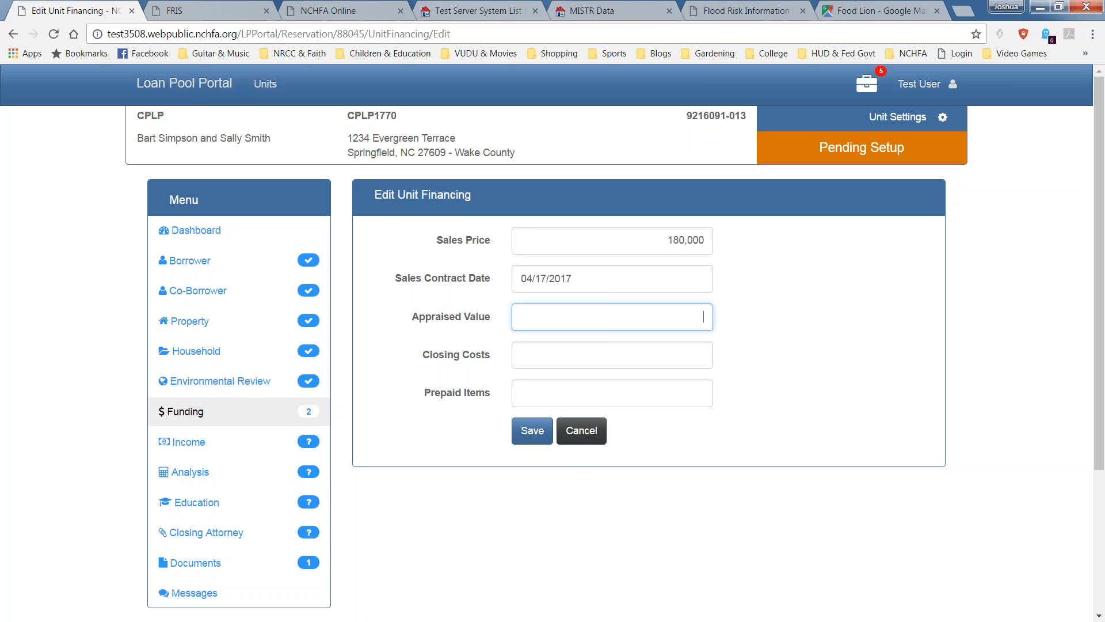
{"action": "left_click", "coordinate": [530, 435]}
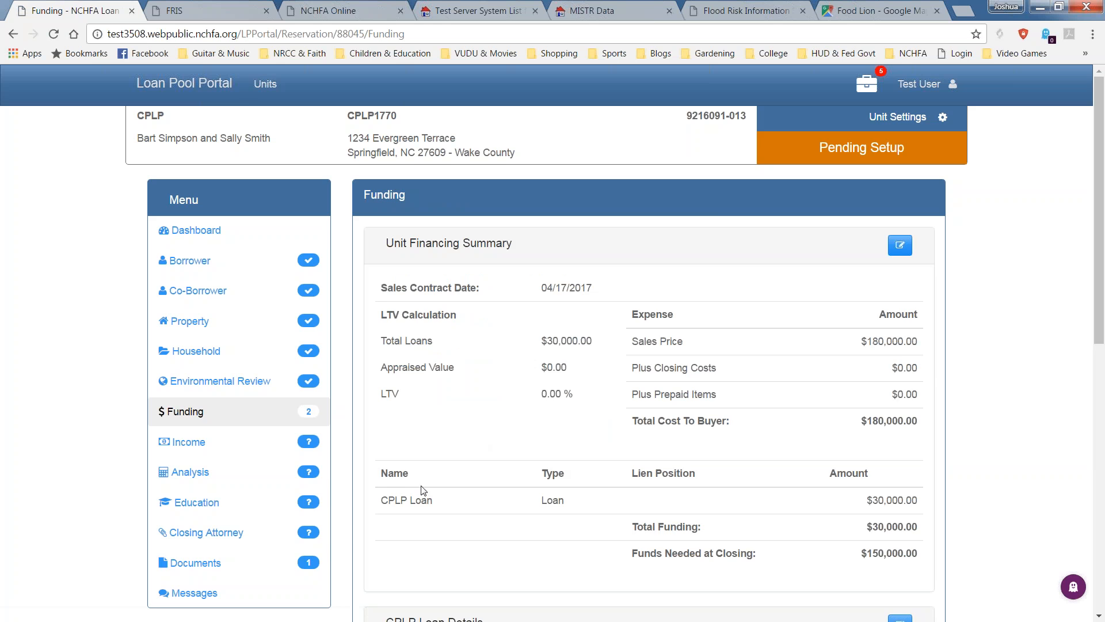
Add a mortgage with 1st lien position, lender Fairway Mortgage, and product NCHFA NC Home Advantage.
{"action": "scroll", "coordinate": [455, 584], "scroll_direction": "down", "scroll_amount": 1}
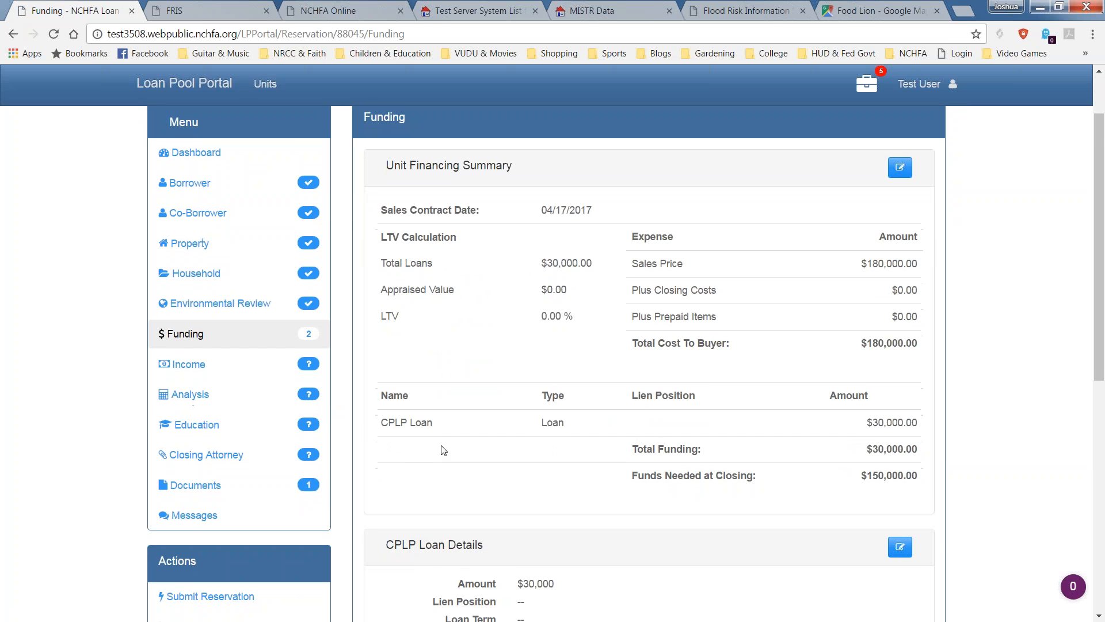
{"action": "scroll", "coordinate": [444, 449], "scroll_direction": "down", "scroll_amount": 2}
{"action": "scroll", "coordinate": [461, 443], "scroll_direction": "down", "scroll_amount": 2}
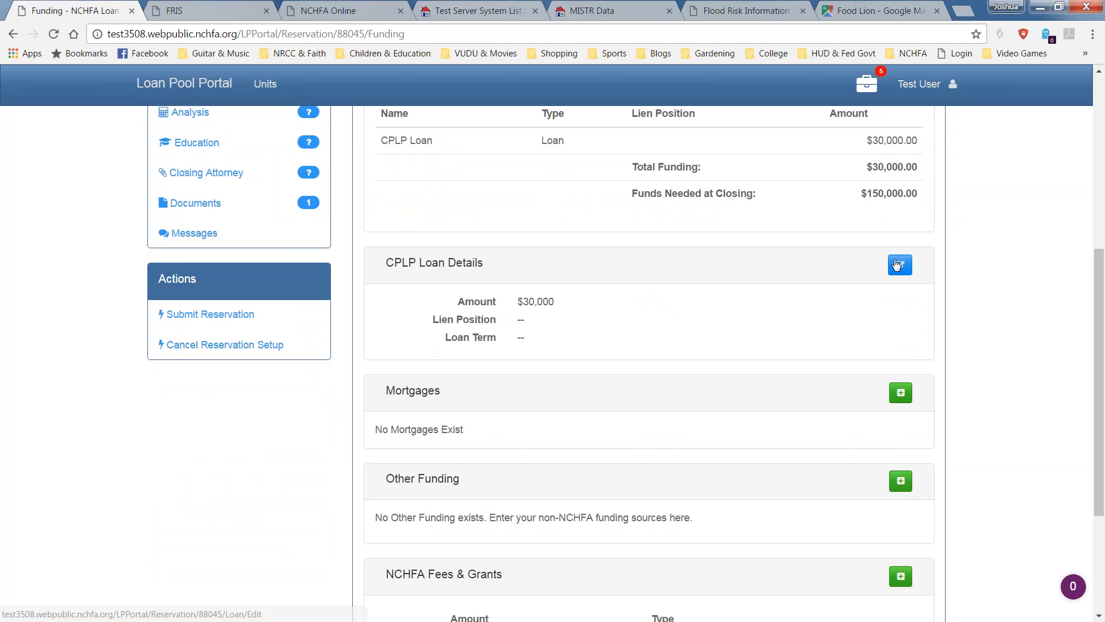
{"action": "left_click", "coordinate": [901, 392]}
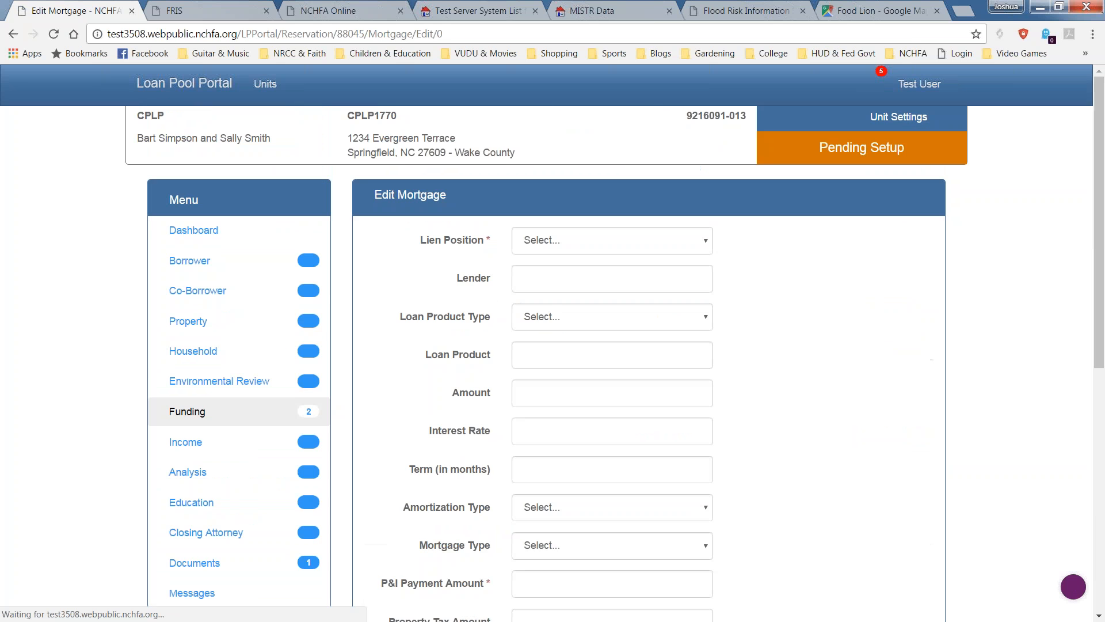
{"action": "left_click", "coordinate": [698, 244]}
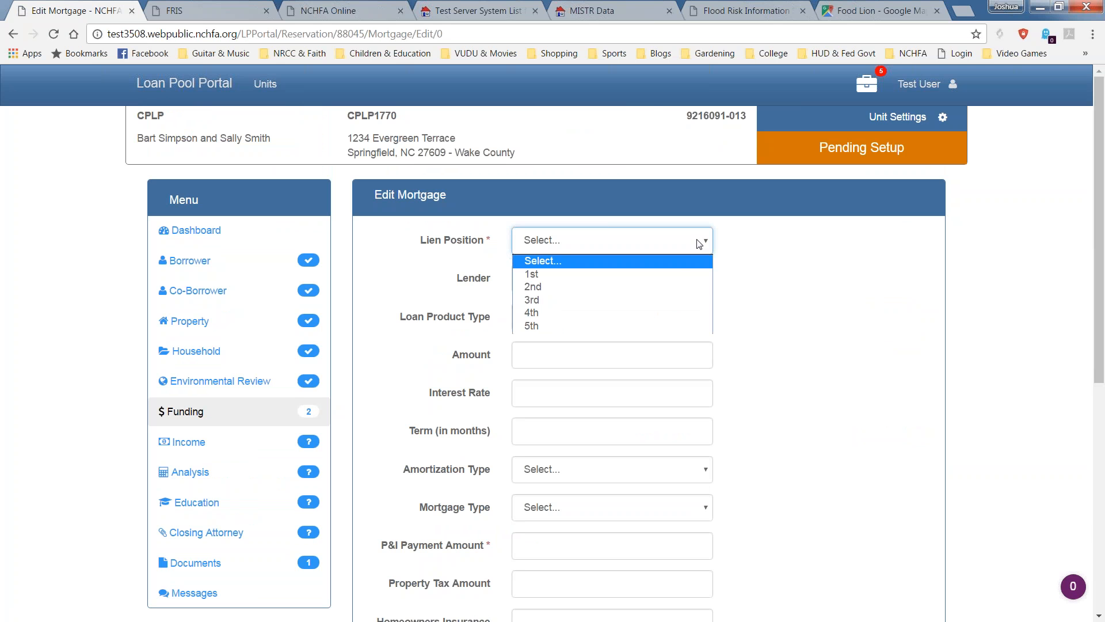
{"action": "left_click", "coordinate": [676, 274]}
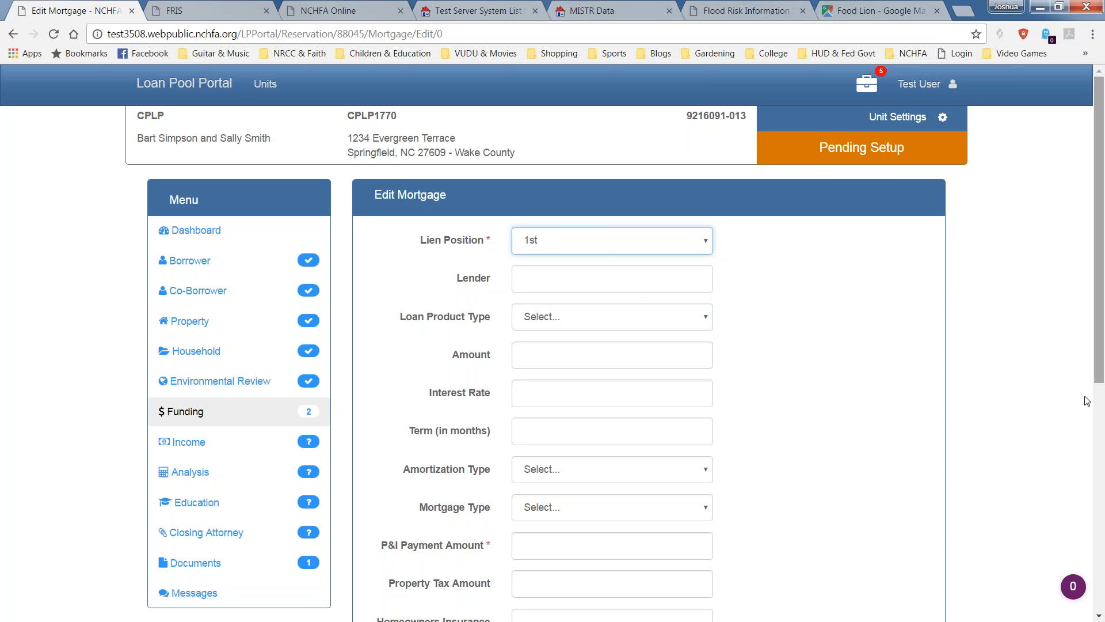
{"action": "left_click", "coordinate": [567, 277]}
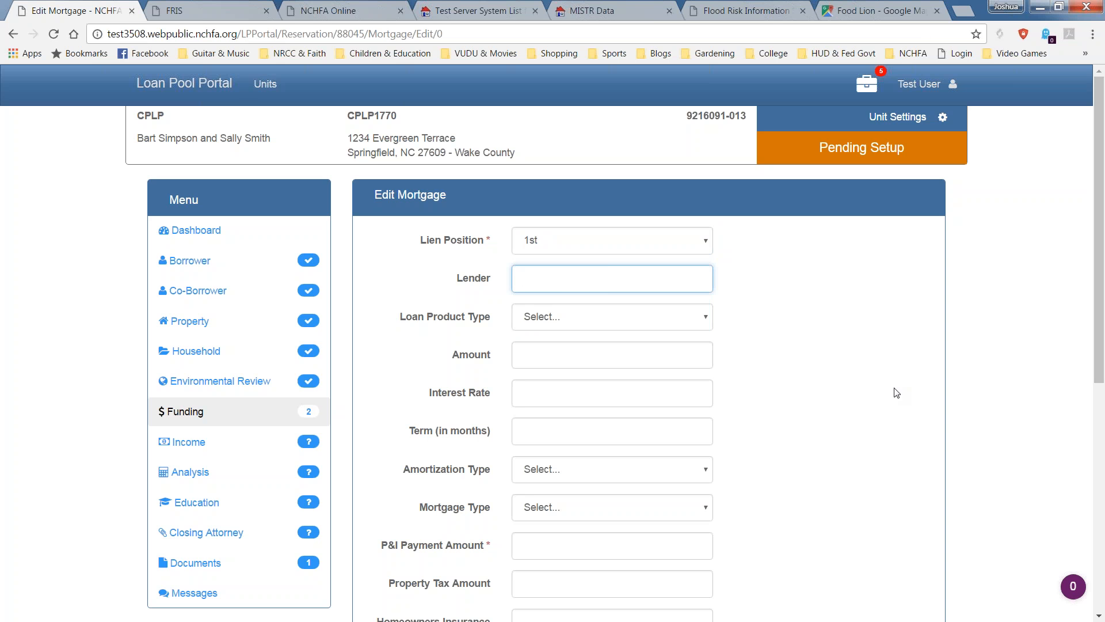
{"action": "type", "text": "Fairway "}
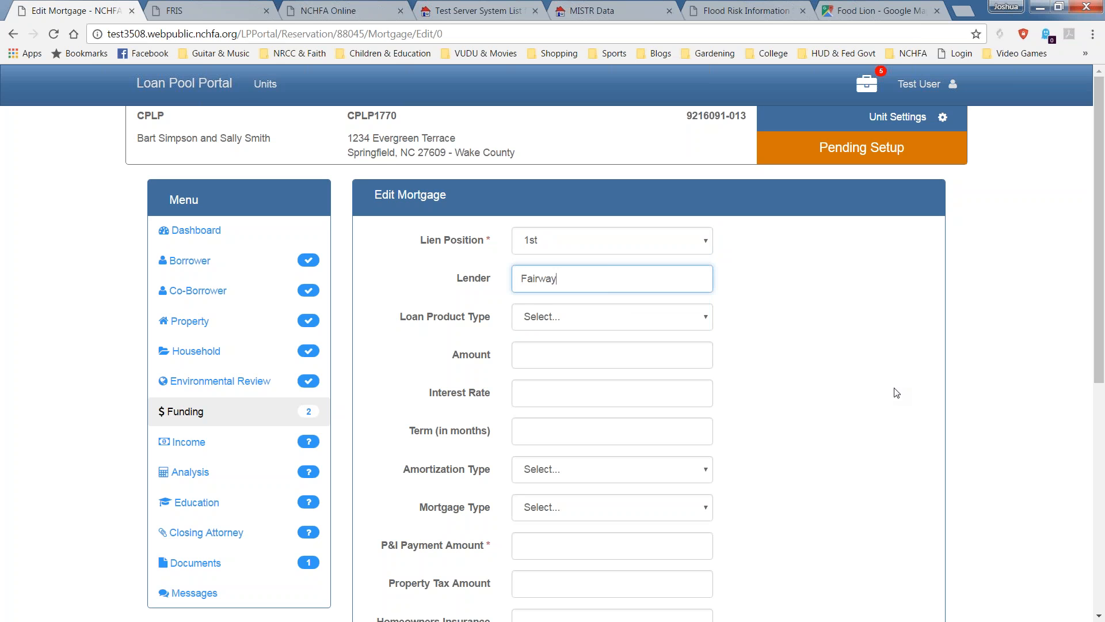
{"action": "type", "text": "Mortgage`"}
{"action": "key", "text": "Tab"}
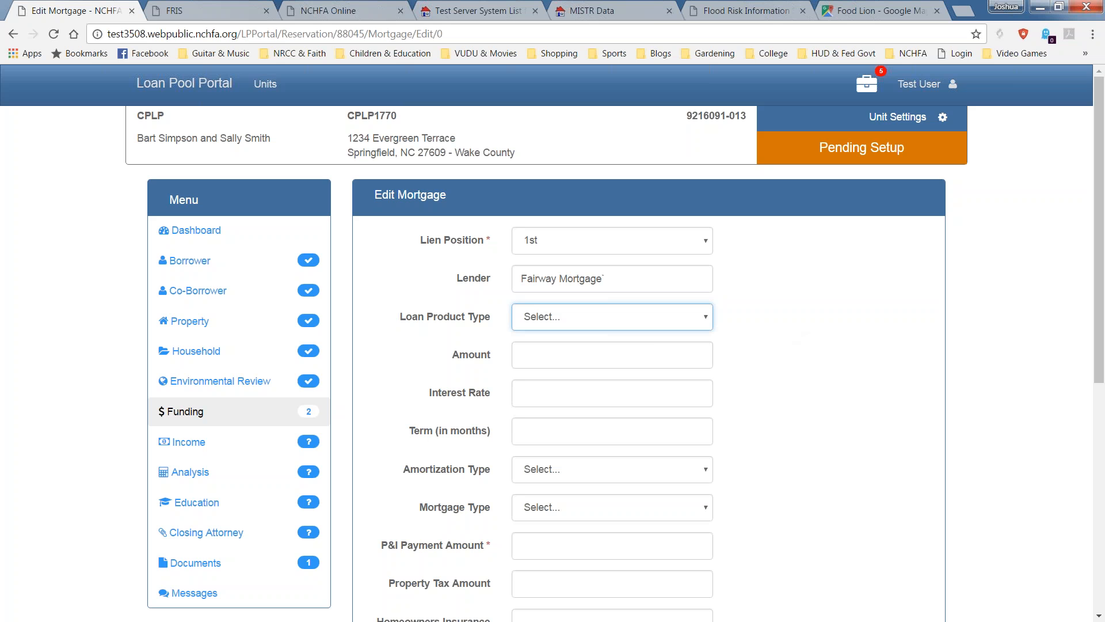
{"action": "left_click", "coordinate": [618, 319]}
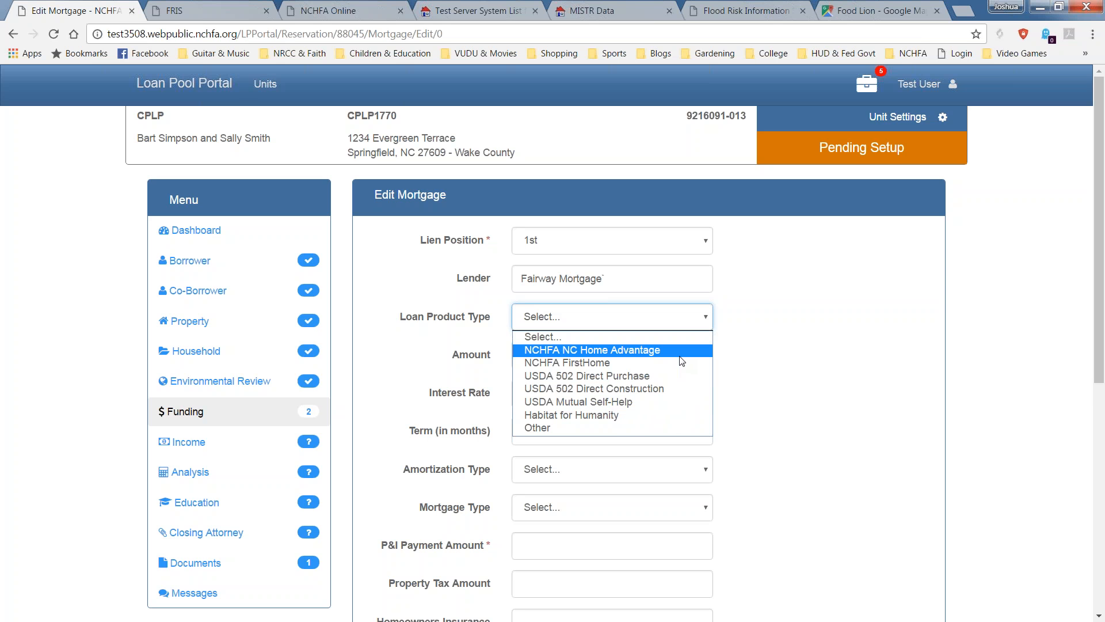
{"action": "left_click", "coordinate": [658, 351]}
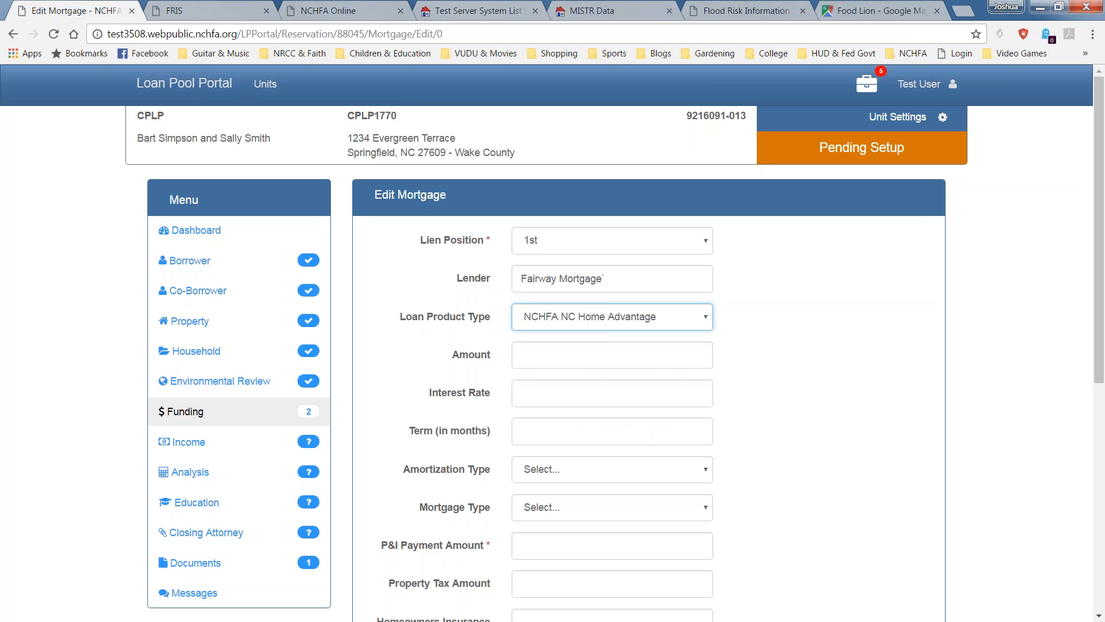
{"action": "left_click", "coordinate": [596, 347]}
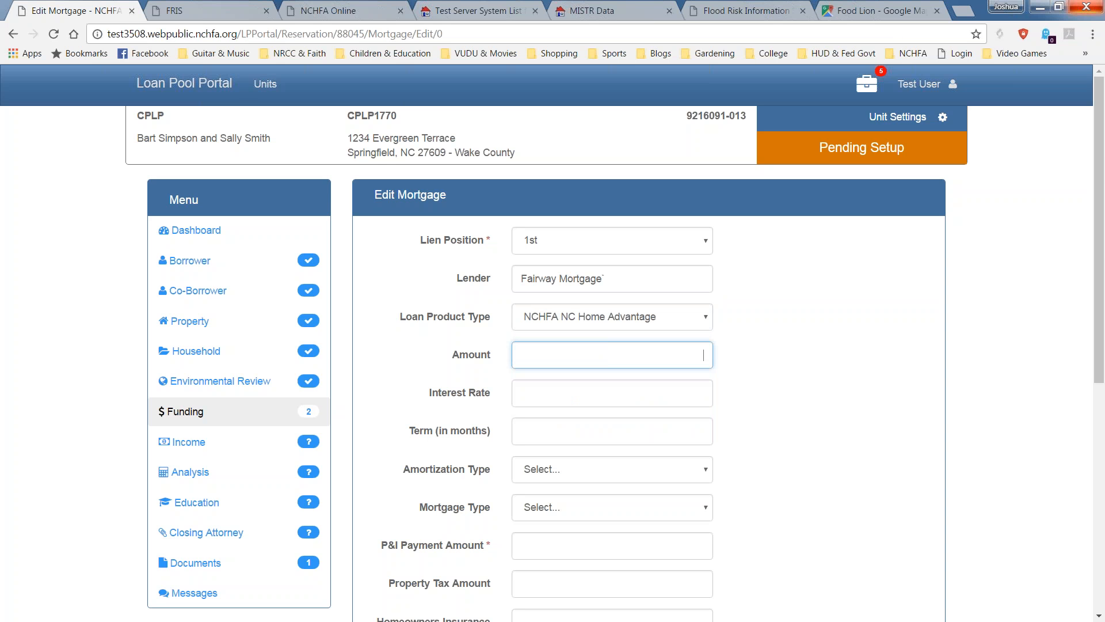
Enter the mortgage amount $140,000, interest rate 3.5% and a 360-month term.
{"action": "type", "text": "1"}
{"action": "type", "text": "40000"}
{"action": "left_click", "coordinate": [610, 398]}
{"action": "type", "text": "3.5"}
{"action": "key", "text": "Tab"}
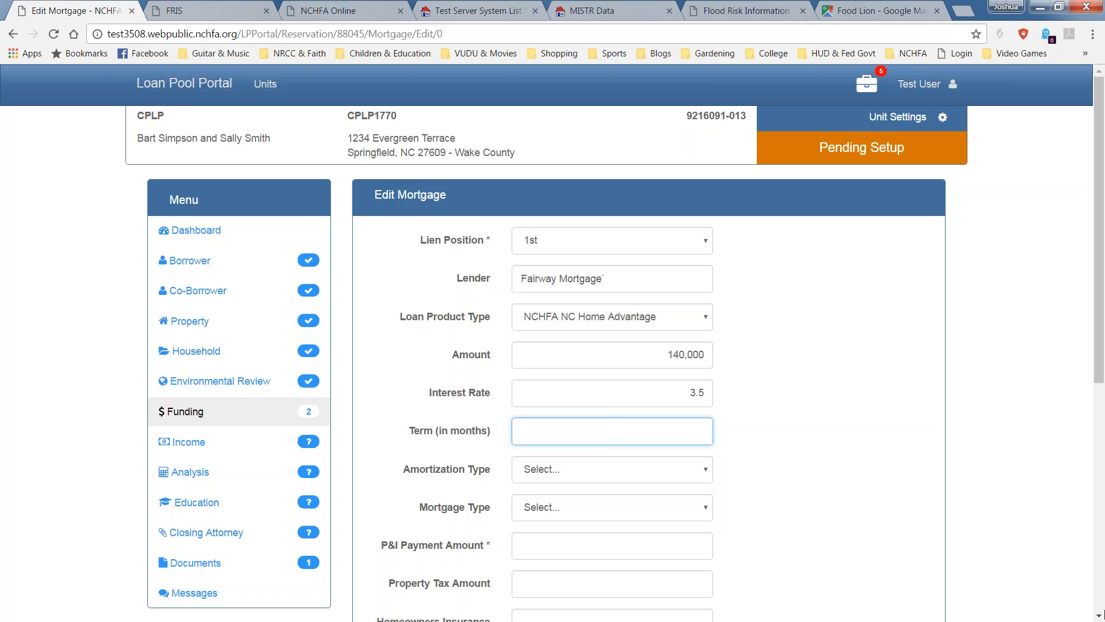
{"action": "type", "text": "360"}
{"action": "key", "text": "Tab"}
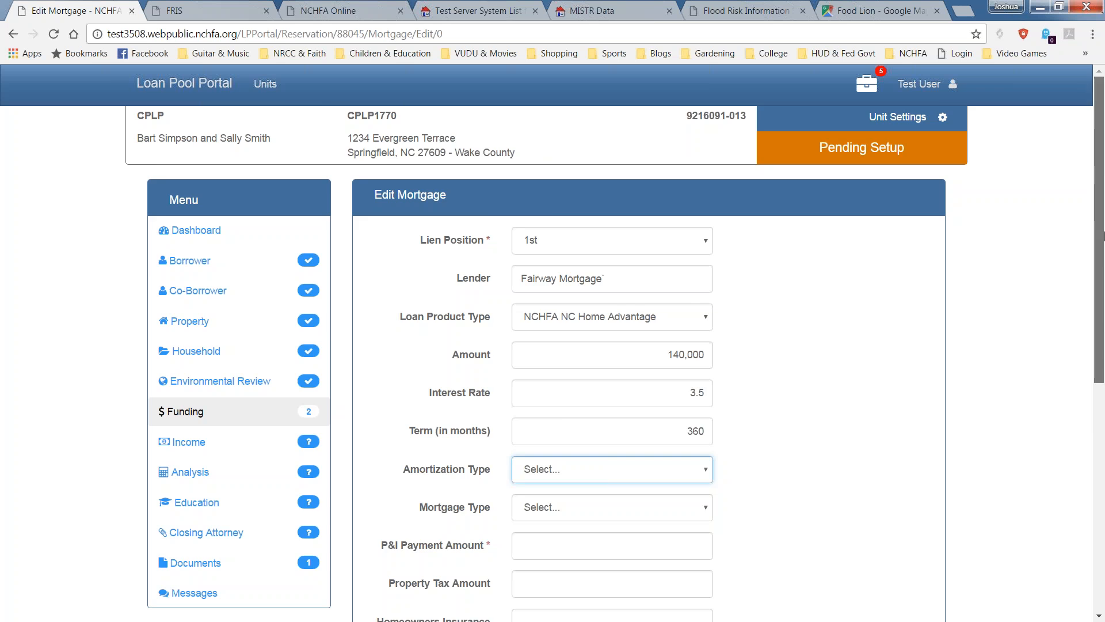
Set amortization type to Fully Amortizing and mortgage type to Conventional.
{"action": "left_click_drag", "start_coordinate": [1097, 249], "coordinate": [1097, 297]}
{"action": "scroll", "coordinate": [604, 193], "scroll_direction": "down", "scroll_amount": 2}
{"action": "left_click", "coordinate": [658, 291]}
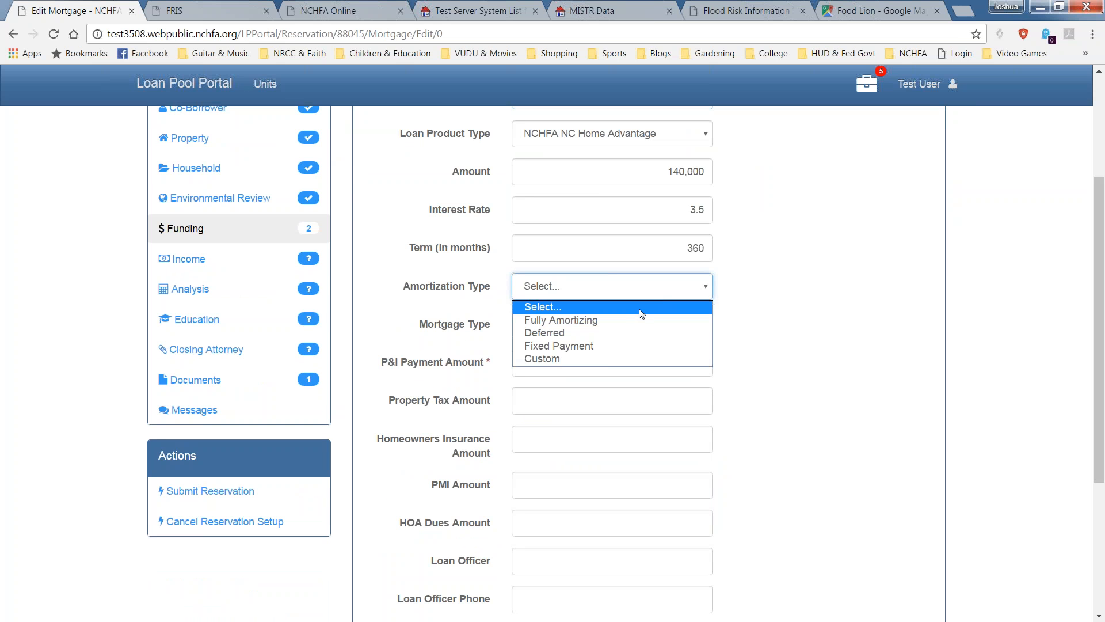
{"action": "left_click", "coordinate": [562, 320]}
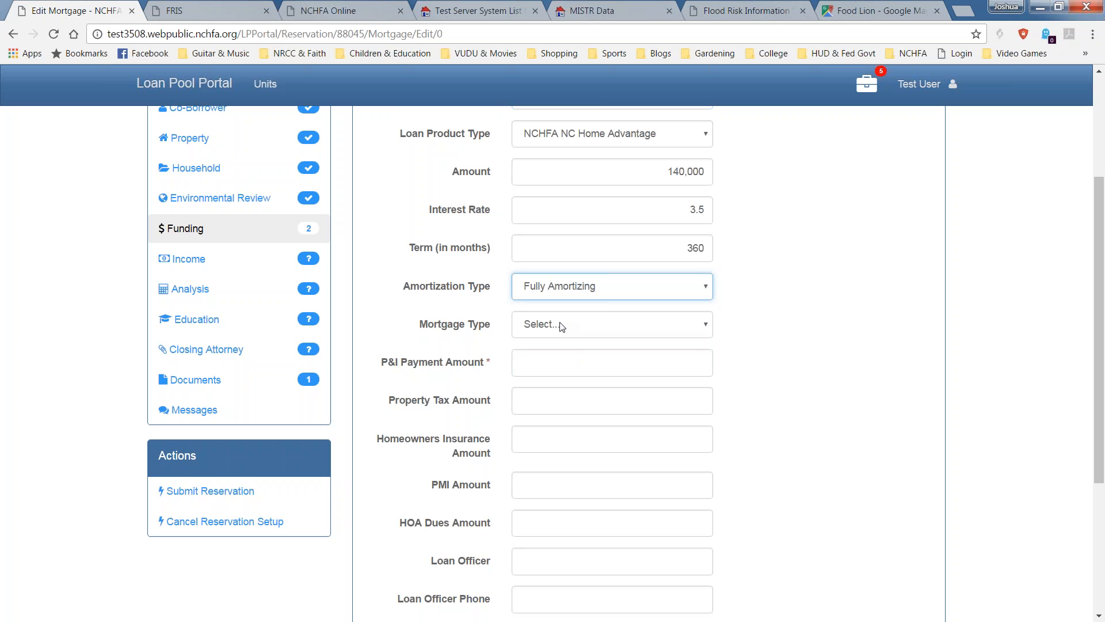
{"action": "left_click", "coordinate": [564, 326]}
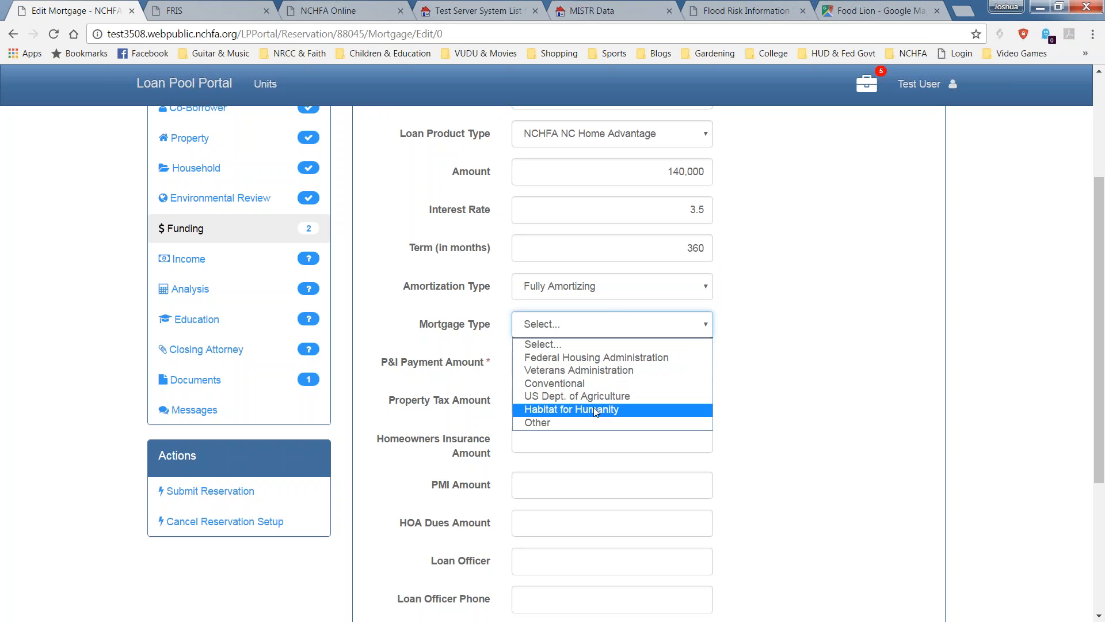
{"action": "left_click", "coordinate": [637, 384]}
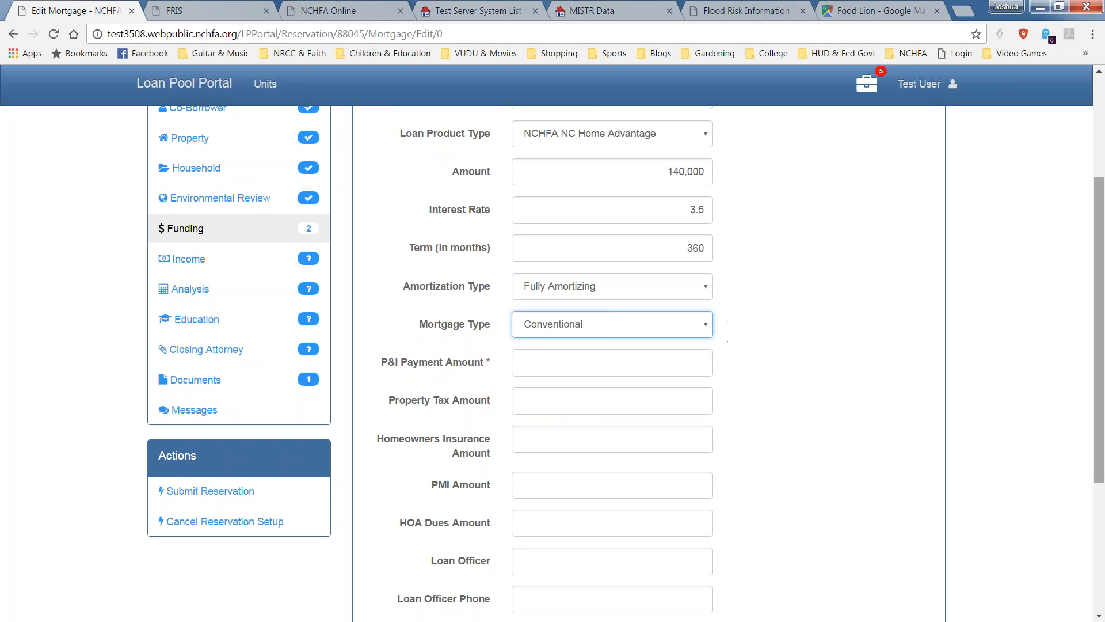
Enter a P&I payment amount of 600 and save the mortgage.
{"action": "left_click_drag", "start_coordinate": [1103, 446], "coordinate": [1031, 472]}
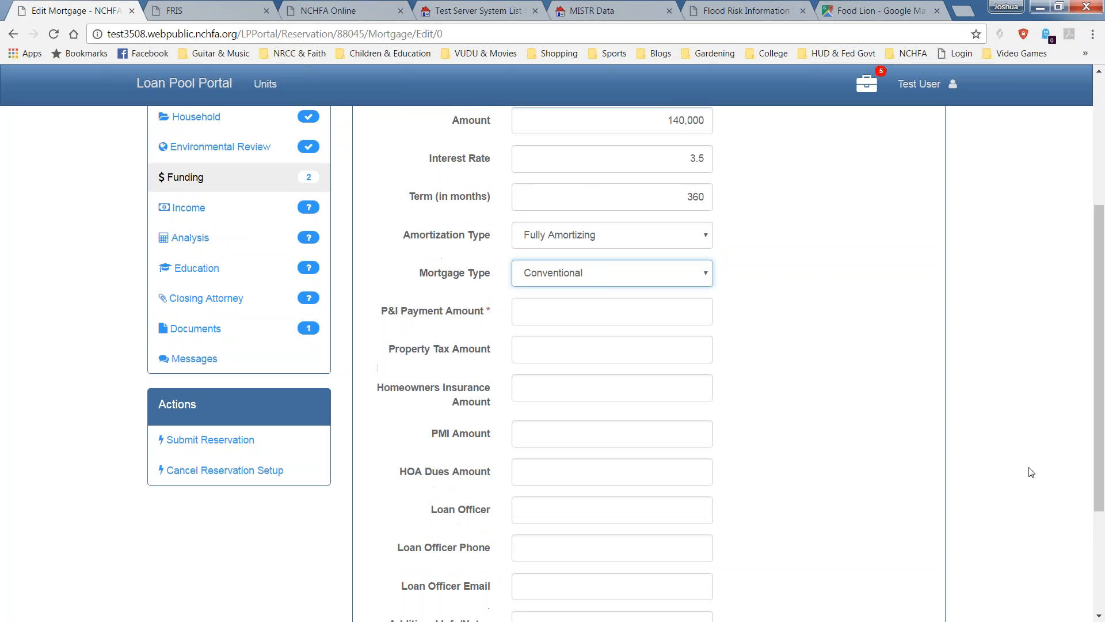
{"action": "left_click", "coordinate": [649, 316]}
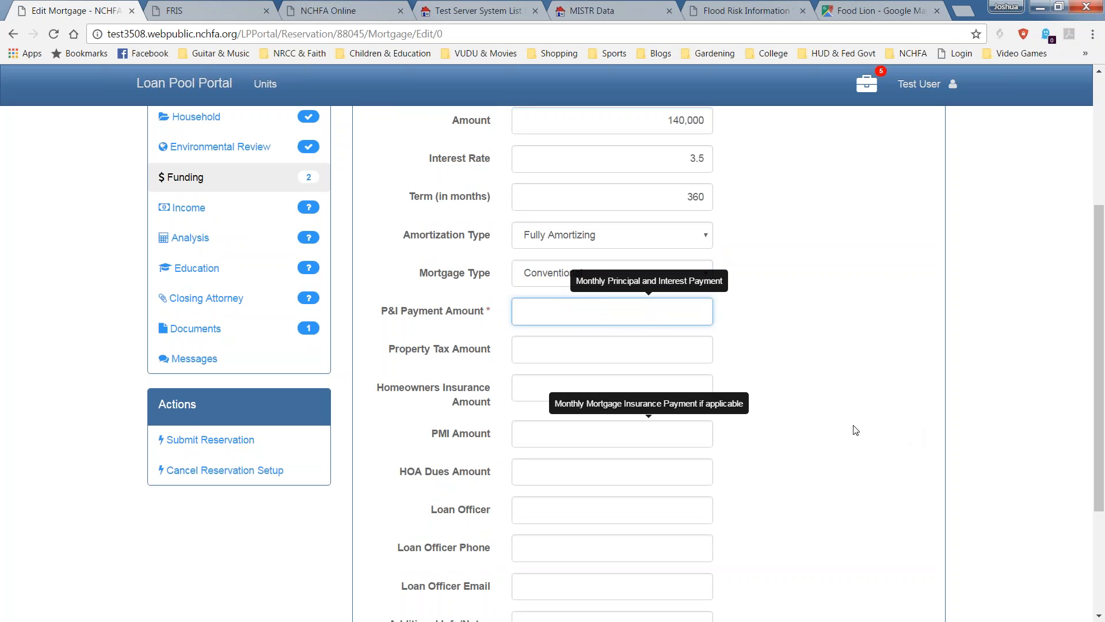
{"action": "type", "text": "5"}
{"action": "key", "text": "BackSpace"}
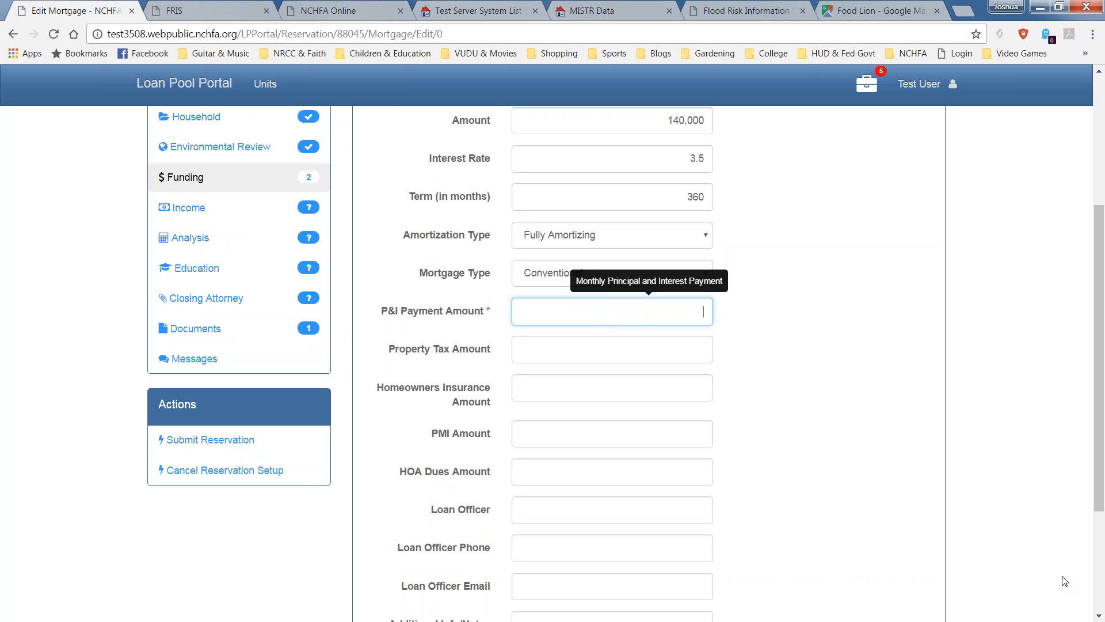
{"action": "type", "text": "600"}
{"action": "left_click_drag", "start_coordinate": [1100, 386], "coordinate": [1102, 486]}
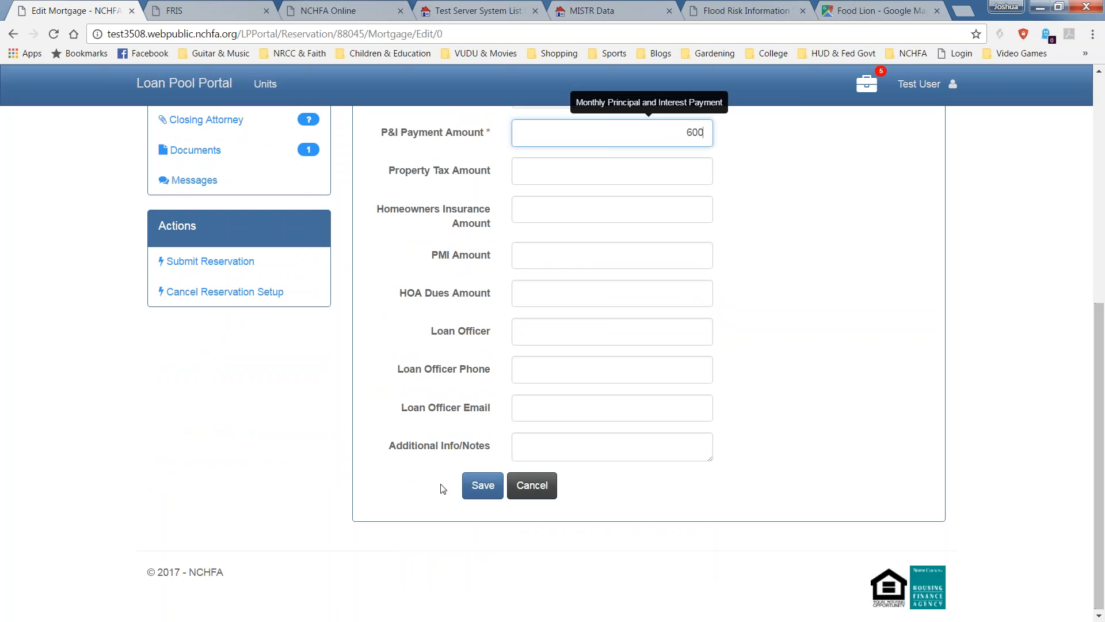
{"action": "left_click", "coordinate": [477, 494]}
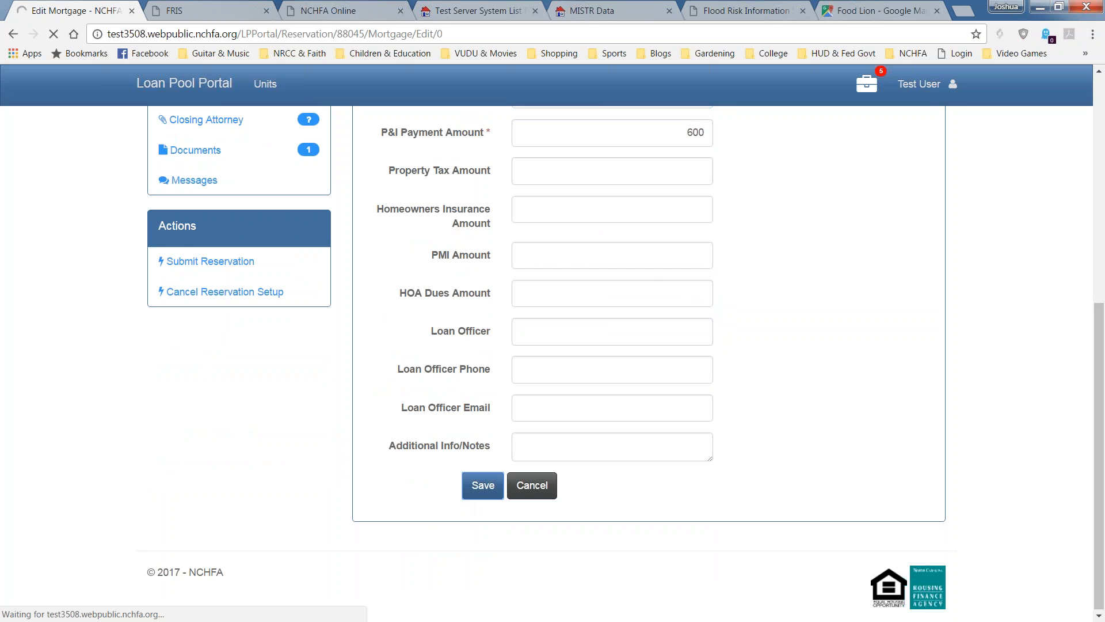
Review the completed Funding summary listing the $140,000 Fairway Mortgage, 3.5% CONV 30-year, 1st lien.
{"action": "scroll", "coordinate": [478, 493], "scroll_direction": "down", "scroll_amount": 2}
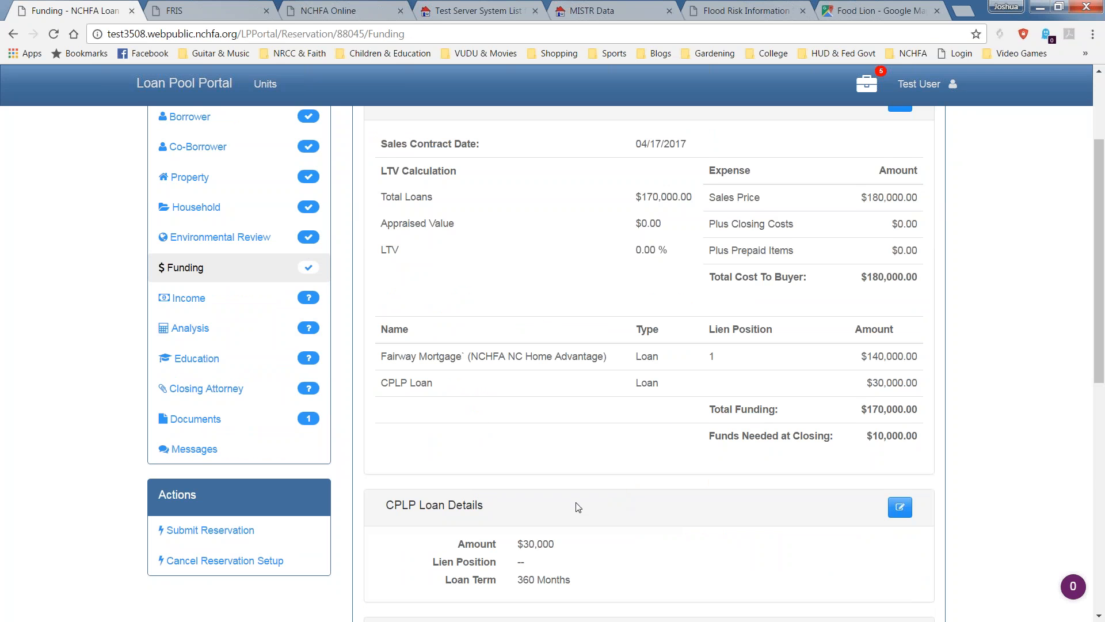
{"action": "scroll", "coordinate": [574, 506], "scroll_direction": "down", "scroll_amount": 4}
{"action": "scroll", "coordinate": [592, 498], "scroll_direction": "up", "scroll_amount": 1}
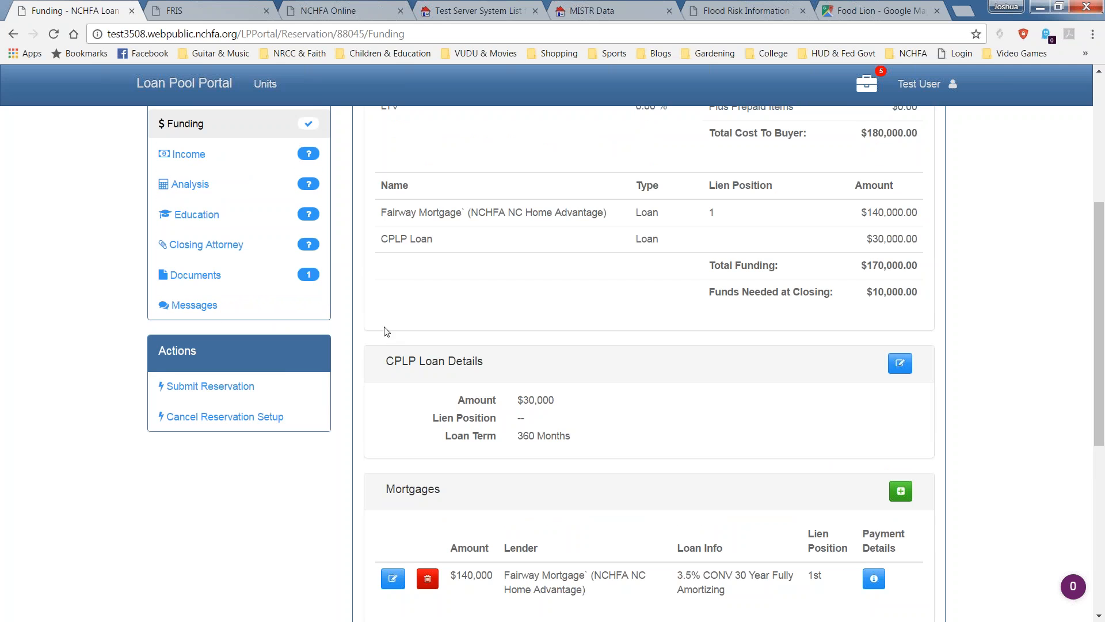
{"action": "mouse_move", "coordinate": [302, 282]}
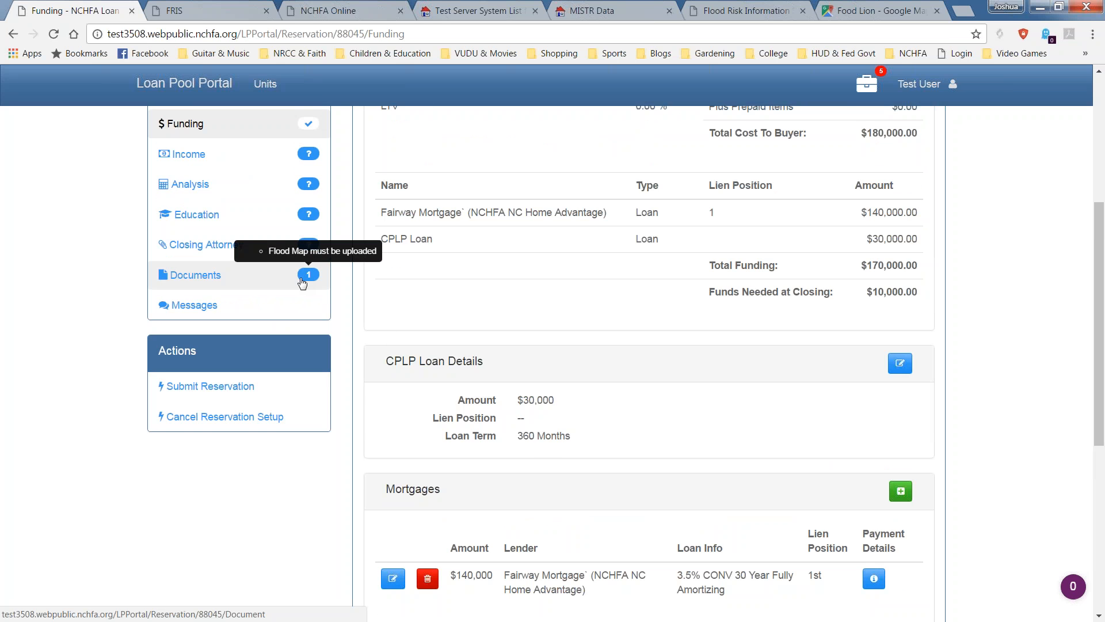
{"action": "scroll", "coordinate": [302, 282], "scroll_direction": "up", "scroll_amount": 2}
{"action": "scroll", "coordinate": [302, 282], "scroll_direction": "down", "scroll_amount": 2}
{"action": "scroll", "coordinate": [302, 282], "scroll_direction": "down", "scroll_amount": 1}
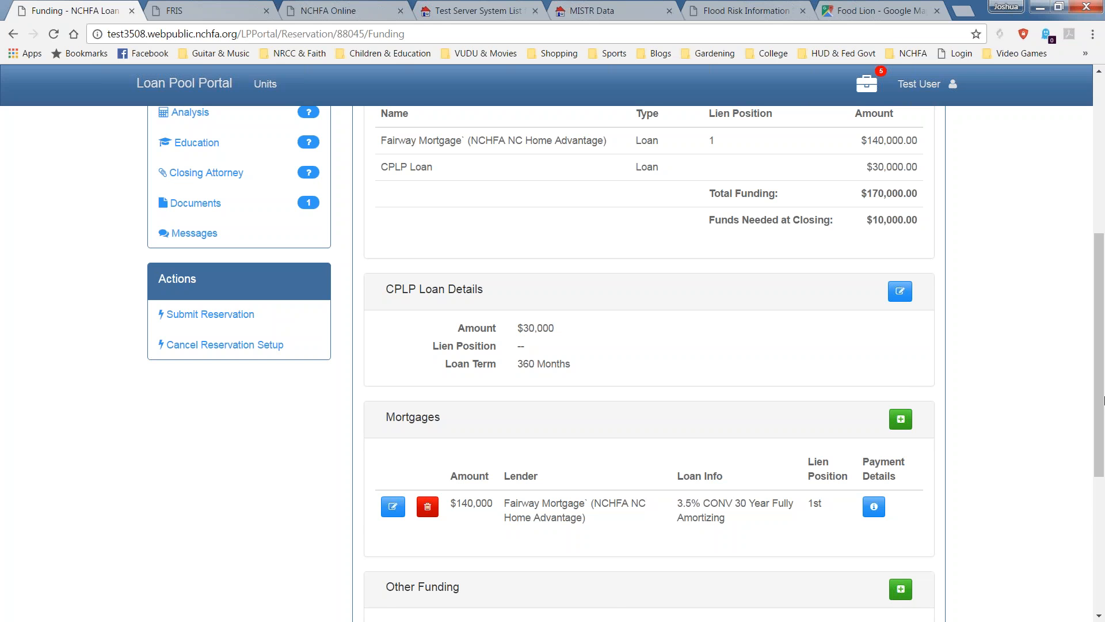
Scroll down to NCHFA Fees & Grants and start a new fee or grant entry.
{"action": "left_click_drag", "start_coordinate": [1095, 429], "coordinate": [1095, 563]}
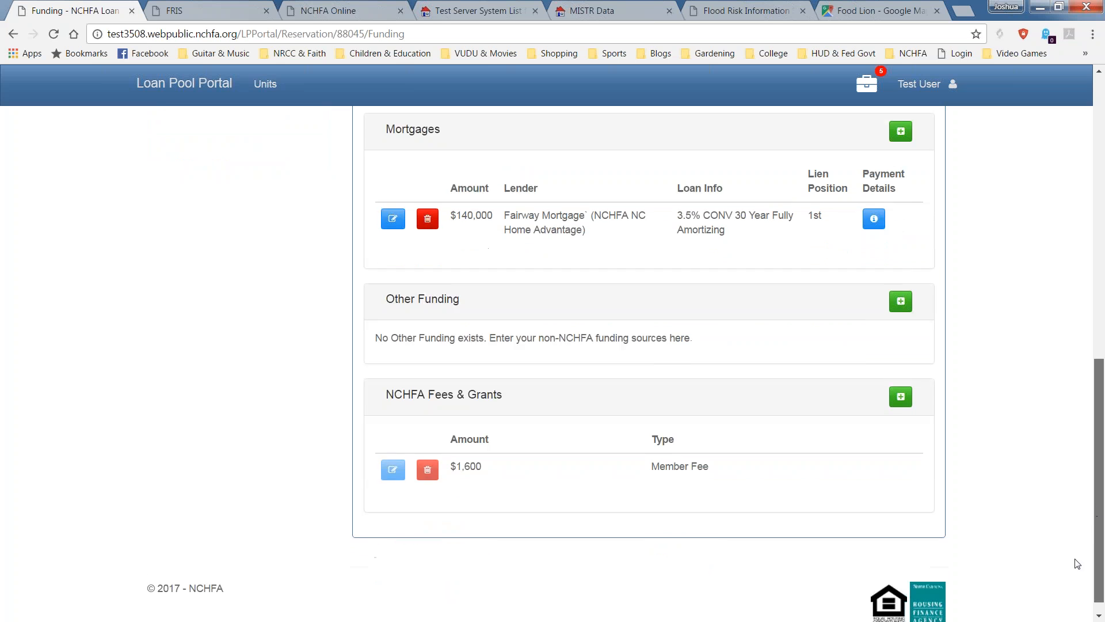
{"action": "left_click_drag", "start_coordinate": [385, 377], "coordinate": [514, 377]}
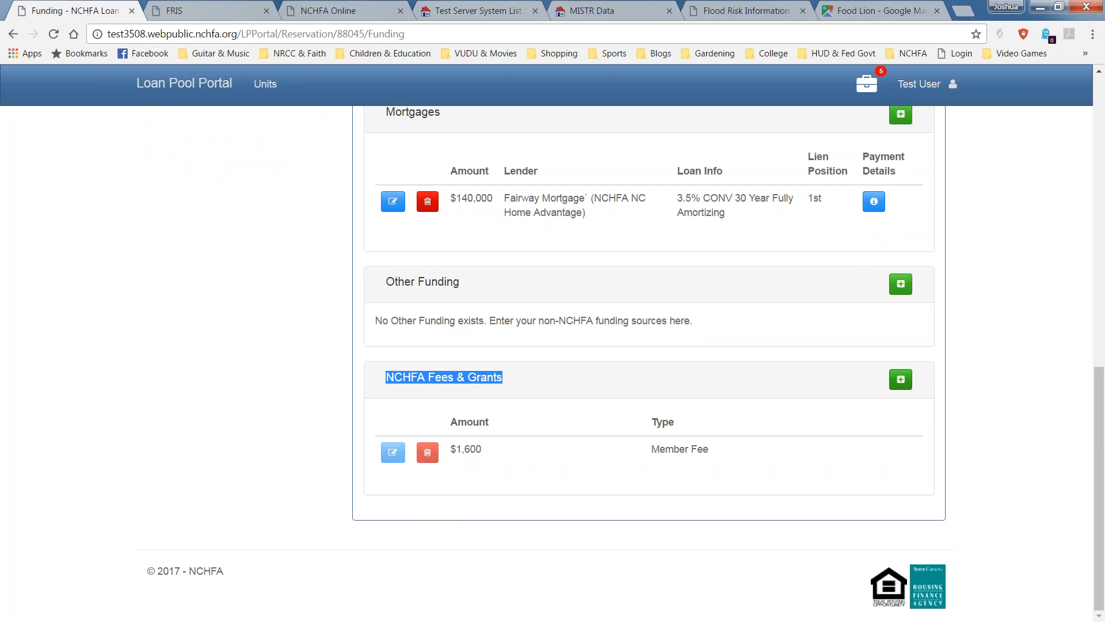
{"action": "left_click", "coordinate": [901, 379]}
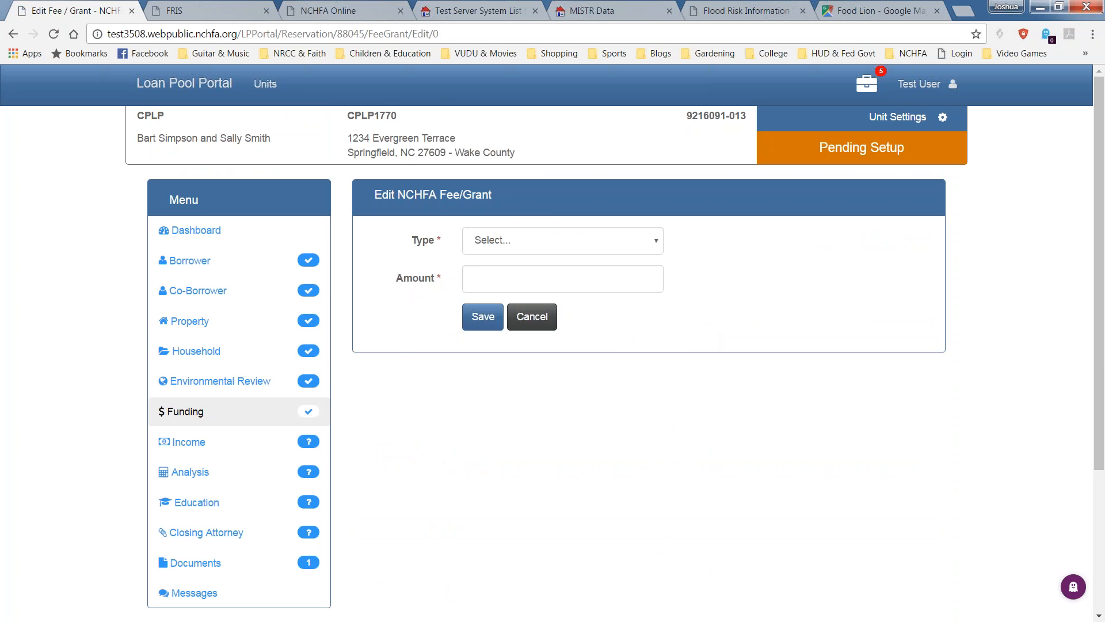
Save a $3,500 System Vision for New Home Slab grant and check it in the list.
{"action": "left_click", "coordinate": [647, 239]}
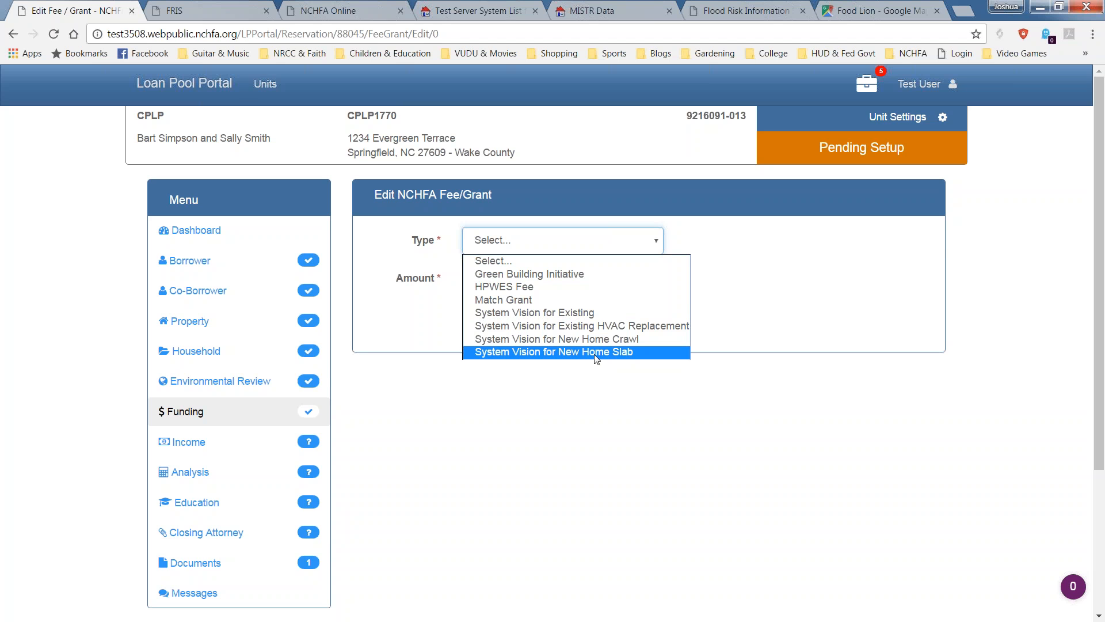
{"action": "left_click", "coordinate": [597, 358]}
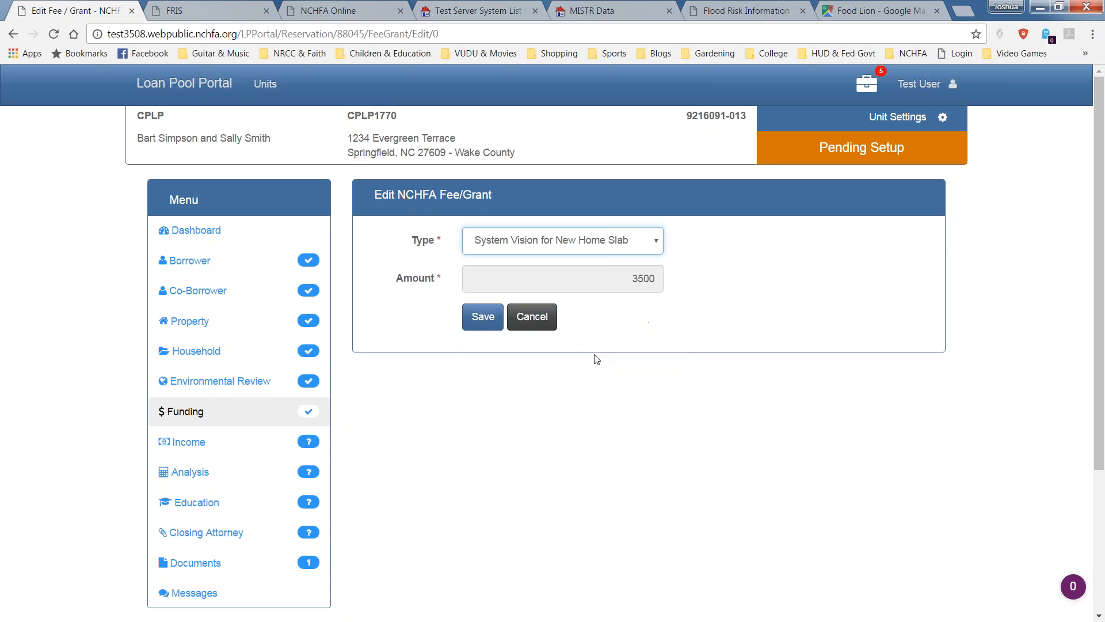
{"action": "left_click", "coordinate": [484, 320]}
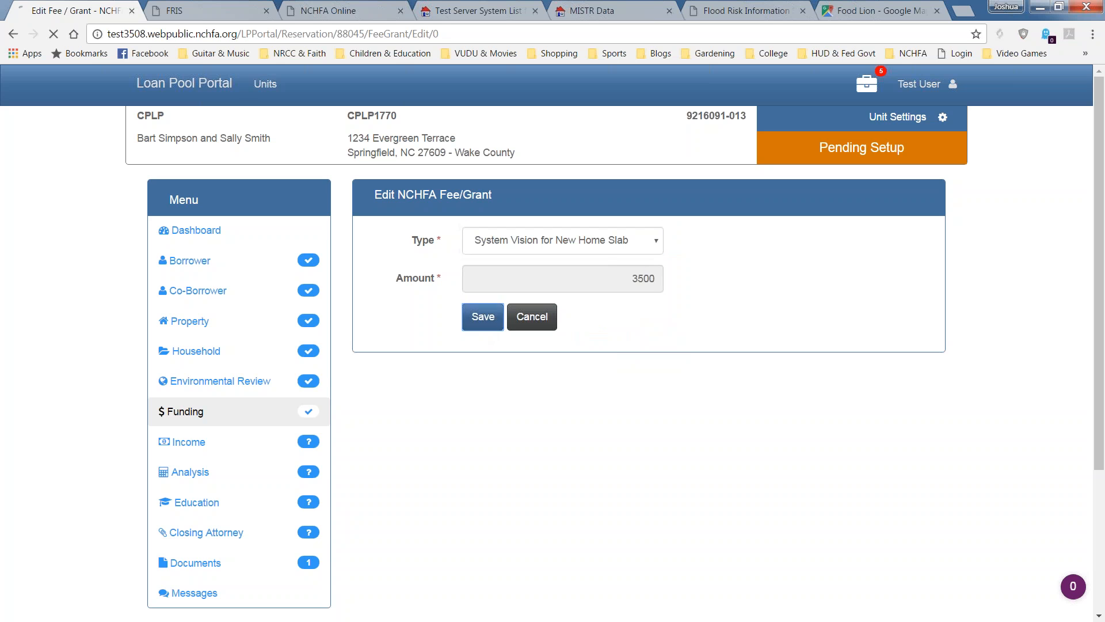
{"action": "scroll", "coordinate": [528, 343], "scroll_direction": "down", "scroll_amount": 6}
{"action": "scroll", "coordinate": [495, 438], "scroll_direction": "down", "scroll_amount": 5}
{"action": "left_click_drag", "start_coordinate": [716, 500], "coordinate": [543, 510]}
{"action": "left_click", "coordinate": [542, 511]}
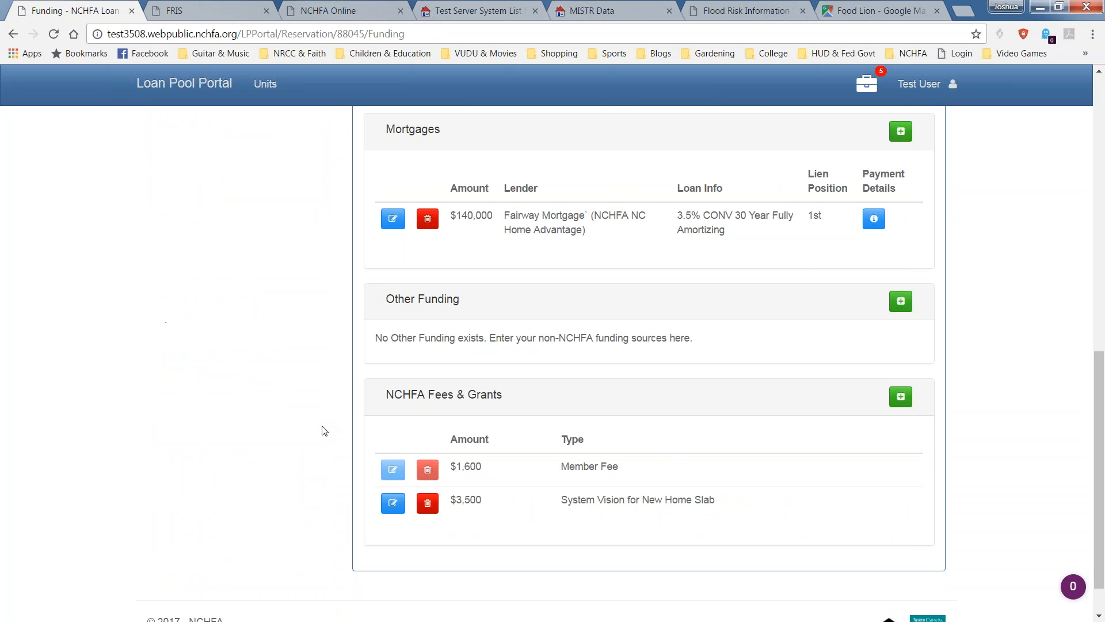
Go to the reservation's Documents page and browse for a Flood Map file.
{"action": "scroll", "coordinate": [341, 410], "scroll_direction": "up", "scroll_amount": 3}
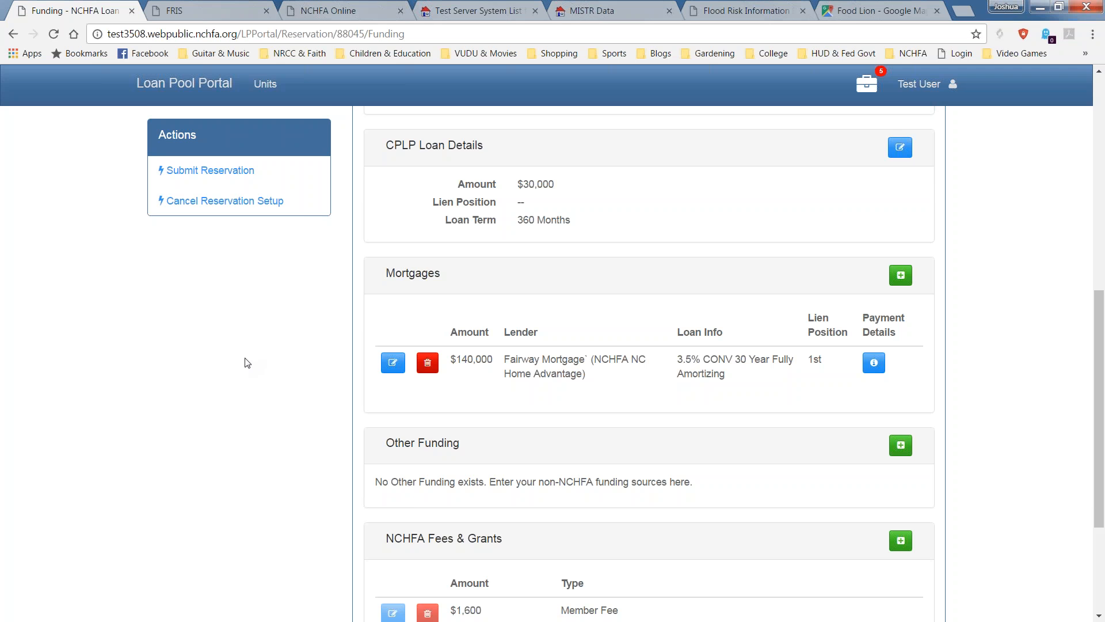
{"action": "scroll", "coordinate": [247, 362], "scroll_direction": "up", "scroll_amount": 3}
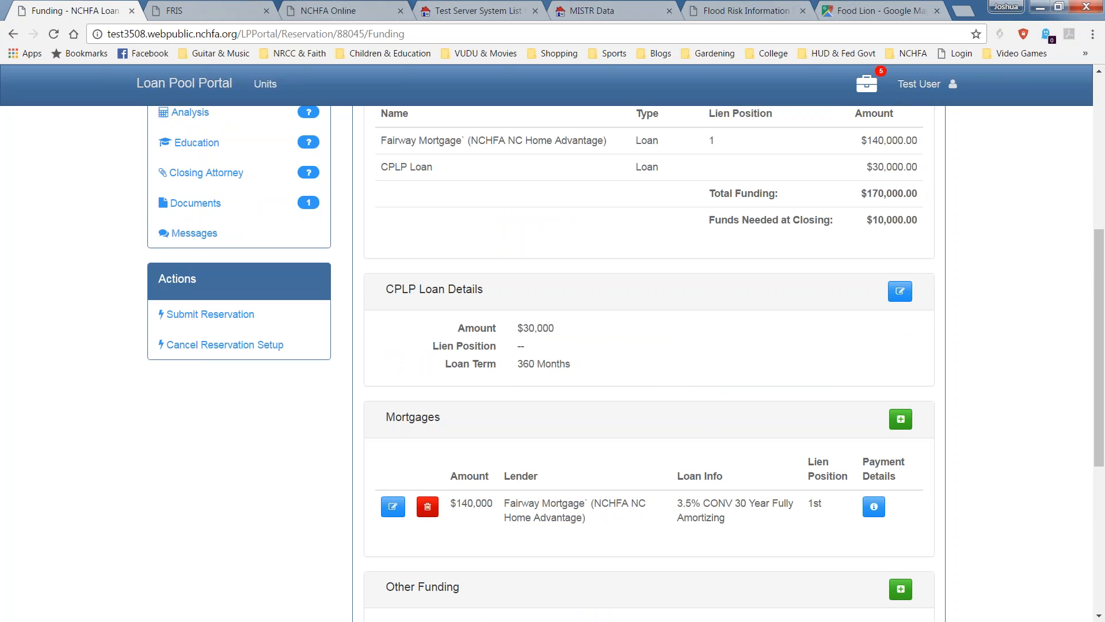
{"action": "left_click", "coordinate": [217, 206]}
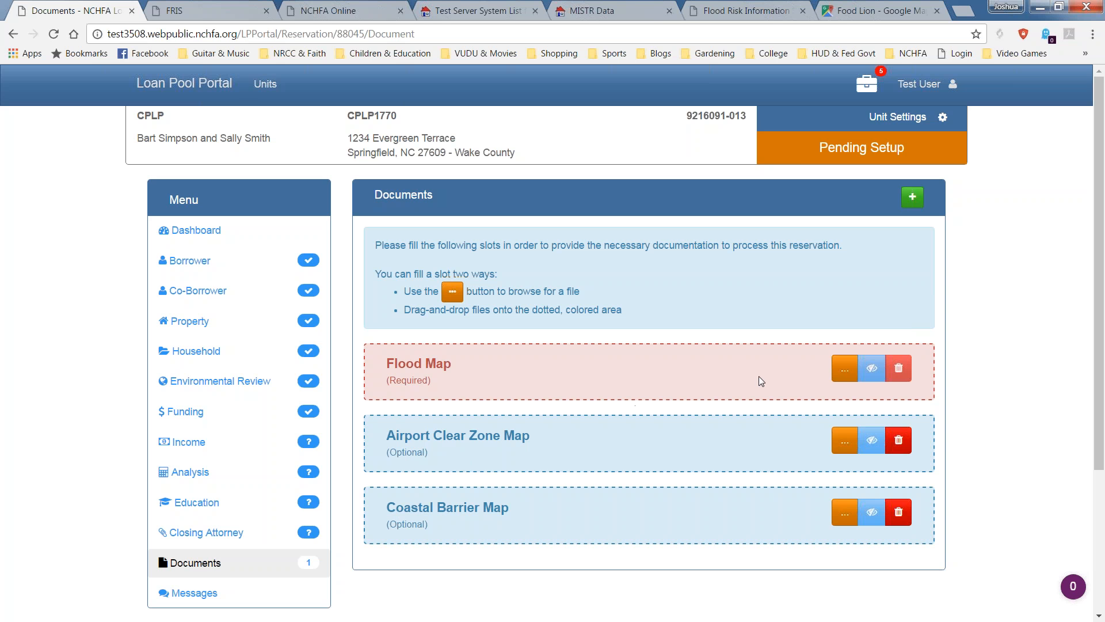
{"action": "left_click", "coordinate": [846, 373]}
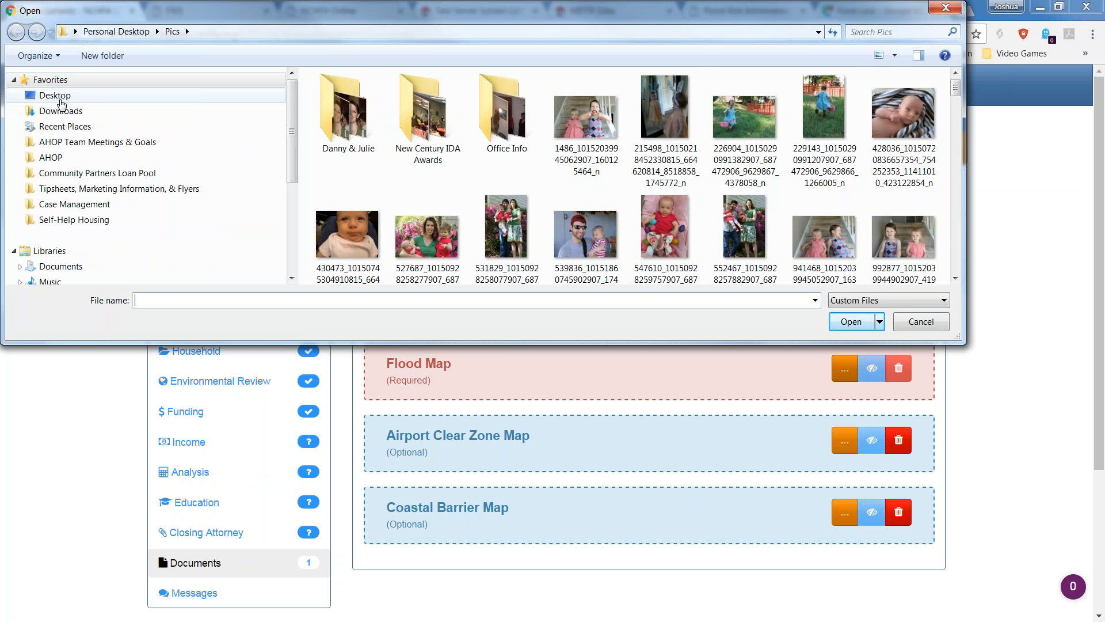
{"action": "left_click", "coordinate": [57, 96]}
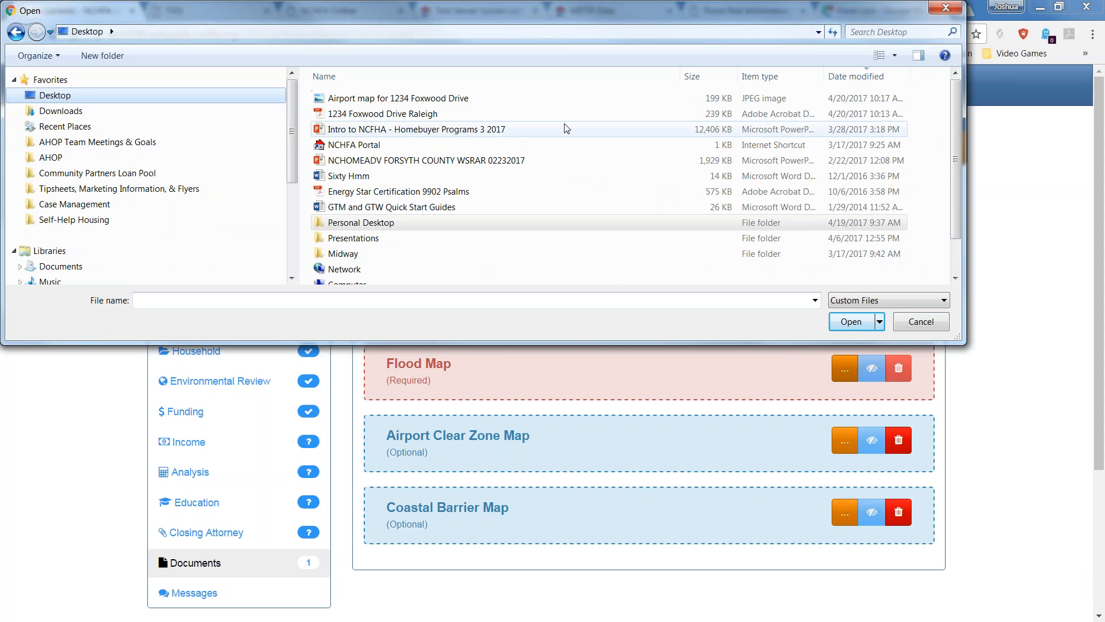
{"action": "double_click", "coordinate": [459, 100]}
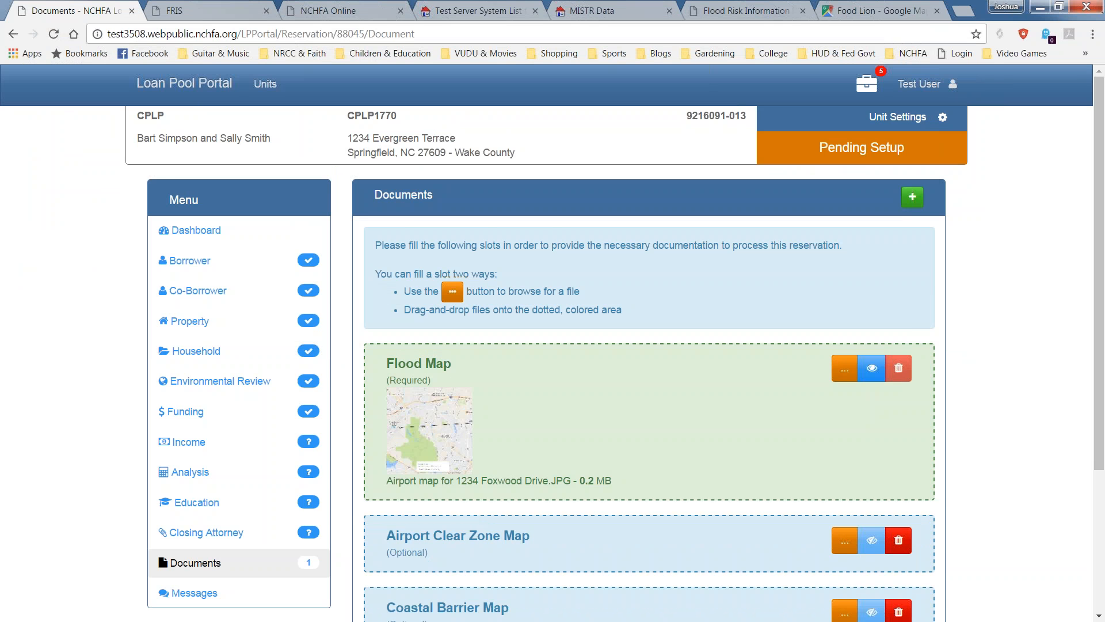
{"action": "scroll", "coordinate": [553, 346], "scroll_direction": "down", "scroll_amount": 3}
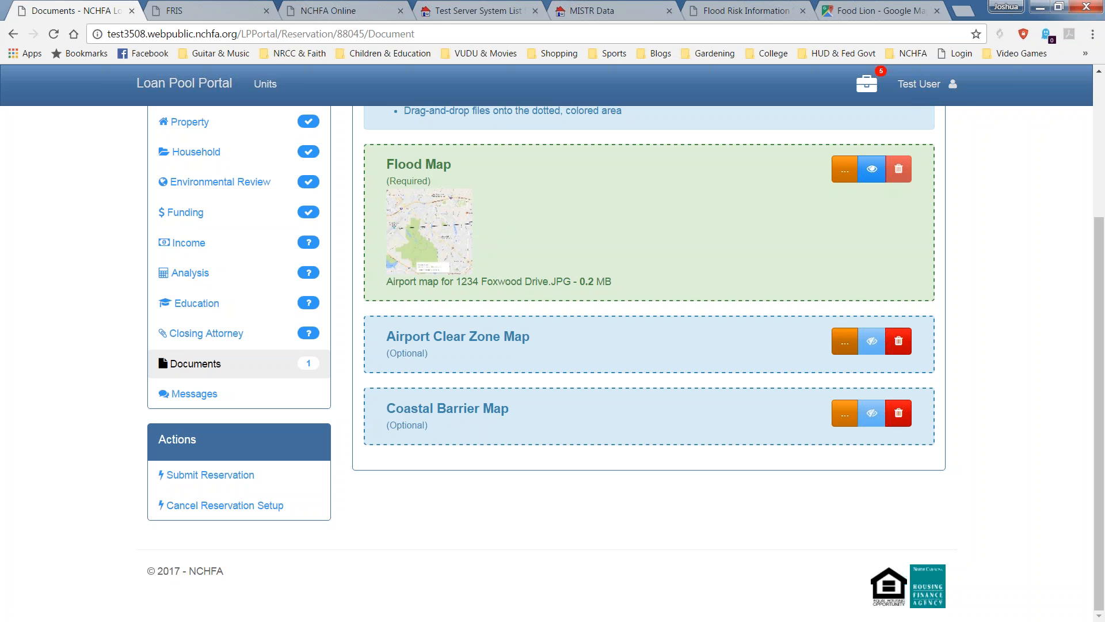
Attach the same airport map image to the Airport Clear Zone Map slot.
{"action": "left_click", "coordinate": [841, 345]}
{"action": "double_click", "coordinate": [412, 97]}
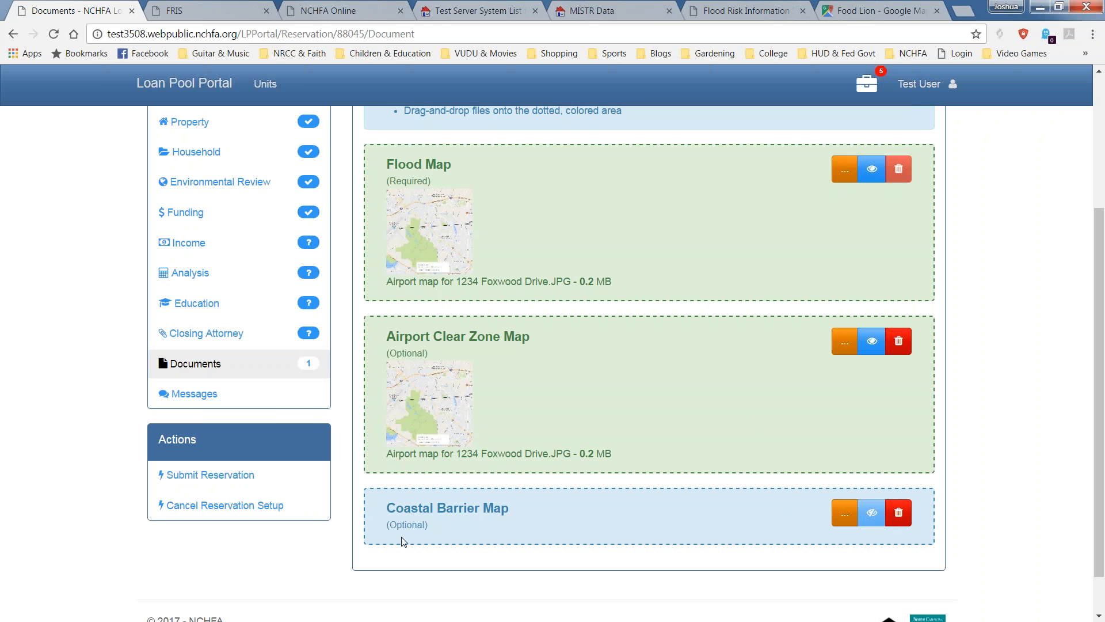
{"action": "left_click_drag", "start_coordinate": [403, 541], "coordinate": [378, 530]}
Reload the page to confirm Documents is marked complete with no issues.
{"action": "scroll", "coordinate": [745, 464], "scroll_direction": "down", "scroll_amount": 1}
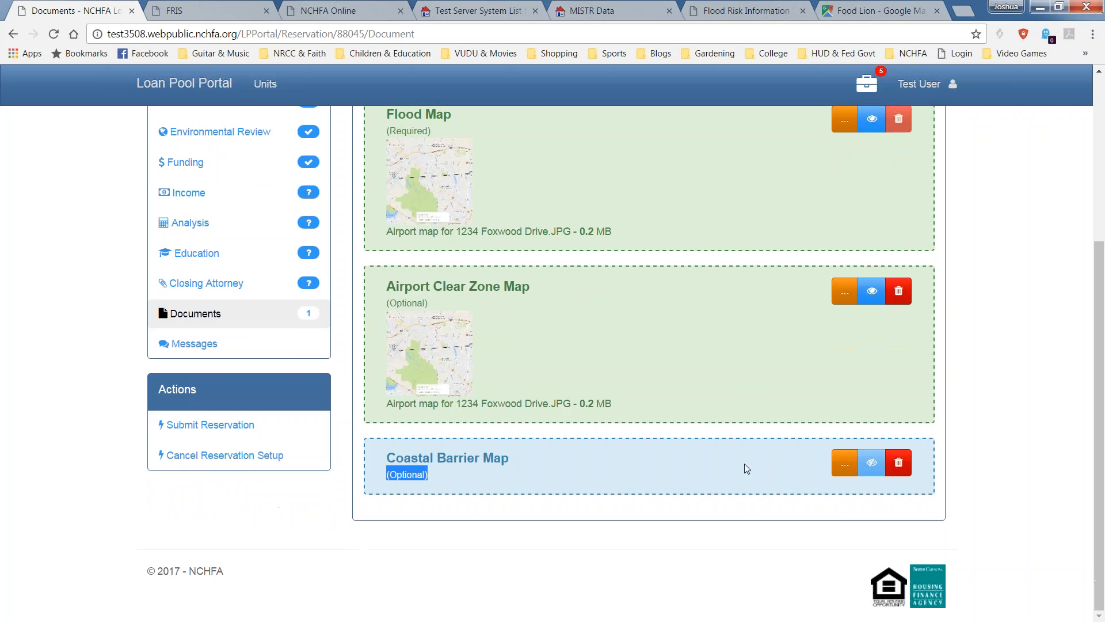
{"action": "scroll", "coordinate": [723, 484], "scroll_direction": "up", "scroll_amount": 2}
{"action": "scroll", "coordinate": [724, 490], "scroll_direction": "up", "scroll_amount": 2}
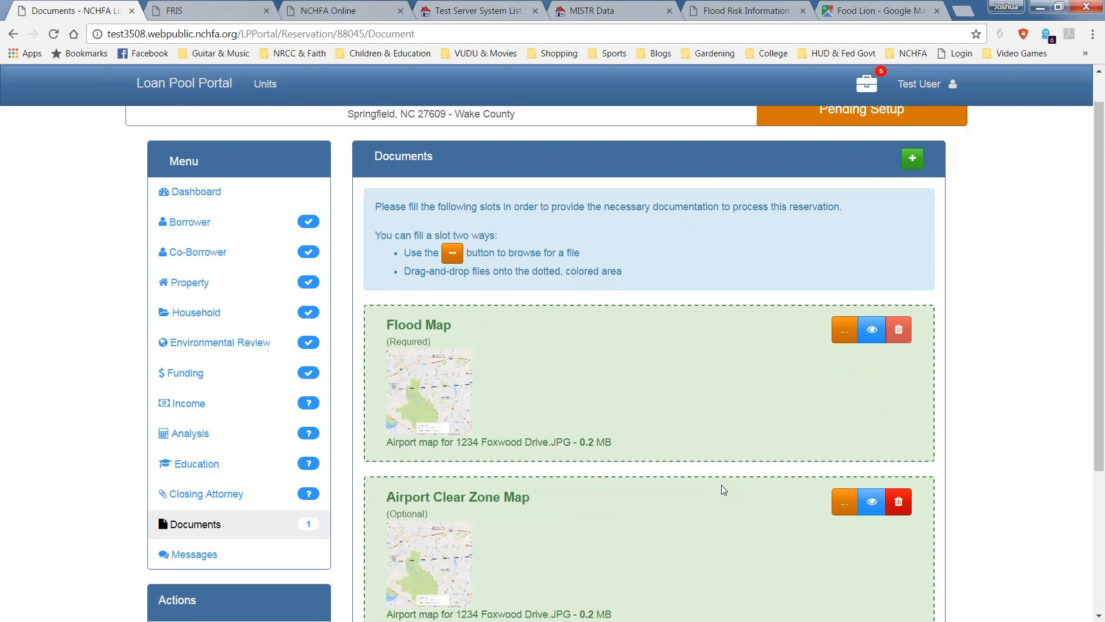
{"action": "scroll", "coordinate": [724, 490], "scroll_direction": "down", "scroll_amount": 2}
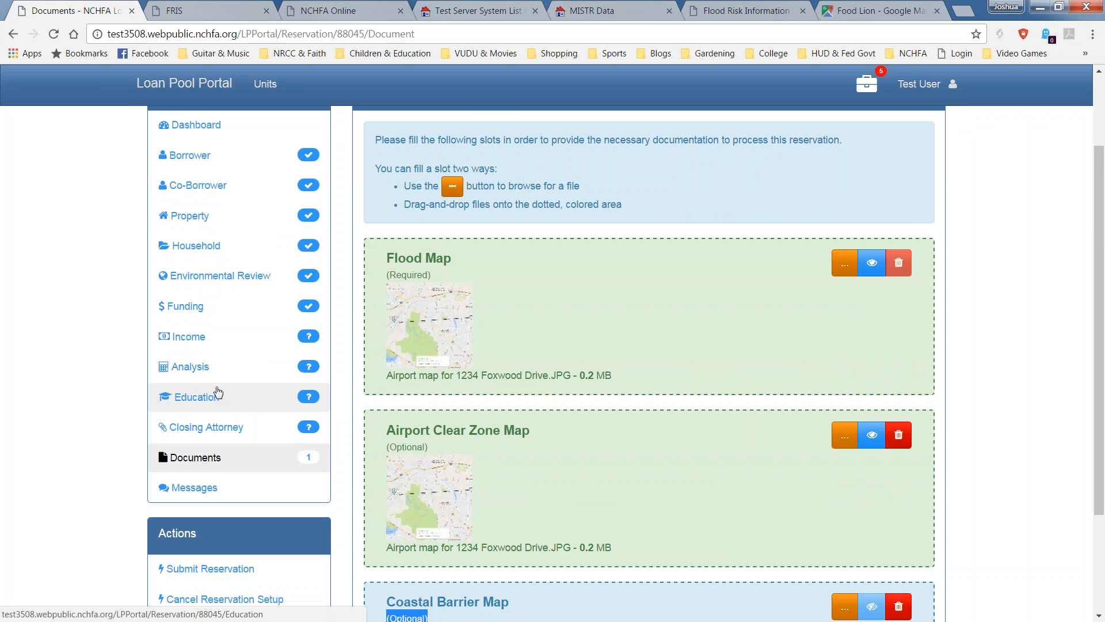
{"action": "left_click", "coordinate": [54, 34]}
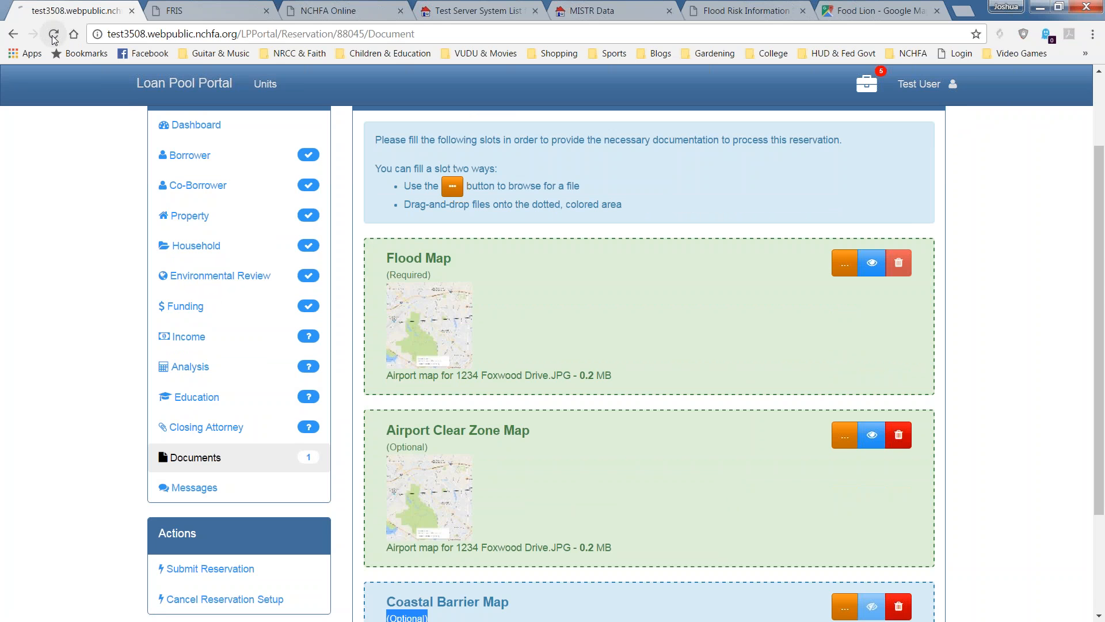
{"action": "scroll", "coordinate": [145, 257], "scroll_direction": "down", "scroll_amount": 2}
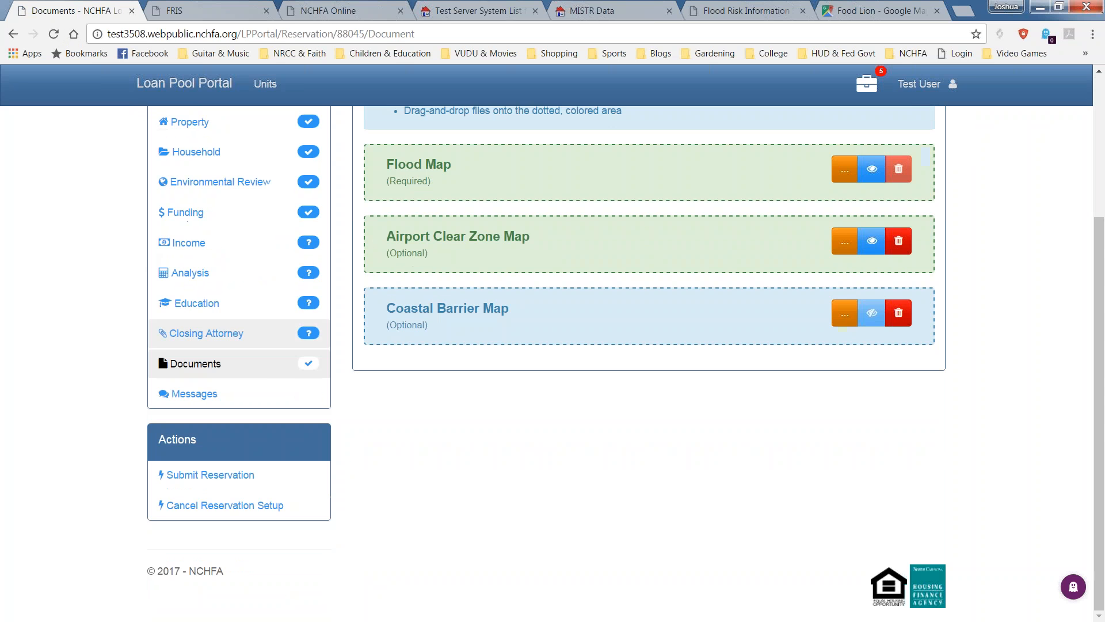
{"action": "mouse_move", "coordinate": [309, 364]}
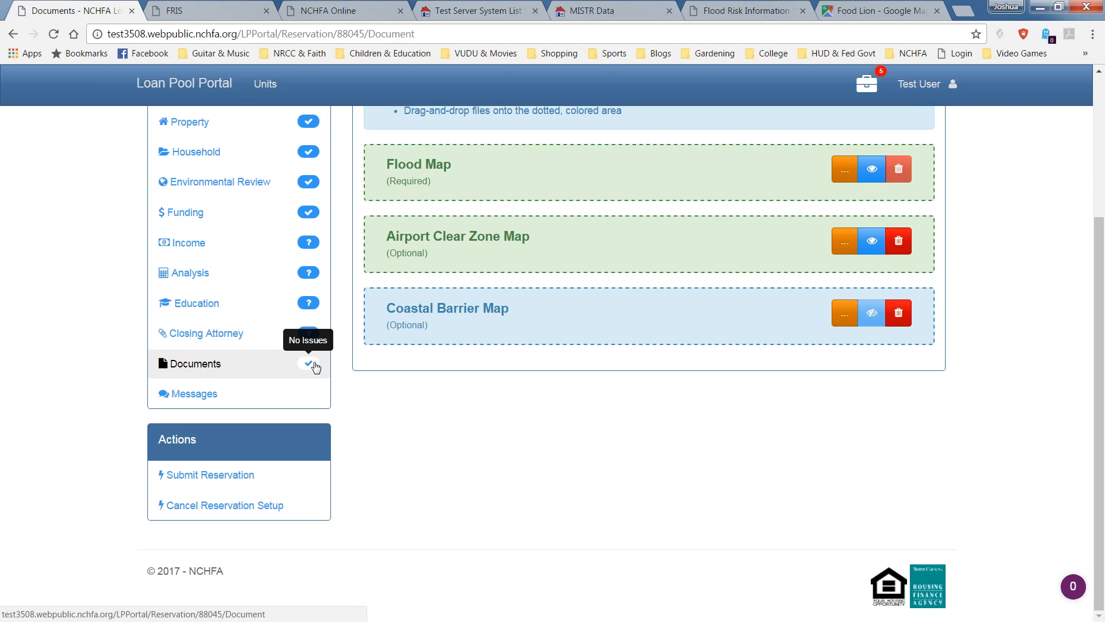
Submit the reservation for review and confirm the submission warning.
{"action": "left_click", "coordinate": [182, 475]}
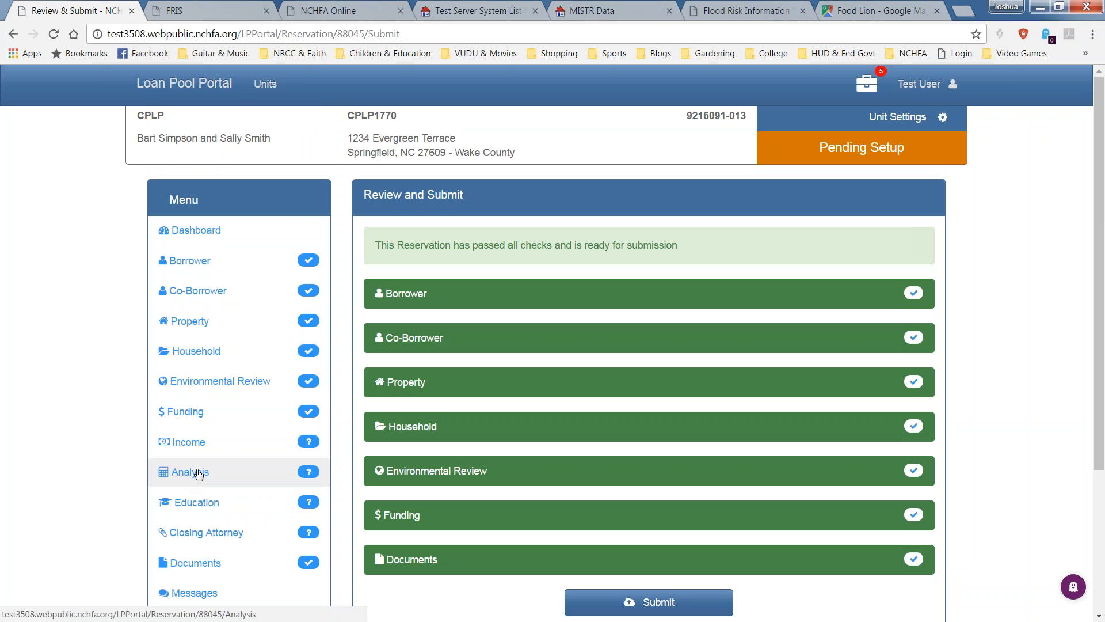
{"action": "scroll", "coordinate": [1097, 299], "scroll_direction": "down", "scroll_amount": 1}
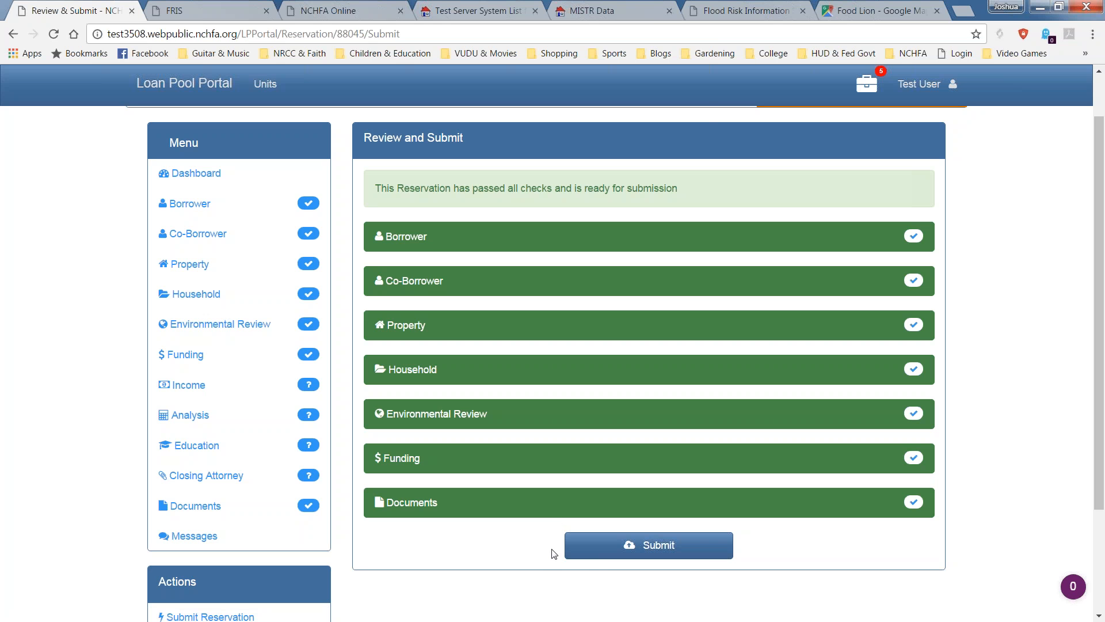
{"action": "left_click", "coordinate": [618, 545]}
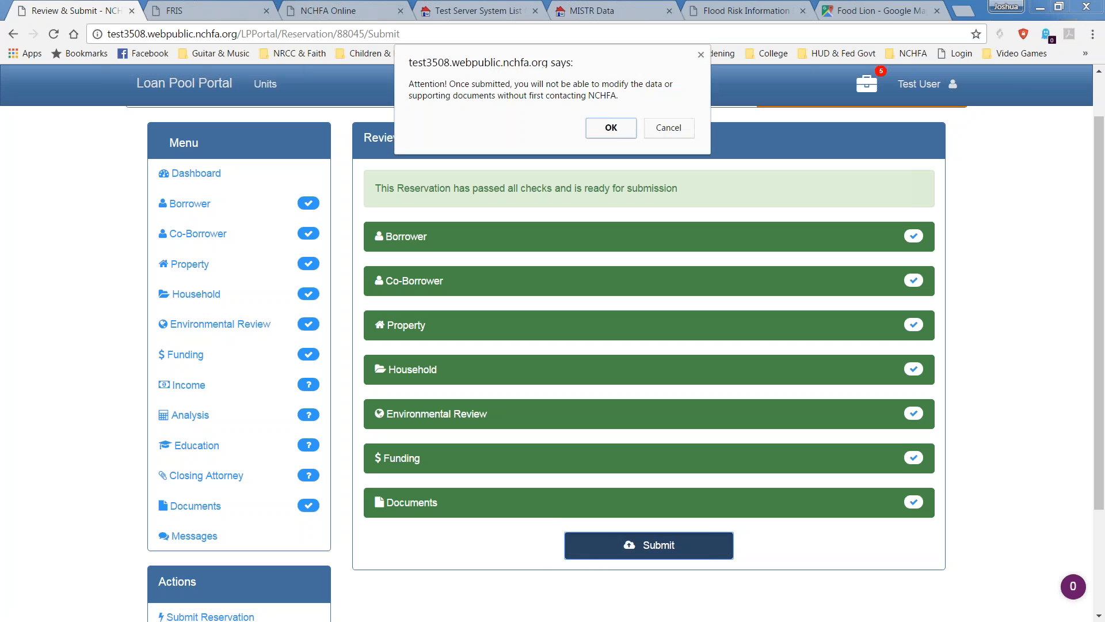
{"action": "left_click_drag", "start_coordinate": [610, 63], "coordinate": [597, 312]}
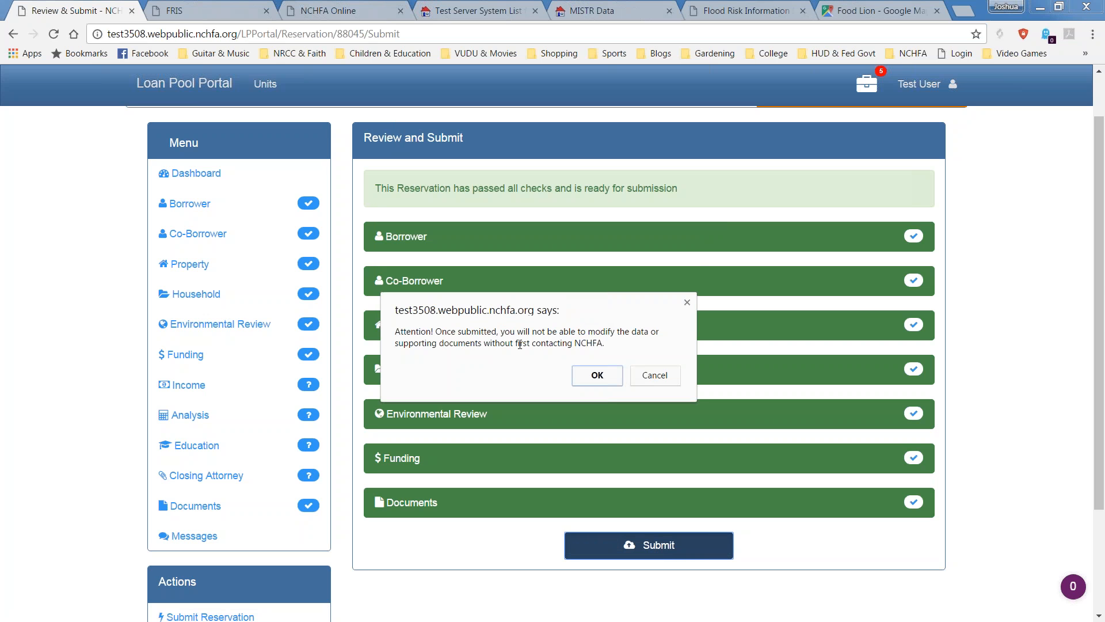
{"action": "left_click", "coordinate": [597, 375]}
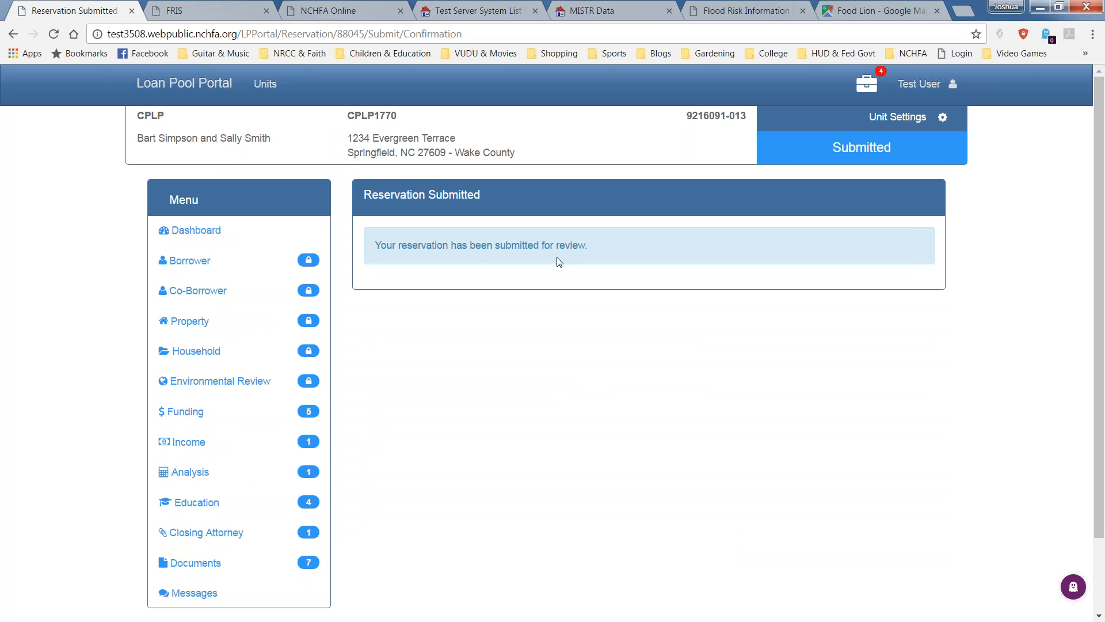
Check the Submitted confirmation and status, then switch to the MIST&R Data site.
{"action": "left_click_drag", "start_coordinate": [588, 246], "coordinate": [383, 246]}
{"action": "left_click_drag", "start_coordinate": [831, 147], "coordinate": [892, 148]}
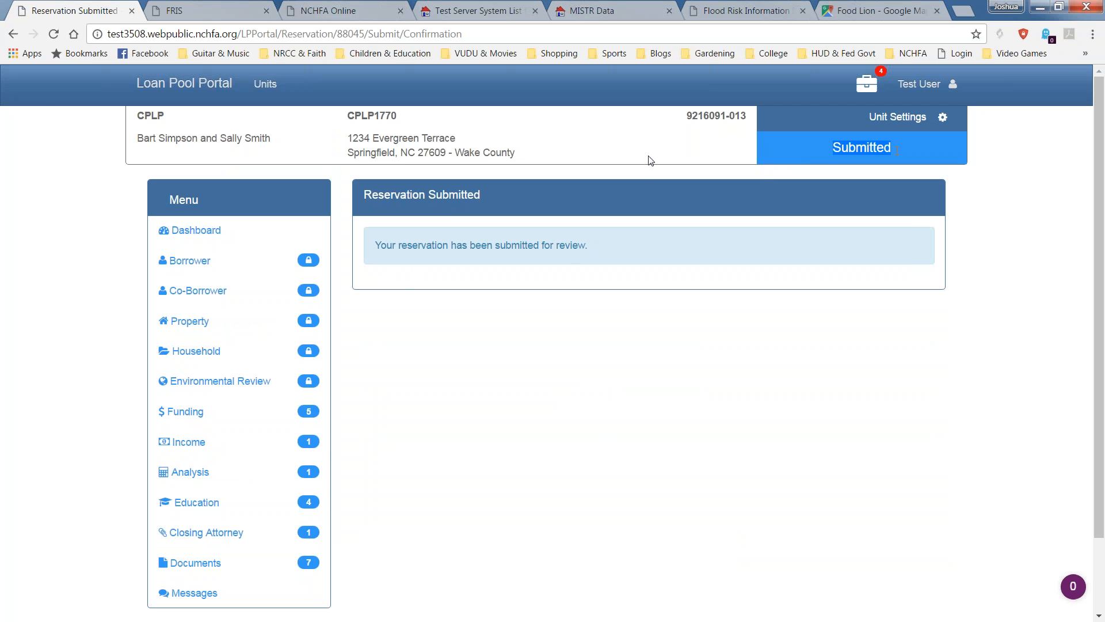
{"action": "left_click", "coordinate": [575, 7]}
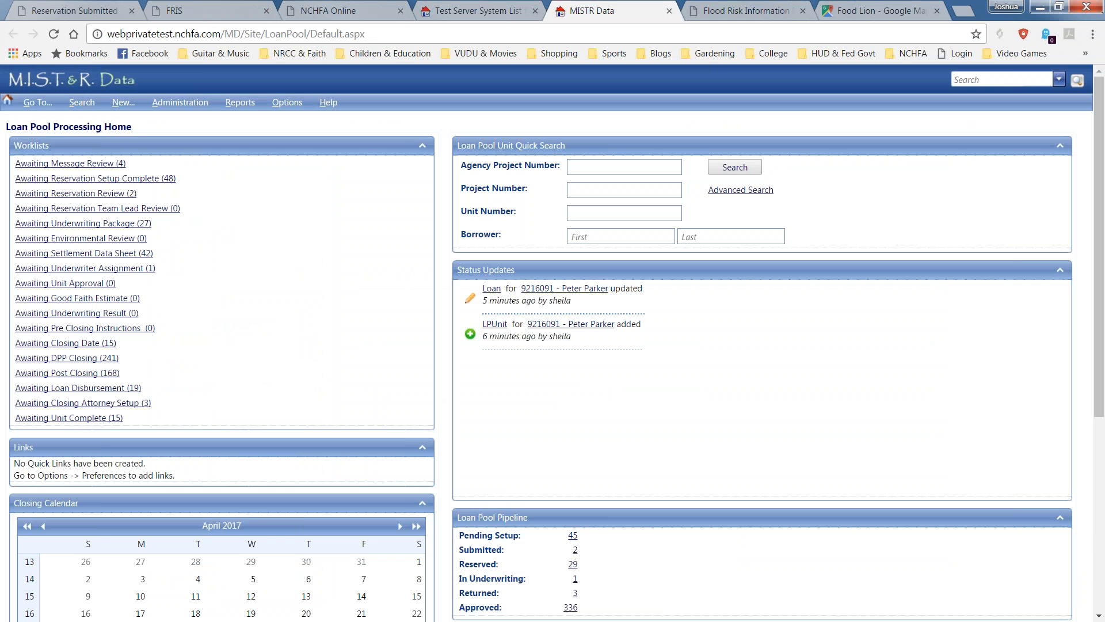
Open unit CPLP1770's Funding Profile from the Awaiting Reservation Review (2) worklist.
{"action": "left_click", "coordinate": [53, 35]}
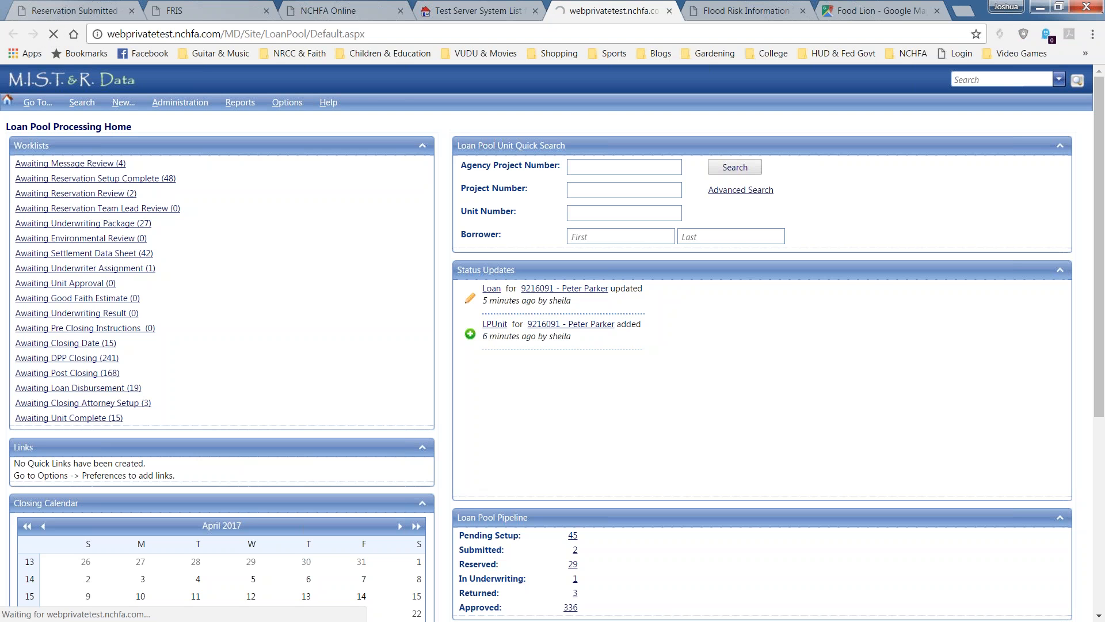
{"action": "left_click", "coordinate": [84, 197]}
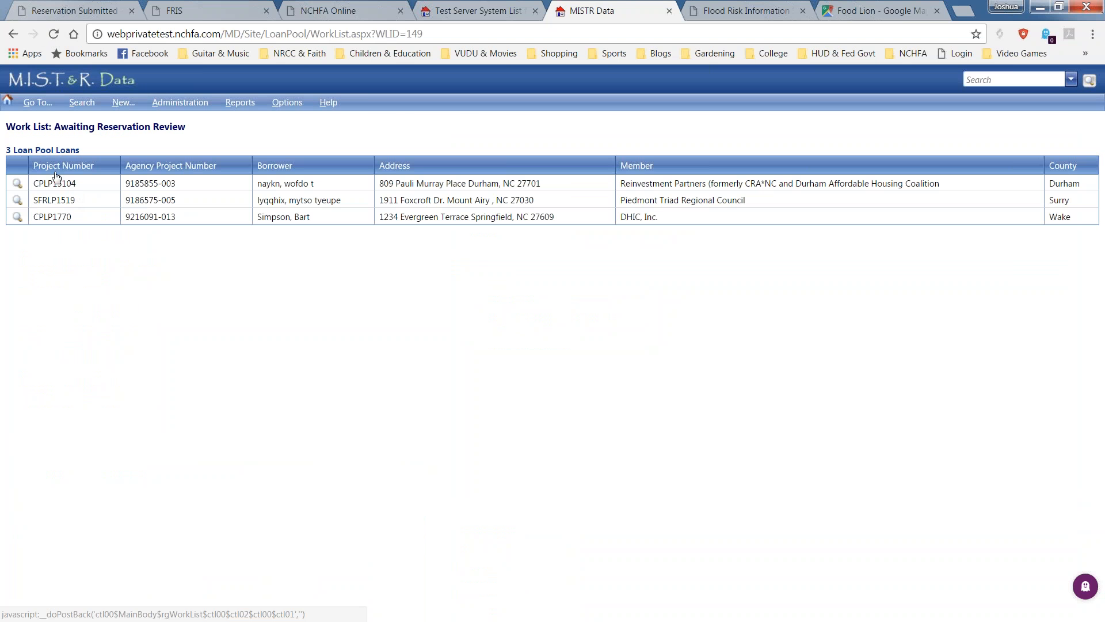
{"action": "left_click", "coordinate": [17, 218]}
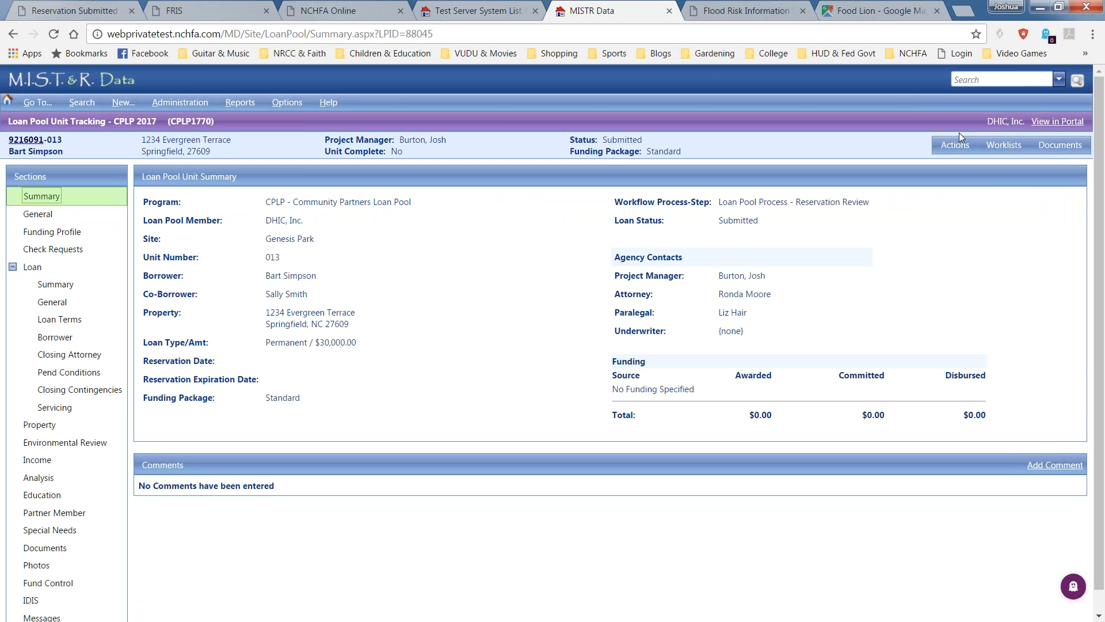
{"action": "left_click", "coordinate": [52, 231]}
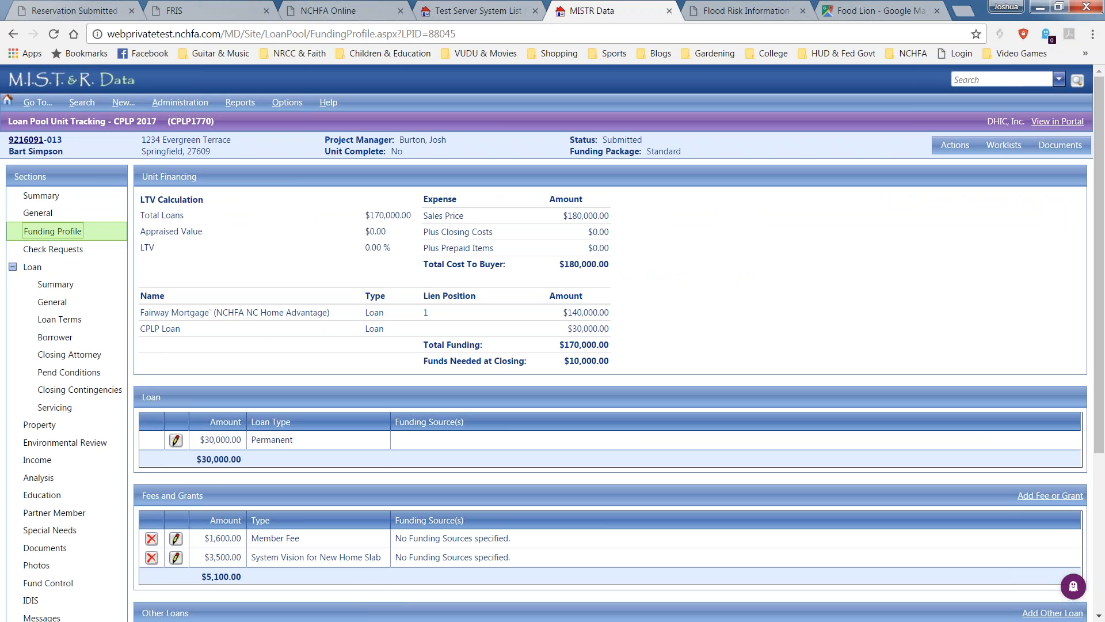
Fund the $30,000 loan with a 30,000 HOME source, then move the MISTR Data tab out.
{"action": "left_click", "coordinate": [175, 441]}
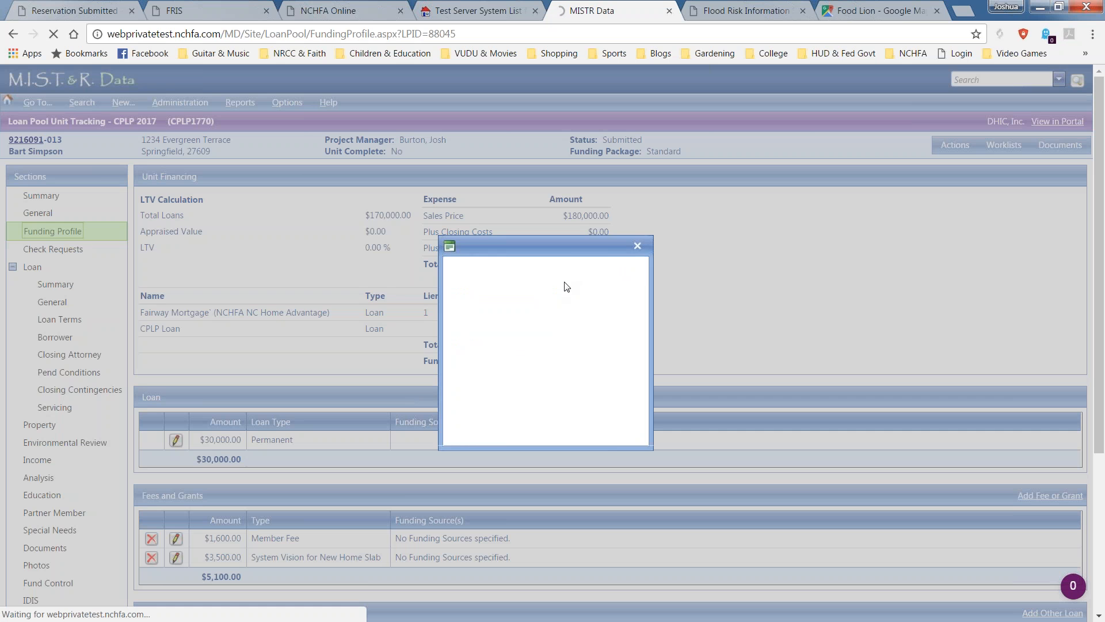
{"action": "left_click", "coordinate": [578, 339]}
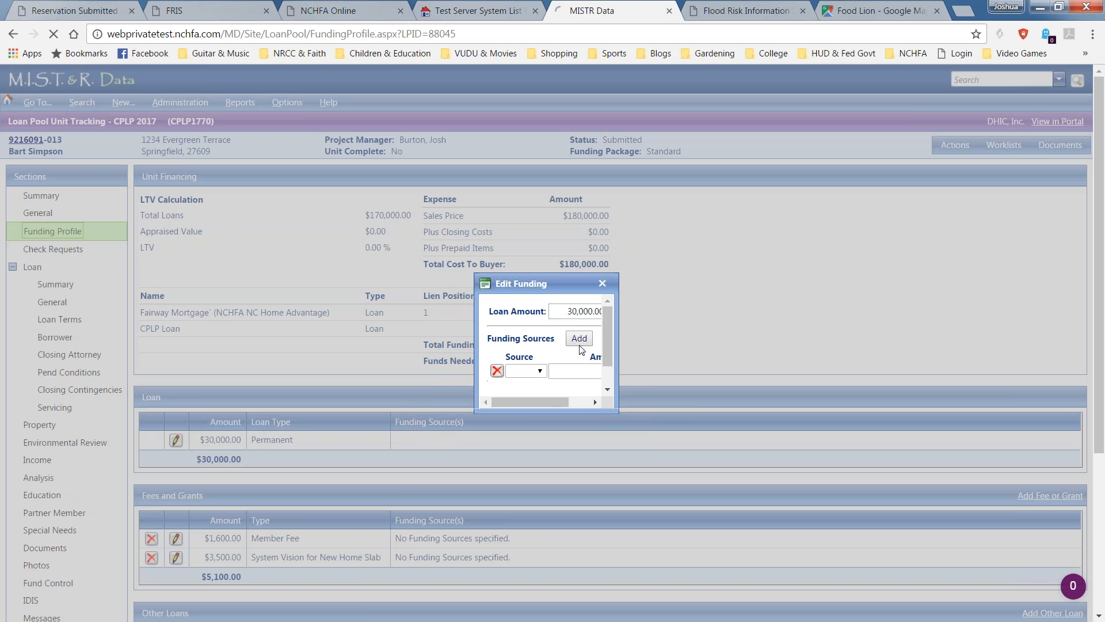
{"action": "left_click", "coordinate": [531, 362]}
{"action": "left_click", "coordinate": [581, 369]}
{"action": "type", "text": "2"}
{"action": "key", "text": "BackSpace"}
{"action": "type", "text": "30,000"}
{"action": "left_click", "coordinate": [527, 402]}
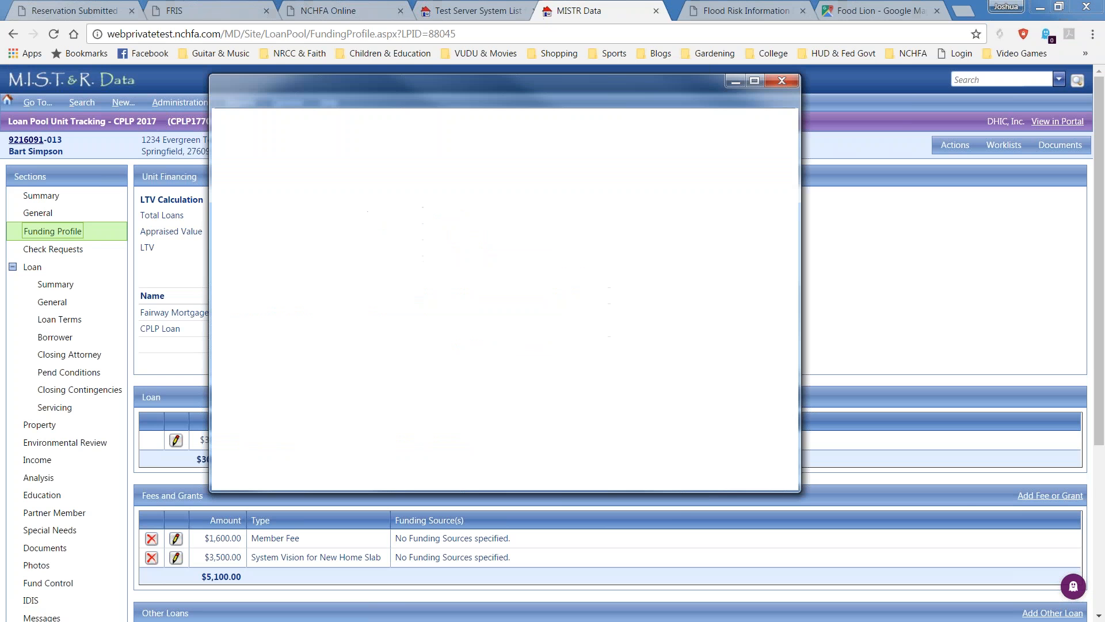
{"action": "left_click_drag", "start_coordinate": [587, 11], "coordinate": [1, 92]}
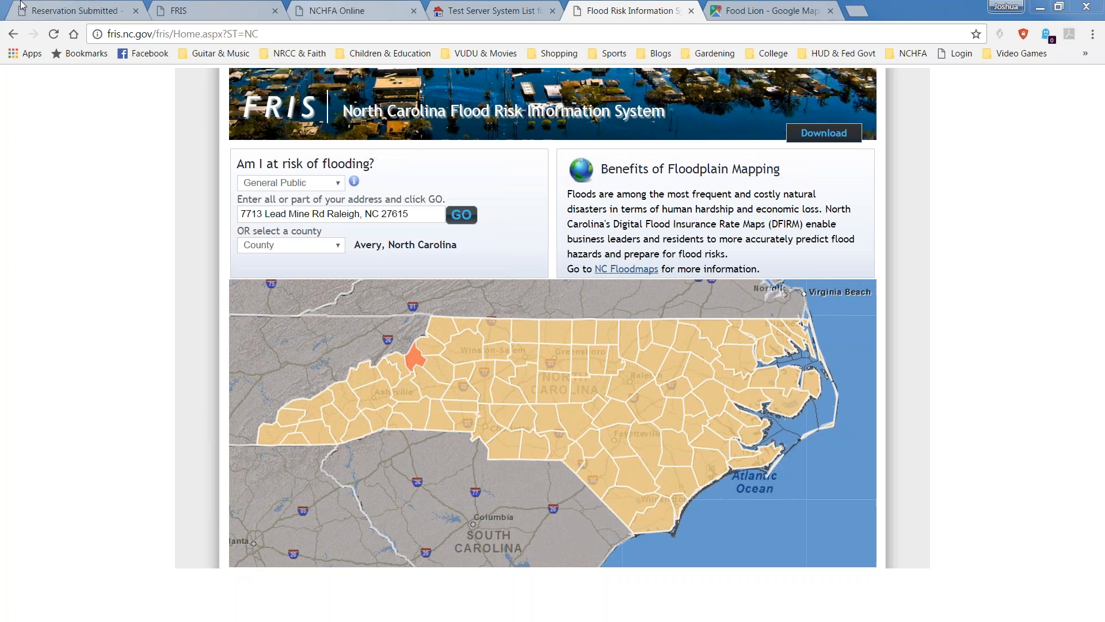
{"action": "left_click", "coordinate": [80, 11]}
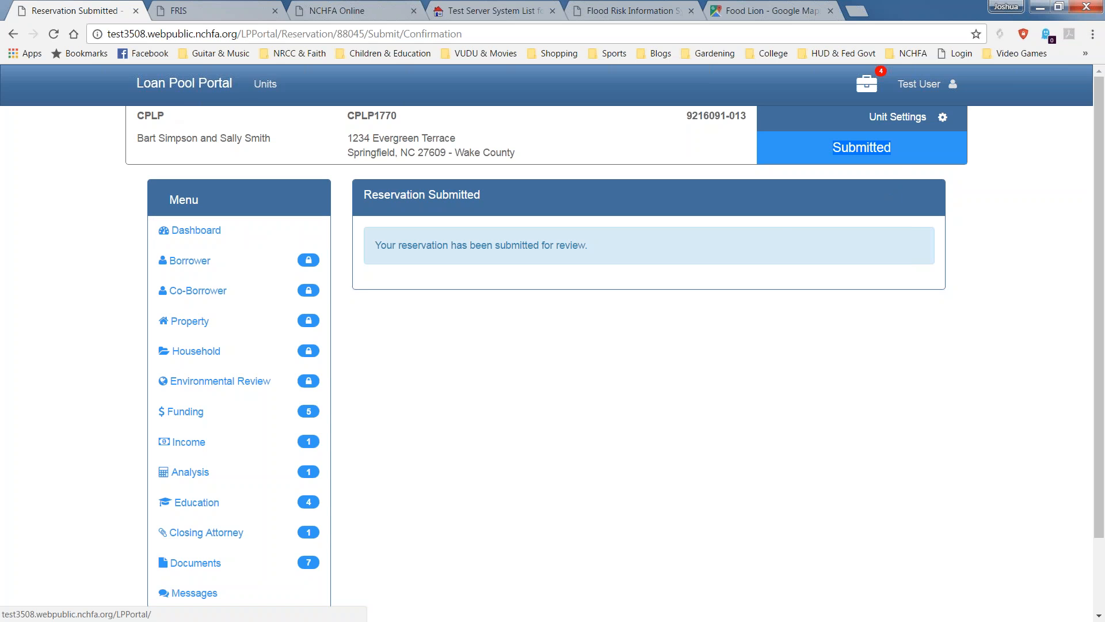
Return to the Loan Pool Portal home page showing a Reservation Accepted message.
{"action": "left_click", "coordinate": [167, 84]}
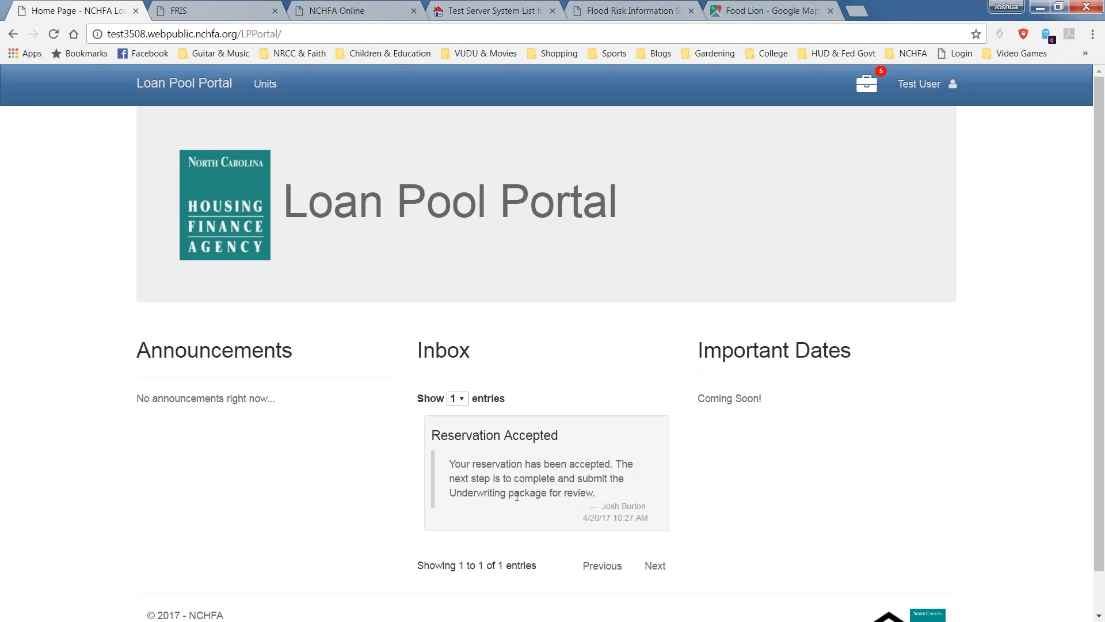
Read the Reservation Accepted message showing the unit Reserved, then go back home.
{"action": "left_click", "coordinate": [535, 493]}
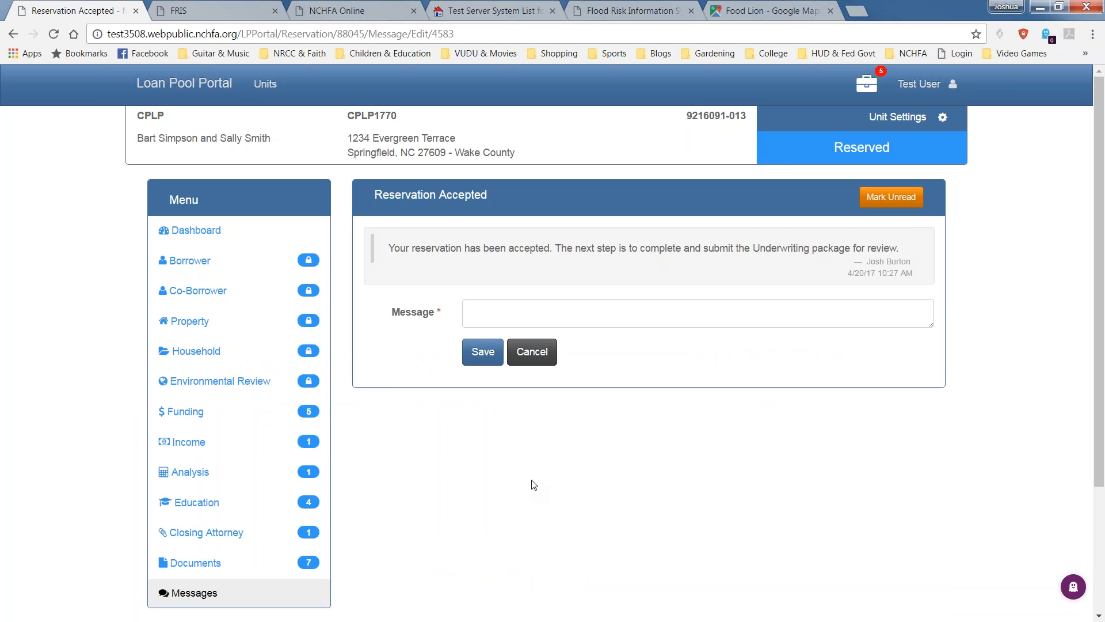
{"action": "scroll", "coordinate": [472, 510], "scroll_direction": "down", "scroll_amount": 3}
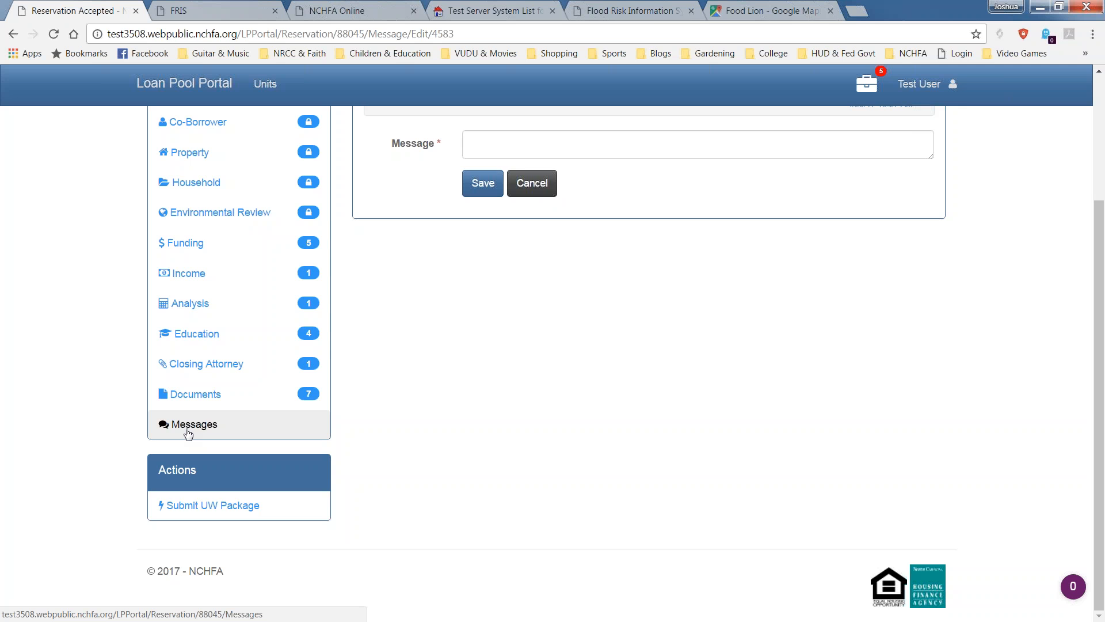
{"action": "scroll", "coordinate": [183, 495], "scroll_direction": "up", "scroll_amount": 3}
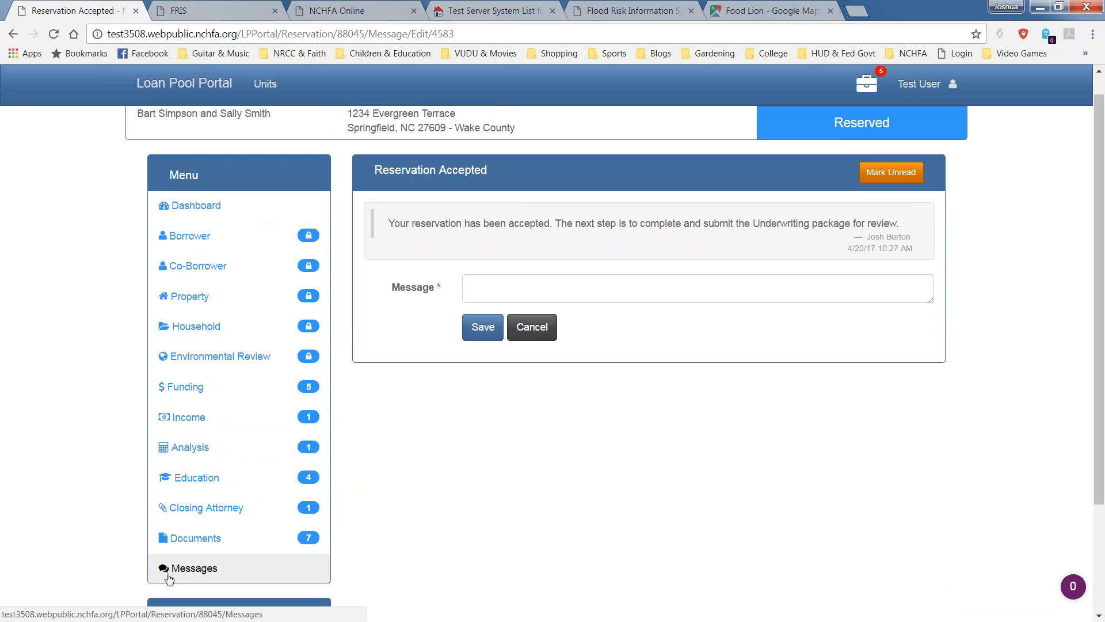
{"action": "scroll", "coordinate": [178, 572], "scroll_direction": "down", "scroll_amount": 1}
{"action": "scroll", "coordinate": [184, 570], "scroll_direction": "down", "scroll_amount": 2}
{"action": "scroll", "coordinate": [420, 444], "scroll_direction": "up", "scroll_amount": 3}
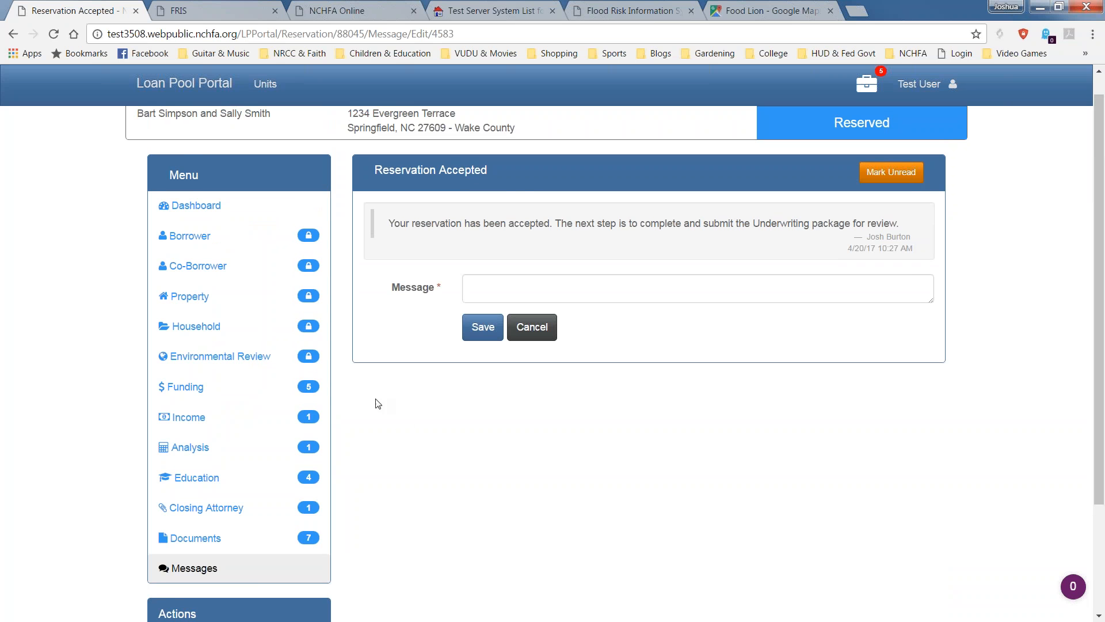
{"action": "left_click", "coordinate": [152, 91]}
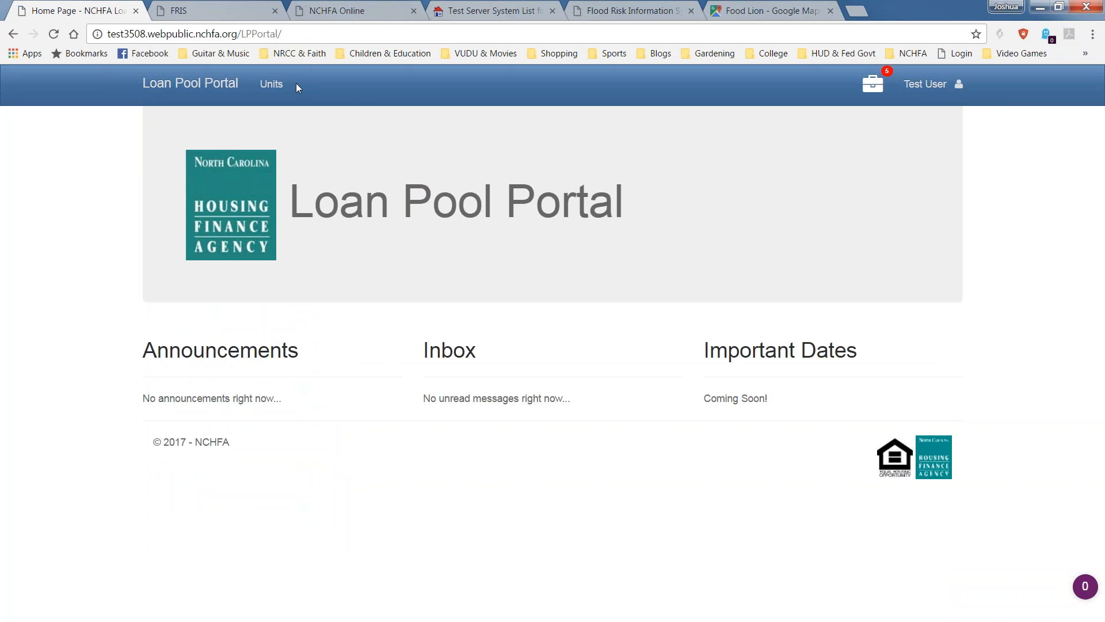
{"action": "left_click", "coordinate": [278, 87]}
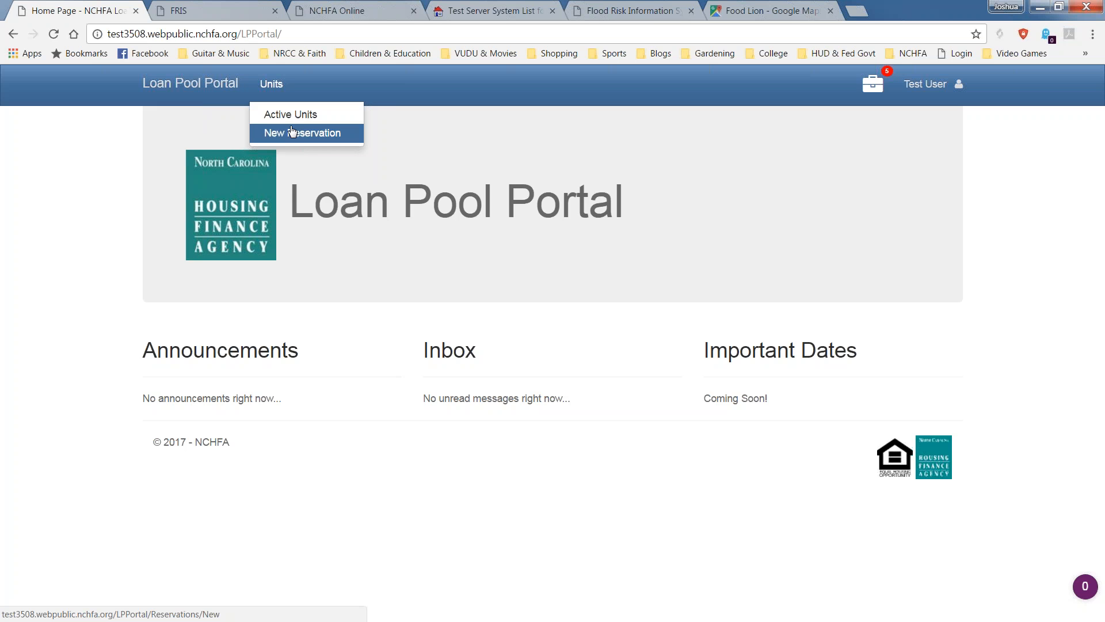
{"action": "left_click", "coordinate": [291, 115]}
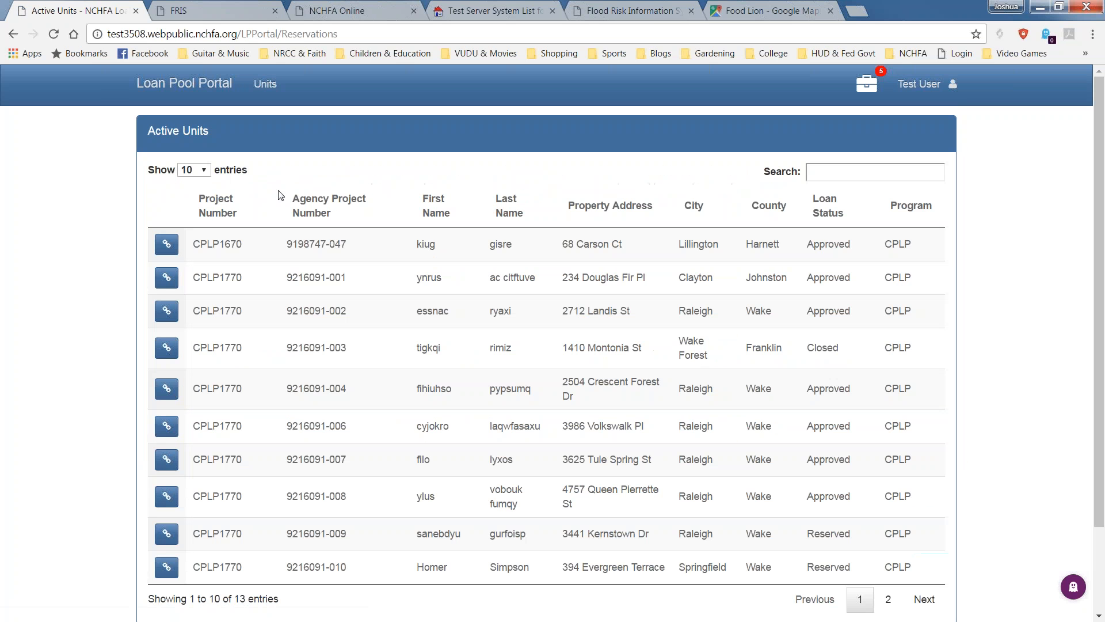
{"action": "scroll", "coordinate": [230, 375], "scroll_direction": "down", "scroll_amount": 2}
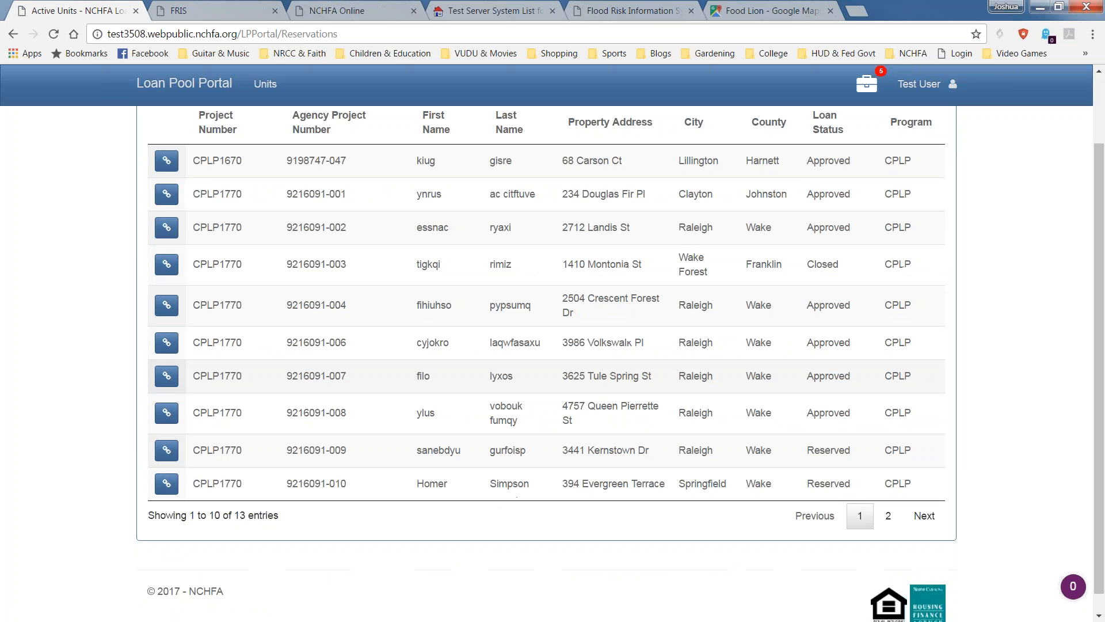
{"action": "left_click", "coordinate": [889, 495]}
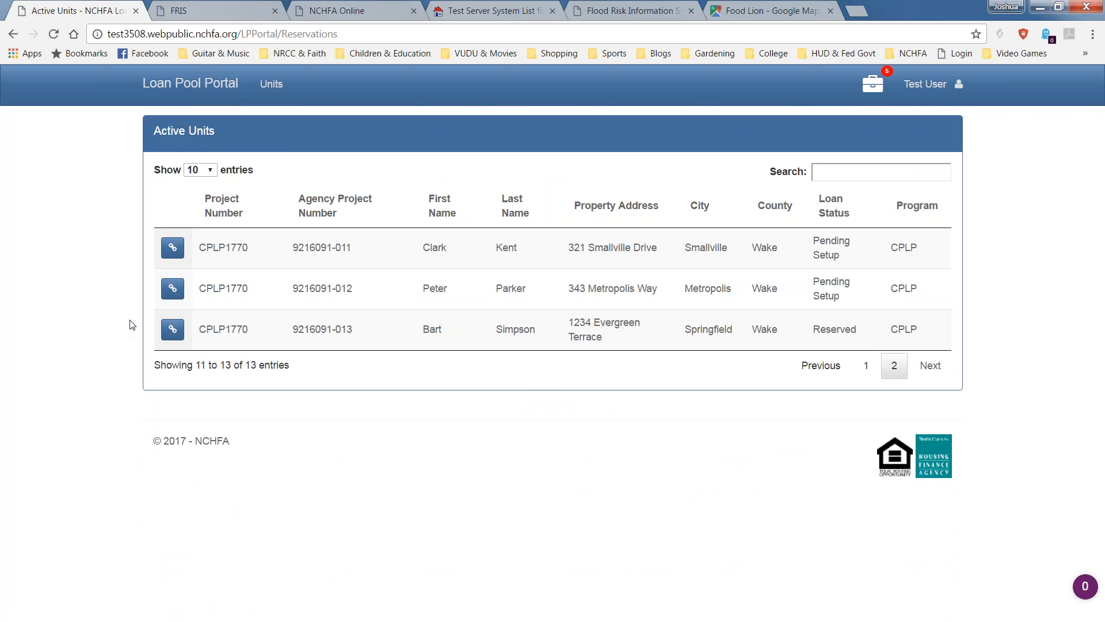
{"action": "left_click", "coordinate": [173, 329]}
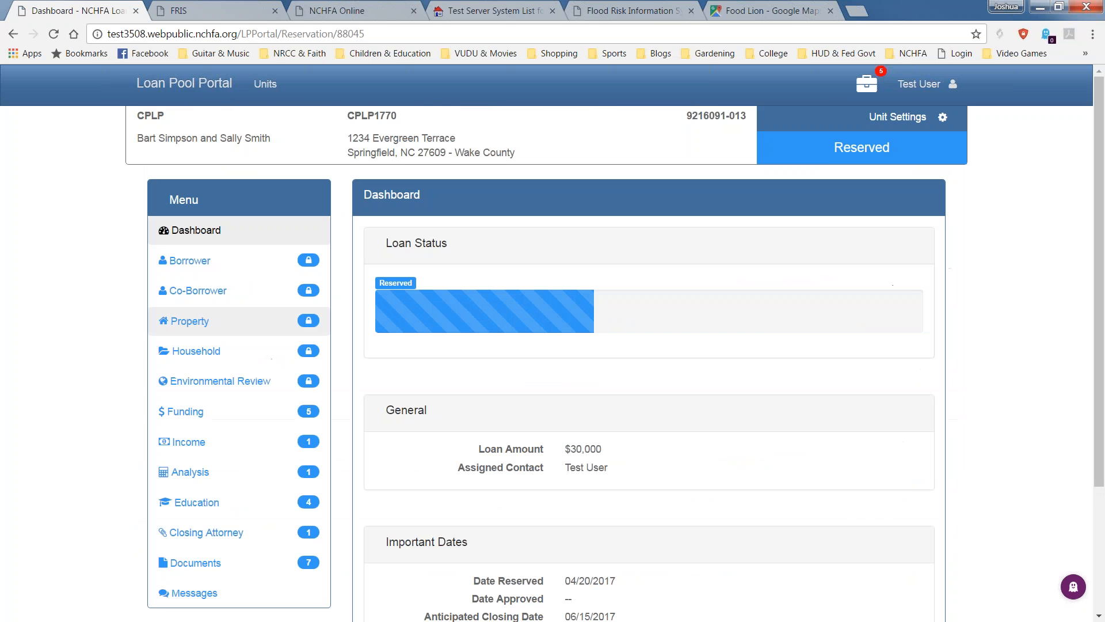
{"action": "scroll", "coordinate": [185, 322], "scroll_direction": "down", "scroll_amount": 3}
{"action": "left_click", "coordinate": [185, 460]}
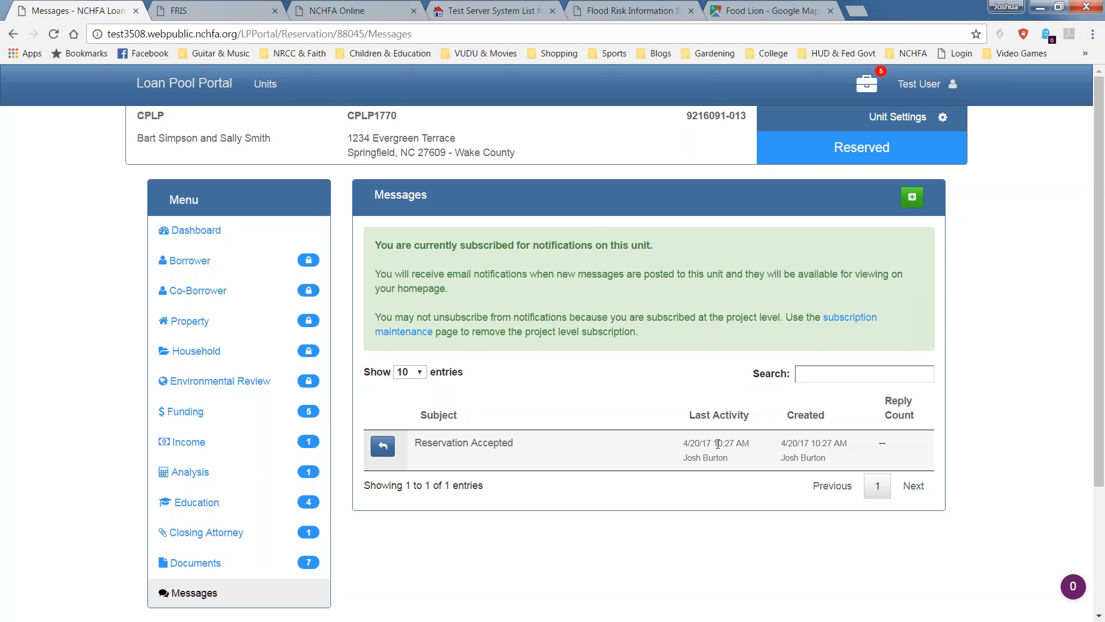
{"action": "scroll", "coordinate": [716, 445], "scroll_direction": "down", "scroll_amount": 2}
Post a new unit message with subject 'Do I need a separation Agreement' and body text 'Borrower.....'.
{"action": "scroll", "coordinate": [715, 447], "scroll_direction": "up", "scroll_amount": 2}
{"action": "left_click", "coordinate": [913, 199]}
{"action": "left_click", "coordinate": [612, 248]}
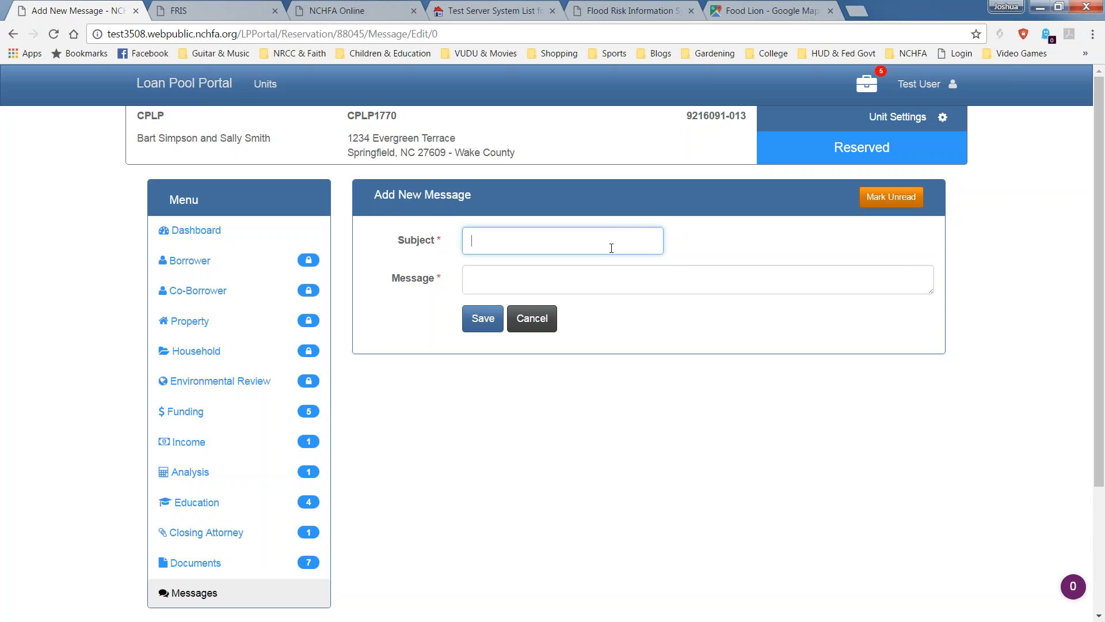
{"action": "type", "text": "w"}
{"action": "key", "text": "BackSpace"}
{"action": "type", "text": "dO i NEED"}
{"action": "key", "text": "BackSpace"}
{"action": "key", "text": "BackSpace"}
{"action": "key", "text": "BackSpace"}
{"action": "key", "text": "BackSpace"}
{"action": "key", "text": "BackSpace"}
{"action": "key", "text": "BackSpace"}
{"action": "key", "text": "BackSpace"}
{"action": "key", "text": "BackSpace"}
{"action": "key", "text": "BackSpace"}
{"action": "type", "text": "Do I need a separation Agreement"}
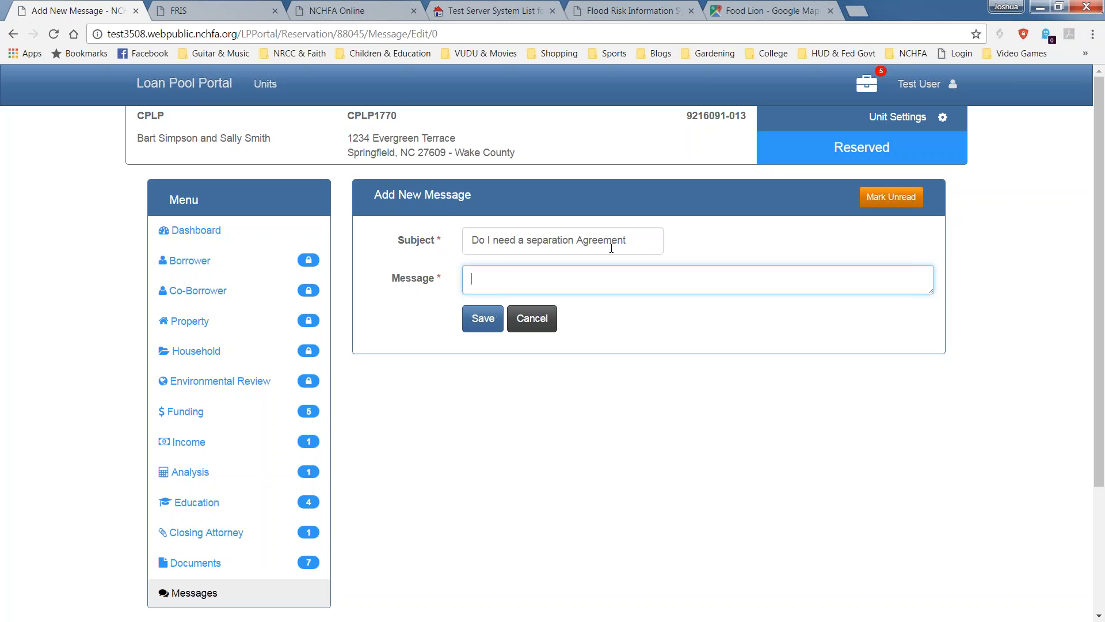
{"action": "type", "text": "Borrower....."}
{"action": "left_click", "coordinate": [492, 326]}
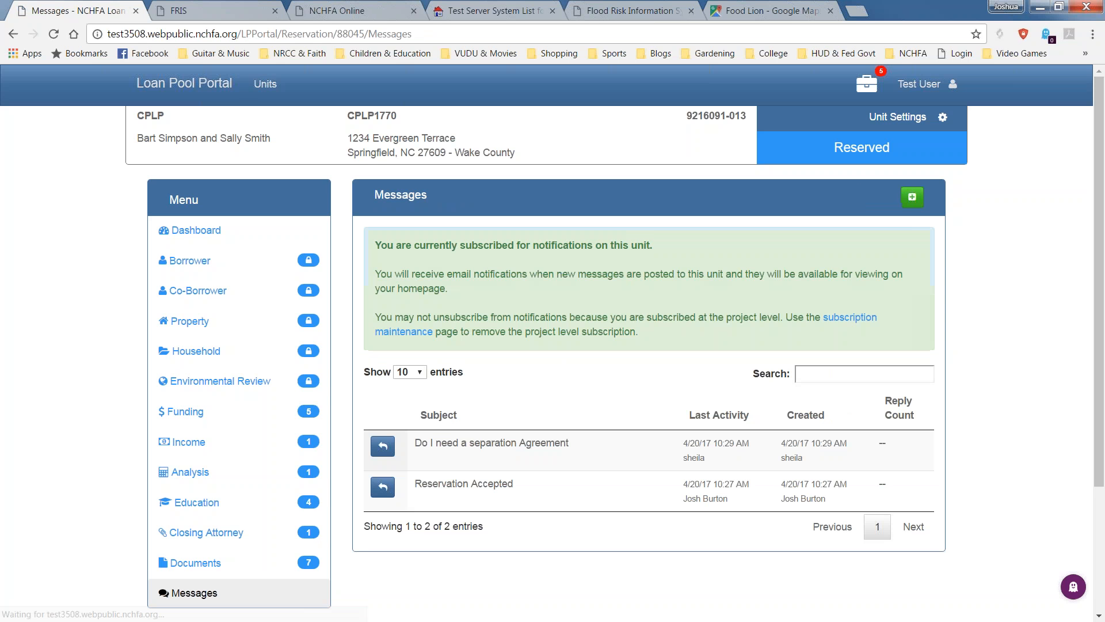
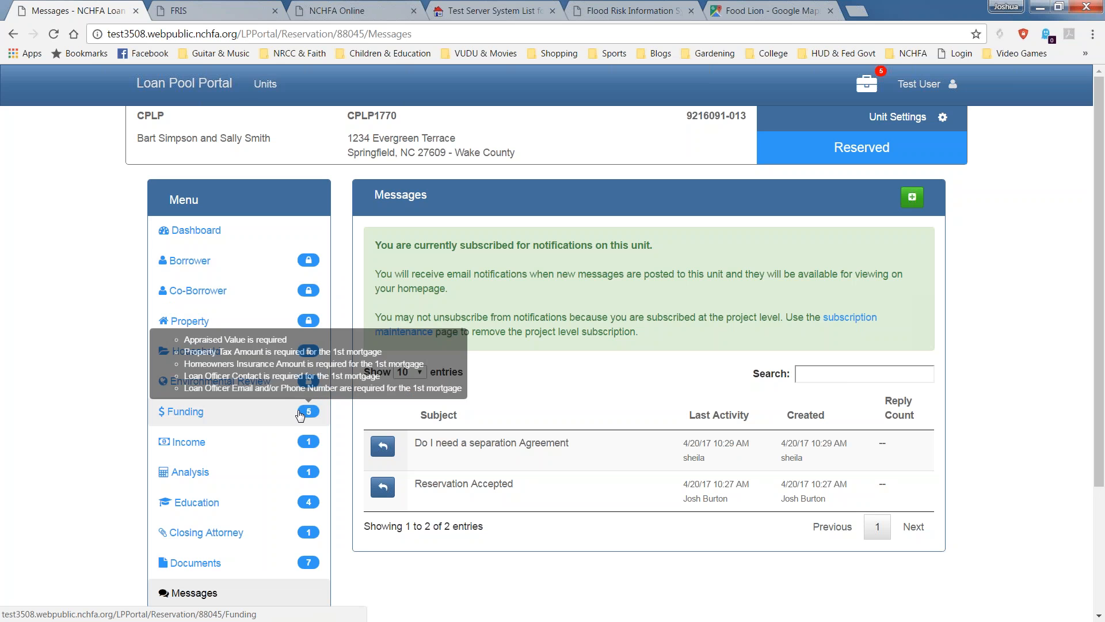
Go to the unit's Funding summary and open the $140,000 Fairway Mortgage for editing.
{"action": "left_click", "coordinate": [185, 415]}
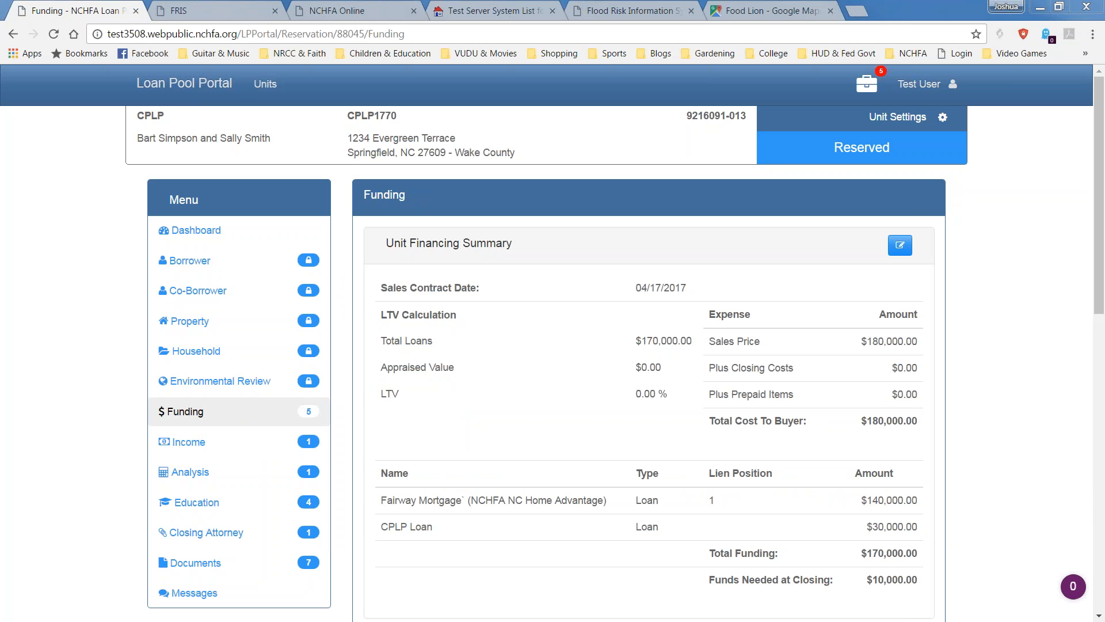
{"action": "left_click_drag", "start_coordinate": [1102, 301], "coordinate": [1086, 541]}
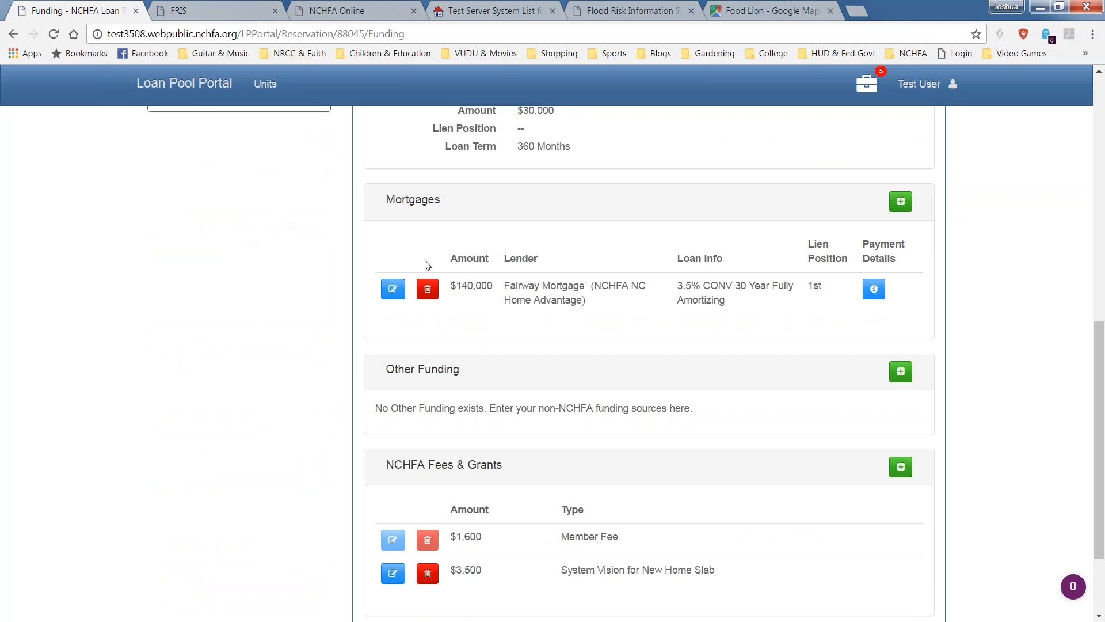
{"action": "left_click", "coordinate": [392, 291]}
{"action": "scroll", "coordinate": [397, 322], "scroll_direction": "down", "scroll_amount": 4}
Enter property tax 80 and homeowners insurance 60, leaving PMI and HOA dues blank.
{"action": "left_click", "coordinate": [629, 369]}
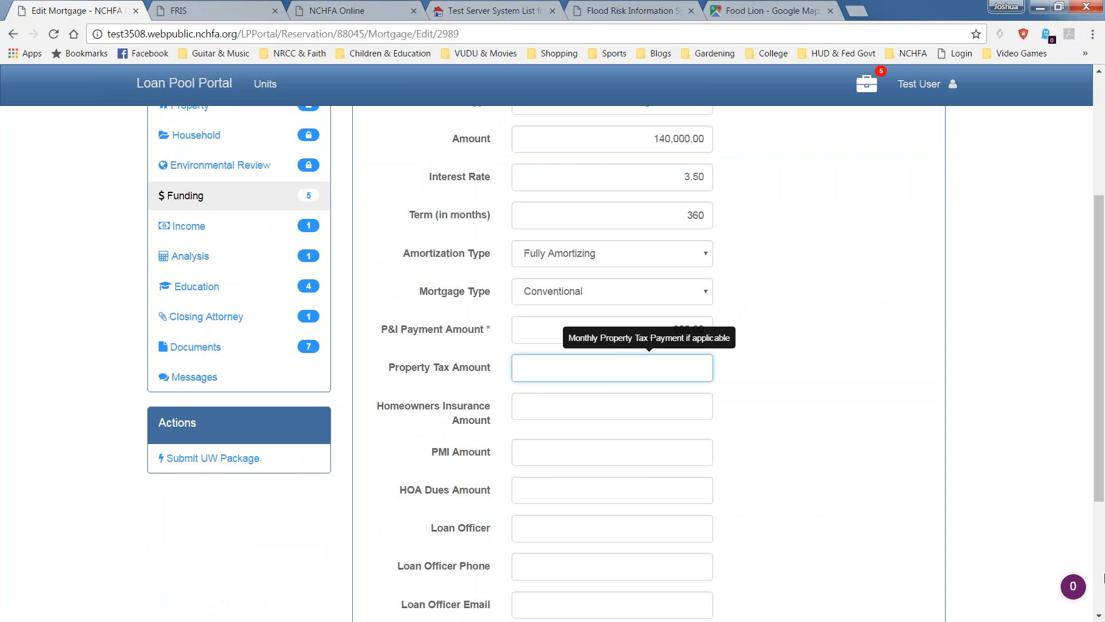
{"action": "type", "text": "160"}
{"action": "key", "text": "Tab"}
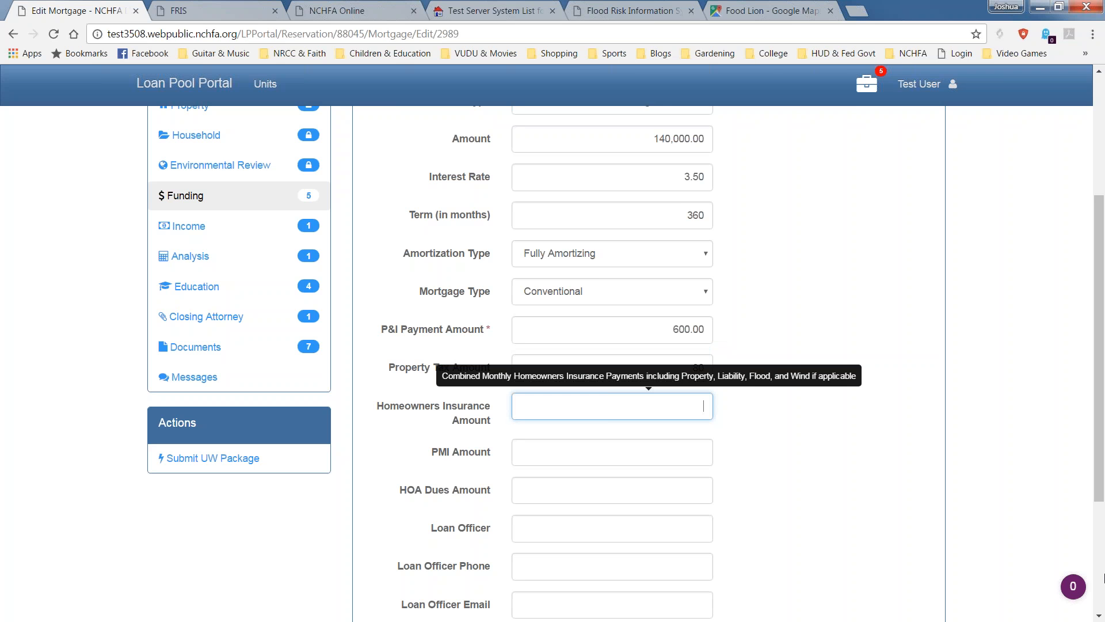
{"action": "type", "text": "60"}
{"action": "key", "text": "Tab"}
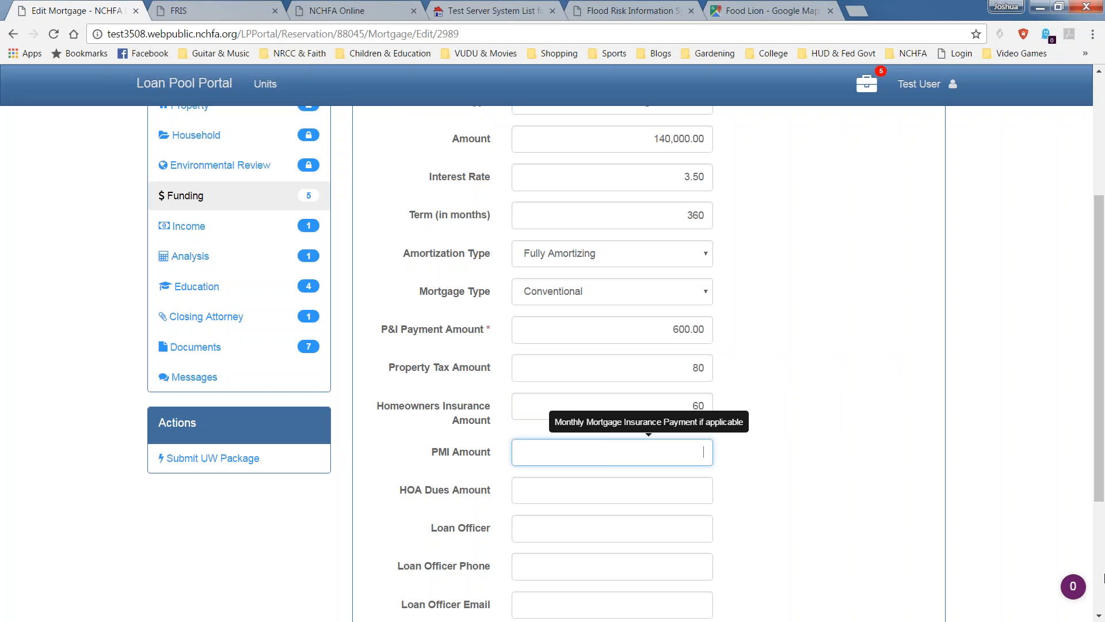
{"action": "key", "text": "Tab"}
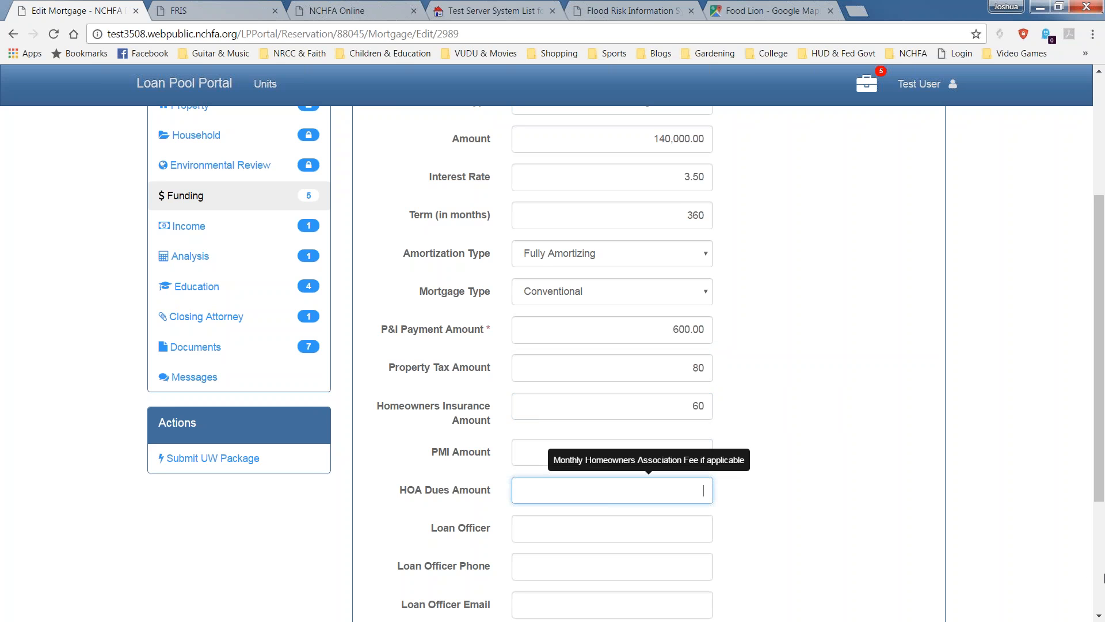
{"action": "key", "text": "Tab"}
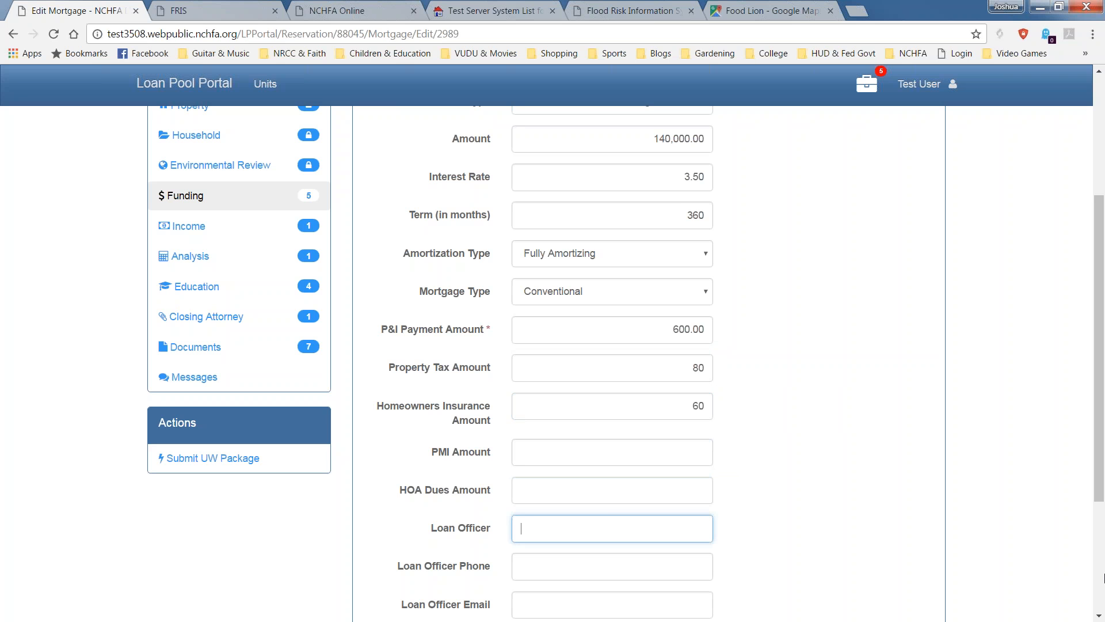
Fill in the loan officer's name and phone number, removing an extra trailing digit.
{"action": "type", "text": "Happy Loan Officer"}
{"action": "key", "text": "Tab"}
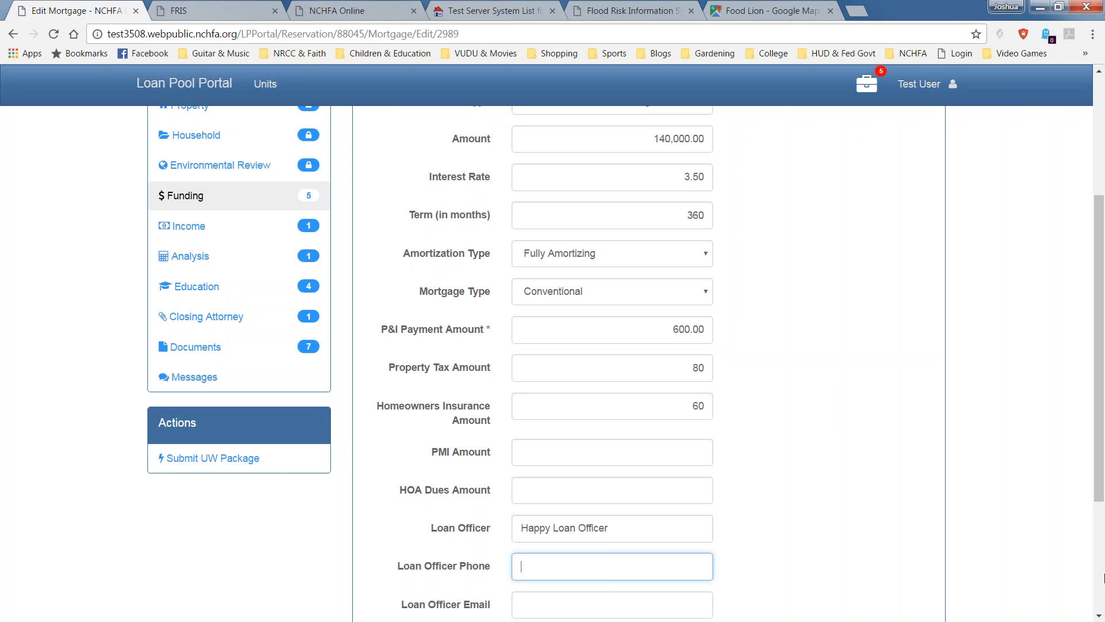
{"action": "type", "text": "91912345678"}
{"action": "key", "text": "Tab"}
{"action": "left_click", "coordinate": [619, 554]}
{"action": "key", "text": "BackSpace"}
{"action": "scroll", "coordinate": [637, 451], "scroll_direction": "down", "scroll_amount": 3}
Add the loan officer's e-mail and the note 'NC Home Ad', then save the mortgage.
{"action": "left_click", "coordinate": [626, 469]}
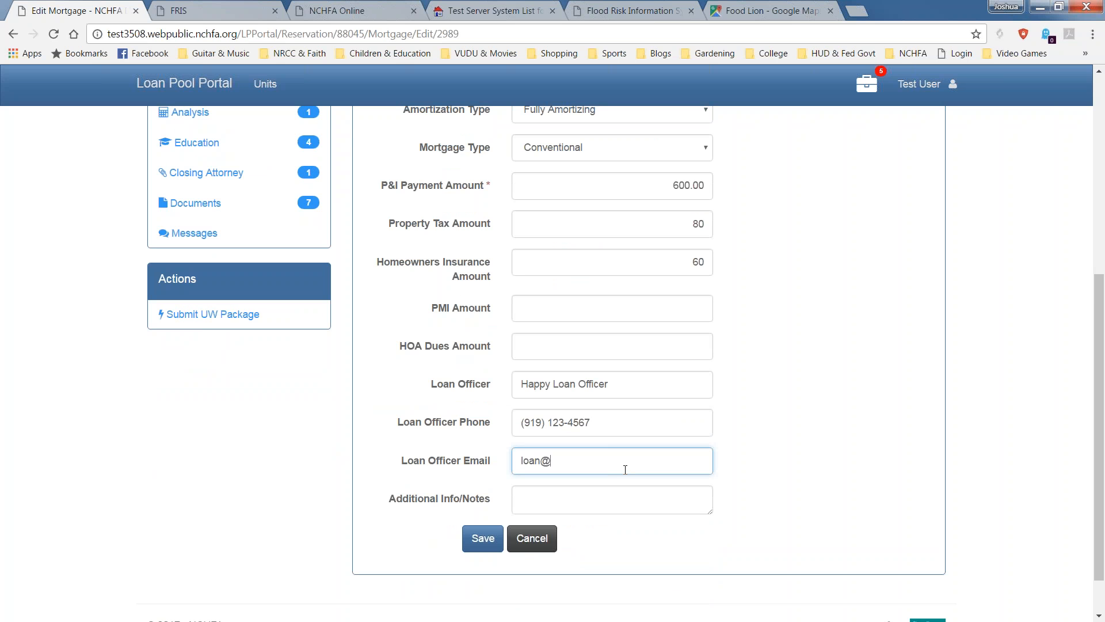
{"action": "key", "text": "Tab"}
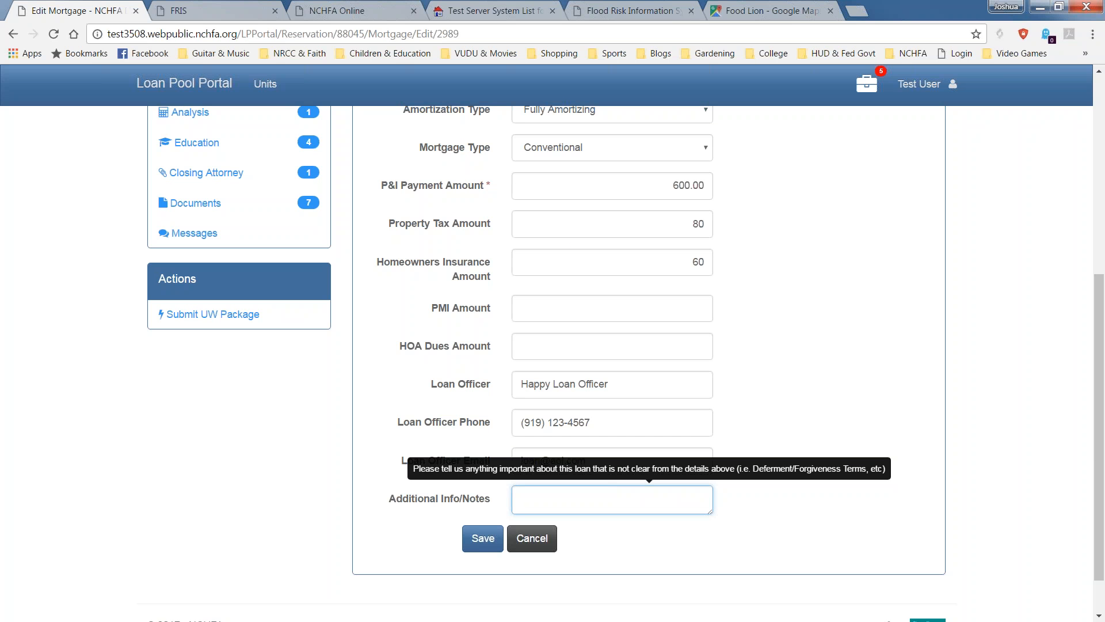
{"action": "type", "text": "NC Home Ad"}
{"action": "left_click", "coordinate": [486, 539]}
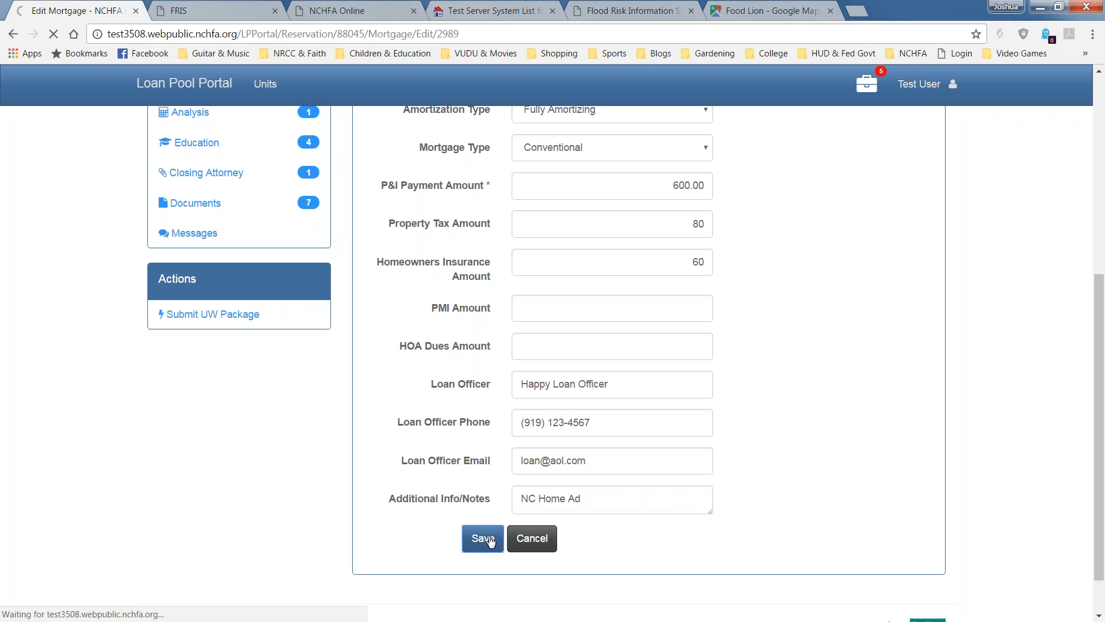
{"action": "scroll", "coordinate": [689, 448], "scroll_direction": "down", "scroll_amount": 2}
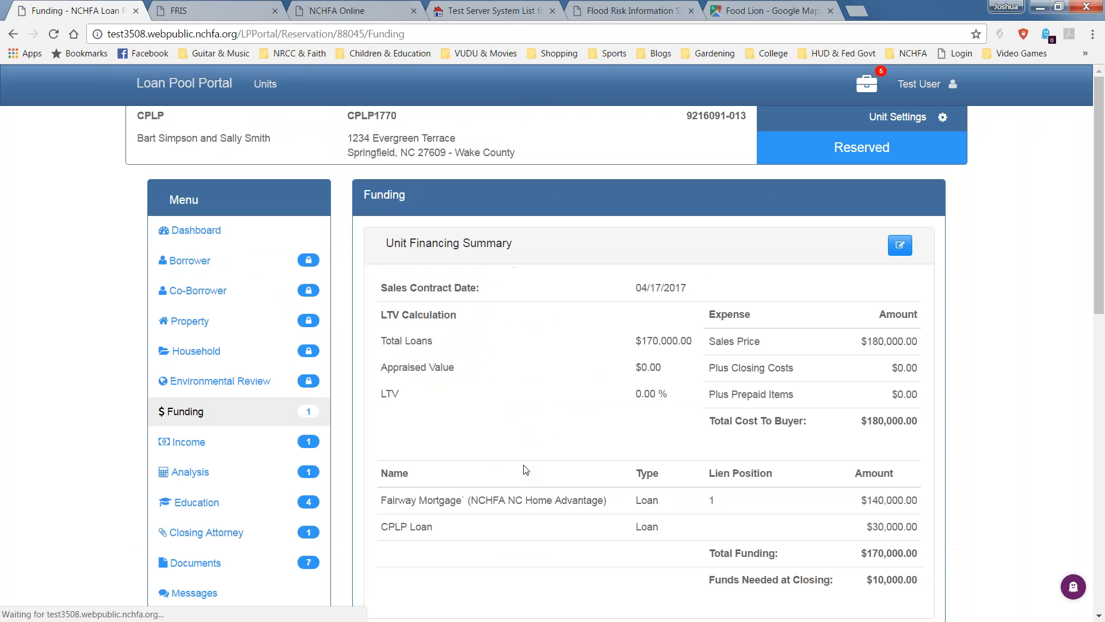
Open the Unit Financing Summary edit form, ready to enter the Appraised Value.
{"action": "mouse_move", "coordinate": [305, 418]}
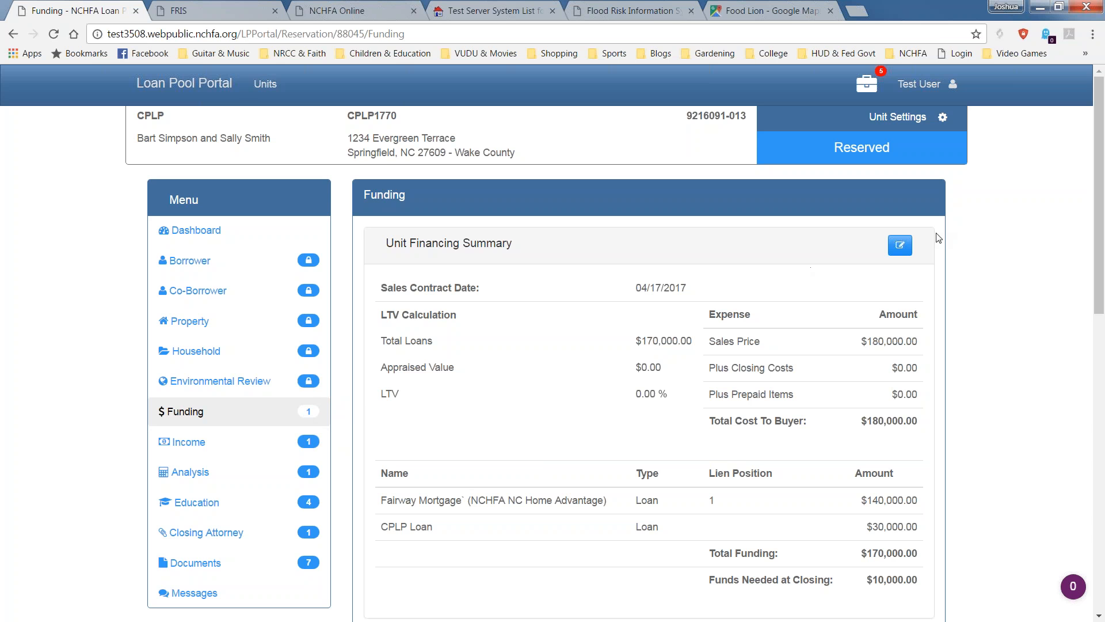
{"action": "left_click", "coordinate": [897, 250]}
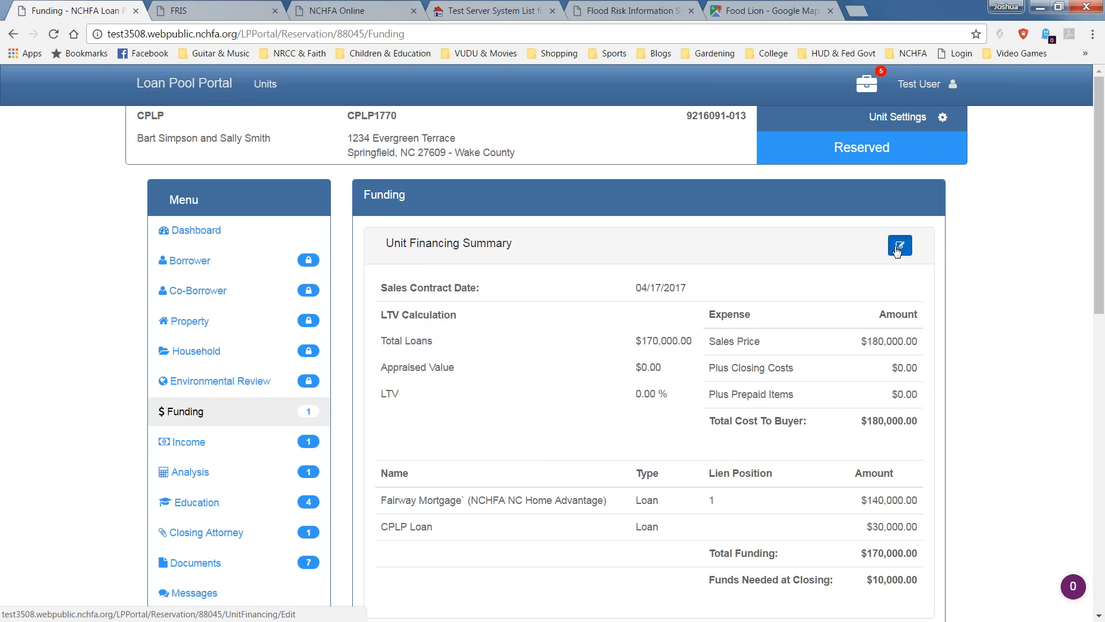
{"action": "left_click", "coordinate": [531, 318]}
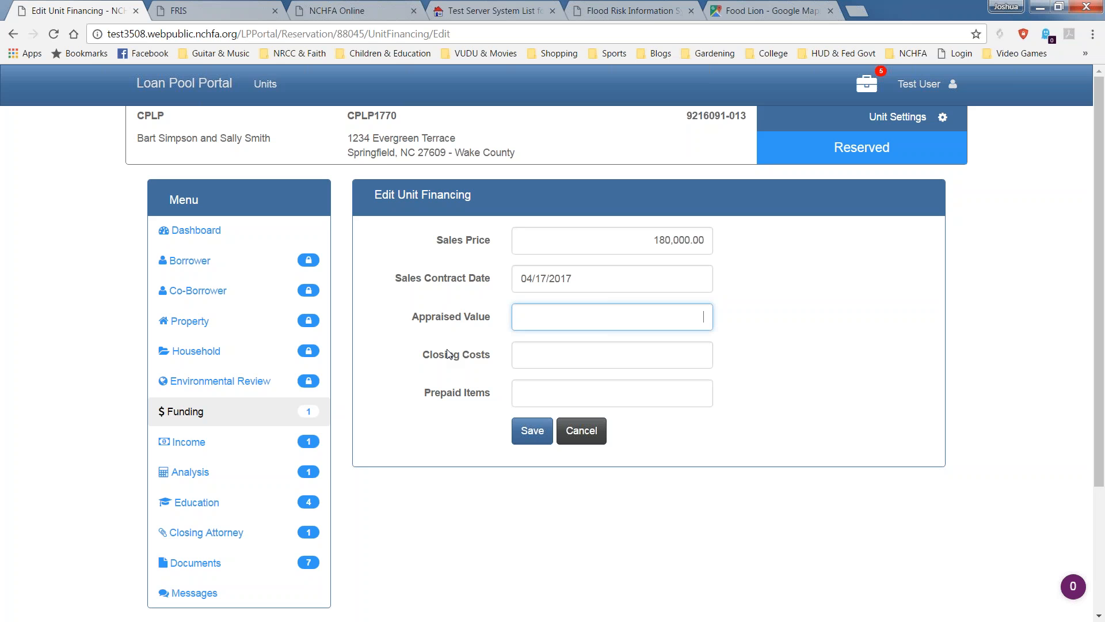
Save appraised value 185,000, closing costs 3,000 and prepaid items 1,200 for the unit.
{"action": "type", "text": "85000"}
{"action": "key", "text": "Tab"}
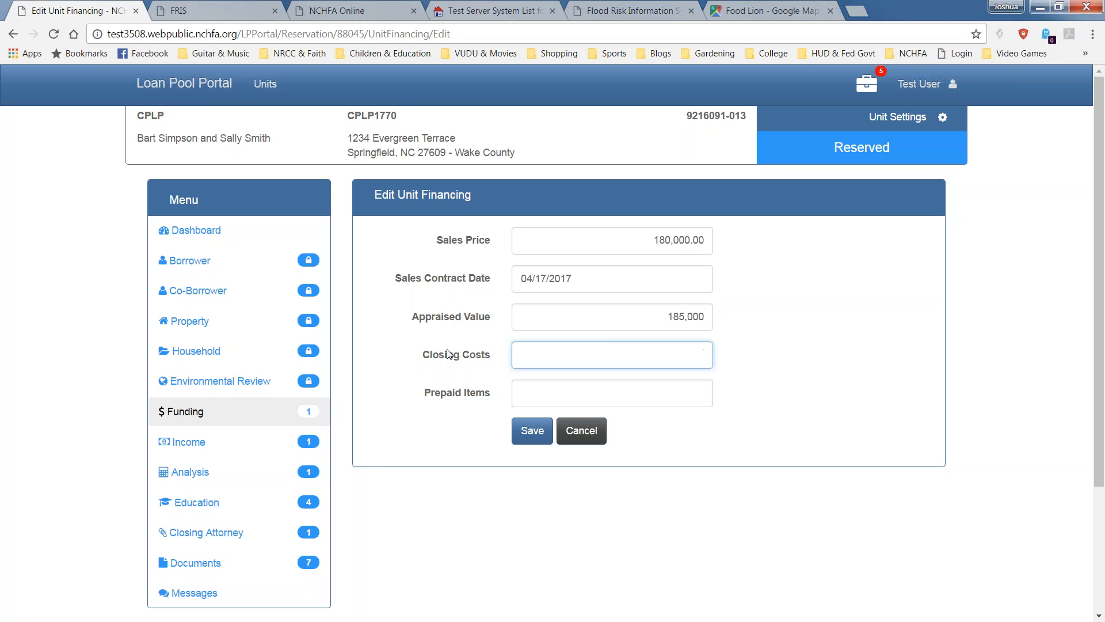
{"action": "type", "text": "3,000"}
{"action": "key", "text": "Tab"}
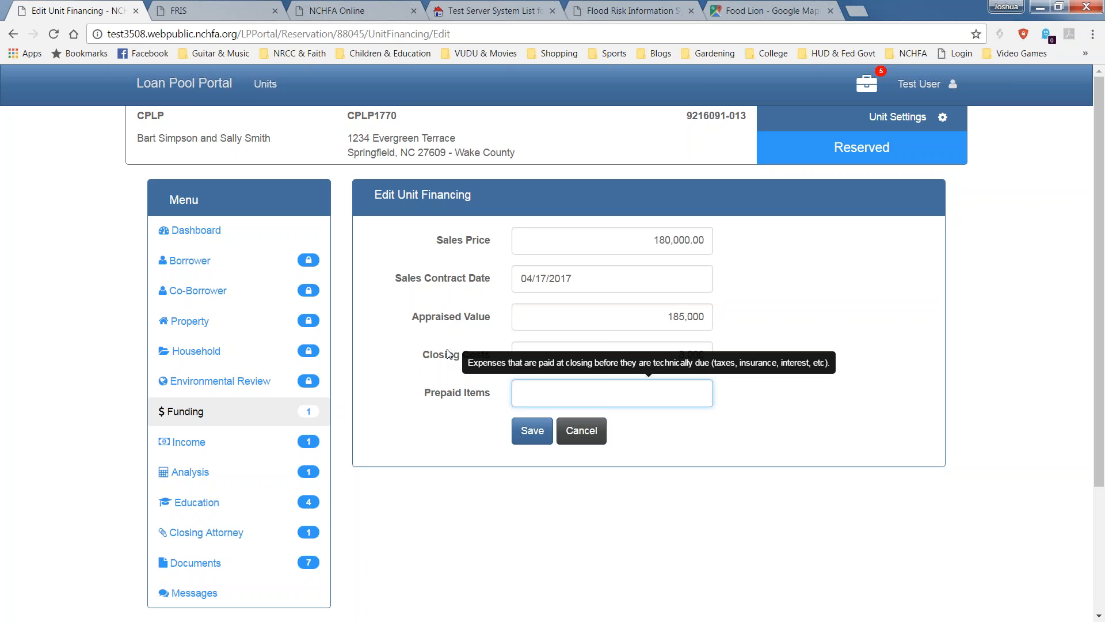
{"action": "type", "text": "12000"}
{"action": "key", "text": "BackSpace"}
{"action": "left_click", "coordinate": [533, 433]}
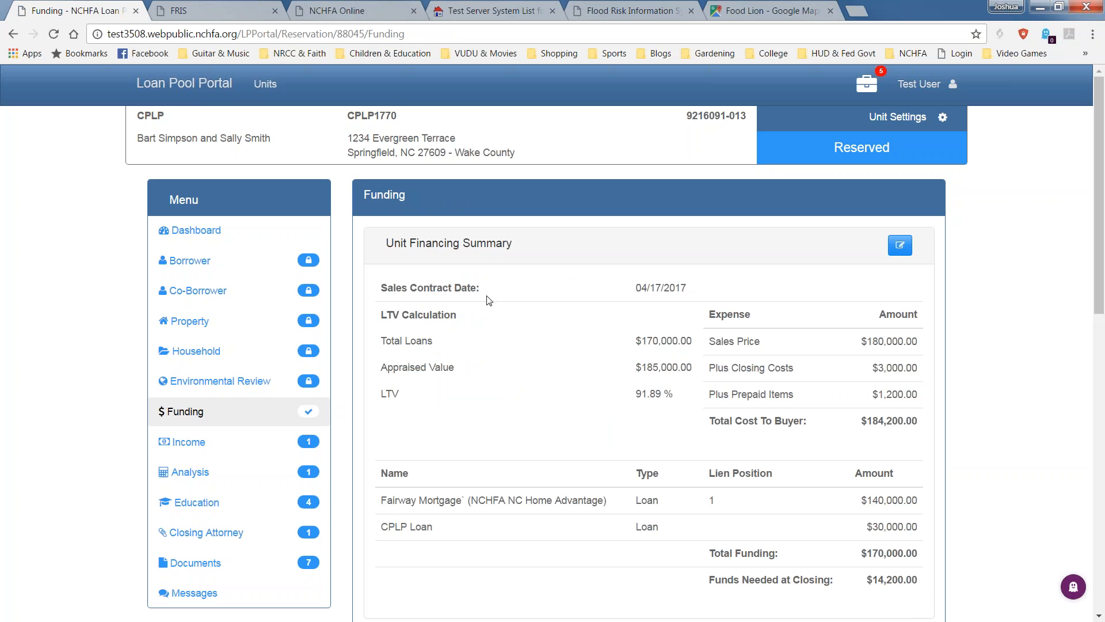
Review the funding totals, highlighting the 91.89% LTV and $14,200.00 funds needed at closing.
{"action": "scroll", "coordinate": [488, 299], "scroll_direction": "down", "scroll_amount": 1}
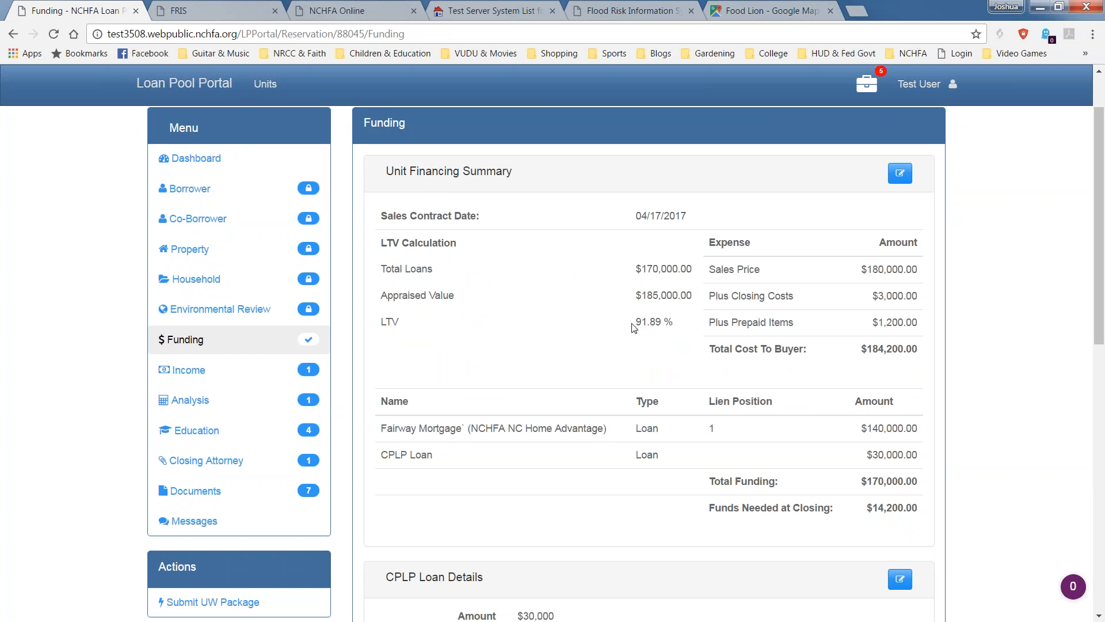
{"action": "left_click_drag", "start_coordinate": [636, 322], "coordinate": [688, 340]}
{"action": "scroll", "coordinate": [688, 339], "scroll_direction": "down", "scroll_amount": 1}
{"action": "left_click", "coordinate": [863, 284]}
{"action": "left_click_drag", "start_coordinate": [862, 279], "coordinate": [911, 277]}
{"action": "scroll", "coordinate": [800, 380], "scroll_direction": "down", "scroll_amount": 2}
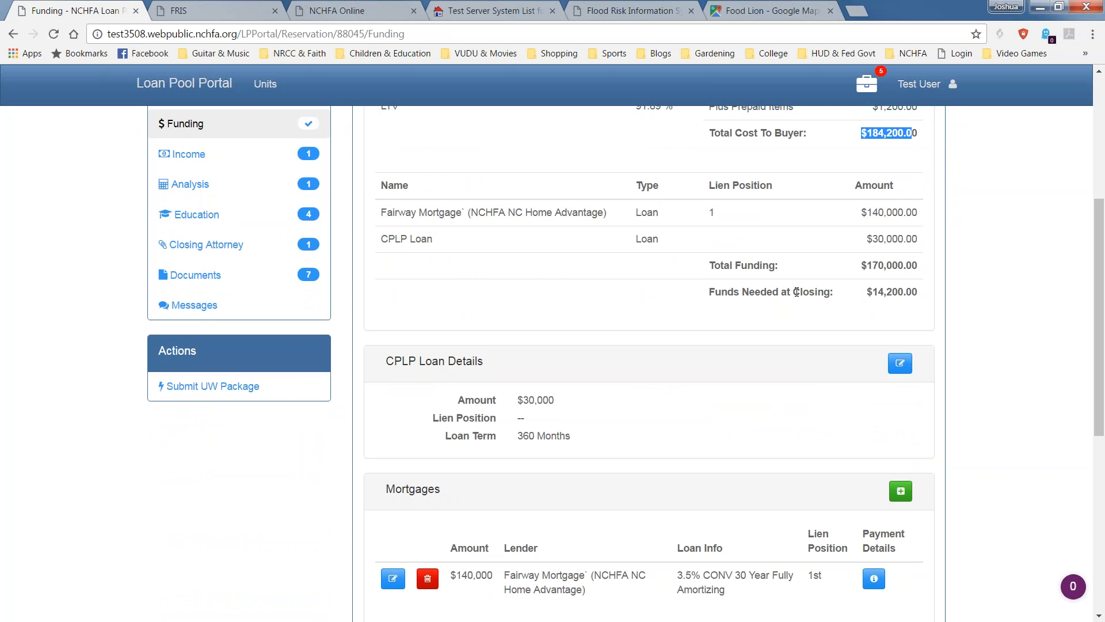
{"action": "left_click_drag", "start_coordinate": [935, 295], "coordinate": [850, 289]}
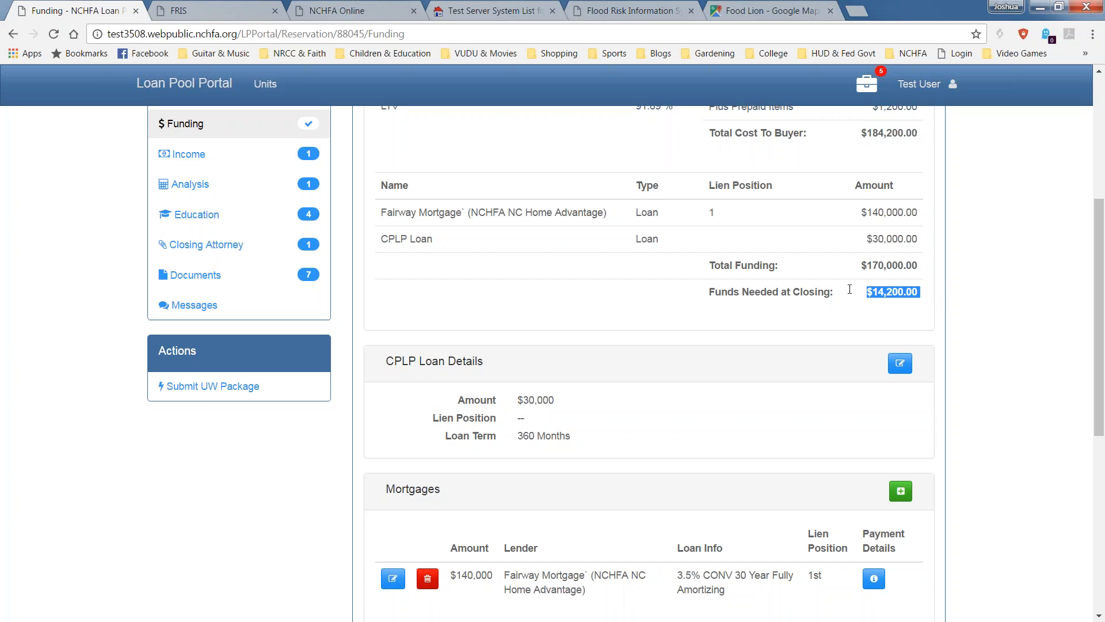
Return to the Mortgages panel and start a new blank mortgage entry.
{"action": "scroll", "coordinate": [805, 365], "scroll_direction": "down", "scroll_amount": 3}
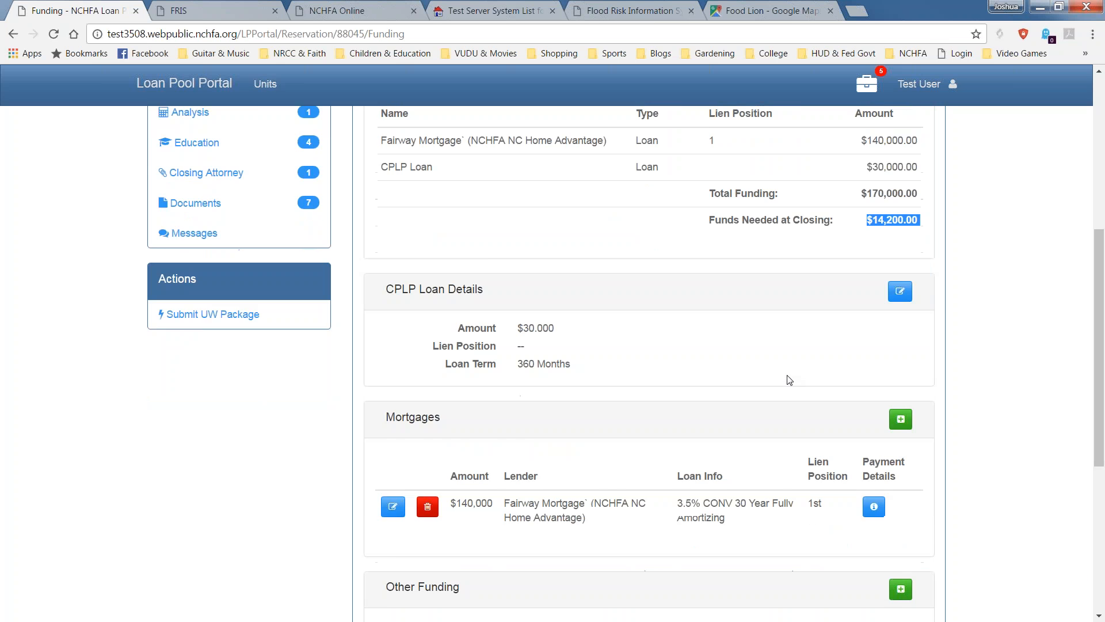
{"action": "scroll", "coordinate": [849, 320], "scroll_direction": "up", "scroll_amount": 1}
{"action": "scroll", "coordinate": [883, 242], "scroll_direction": "down", "scroll_amount": 6}
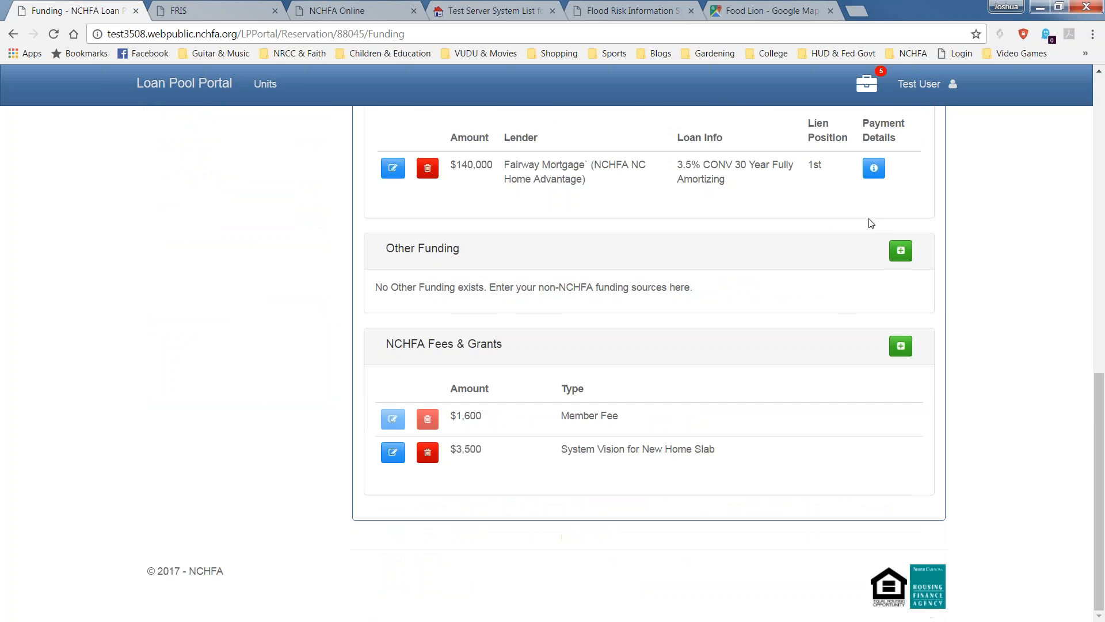
{"action": "scroll", "coordinate": [868, 214], "scroll_direction": "up", "scroll_amount": 2}
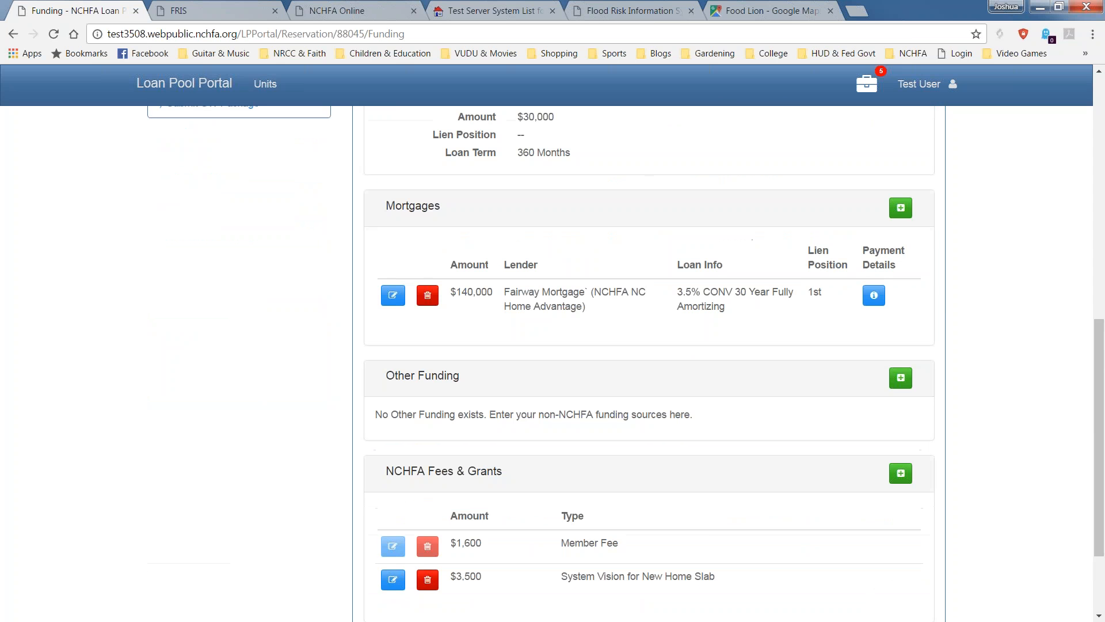
{"action": "scroll", "coordinate": [481, 190], "scroll_direction": "up", "scroll_amount": 1}
{"action": "double_click", "coordinate": [424, 223]}
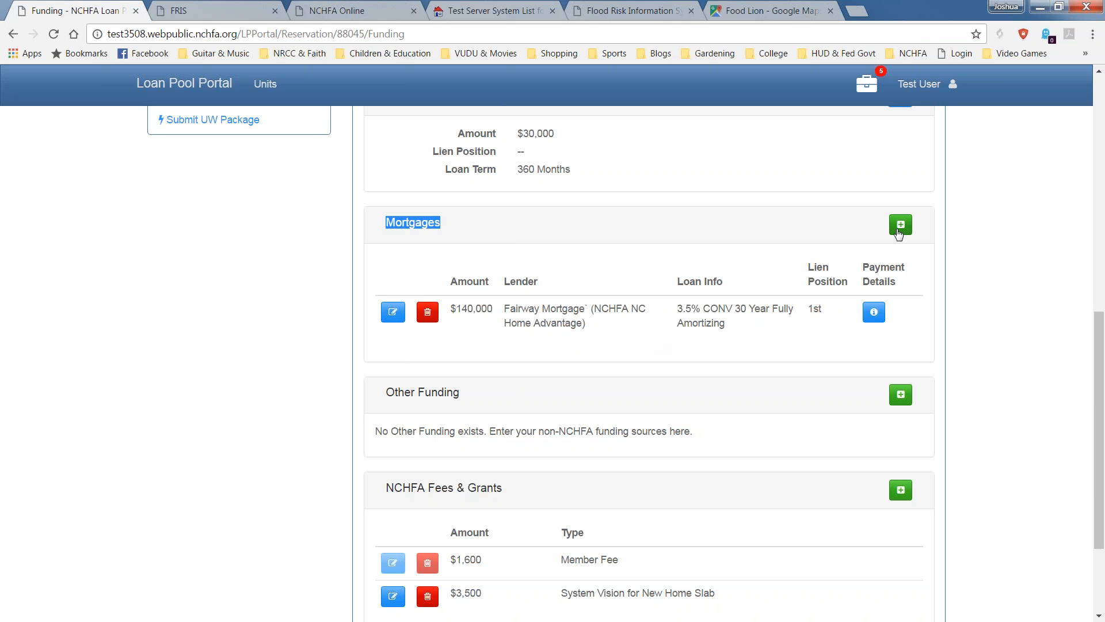
{"action": "left_click", "coordinate": [901, 227]}
Set lien position 3rd, lender 'City of City' and loan product type Other.
{"action": "left_click", "coordinate": [631, 248]}
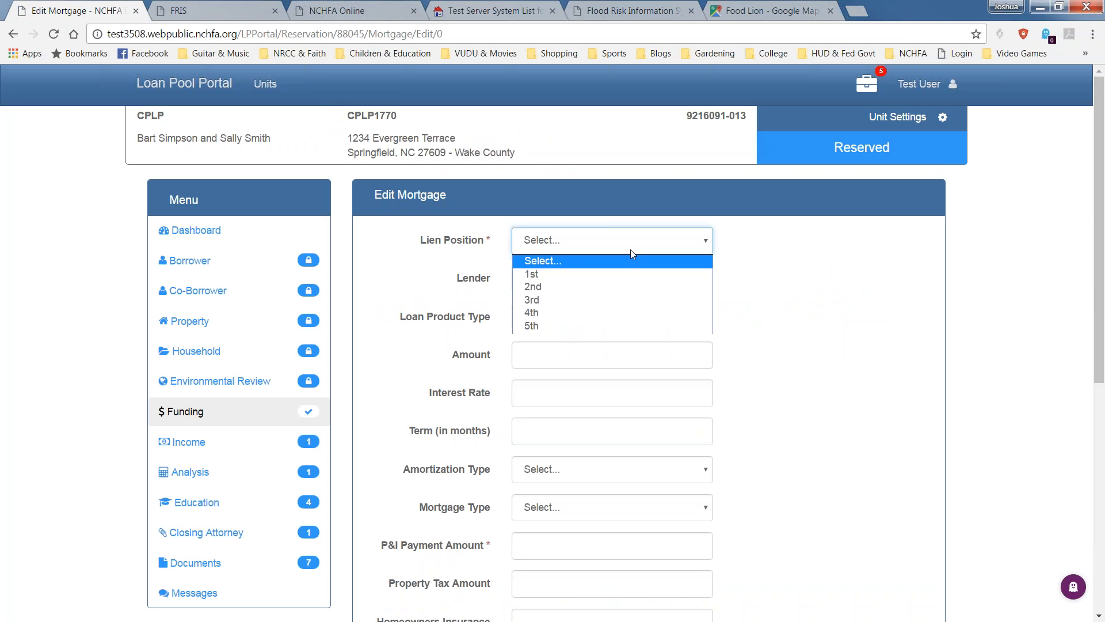
{"action": "left_click", "coordinate": [605, 300]}
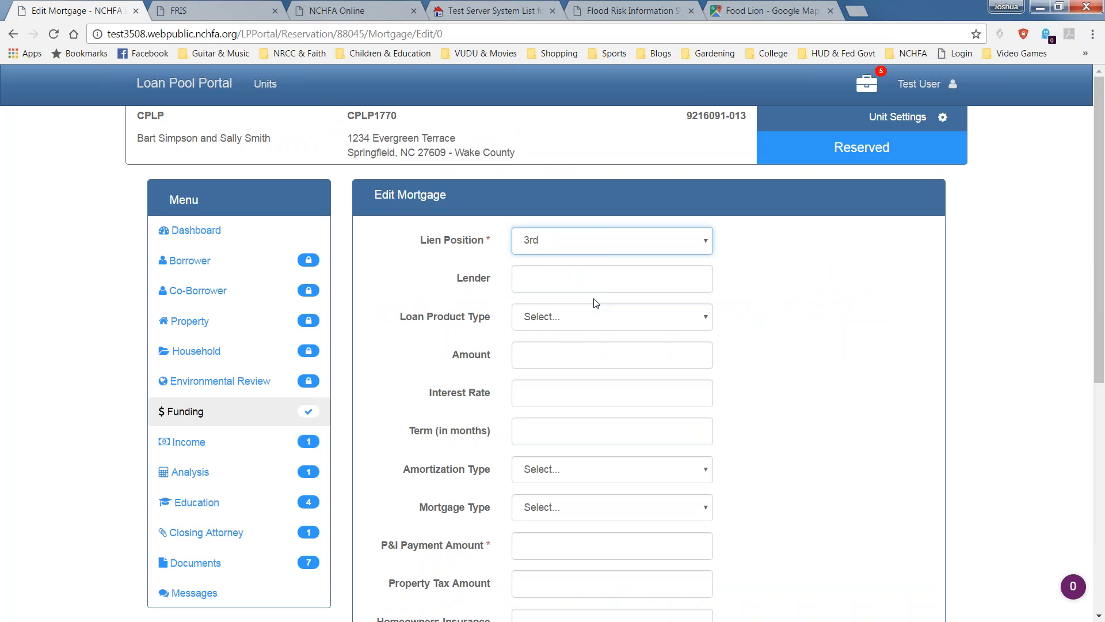
{"action": "left_click", "coordinate": [594, 284]}
{"action": "type", "text": "Ci"}
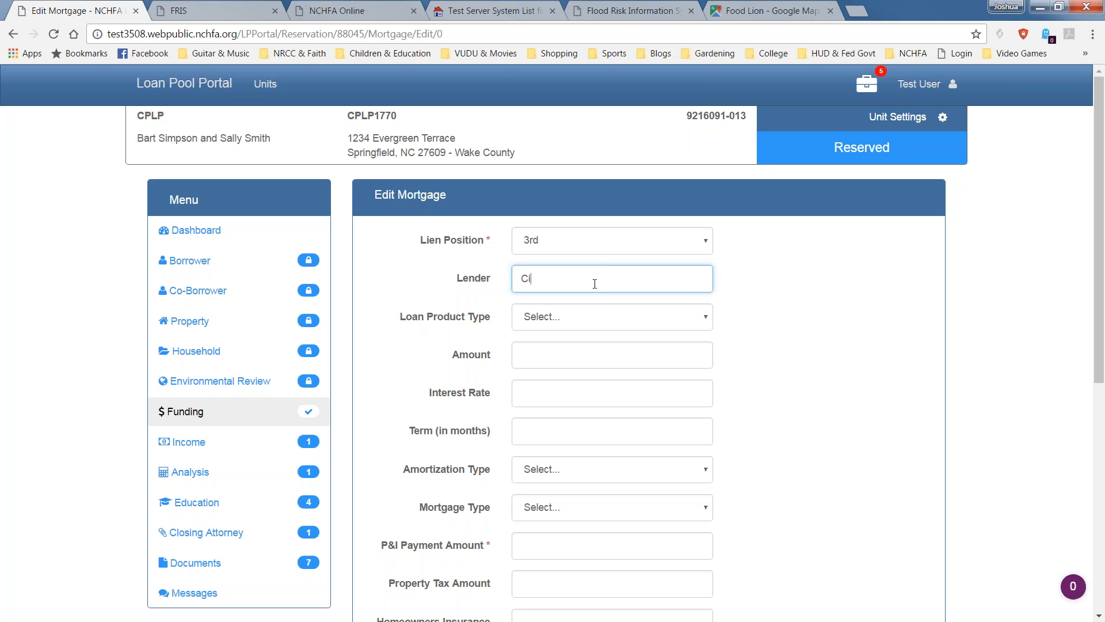
{"action": "type", "text": "ty of City"}
{"action": "key", "text": "Tab"}
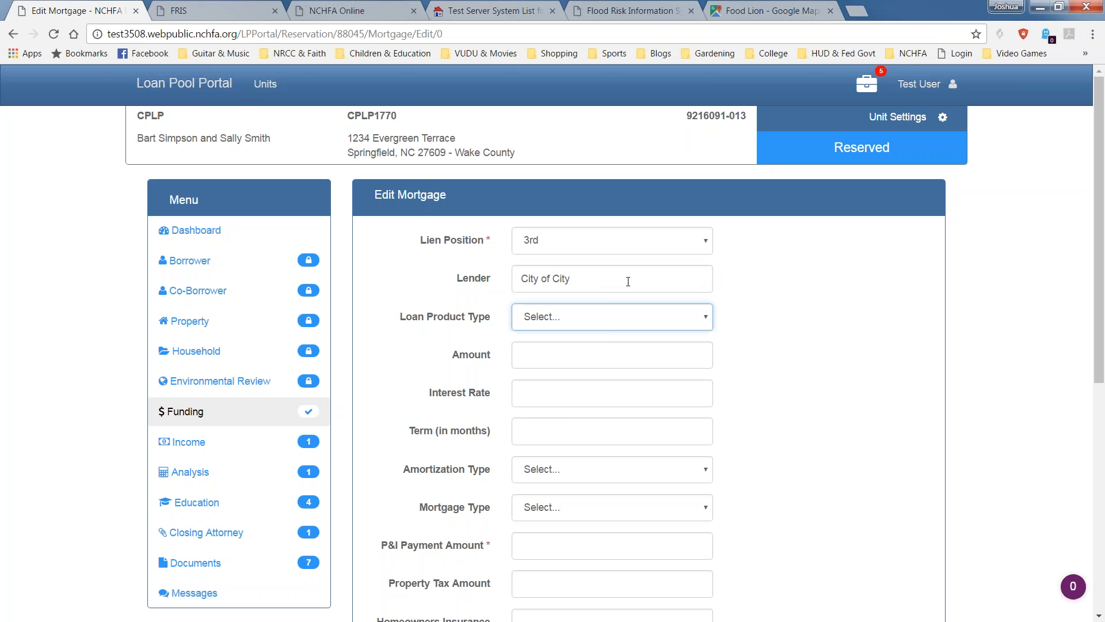
{"action": "left_click", "coordinate": [619, 317]}
{"action": "left_click", "coordinate": [603, 426]}
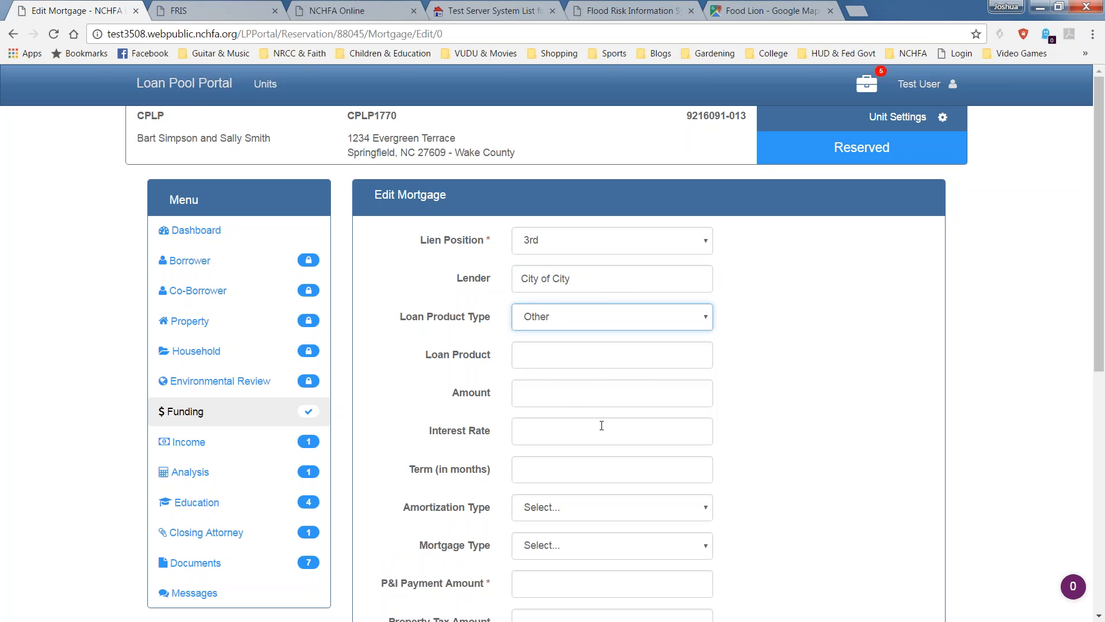
{"action": "key", "text": "Tab"}
{"action": "scroll", "coordinate": [656, 354], "scroll_direction": "down", "scroll_amount": 1}
Enter loan product 'City DPA program', amount 4000, 0% interest and a 360-month term.
{"action": "type", "text": "City DPA program"}
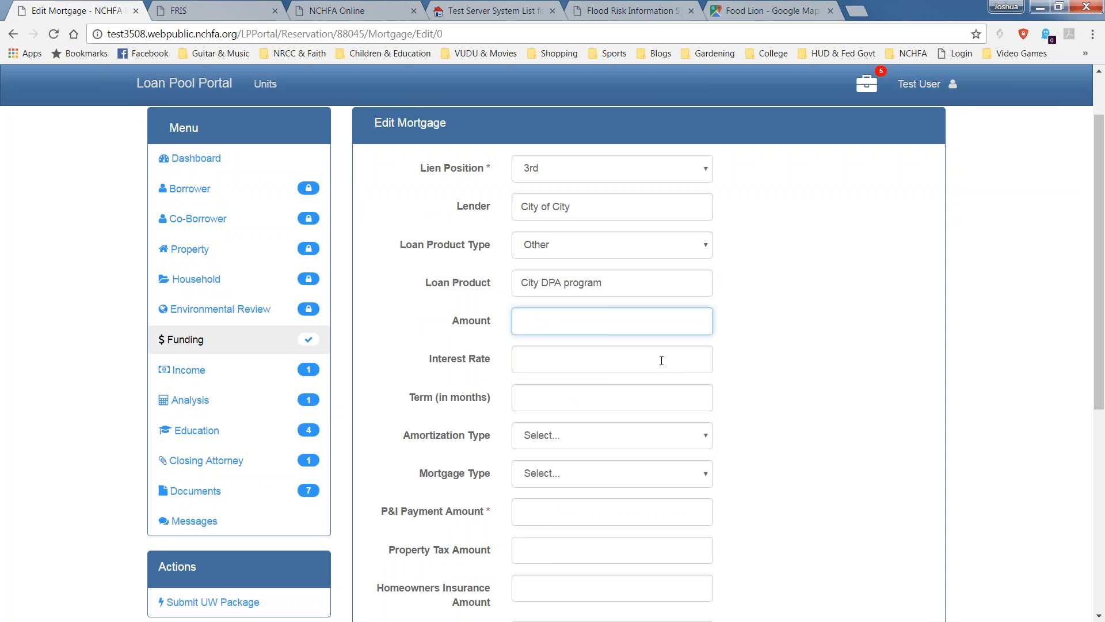
{"action": "type", "text": "4000"}
{"action": "key", "text": "Tab"}
{"action": "type", "text": "0"}
{"action": "key", "text": "Tab"}
{"action": "type", "text": "360"}
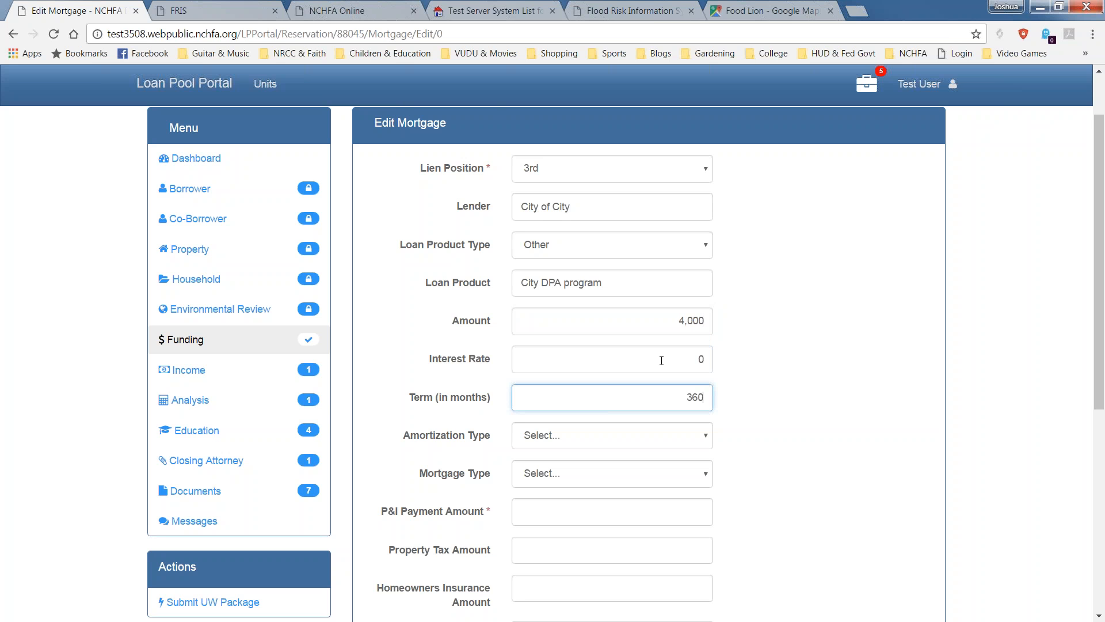
{"action": "key", "text": "Tab"}
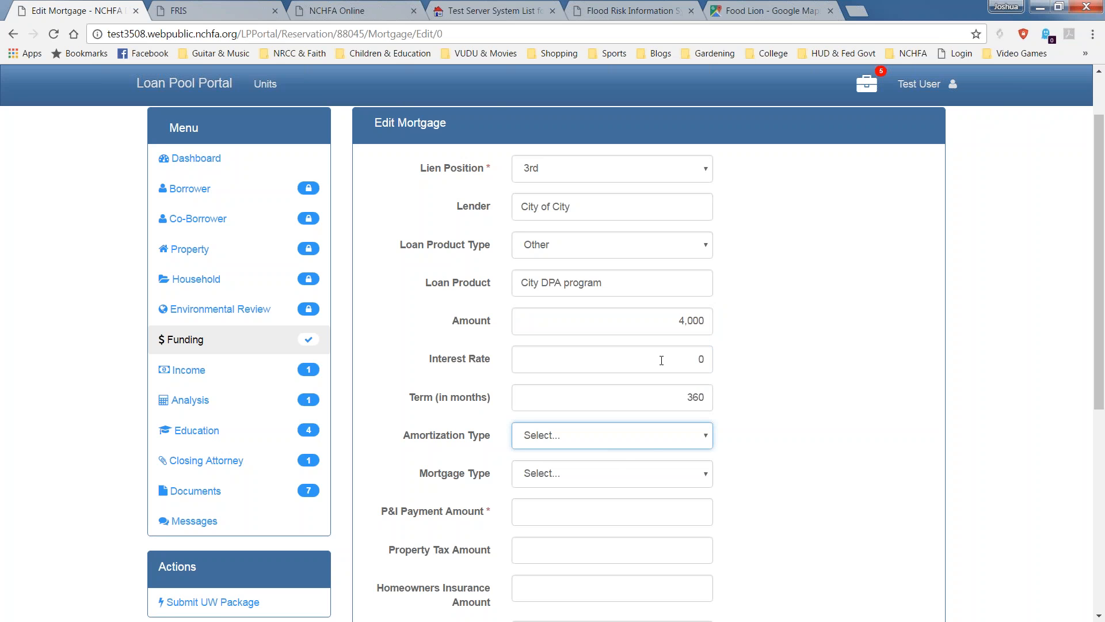
Set the amortization type to Deferred and the mortgage type to Other.
{"action": "left_click", "coordinate": [650, 444]}
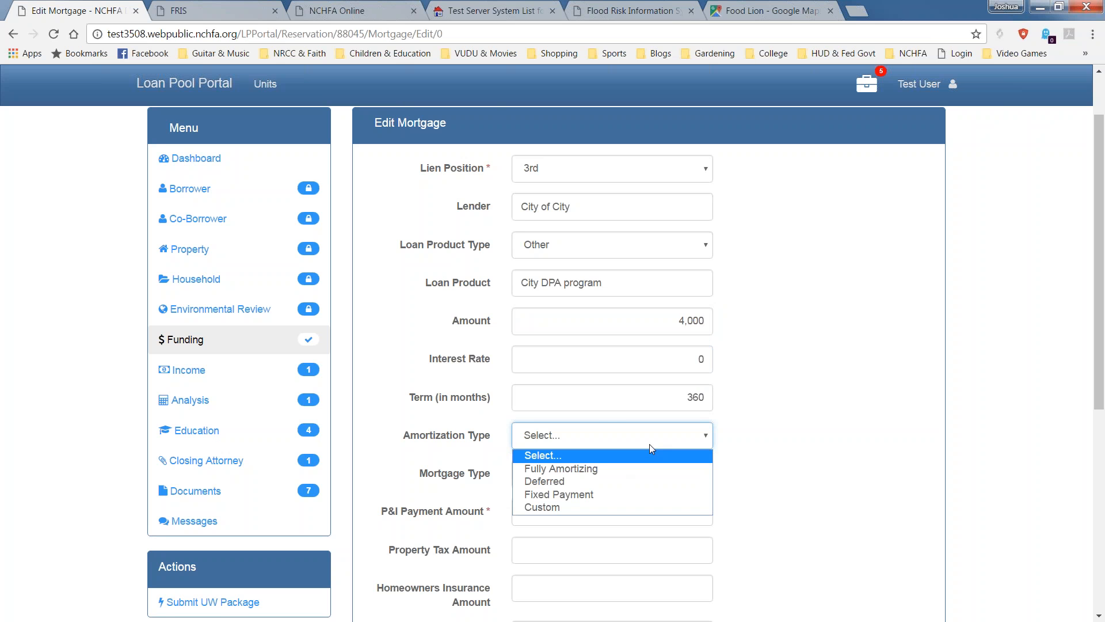
{"action": "left_click", "coordinate": [625, 481]}
{"action": "scroll", "coordinate": [1085, 425], "scroll_direction": "down", "scroll_amount": 2}
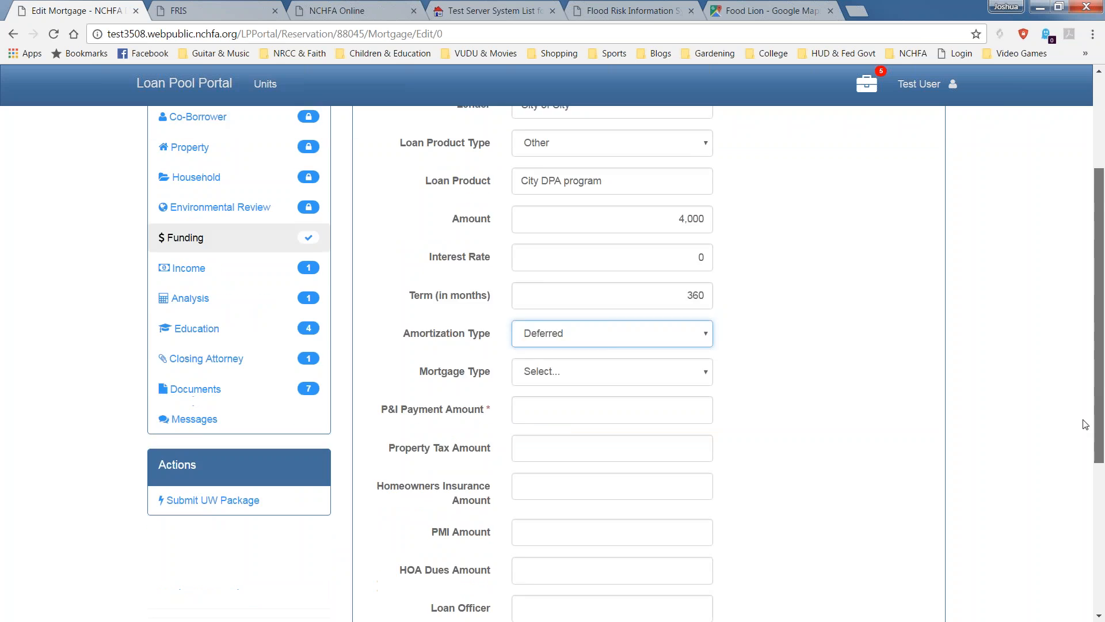
{"action": "scroll", "coordinate": [1058, 394], "scroll_direction": "up", "scroll_amount": 1}
{"action": "scroll", "coordinate": [1062, 415], "scroll_direction": "down", "scroll_amount": 2}
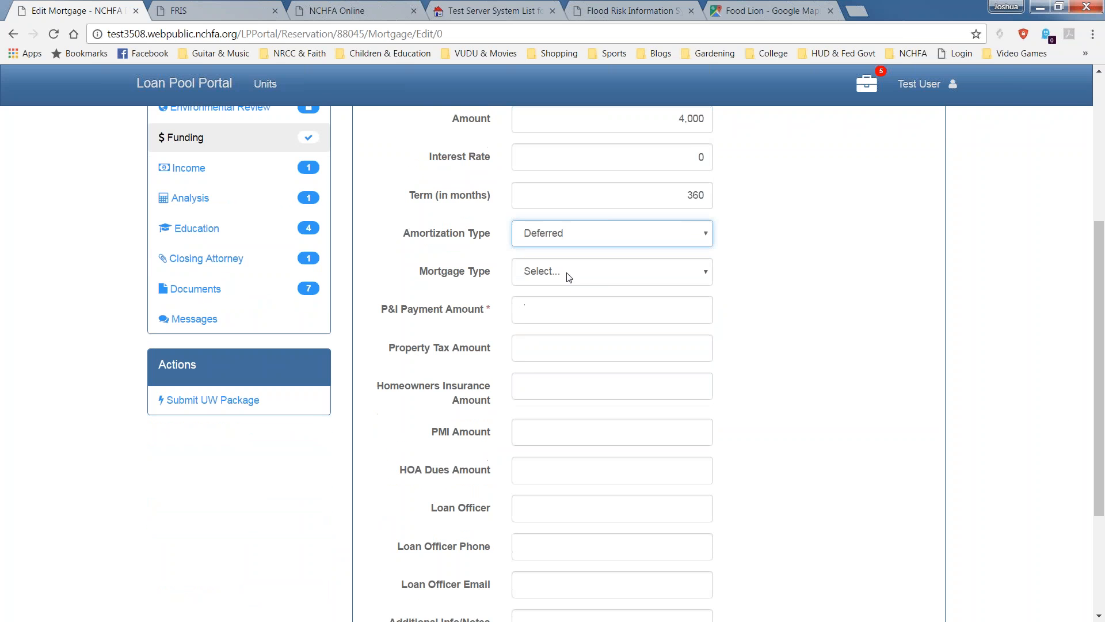
{"action": "left_click", "coordinate": [571, 275]}
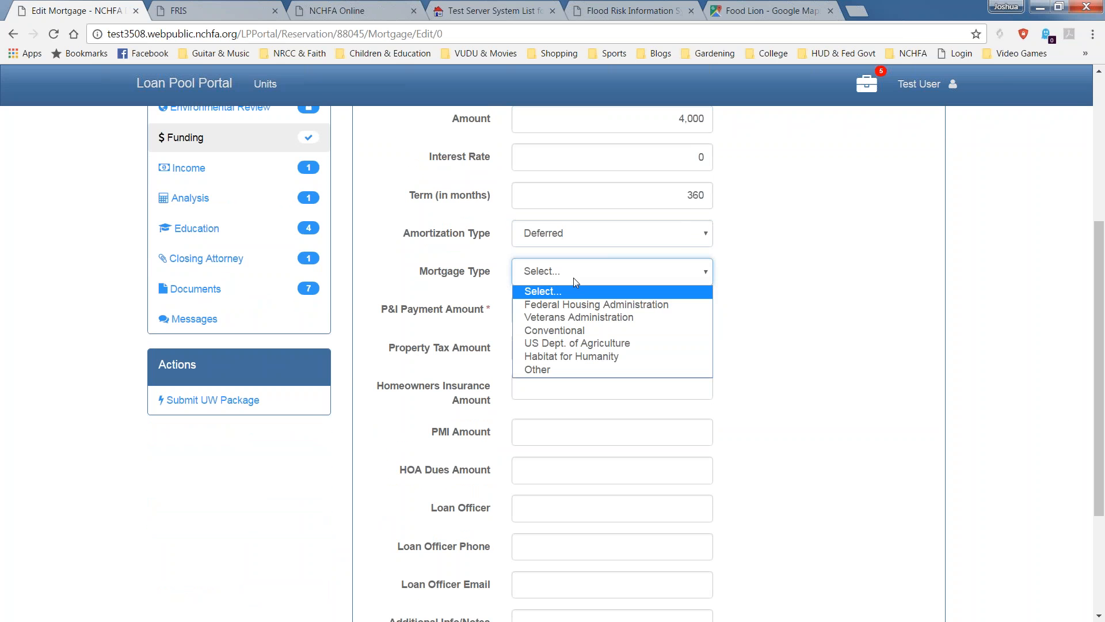
{"action": "left_click", "coordinate": [568, 371]}
{"action": "scroll", "coordinate": [581, 339], "scroll_direction": "down", "scroll_amount": 1}
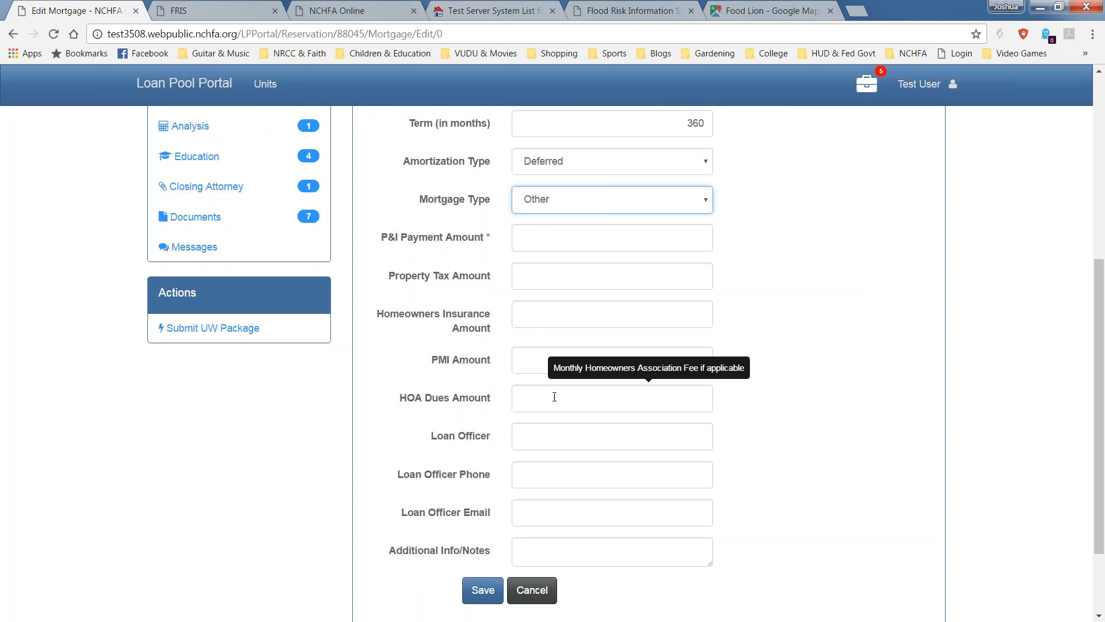
Enter loan officer 'Program Contact' with the contact's phone number and e-mail.
{"action": "left_click", "coordinate": [553, 431]}
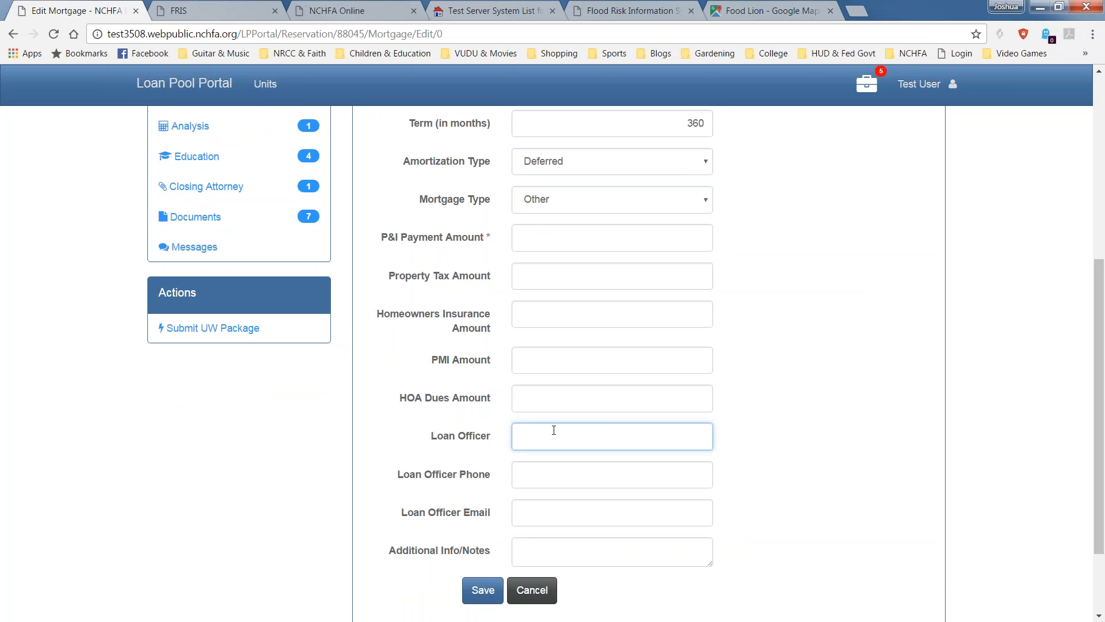
{"action": "type", "text": "Program Contact"}
{"action": "key", "text": "Tab"}
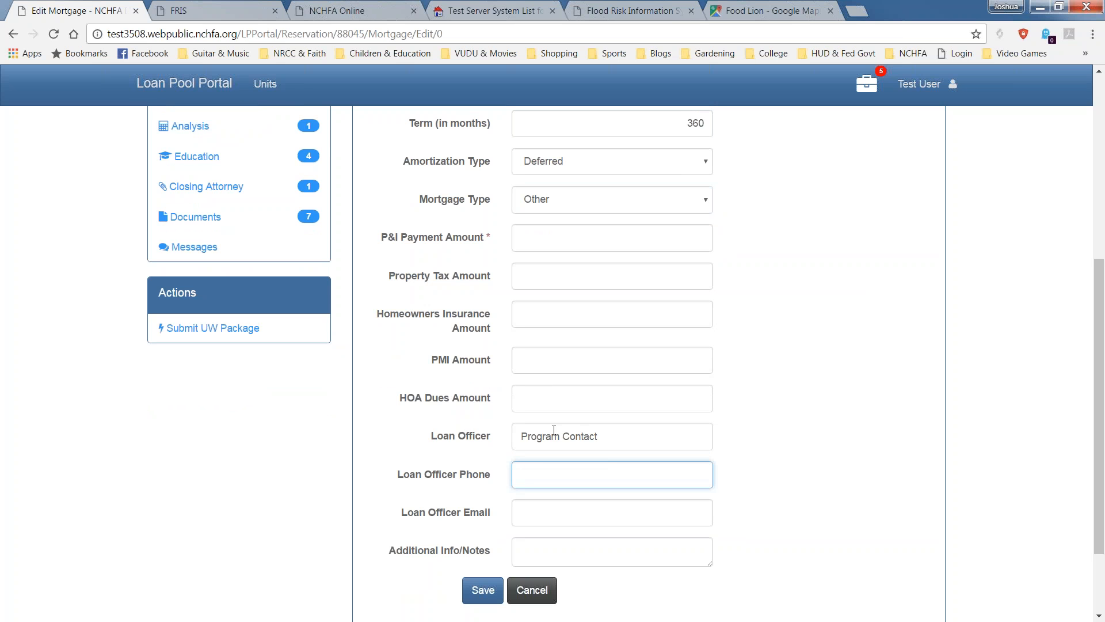
{"action": "type", "text": "919) 123-45"}
{"action": "type", "text": "67"}
{"action": "key", "text": "Tab"}
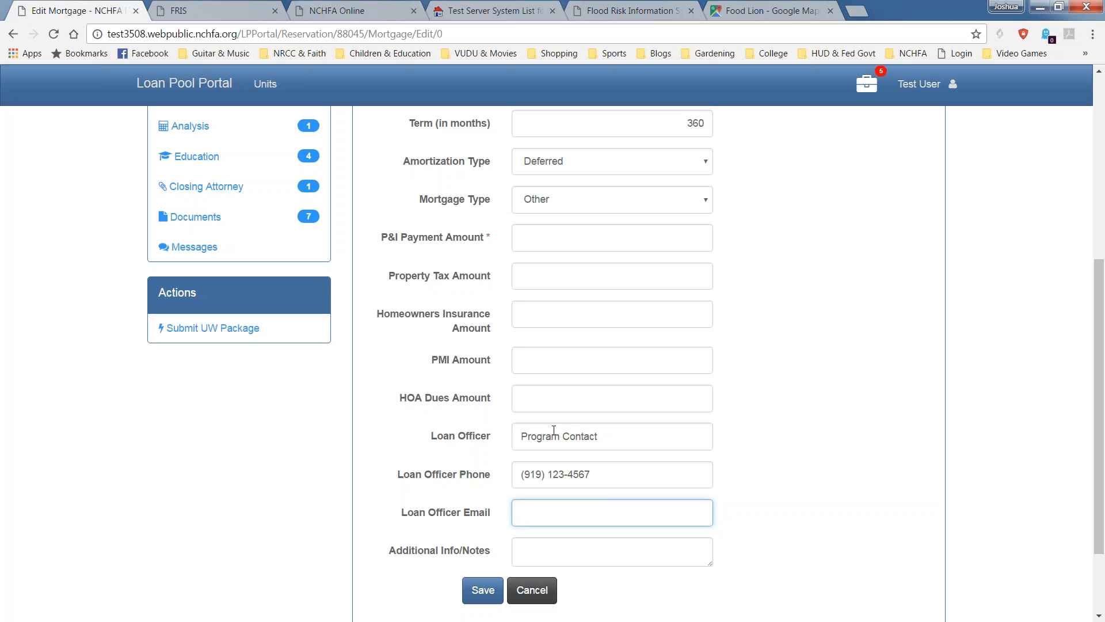
{"action": "type", "text": "loan@email.com"}
{"action": "key", "text": "Tab"}
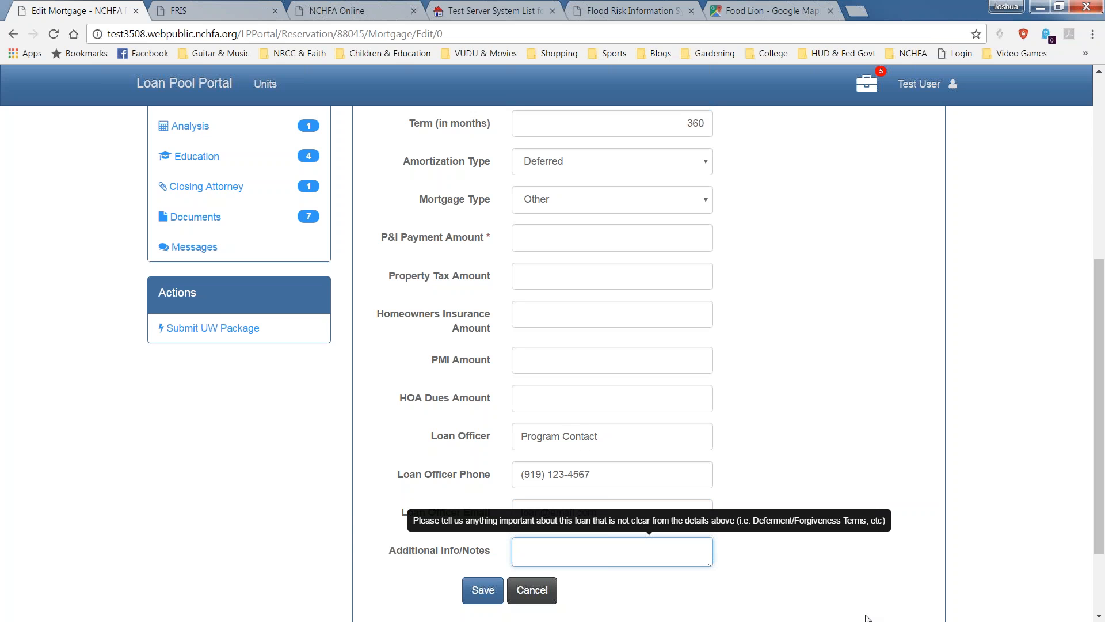
Add the note 'Forgives at end of year 30', set P&I to 0, and save.
{"action": "type", "text": "Forgives"}
{"action": "type", "text": "at year 30"}
{"action": "left_click", "coordinate": [576, 556]}
{"action": "type", "text": "elnd of"}
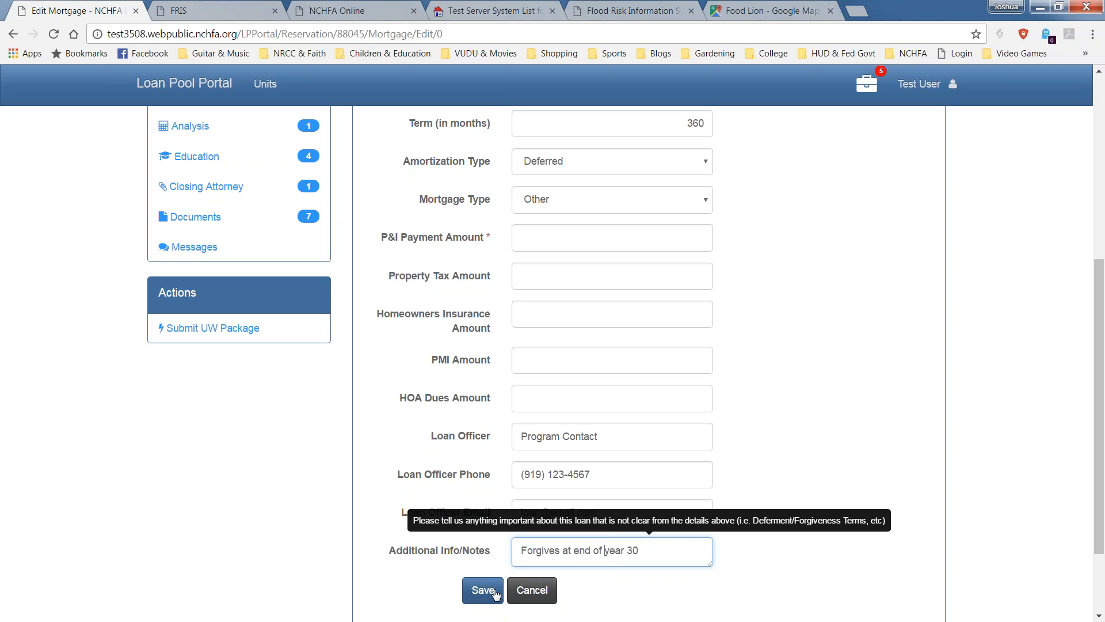
{"action": "left_click", "coordinate": [482, 590]}
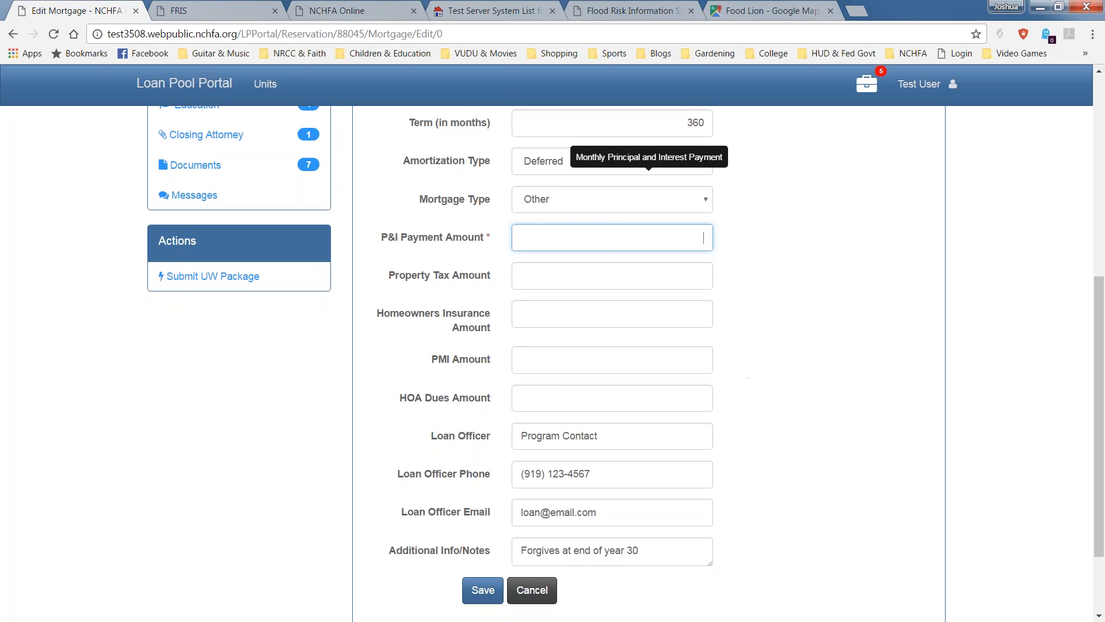
{"action": "scroll", "coordinate": [546, 363], "scroll_direction": "up", "scroll_amount": 3}
{"action": "type", "text": "0"}
{"action": "scroll", "coordinate": [587, 282], "scroll_direction": "down", "scroll_amount": 3}
{"action": "left_click", "coordinate": [483, 590]}
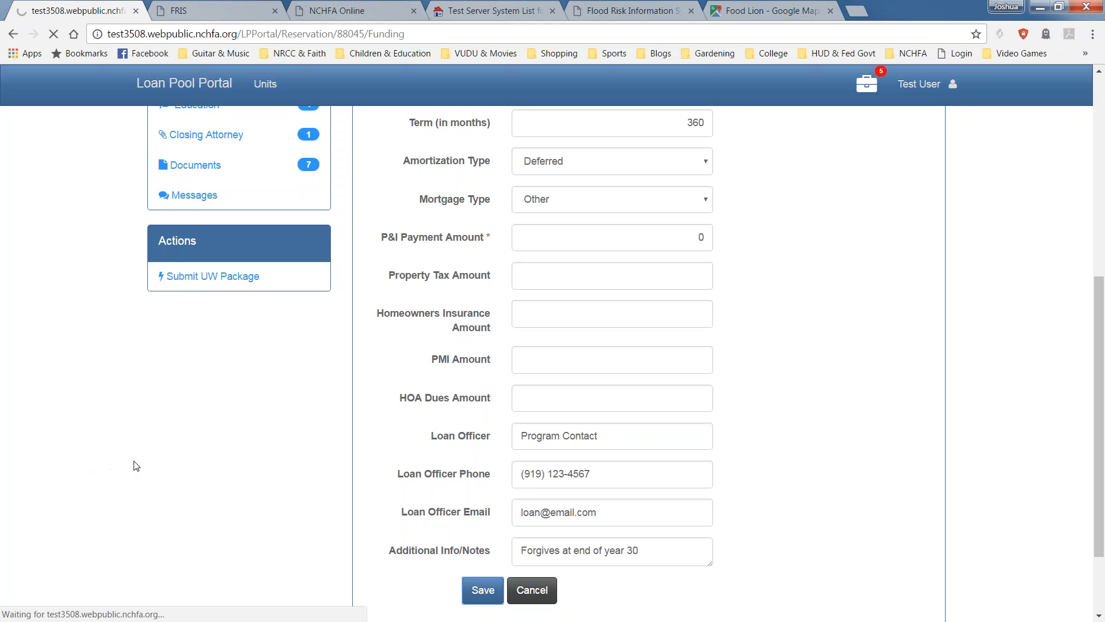
Change the $30,000 CPLP loan to 2nd lien position and check the reordered funding list.
{"action": "scroll", "coordinate": [140, 459], "scroll_direction": "down", "scroll_amount": 1}
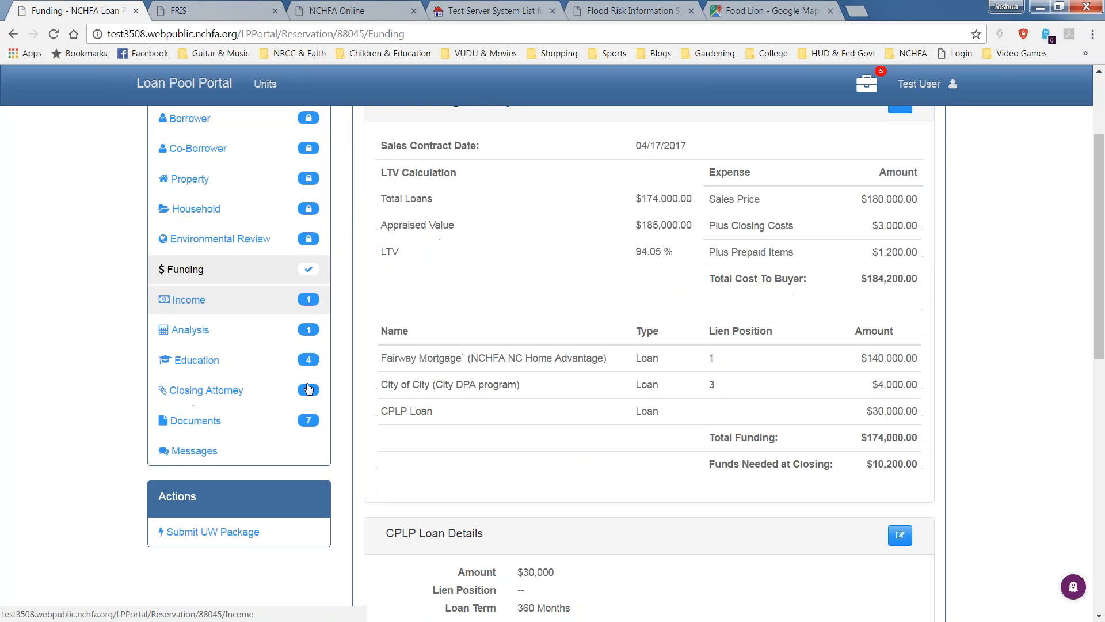
{"action": "scroll", "coordinate": [779, 567], "scroll_direction": "down", "scroll_amount": 1}
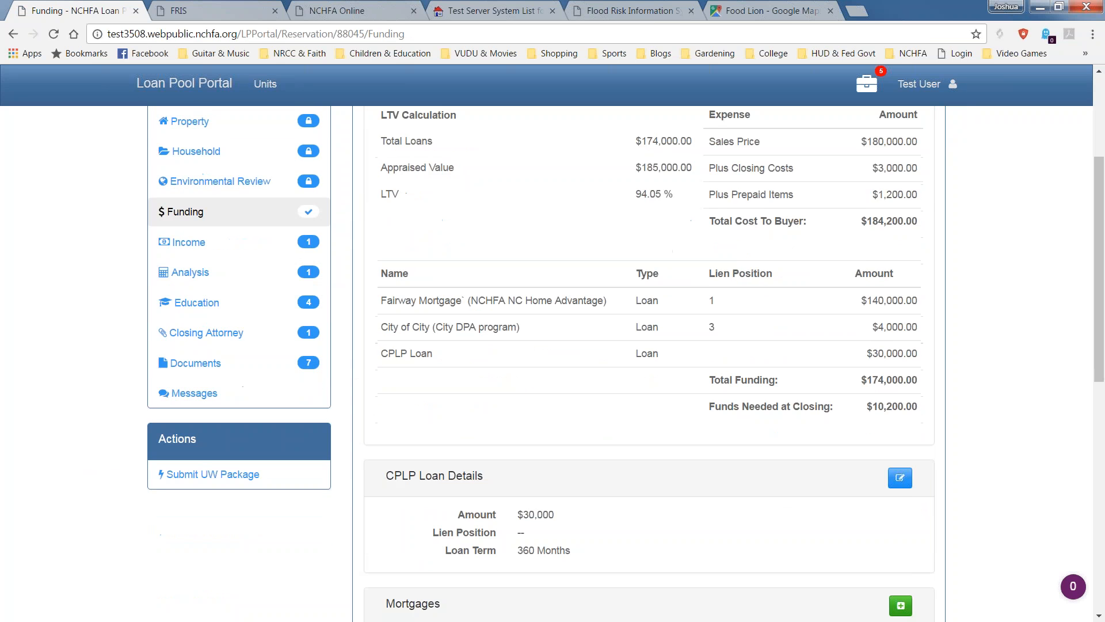
{"action": "scroll", "coordinate": [415, 382], "scroll_direction": "down", "scroll_amount": 1}
{"action": "left_click", "coordinate": [900, 389]}
{"action": "left_click", "coordinate": [713, 278]}
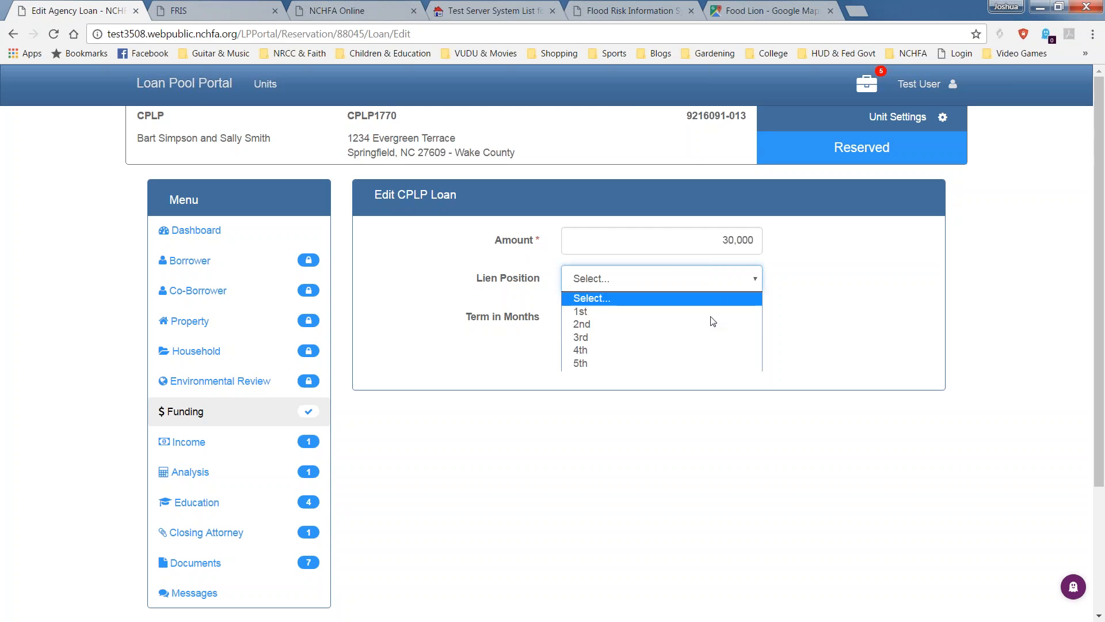
{"action": "left_click", "coordinate": [712, 324]}
{"action": "left_click", "coordinate": [564, 357]}
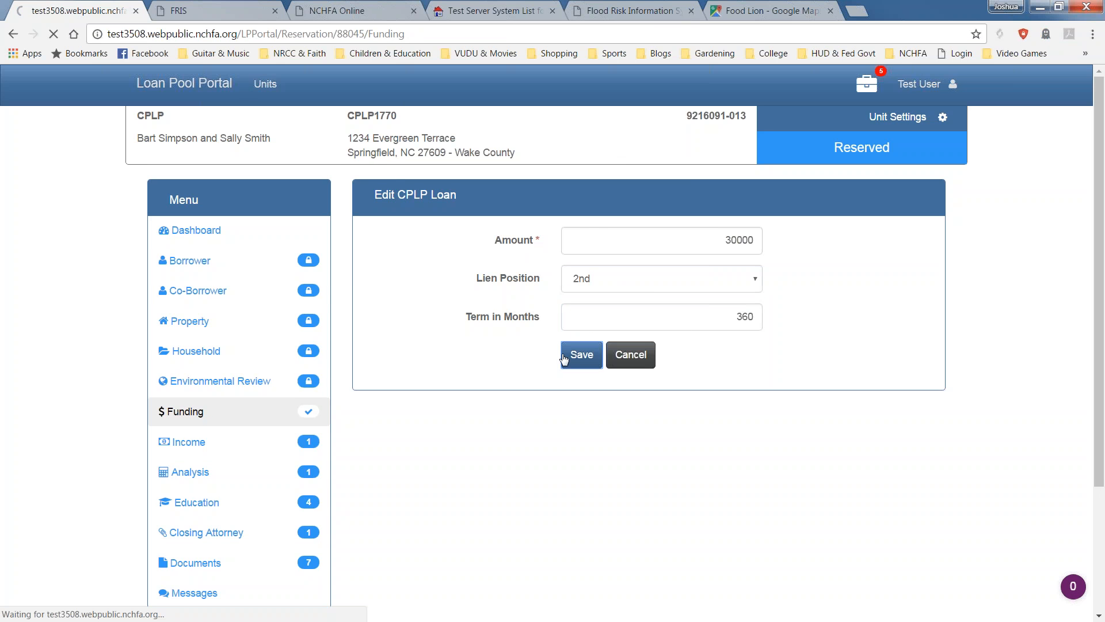
{"action": "scroll", "coordinate": [590, 382], "scroll_direction": "down", "scroll_amount": 2}
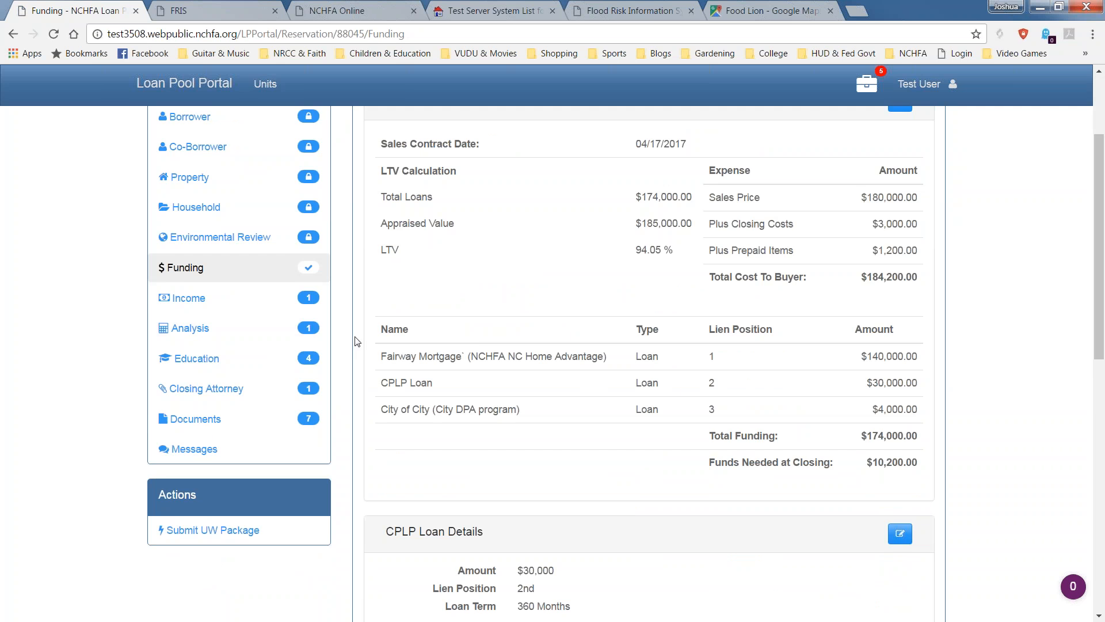
{"action": "scroll", "coordinate": [355, 348], "scroll_direction": "down", "scroll_amount": 2}
{"action": "scroll", "coordinate": [460, 421], "scroll_direction": "up", "scroll_amount": 1}
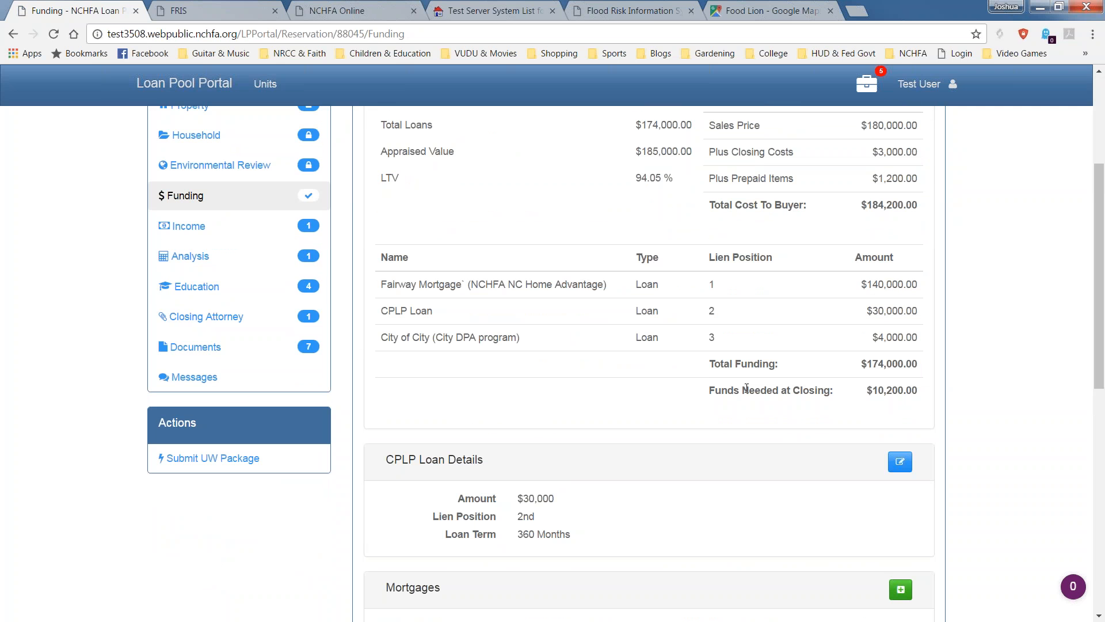
{"action": "scroll", "coordinate": [875, 421], "scroll_direction": "down", "scroll_amount": 7}
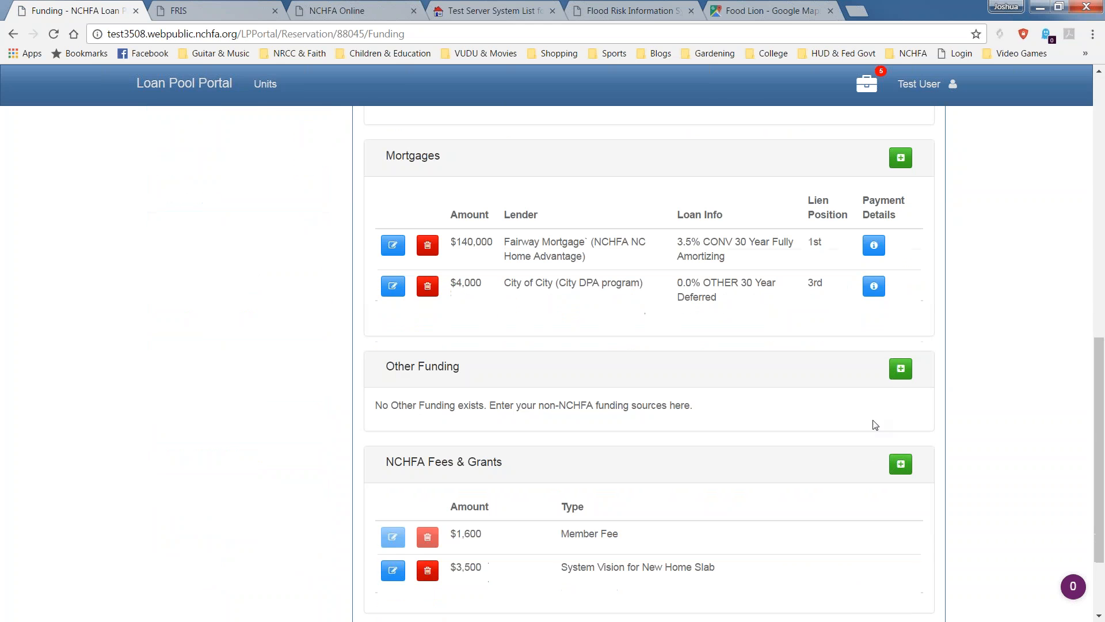
Add a 5000 'Earnest Deposit' other funding entry from Private Funds and review the list.
{"action": "left_click", "coordinate": [901, 368]}
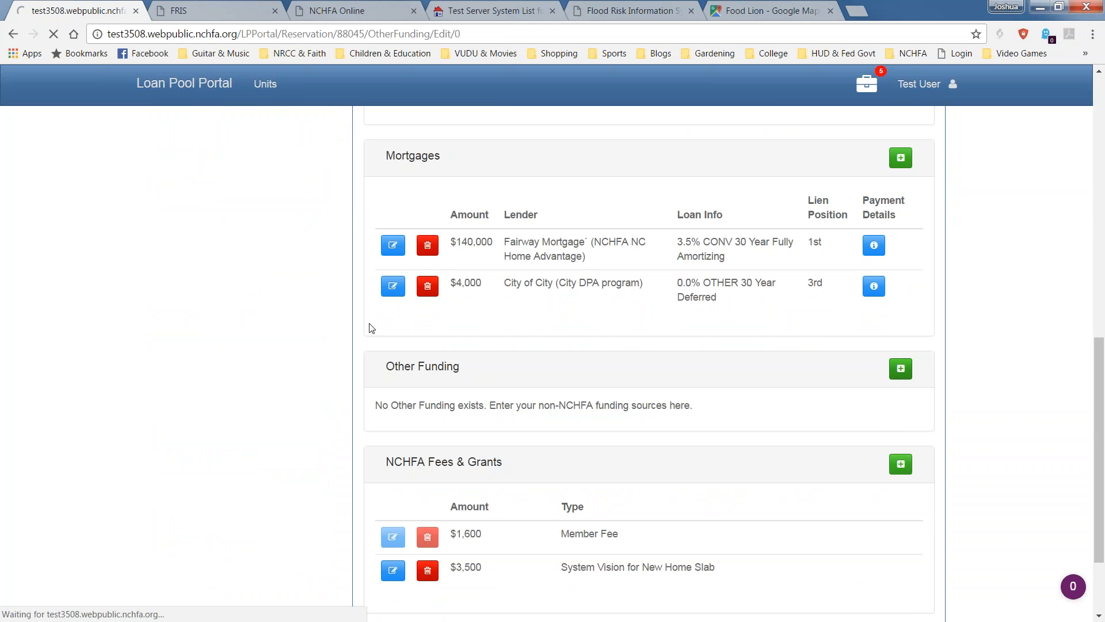
{"action": "left_click", "coordinate": [585, 245]}
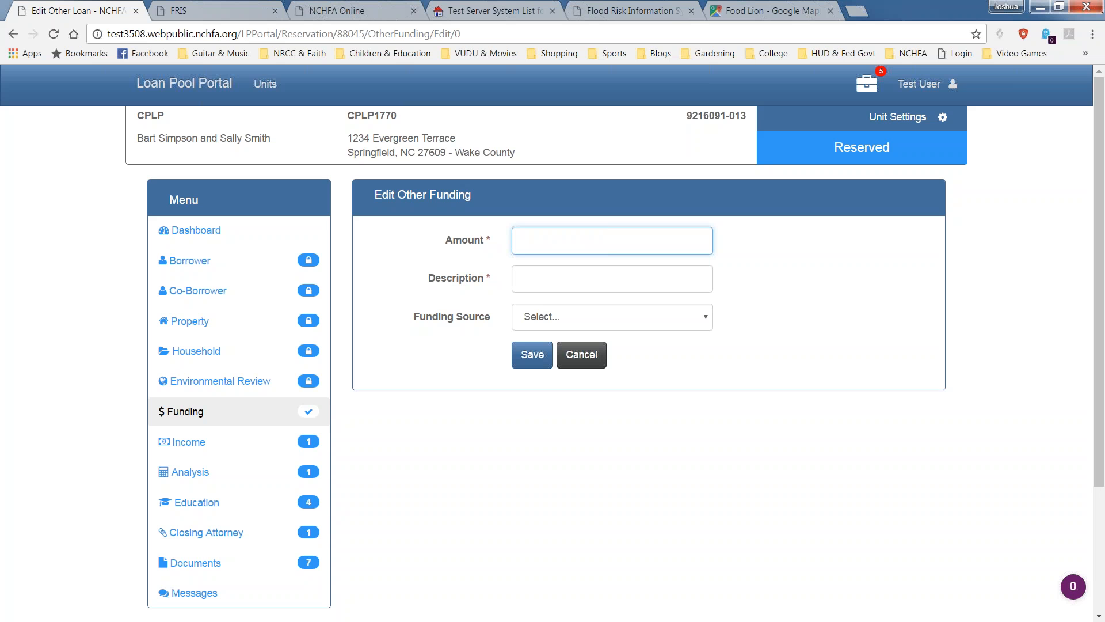
{"action": "type", "text": "5000"}
{"action": "key", "text": "Tab"}
{"action": "type", "text": "Earnest Deposit"}
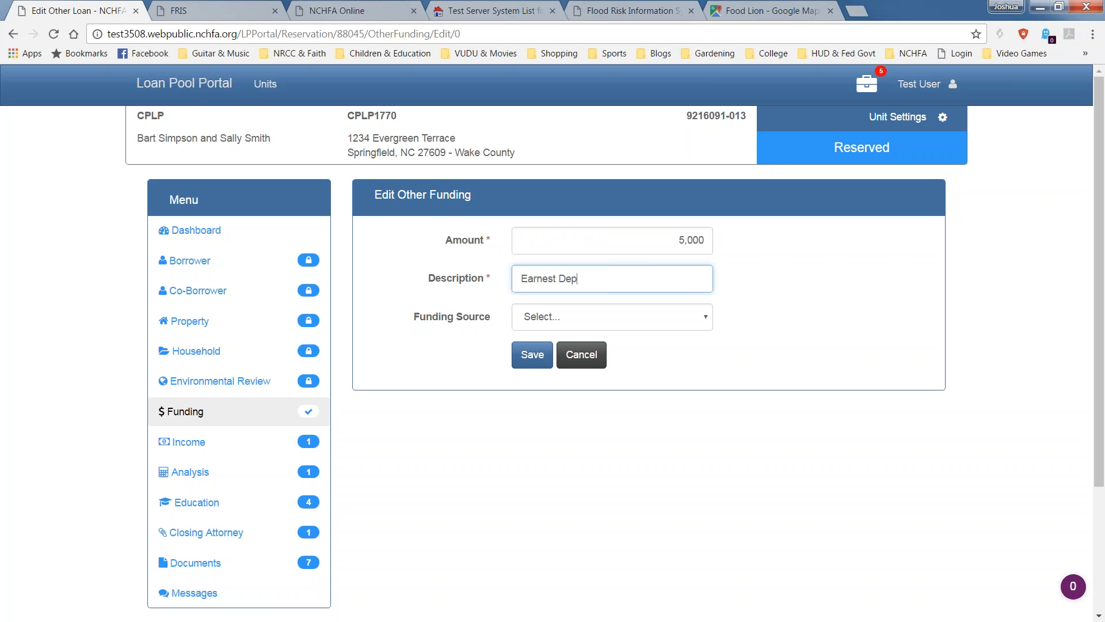
{"action": "left_click", "coordinate": [673, 313]}
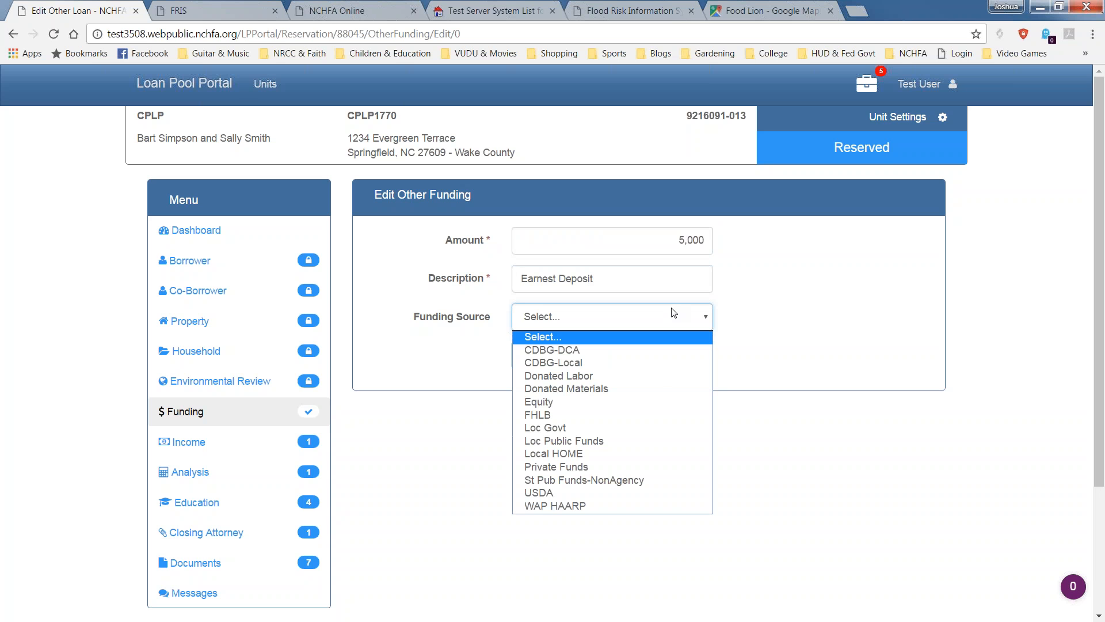
{"action": "left_click", "coordinate": [636, 466]}
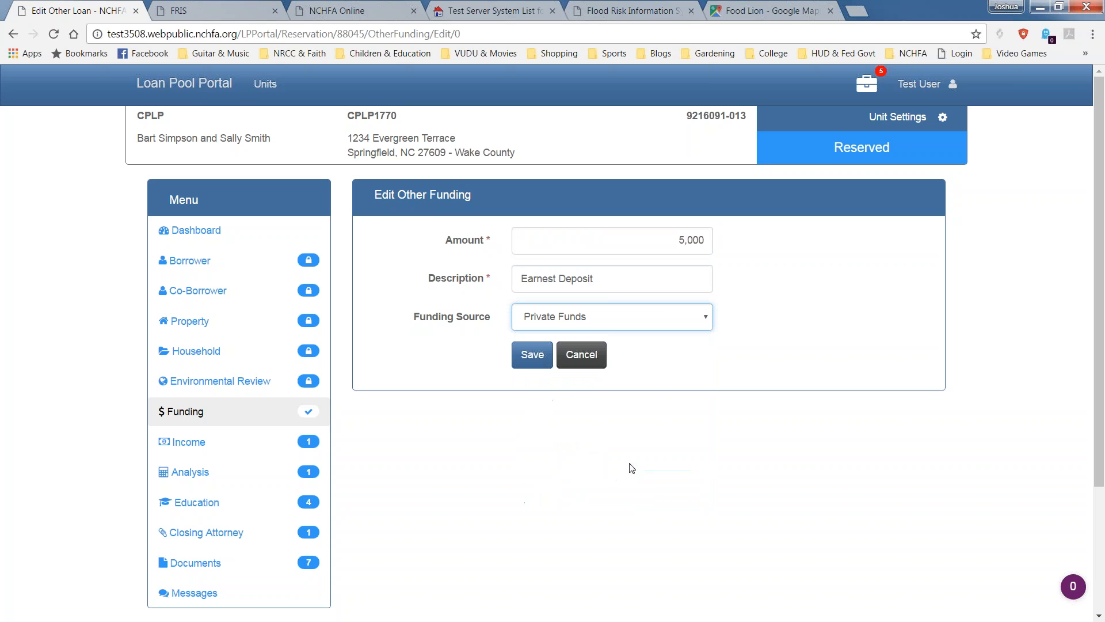
{"action": "left_click", "coordinate": [533, 356]}
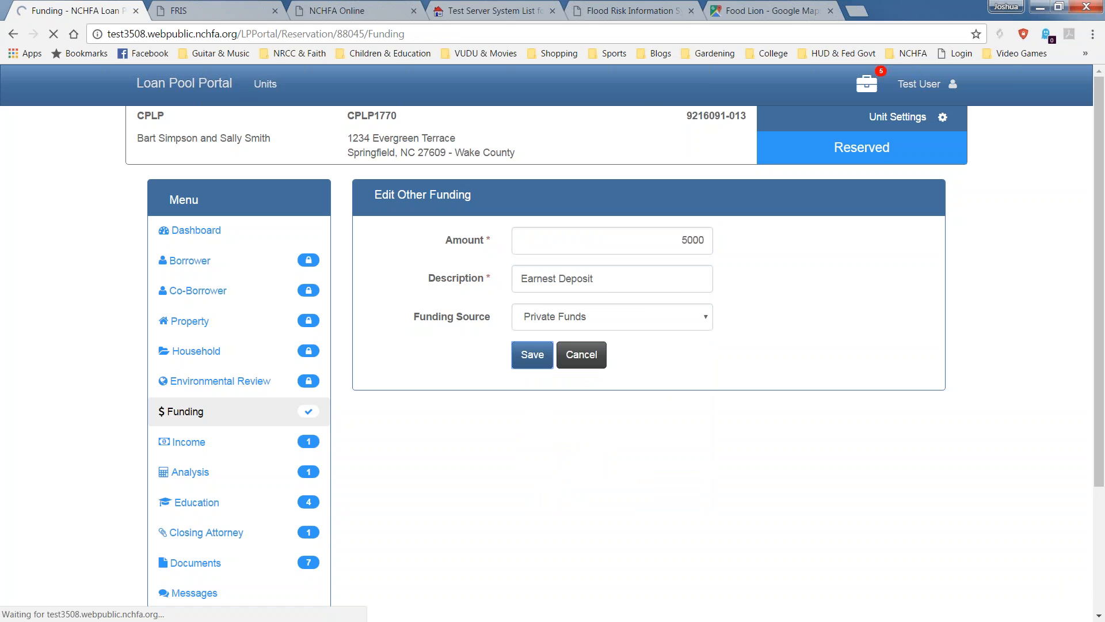
{"action": "scroll", "coordinate": [535, 360], "scroll_direction": "down", "scroll_amount": 3}
{"action": "scroll", "coordinate": [649, 363], "scroll_direction": "down", "scroll_amount": 3}
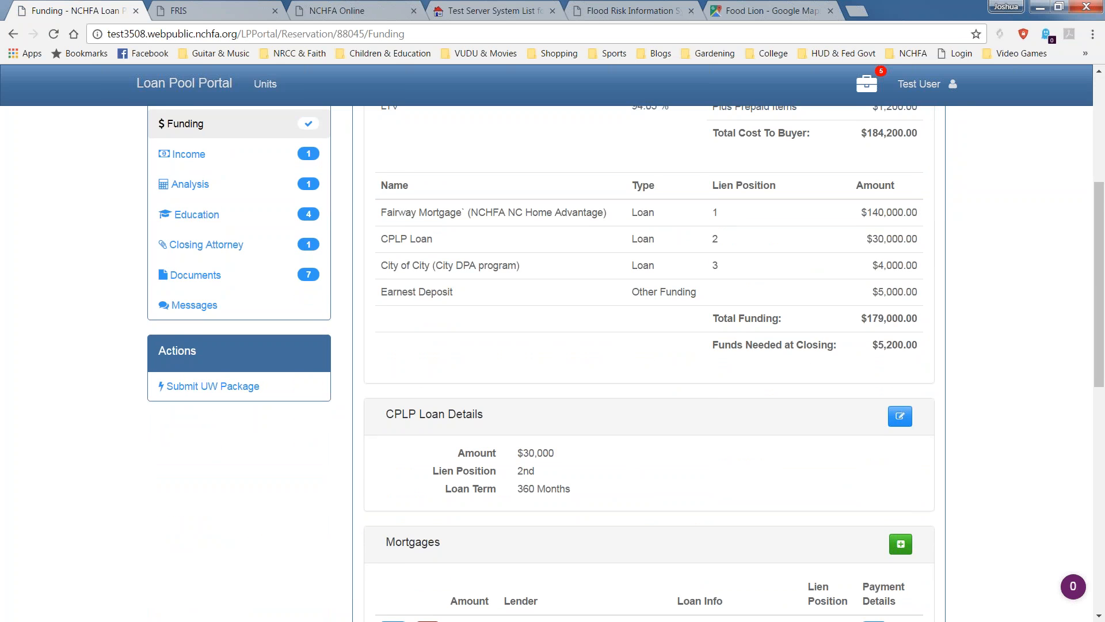
{"action": "scroll", "coordinate": [846, 355], "scroll_direction": "down", "scroll_amount": 1}
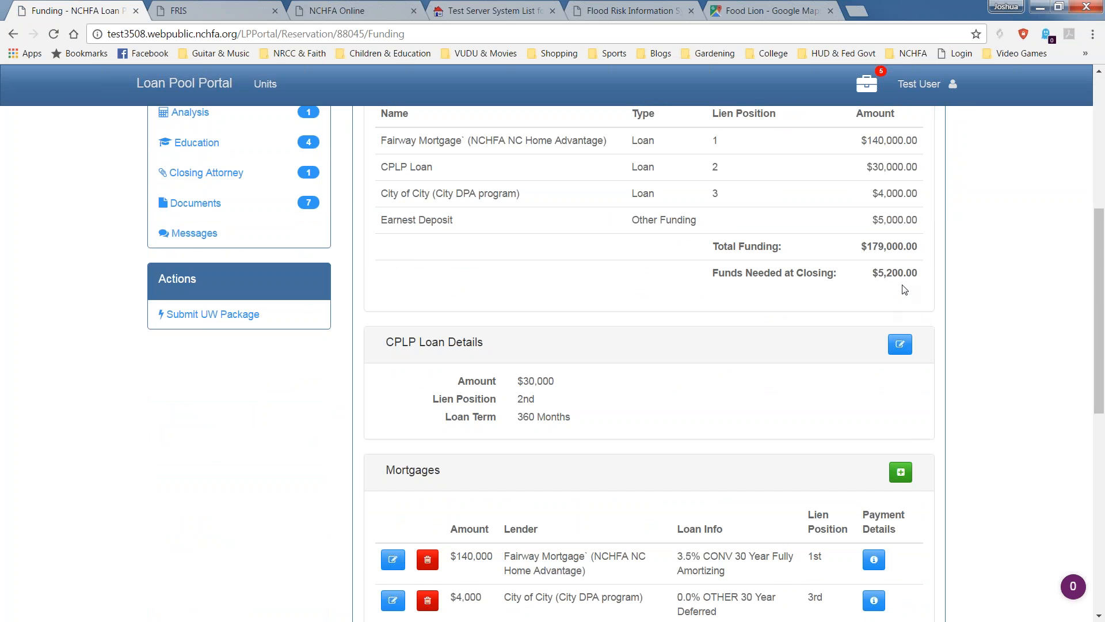
{"action": "scroll", "coordinate": [882, 347], "scroll_direction": "down", "scroll_amount": 3}
{"action": "scroll", "coordinate": [833, 307], "scroll_direction": "down", "scroll_amount": 2}
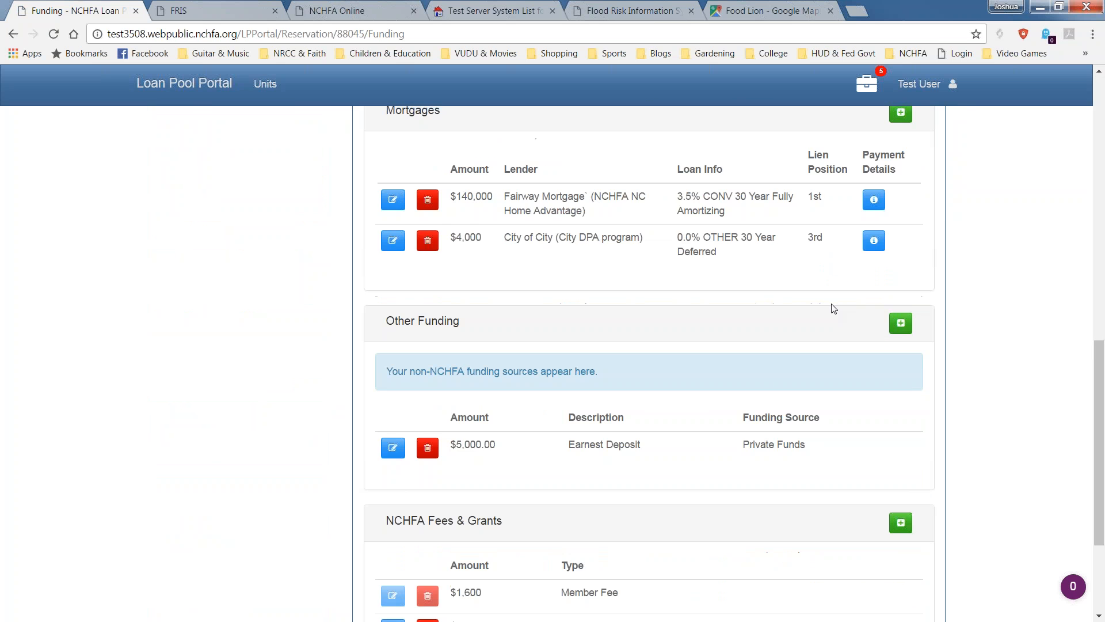
Create a 5,000 'Seller Paid Costs' other funding entry with Private Funds as source.
{"action": "left_click", "coordinate": [900, 325]}
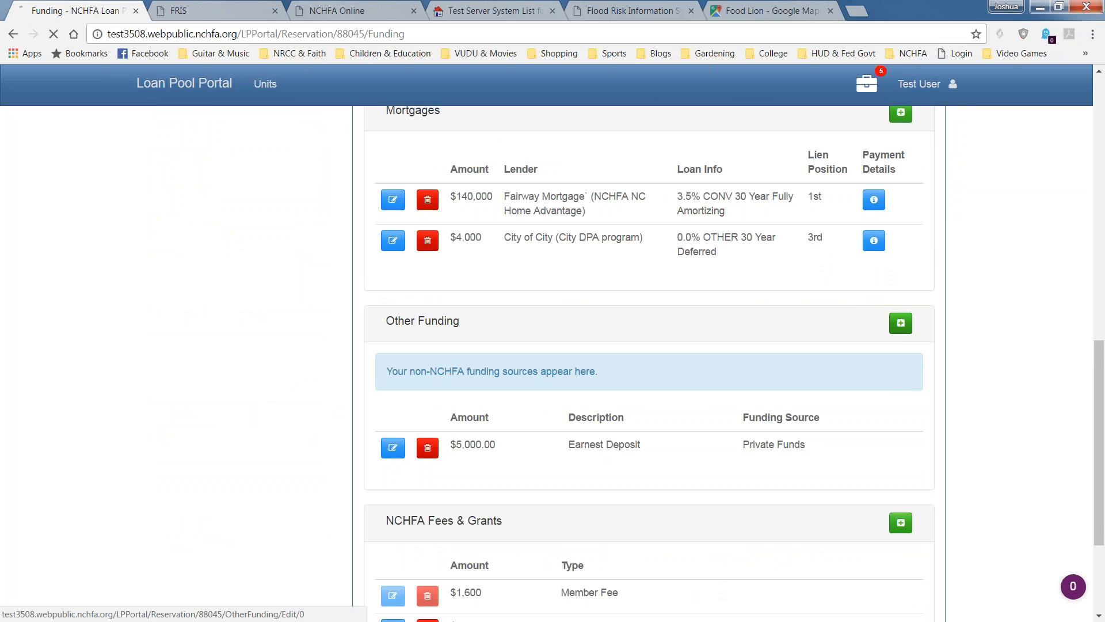
{"action": "left_click", "coordinate": [684, 241]}
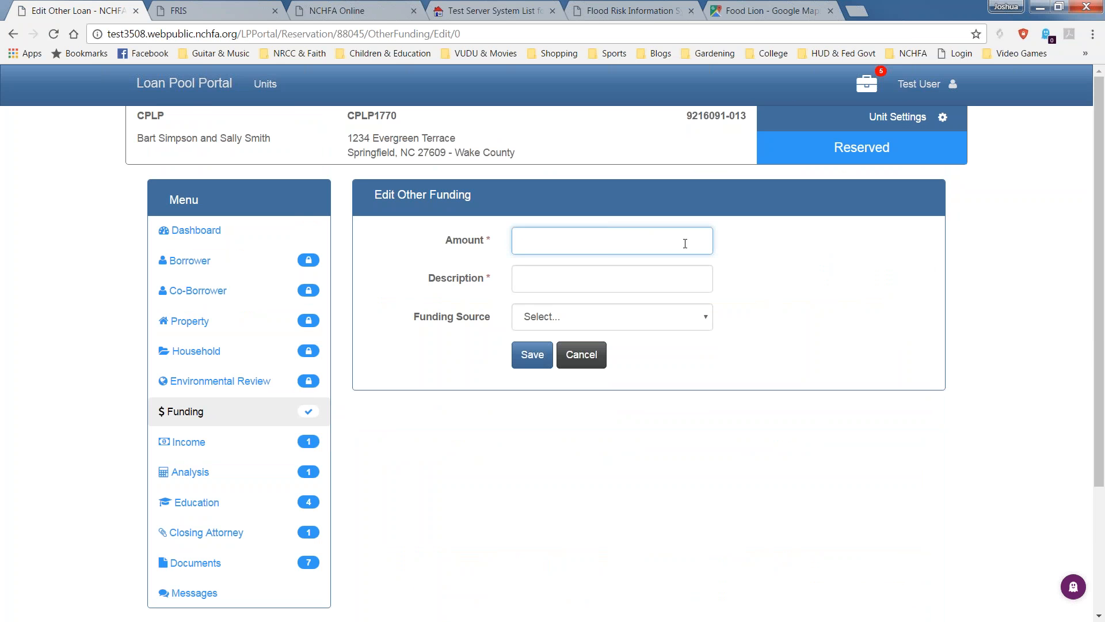
{"action": "type", "text": "5,00"}
{"action": "type", "text": "0"}
{"action": "key", "text": "Tab"}
{"action": "type", "text": "Seller "}
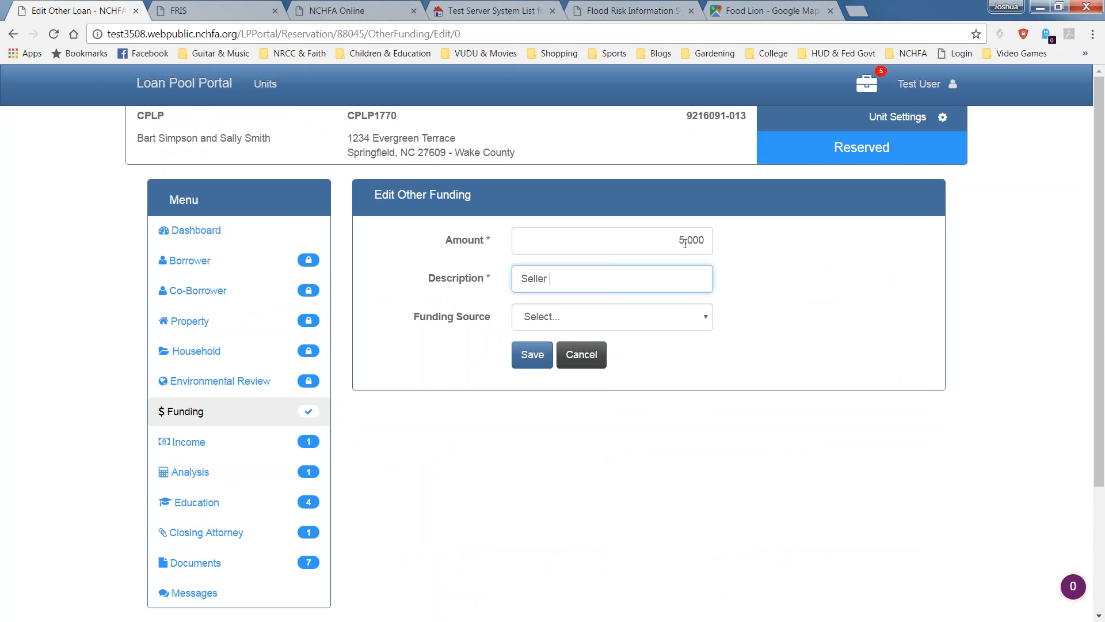
{"action": "type", "text": "Paid Costs"}
{"action": "key", "text": "Tab"}
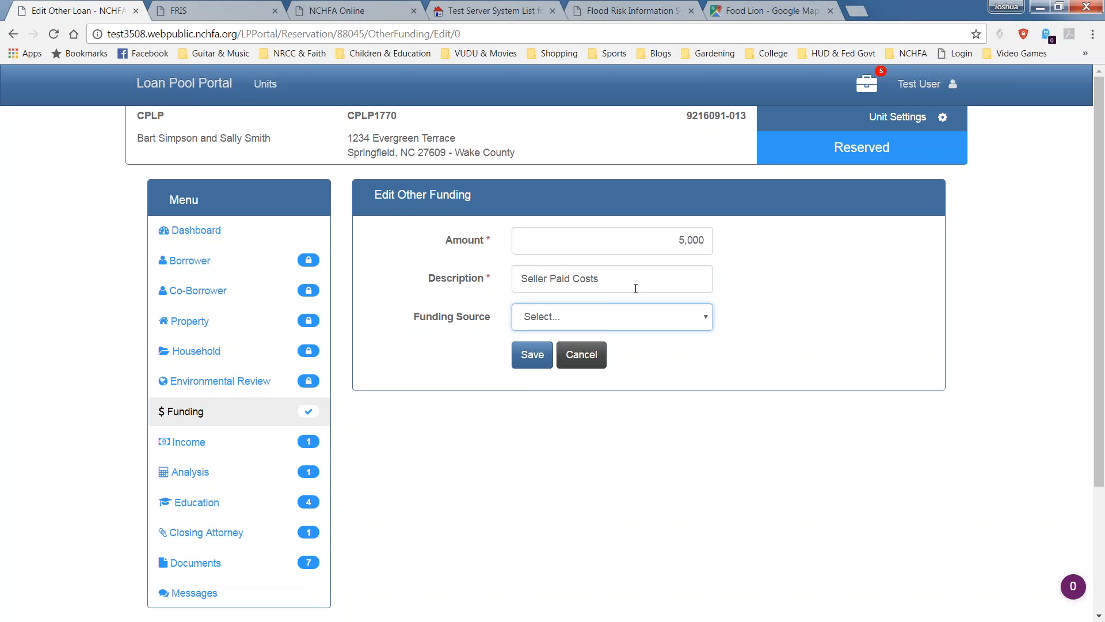
{"action": "left_click", "coordinate": [595, 322]}
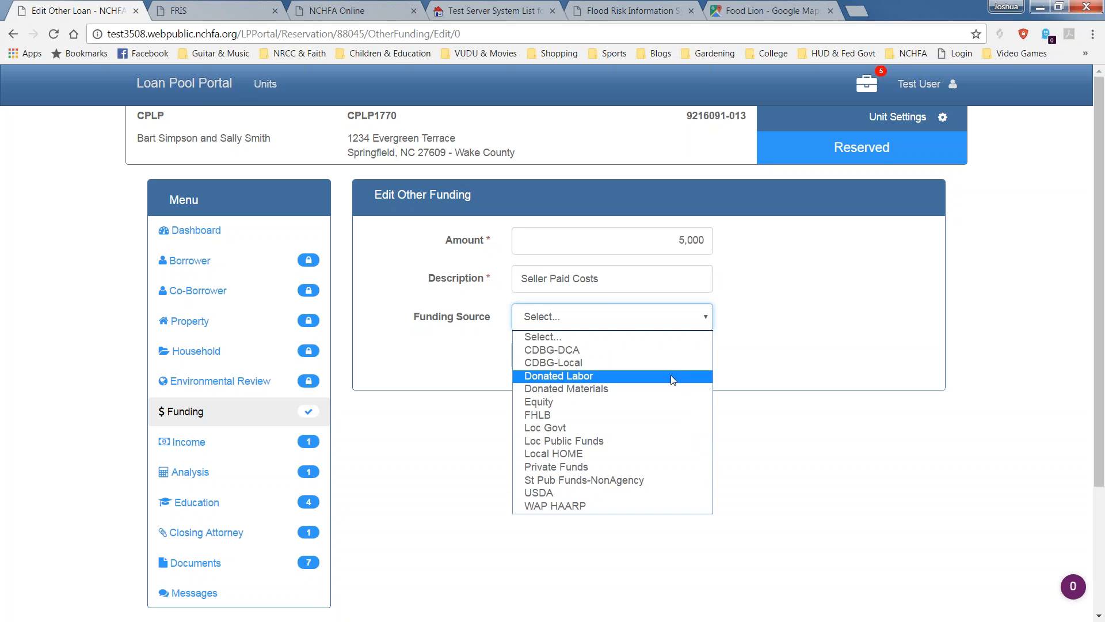
{"action": "left_click", "coordinate": [671, 475]}
{"action": "left_click", "coordinate": [532, 354]}
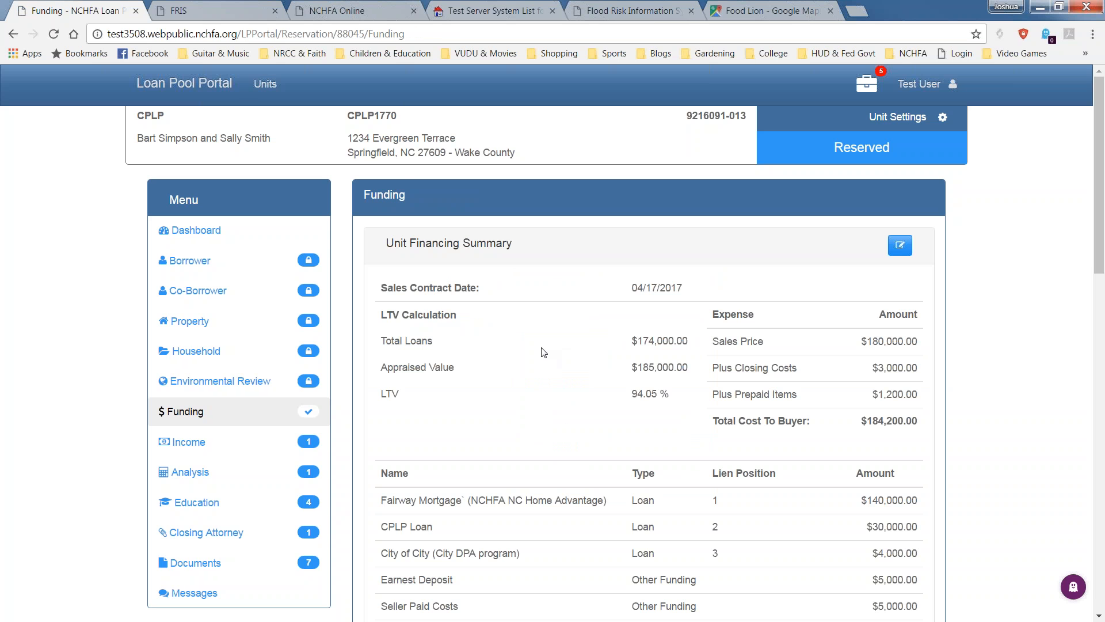
{"action": "scroll", "coordinate": [543, 353], "scroll_direction": "down", "scroll_amount": 9}
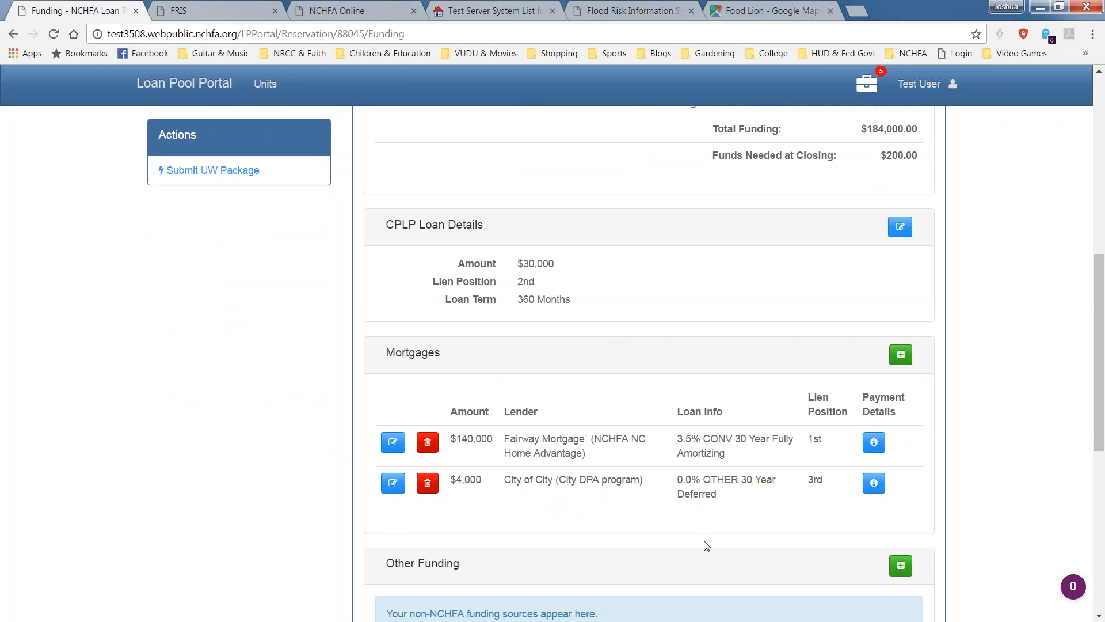
{"action": "scroll", "coordinate": [701, 523], "scroll_direction": "down", "scroll_amount": 2}
{"action": "scroll", "coordinate": [642, 571], "scroll_direction": "up", "scroll_amount": 5}
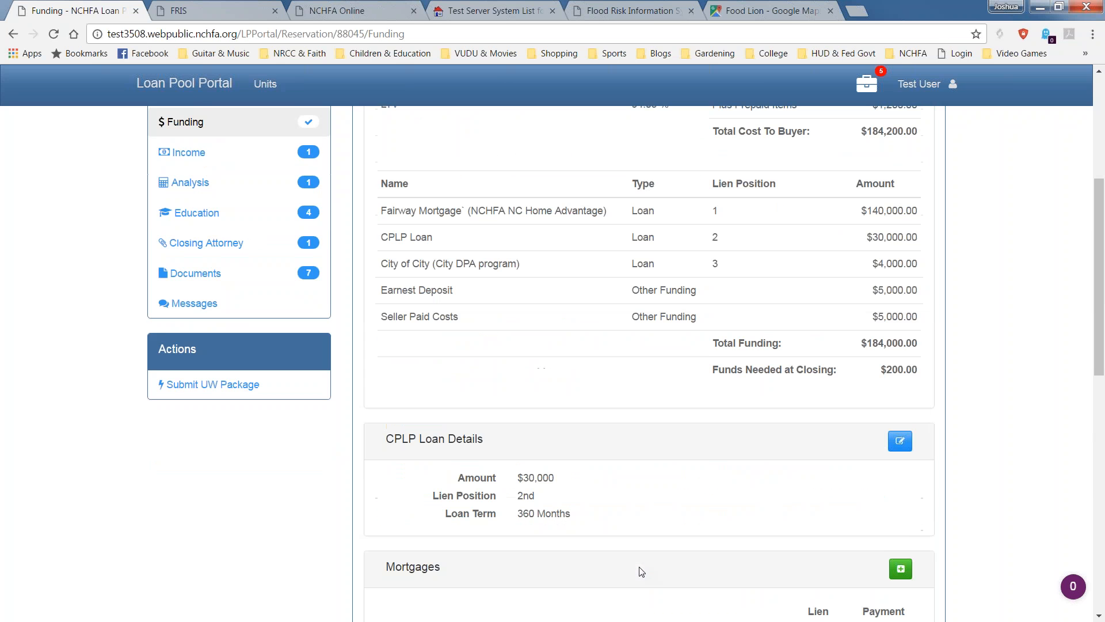
{"action": "scroll", "coordinate": [443, 359], "scroll_direction": "up", "scroll_amount": 1}
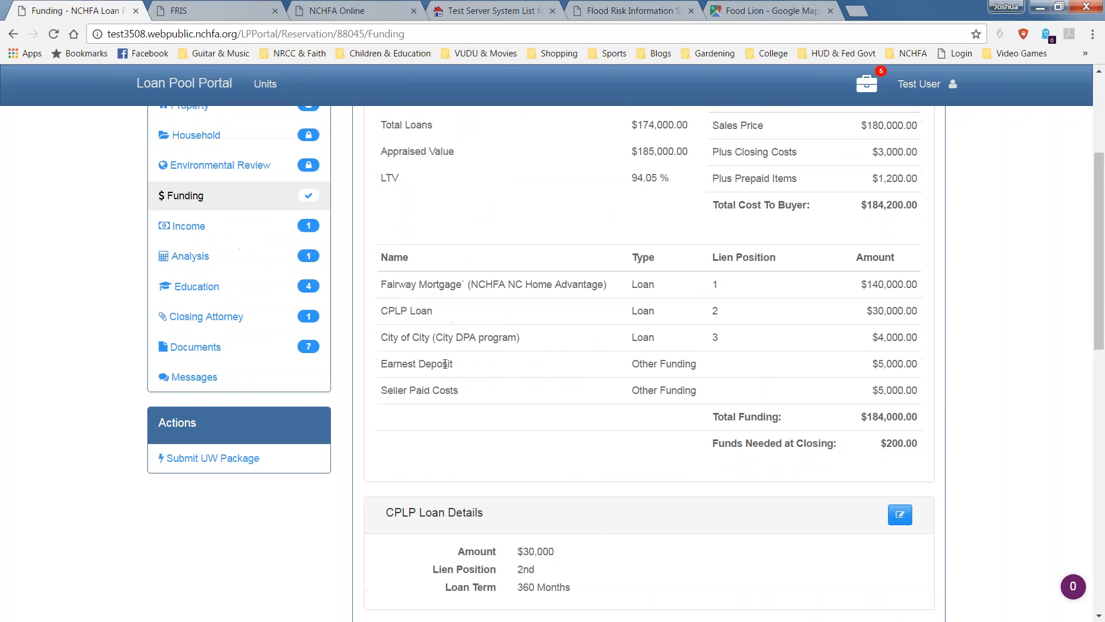
{"action": "left_click_drag", "start_coordinate": [935, 455], "coordinate": [919, 417]}
{"action": "scroll", "coordinate": [881, 473], "scroll_direction": "down", "scroll_amount": 1}
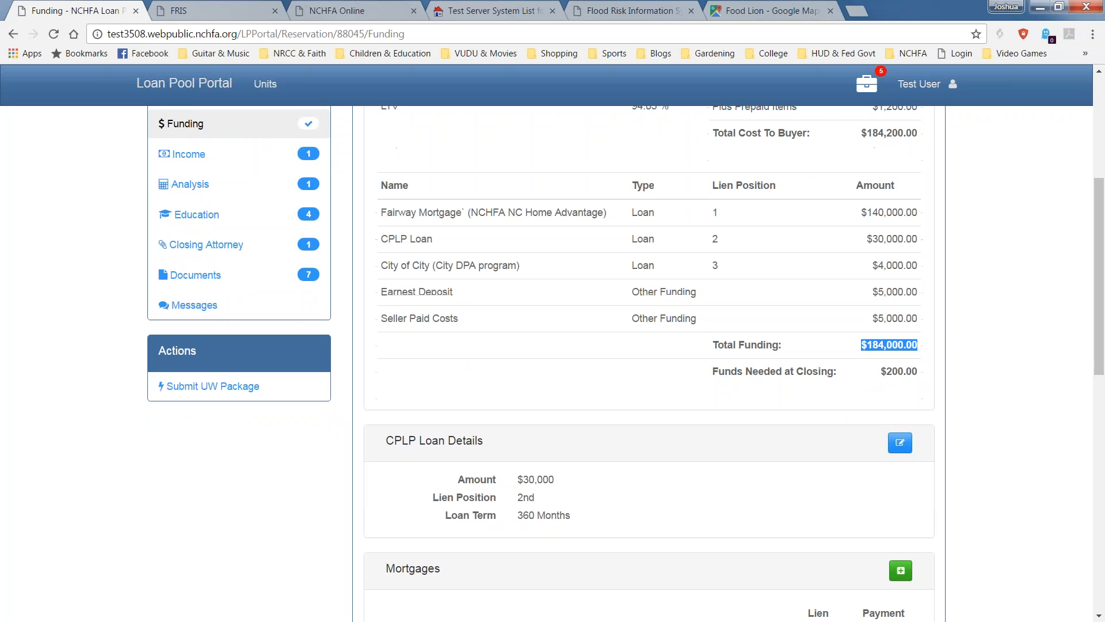
{"action": "scroll", "coordinate": [746, 270], "scroll_direction": "down", "scroll_amount": 7}
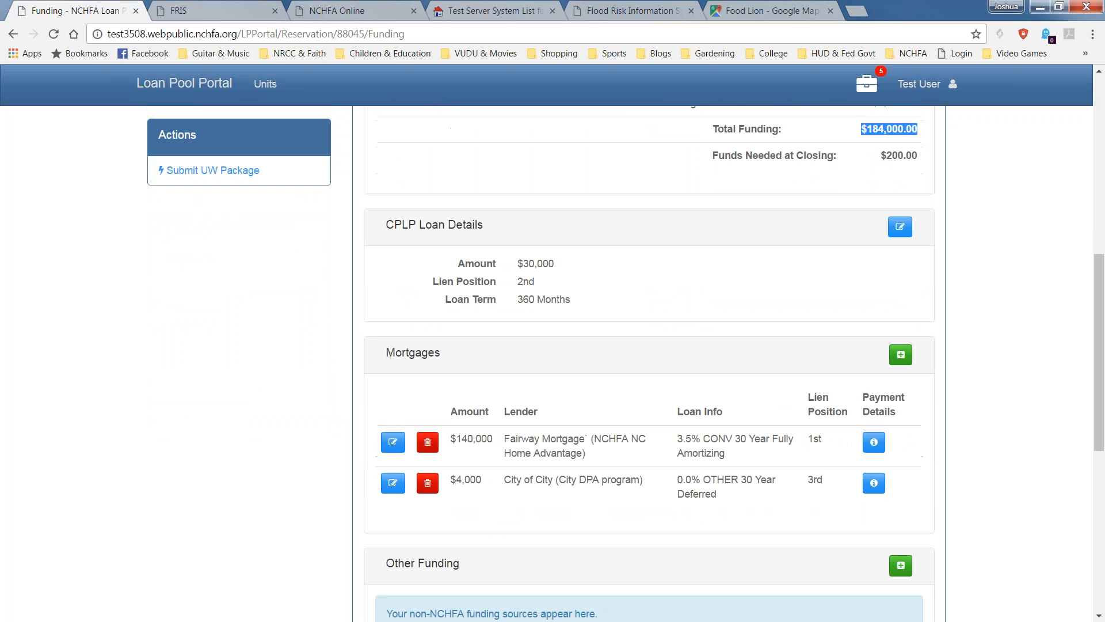
{"action": "scroll", "coordinate": [816, 300], "scroll_direction": "down", "scroll_amount": 3}
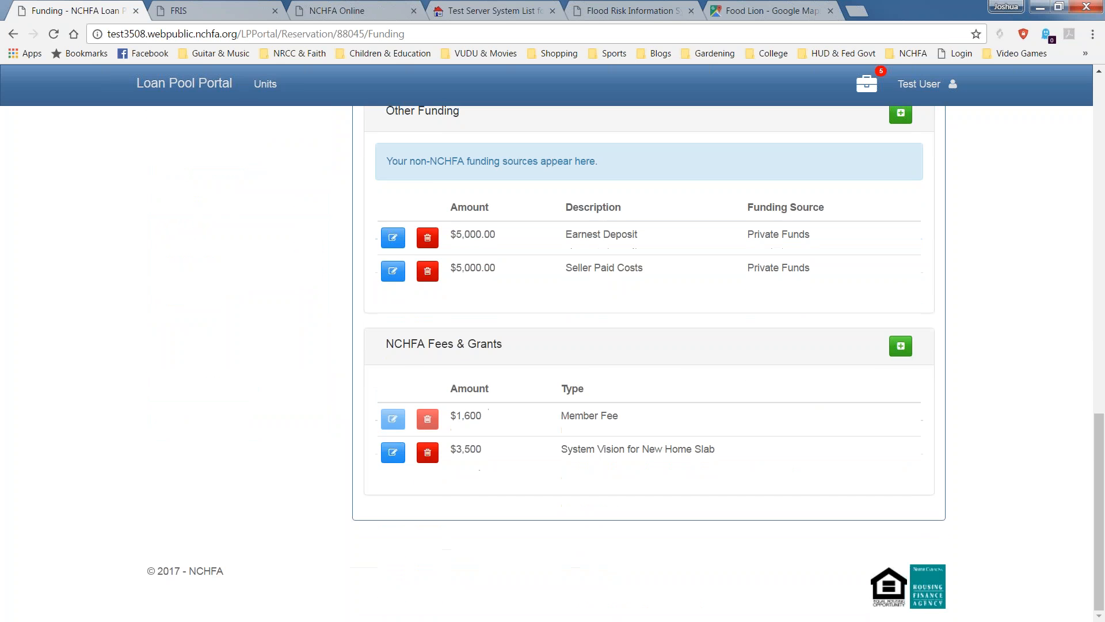
{"action": "scroll", "coordinate": [798, 291], "scroll_direction": "up", "scroll_amount": 10}
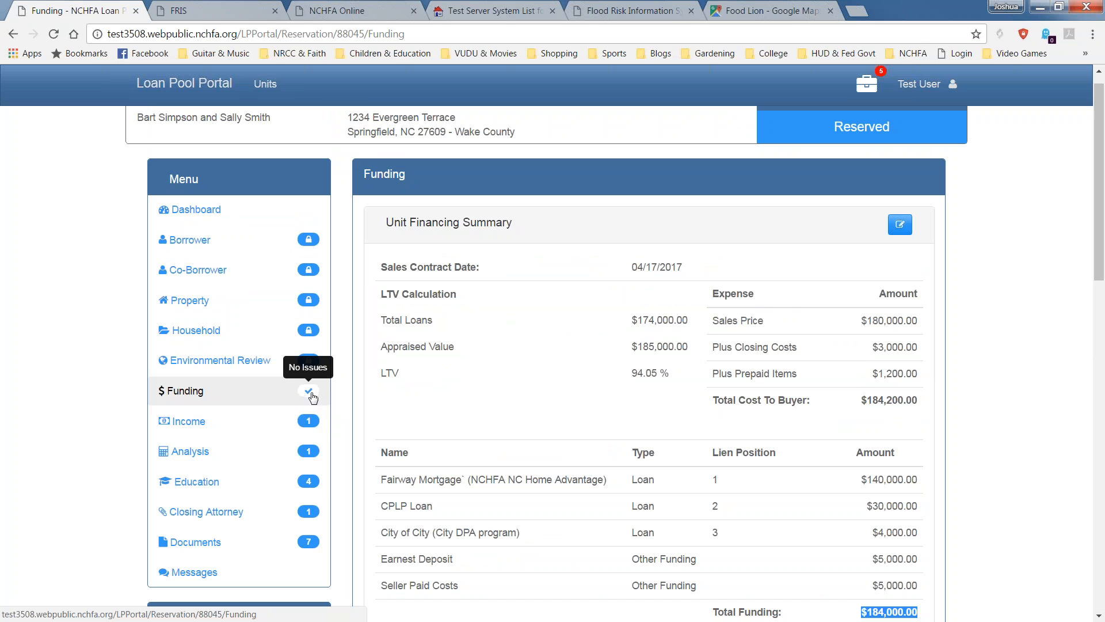
Open the Income page and read its notice, highlighting the word ALL.
{"action": "left_click", "coordinate": [184, 426]}
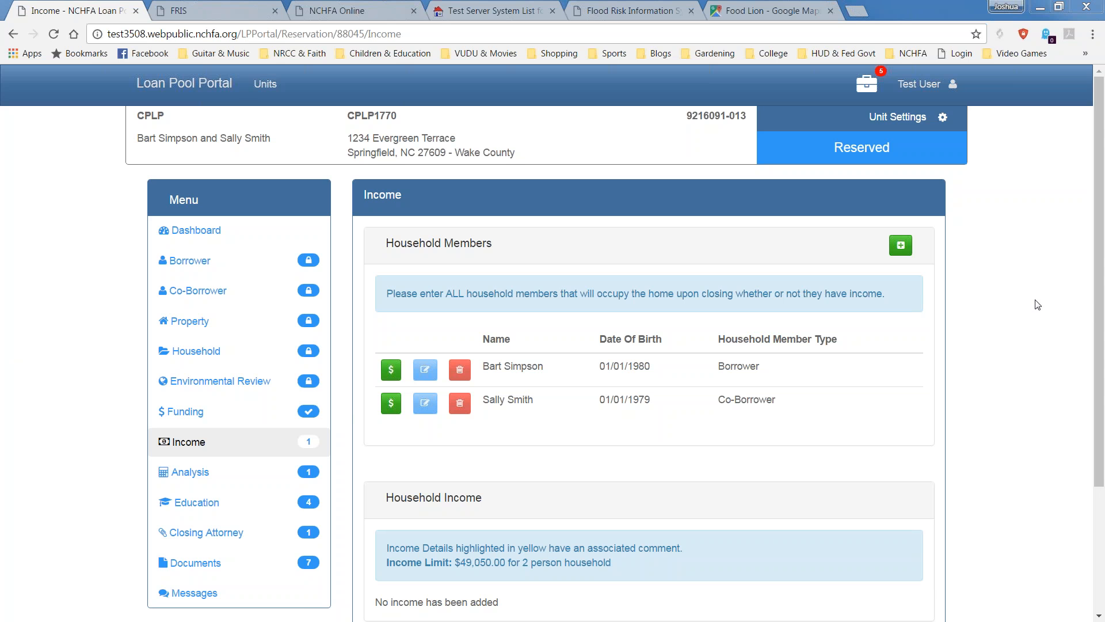
{"action": "scroll", "coordinate": [1095, 299], "scroll_direction": "down", "scroll_amount": 1}
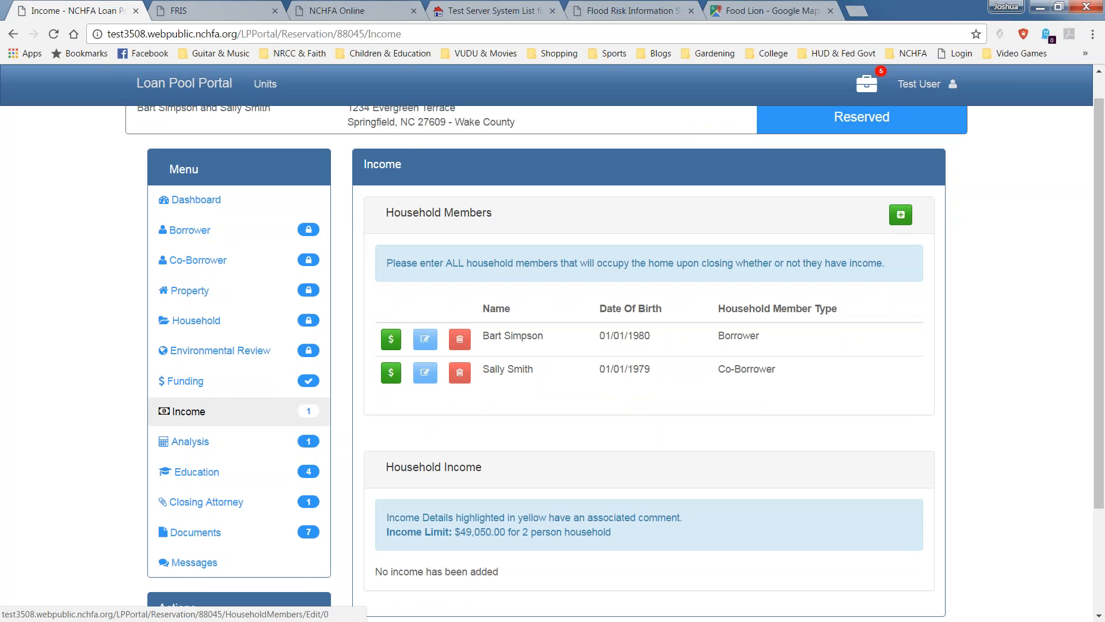
{"action": "left_click_drag", "start_coordinate": [444, 263], "coordinate": [466, 267]}
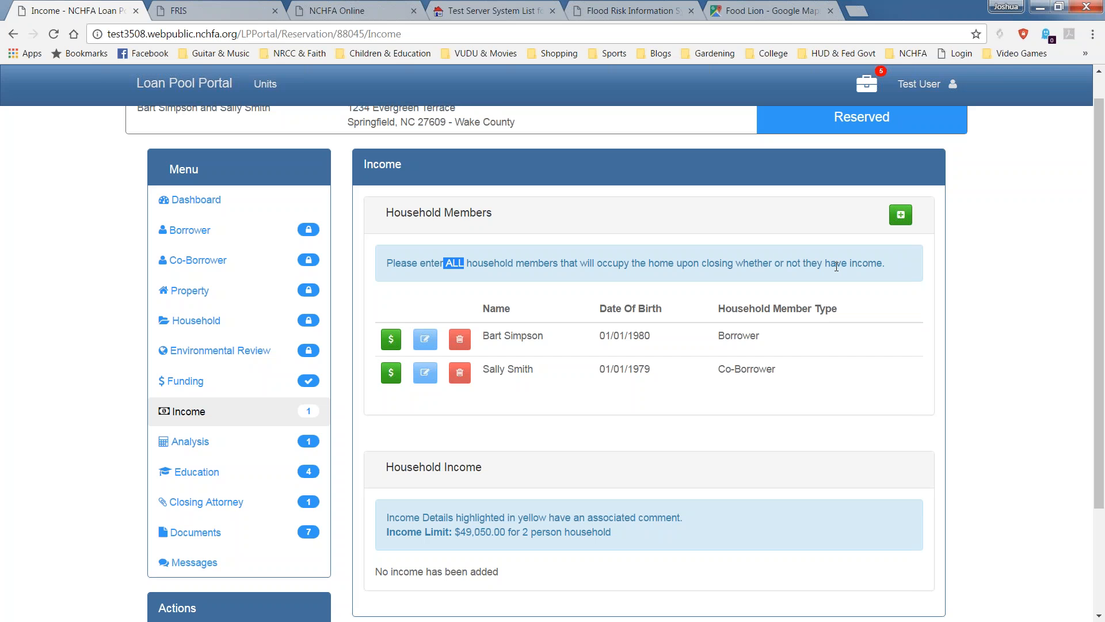
Add a new household member with the member's first and last name and birth date 1/01/2017.
{"action": "left_click", "coordinate": [898, 205]}
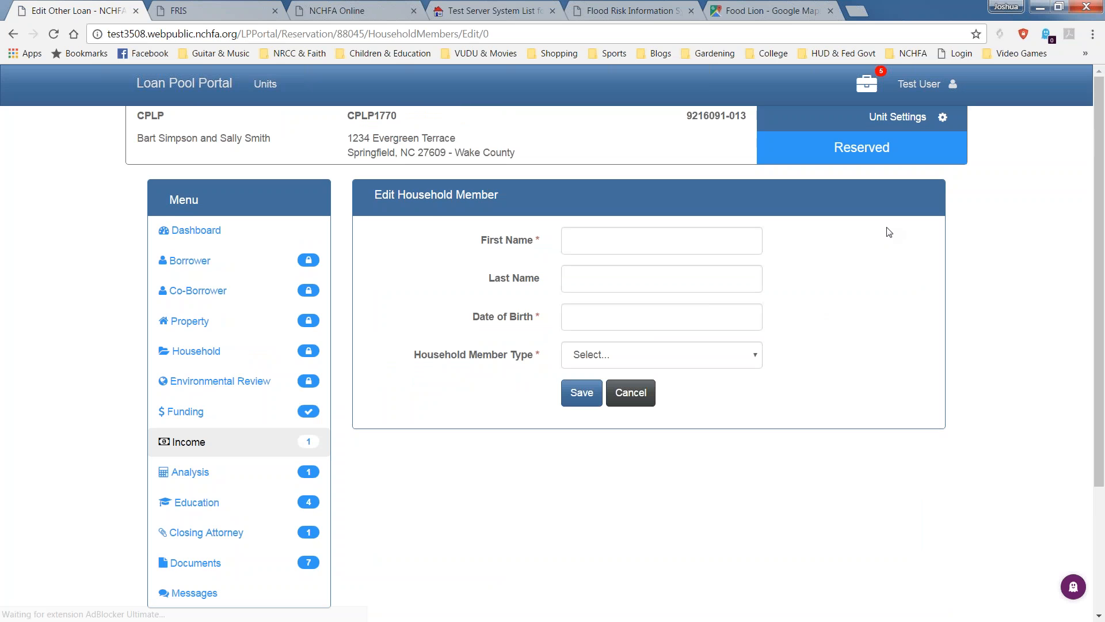
{"action": "left_click", "coordinate": [676, 237]}
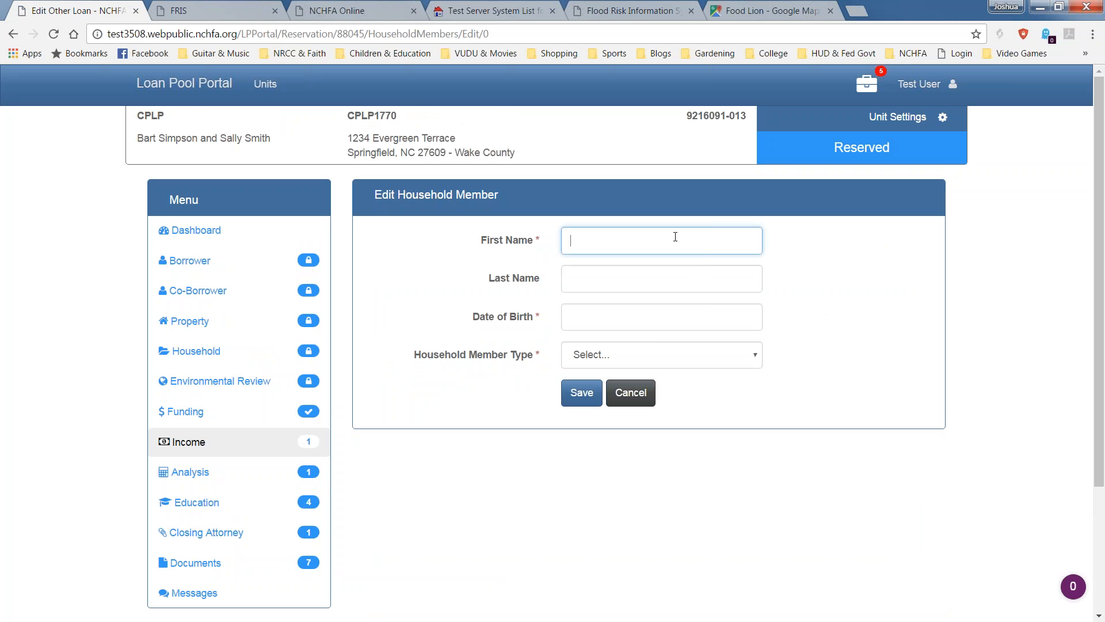
{"action": "type", "text": "Child"}
{"action": "key", "text": "Tab"}
{"action": "key", "text": "Tab"}
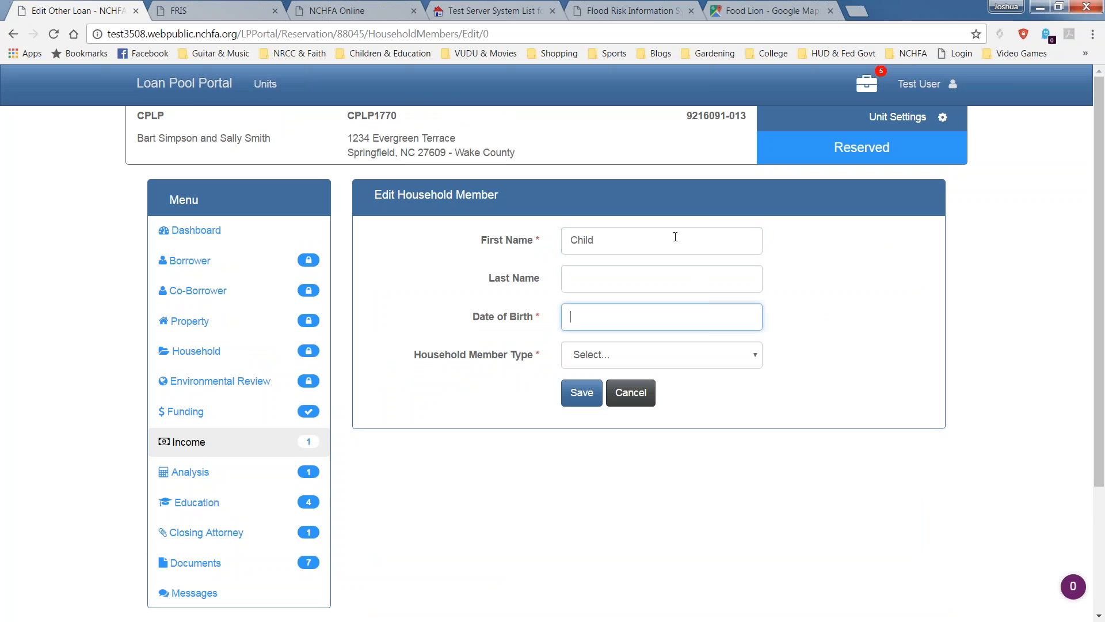
{"action": "left_click", "coordinate": [626, 269]}
{"action": "type", "text": "Simpson"}
{"action": "key", "text": "Tab"}
{"action": "type", "text": "1/01/2017"}
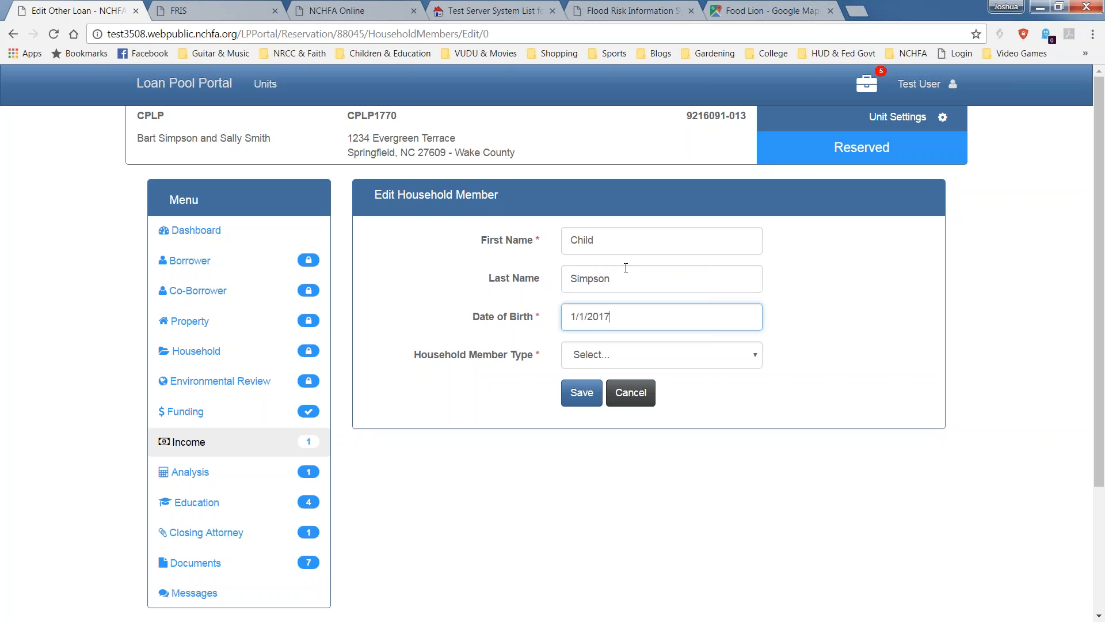
{"action": "key", "text": "Tab"}
Set the member type to Dependent under the age of 18 and save the member.
{"action": "left_click", "coordinate": [630, 361]}
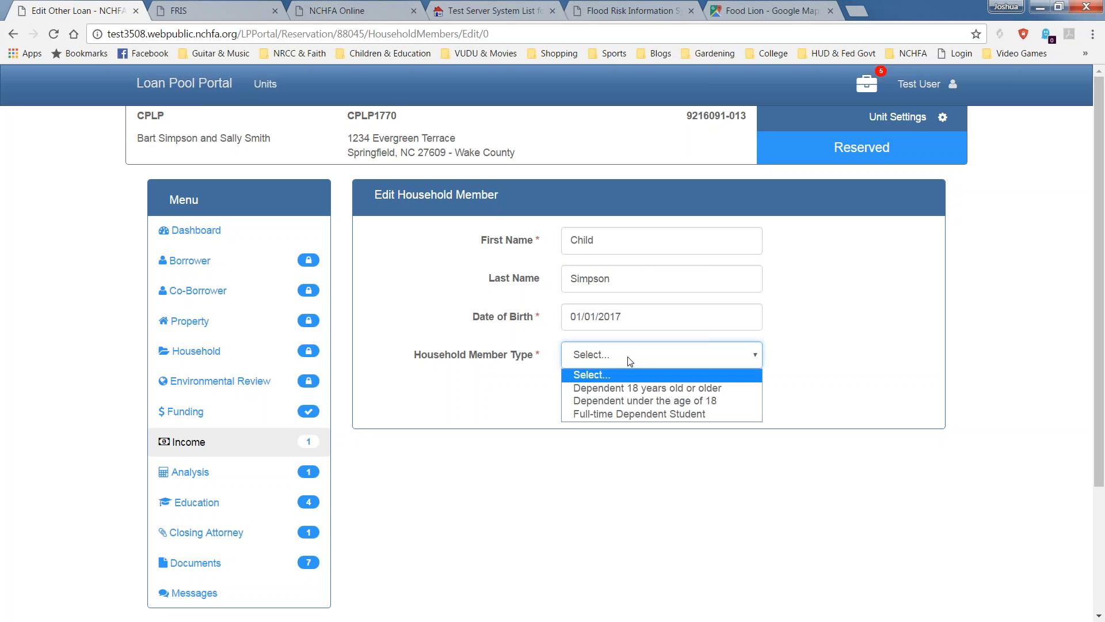
{"action": "left_click", "coordinate": [685, 400]}
{"action": "left_click", "coordinate": [741, 367]}
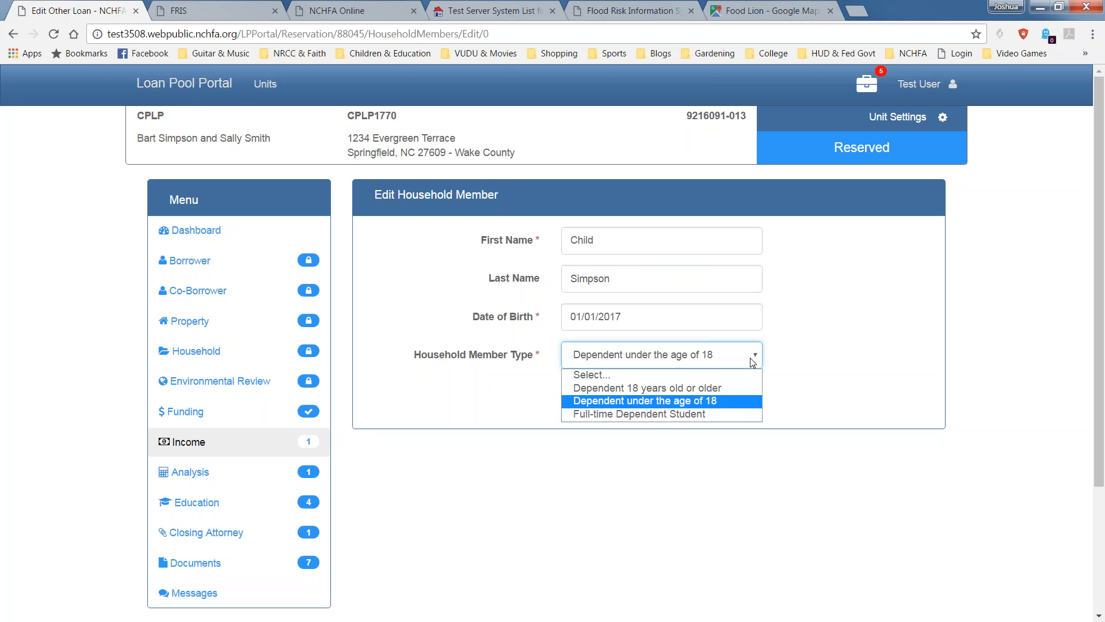
{"action": "left_click", "coordinate": [724, 407]}
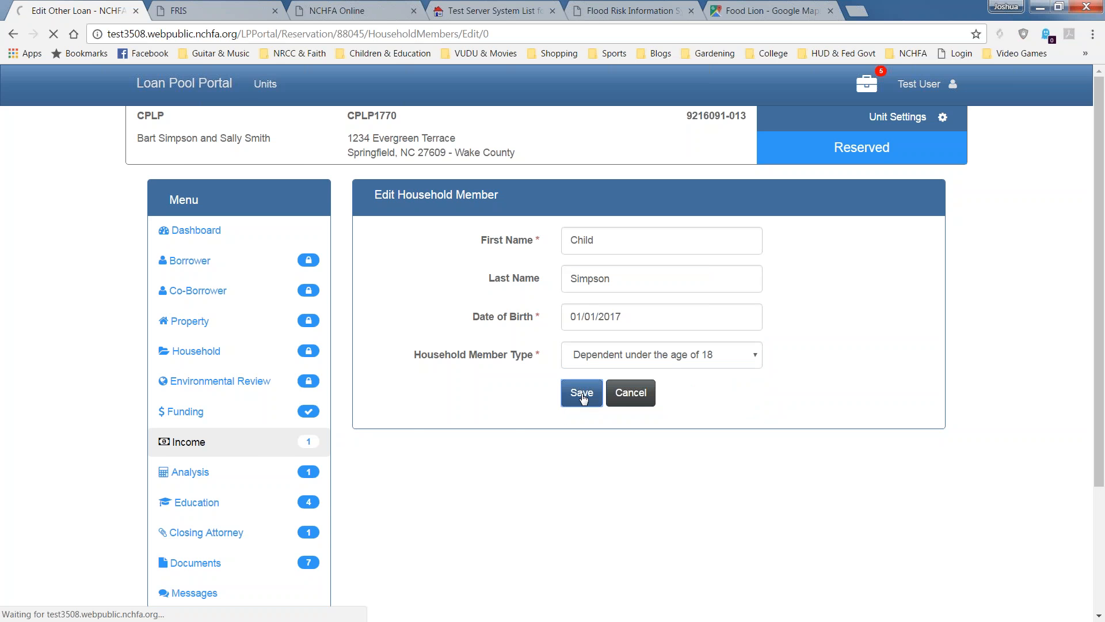
{"action": "left_click", "coordinate": [583, 396]}
{"action": "scroll", "coordinate": [583, 399], "scroll_direction": "down", "scroll_amount": 1}
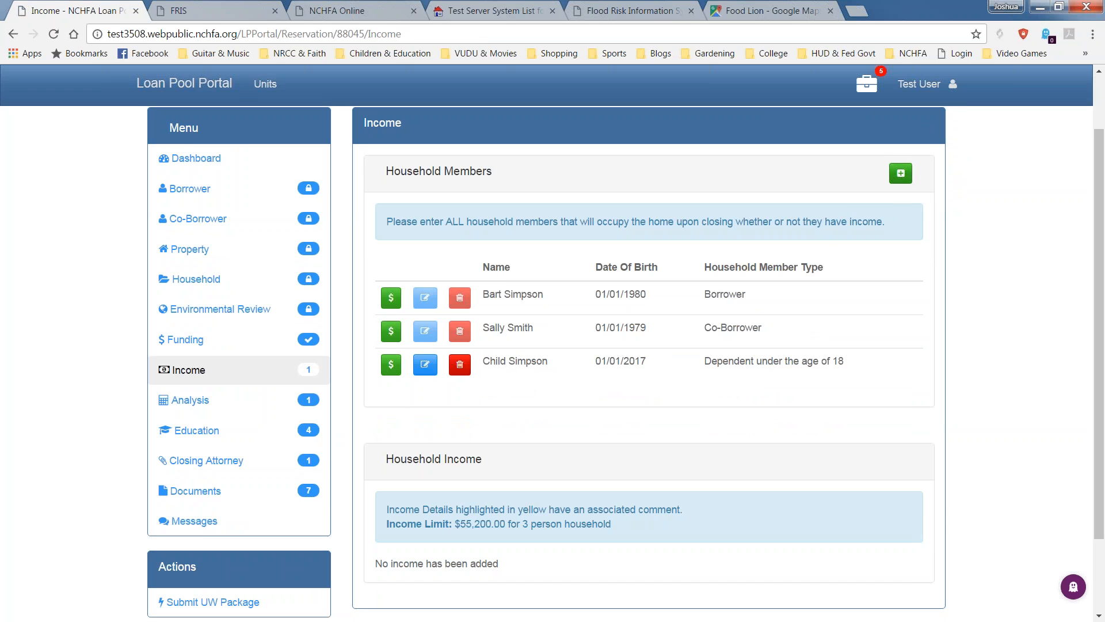
Enter the member's name and birth date 1/1/1950, and save her as Dependent 18 years old or older.
{"action": "type", "text": "Marge"}
{"action": "key", "text": "Tab"}
{"action": "type", "text": "Simpson"}
{"action": "key", "text": "Tab"}
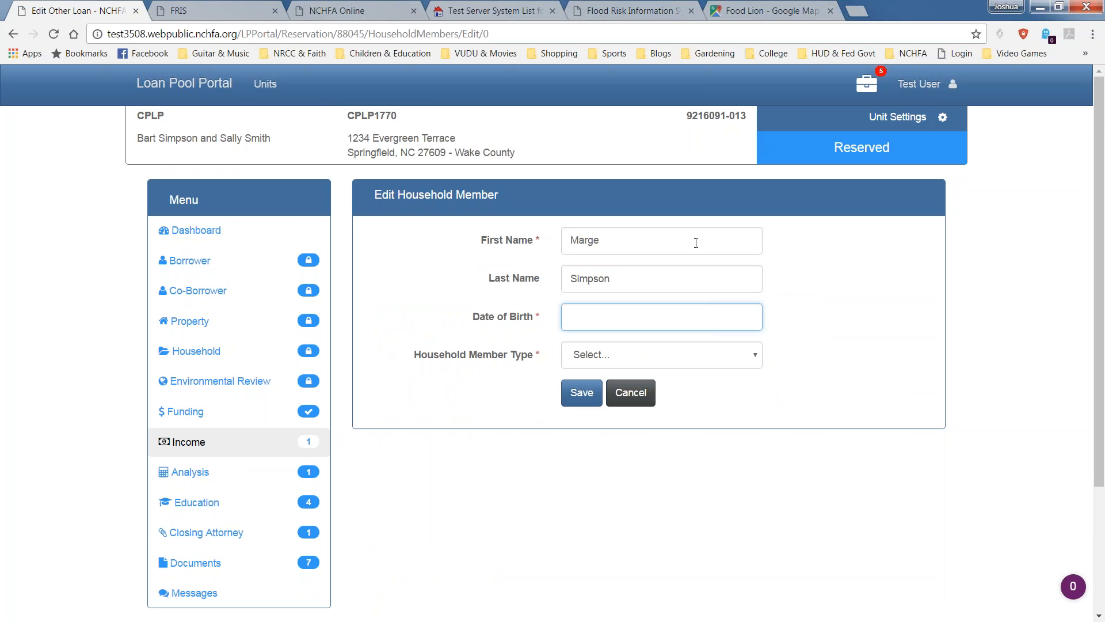
{"action": "type", "text": "1/1/1950"}
{"action": "left_click", "coordinate": [647, 356]}
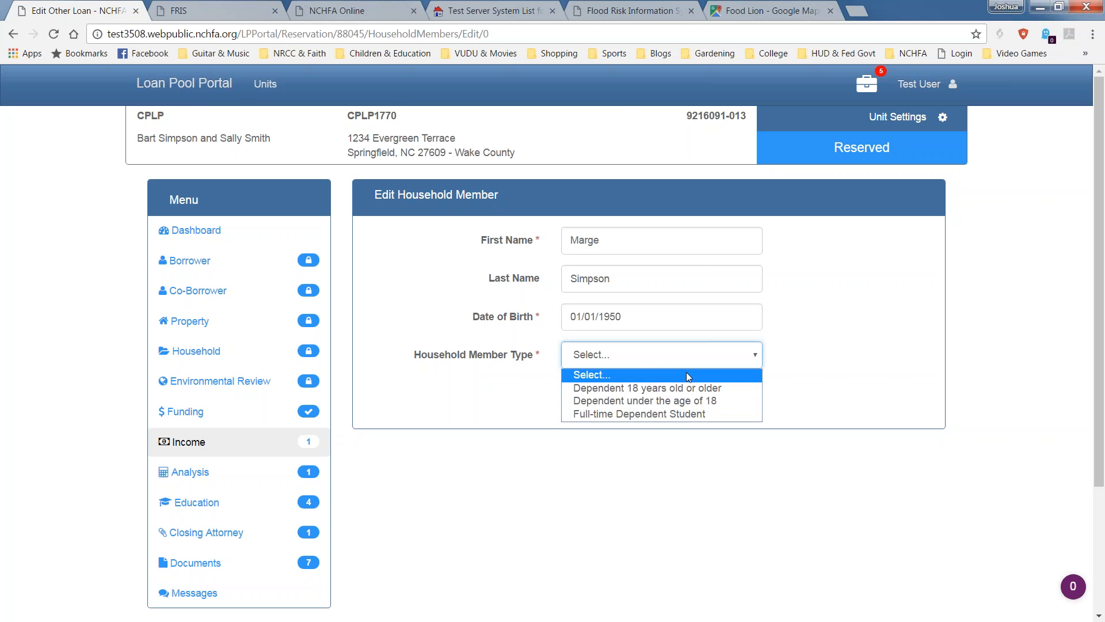
{"action": "left_click", "coordinate": [673, 388]}
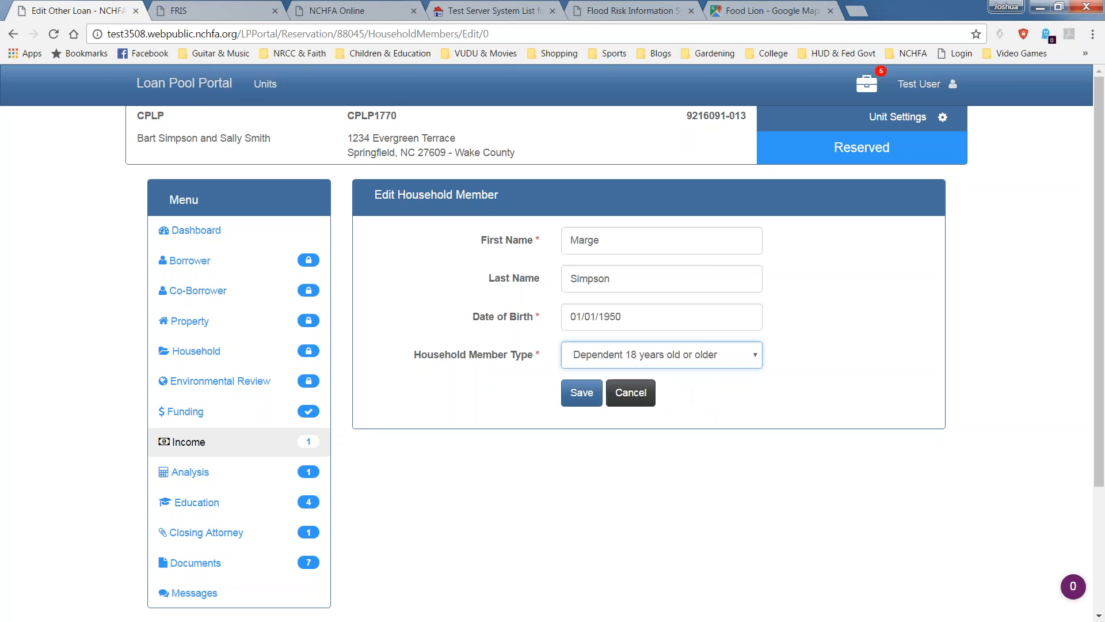
{"action": "left_click", "coordinate": [582, 392]}
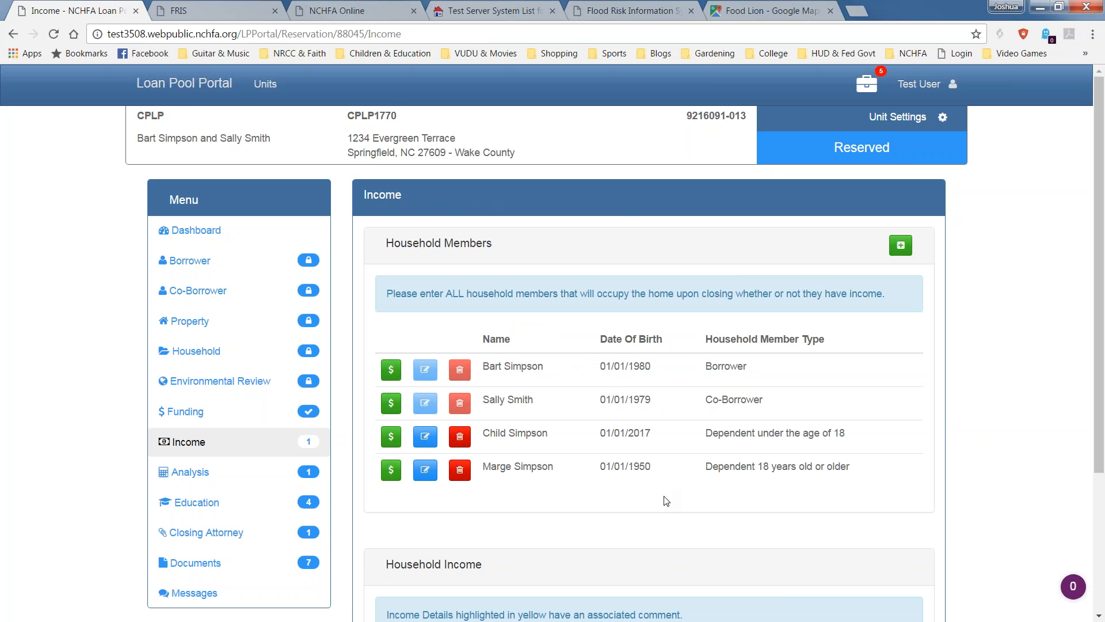
{"action": "scroll", "coordinate": [656, 496], "scroll_direction": "down", "scroll_amount": 3}
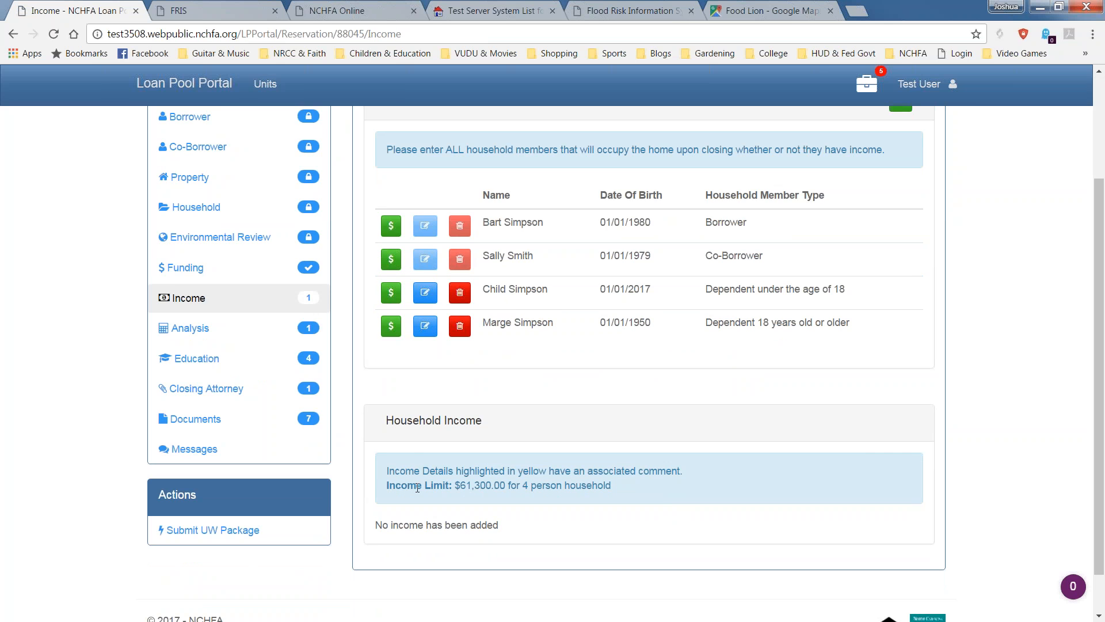
{"action": "left_click_drag", "start_coordinate": [455, 490], "coordinate": [647, 494]}
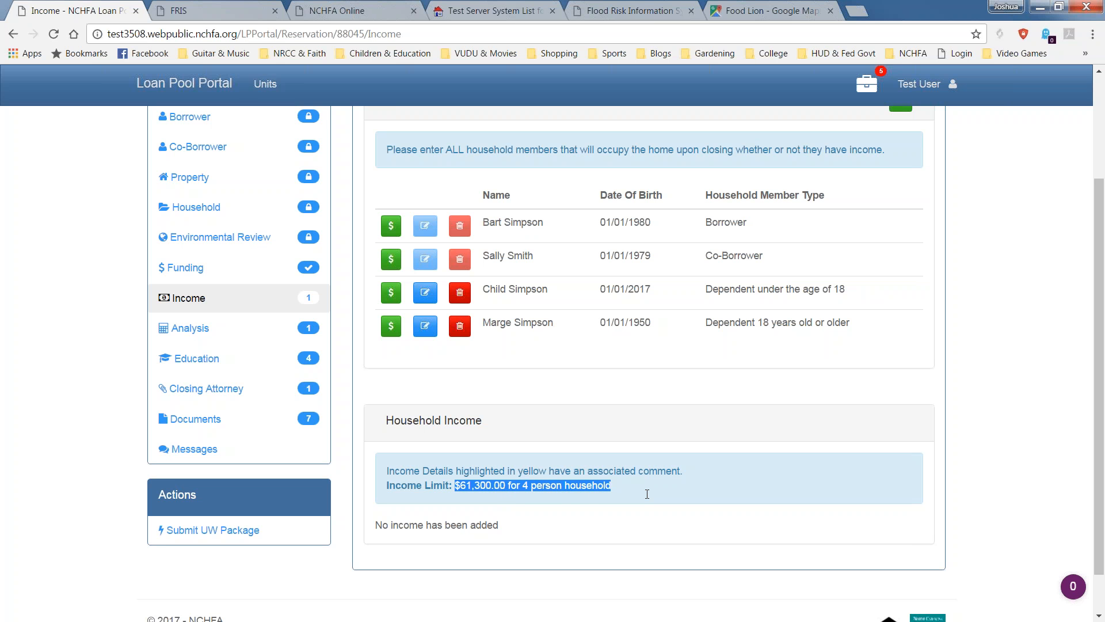
{"action": "left_click", "coordinate": [625, 385]}
{"action": "scroll", "coordinate": [677, 409], "scroll_direction": "up", "scroll_amount": 3}
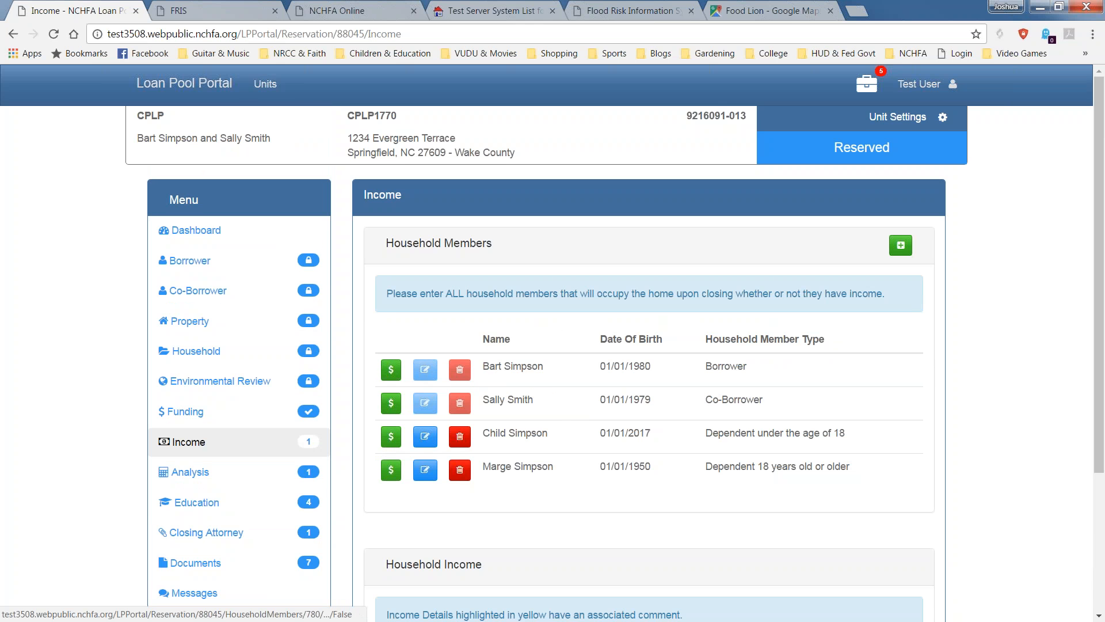
Start a borrower income entry with type Wages/Earned Income and period Year To Date.
{"action": "left_click", "coordinate": [393, 370]}
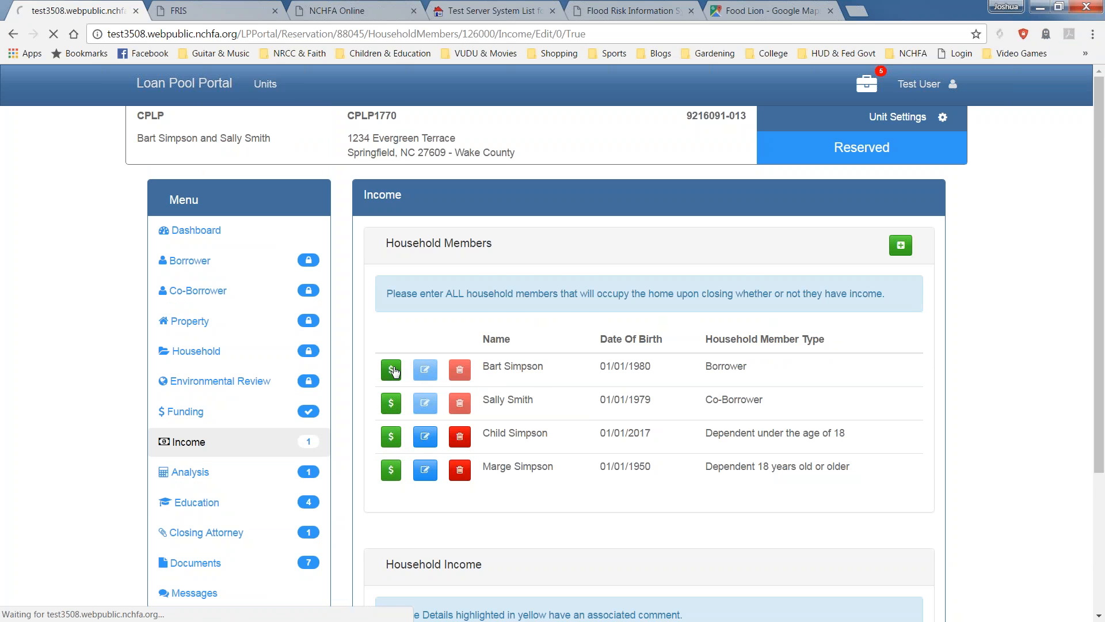
{"action": "left_click", "coordinate": [603, 240]}
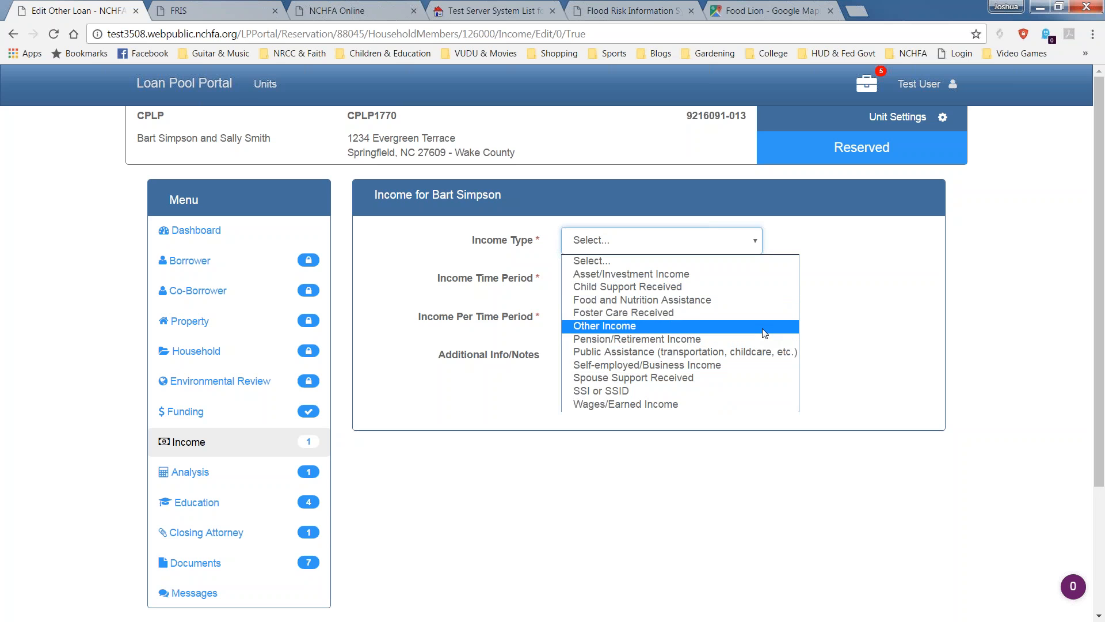
{"action": "left_click", "coordinate": [736, 403]}
{"action": "left_click", "coordinate": [753, 275]}
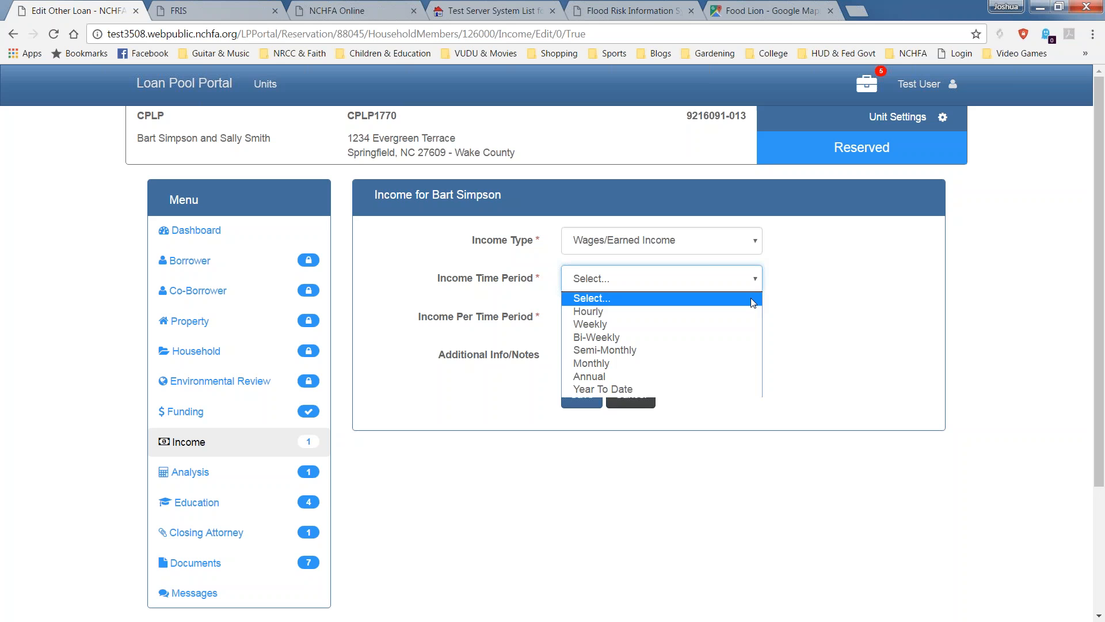
{"action": "left_click", "coordinate": [734, 386]}
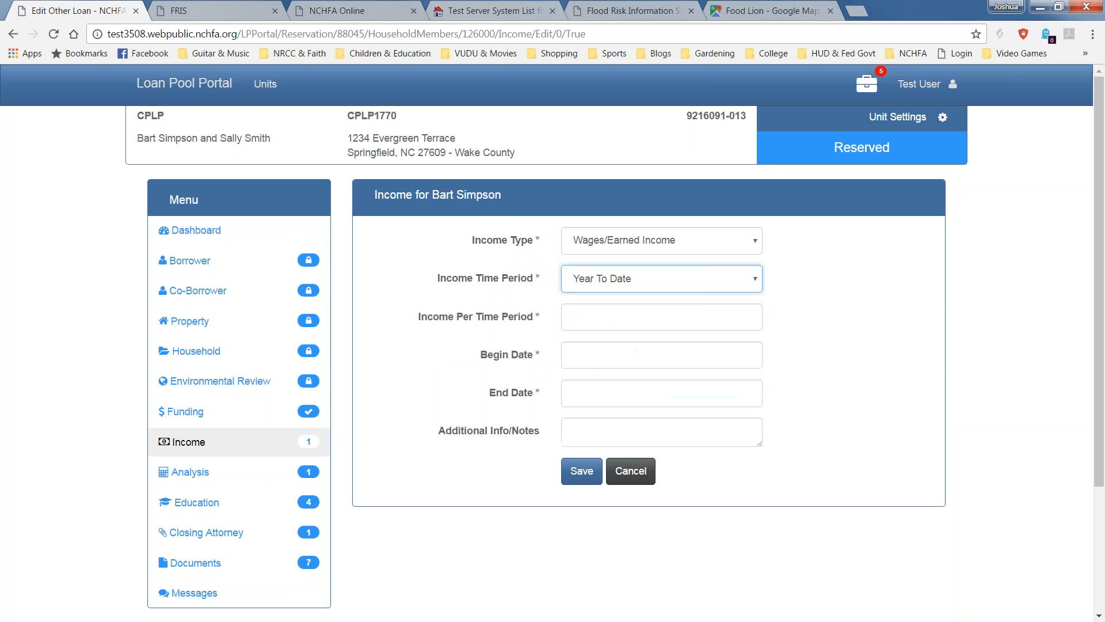
Enter an income amount of 47000 and a begin date of 1/1/2016.
{"action": "left_click", "coordinate": [738, 326]}
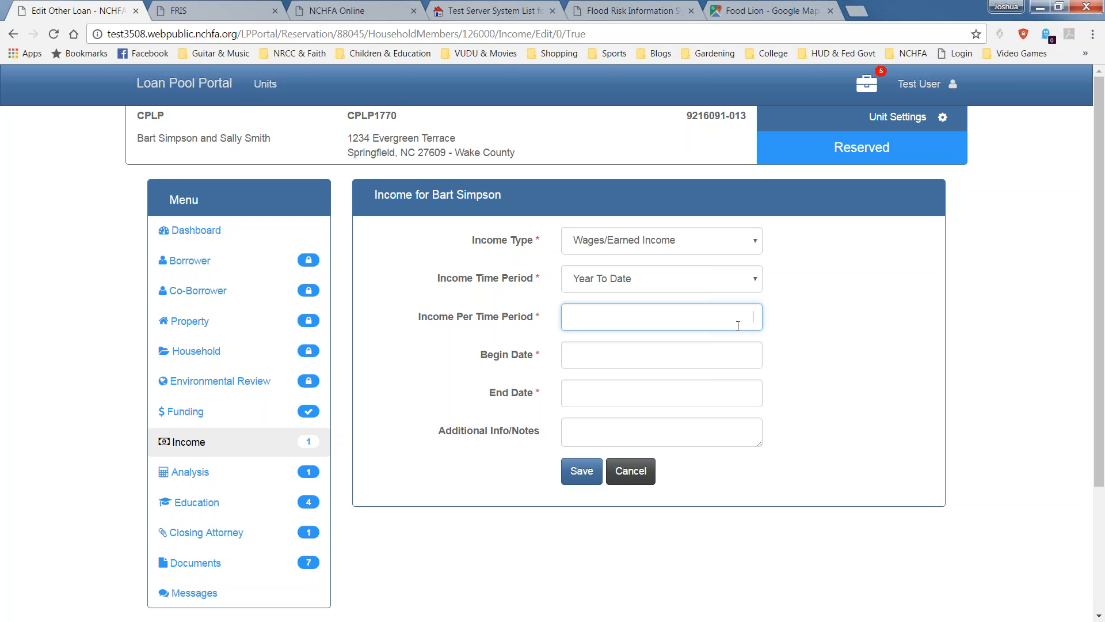
{"action": "type", "text": "47000"}
{"action": "left_click", "coordinate": [734, 350]}
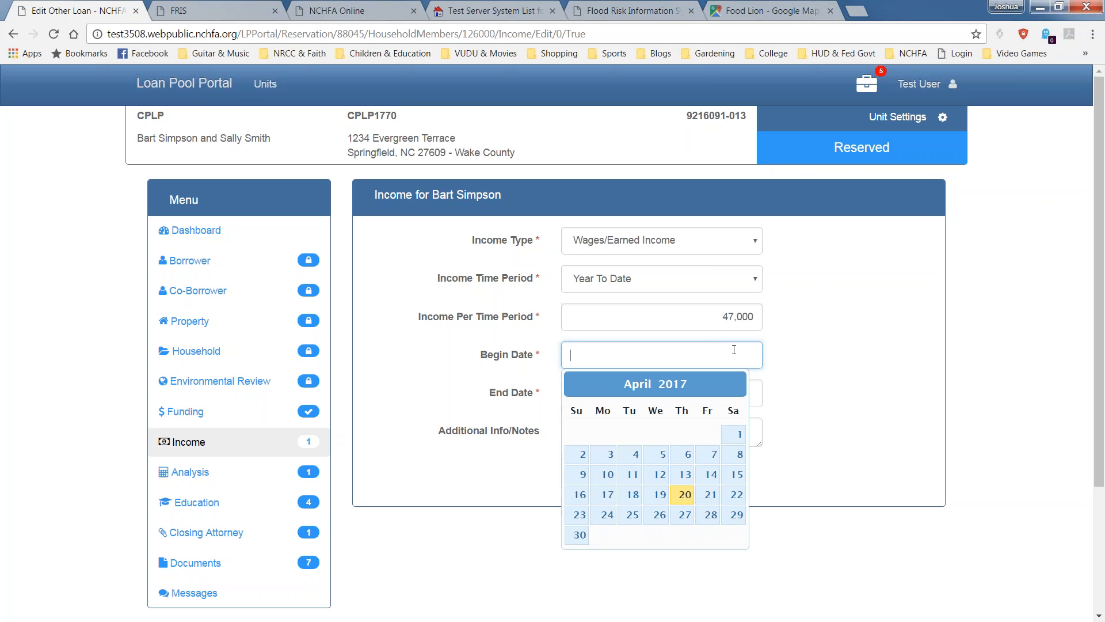
{"action": "type", "text": "1/1/2016"}
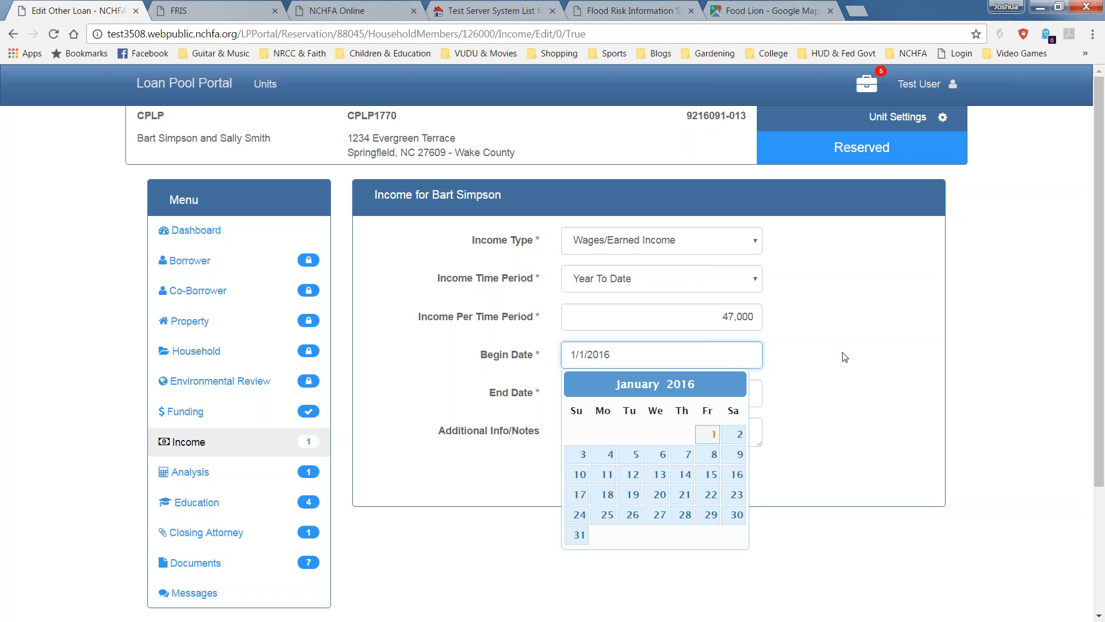
{"action": "left_click", "coordinate": [823, 365]}
Set the end date to 4/15/2017, add the note 'Best Buy', and save the entry.
{"action": "left_click", "coordinate": [730, 388]}
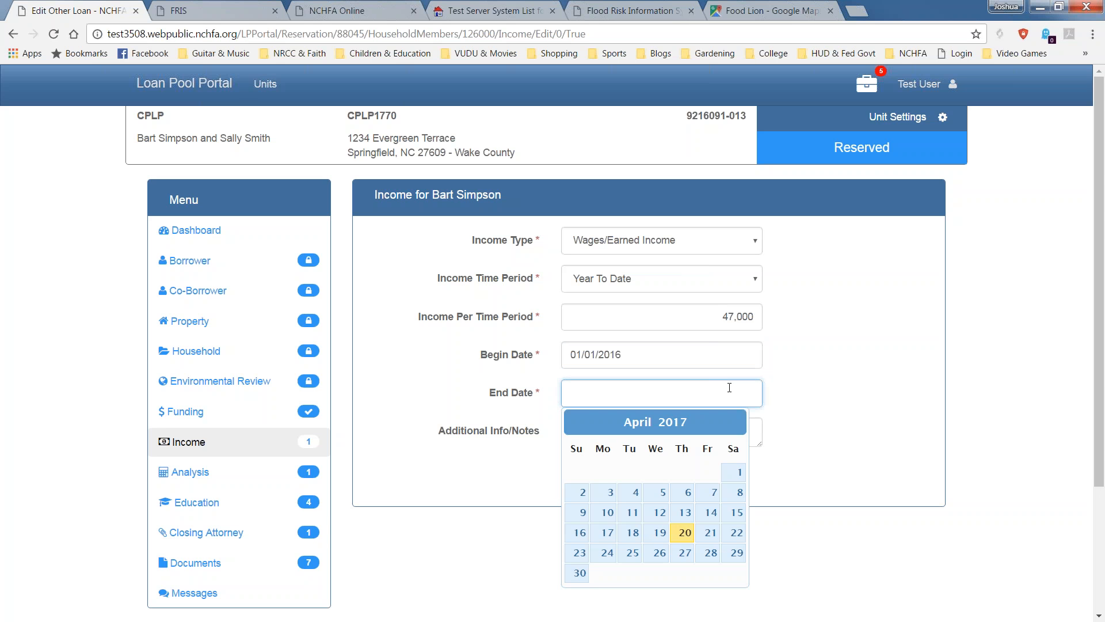
{"action": "type", "text": "4/15/2017"}
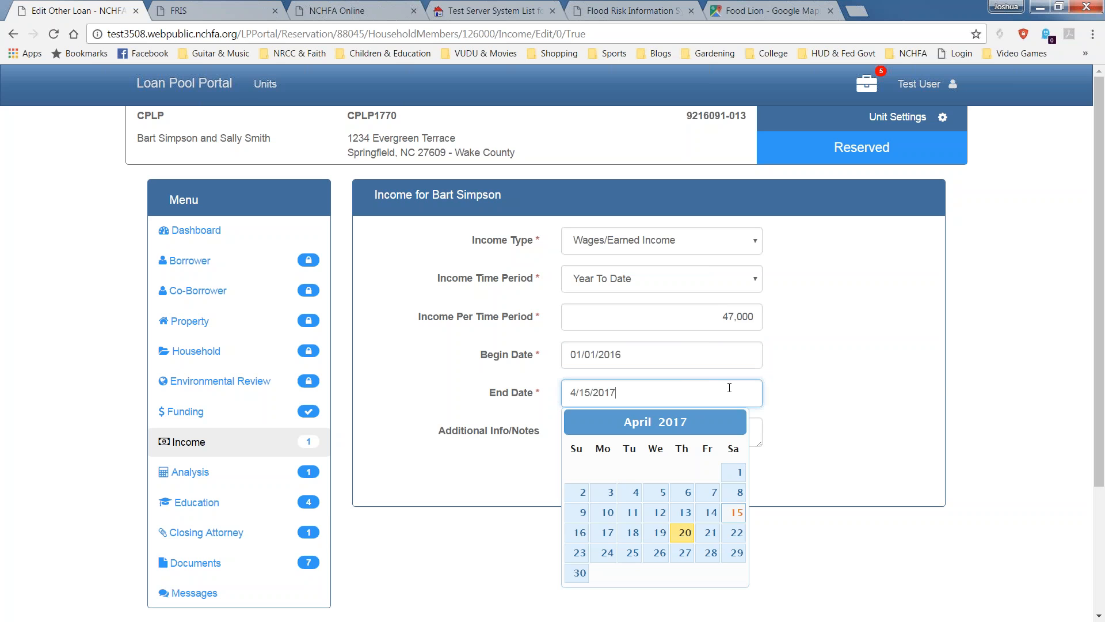
{"action": "left_click", "coordinate": [918, 384]}
{"action": "left_click", "coordinate": [688, 432]}
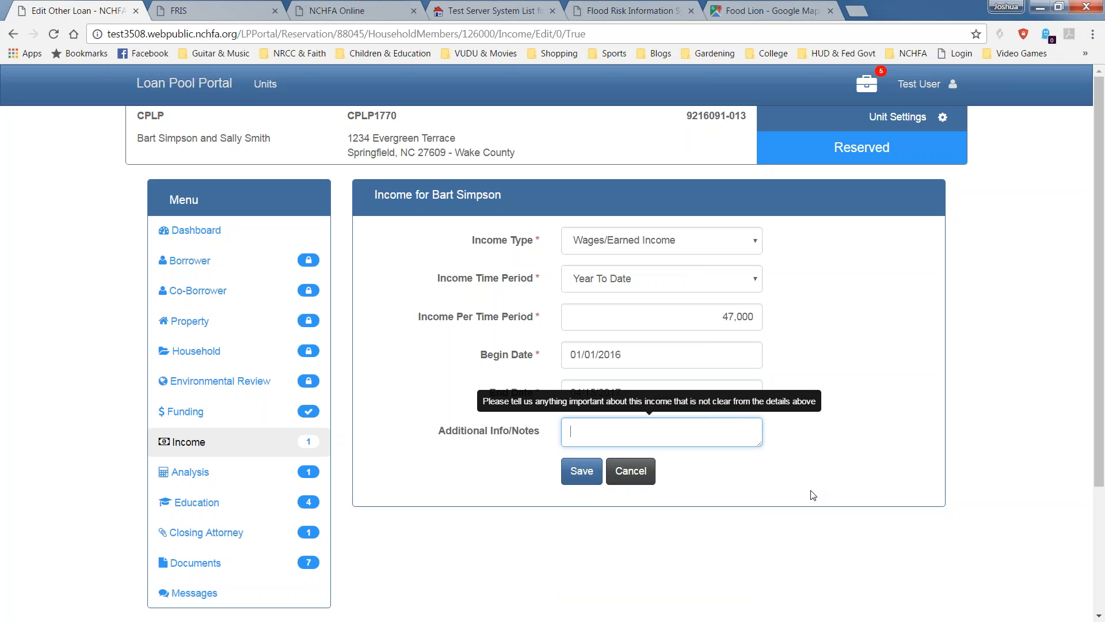
{"action": "type", "text": "Best Buy"}
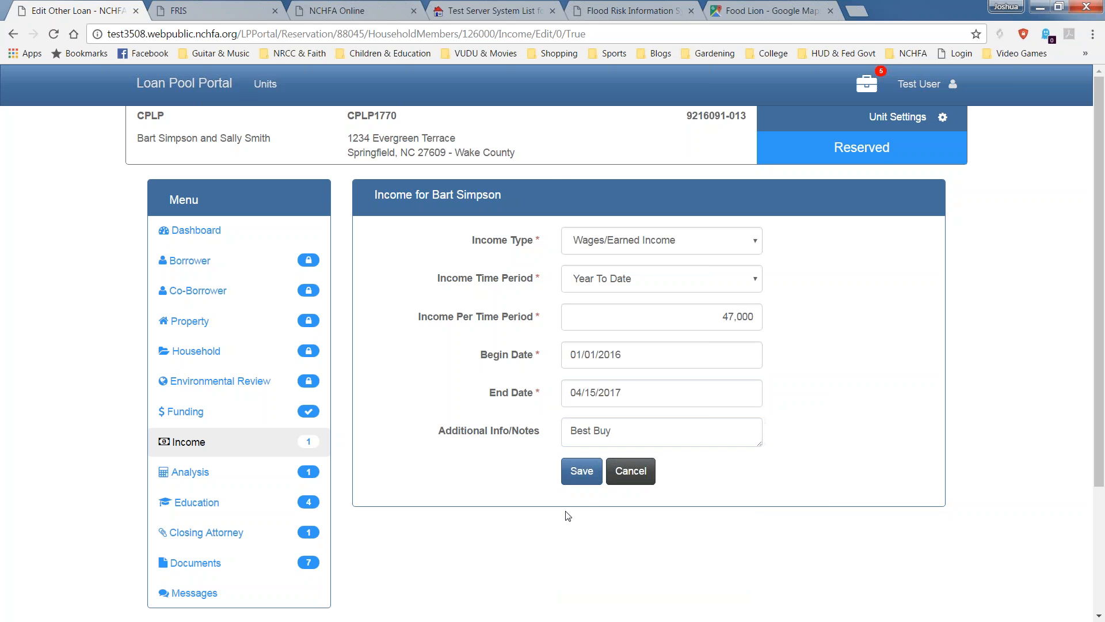
{"action": "left_click", "coordinate": [583, 471]}
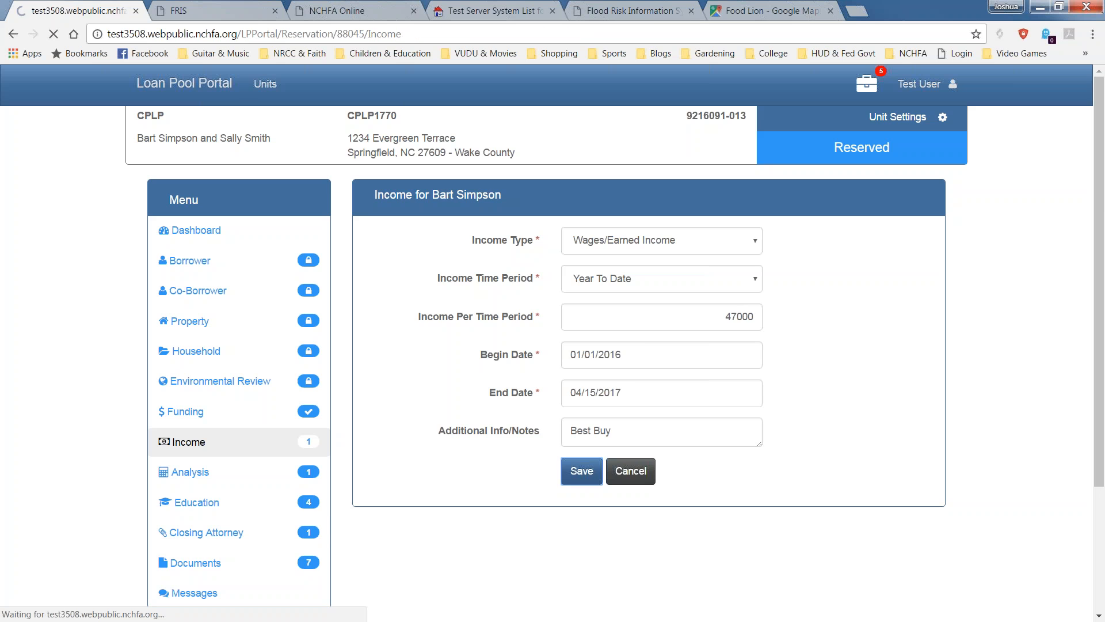
Review the Household Income table's $35,941.18 annual household and qualifying income figures.
{"action": "scroll", "coordinate": [649, 362], "scroll_direction": "down", "scroll_amount": 4}
{"action": "scroll", "coordinate": [612, 450], "scroll_direction": "down", "scroll_amount": 2}
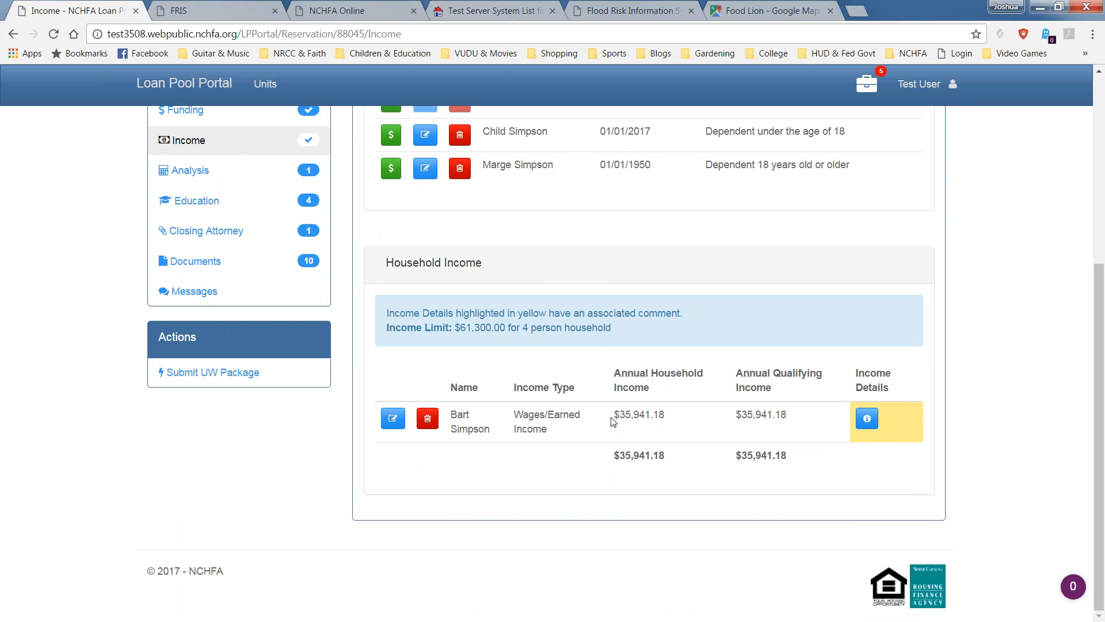
{"action": "left_click_drag", "start_coordinate": [619, 413], "coordinate": [666, 418]}
{"action": "left_click_drag", "start_coordinate": [736, 415], "coordinate": [787, 416]}
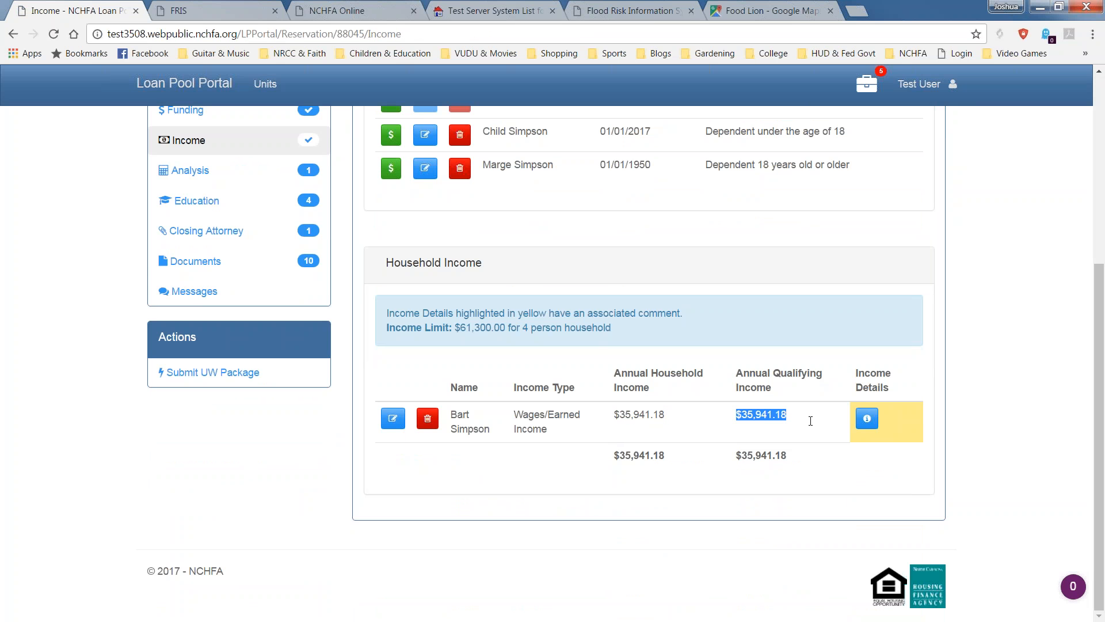
{"action": "left_click_drag", "start_coordinate": [614, 415], "coordinate": [671, 420]}
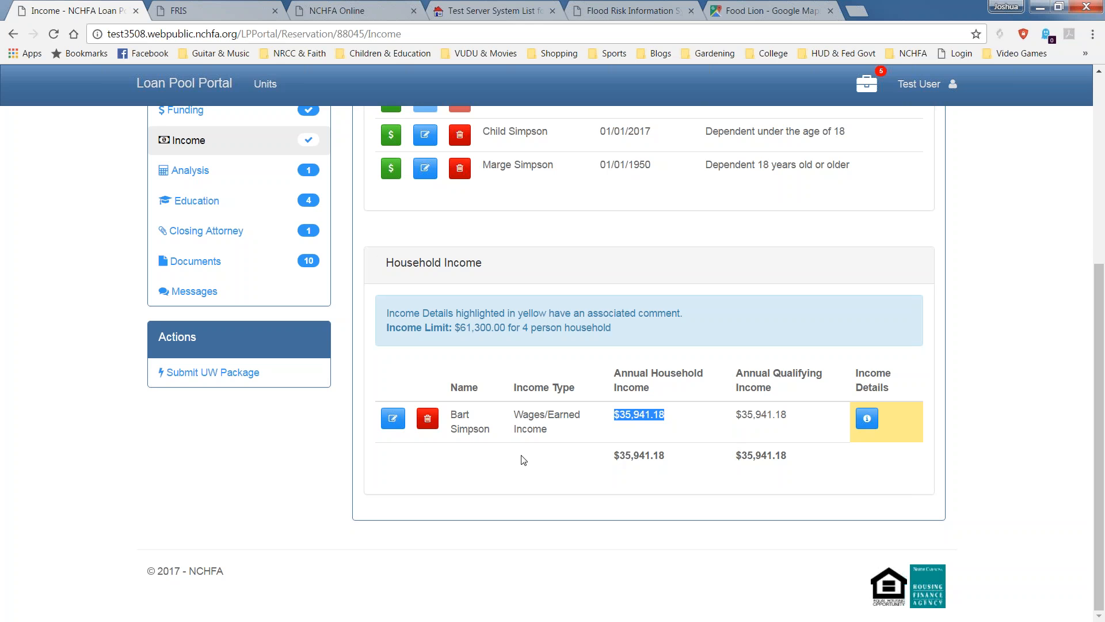
{"action": "scroll", "coordinate": [412, 510], "scroll_direction": "up", "scroll_amount": 3}
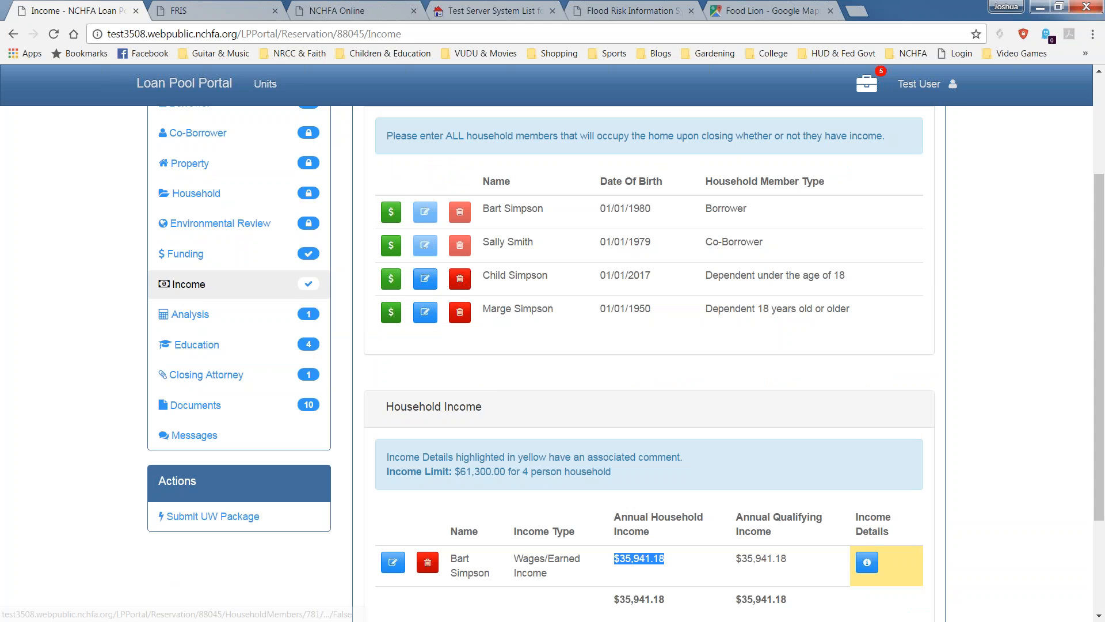
Save the older dependent's SSI or SSID income of 400 Monthly with the note 'SSI'.
{"action": "left_click", "coordinate": [391, 311]}
{"action": "left_click", "coordinate": [663, 237]}
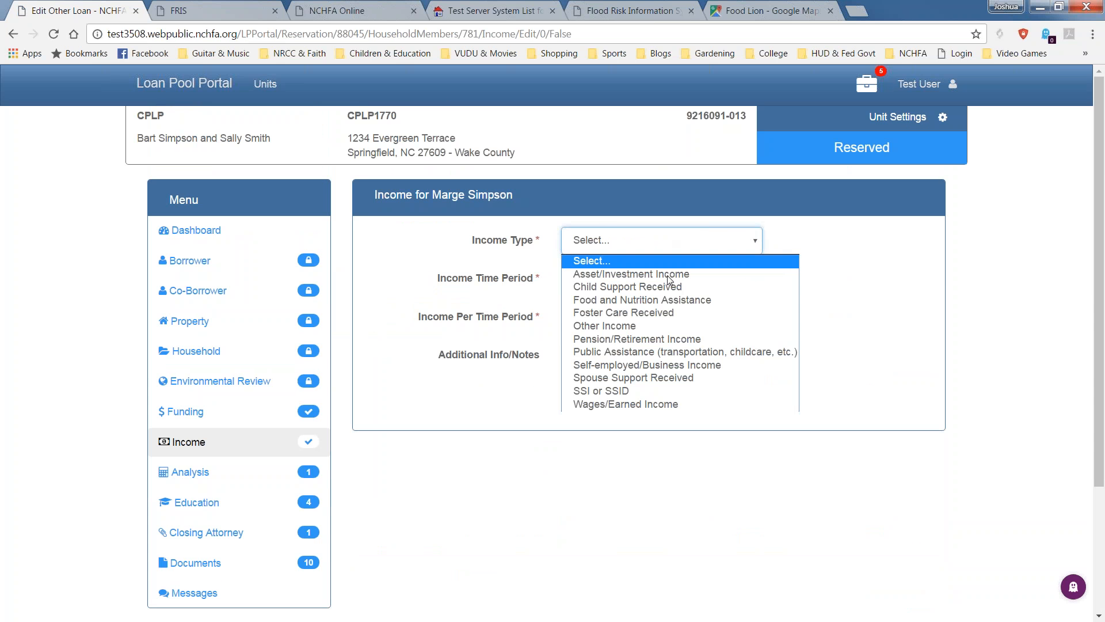
{"action": "left_click", "coordinate": [651, 391]}
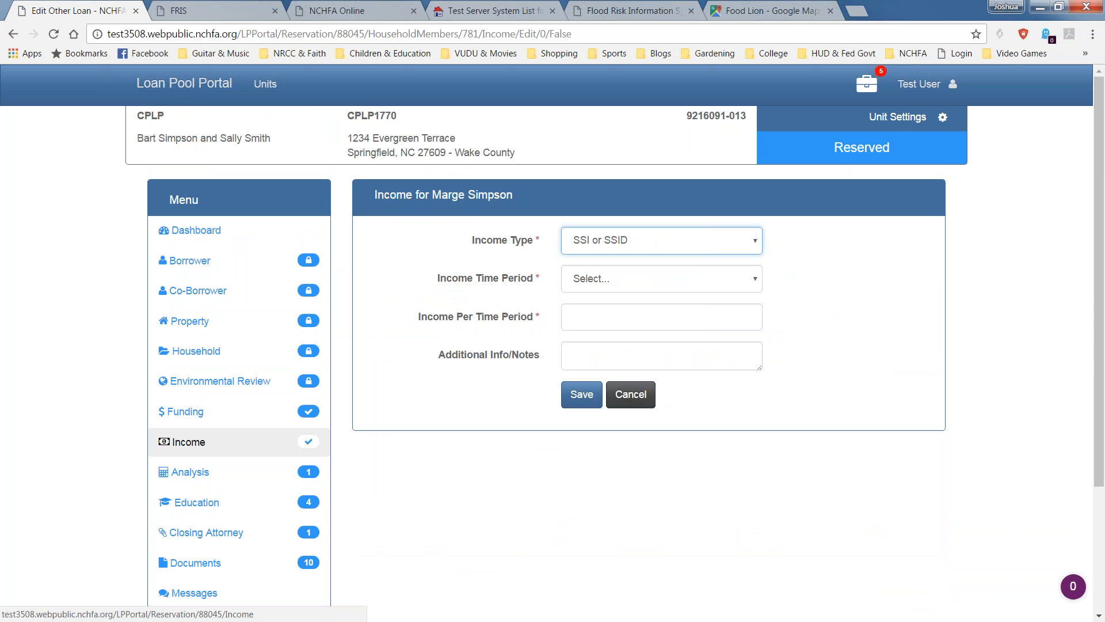
{"action": "left_click", "coordinate": [678, 279]}
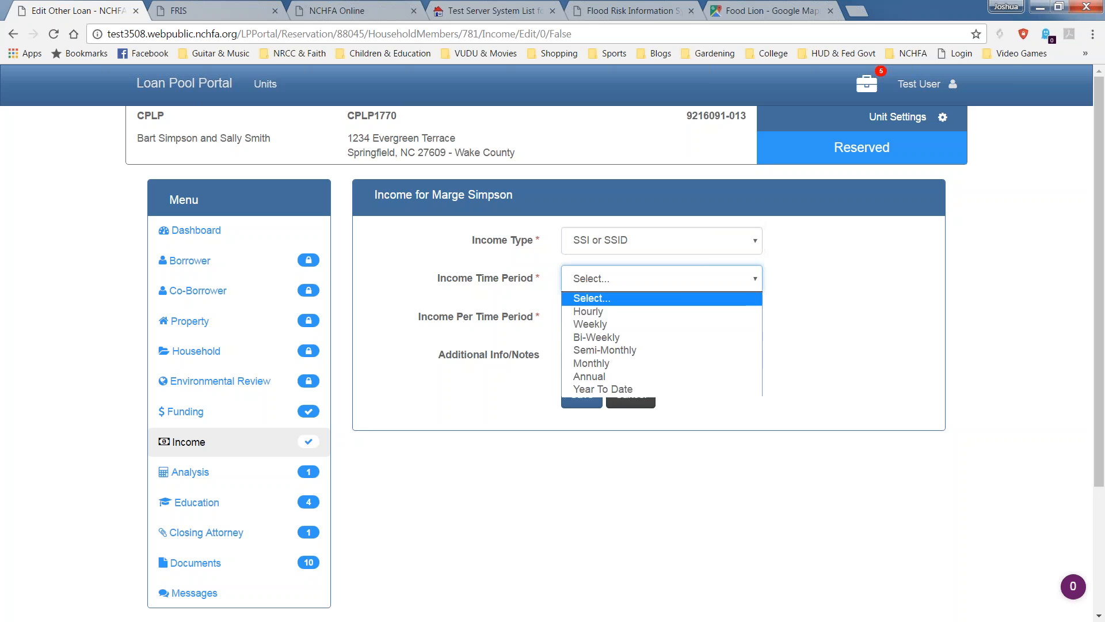
{"action": "left_click", "coordinate": [709, 364]}
{"action": "left_click", "coordinate": [753, 317]}
{"action": "type", "text": "400"}
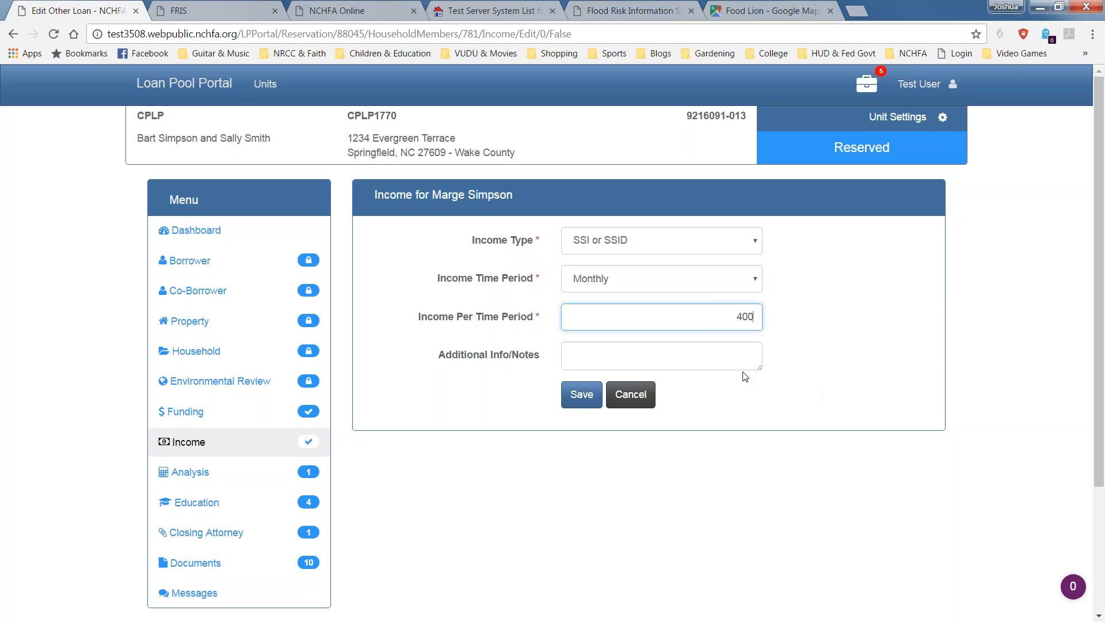
{"action": "left_click", "coordinate": [709, 363]}
{"action": "type", "text": "SSI"}
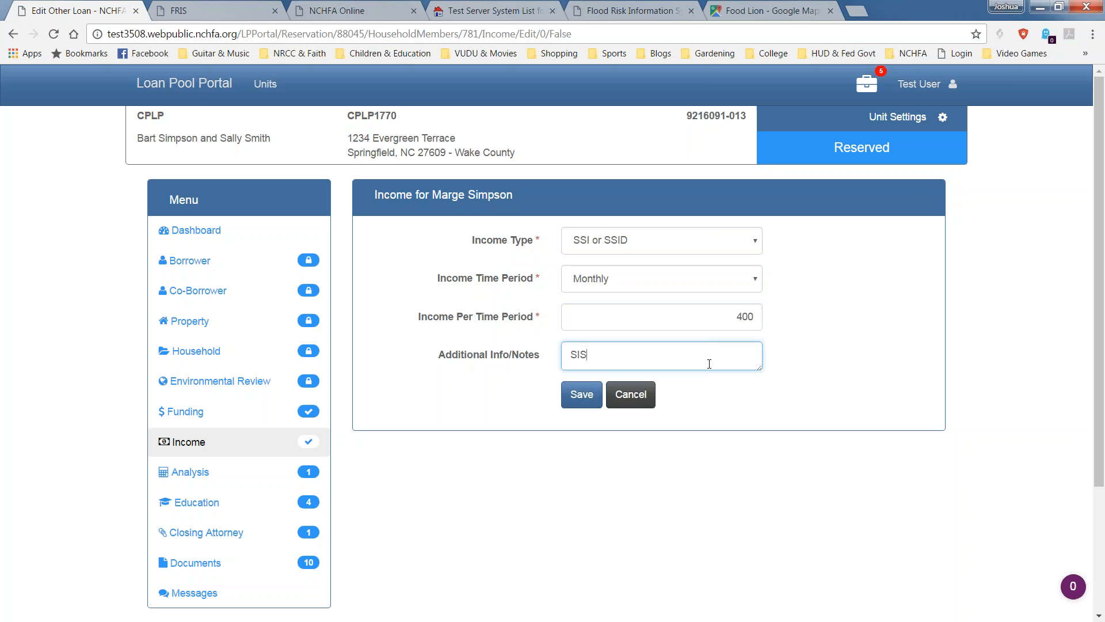
{"action": "left_click", "coordinate": [581, 394]}
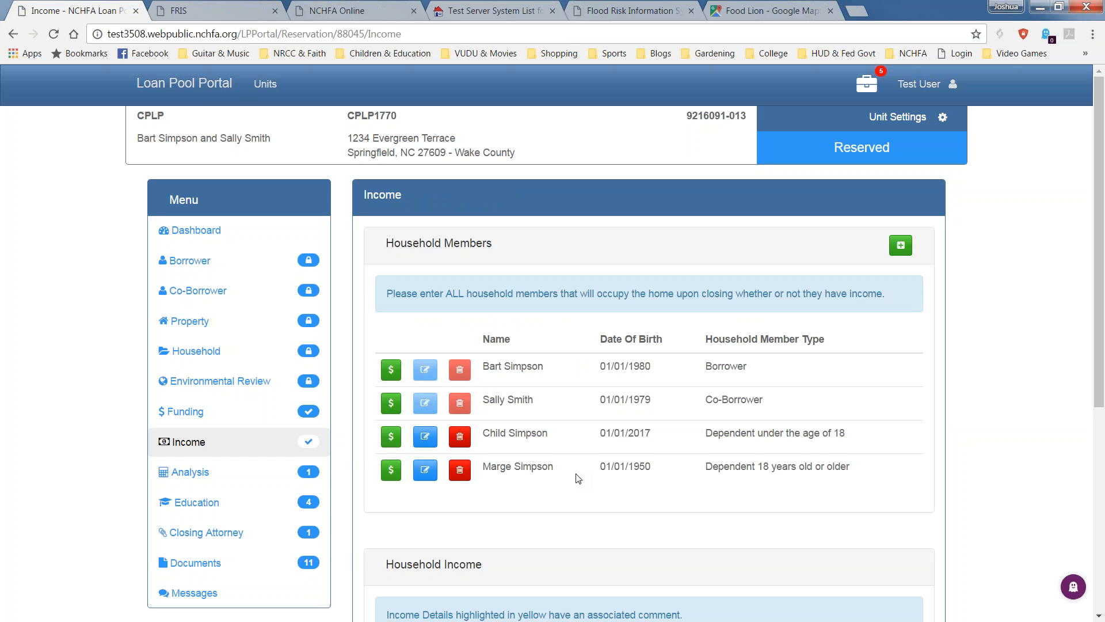
{"action": "scroll", "coordinate": [577, 478], "scroll_direction": "down", "scroll_amount": 4}
{"action": "scroll", "coordinate": [601, 470], "scroll_direction": "down", "scroll_amount": 1}
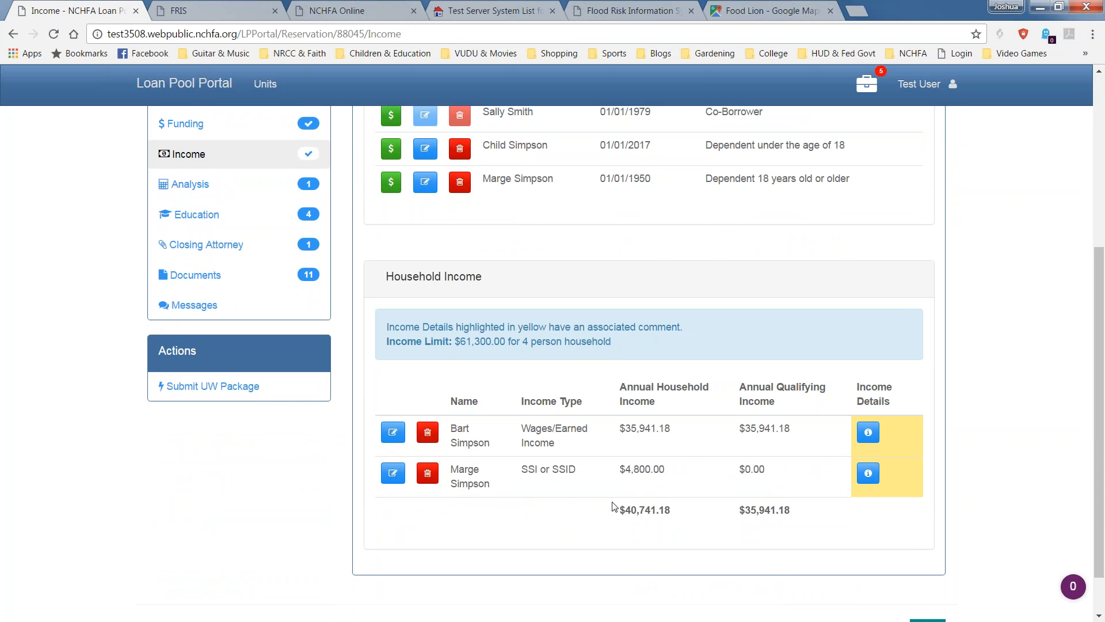
{"action": "scroll", "coordinate": [609, 526], "scroll_direction": "down", "scroll_amount": 1}
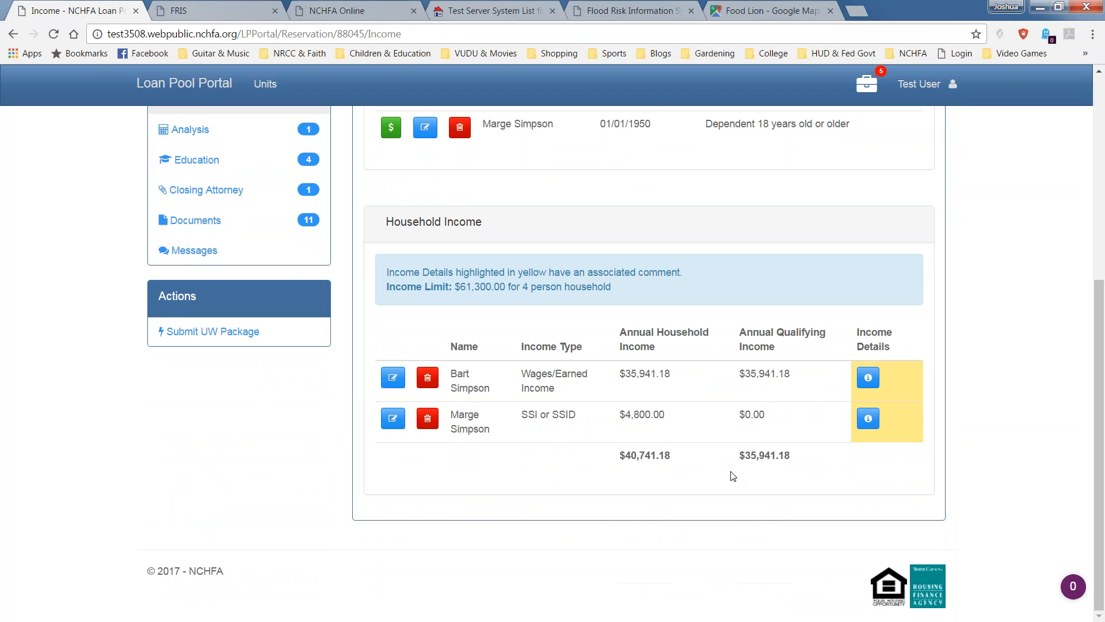
{"action": "left_click_drag", "start_coordinate": [674, 456], "coordinate": [614, 458]}
{"action": "triple_click", "coordinate": [655, 332]}
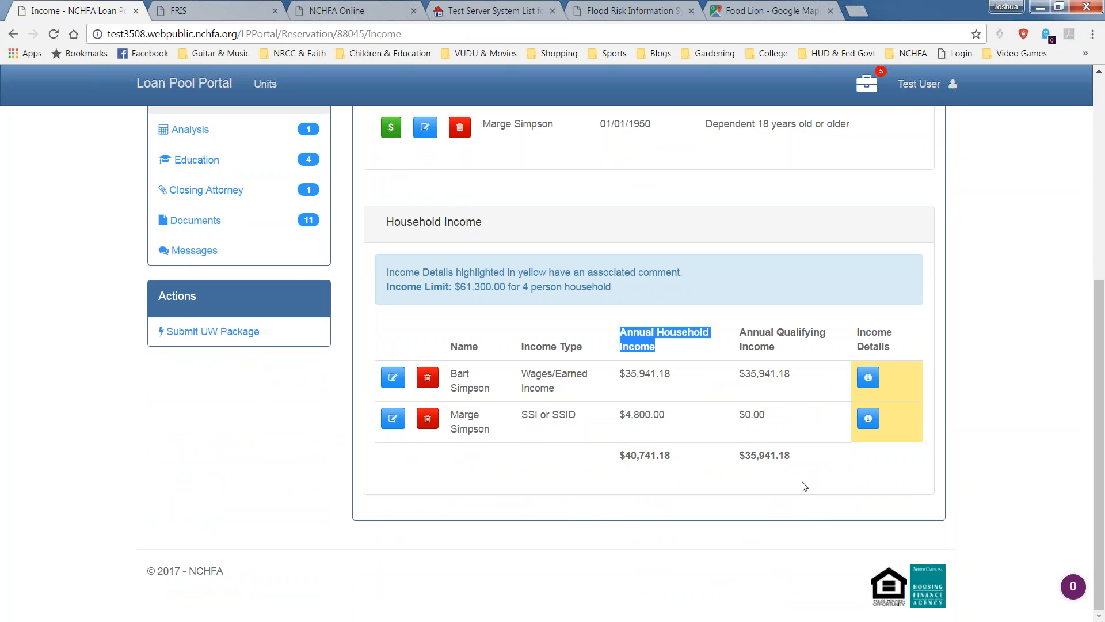
{"action": "left_click_drag", "start_coordinate": [791, 457], "coordinate": [736, 460]}
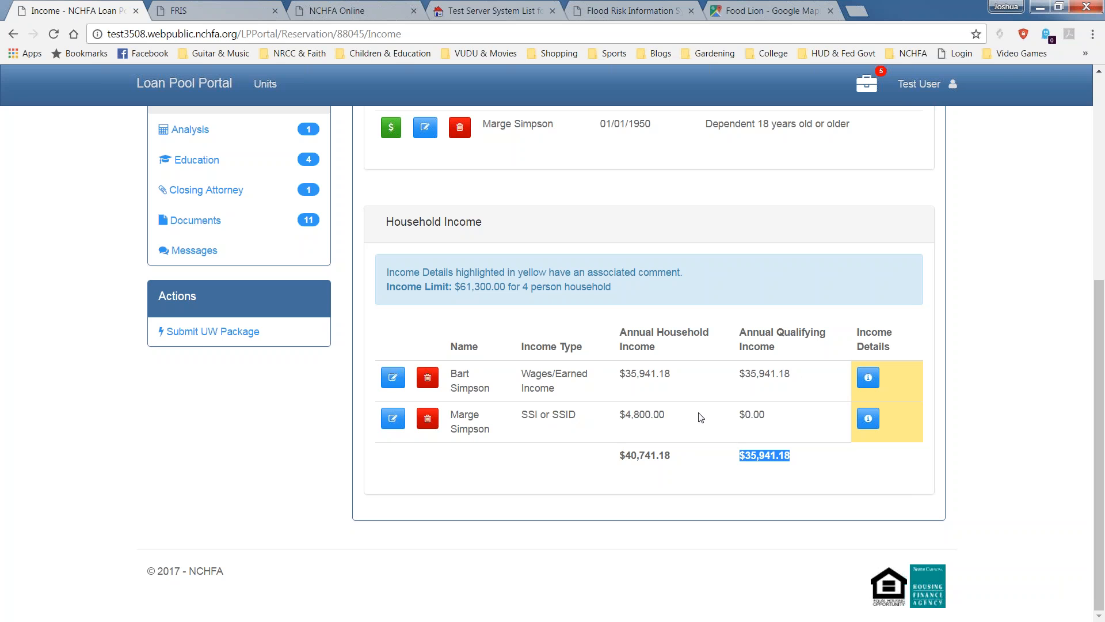
{"action": "left_click_drag", "start_coordinate": [455, 287], "coordinate": [507, 288]}
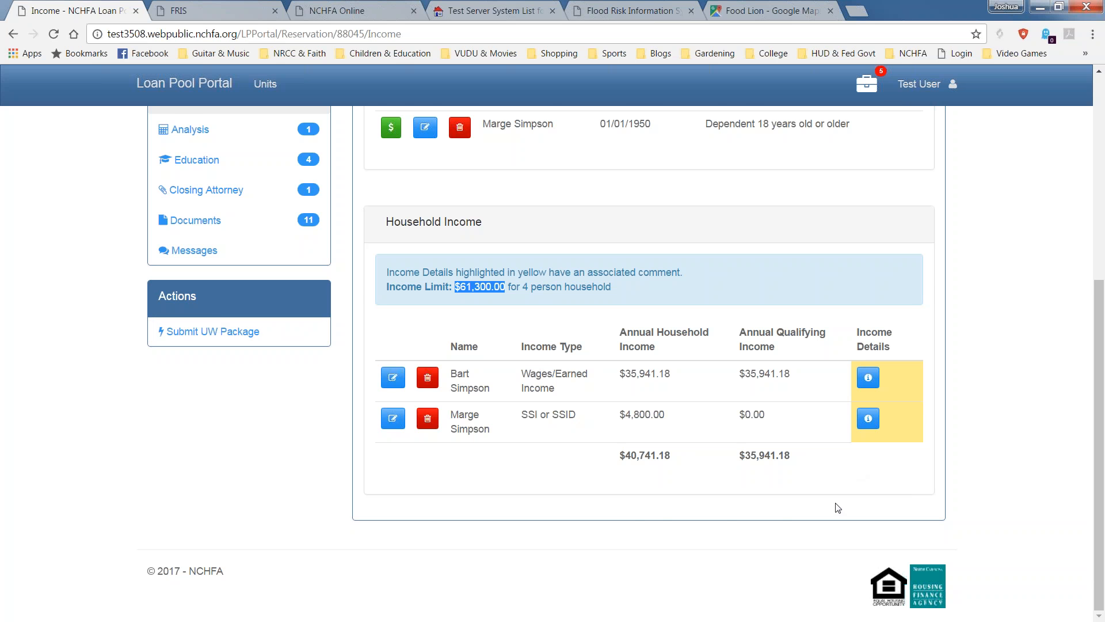
{"action": "scroll", "coordinate": [837, 508], "scroll_direction": "up", "scroll_amount": 1}
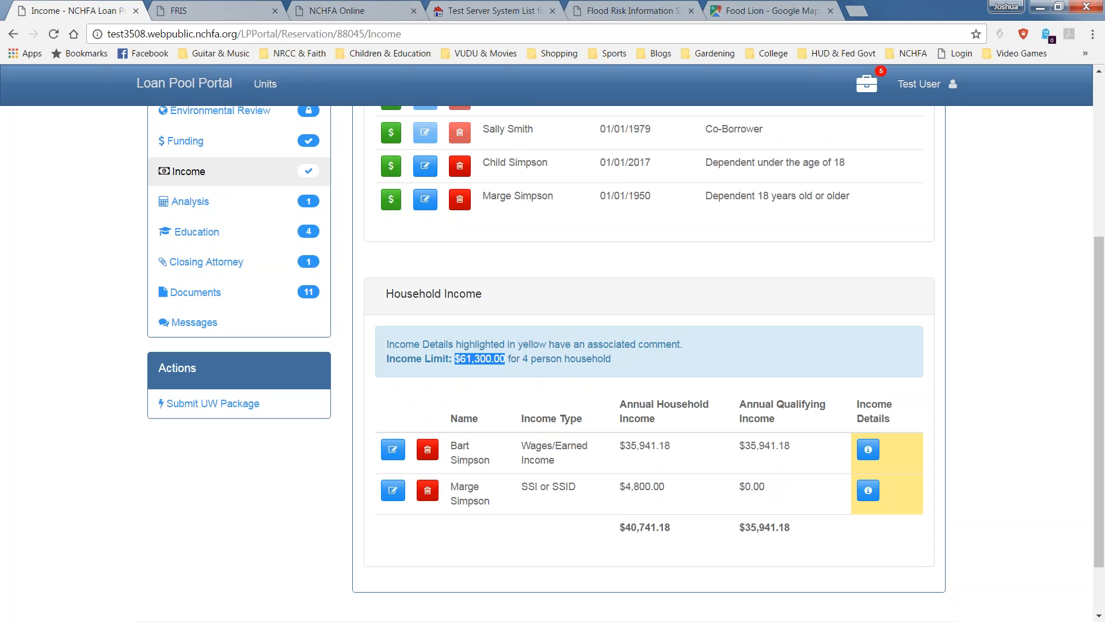
{"action": "scroll", "coordinate": [560, 413], "scroll_direction": "up", "scroll_amount": 2}
{"action": "scroll", "coordinate": [345, 386], "scroll_direction": "up", "scroll_amount": 2}
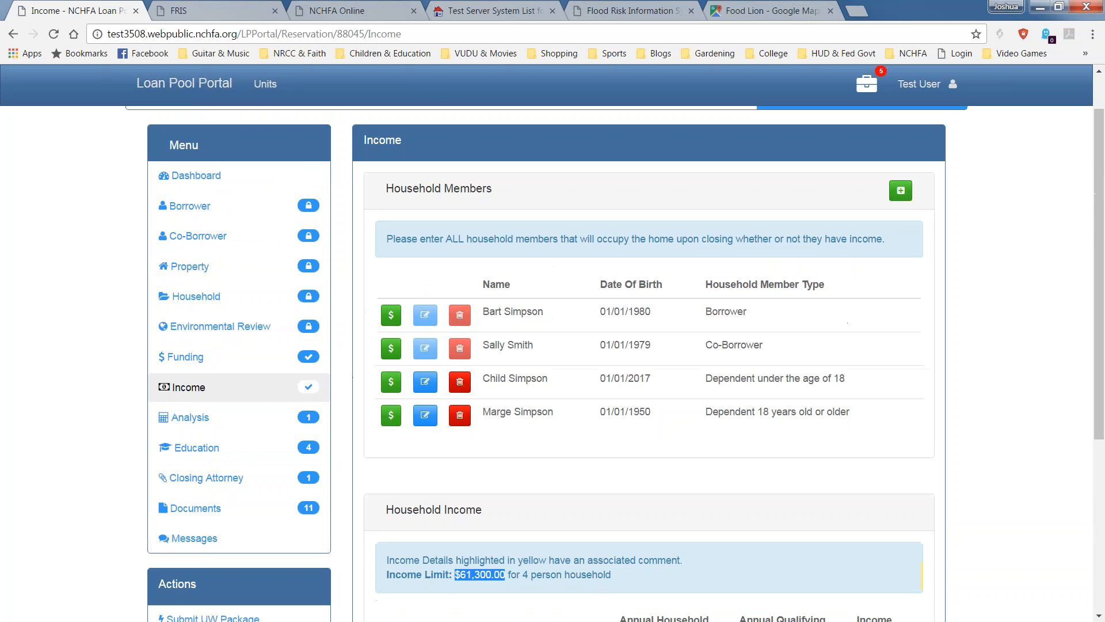
Go to the reservation's Analysis section and scroll through the Underwriting Ratios, both at 24.71%.
{"action": "left_click", "coordinate": [186, 425]}
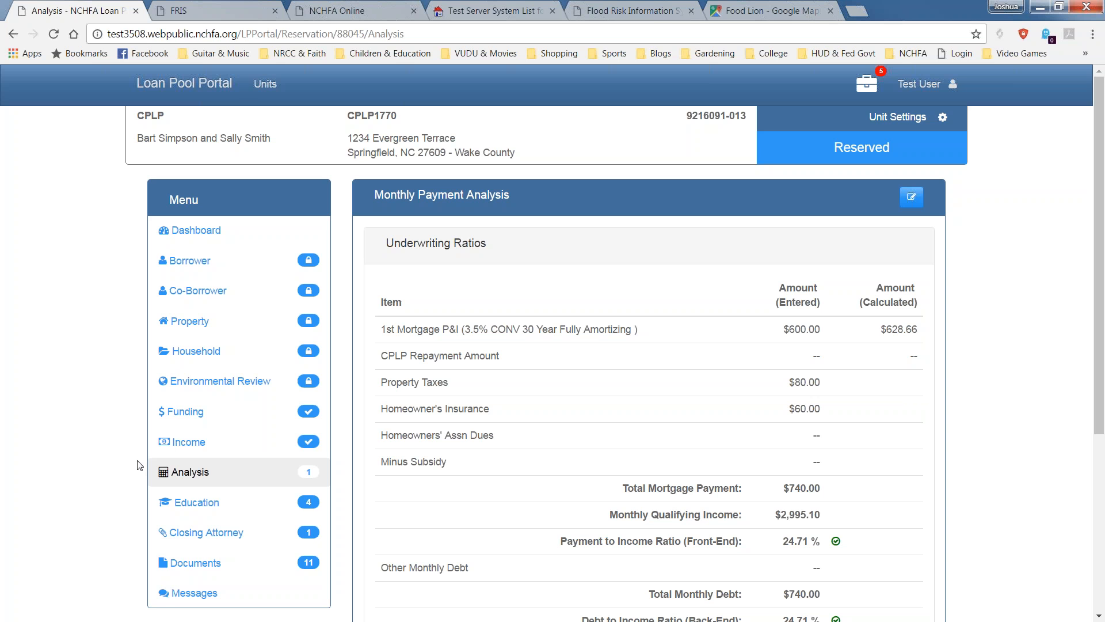
{"action": "left_click_drag", "start_coordinate": [1099, 410], "coordinate": [1089, 446]}
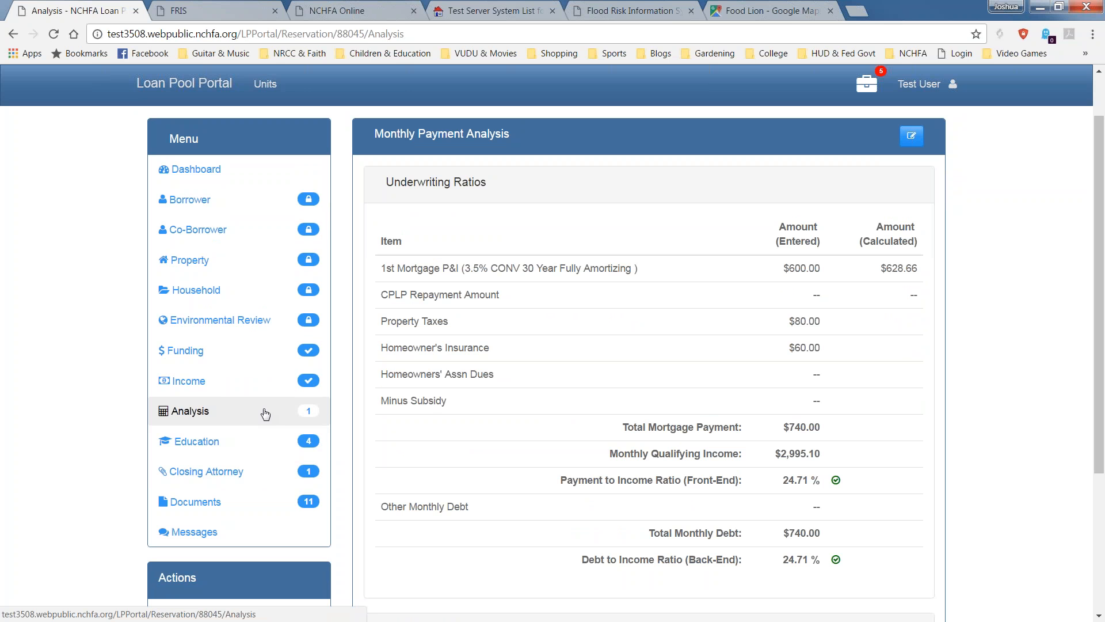
{"action": "mouse_move", "coordinate": [310, 415]}
{"action": "scroll", "coordinate": [937, 447], "scroll_direction": "down", "scroll_amount": 4}
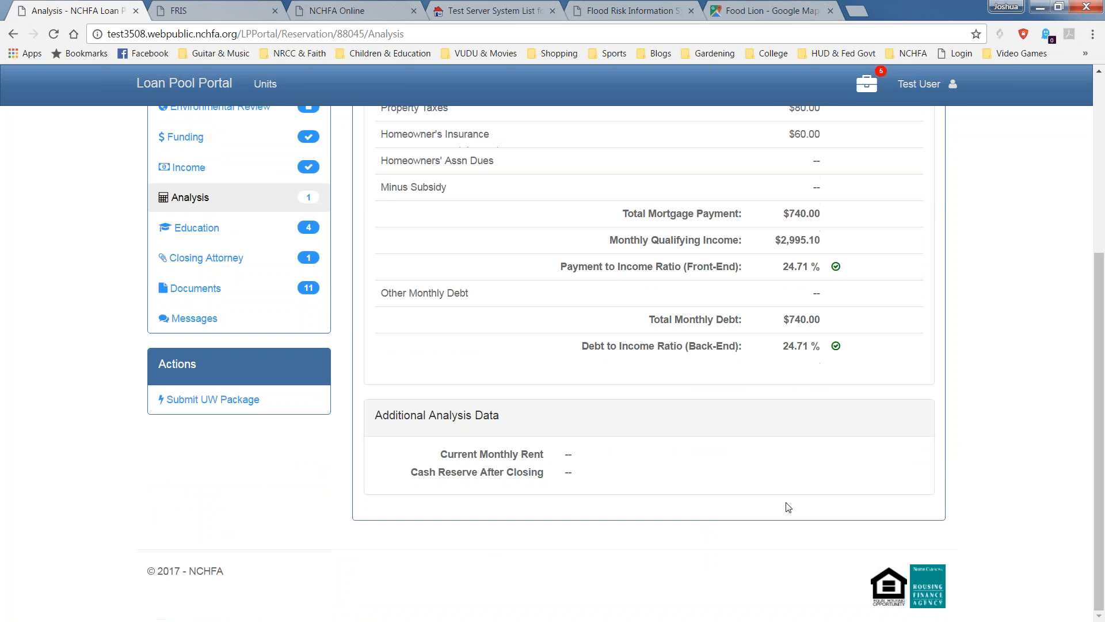
{"action": "scroll", "coordinate": [786, 506], "scroll_direction": "up", "scroll_amount": 5}
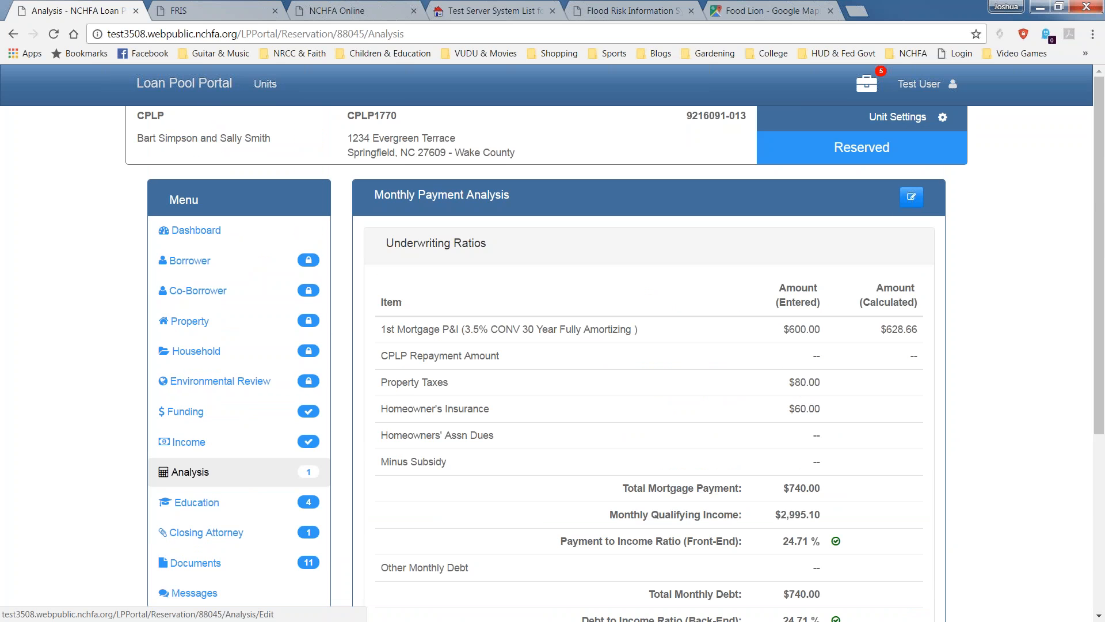
Enter additional analysis data: monthly rent 450, cash reserve 2000, other monthly debt 200.
{"action": "left_click", "coordinate": [911, 197]}
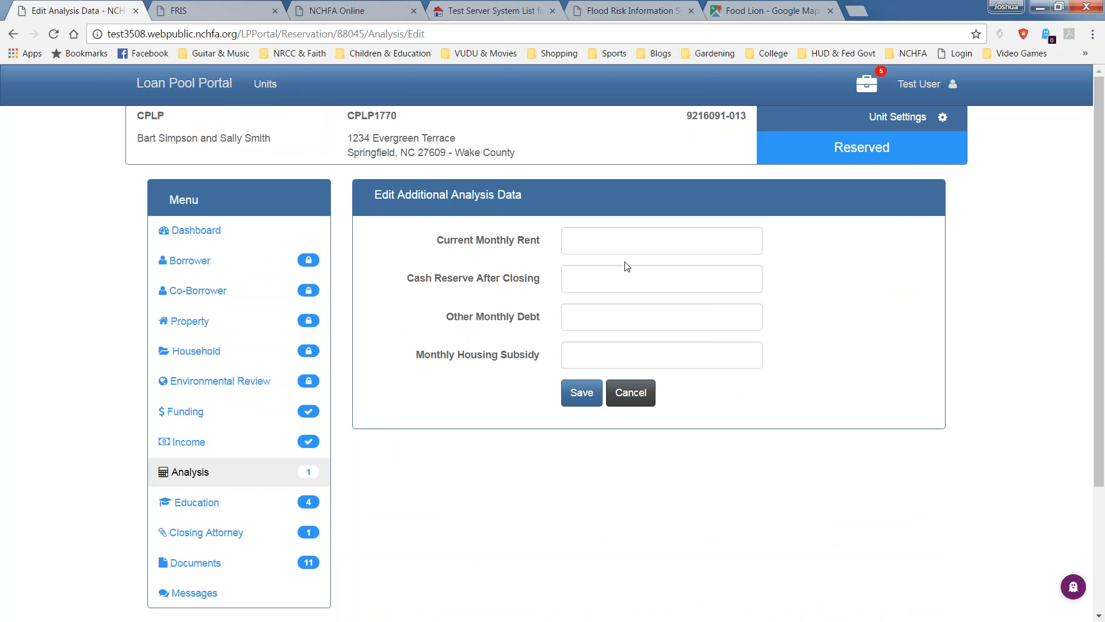
{"action": "left_click", "coordinate": [628, 236]}
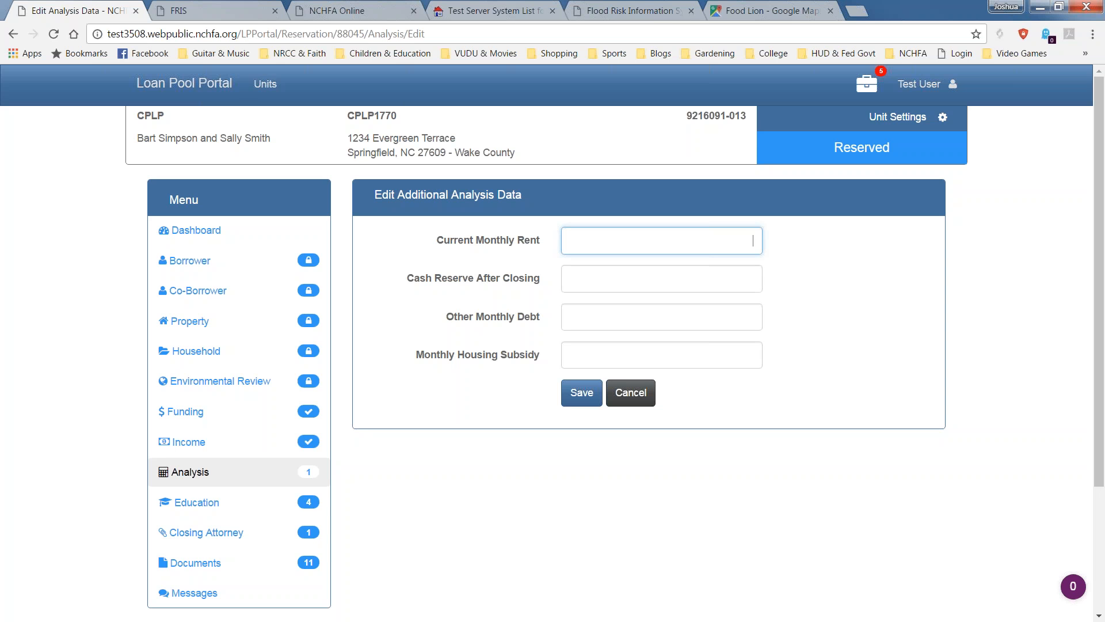
{"action": "type", "text": "4000"}
{"action": "key", "text": "BackSpace"}
{"action": "key", "text": "BackSpace"}
{"action": "key", "text": "BackSpace"}
{"action": "key", "text": "BackSpace"}
{"action": "type", "text": "450"}
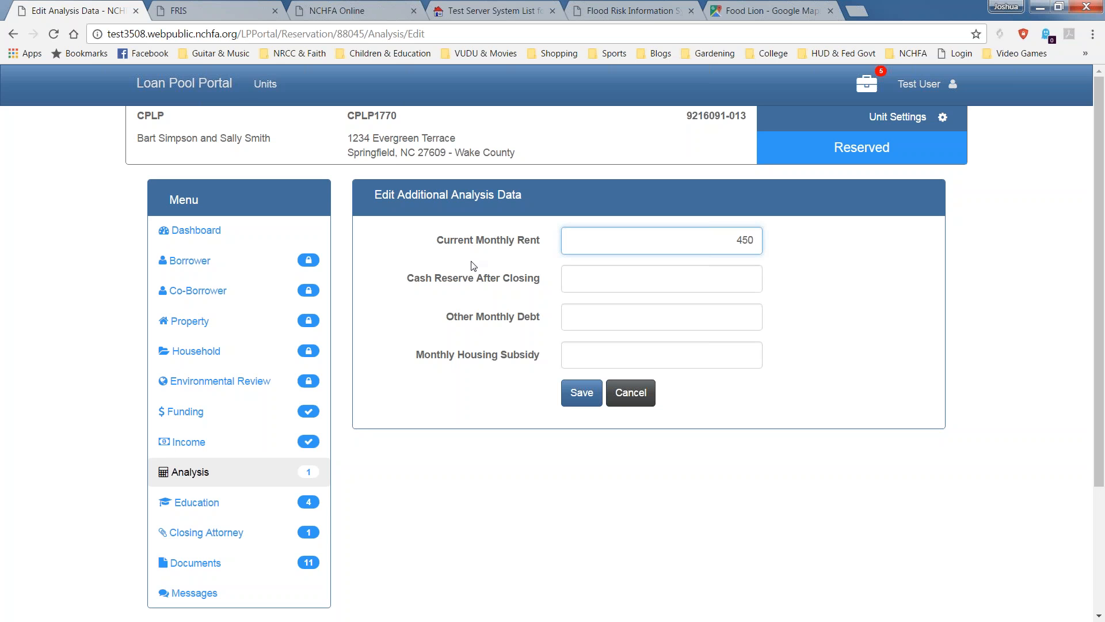
{"action": "left_click", "coordinate": [646, 274]}
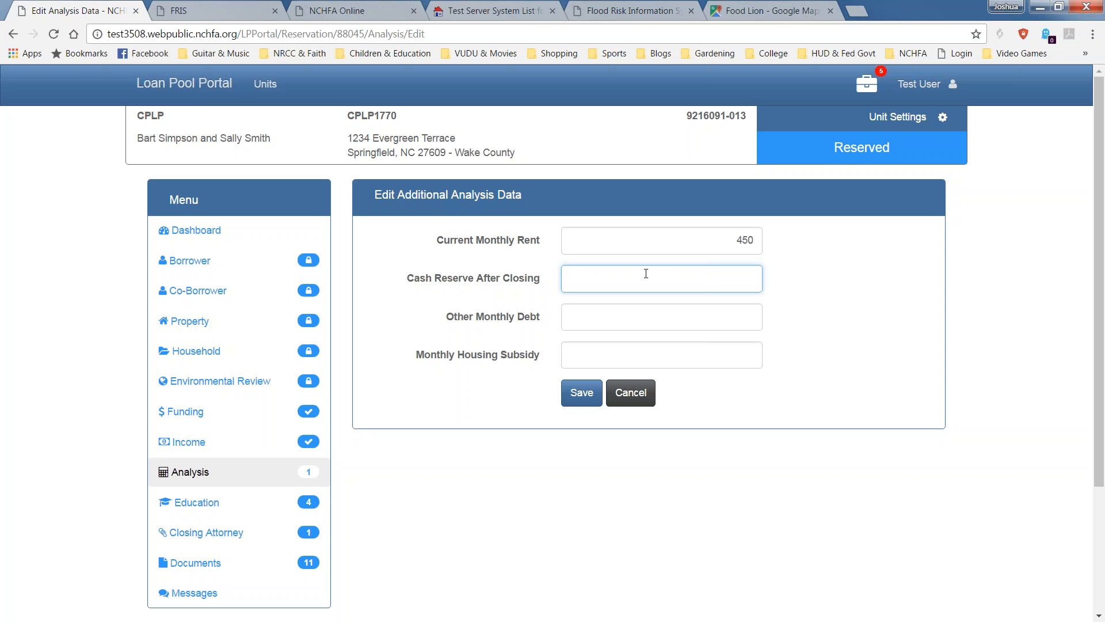
{"action": "type", "text": "2000"}
{"action": "key", "text": "Tab"}
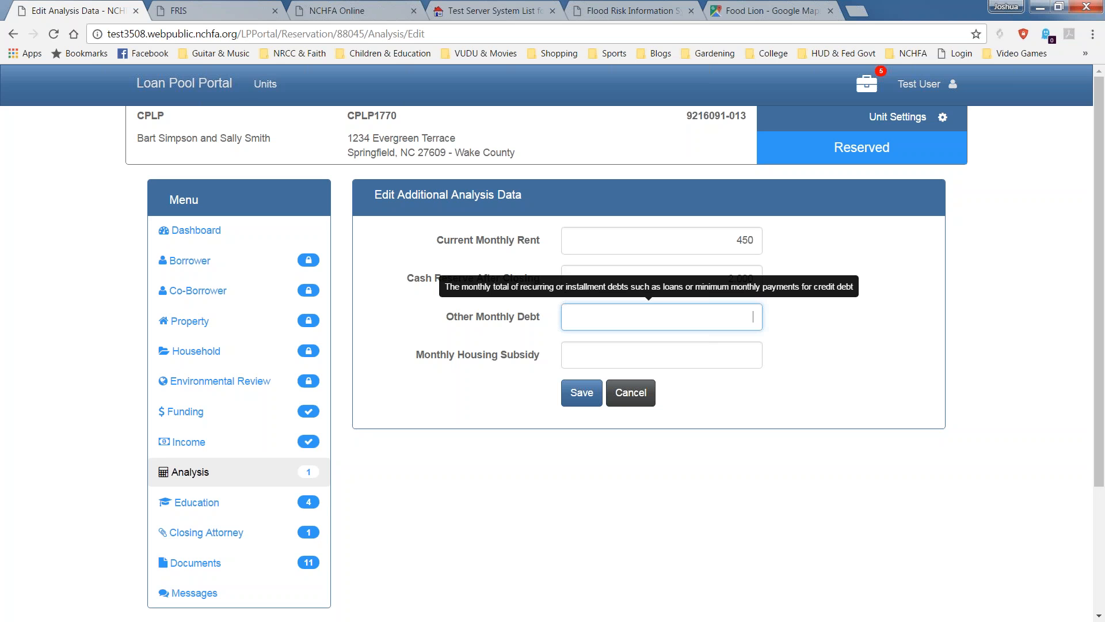
{"action": "type", "text": "200"}
{"action": "key", "text": "Tab"}
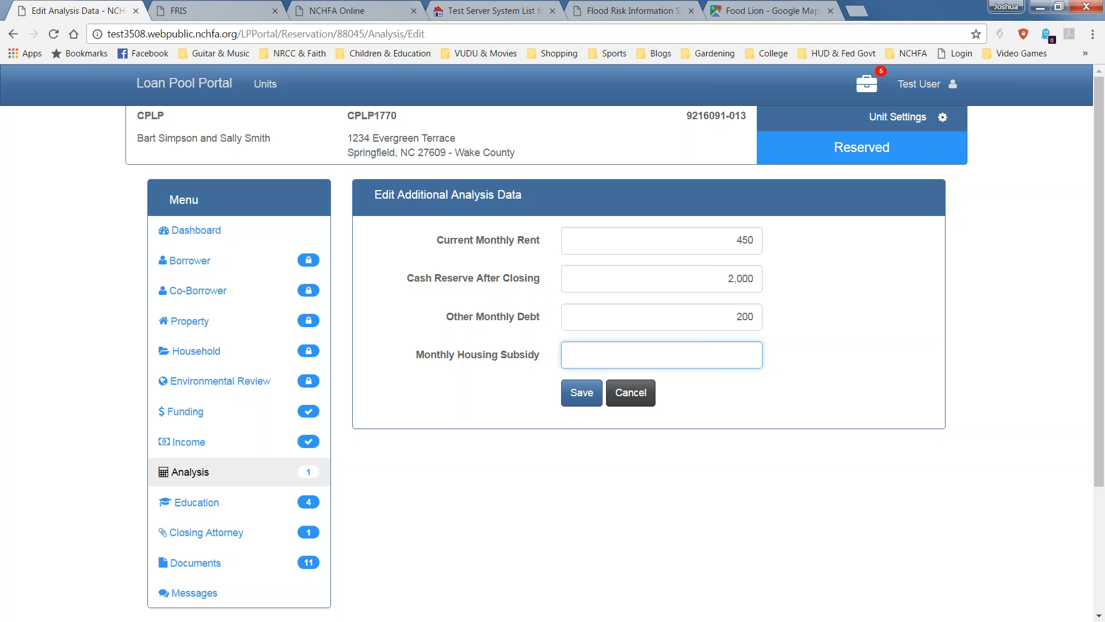
Save the data and check the $940.00 total debt, 31.38% back-end ratio, and the $600.00 and $628.66 mortgage payments.
{"action": "left_click", "coordinate": [581, 393]}
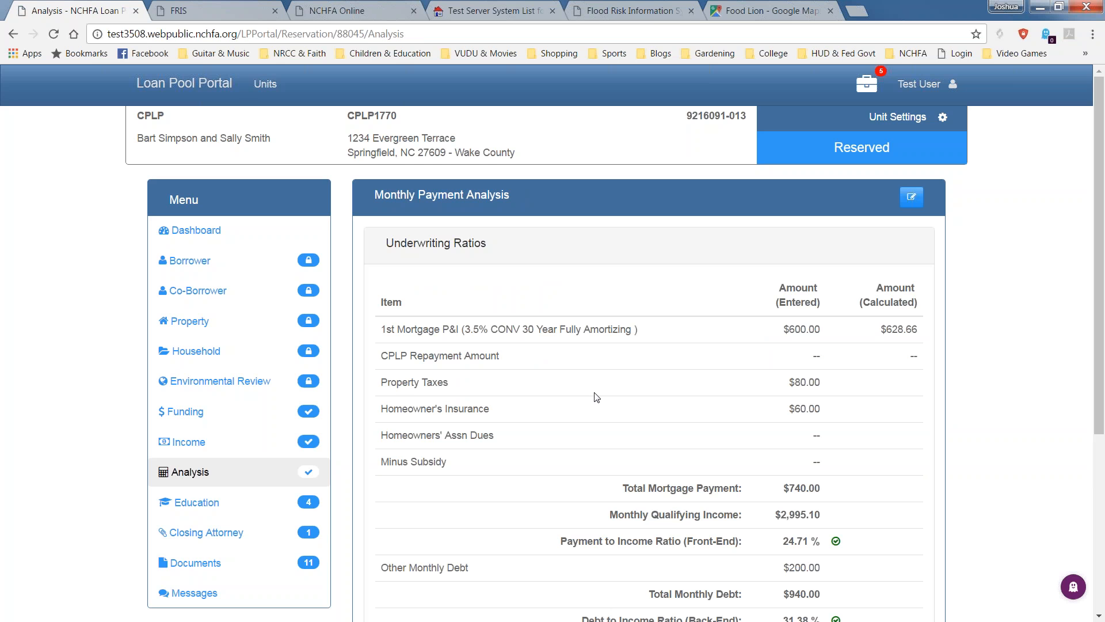
{"action": "scroll", "coordinate": [518, 467], "scroll_direction": "down", "scroll_amount": 2}
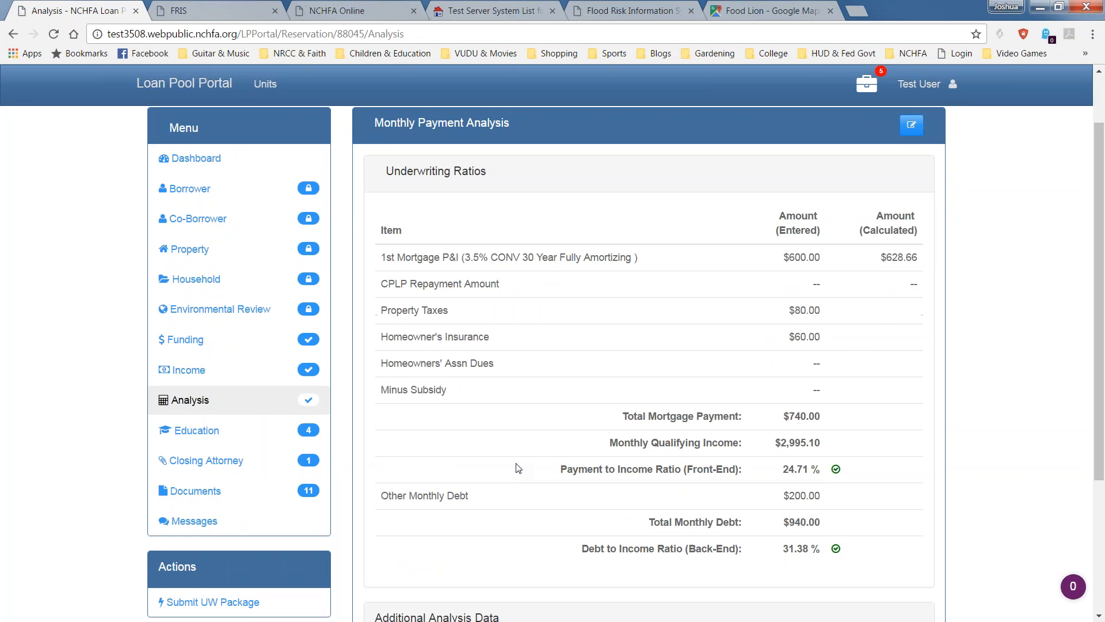
{"action": "scroll", "coordinate": [518, 468], "scroll_direction": "down", "scroll_amount": 2}
{"action": "scroll", "coordinate": [518, 468], "scroll_direction": "up", "scroll_amount": 1}
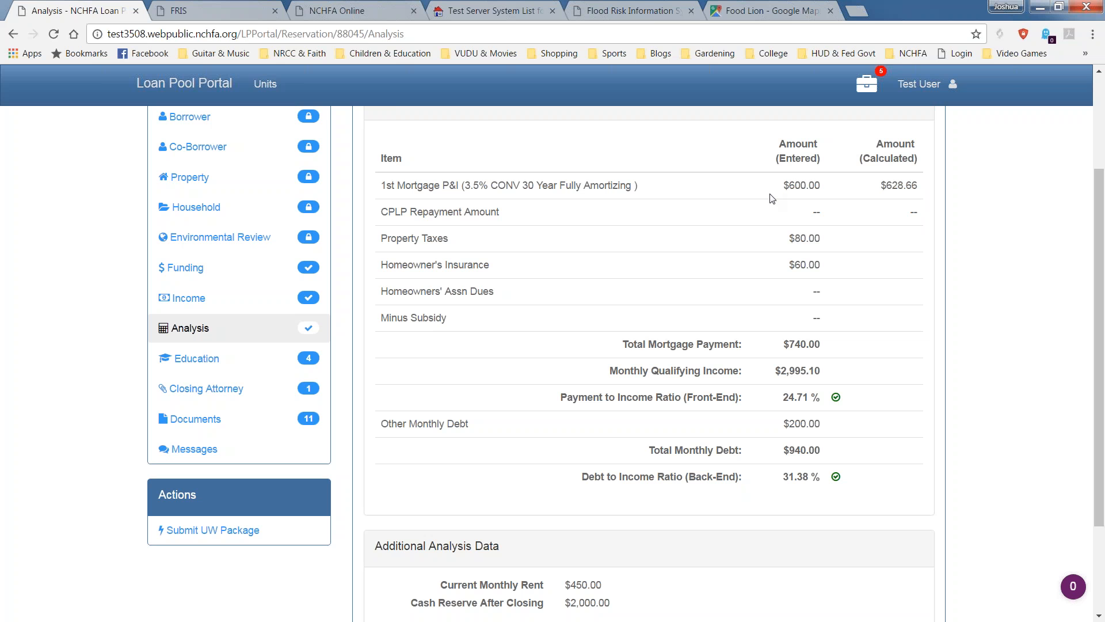
{"action": "left_click_drag", "start_coordinate": [766, 194], "coordinate": [833, 193]}
{"action": "left_click_drag", "start_coordinate": [926, 187], "coordinate": [869, 186]}
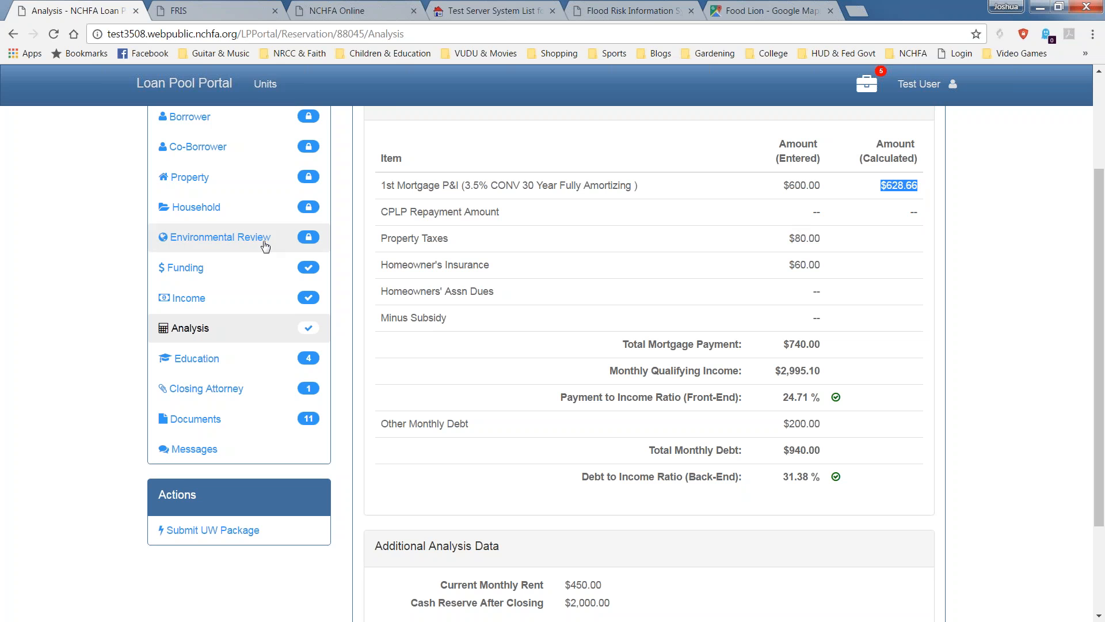
{"action": "double_click", "coordinate": [807, 212]}
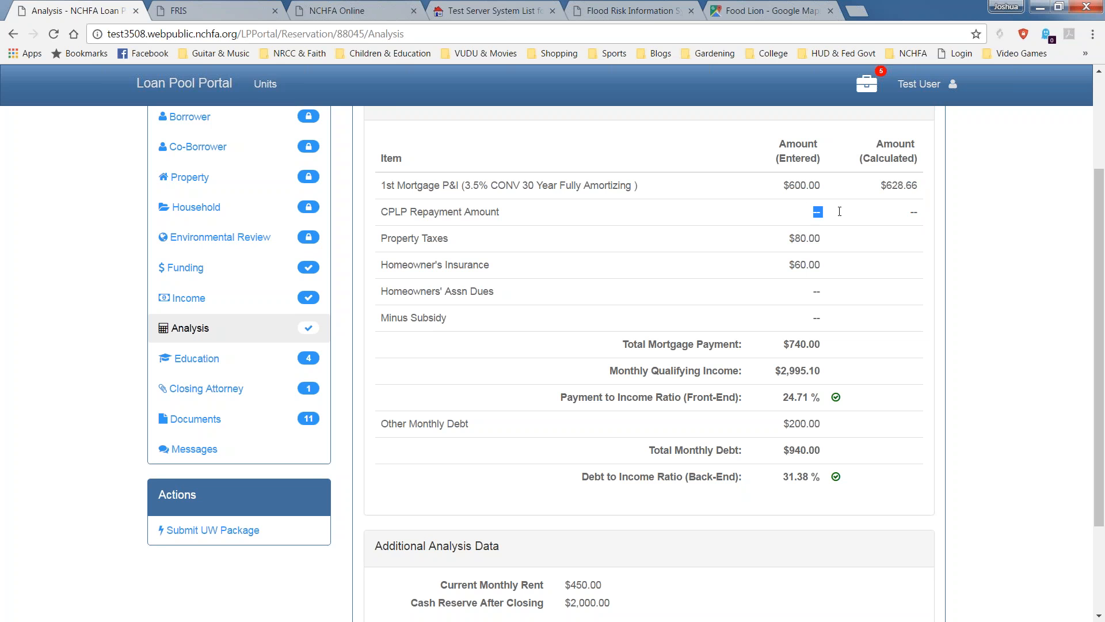
{"action": "left_click", "coordinate": [753, 213]}
{"action": "left_click_drag", "start_coordinate": [779, 185], "coordinate": [822, 185]}
{"action": "scroll", "coordinate": [758, 245], "scroll_direction": "down", "scroll_amount": 2}
{"action": "scroll", "coordinate": [757, 247], "scroll_direction": "up", "scroll_amount": 1}
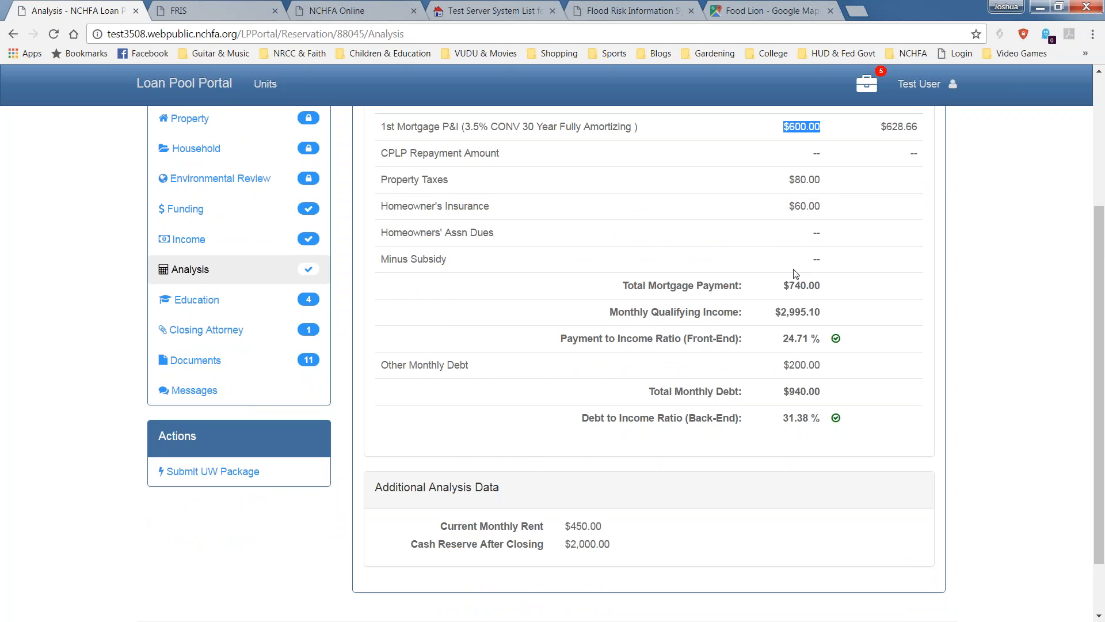
{"action": "scroll", "coordinate": [795, 273], "scroll_direction": "down", "scroll_amount": 2}
{"action": "left_click_drag", "start_coordinate": [782, 214], "coordinate": [825, 223]}
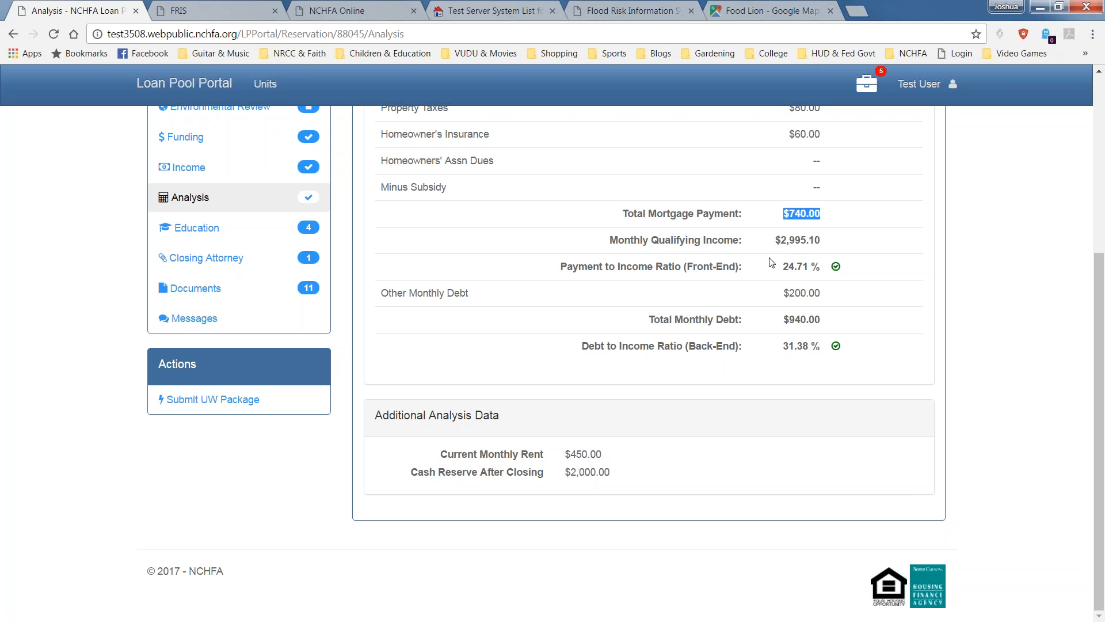
{"action": "left_click_drag", "start_coordinate": [774, 245], "coordinate": [823, 251]}
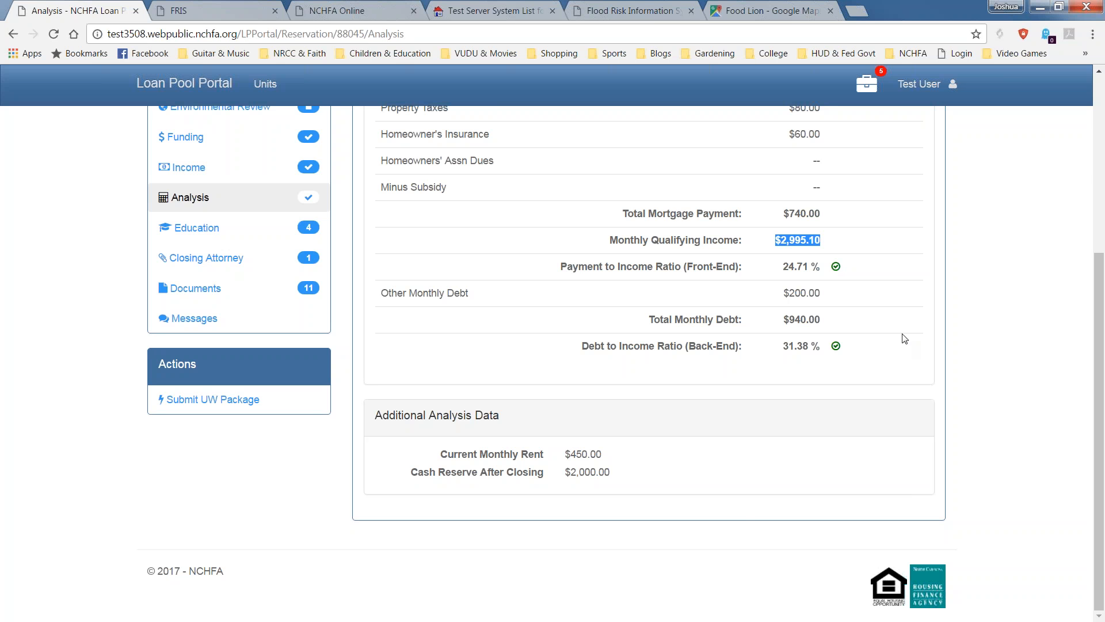
{"action": "left_click", "coordinate": [838, 319]}
{"action": "left_click_drag", "start_coordinate": [817, 320], "coordinate": [784, 318]}
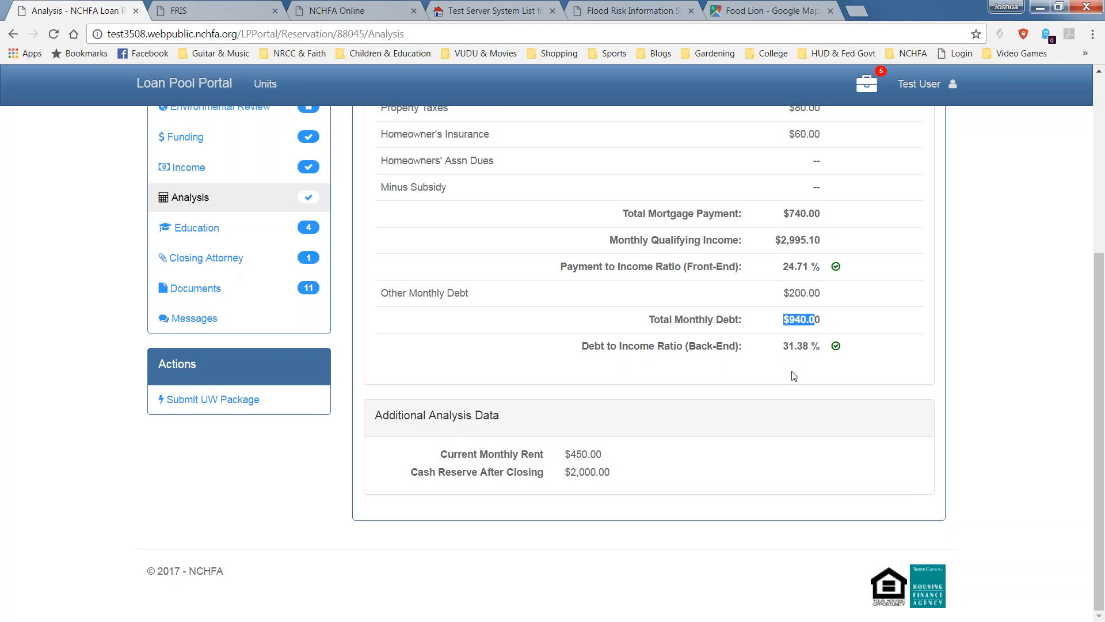
{"action": "left_click_drag", "start_coordinate": [829, 349], "coordinate": [785, 355]}
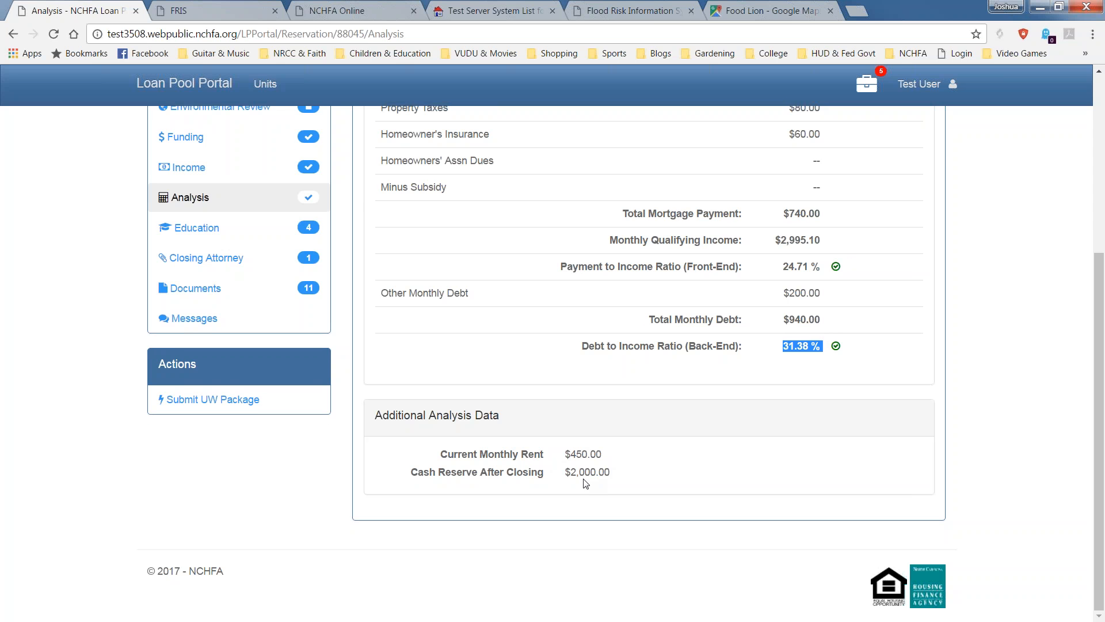
{"action": "scroll", "coordinate": [586, 484], "scroll_direction": "up", "scroll_amount": 4}
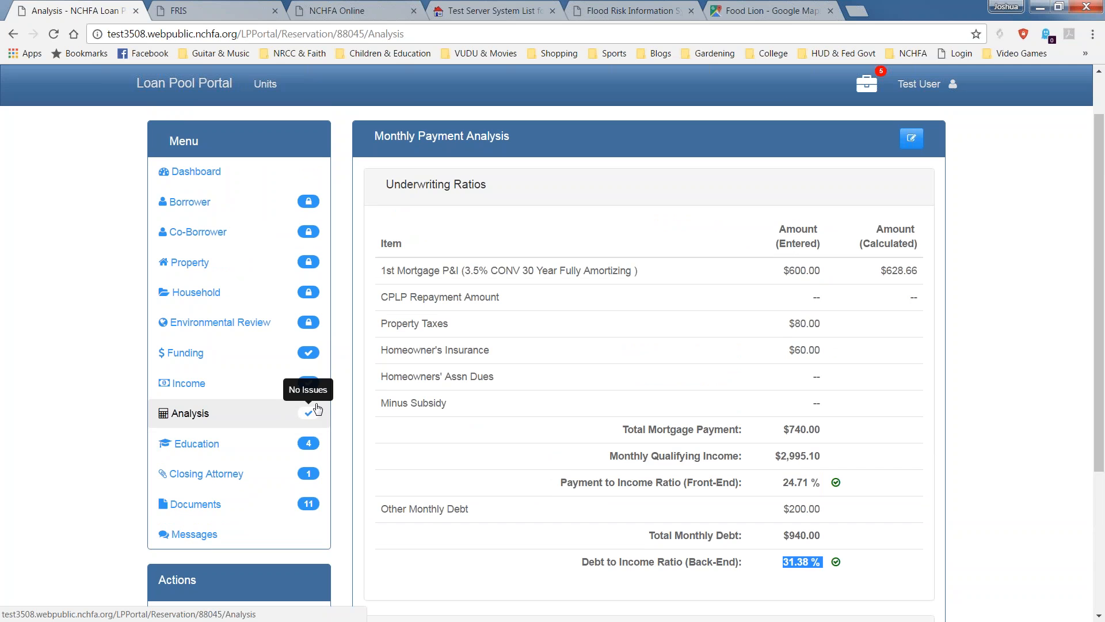
{"action": "left_click", "coordinate": [571, 510]}
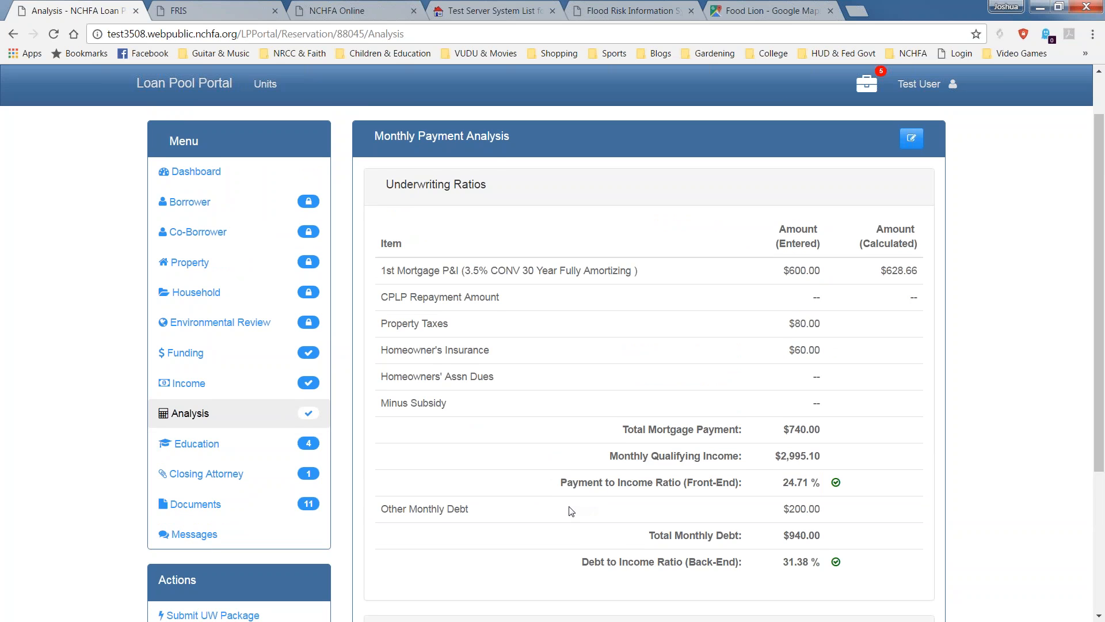
{"action": "scroll", "coordinate": [571, 510], "scroll_direction": "down", "scroll_amount": 3}
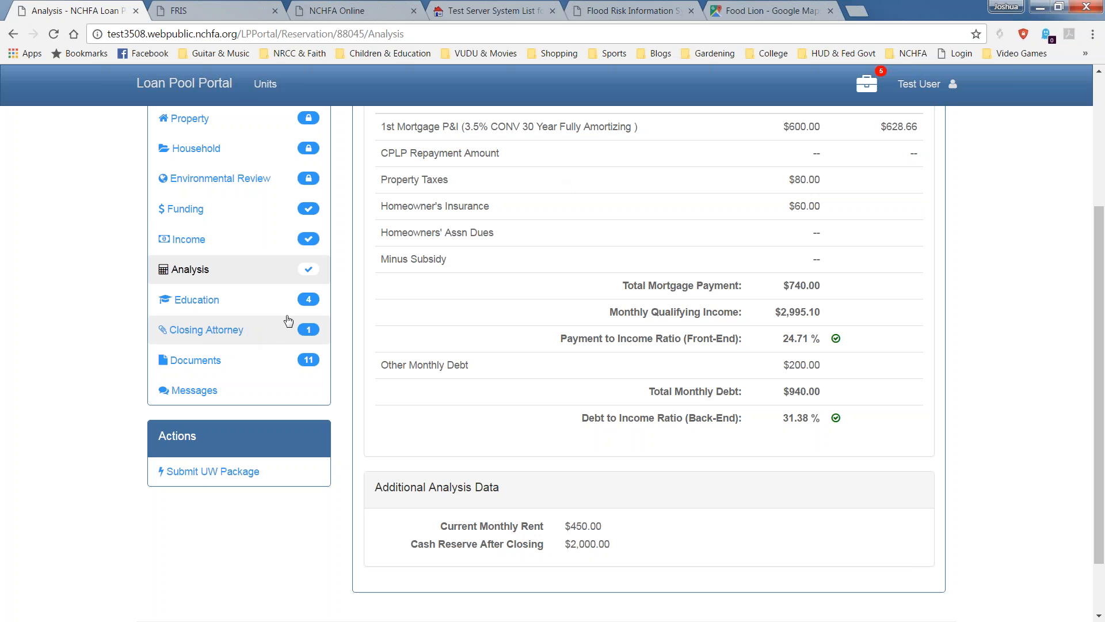
{"action": "mouse_move", "coordinate": [309, 302]}
{"action": "left_click", "coordinate": [186, 304]}
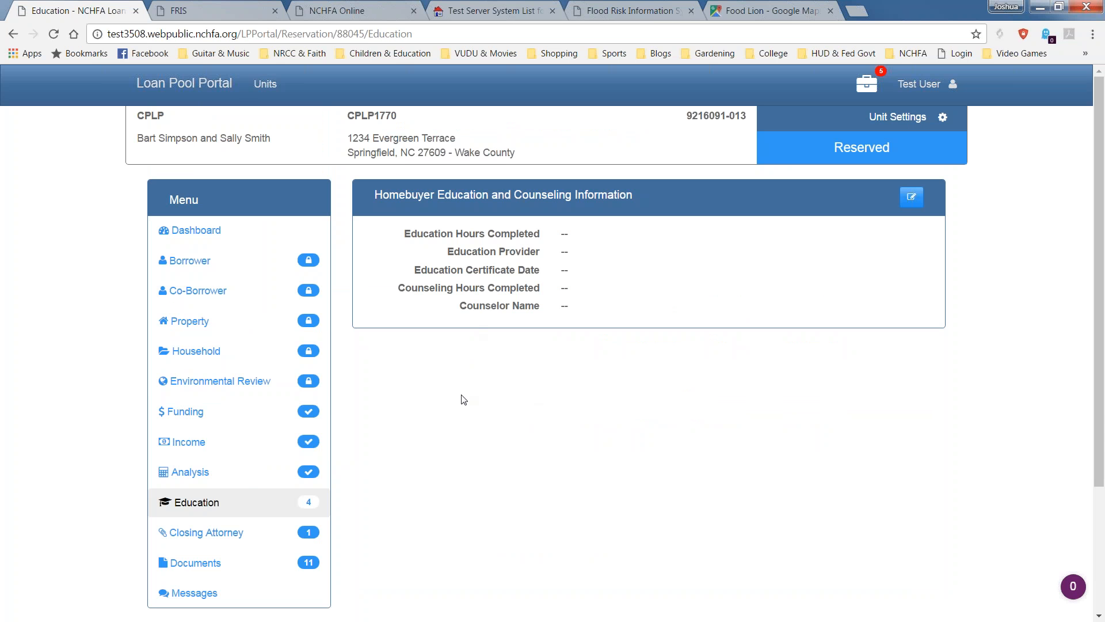
Enter 6 education hours and the provider E-Home America Express.
{"action": "left_click", "coordinate": [914, 206]}
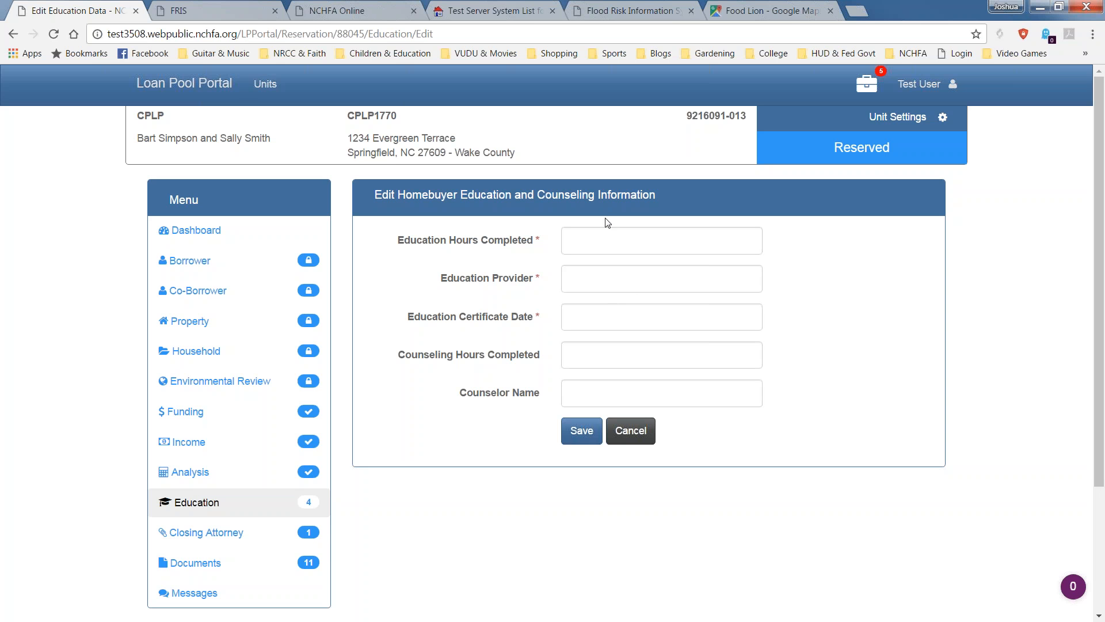
{"action": "left_click", "coordinate": [571, 249]}
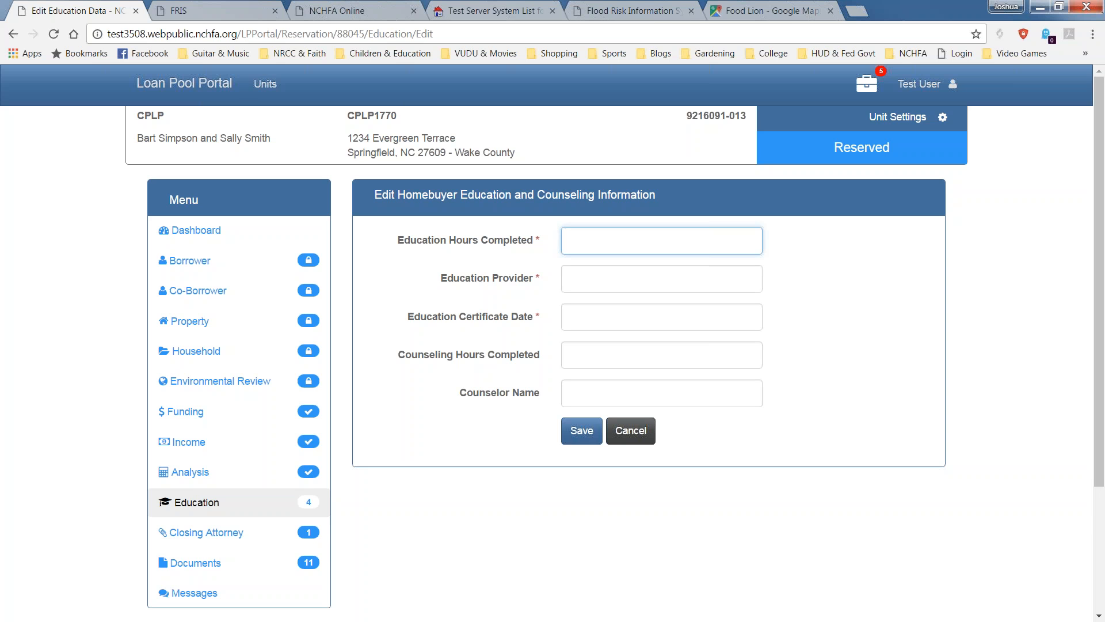
{"action": "type", "text": "6"}
{"action": "key", "text": "Tab"}
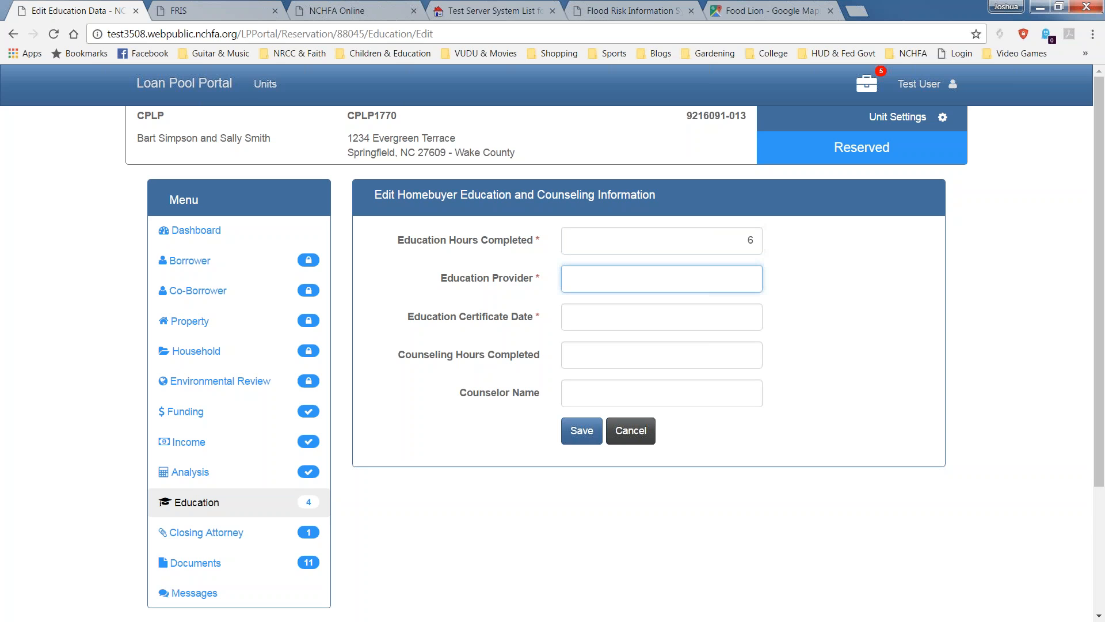
{"action": "type", "text": "E-Home American"}
{"action": "key", "text": "BackSpace"}
{"action": "type", "text": "Ex"}
{"action": "type", "text": "c"}
{"action": "key", "text": "BackSpace"}
{"action": "type", "text": "ss"}
{"action": "key", "text": "Tab"}
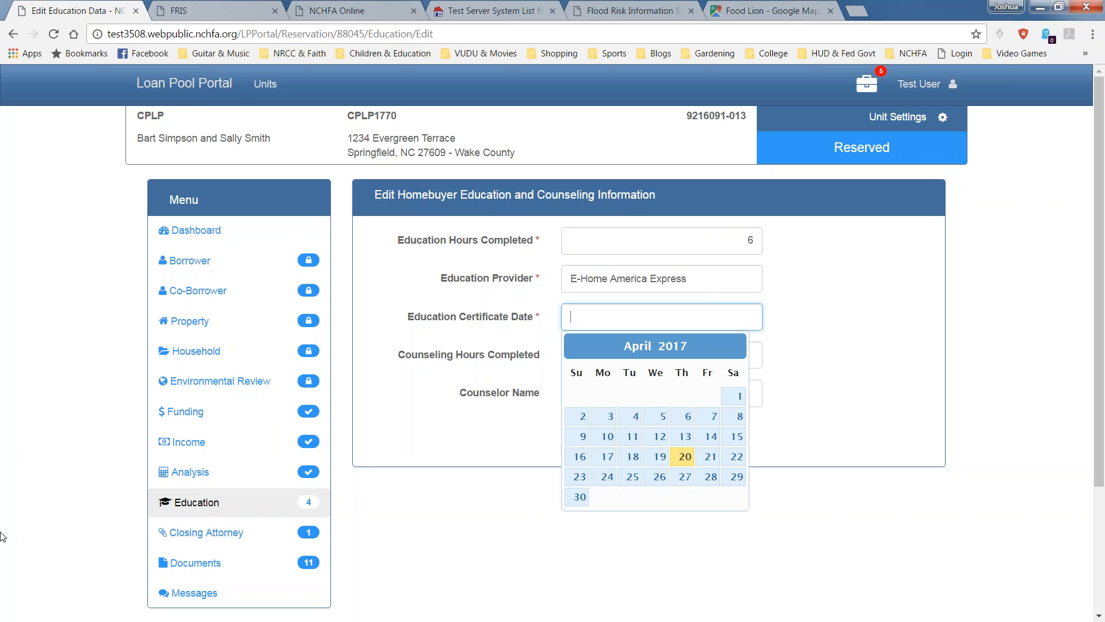
Set the certificate date to 04/17/2017, 6 counseling hours and the counselor's name, then save.
{"action": "left_click", "coordinate": [601, 459]}
{"action": "left_click", "coordinate": [634, 345]}
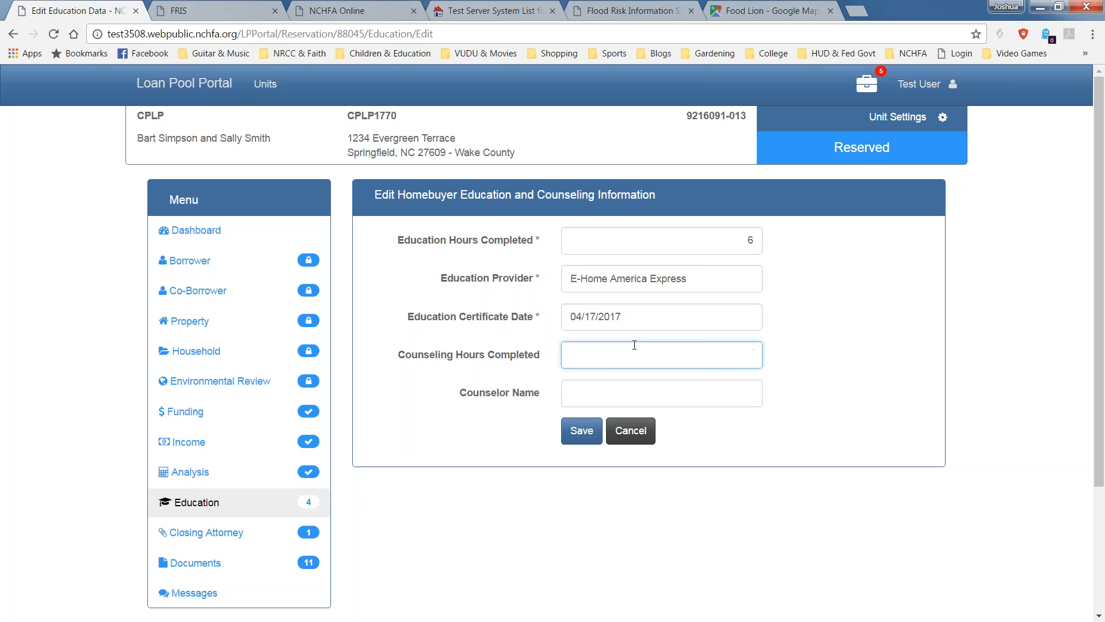
{"action": "type", "text": "6"}
{"action": "key", "text": "Tab"}
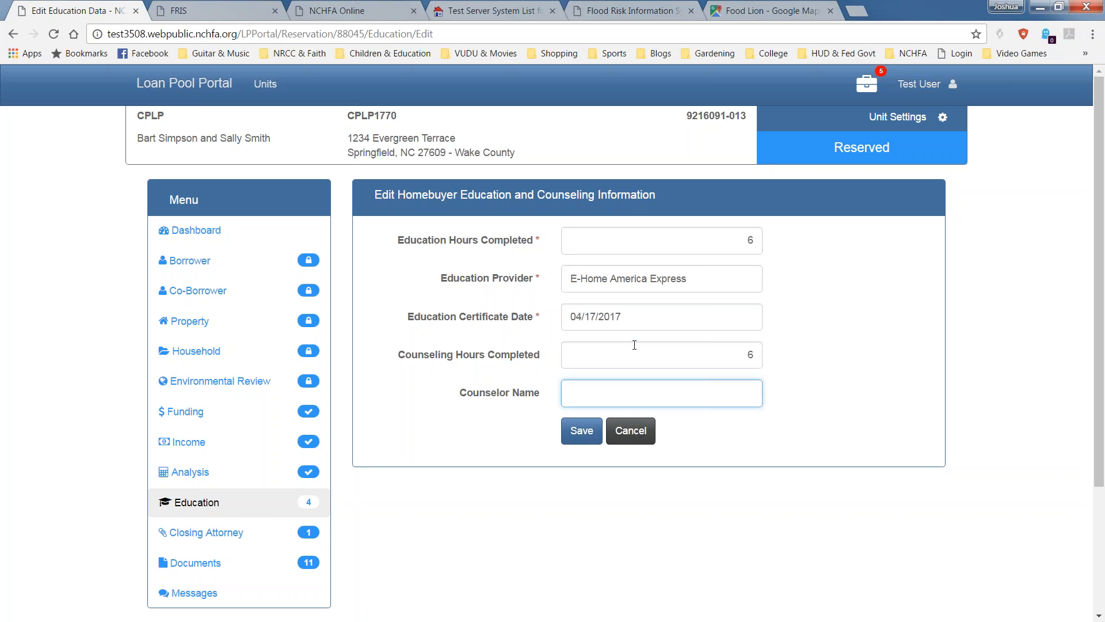
{"action": "type", "text": "Happy Counselor"}
{"action": "left_click", "coordinate": [586, 434]}
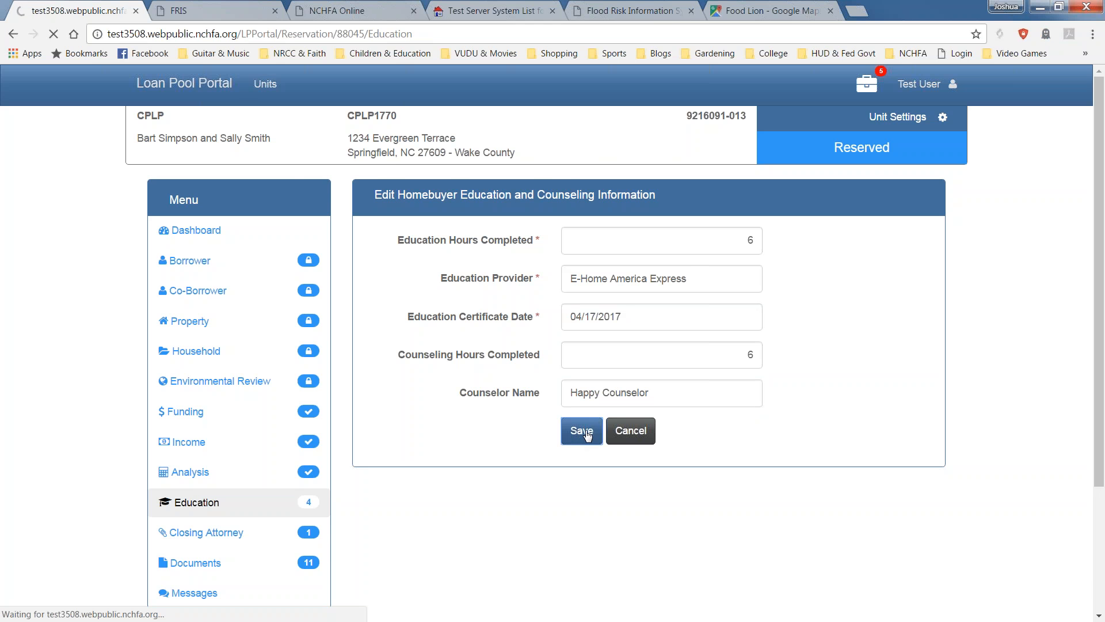
{"action": "scroll", "coordinate": [557, 448], "scroll_direction": "down", "scroll_amount": 3}
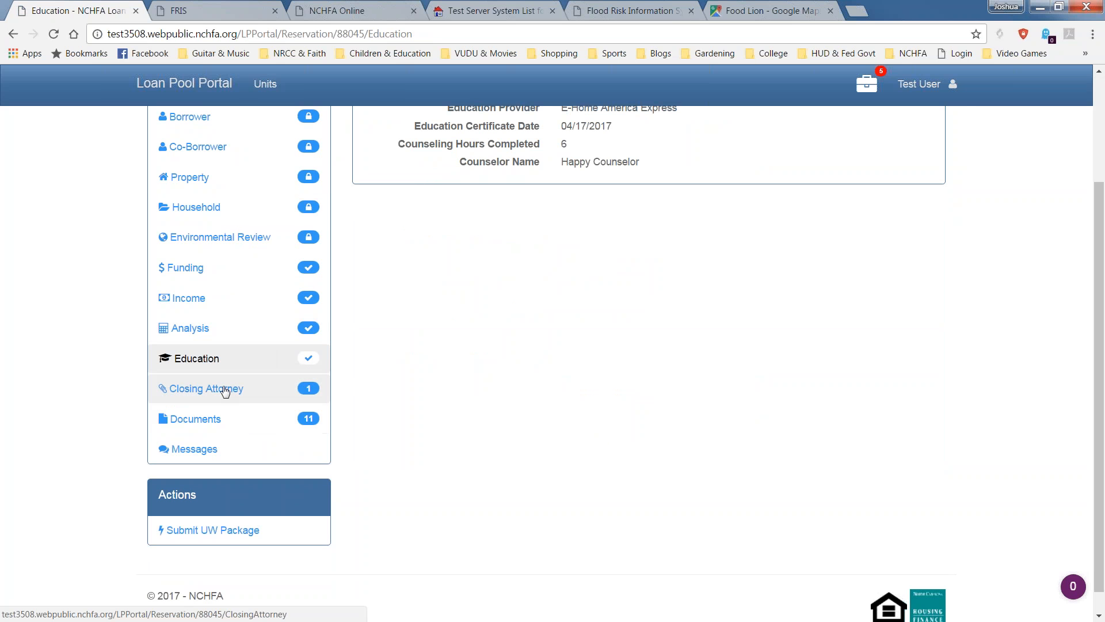
Search the attorney directory, select the Medlin and Medlin attorney in Concord, NC, and save.
{"action": "left_click", "coordinate": [291, 389]}
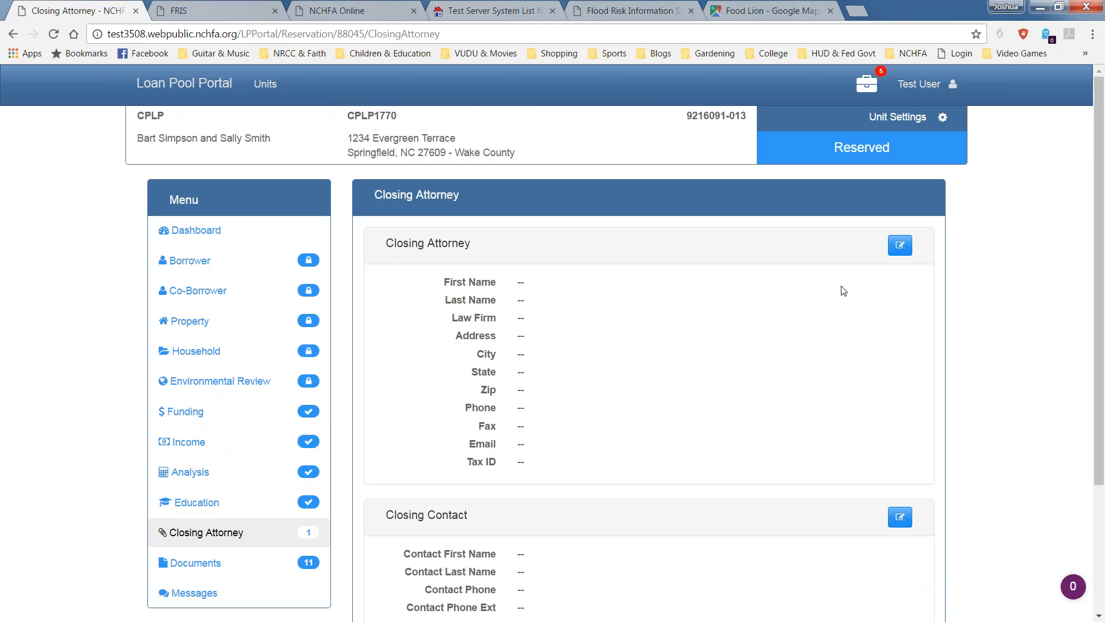
{"action": "scroll", "coordinate": [843, 291], "scroll_direction": "down", "scroll_amount": 1}
{"action": "left_click", "coordinate": [900, 180]}
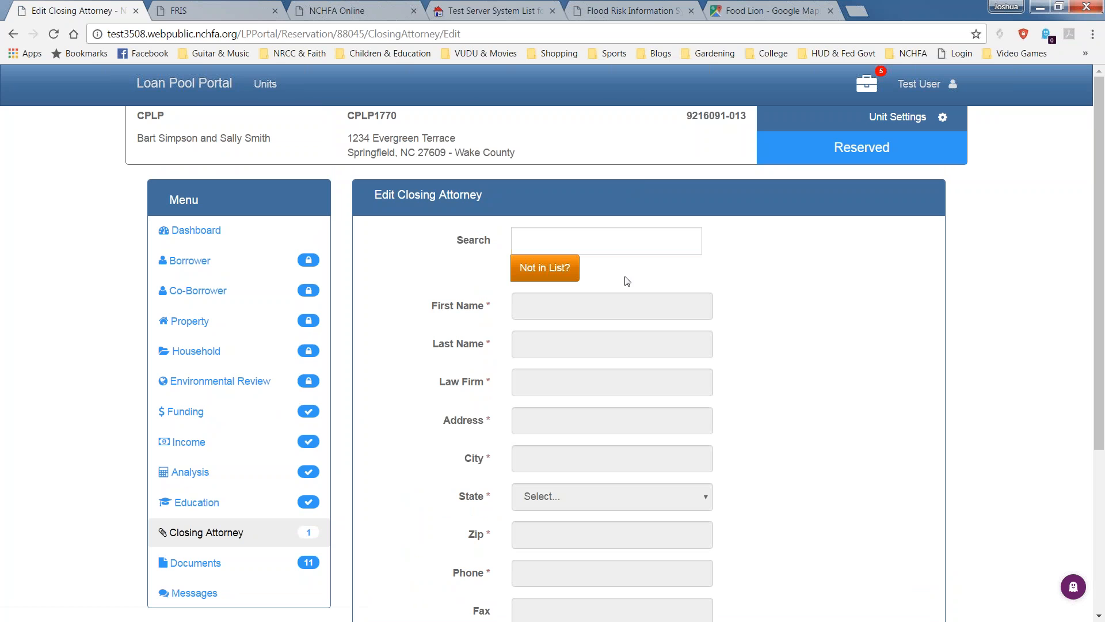
{"action": "left_click", "coordinate": [634, 244]}
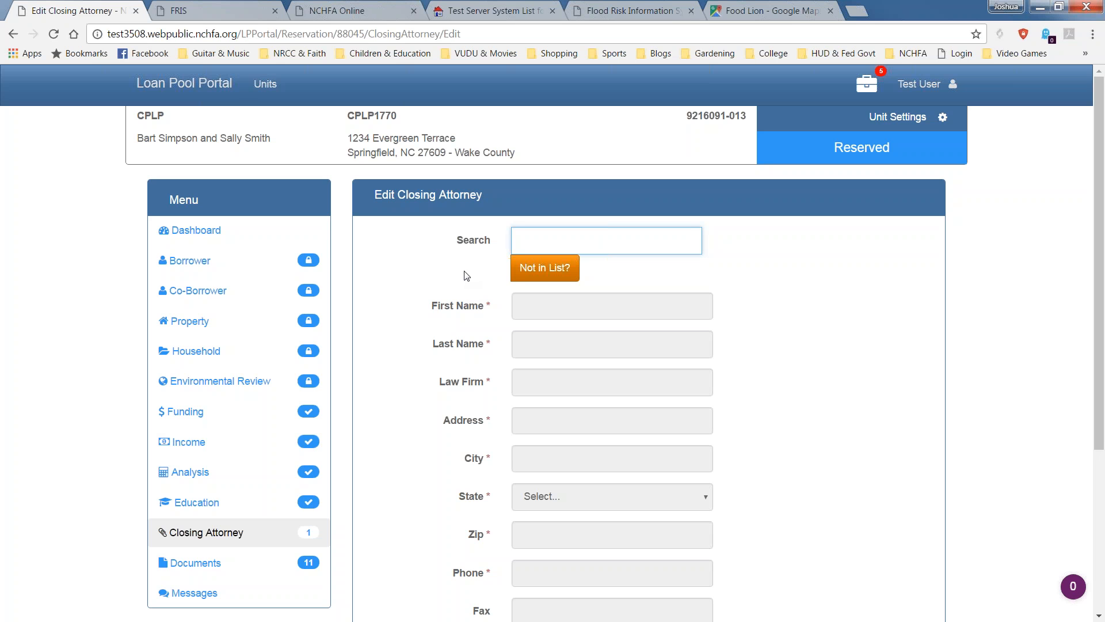
{"action": "type", "text": "S"}
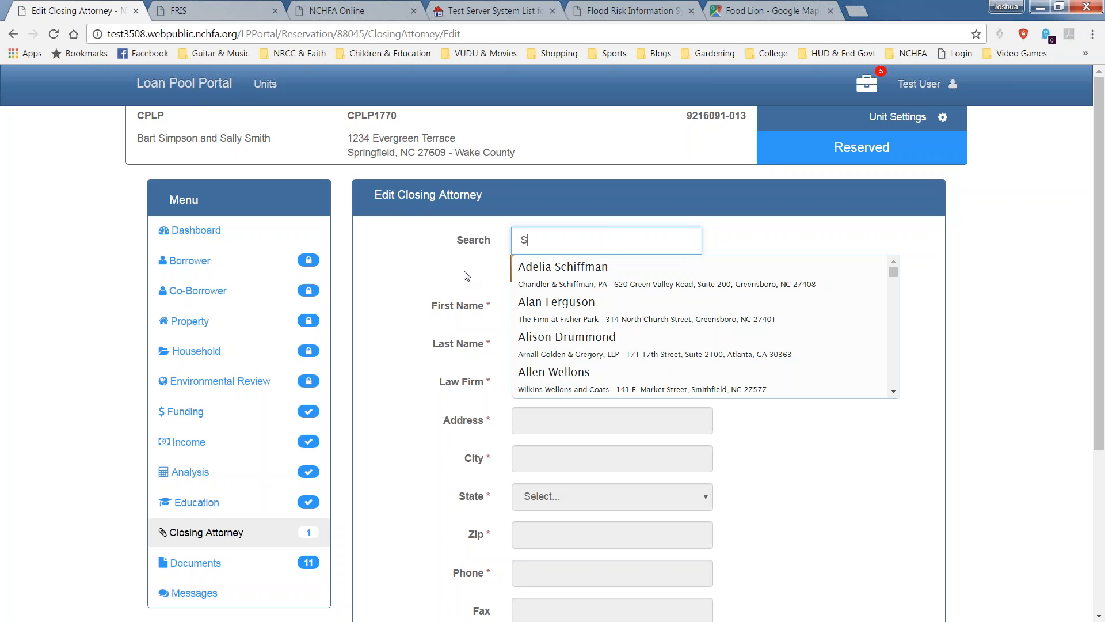
{"action": "type", "text": "tev"}
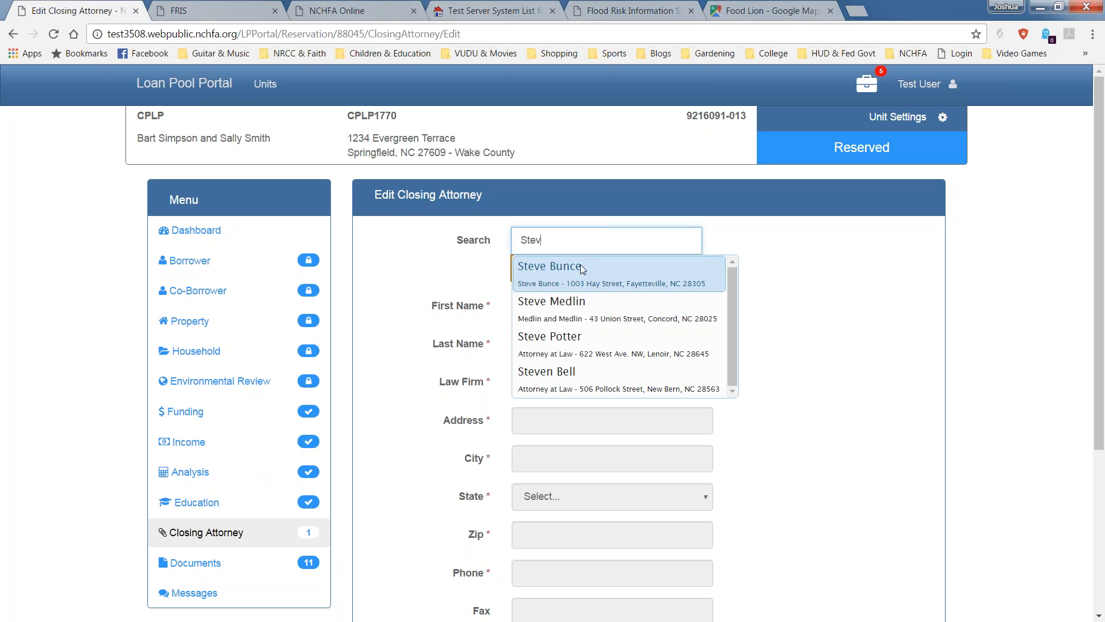
{"action": "left_click", "coordinate": [558, 309]}
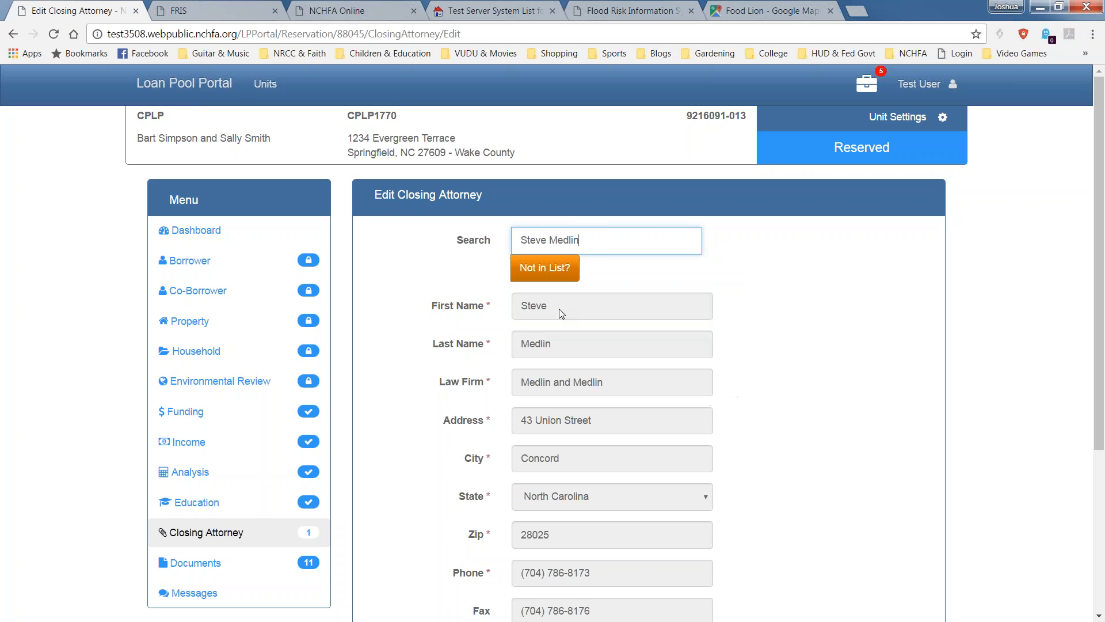
{"action": "left_click_drag", "start_coordinate": [1103, 323], "coordinate": [1103, 393]}
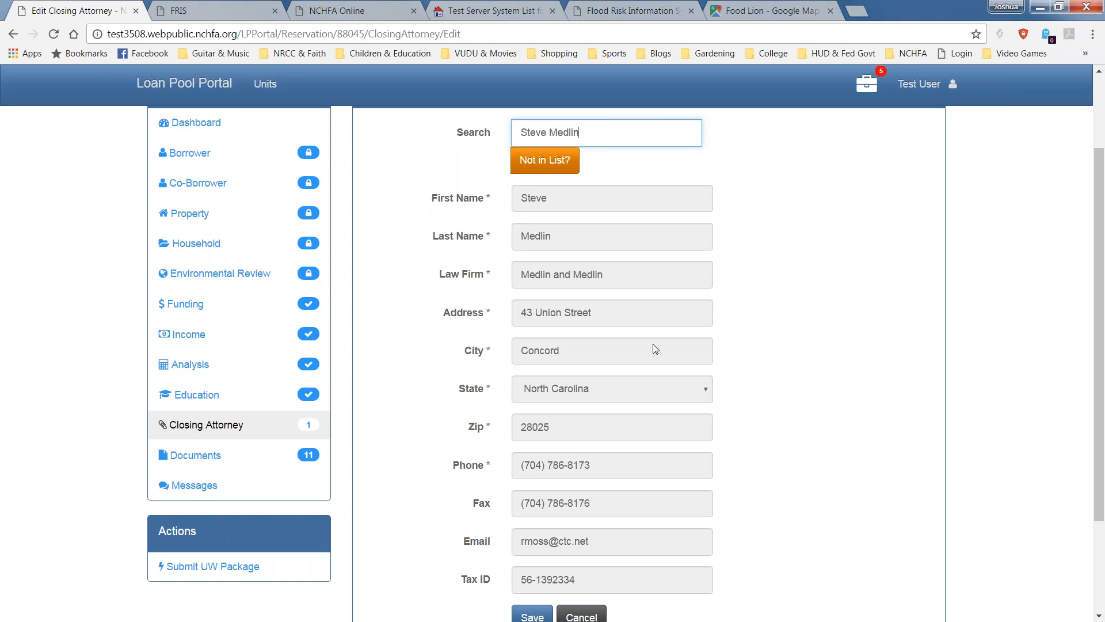
{"action": "left_click", "coordinate": [762, 403]}
{"action": "scroll", "coordinate": [735, 432], "scroll_direction": "down", "scroll_amount": 1}
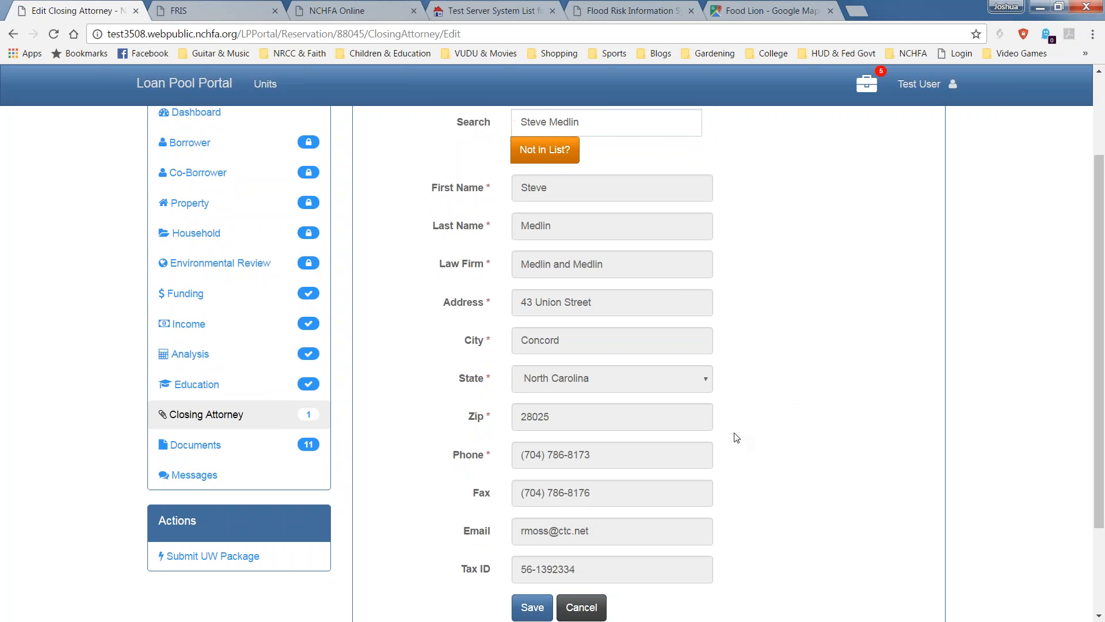
{"action": "scroll", "coordinate": [735, 437], "scroll_direction": "down", "scroll_amount": 2}
{"action": "left_click", "coordinate": [532, 486]}
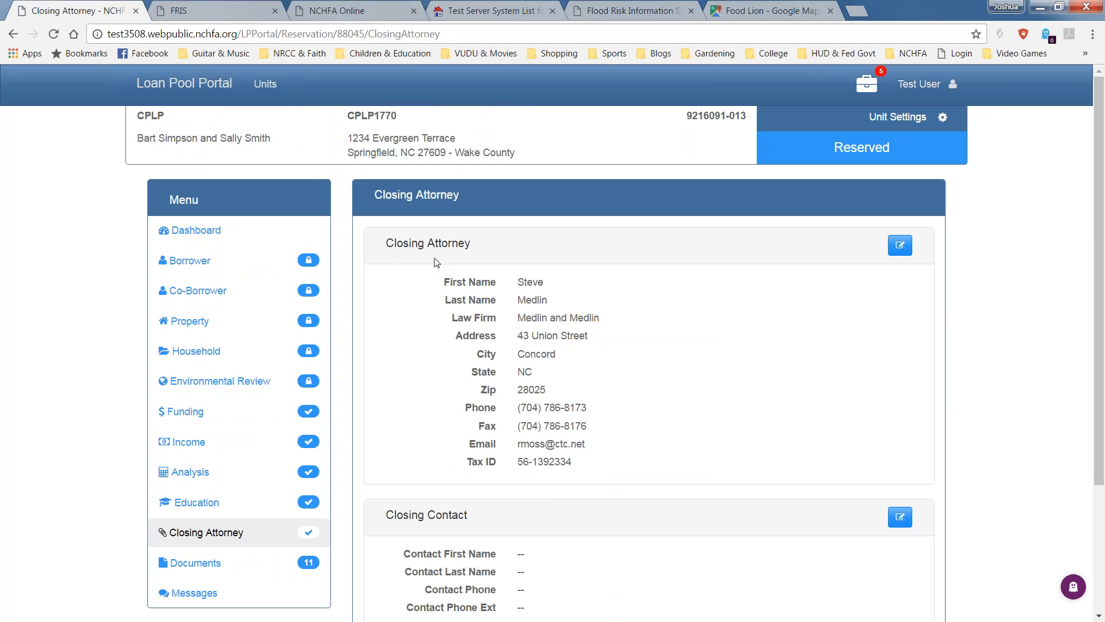
Open the edit form on the Closing Contact panel of the Closing Attorney page.
{"action": "scroll", "coordinate": [692, 525], "scroll_direction": "down", "scroll_amount": 1}
{"action": "scroll", "coordinate": [692, 525], "scroll_direction": "down", "scroll_amount": 2}
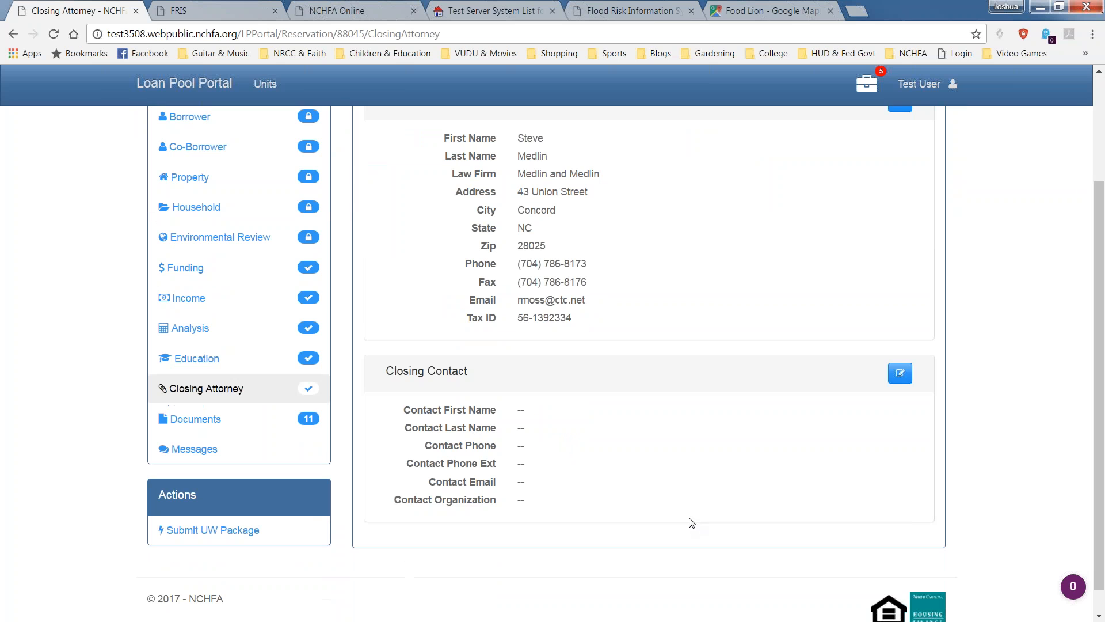
{"action": "left_click_drag", "start_coordinate": [471, 379], "coordinate": [360, 357]}
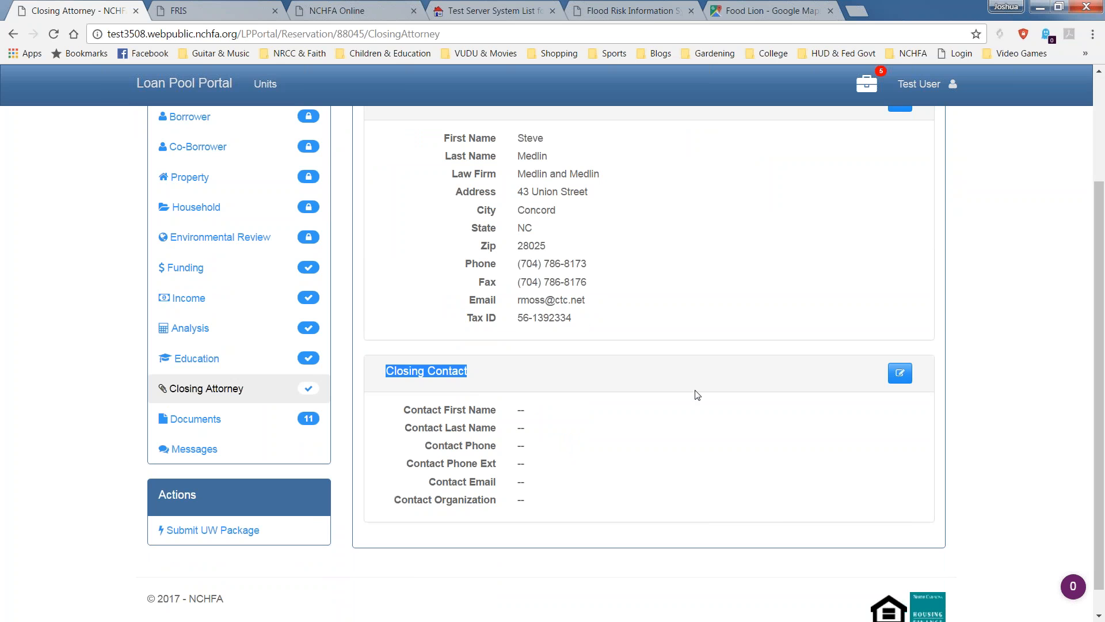
{"action": "left_click", "coordinate": [900, 373]}
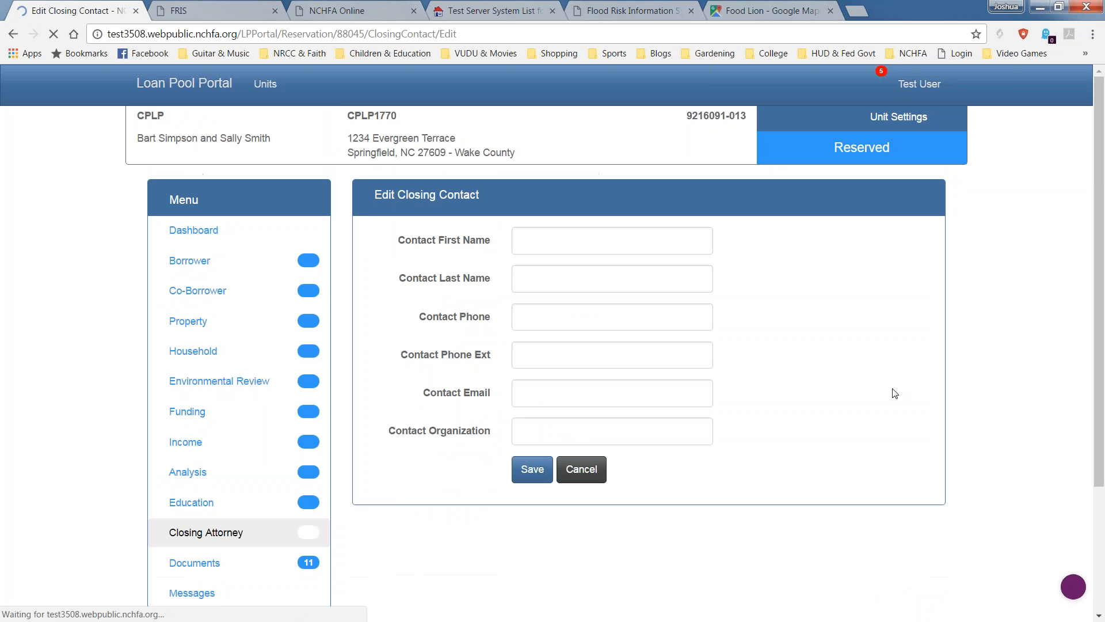
Enter the contact's name, phone, e-mail and organization Attorney's Office, then save.
{"action": "left_click", "coordinate": [678, 249]}
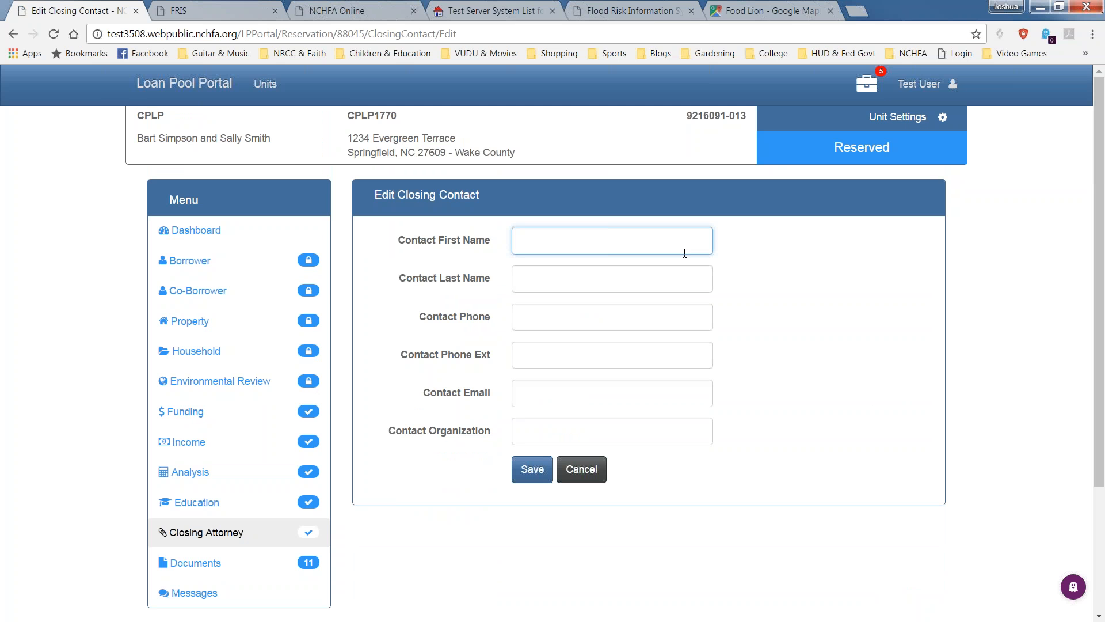
{"action": "type", "text": "Sue"}
{"action": "key", "text": "Tab"}
{"action": "type", "text": "Parale"}
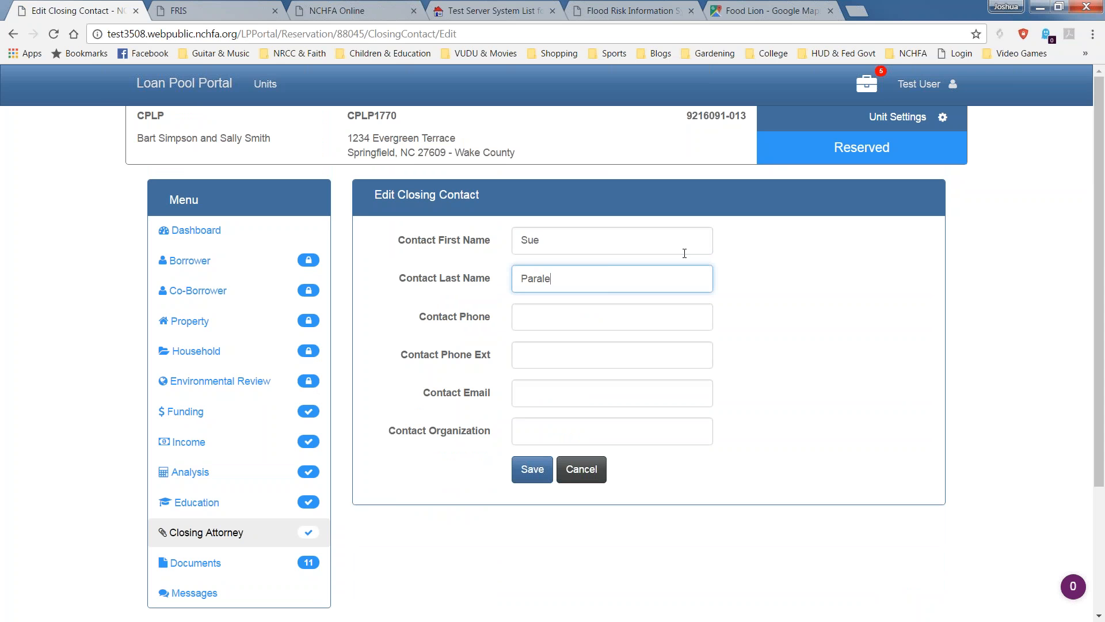
{"action": "type", "text": "ga919124"}
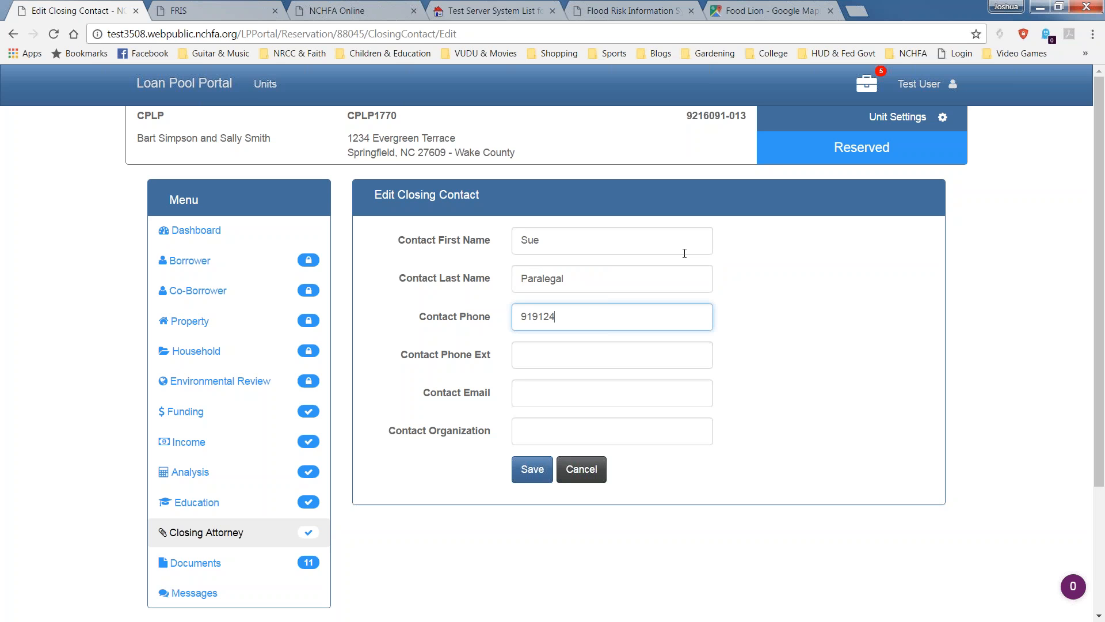
{"action": "type", "text": "6578"}
{"action": "key", "text": "Tab"}
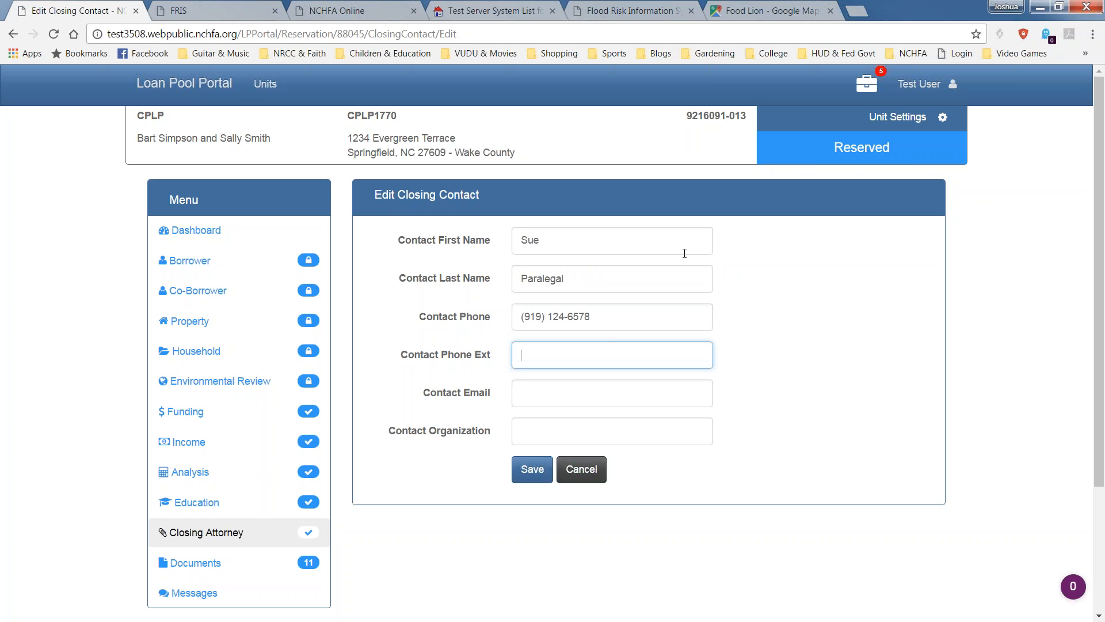
{"action": "key", "text": "Tab"}
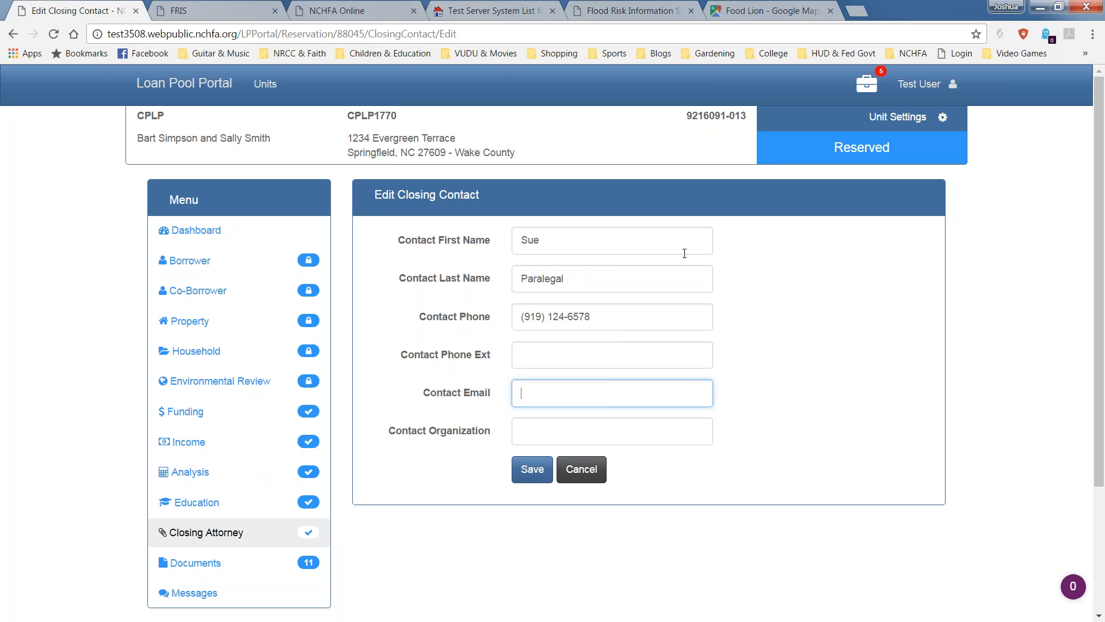
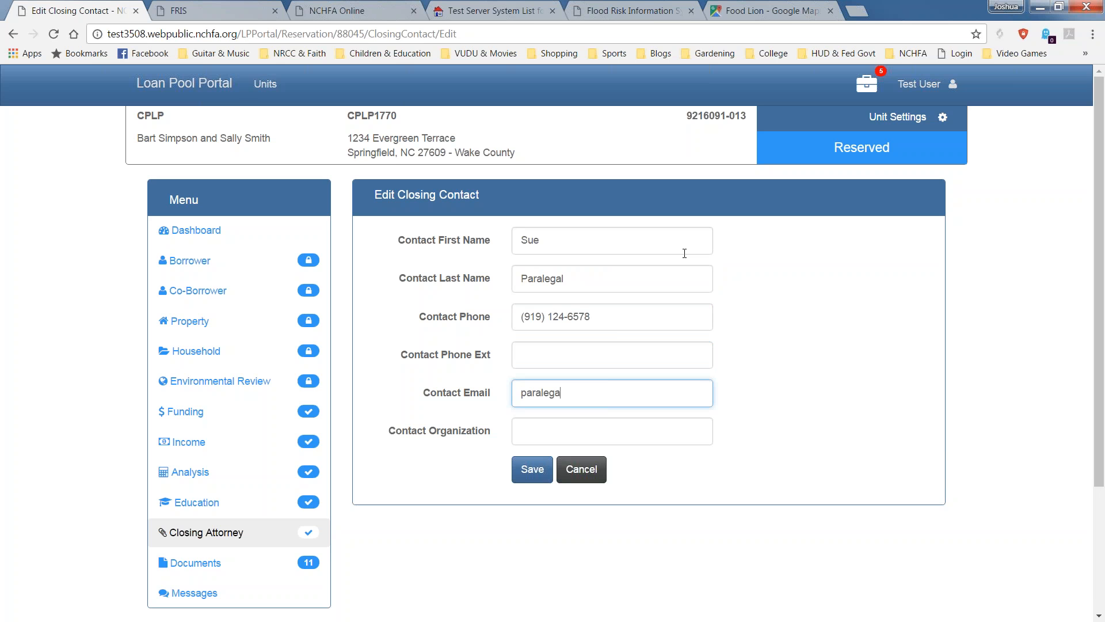
{"action": "key", "text": "Tab"}
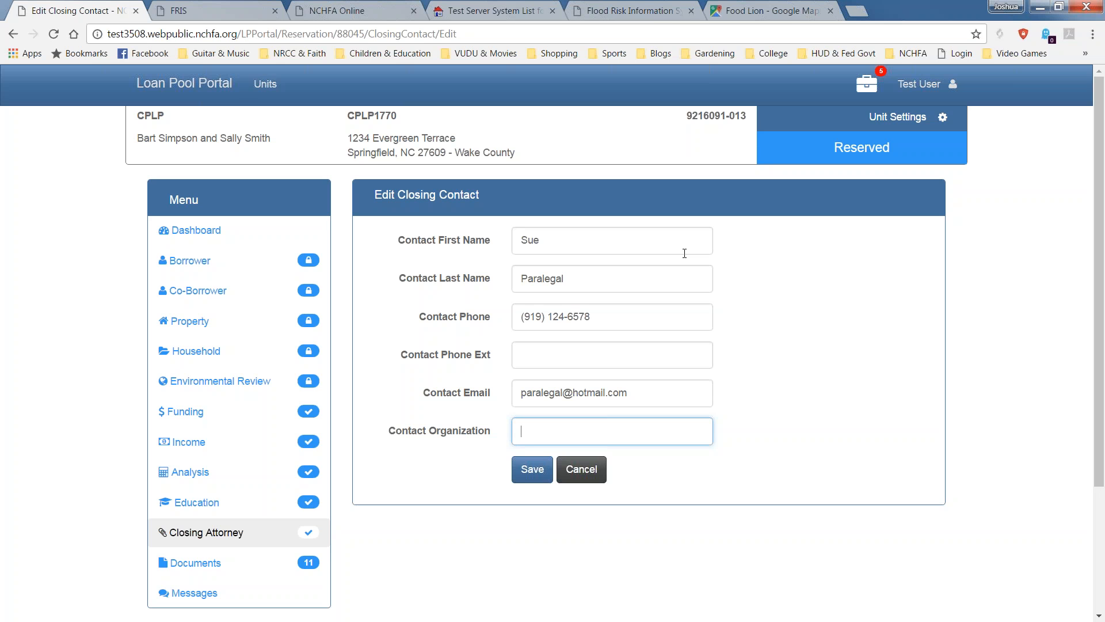
{"action": "type", "text": "Atton"}
{"action": "type", "text": "ney's Office"}
{"action": "left_click", "coordinate": [518, 468]}
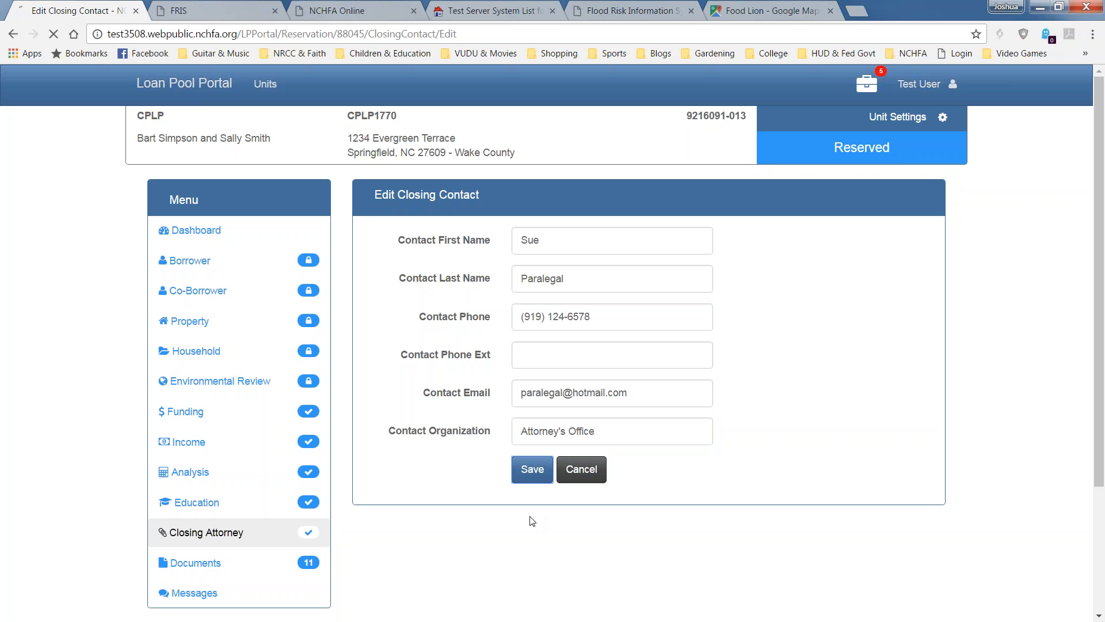
{"action": "scroll", "coordinate": [512, 517], "scroll_direction": "down", "scroll_amount": 3}
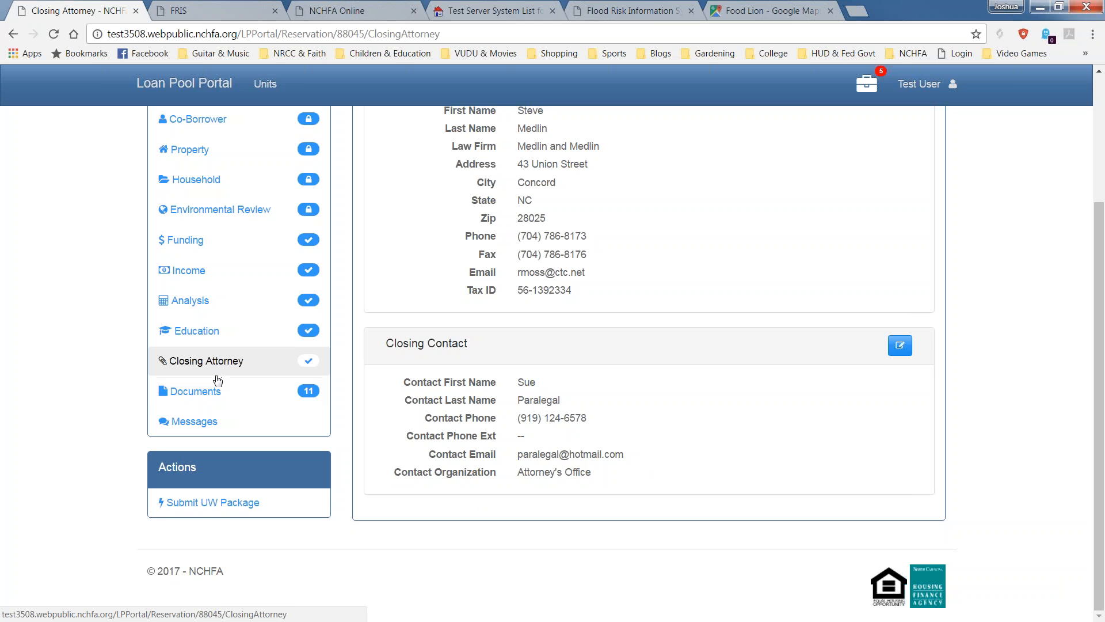
Check the Documents badge for 11 required uploads and open the Documents page.
{"action": "scroll", "coordinate": [217, 380], "scroll_direction": "up", "scroll_amount": 1}
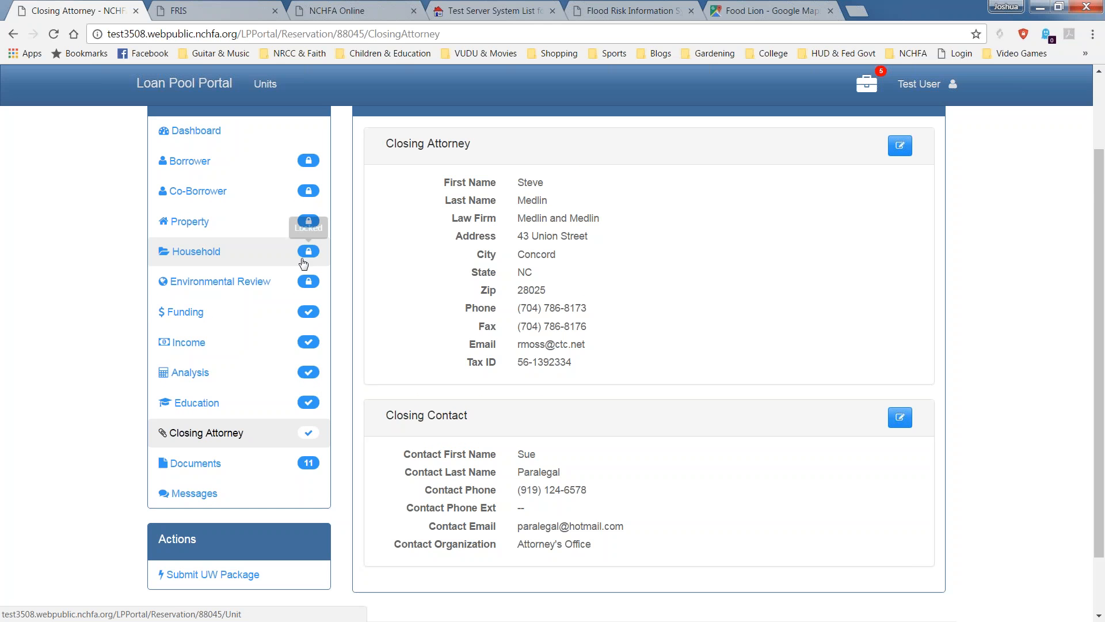
{"action": "mouse_move", "coordinate": [309, 467]}
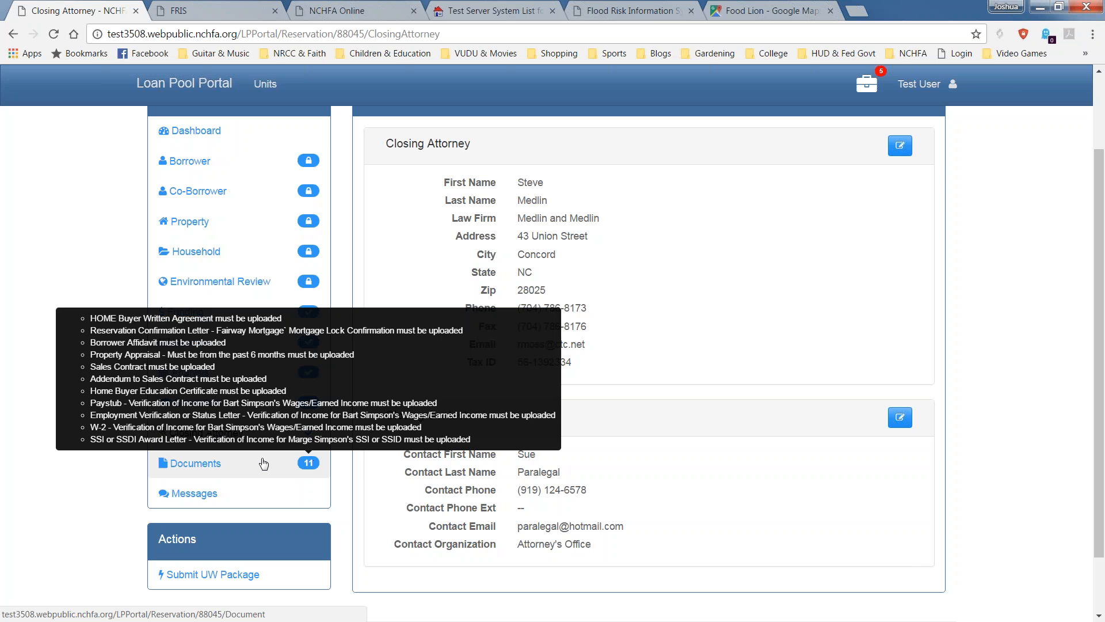
{"action": "left_click", "coordinate": [164, 463]}
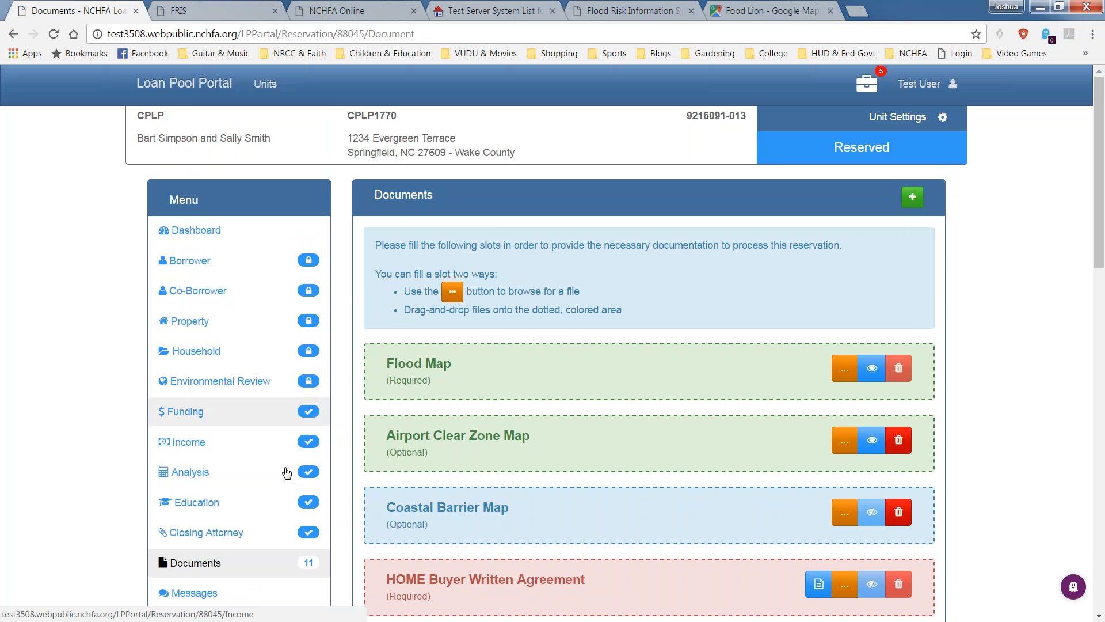
Scroll through the document slots, from Flood Map to SSI or SSDI Award Letter.
{"action": "scroll", "coordinate": [302, 510], "scroll_direction": "down", "scroll_amount": 1}
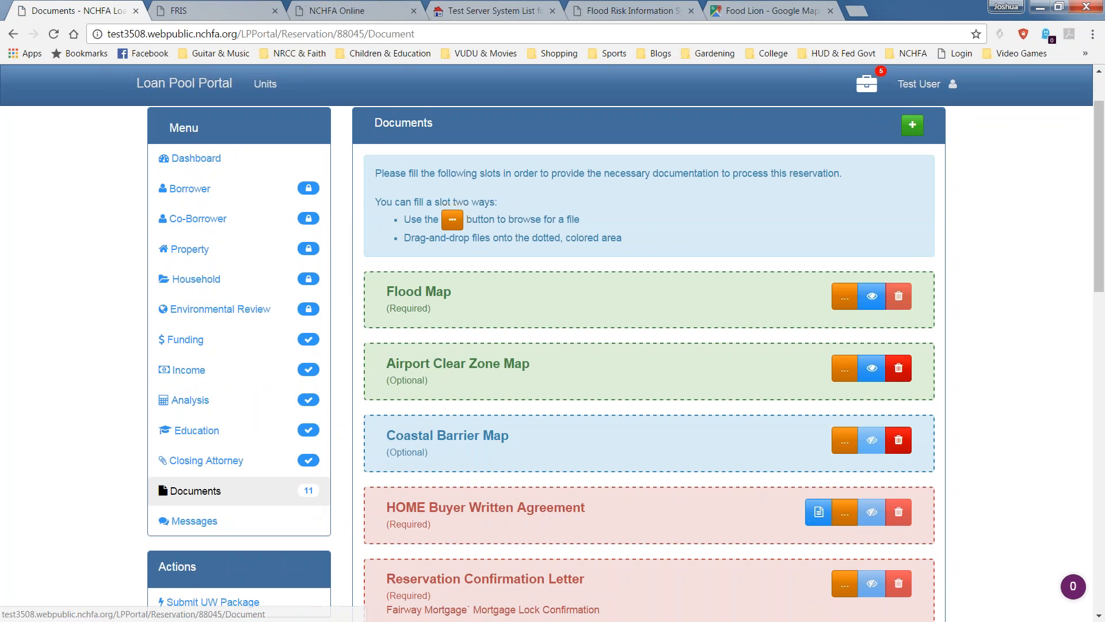
{"action": "scroll", "coordinate": [551, 339], "scroll_direction": "down", "scroll_amount": 1}
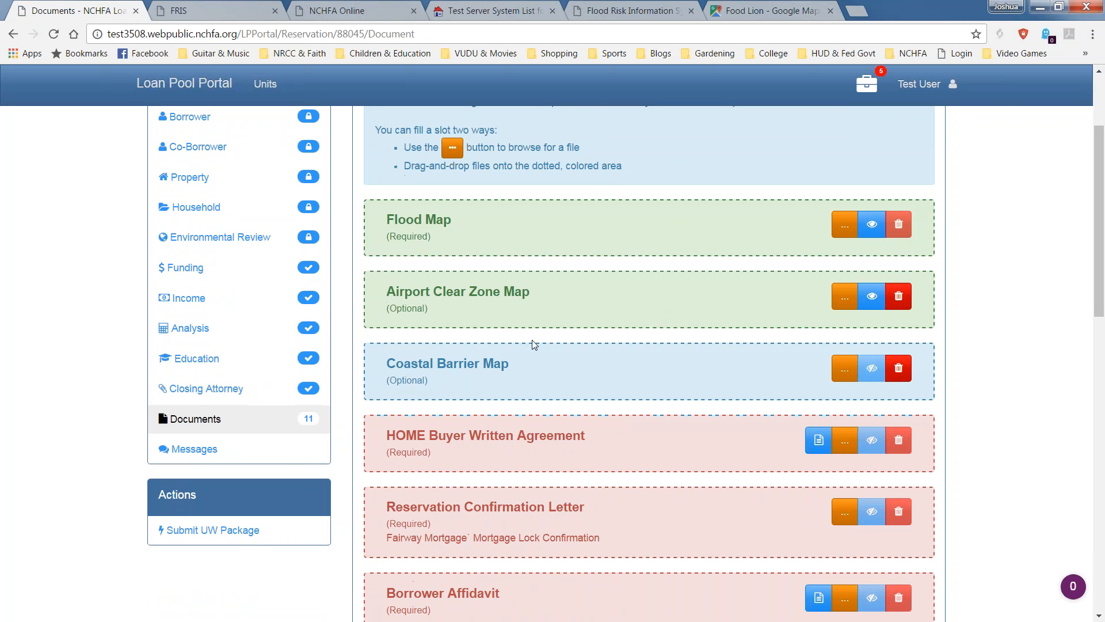
{"action": "scroll", "coordinate": [541, 338], "scroll_direction": "down", "scroll_amount": 5}
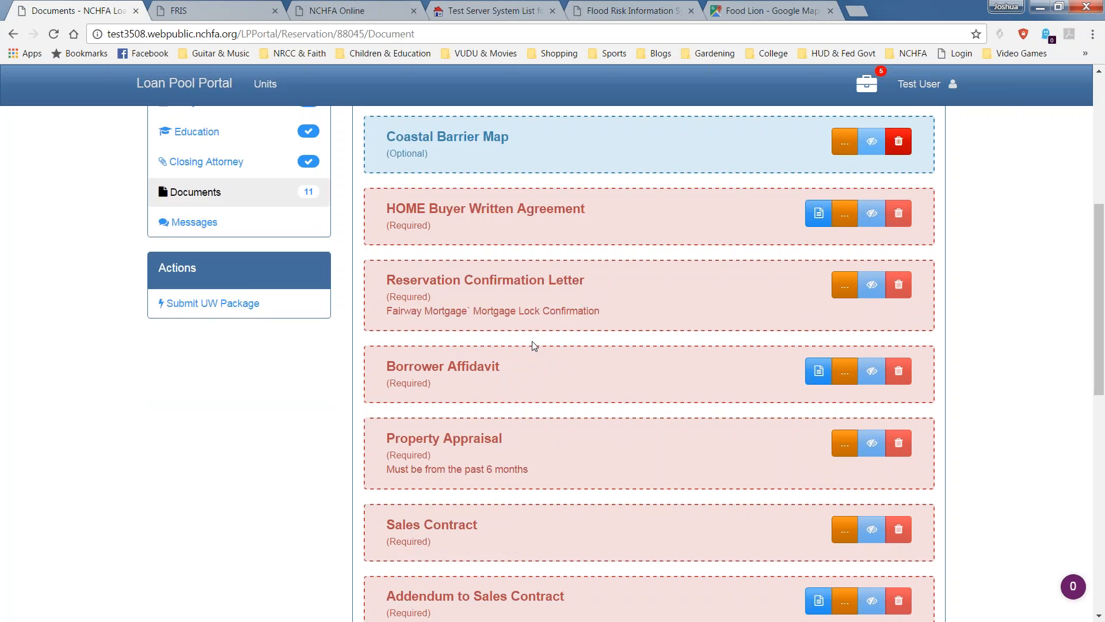
{"action": "scroll", "coordinate": [530, 343], "scroll_direction": "down", "scroll_amount": 3}
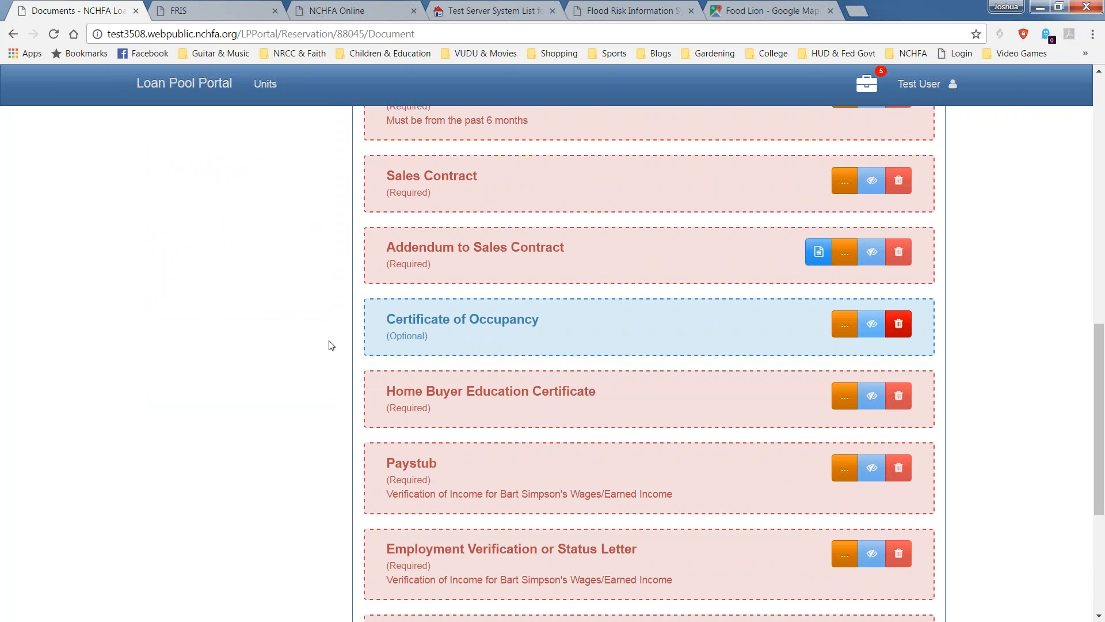
{"action": "scroll", "coordinate": [332, 320], "scroll_direction": "down", "scroll_amount": 5}
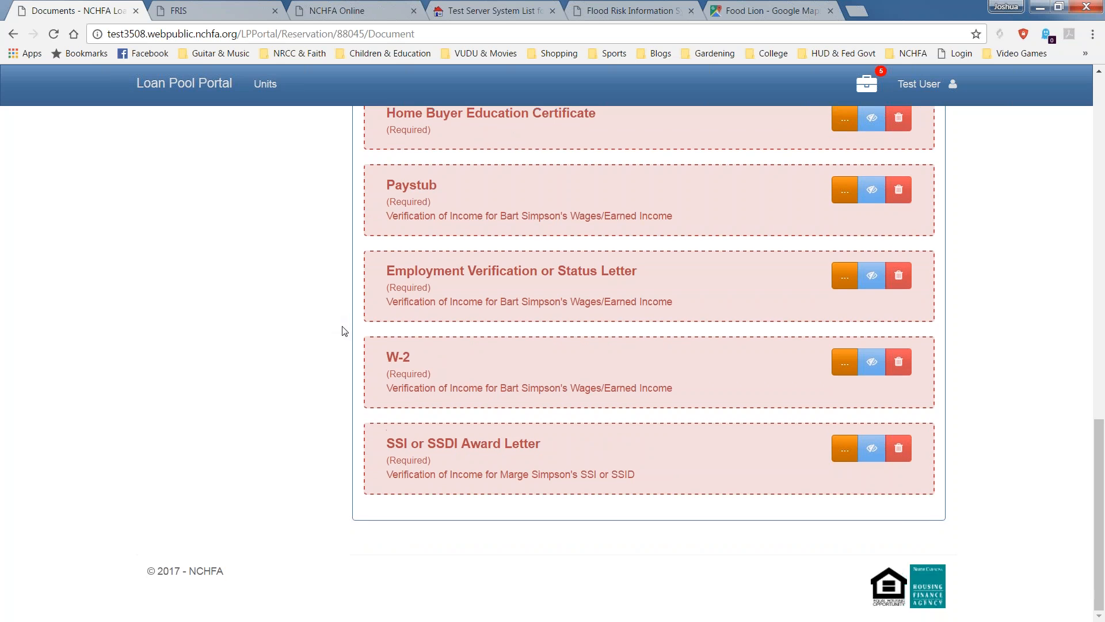
{"action": "scroll", "coordinate": [353, 336], "scroll_direction": "up", "scroll_amount": 10}
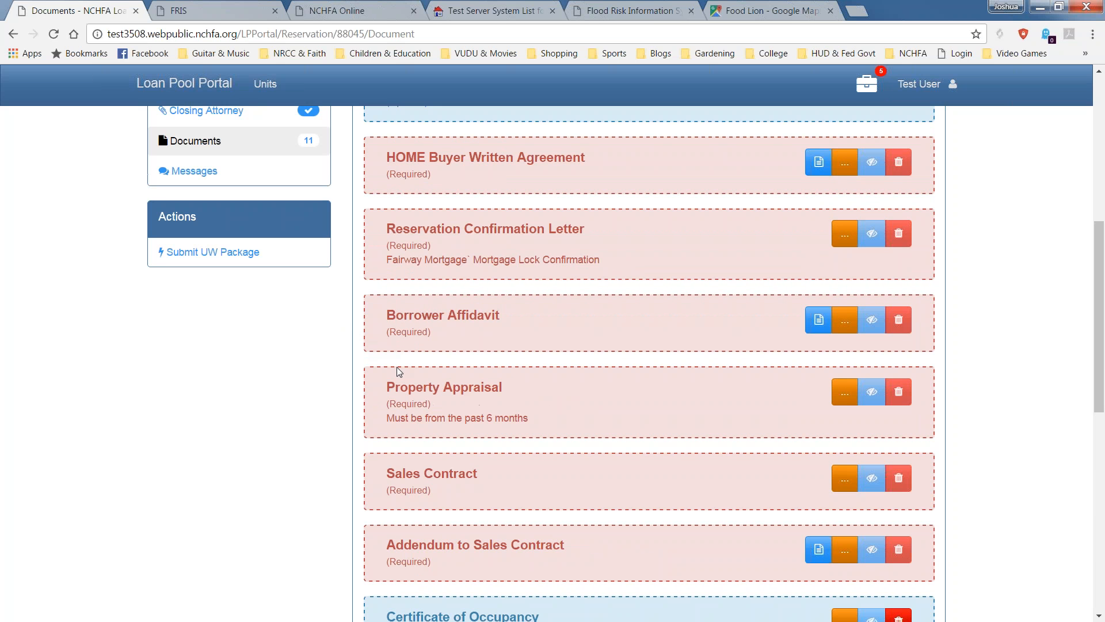
{"action": "scroll", "coordinate": [547, 365], "scroll_direction": "up", "scroll_amount": 3}
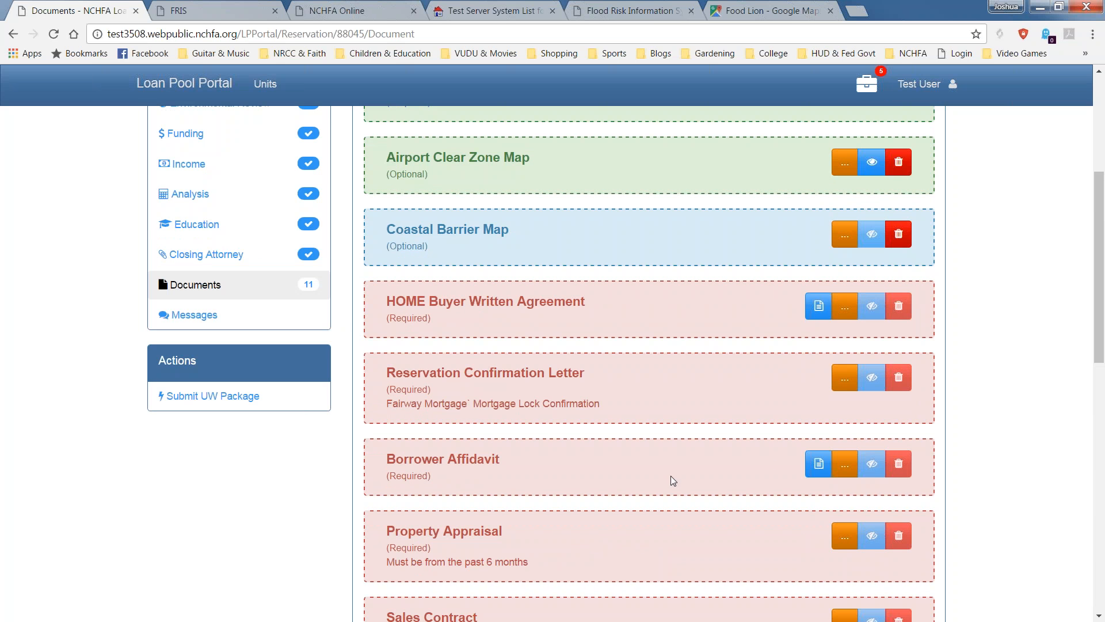
{"action": "scroll", "coordinate": [671, 476], "scroll_direction": "down", "scroll_amount": 5}
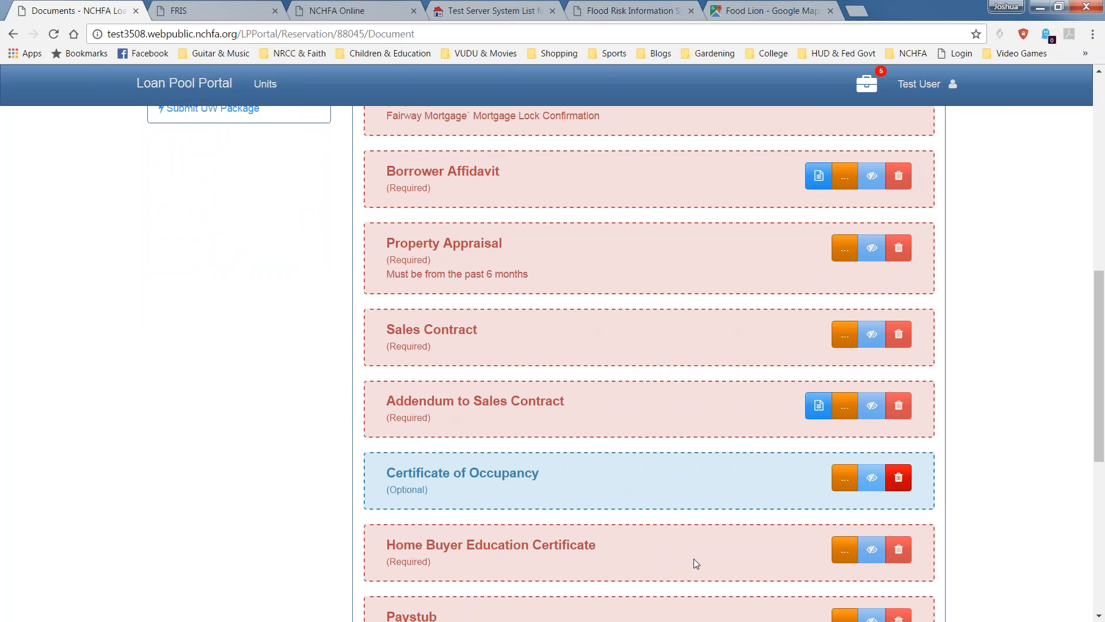
{"action": "scroll", "coordinate": [626, 498], "scroll_direction": "up", "scroll_amount": 6}
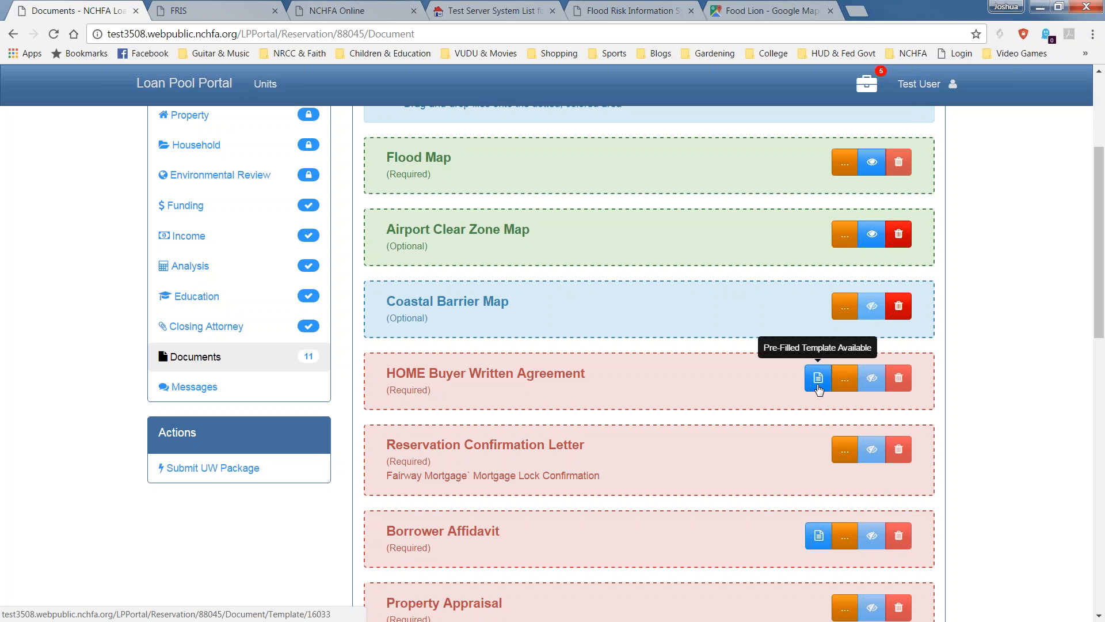
{"action": "scroll", "coordinate": [811, 525], "scroll_direction": "down", "scroll_amount": 5}
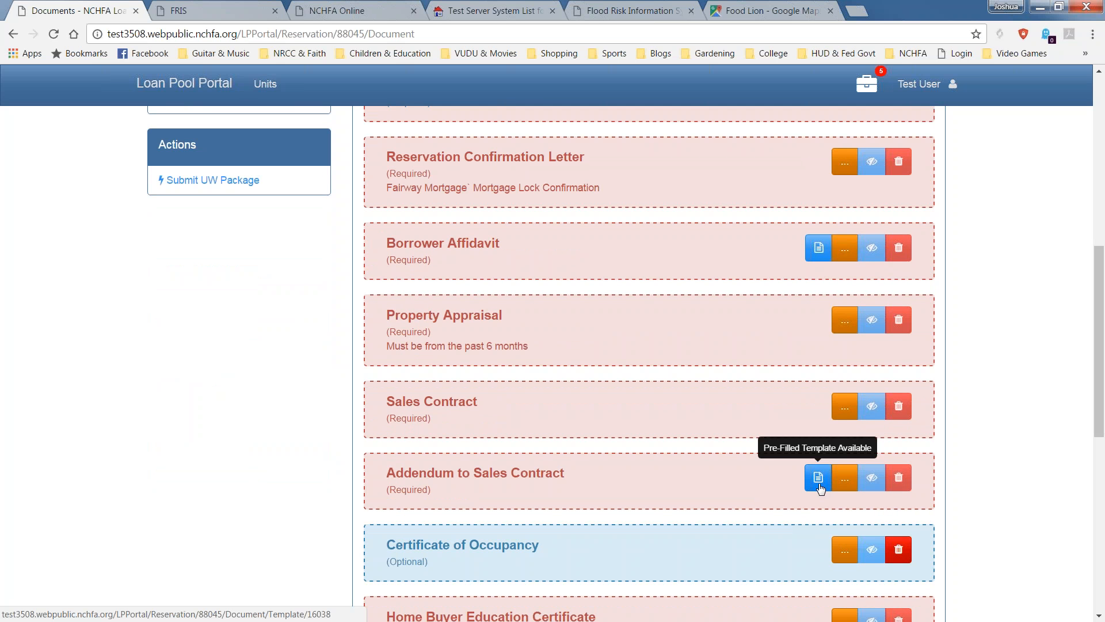
{"action": "scroll", "coordinate": [819, 488], "scroll_direction": "up", "scroll_amount": 3}
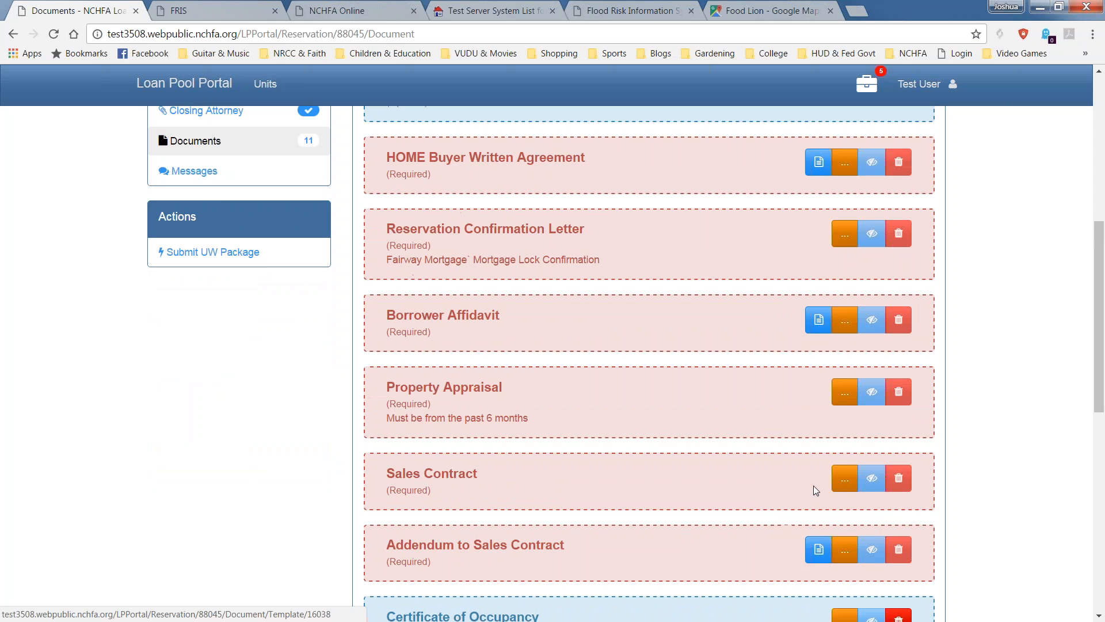
{"action": "scroll", "coordinate": [811, 490], "scroll_direction": "up", "scroll_amount": 5}
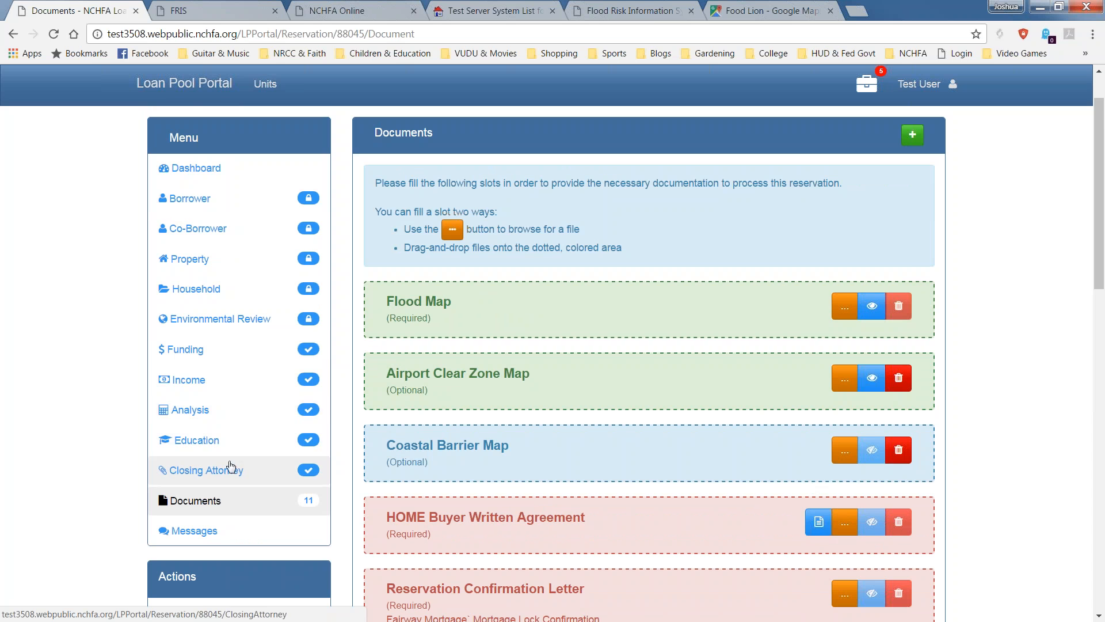
{"action": "scroll", "coordinate": [230, 426], "scroll_direction": "down", "scroll_amount": 4}
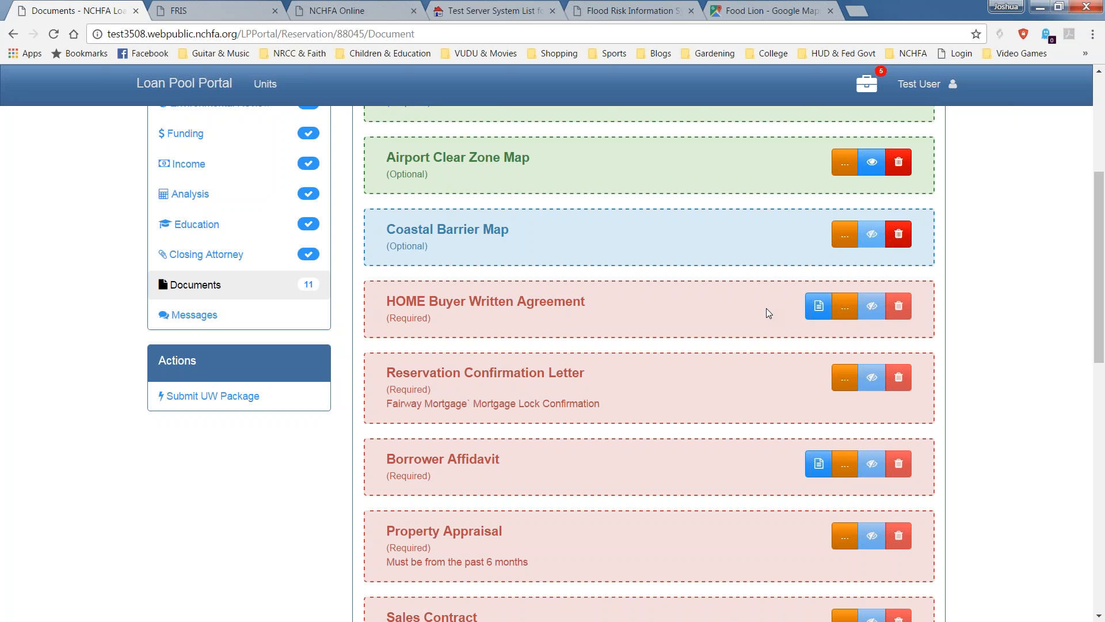
Download the pre-filled HOME Buyer Written Agreement template and open the PDF.
{"action": "left_click", "coordinate": [818, 315]}
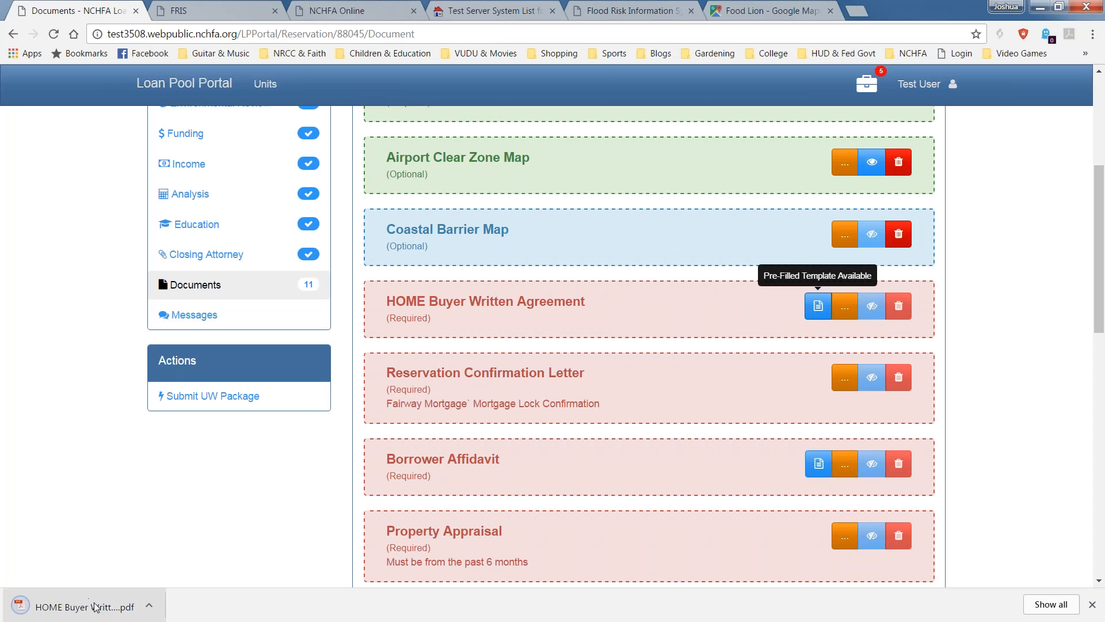
{"action": "left_click", "coordinate": [95, 607]}
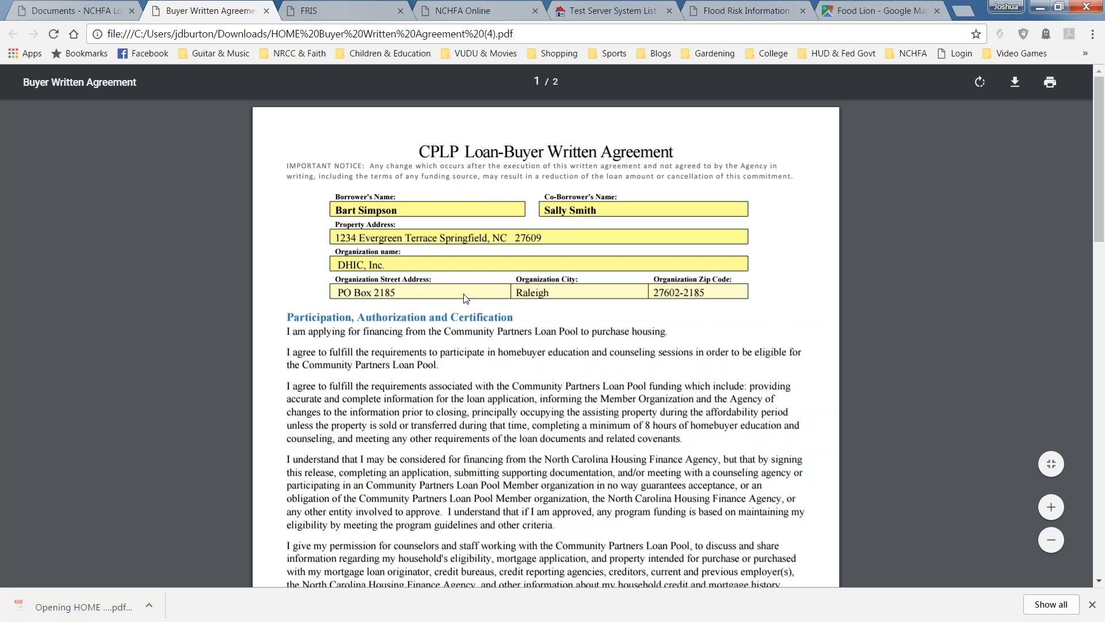
{"action": "scroll", "coordinate": [479, 347], "scroll_direction": "down", "scroll_amount": 10}
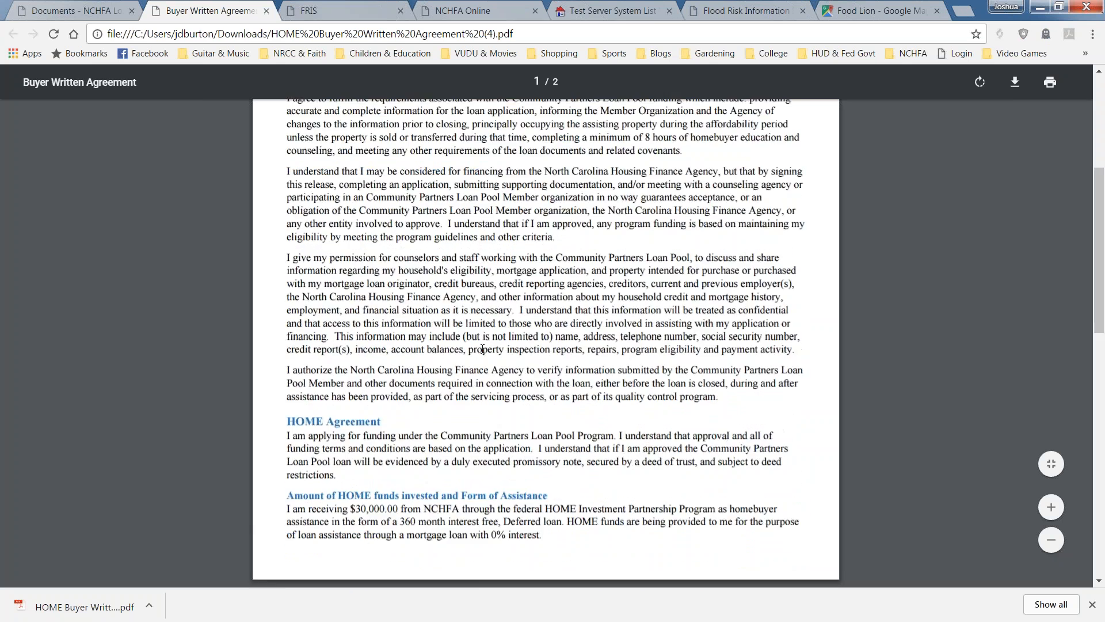
{"action": "scroll", "coordinate": [546, 343], "scroll_direction": "down", "scroll_amount": 1}
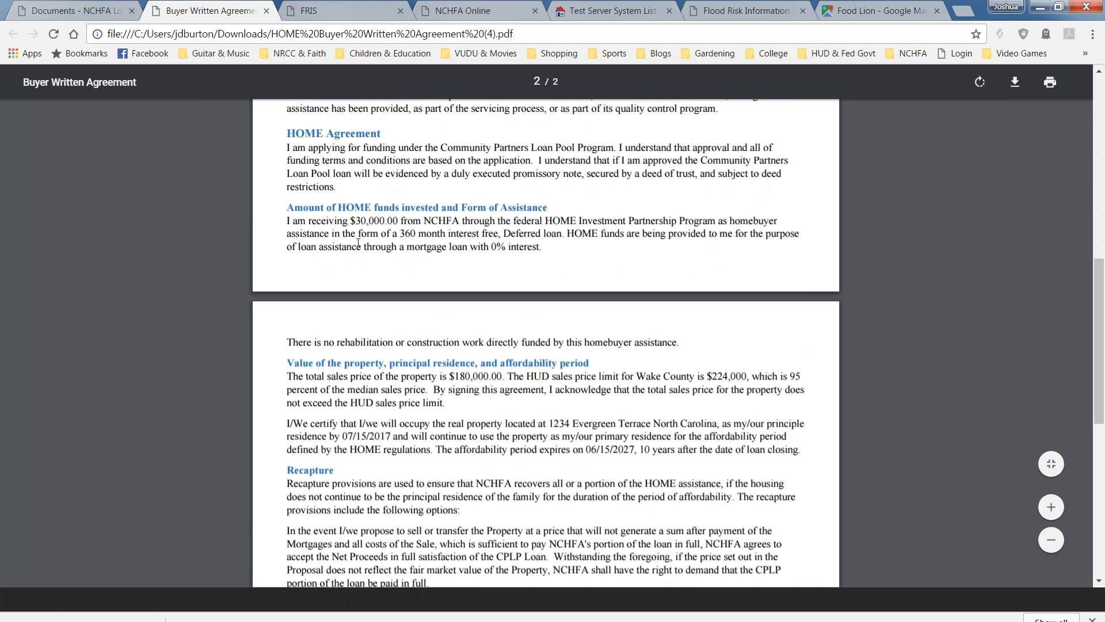
{"action": "scroll", "coordinate": [359, 226], "scroll_direction": "up", "scroll_amount": 7}
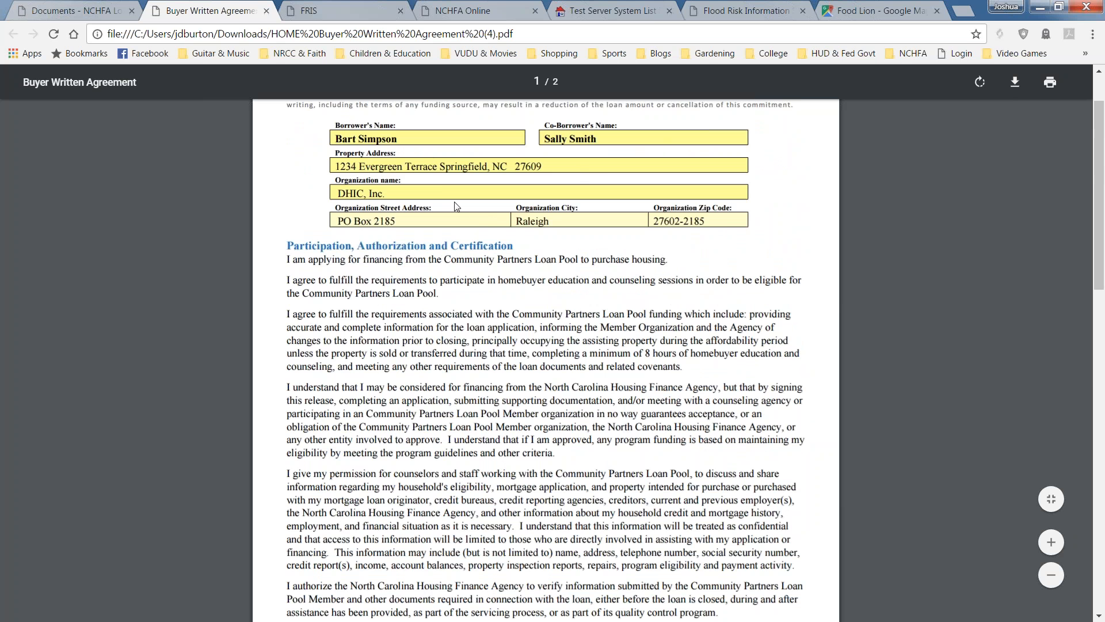
{"action": "scroll", "coordinate": [510, 365], "scroll_direction": "down", "scroll_amount": 4}
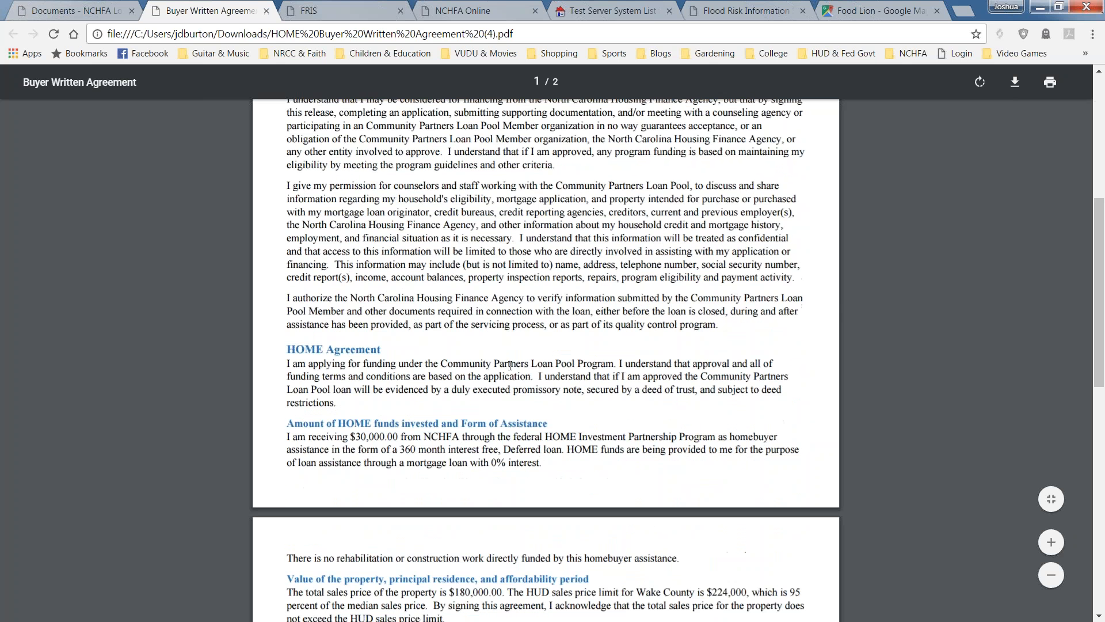
{"action": "double_click", "coordinate": [379, 441]}
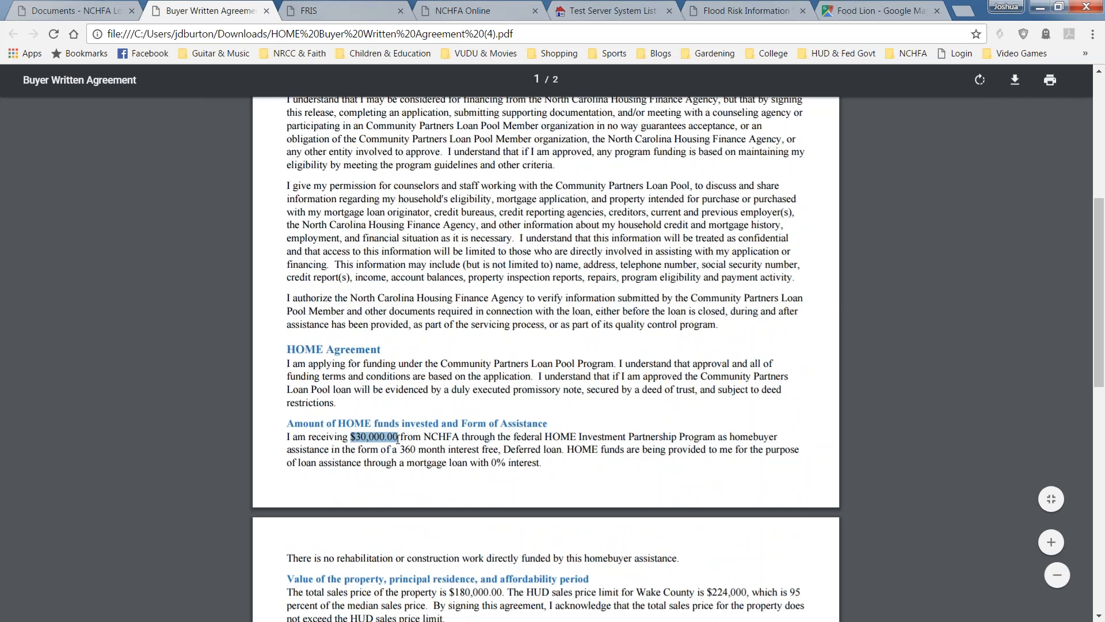
{"action": "left_click_drag", "start_coordinate": [397, 452], "coordinate": [413, 453]}
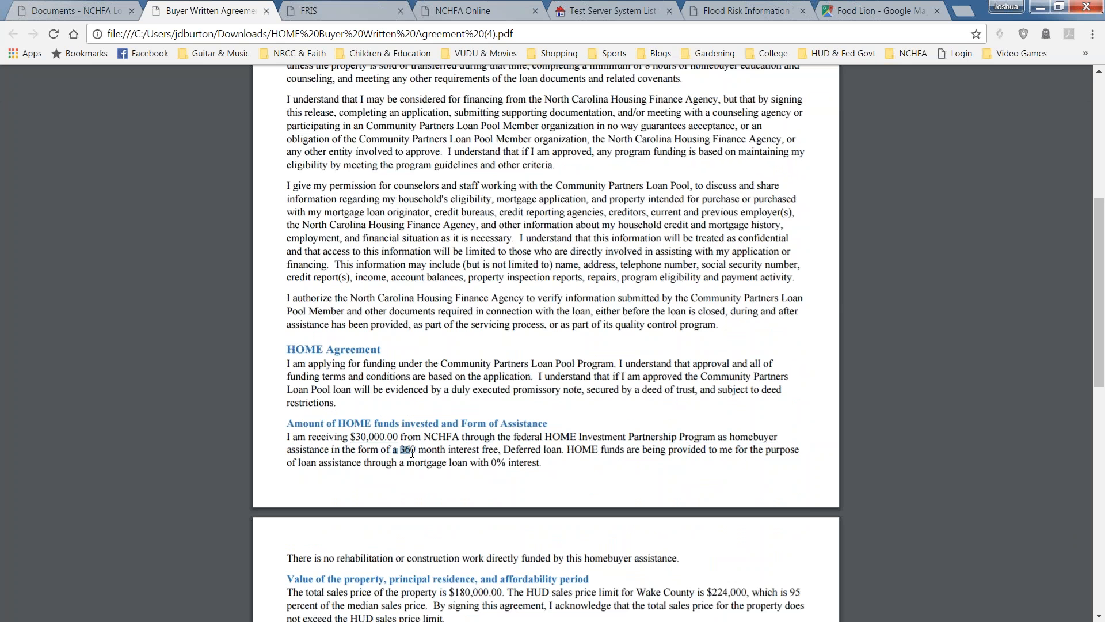
{"action": "scroll", "coordinate": [608, 506], "scroll_direction": "down", "scroll_amount": 3}
{"action": "left_click_drag", "start_coordinate": [445, 441], "coordinate": [501, 453]}
{"action": "left_click", "coordinate": [677, 484]}
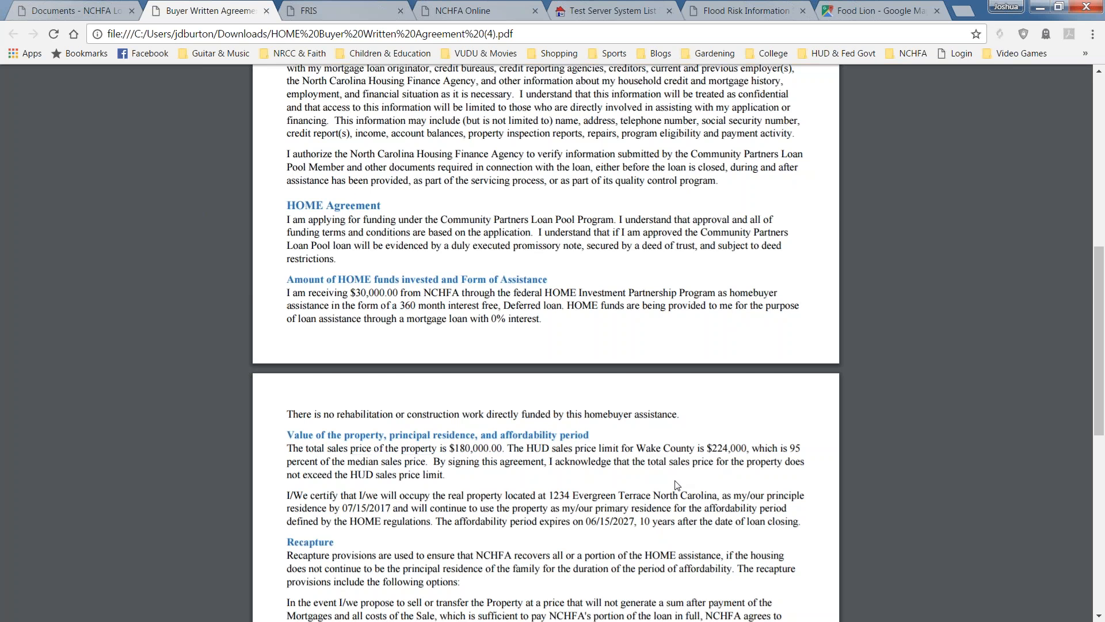
{"action": "scroll", "coordinate": [679, 432], "scroll_direction": "down", "scroll_amount": 3}
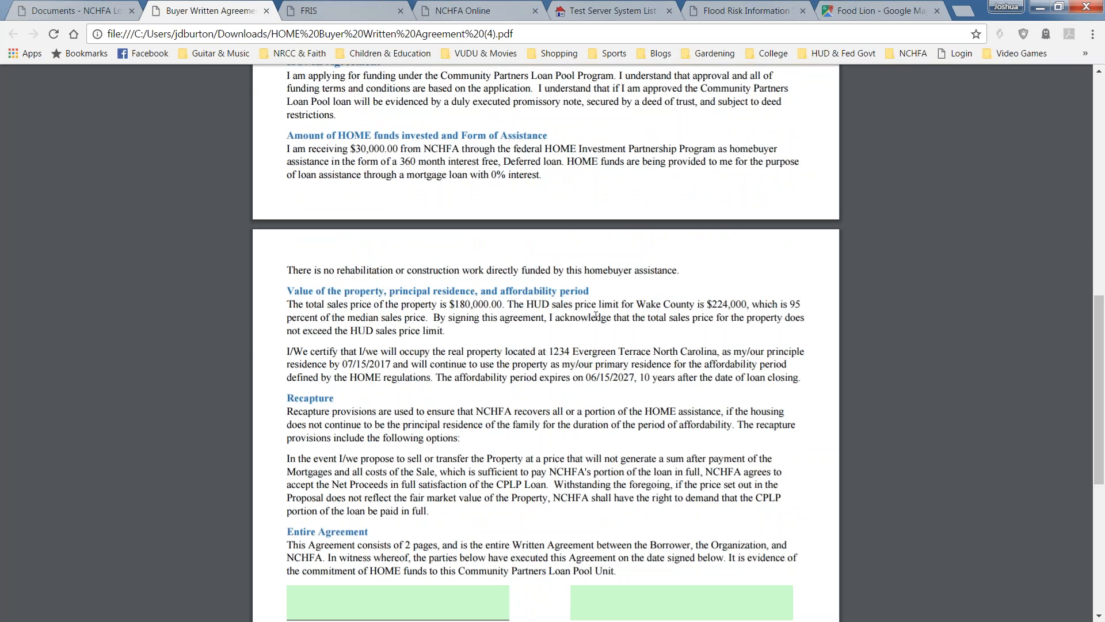
{"action": "scroll", "coordinate": [414, 341], "scroll_direction": "down", "scroll_amount": 1}
{"action": "scroll", "coordinate": [414, 341], "scroll_direction": "down", "scroll_amount": 2}
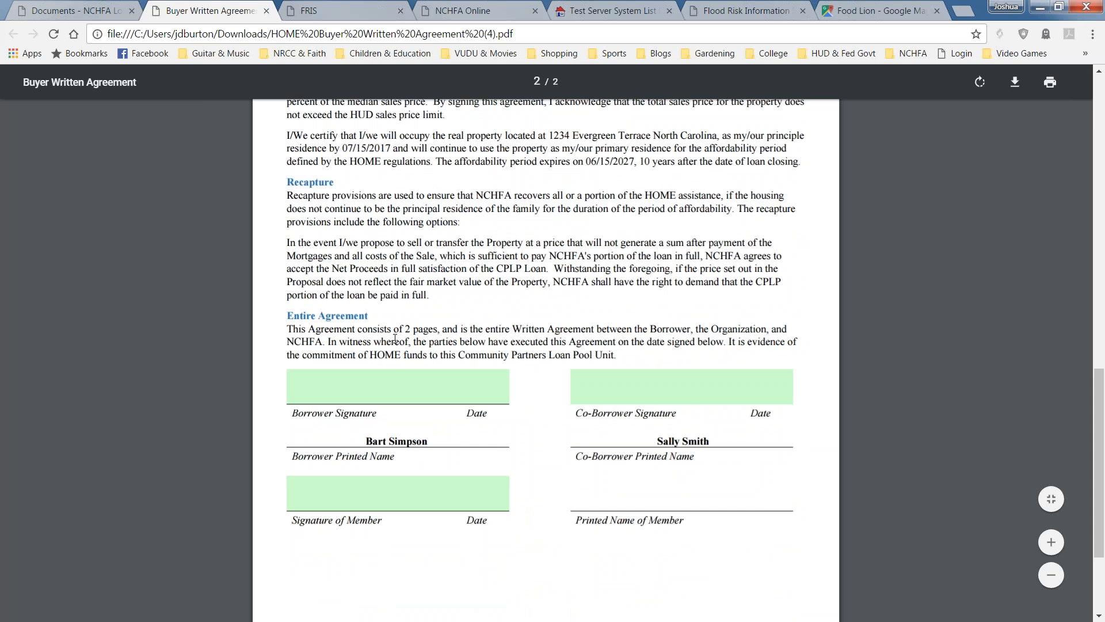
{"action": "scroll", "coordinate": [395, 339], "scroll_direction": "up", "scroll_amount": 1}
{"action": "scroll", "coordinate": [394, 339], "scroll_direction": "down", "scroll_amount": 2}
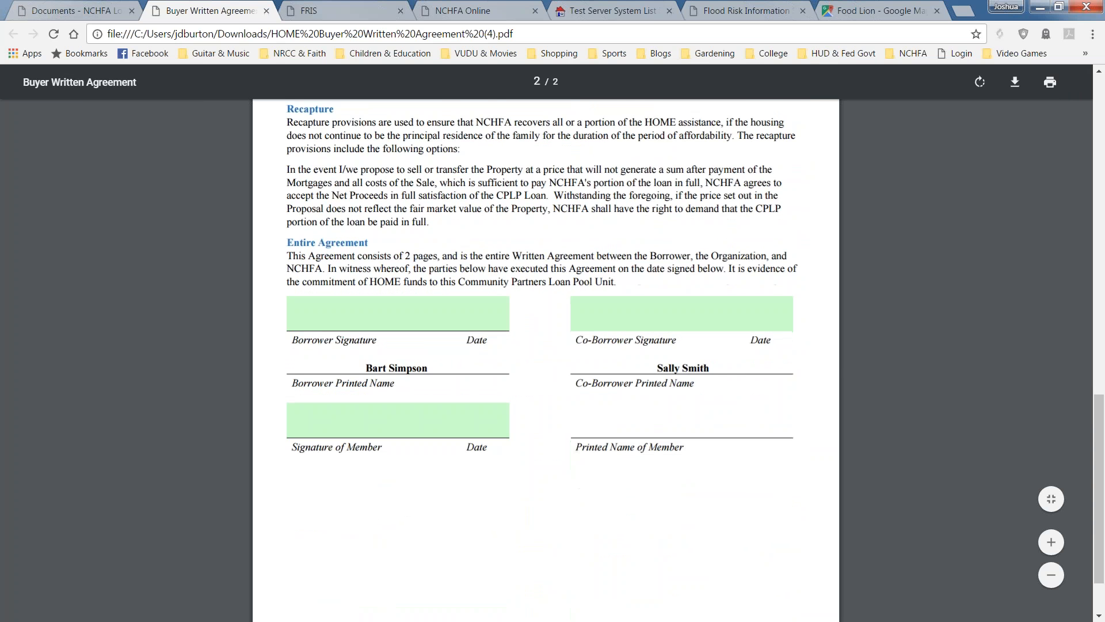
{"action": "scroll", "coordinate": [452, 256], "scroll_direction": "down", "scroll_amount": 1}
{"action": "scroll", "coordinate": [470, 275], "scroll_direction": "up", "scroll_amount": 5}
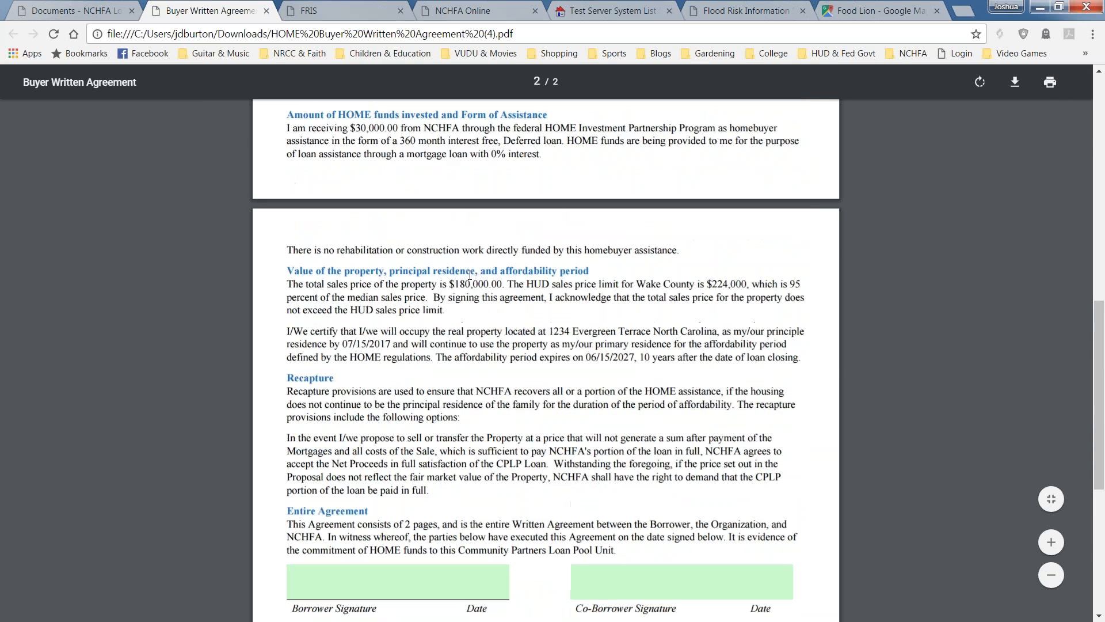
{"action": "scroll", "coordinate": [477, 297], "scroll_direction": "down", "scroll_amount": 2}
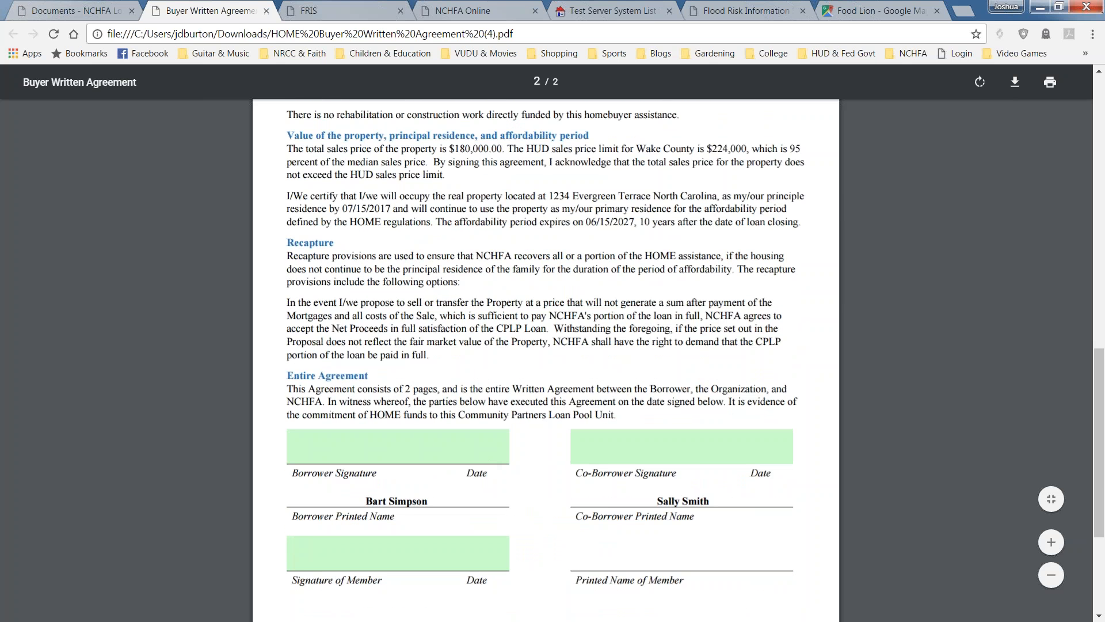
{"action": "scroll", "coordinate": [593, 465], "scroll_direction": "down", "scroll_amount": 3}
{"action": "scroll", "coordinate": [593, 465], "scroll_direction": "up", "scroll_amount": 5}
{"action": "scroll", "coordinate": [546, 357], "scroll_direction": "up", "scroll_amount": 10}
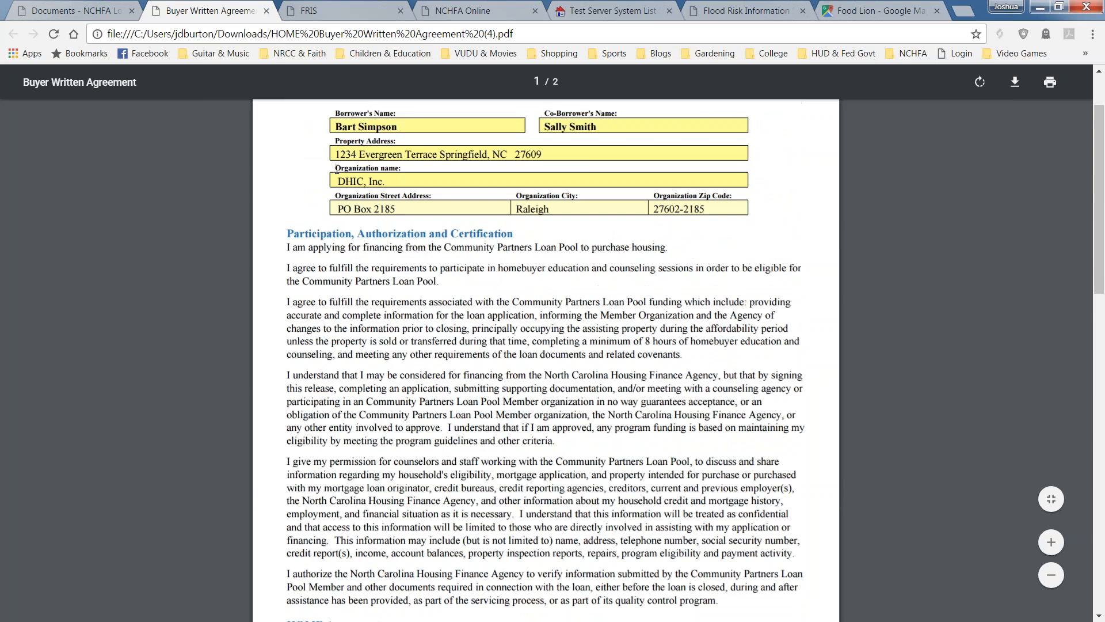
Back on the Documents tab, request the pre-filled Borrower Affidavit template.
{"action": "left_click", "coordinate": [63, 12]}
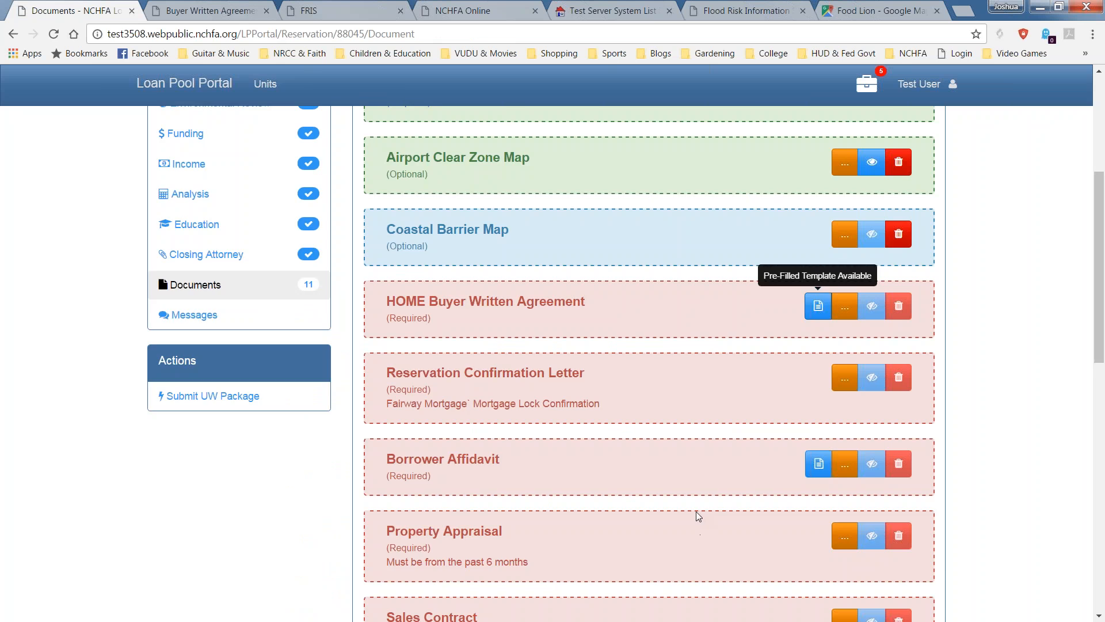
{"action": "scroll", "coordinate": [696, 511], "scroll_direction": "down", "scroll_amount": 4}
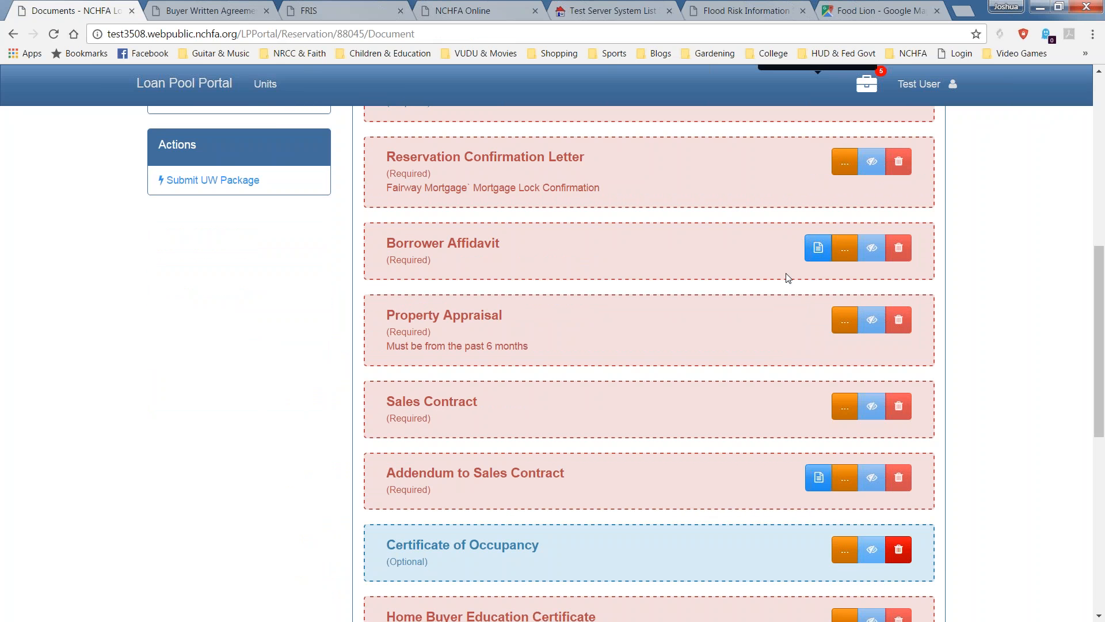
{"action": "left_click", "coordinate": [818, 247]}
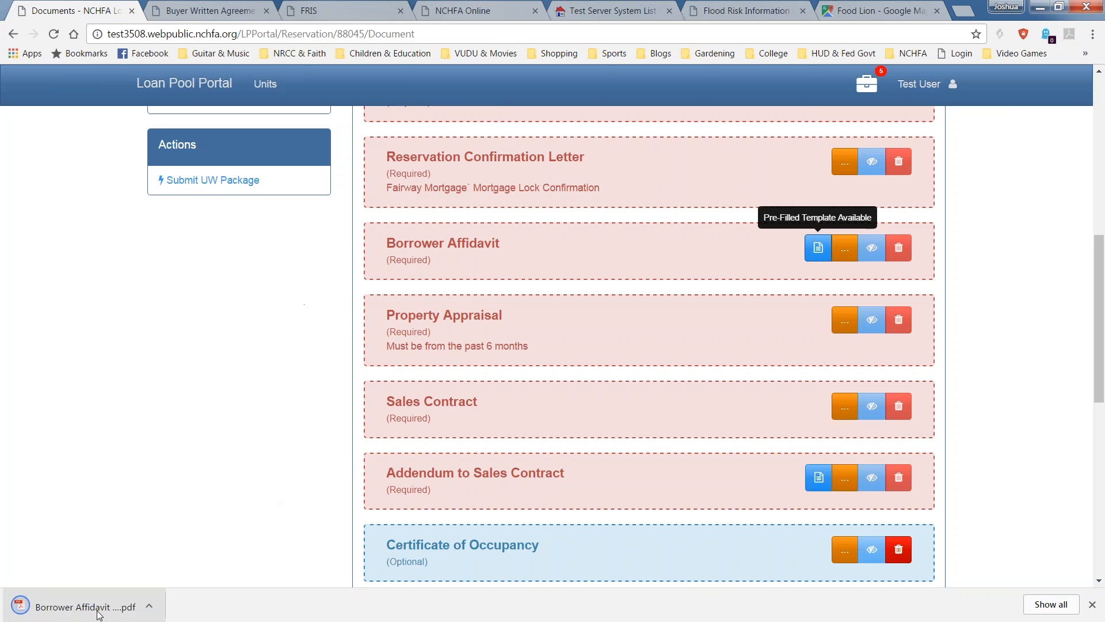
Open the Borrower Affidavit PDF and read both pages down to the signature lines.
{"action": "left_click", "coordinate": [102, 613]}
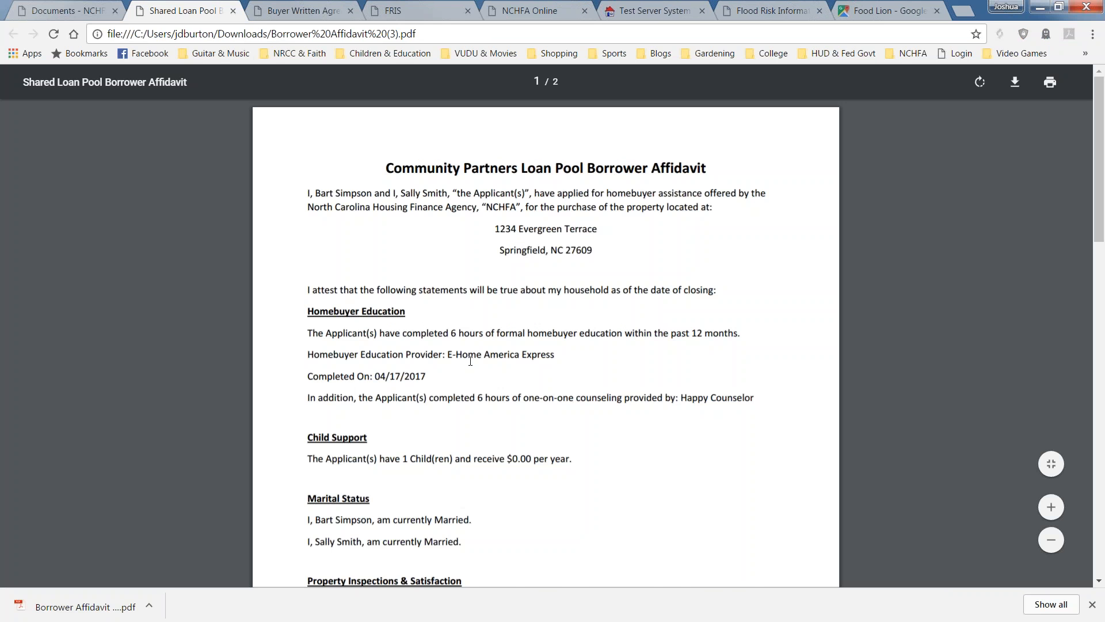
{"action": "scroll", "coordinate": [461, 374], "scroll_direction": "down", "scroll_amount": 1}
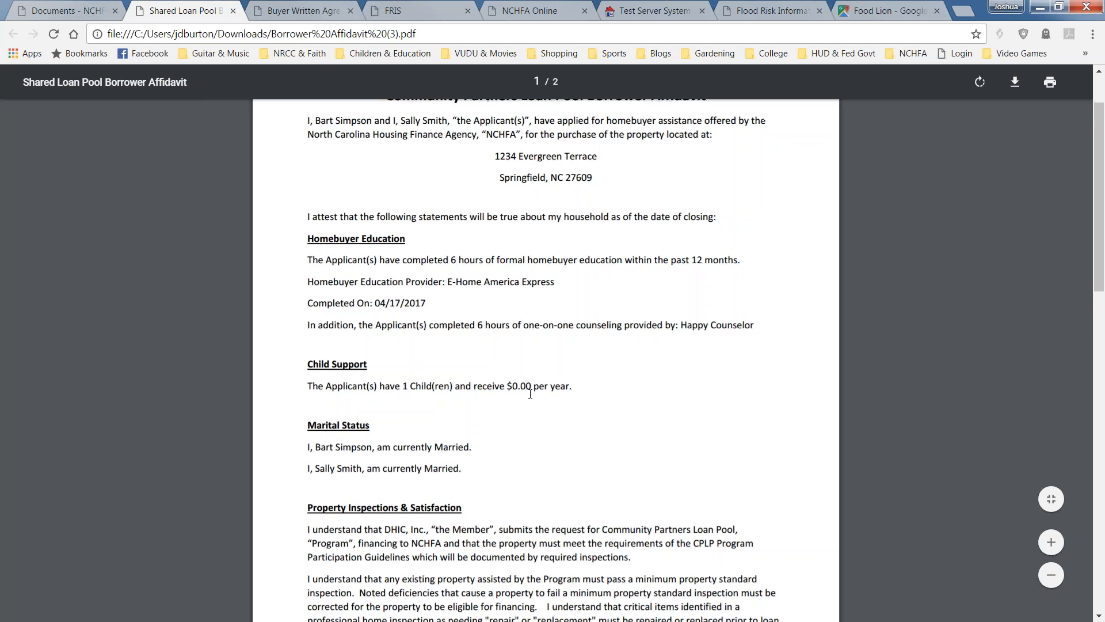
{"action": "scroll", "coordinate": [526, 396], "scroll_direction": "down", "scroll_amount": 1}
{"action": "scroll", "coordinate": [486, 418], "scroll_direction": "down", "scroll_amount": 1}
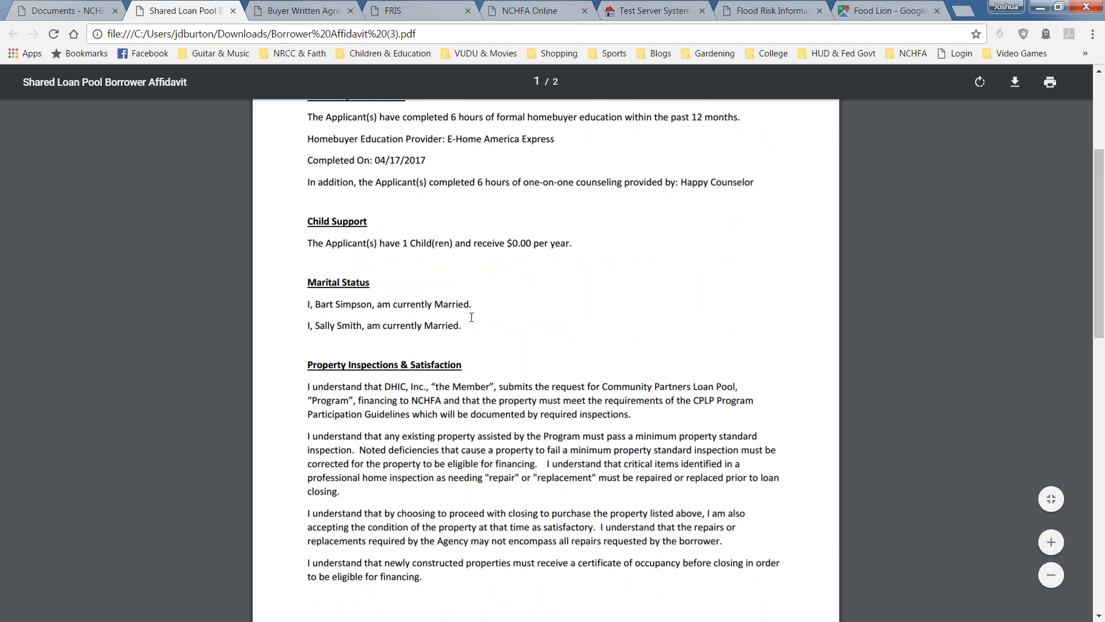
{"action": "scroll", "coordinate": [441, 322], "scroll_direction": "down", "scroll_amount": 9}
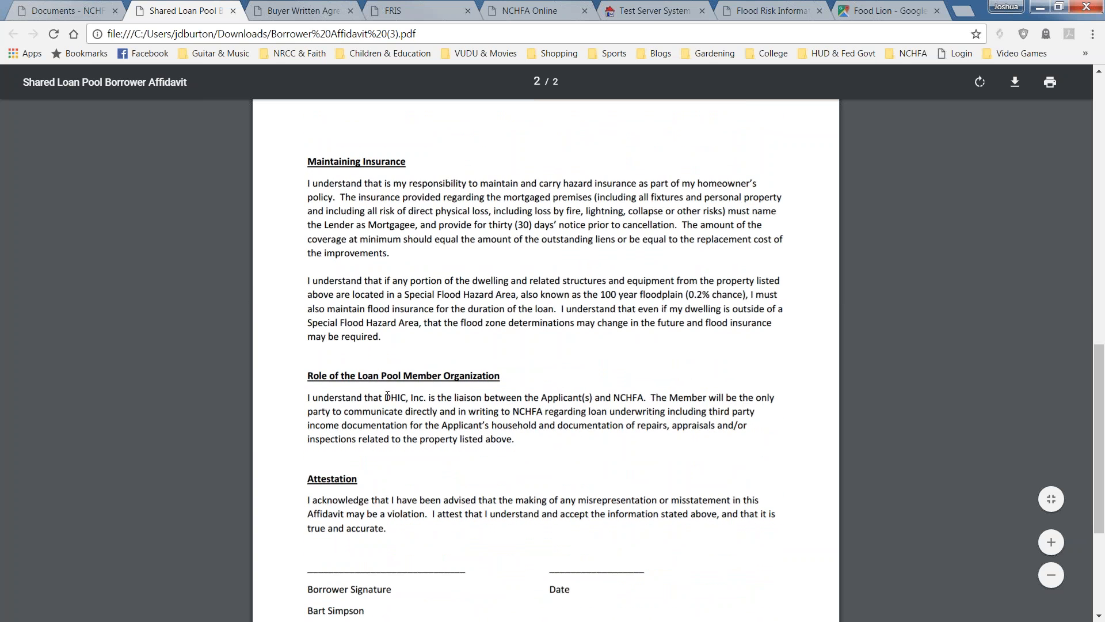
{"action": "scroll", "coordinate": [387, 395], "scroll_direction": "down", "scroll_amount": 3}
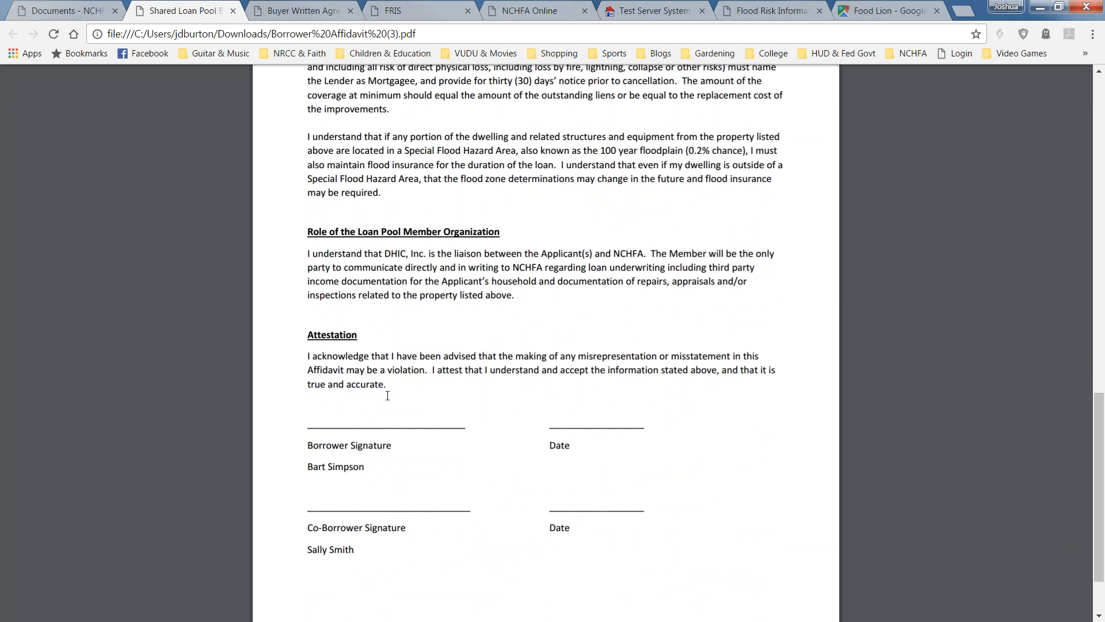
{"action": "scroll", "coordinate": [387, 395], "scroll_direction": "up", "scroll_amount": 4}
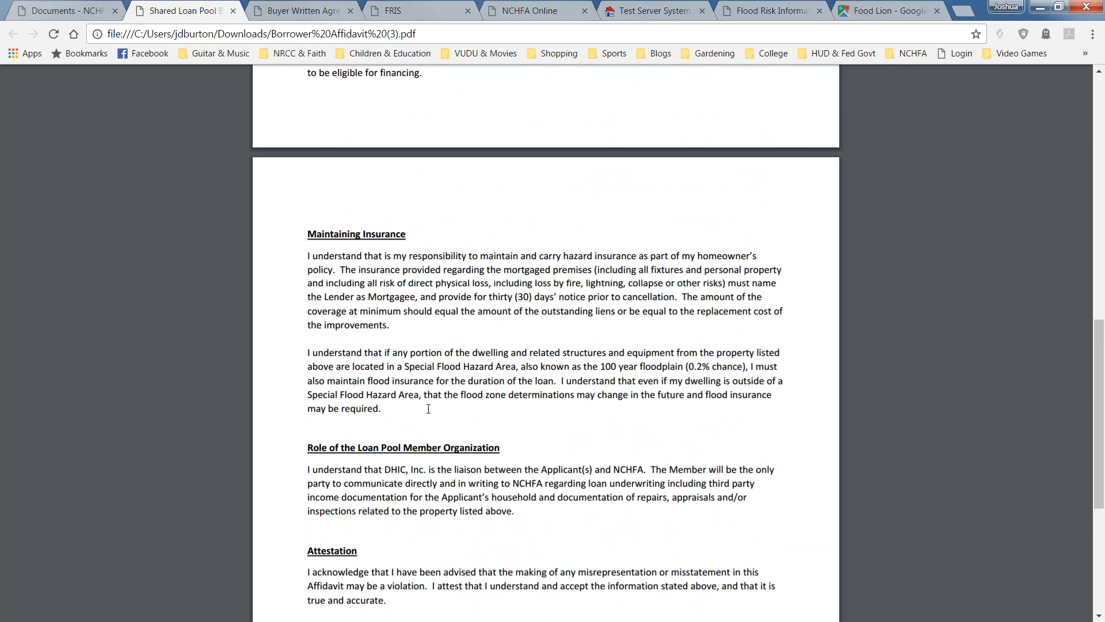
{"action": "scroll", "coordinate": [372, 348], "scroll_direction": "up", "scroll_amount": 5}
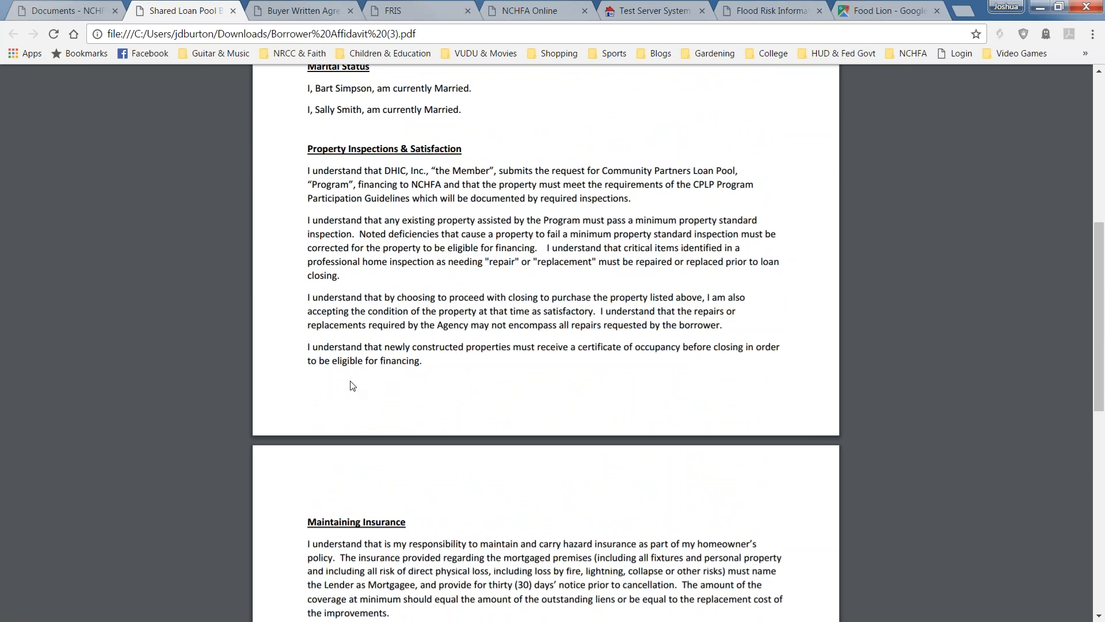
{"action": "scroll", "coordinate": [367, 390], "scroll_direction": "up", "scroll_amount": 5}
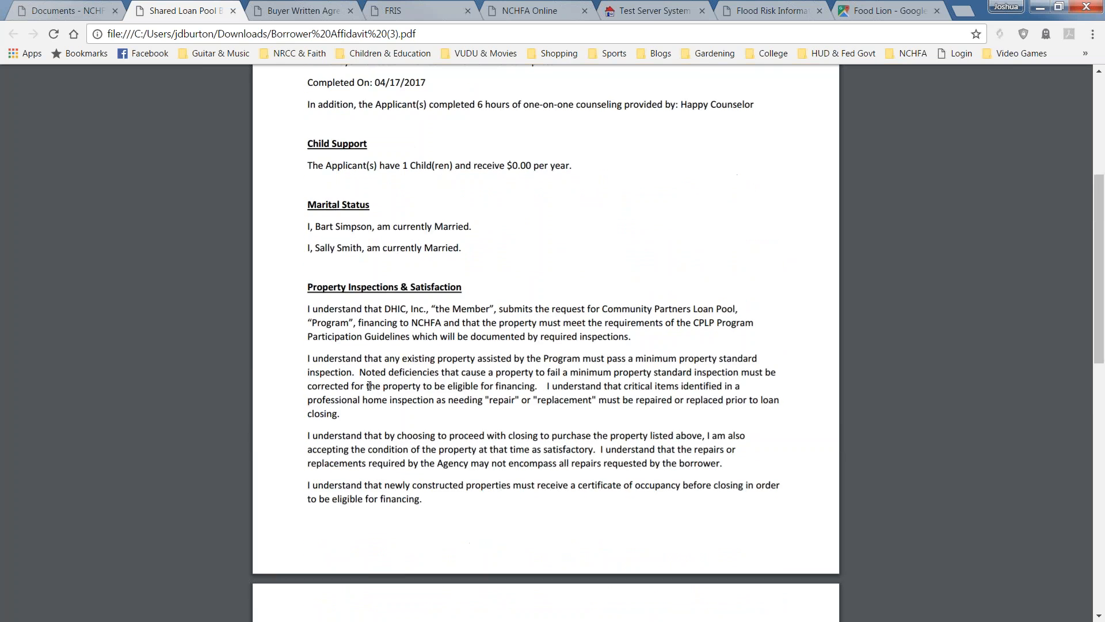
{"action": "scroll", "coordinate": [366, 388], "scroll_direction": "up", "scroll_amount": 1}
{"action": "scroll", "coordinate": [367, 389], "scroll_direction": "down", "scroll_amount": 5}
{"action": "scroll", "coordinate": [367, 411], "scroll_direction": "down", "scroll_amount": 10}
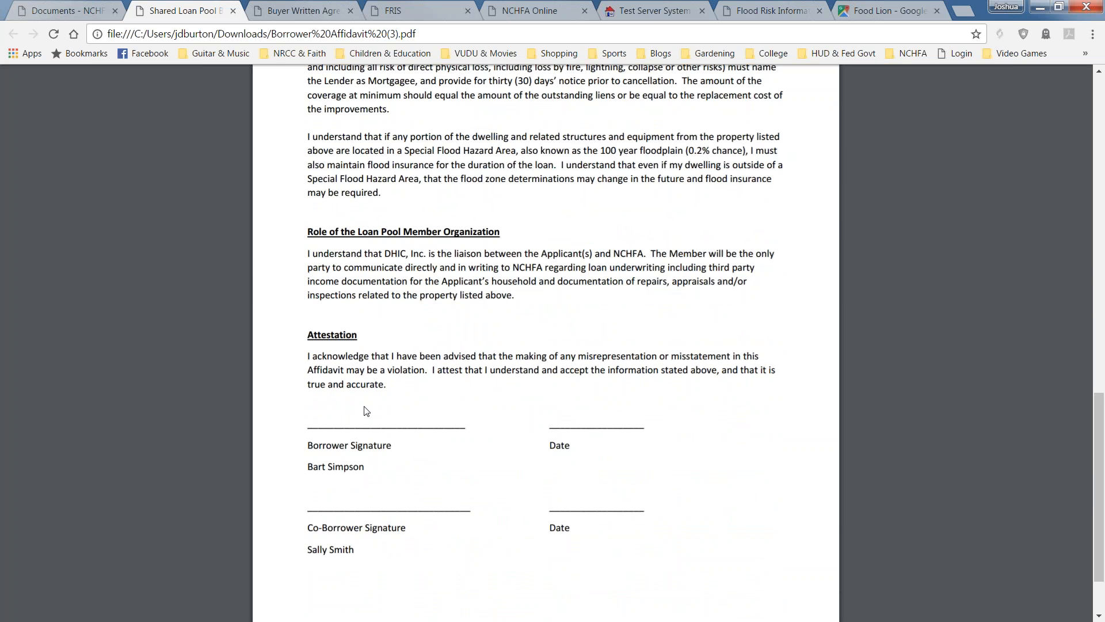
{"action": "scroll", "coordinate": [365, 412], "scroll_direction": "down", "scroll_amount": 1}
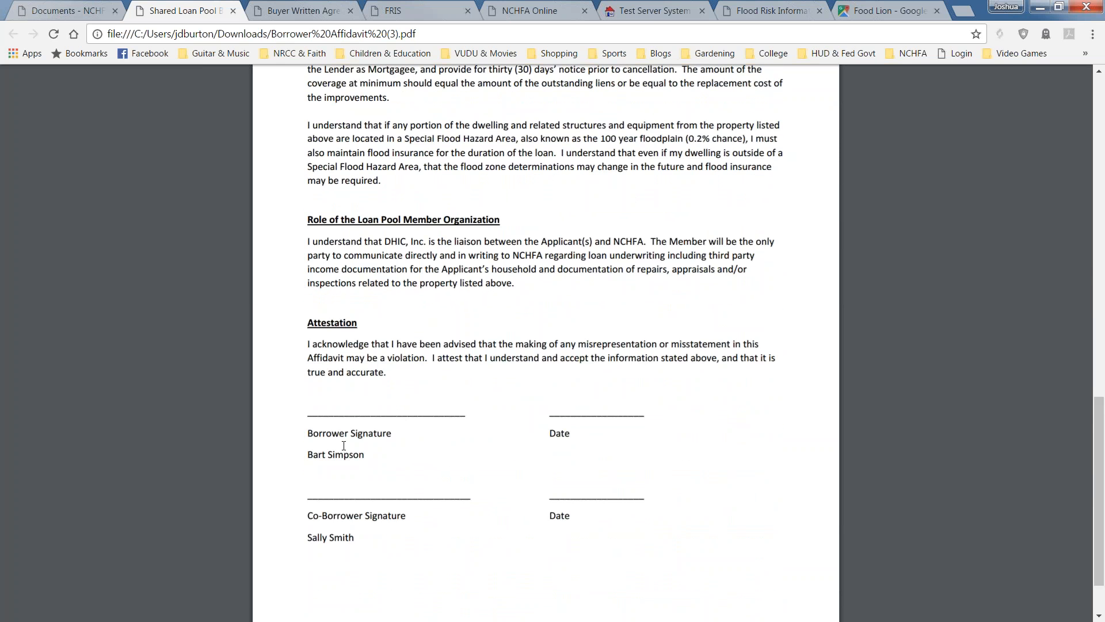
{"action": "scroll", "coordinate": [344, 445], "scroll_direction": "up", "scroll_amount": 15}
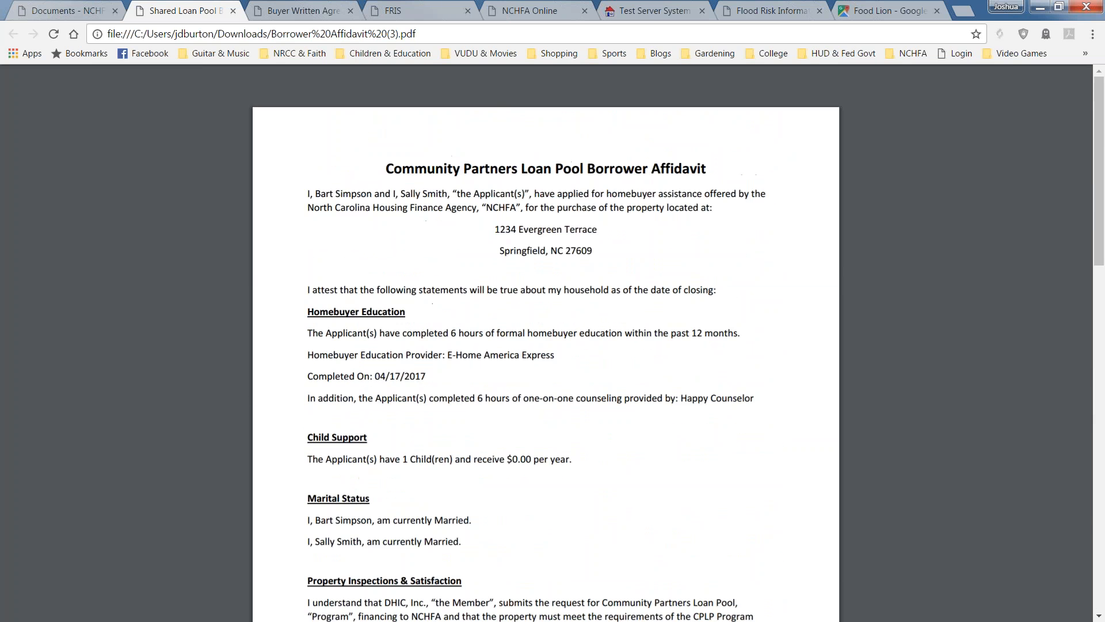
Download the pre-filled Addendum to Sales Contract template from the Documents tab and open it.
{"action": "left_click", "coordinate": [99, 8]}
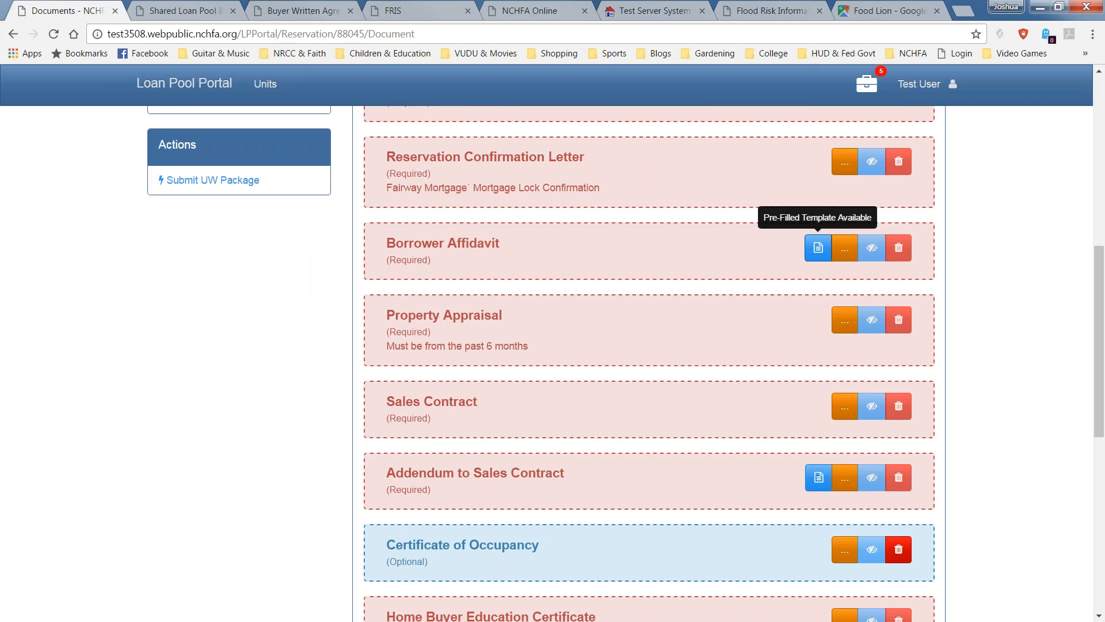
{"action": "scroll", "coordinate": [502, 469], "scroll_direction": "down", "scroll_amount": 1}
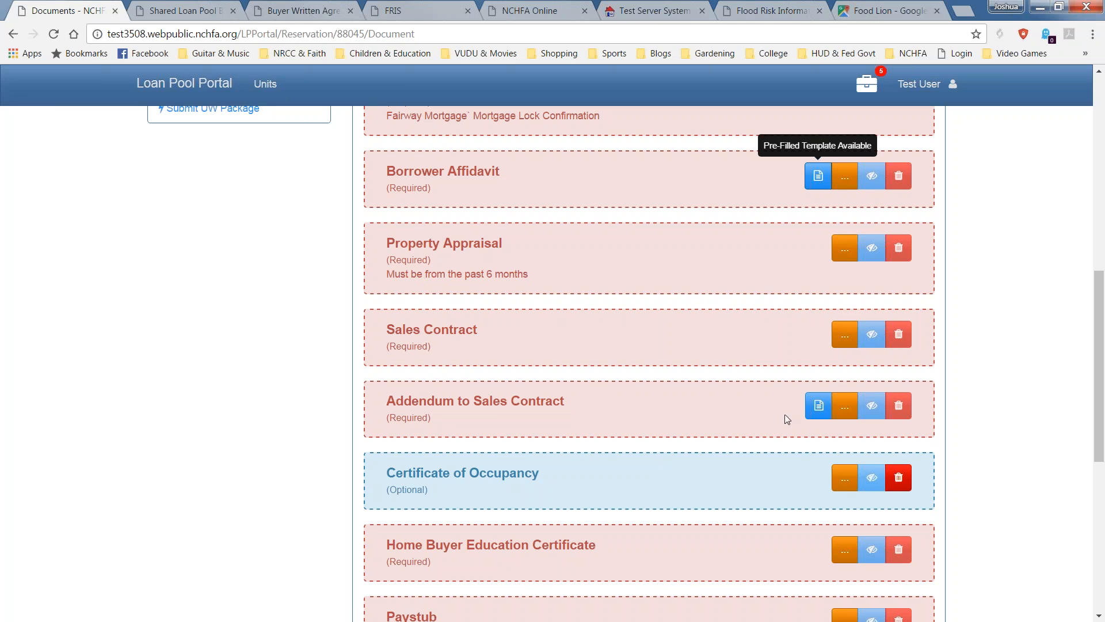
{"action": "left_click", "coordinate": [818, 405]}
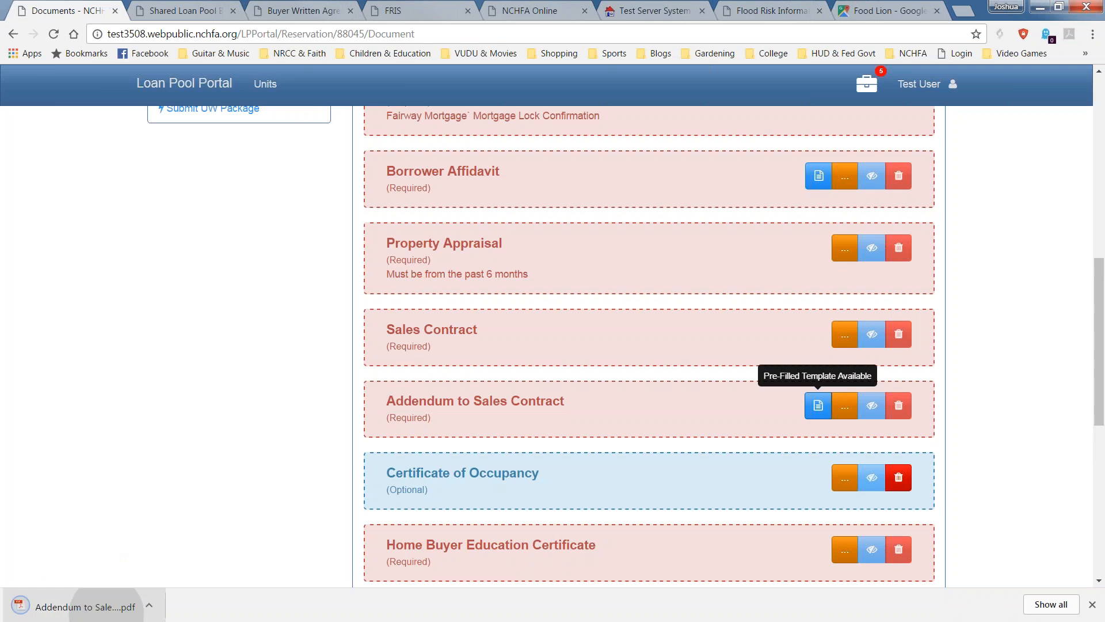
{"action": "left_click", "coordinate": [23, 604]}
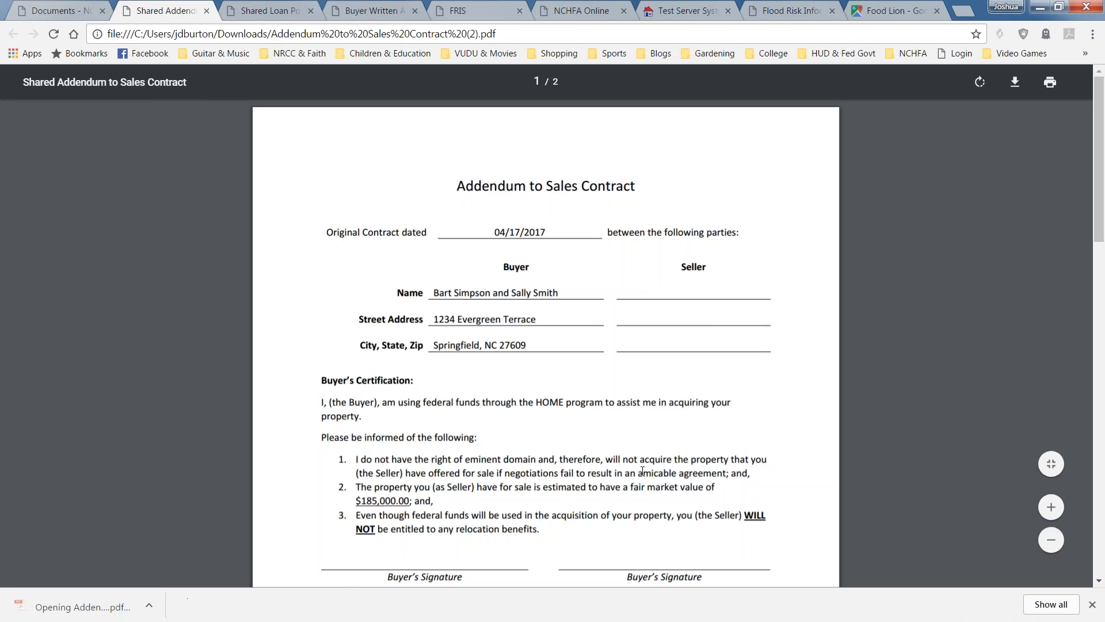
Read both Addendum pages, including Seller's Acceptance and Termination, then return to the Buyer section.
{"action": "scroll", "coordinate": [625, 481], "scroll_direction": "down", "scroll_amount": 2}
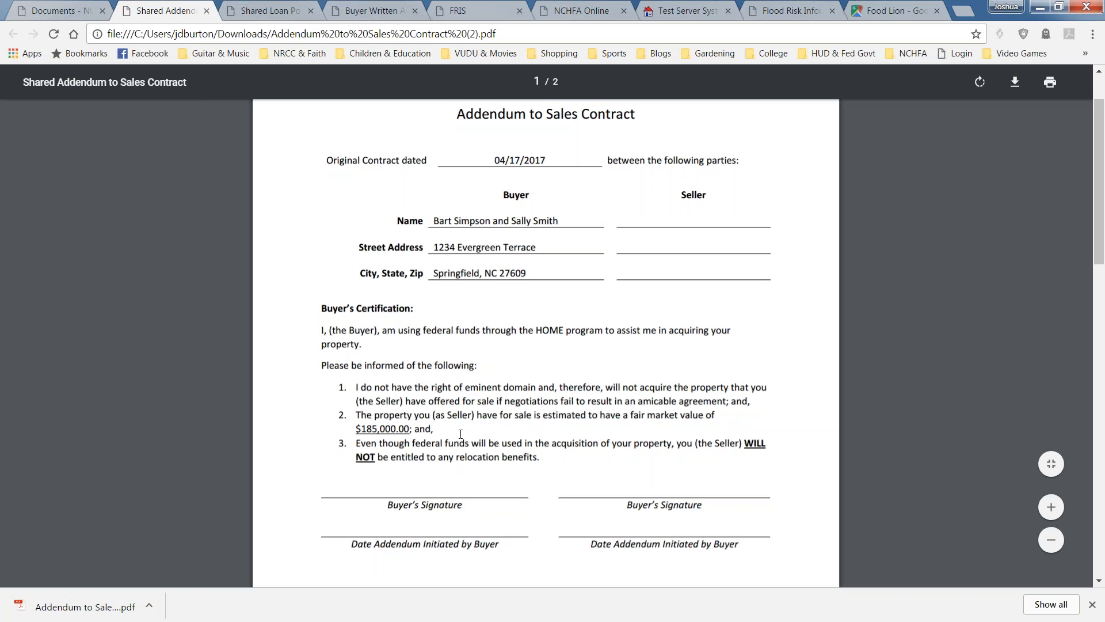
{"action": "scroll", "coordinate": [461, 440], "scroll_direction": "down", "scroll_amount": 2}
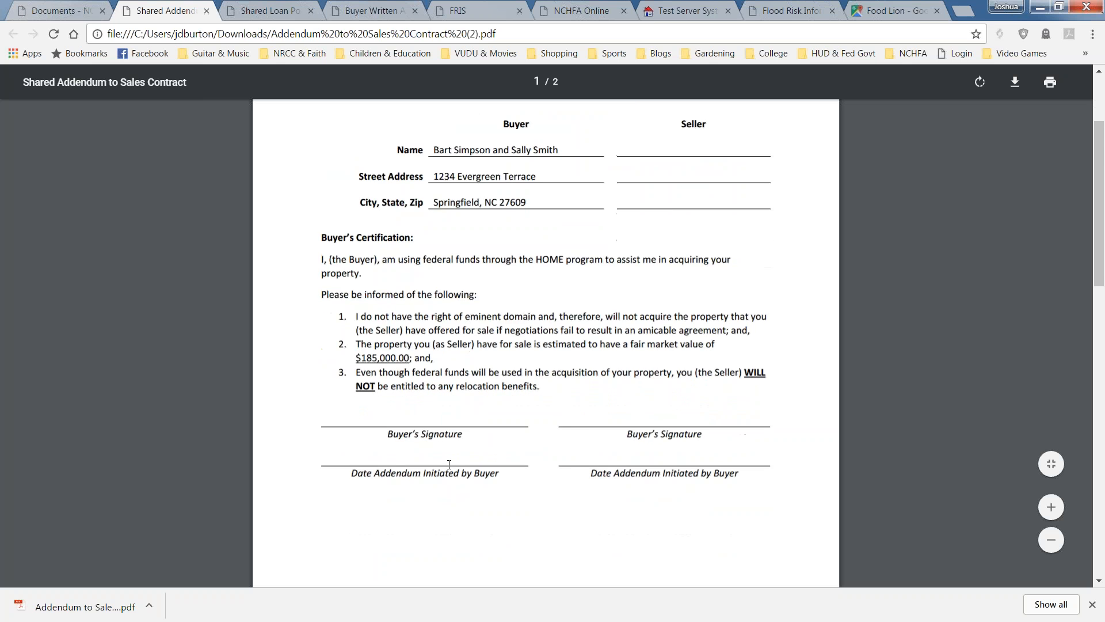
{"action": "scroll", "coordinate": [484, 444], "scroll_direction": "up", "scroll_amount": 2}
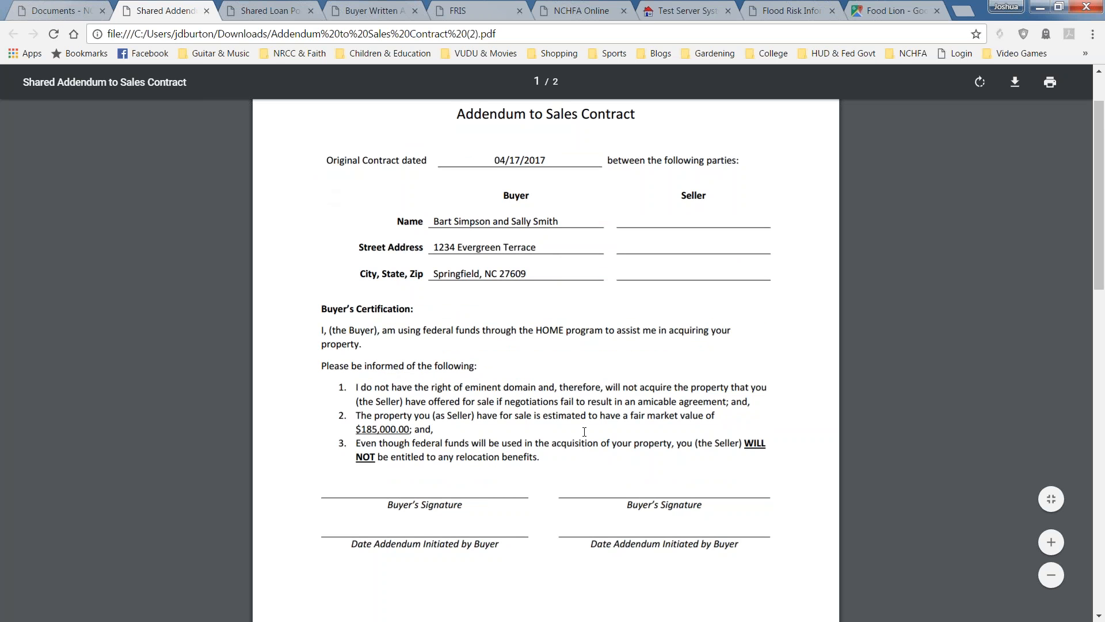
{"action": "scroll", "coordinate": [584, 429], "scroll_direction": "down", "scroll_amount": 4}
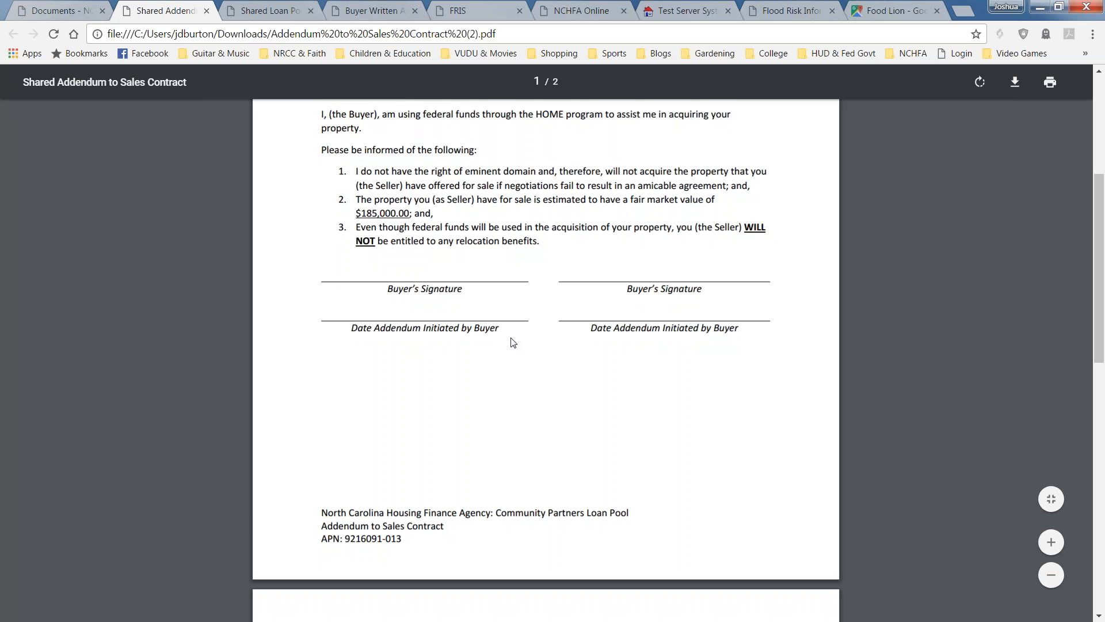
{"action": "scroll", "coordinate": [513, 343], "scroll_direction": "down", "scroll_amount": 1}
{"action": "scroll", "coordinate": [513, 343], "scroll_direction": "down", "scroll_amount": 4}
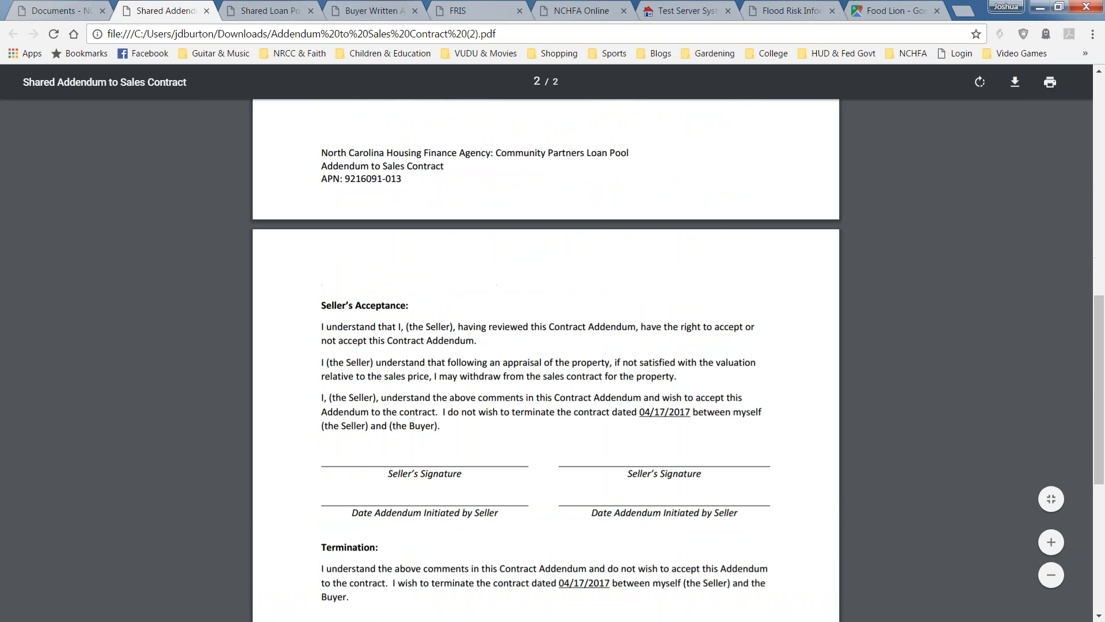
{"action": "scroll", "coordinate": [498, 360], "scroll_direction": "down", "scroll_amount": 1}
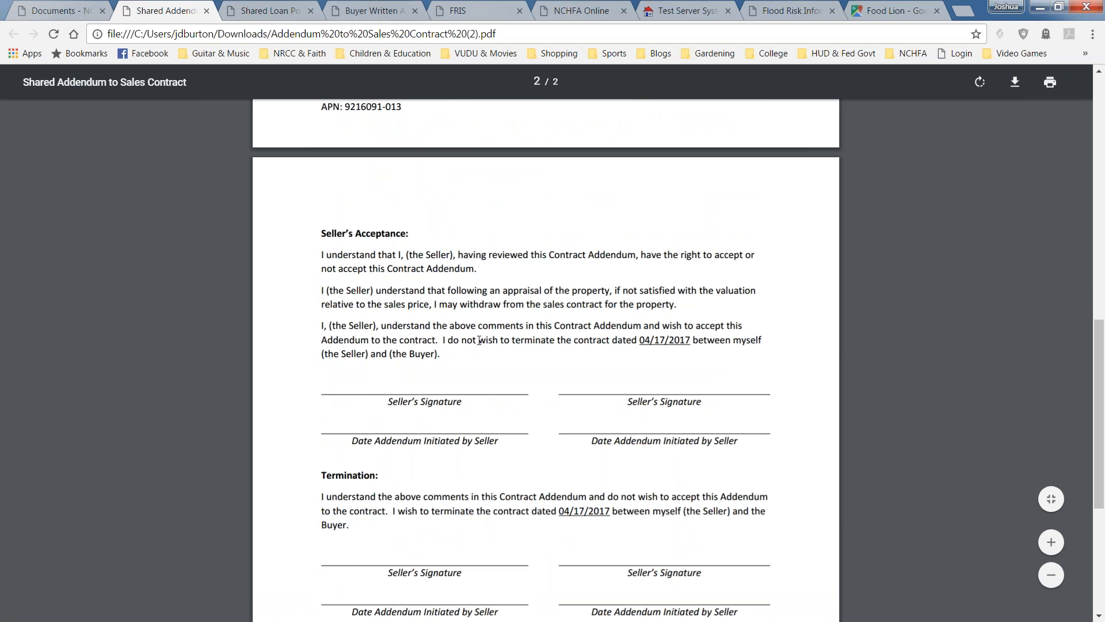
{"action": "scroll", "coordinate": [471, 382], "scroll_direction": "up", "scroll_amount": 6}
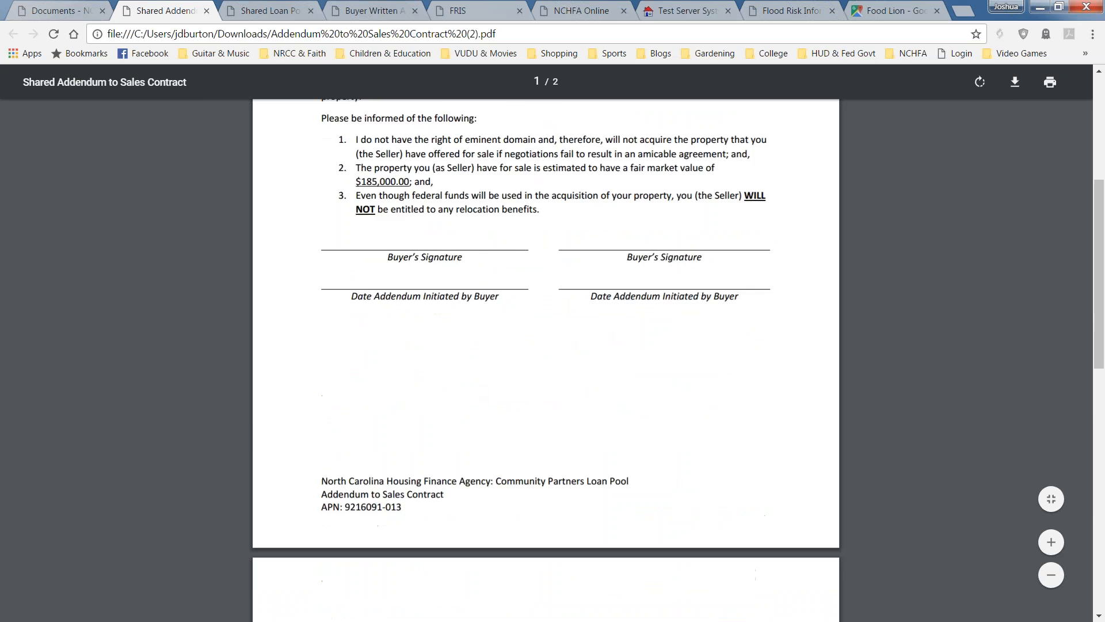
{"action": "scroll", "coordinate": [474, 383], "scroll_direction": "up", "scroll_amount": 2}
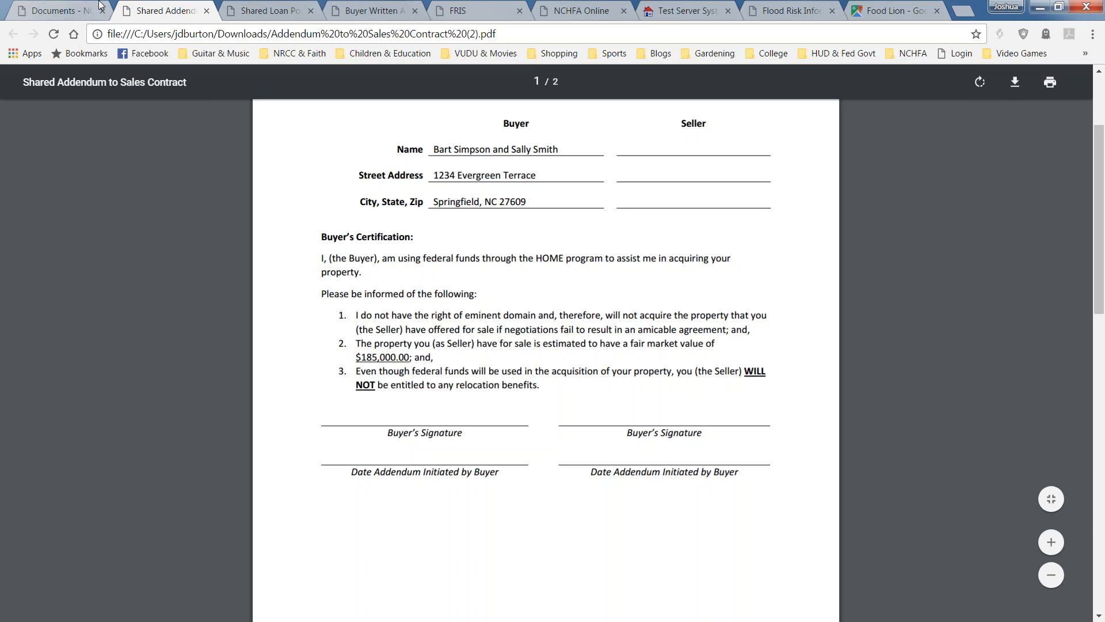
Leave the Addendum PDF showing $185,000.00 and go back to the portal's Documents page.
{"action": "key", "text": "ctrl+shift+Tab"}
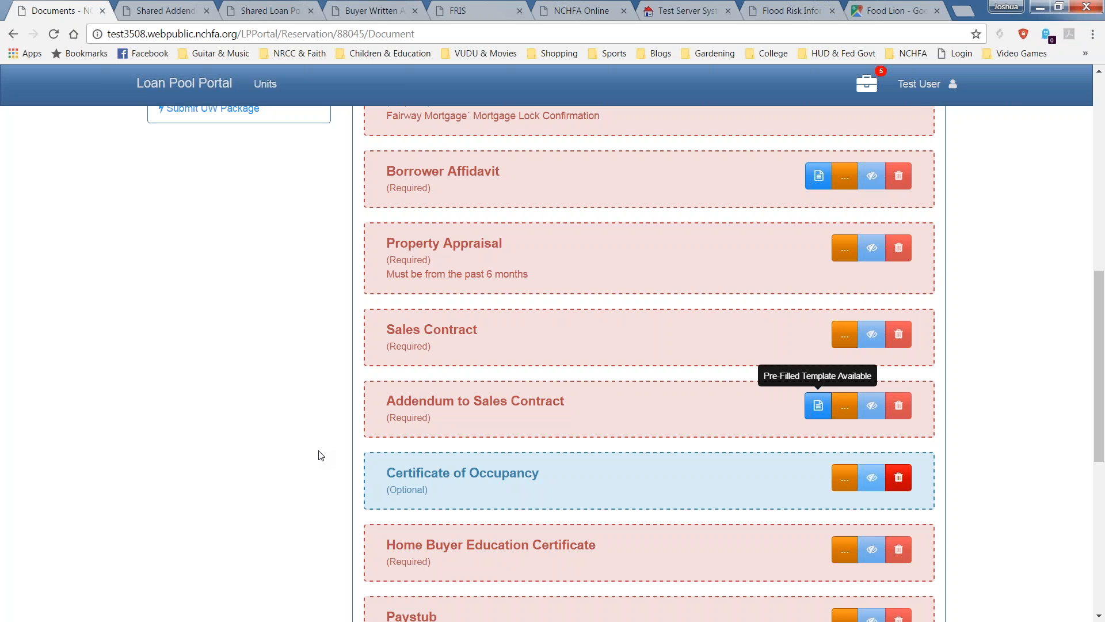
{"action": "scroll", "coordinate": [320, 455], "scroll_direction": "up", "scroll_amount": 1}
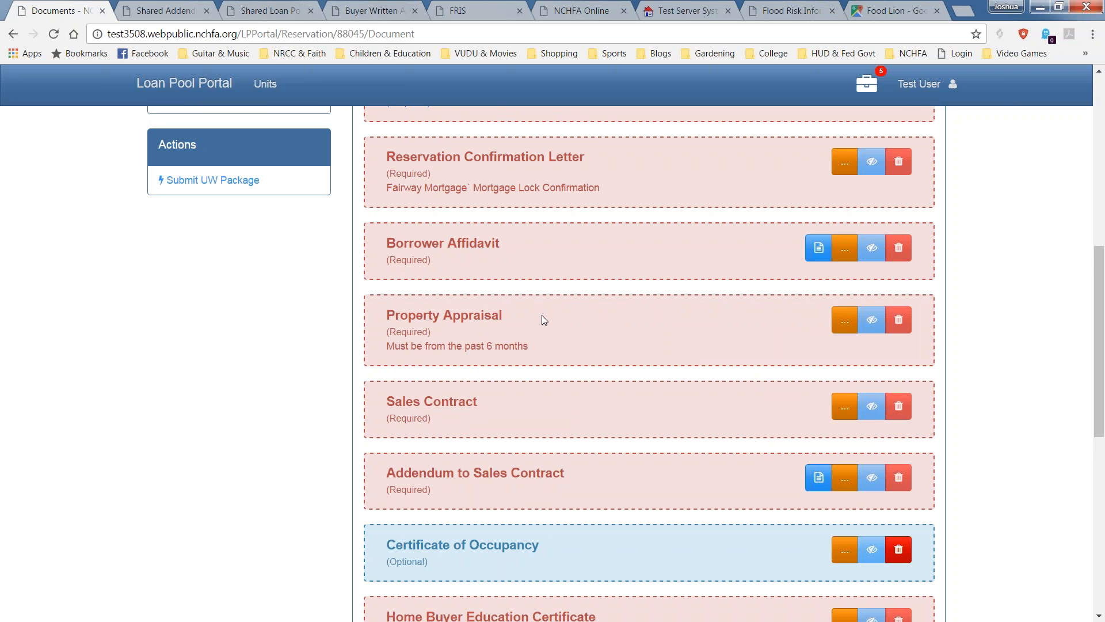
{"action": "scroll", "coordinate": [541, 319], "scroll_direction": "down", "scroll_amount": 2}
{"action": "scroll", "coordinate": [500, 270], "scroll_direction": "down", "scroll_amount": 3}
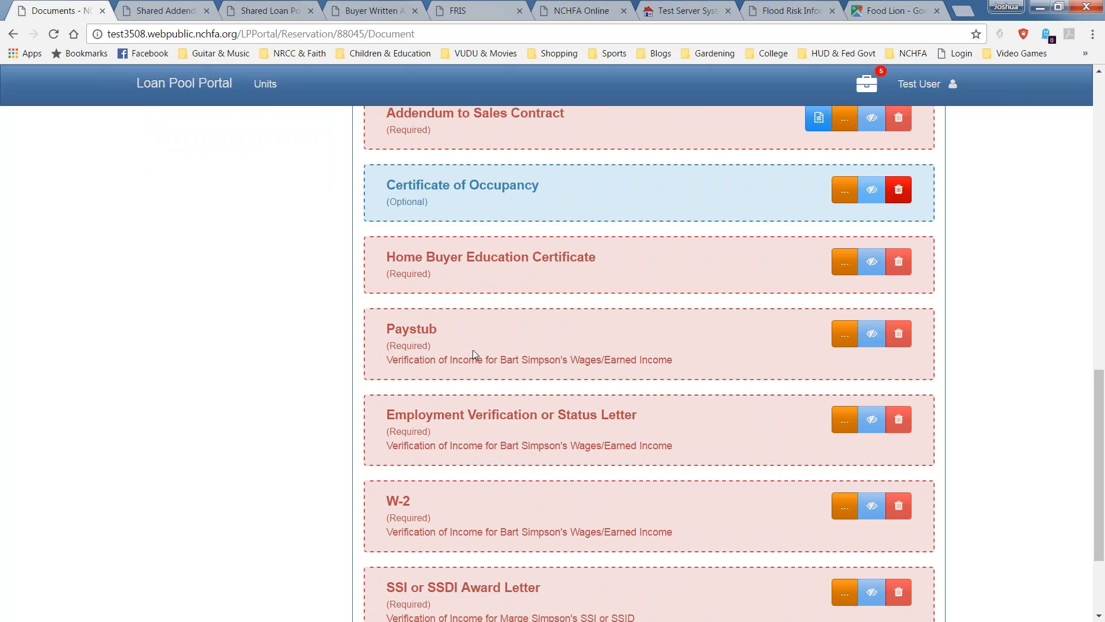
{"action": "left_click_drag", "start_coordinate": [681, 360], "coordinate": [355, 346]}
{"action": "left_click", "coordinate": [377, 364]}
{"action": "triple_click", "coordinate": [379, 359]}
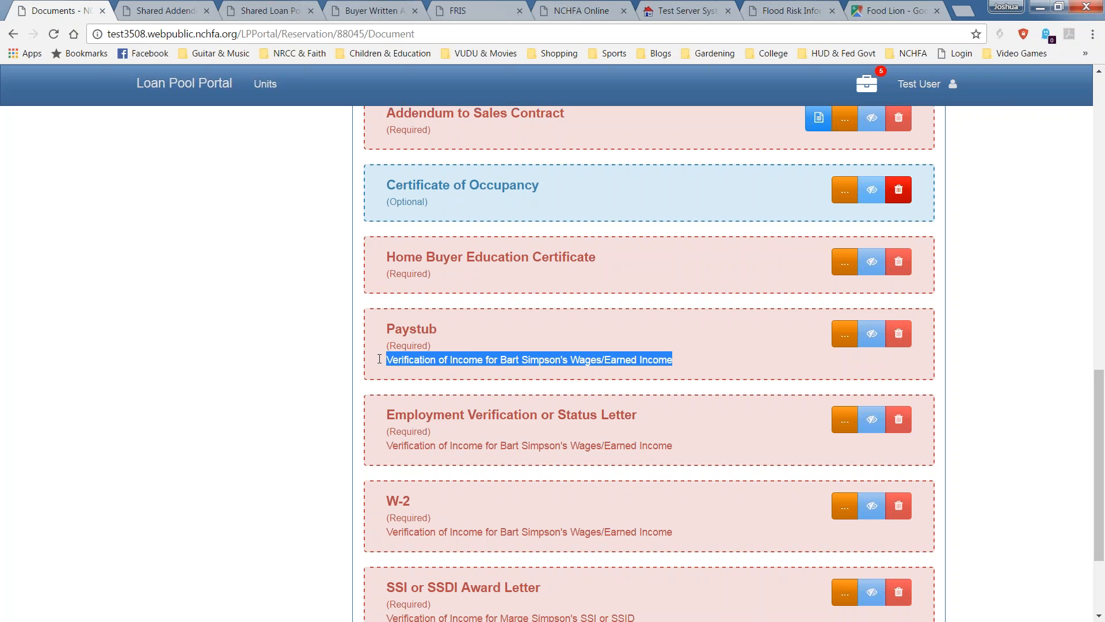
{"action": "scroll", "coordinate": [380, 358], "scroll_direction": "down", "scroll_amount": 1}
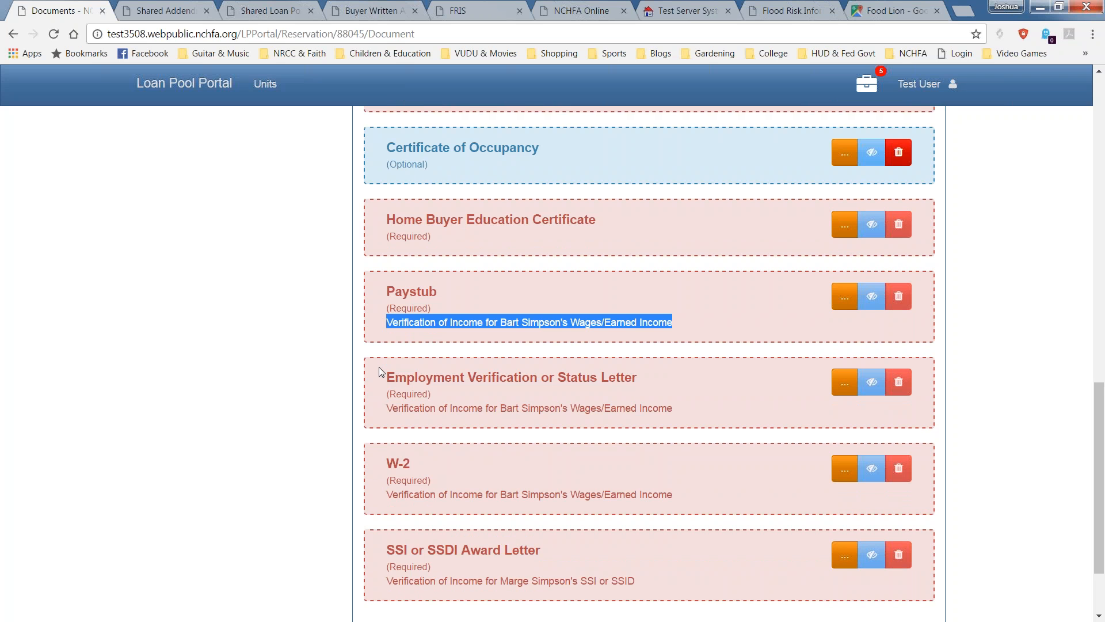
{"action": "left_click_drag", "start_coordinate": [677, 463], "coordinate": [386, 467]}
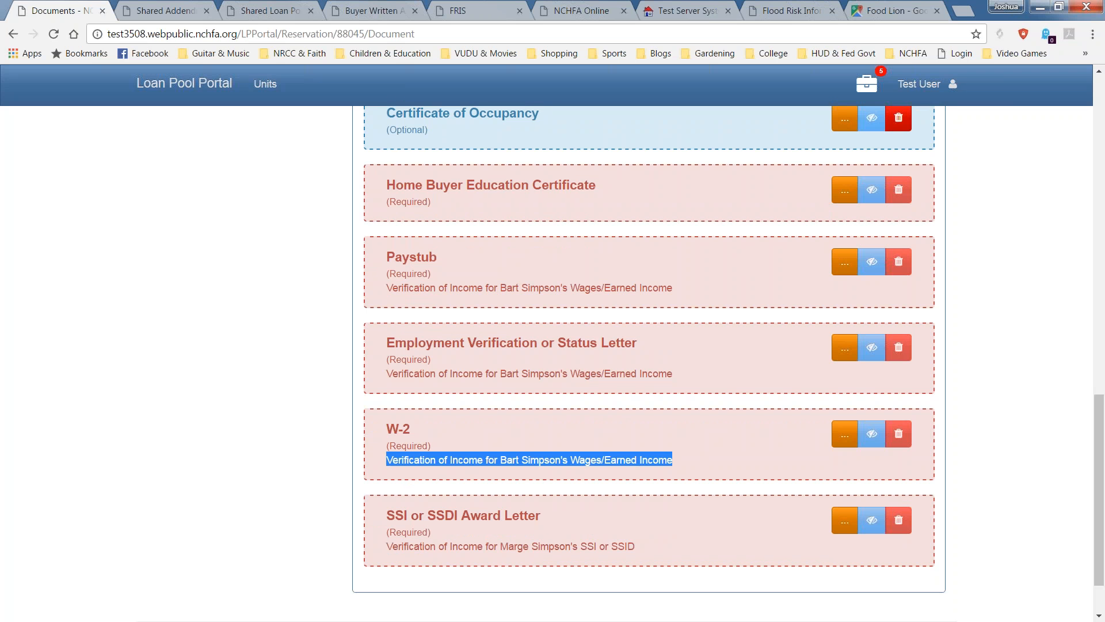
{"action": "scroll", "coordinate": [625, 531], "scroll_direction": "up", "scroll_amount": 1}
{"action": "scroll", "coordinate": [625, 531], "scroll_direction": "down", "scroll_amount": 1}
{"action": "scroll", "coordinate": [247, 443], "scroll_direction": "up", "scroll_amount": 1}
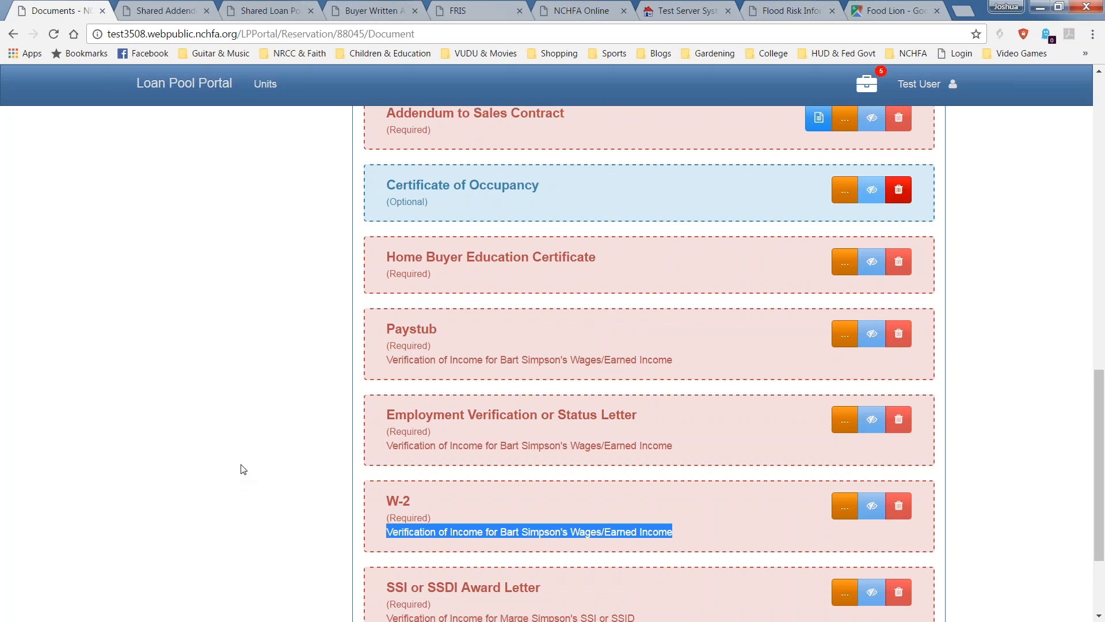
{"action": "scroll", "coordinate": [262, 440], "scroll_direction": "up", "scroll_amount": 7}
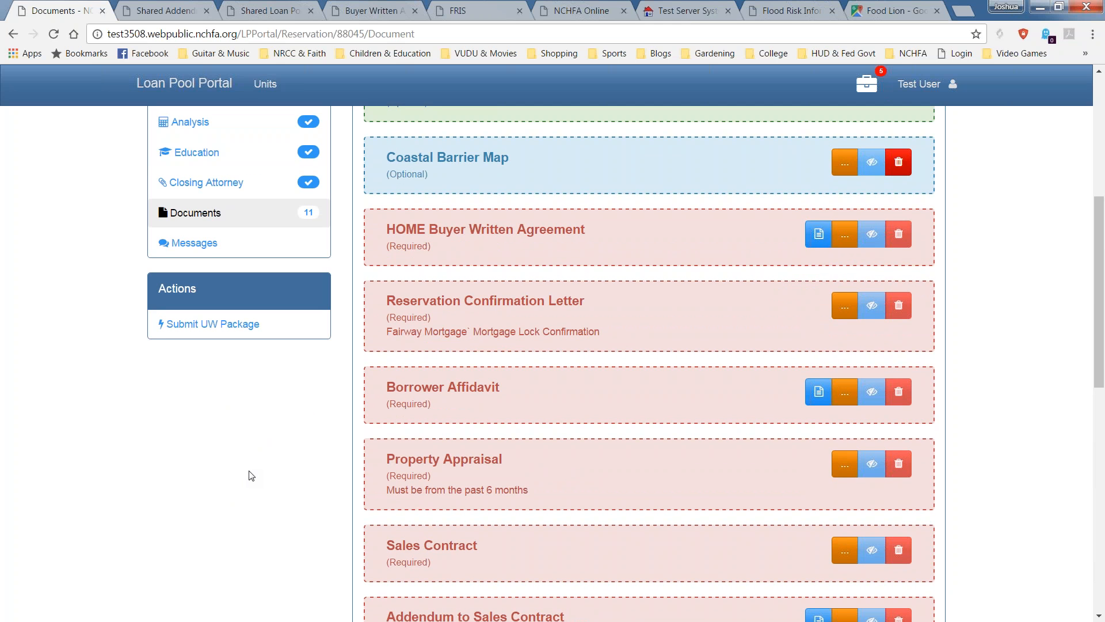
{"action": "scroll", "coordinate": [256, 473], "scroll_direction": "up", "scroll_amount": 6}
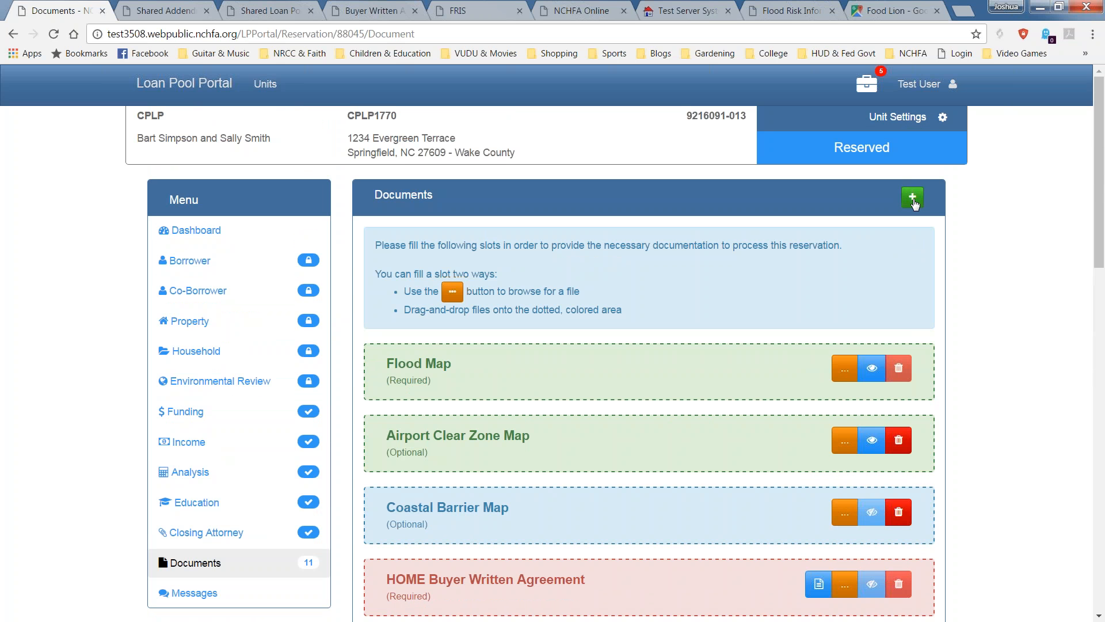
{"action": "left_click", "coordinate": [912, 197]}
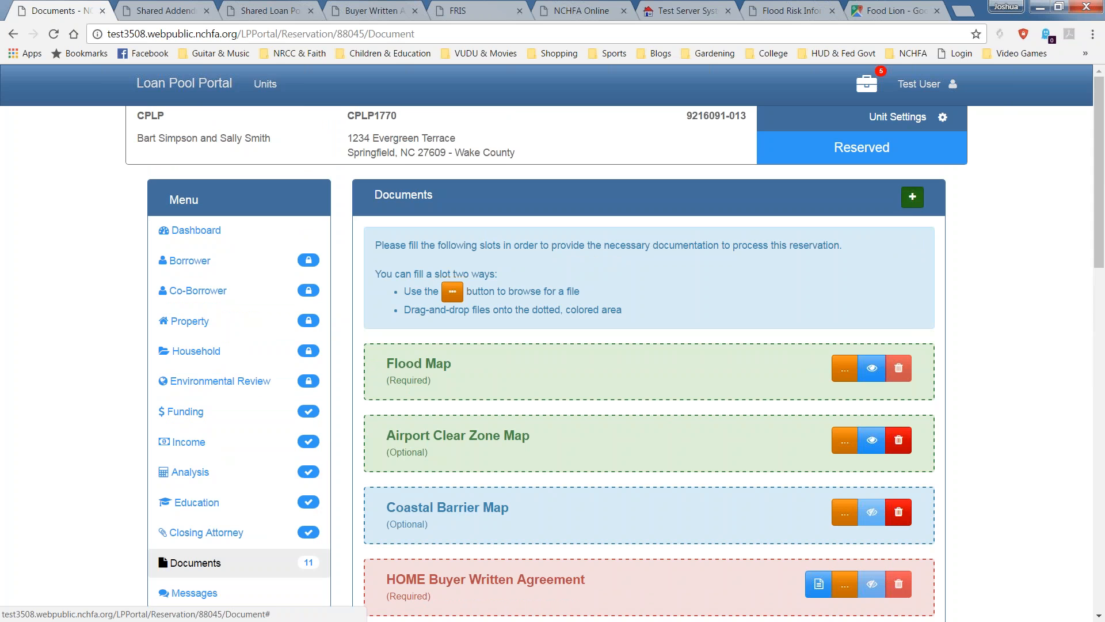
{"action": "left_click", "coordinate": [630, 163]}
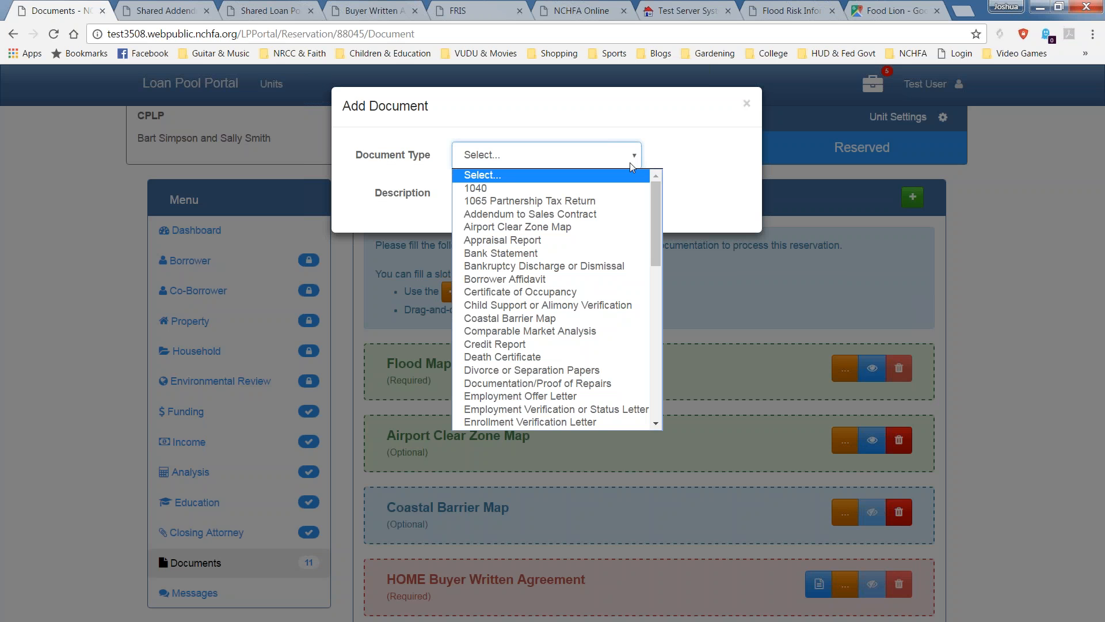
{"action": "left_click_drag", "start_coordinate": [657, 225], "coordinate": [648, 333]}
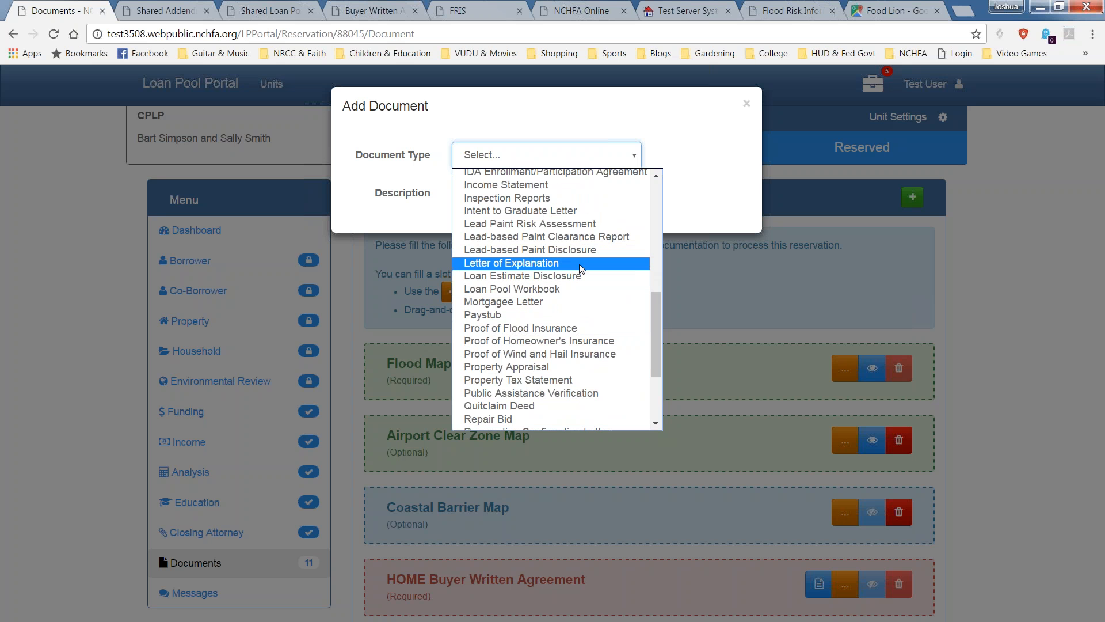
{"action": "left_click_drag", "start_coordinate": [655, 337], "coordinate": [667, 233]}
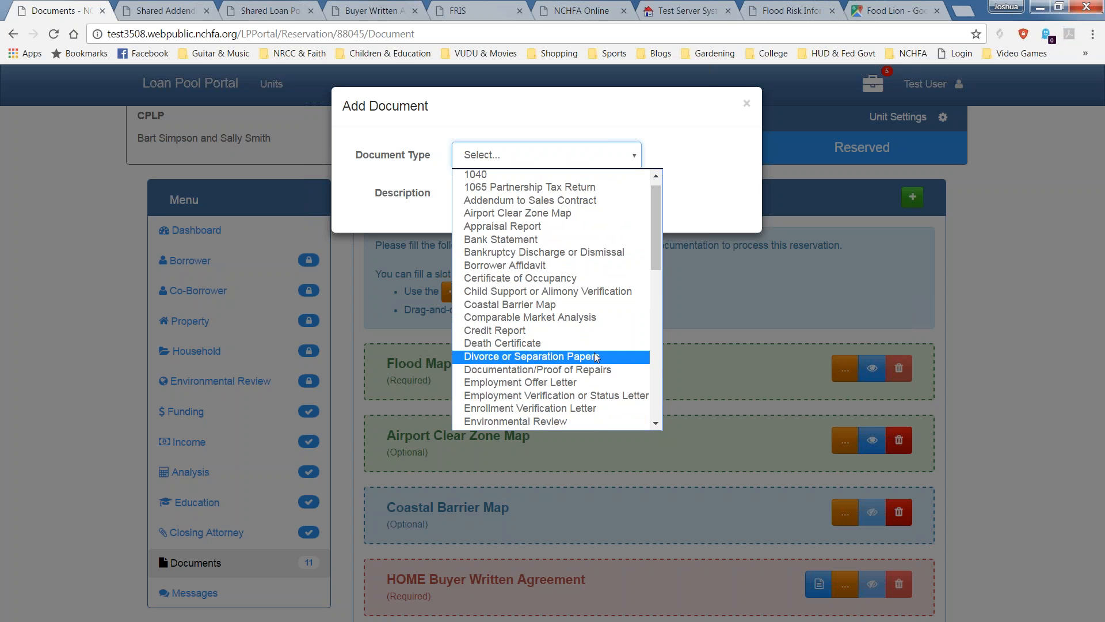
{"action": "left_click_drag", "start_coordinate": [655, 258], "coordinate": [670, 422]}
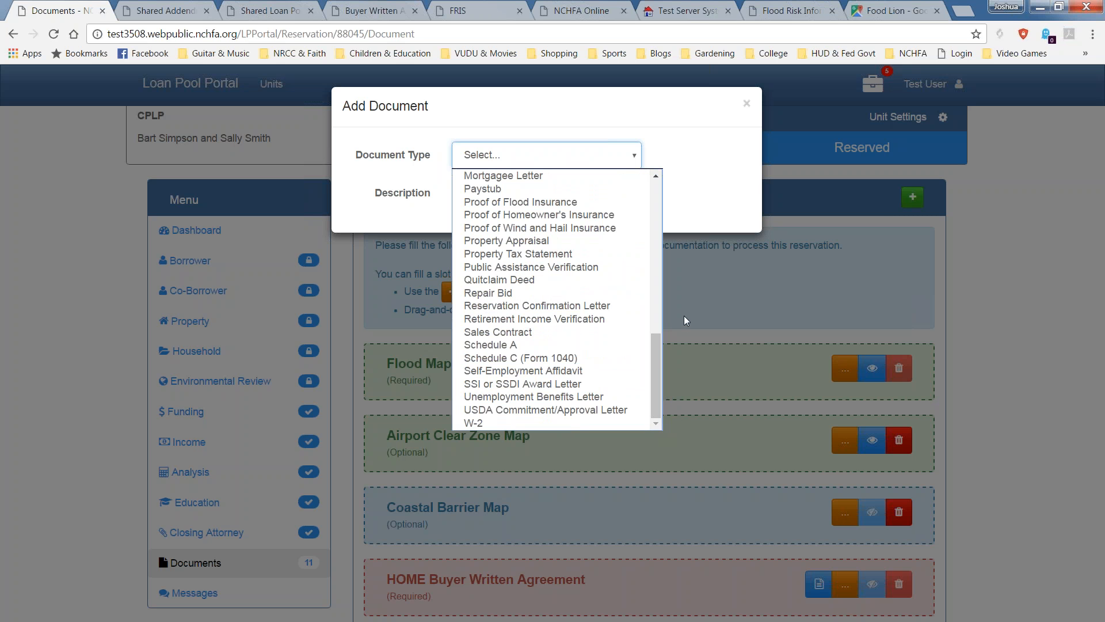
{"action": "left_click", "coordinate": [749, 139]}
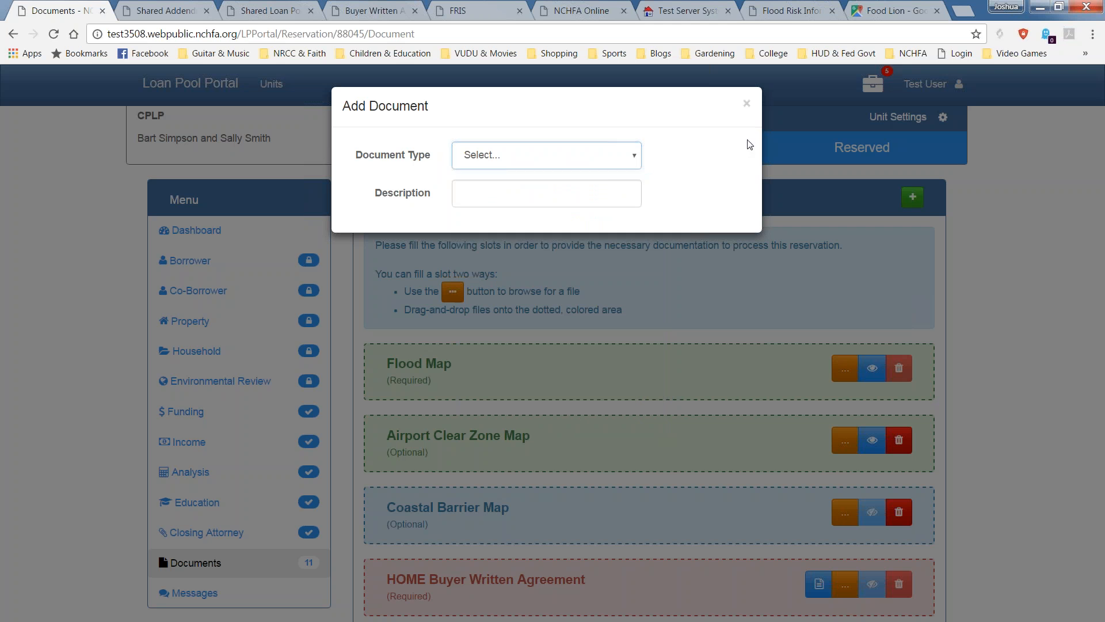
{"action": "left_click", "coordinate": [746, 104]}
{"action": "scroll", "coordinate": [692, 225], "scroll_direction": "down", "scroll_amount": 3}
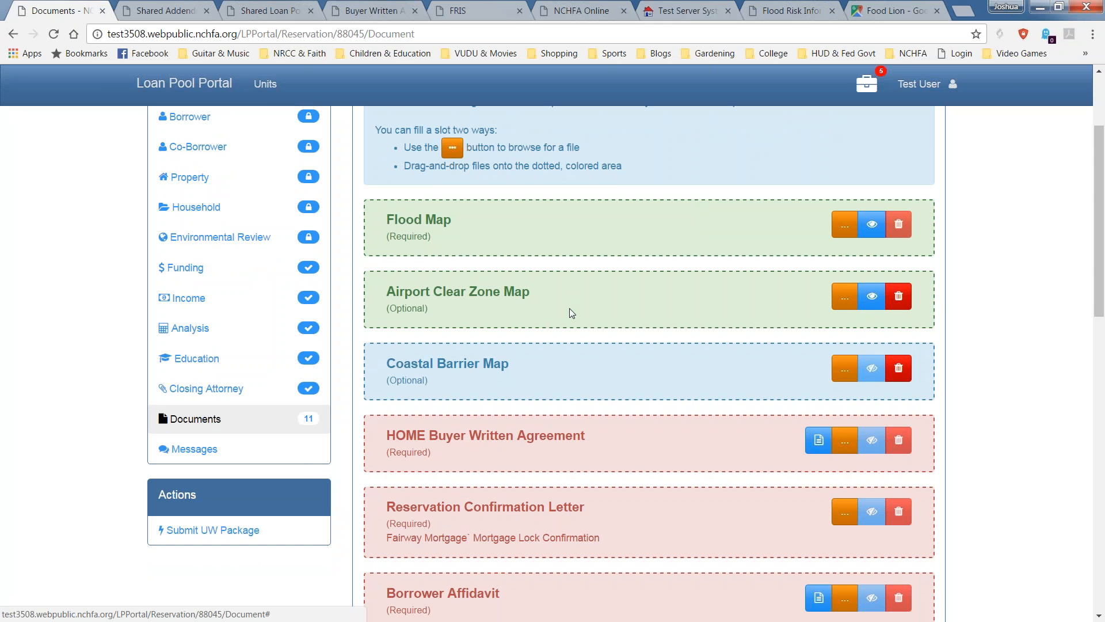
Upload the Airport map image to HOME Buyer Written Agreement, Reservation Confirmation Letter and Borrower Affidavit.
{"action": "scroll", "coordinate": [572, 313], "scroll_direction": "down", "scroll_amount": 3}
{"action": "left_click", "coordinate": [844, 299]}
{"action": "double_click", "coordinate": [383, 104]}
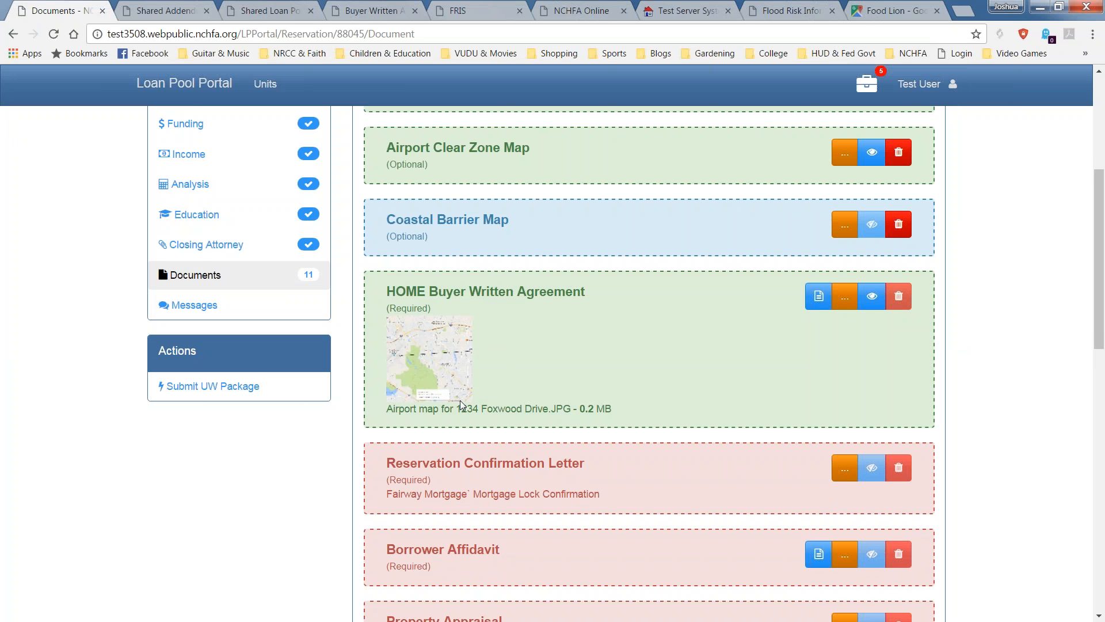
{"action": "scroll", "coordinate": [576, 420], "scroll_direction": "down", "scroll_amount": 1}
{"action": "left_click", "coordinate": [845, 397]}
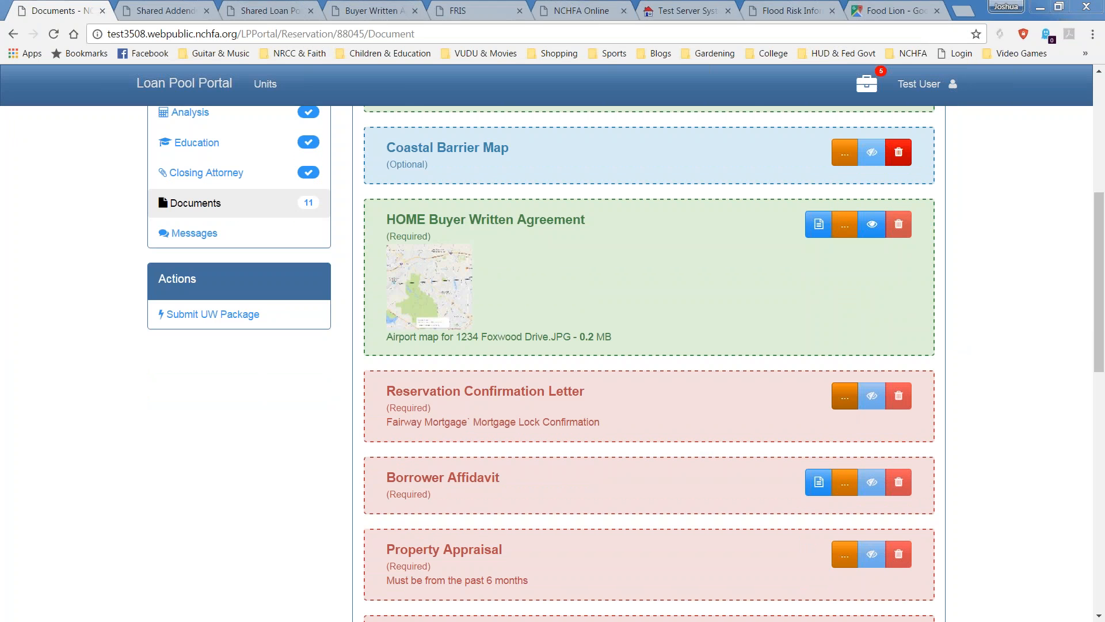
{"action": "double_click", "coordinate": [391, 91]}
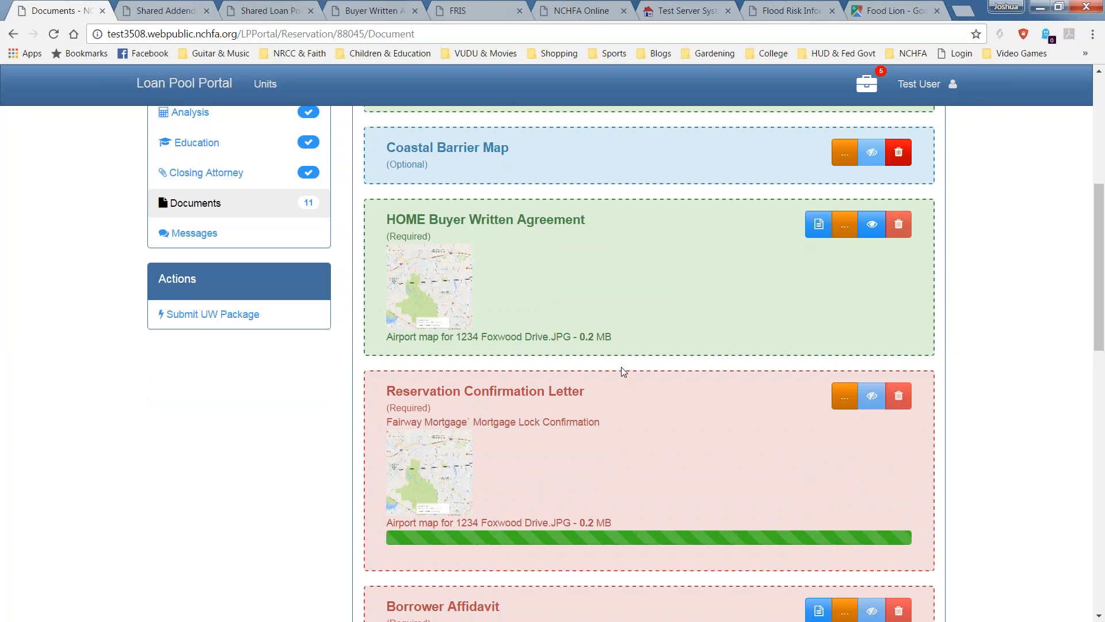
{"action": "scroll", "coordinate": [631, 374], "scroll_direction": "down", "scroll_amount": 1}
{"action": "scroll", "coordinate": [699, 446], "scroll_direction": "down", "scroll_amount": 1}
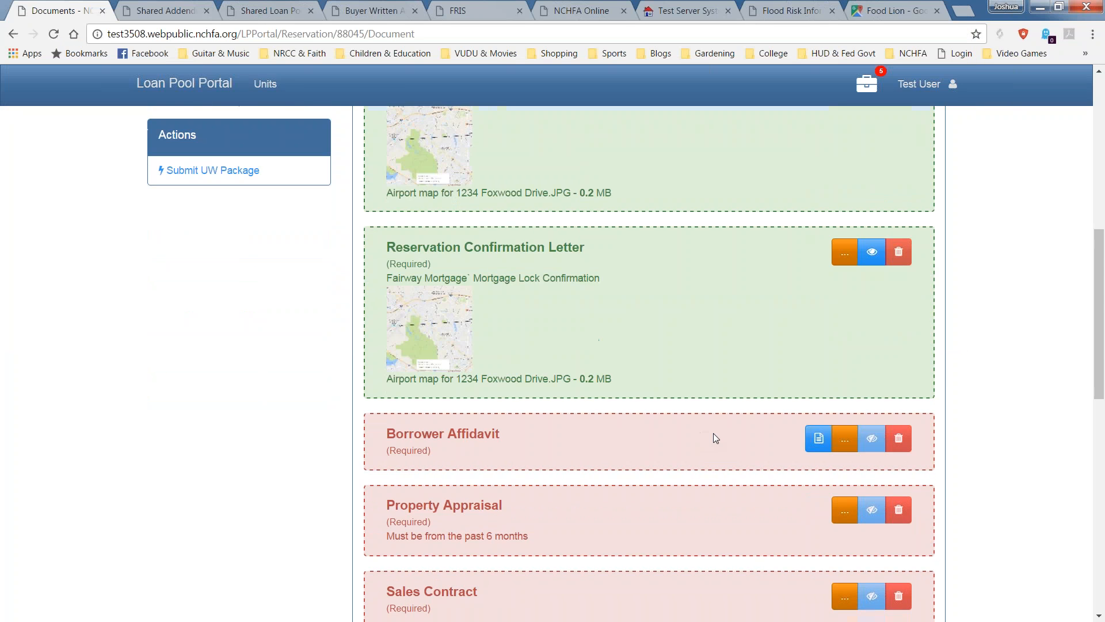
{"action": "left_click", "coordinate": [844, 438]}
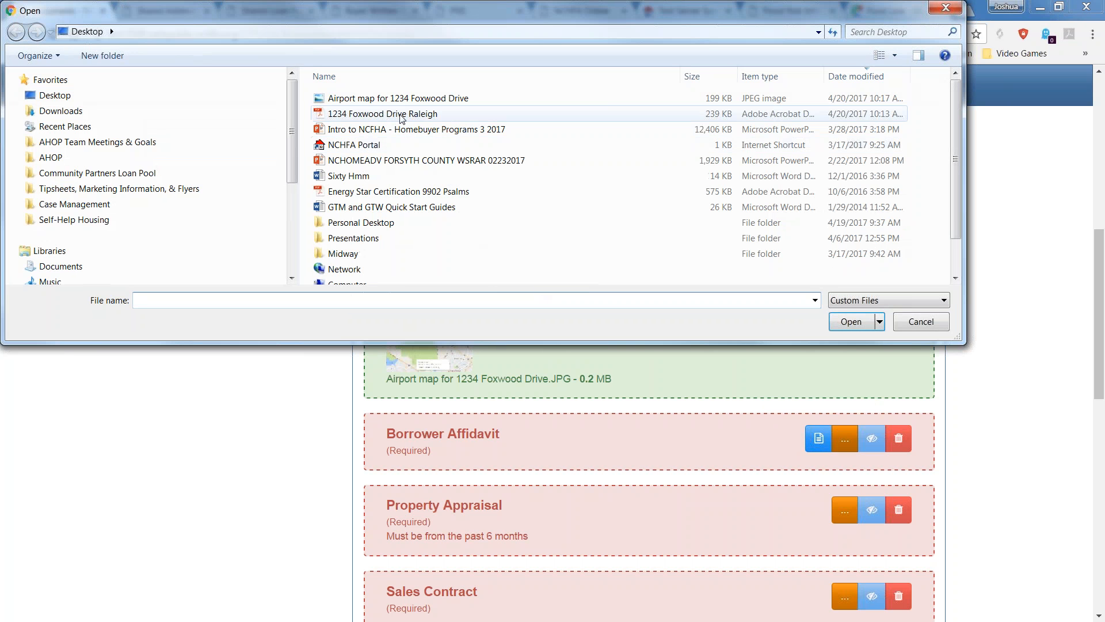
{"action": "double_click", "coordinate": [414, 99]}
Upload the Airport map image to the Property Appraisal and Sales Contract slots.
{"action": "scroll", "coordinate": [733, 541], "scroll_direction": "down", "scroll_amount": 4}
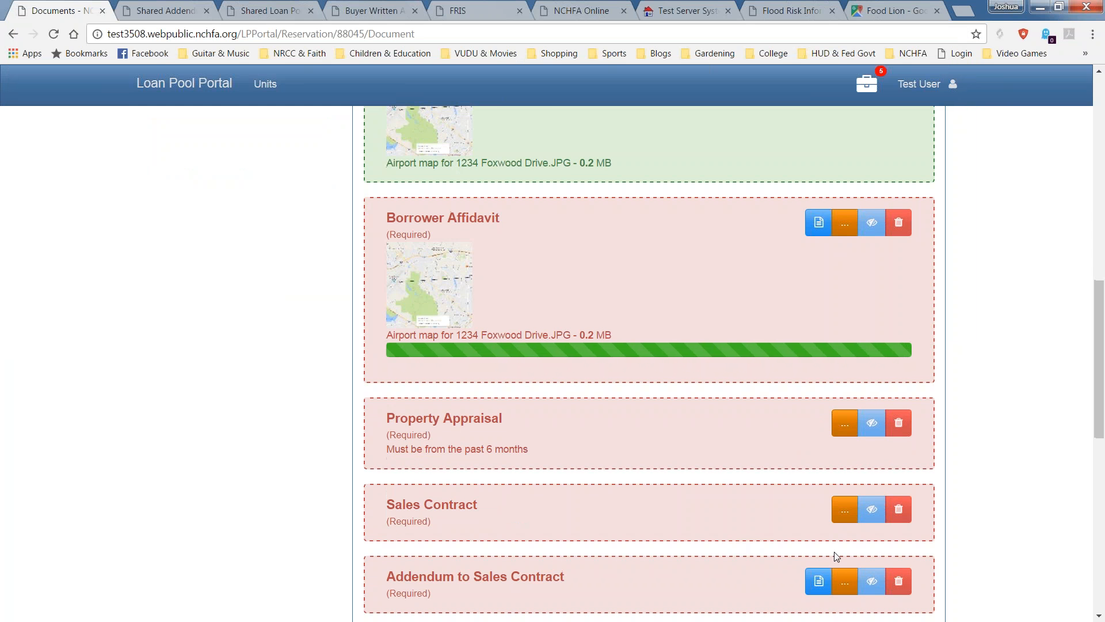
{"action": "left_click", "coordinate": [845, 394]}
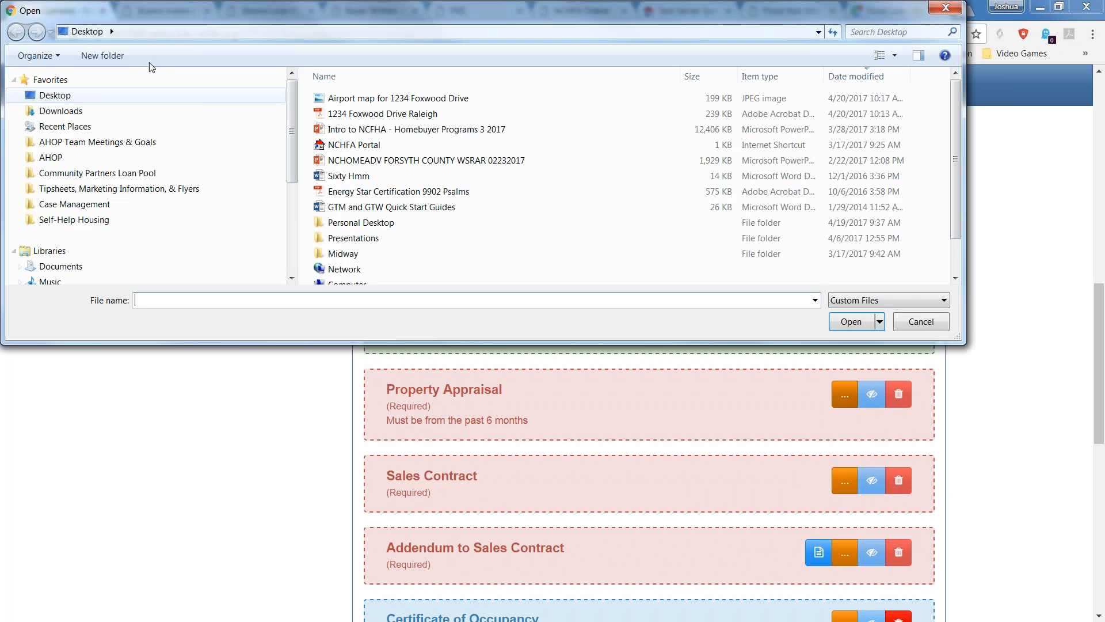
{"action": "double_click", "coordinate": [321, 97]}
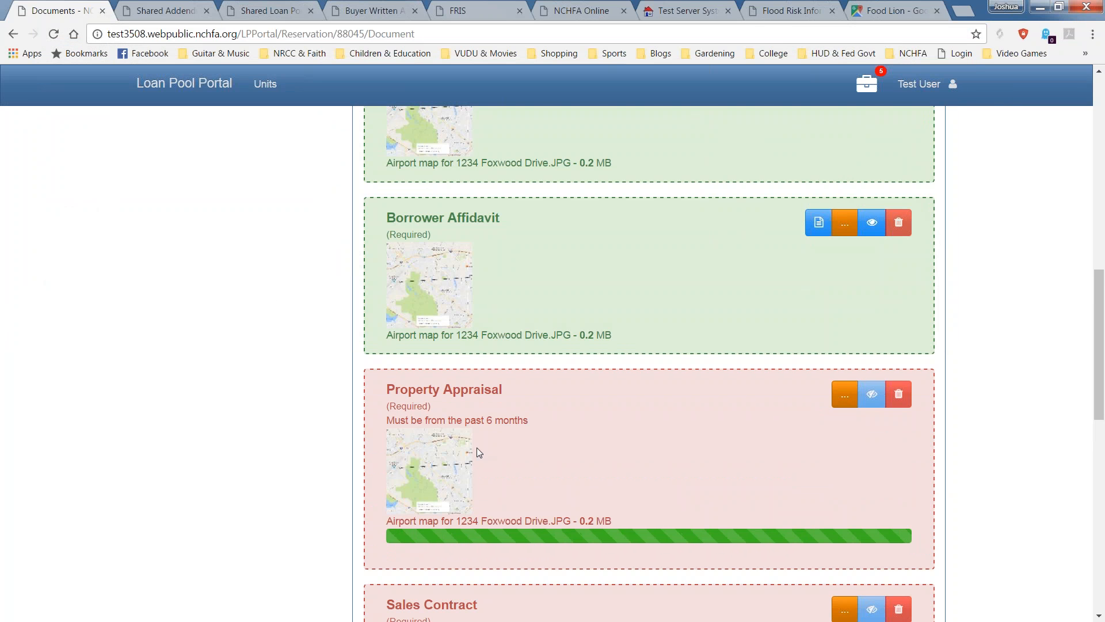
{"action": "scroll", "coordinate": [485, 450], "scroll_direction": "down", "scroll_amount": 1}
{"action": "left_click", "coordinate": [844, 506]}
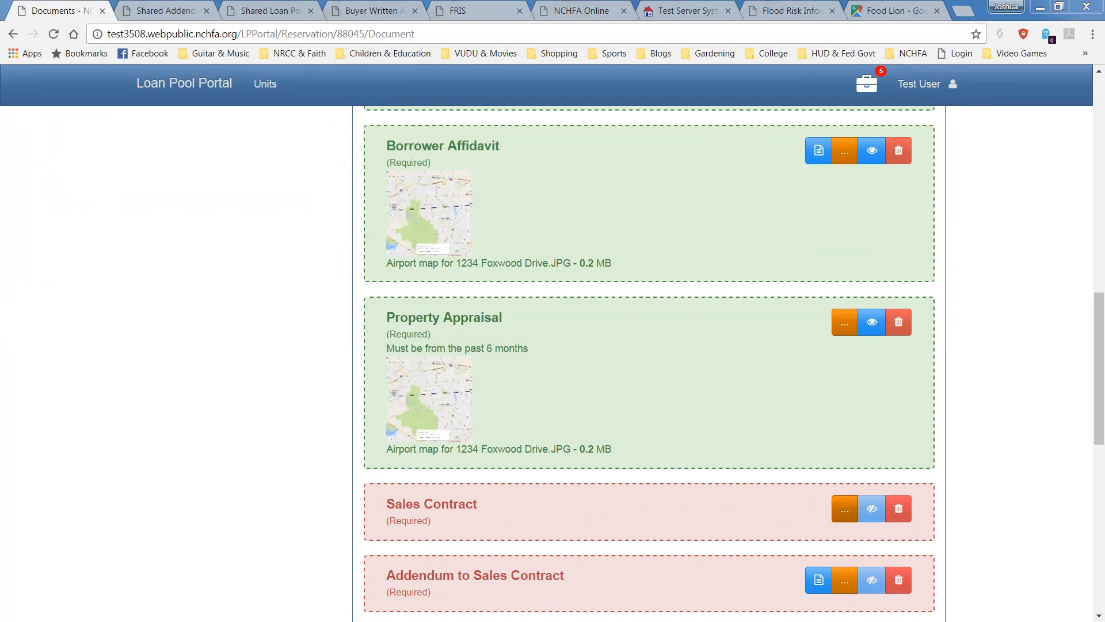
{"action": "left_click", "coordinate": [395, 98]}
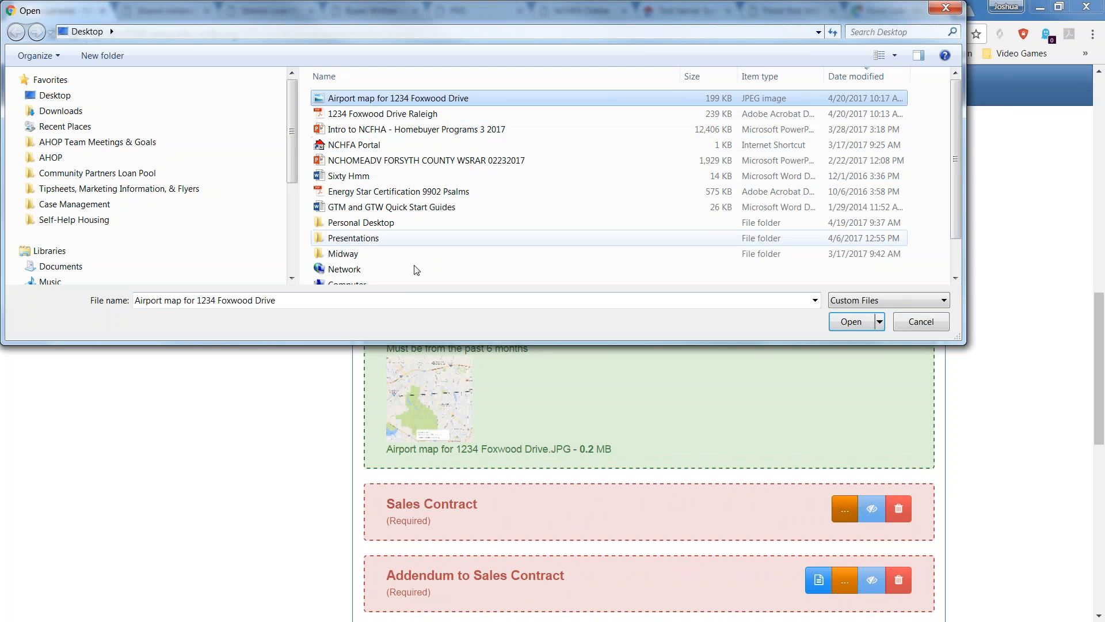
{"action": "left_click", "coordinate": [851, 322]}
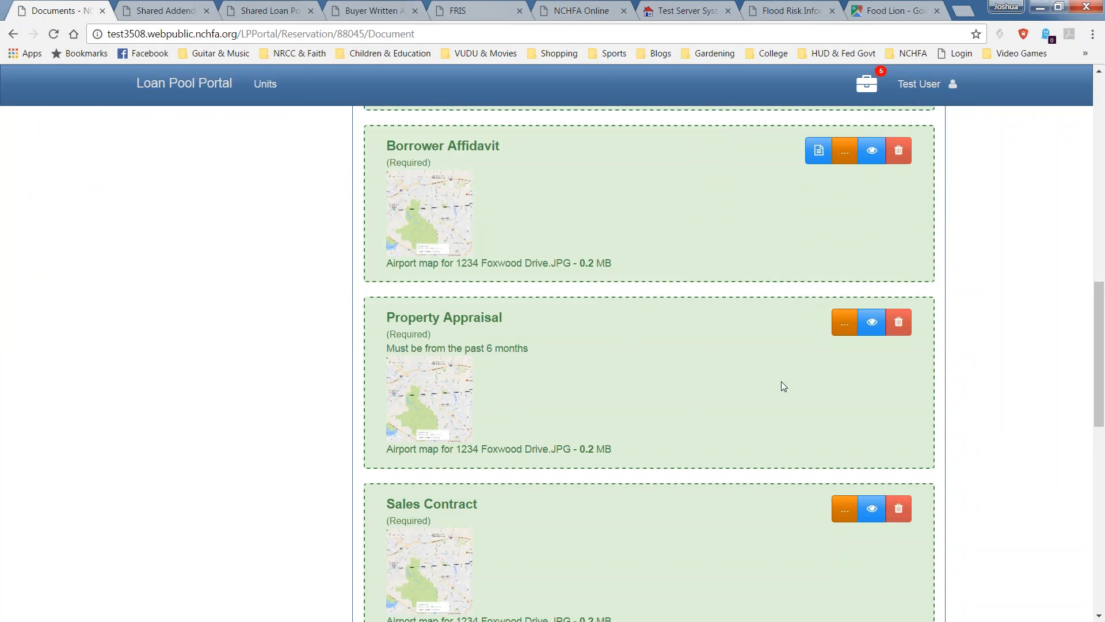
Upload the Airport map image to Addendum, Certificate of Occupancy and Home Buyer Education Certificate.
{"action": "scroll", "coordinate": [822, 431], "scroll_direction": "down", "scroll_amount": 4}
{"action": "left_click", "coordinate": [843, 465]}
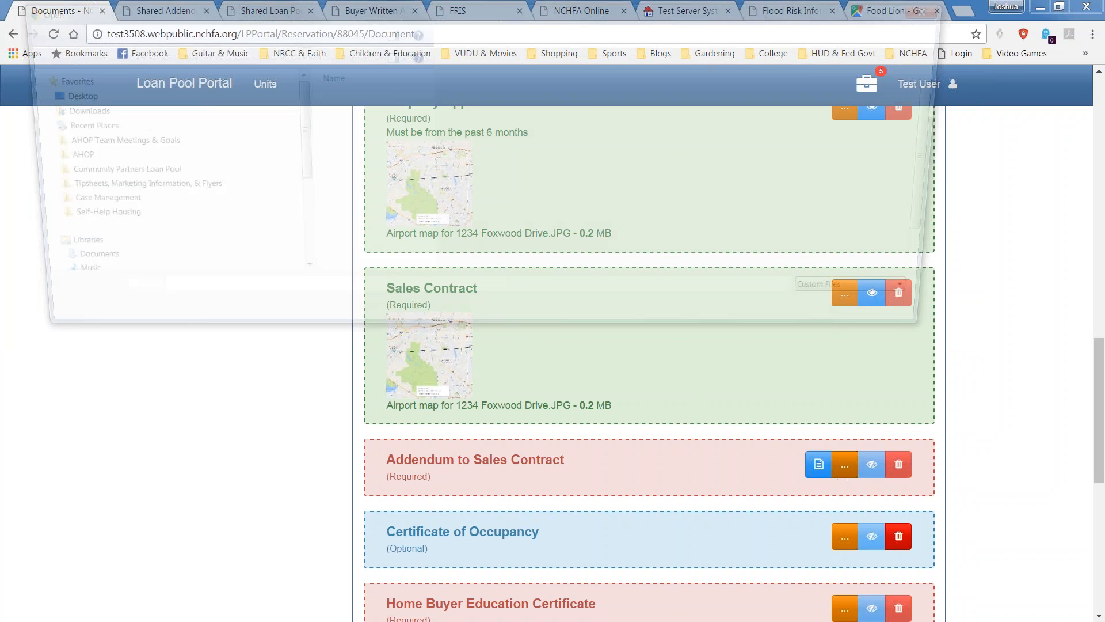
{"action": "double_click", "coordinate": [400, 98]}
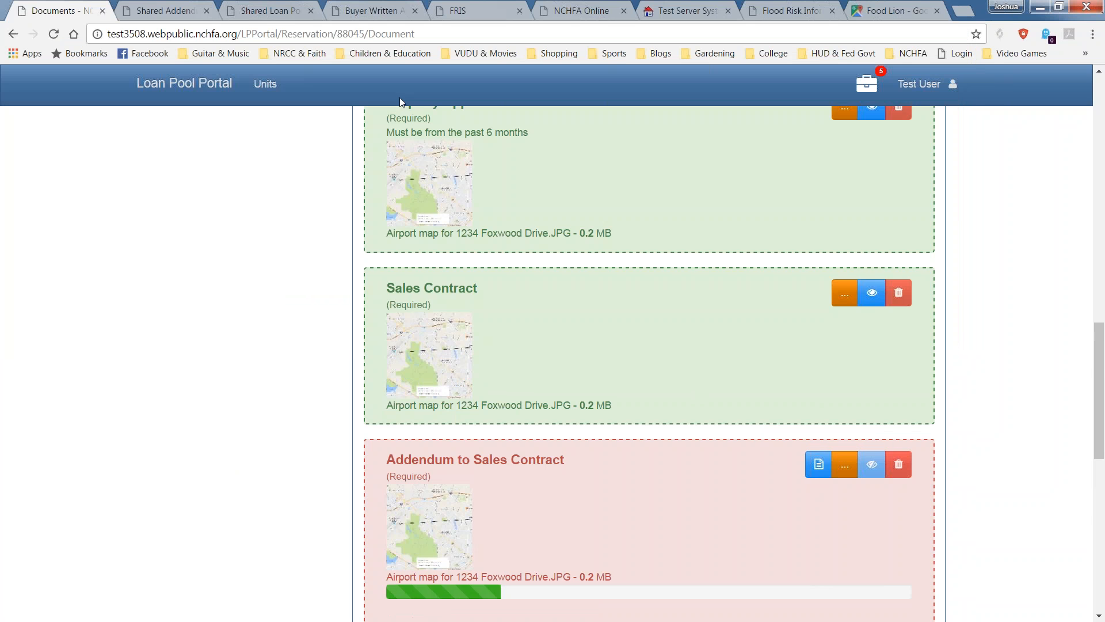
{"action": "scroll", "coordinate": [438, 325], "scroll_direction": "down", "scroll_amount": 4}
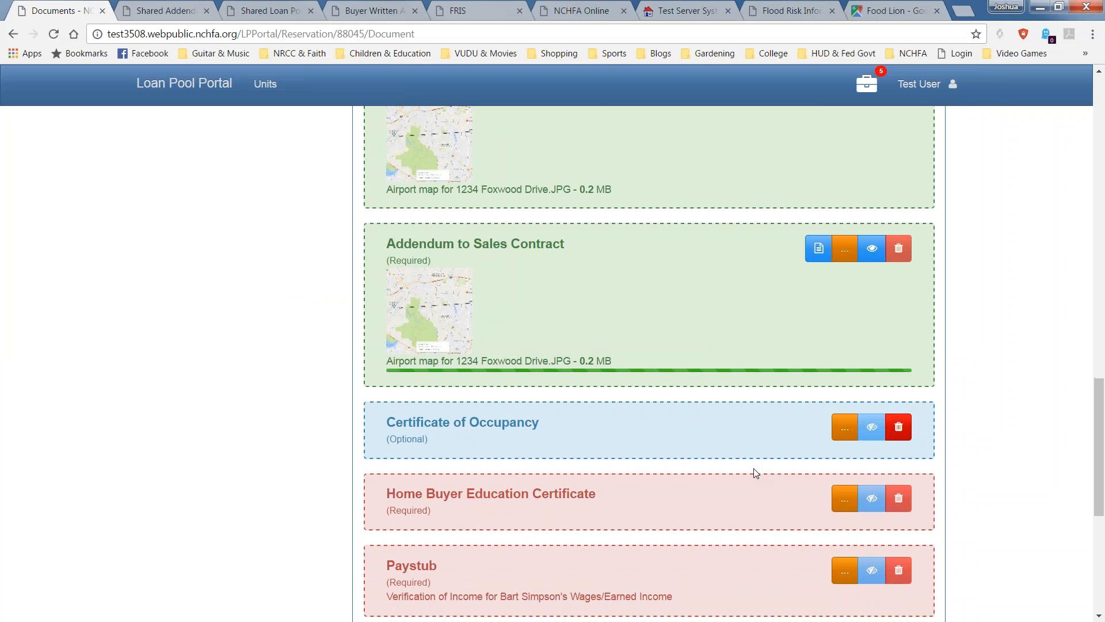
{"action": "left_click", "coordinate": [840, 432]}
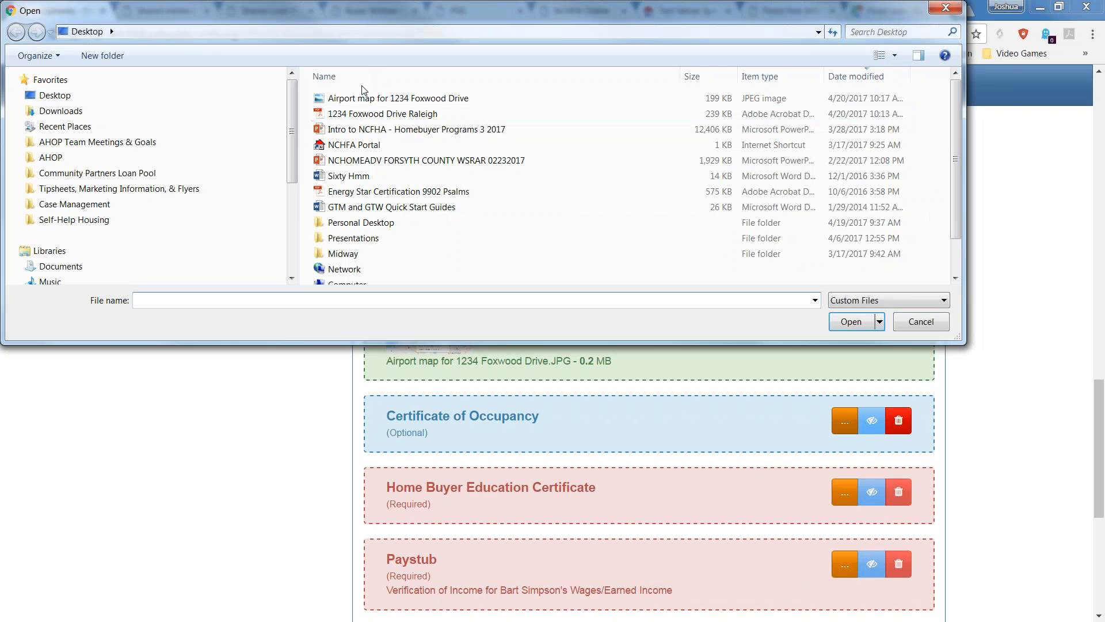
{"action": "double_click", "coordinate": [374, 95]}
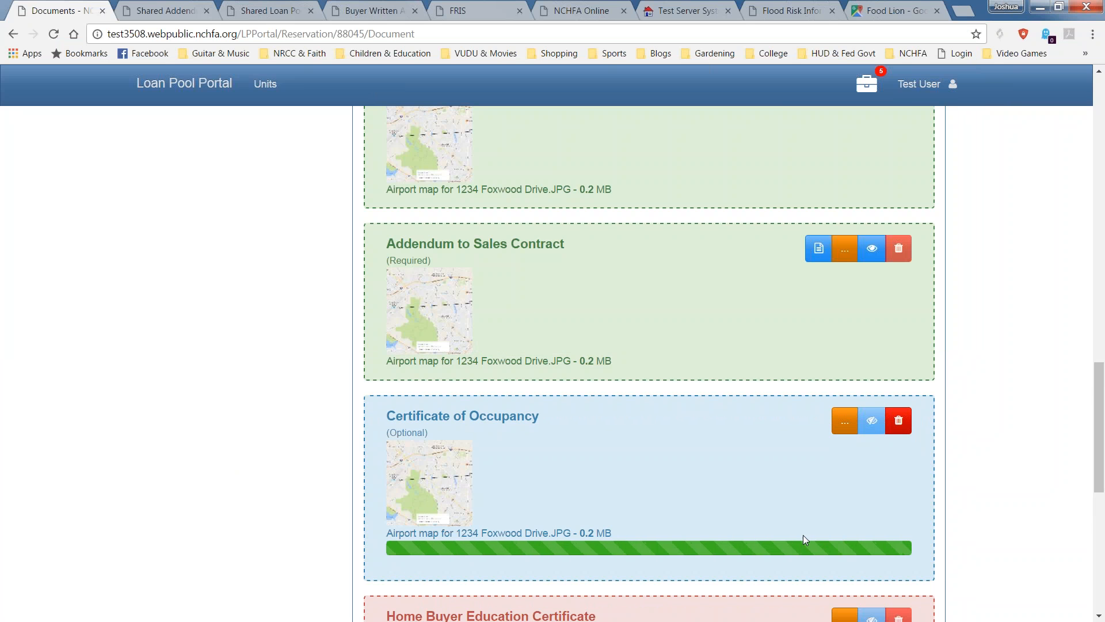
{"action": "scroll", "coordinate": [820, 543], "scroll_direction": "down", "scroll_amount": 3}
{"action": "scroll", "coordinate": [791, 466], "scroll_direction": "down", "scroll_amount": 4}
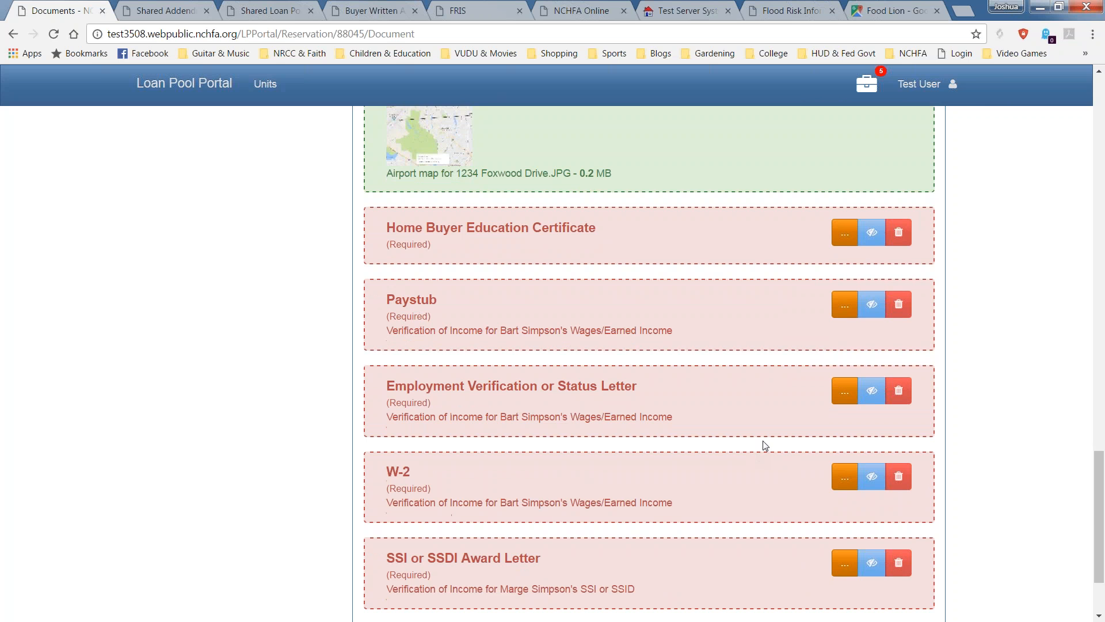
{"action": "left_click", "coordinate": [845, 236]}
{"action": "double_click", "coordinate": [423, 99]}
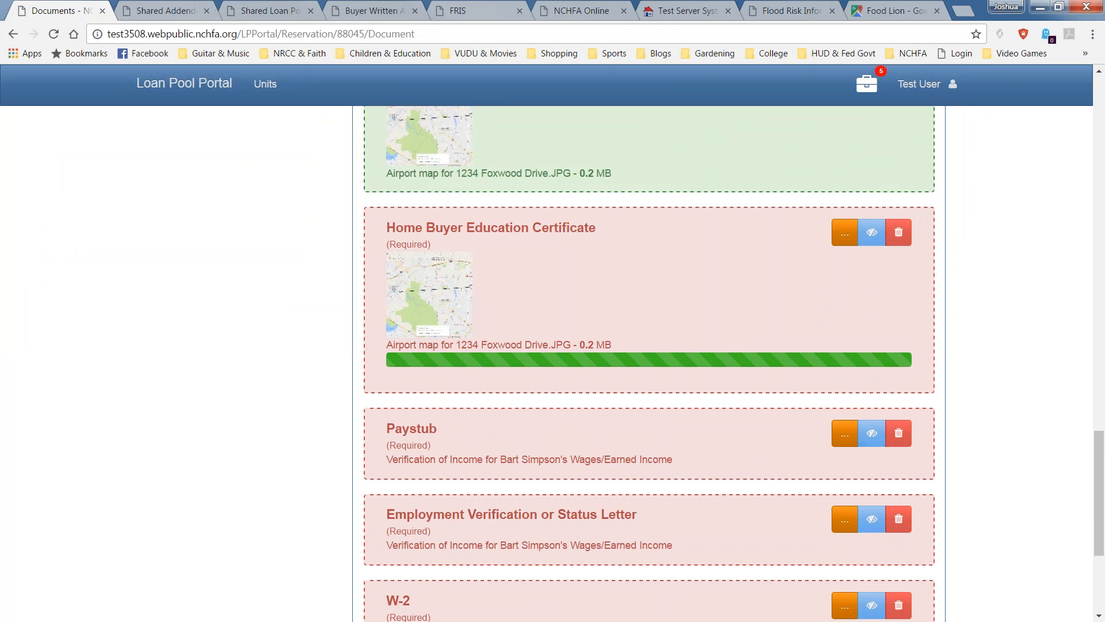
Upload the Airport map image to the Paystub and Employment Verification or Status Letter slots.
{"action": "left_click", "coordinate": [845, 407]}
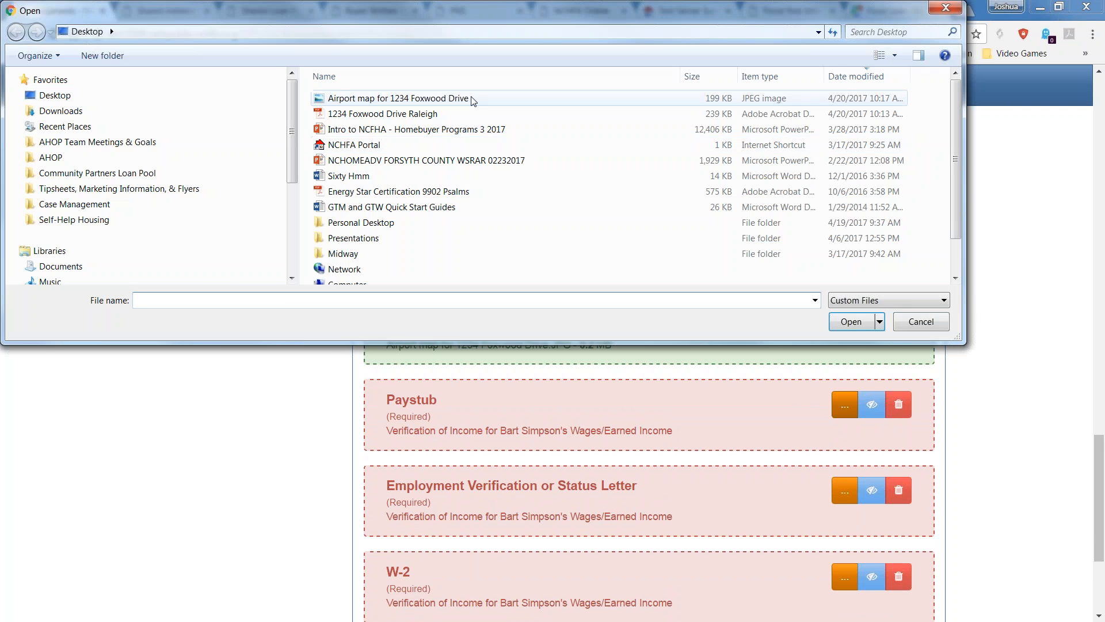
{"action": "double_click", "coordinate": [471, 96]}
{"action": "scroll", "coordinate": [840, 422], "scroll_direction": "down", "scroll_amount": 3}
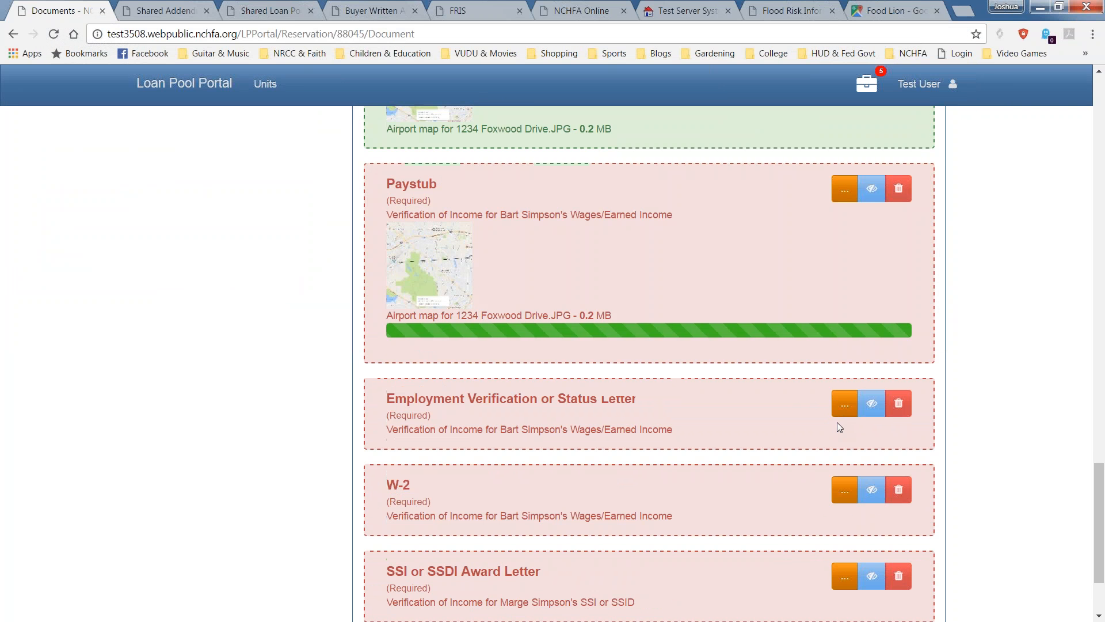
{"action": "left_click", "coordinate": [845, 374]}
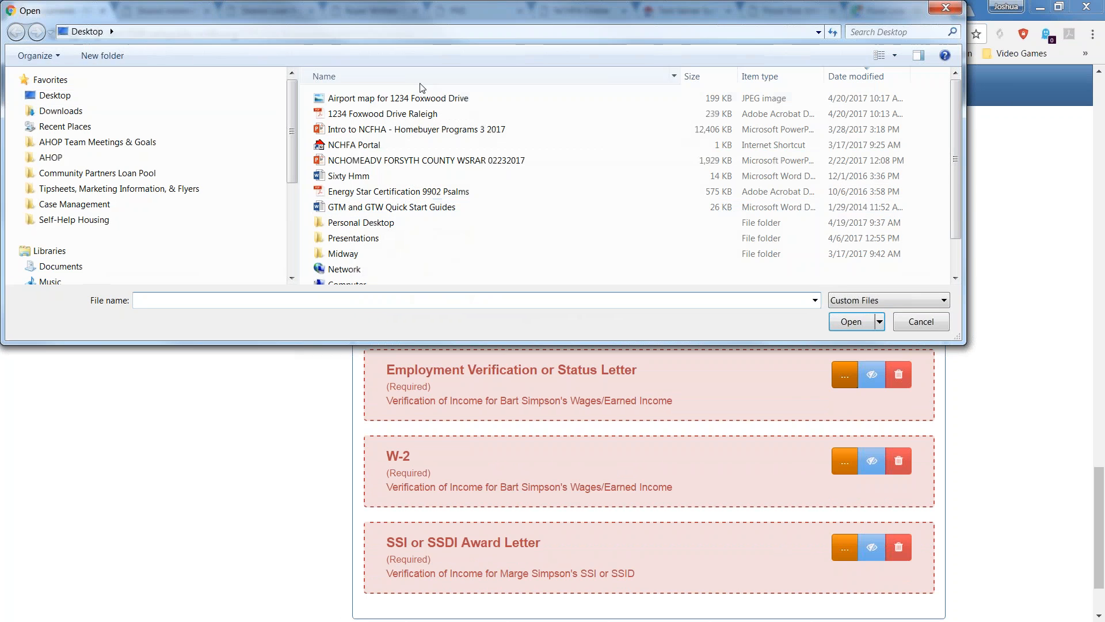
{"action": "left_click", "coordinate": [422, 98]}
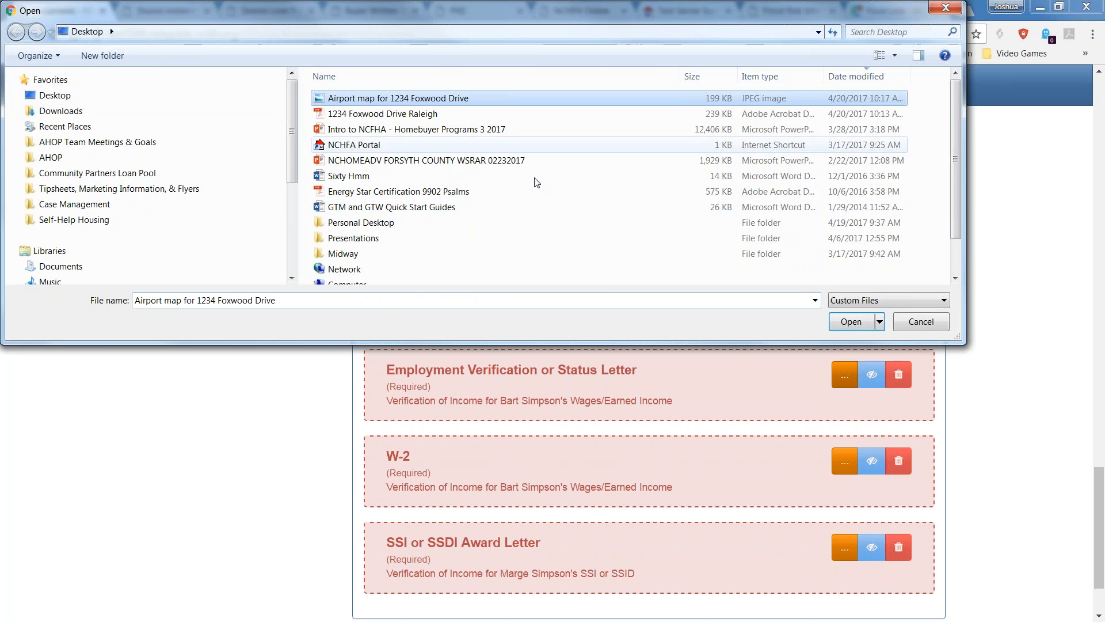
{"action": "left_click", "coordinate": [851, 322]}
Upload the Airport map image to the W-2 and SSI or SSDI Award Letter slots.
{"action": "scroll", "coordinate": [764, 419], "scroll_direction": "down", "scroll_amount": 1}
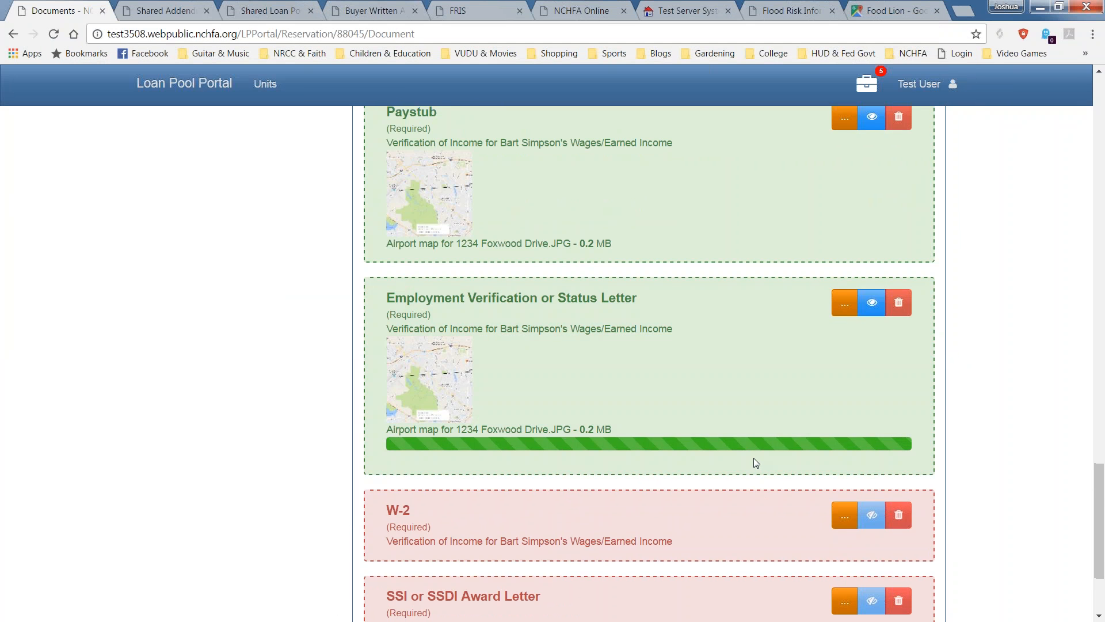
{"action": "scroll", "coordinate": [752, 461], "scroll_direction": "down", "scroll_amount": 2}
{"action": "left_click", "coordinate": [844, 362]}
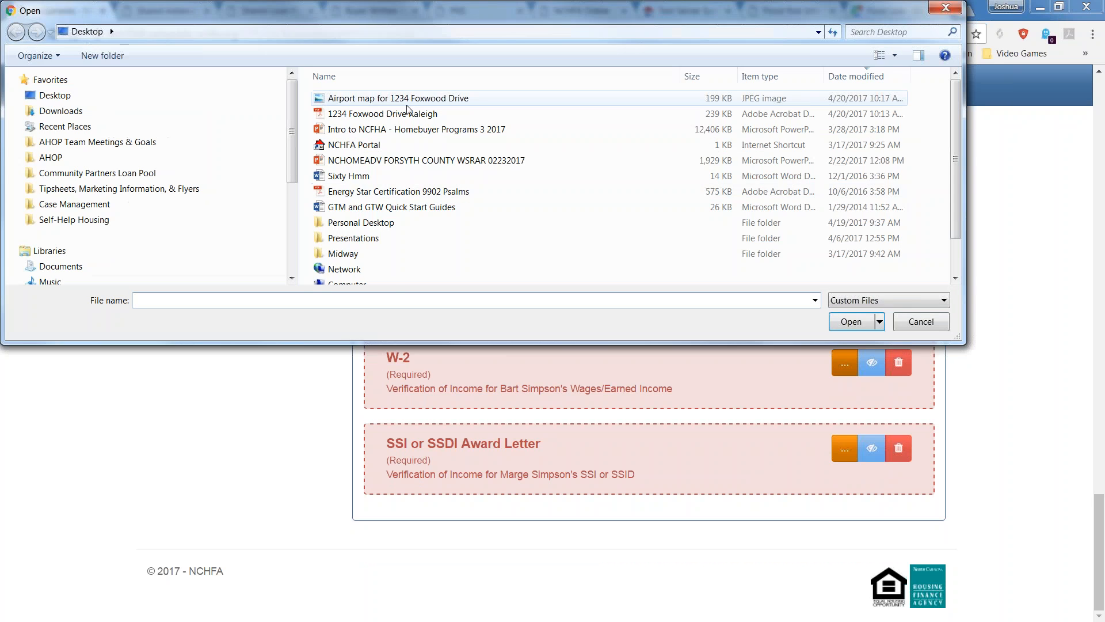
{"action": "double_click", "coordinate": [400, 102]}
{"action": "scroll", "coordinate": [747, 407], "scroll_direction": "down", "scroll_amount": 2}
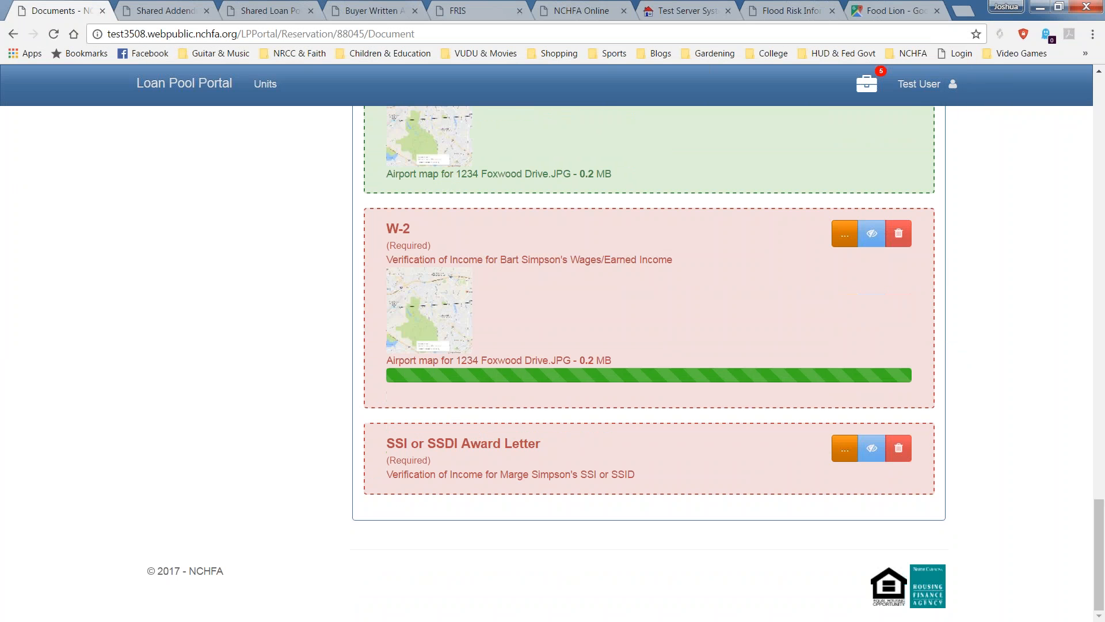
{"action": "left_click", "coordinate": [832, 450]}
{"action": "double_click", "coordinate": [550, 96]}
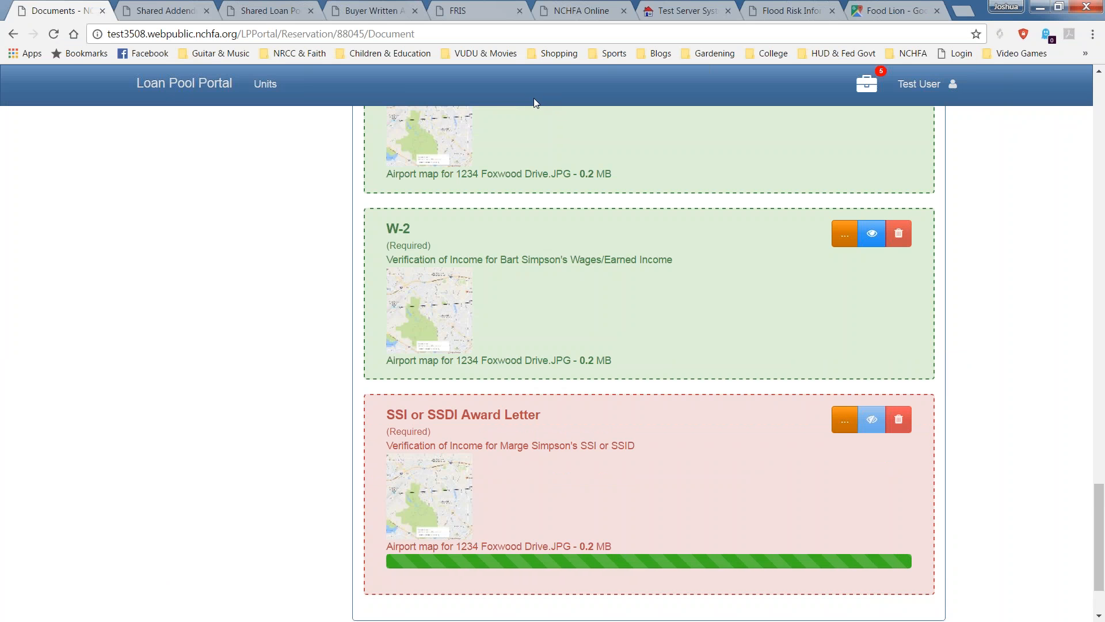
{"action": "scroll", "coordinate": [472, 253], "scroll_direction": "up", "scroll_amount": 10}
{"action": "scroll", "coordinate": [489, 293], "scroll_direction": "up", "scroll_amount": 15}
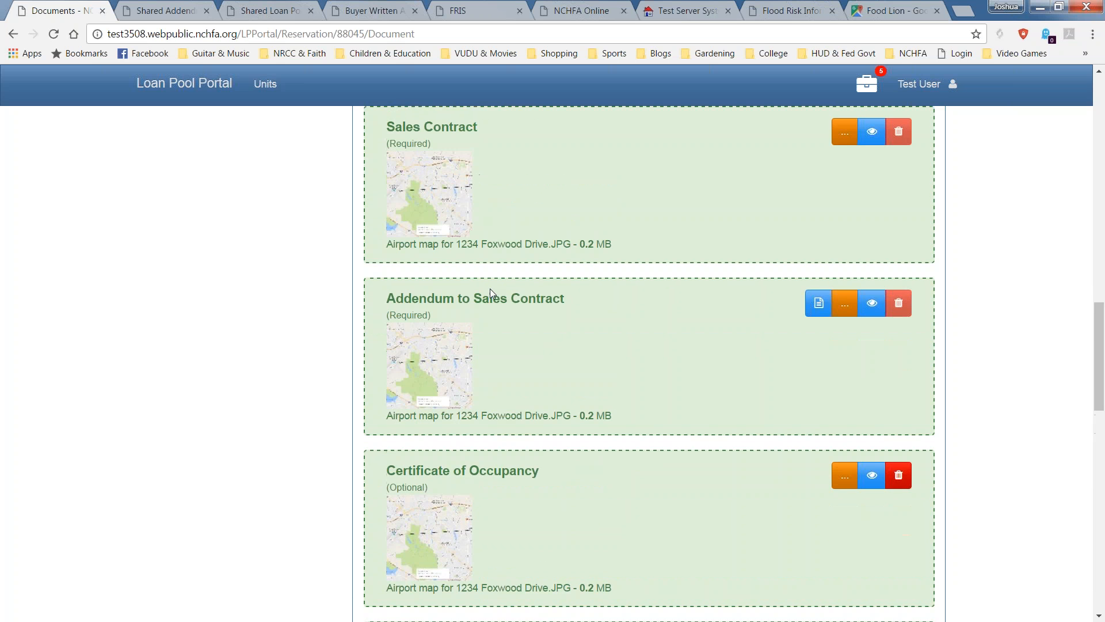
Reload so the Documents badge shows a check mark, then open Submit UW Package.
{"action": "scroll", "coordinate": [488, 291], "scroll_direction": "up", "scroll_amount": 10}
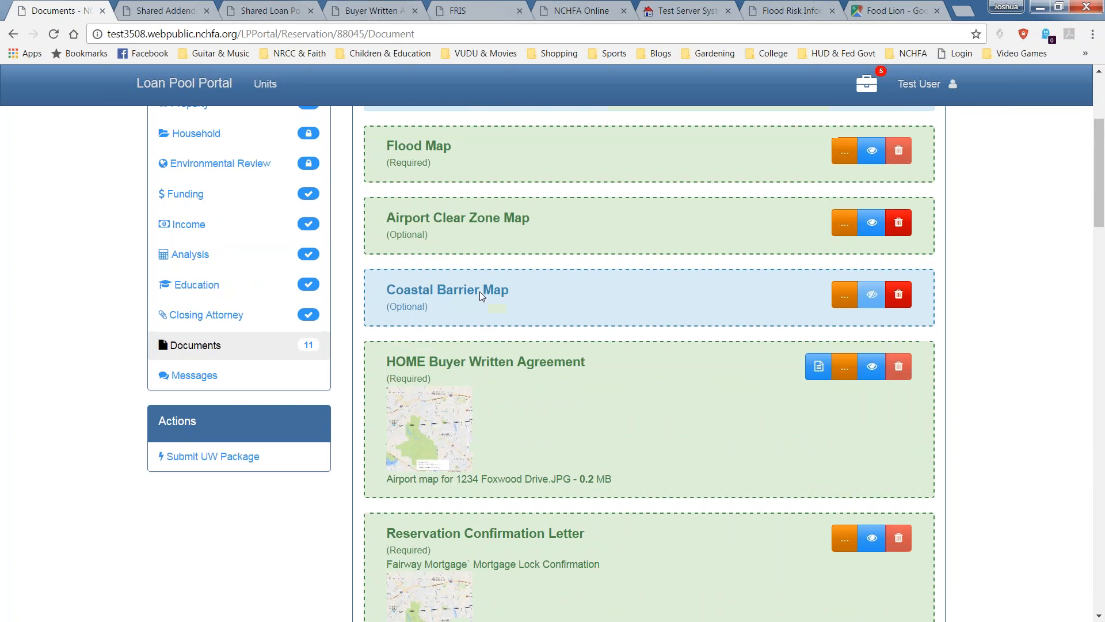
{"action": "left_click", "coordinate": [55, 34]}
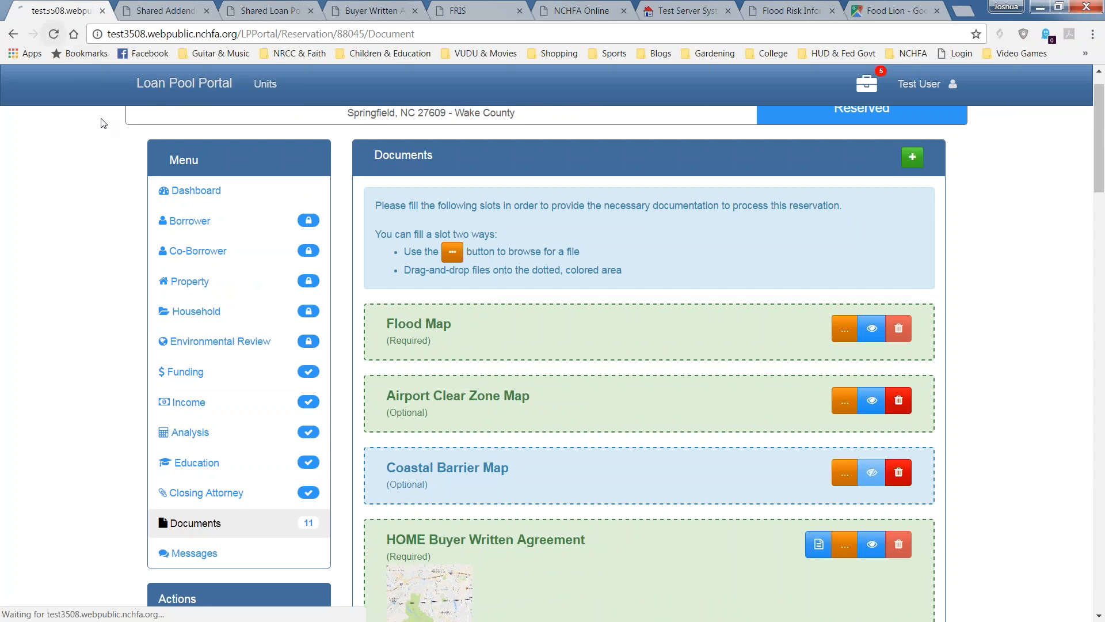
{"action": "scroll", "coordinate": [178, 279], "scroll_direction": "down", "scroll_amount": 3}
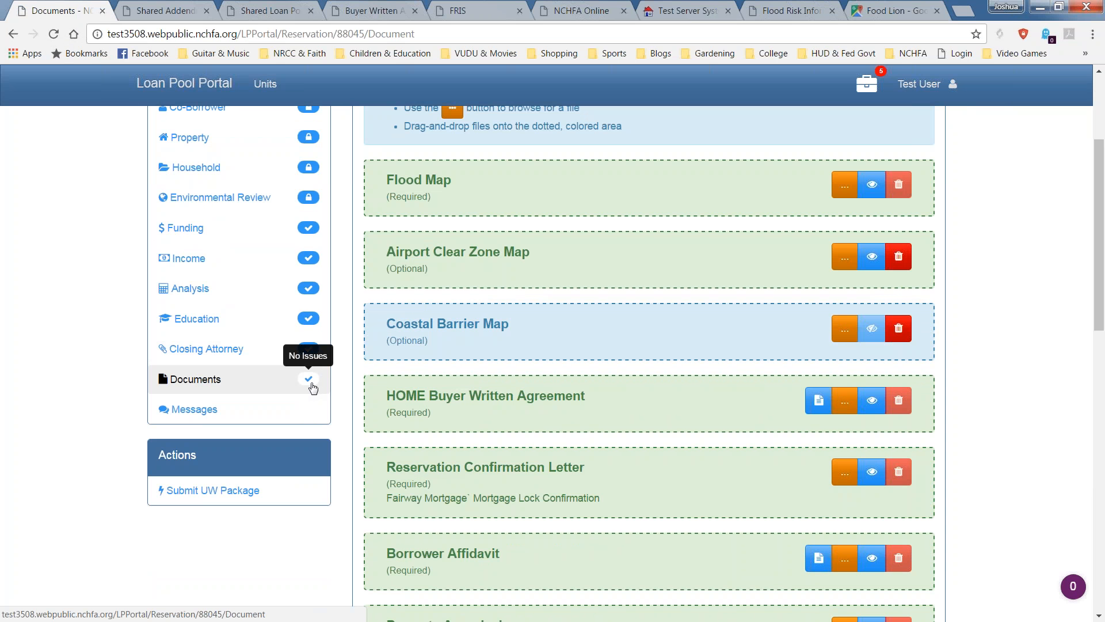
{"action": "left_click", "coordinate": [232, 495]}
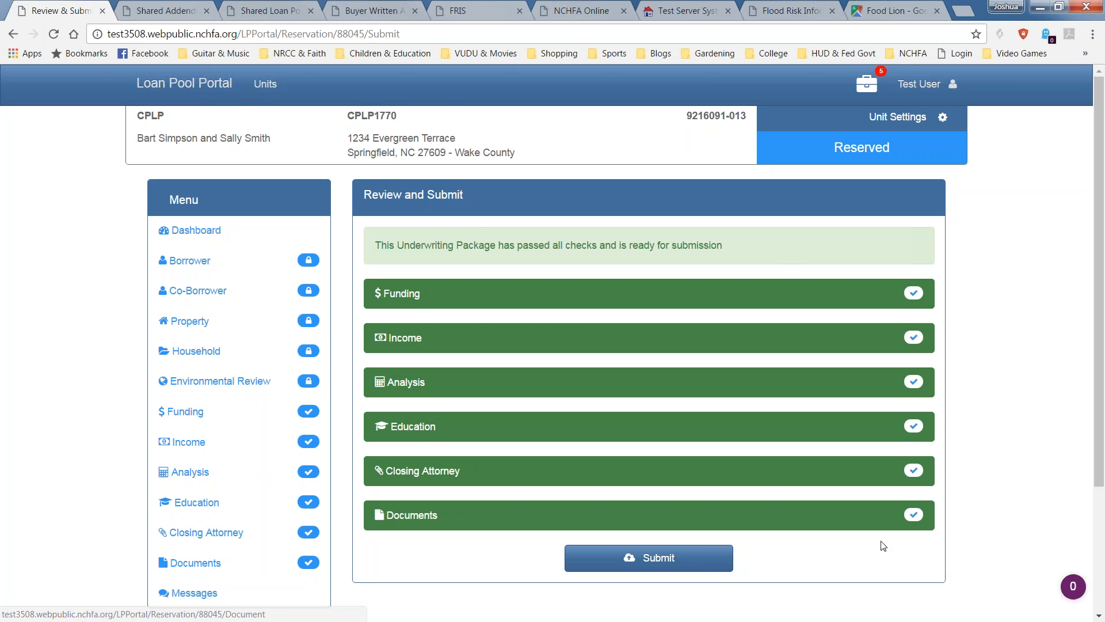
Submit the package from the Review and Submit page, raising the no-modification warning.
{"action": "scroll", "coordinate": [806, 495], "scroll_direction": "down", "scroll_amount": 3}
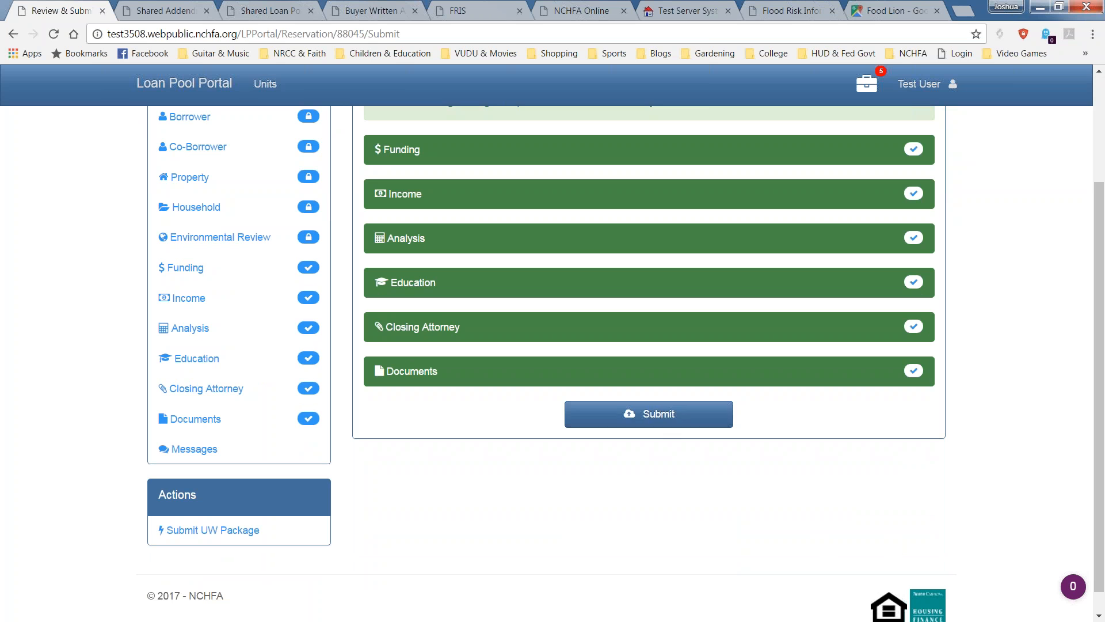
{"action": "left_click", "coordinate": [610, 413]}
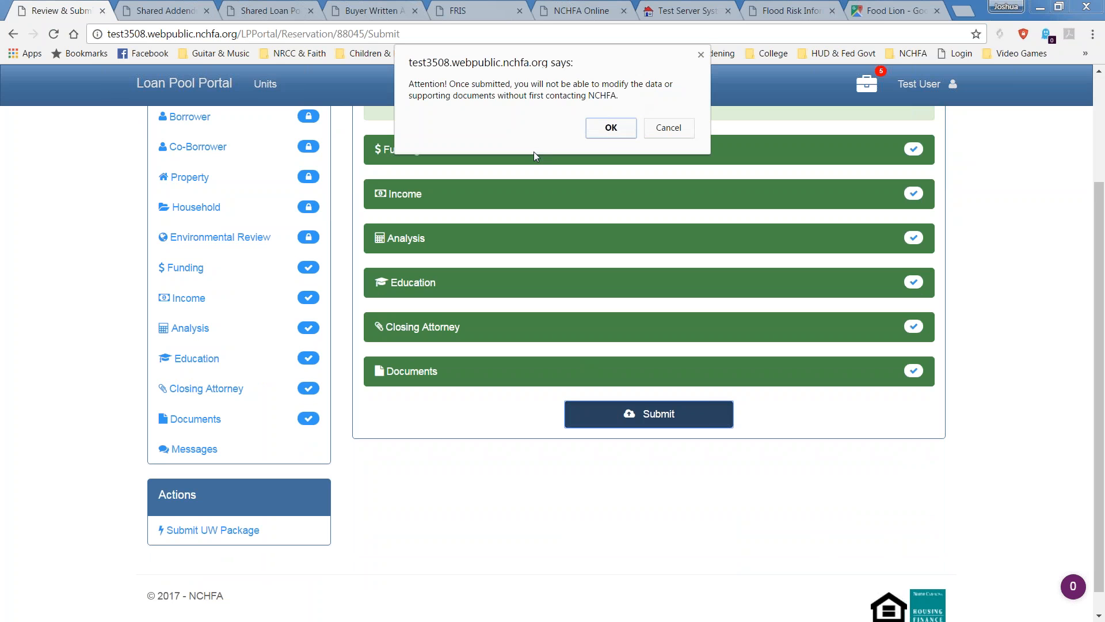
Confirm the submission and highlight the 'submitted for review' confirmation text.
{"action": "left_click", "coordinate": [611, 128]}
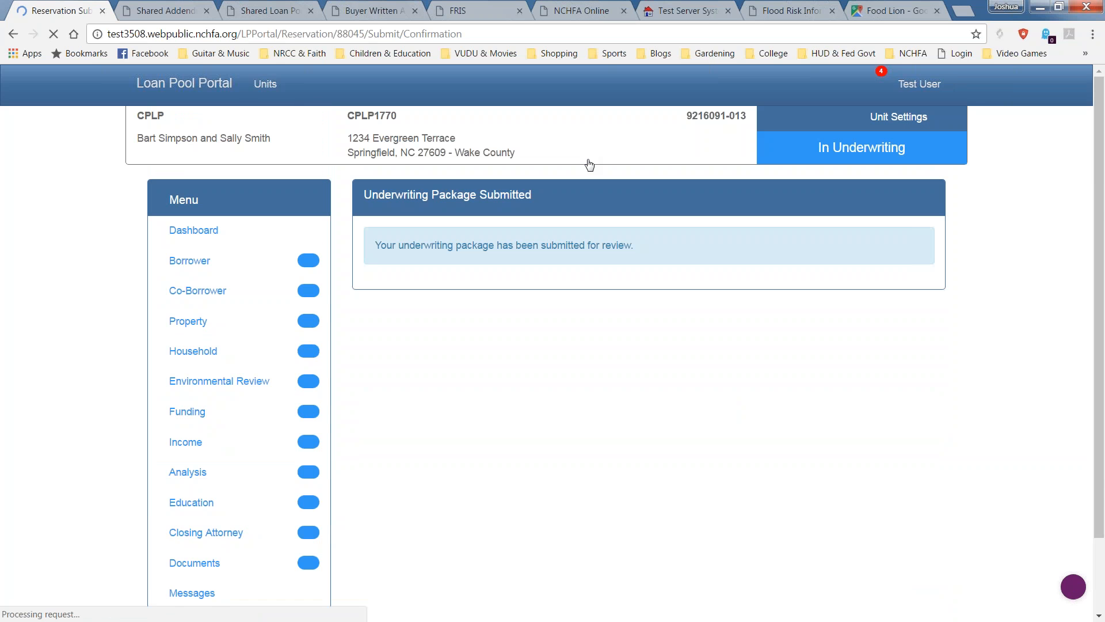
{"action": "left_click_drag", "start_coordinate": [655, 246], "coordinate": [371, 230]}
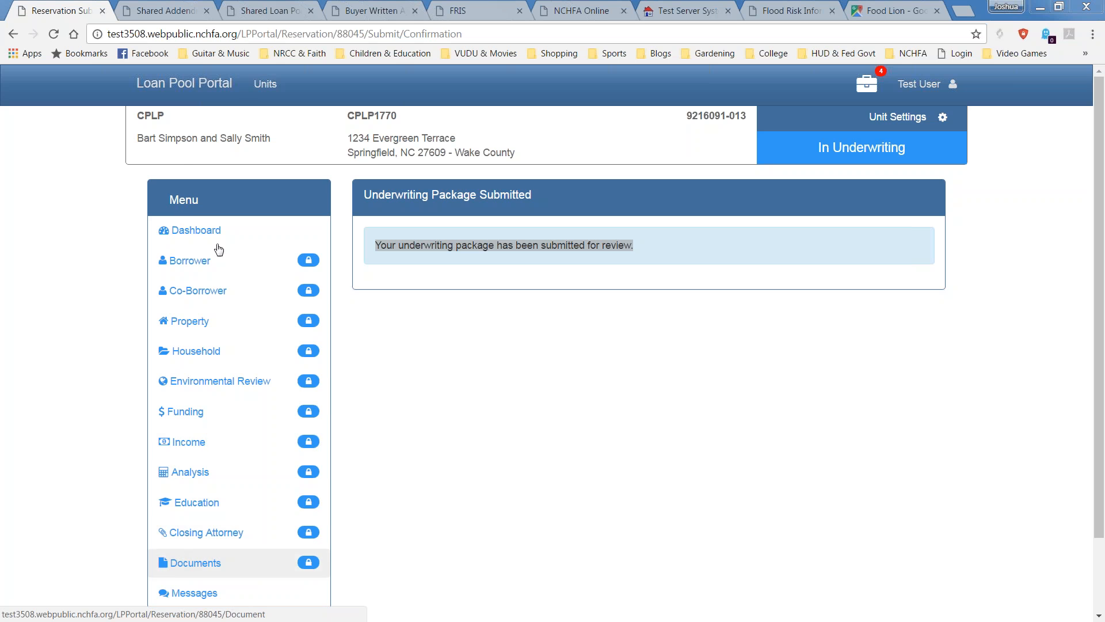
Open the unit's Documents list and check each slot's review check icons and dates.
{"action": "left_click", "coordinate": [199, 564]}
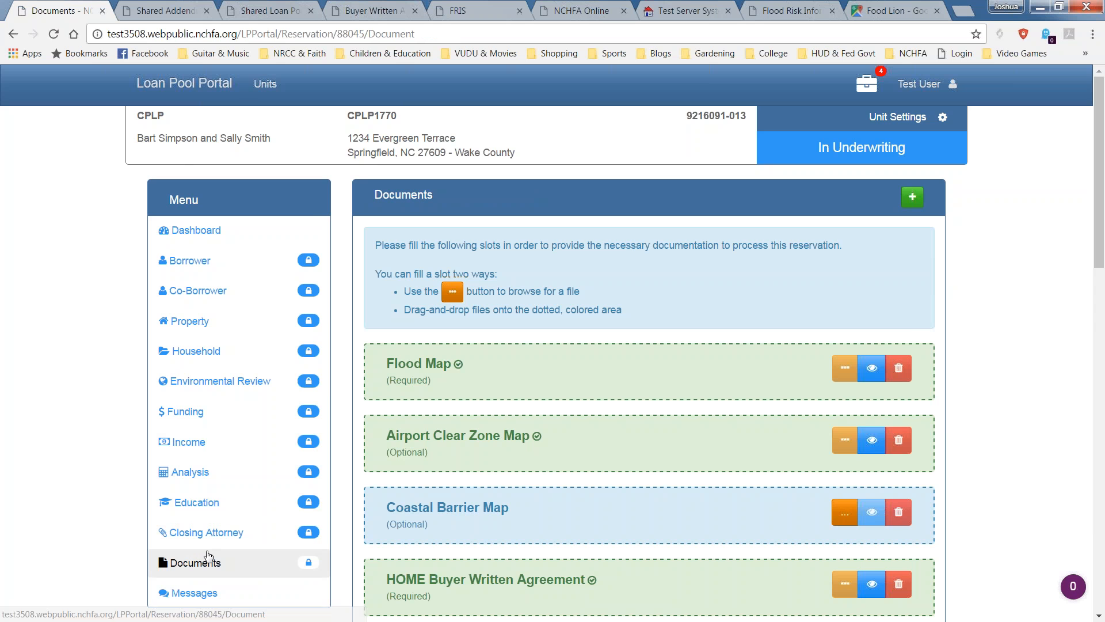
{"action": "left_click_drag", "start_coordinate": [1100, 238], "coordinate": [1103, 303]}
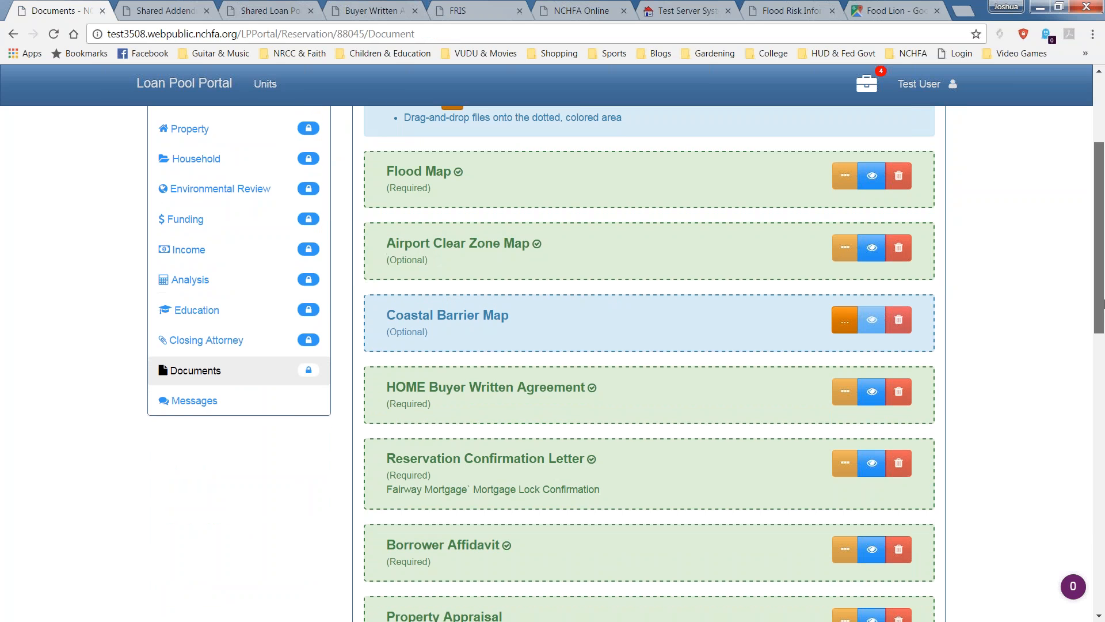
{"action": "mouse_move", "coordinate": [535, 244]}
{"action": "mouse_move", "coordinate": [595, 387]}
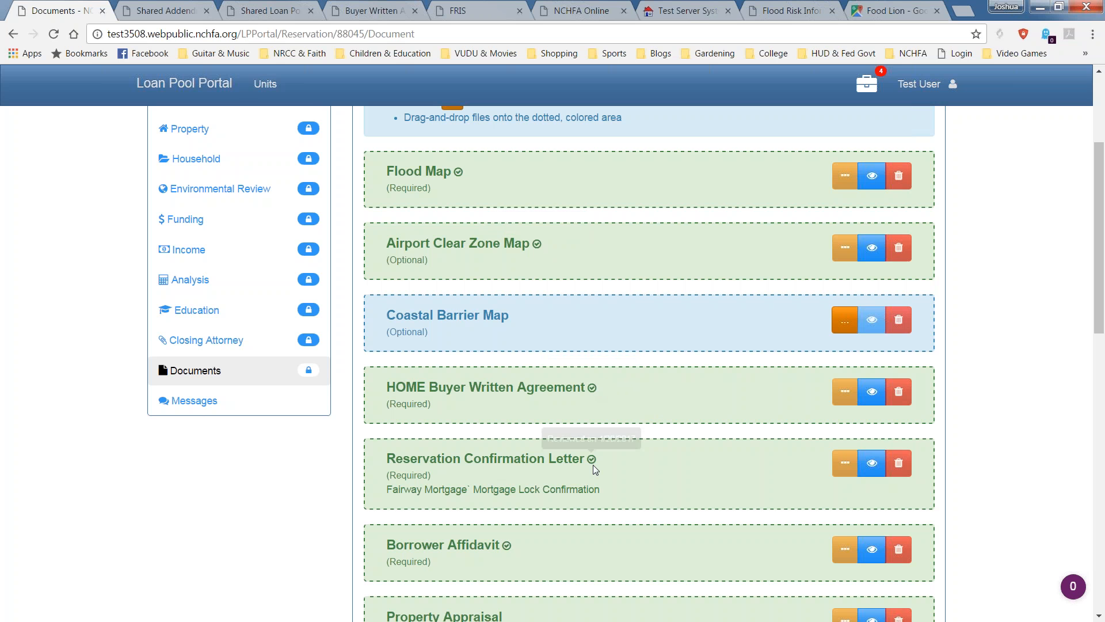
{"action": "scroll", "coordinate": [580, 465], "scroll_direction": "down", "scroll_amount": 1}
{"action": "scroll", "coordinate": [580, 466], "scroll_direction": "down", "scroll_amount": 2}
{"action": "mouse_move", "coordinate": [506, 406]}
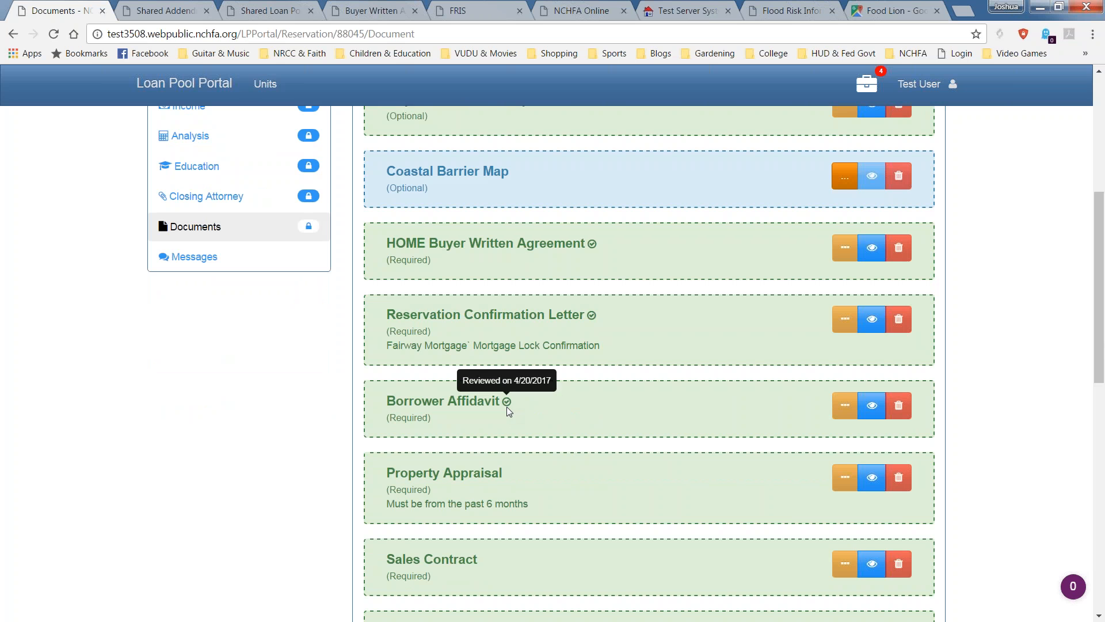
{"action": "scroll", "coordinate": [508, 404], "scroll_direction": "down", "scroll_amount": 1}
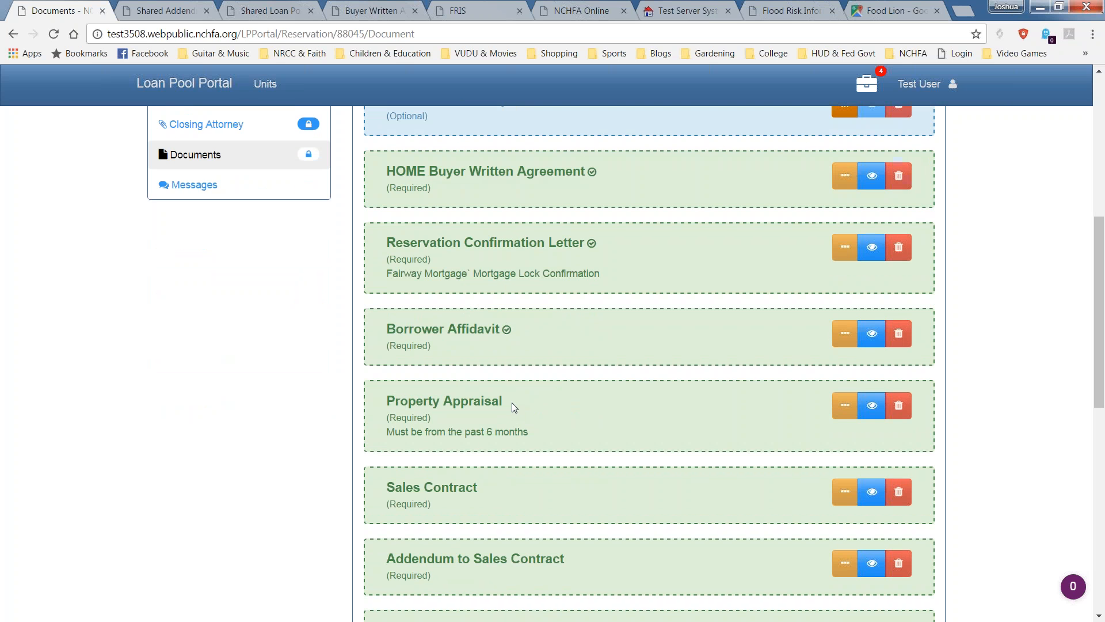
{"action": "mouse_move", "coordinate": [506, 331]}
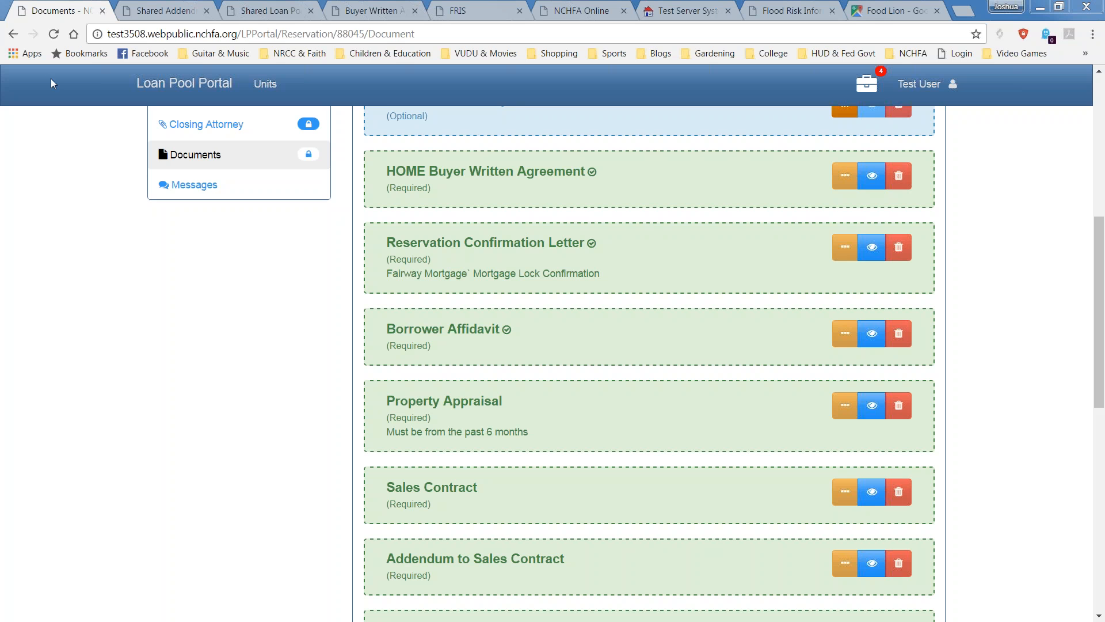
{"action": "scroll", "coordinate": [155, 231], "scroll_direction": "up", "scroll_amount": 7}
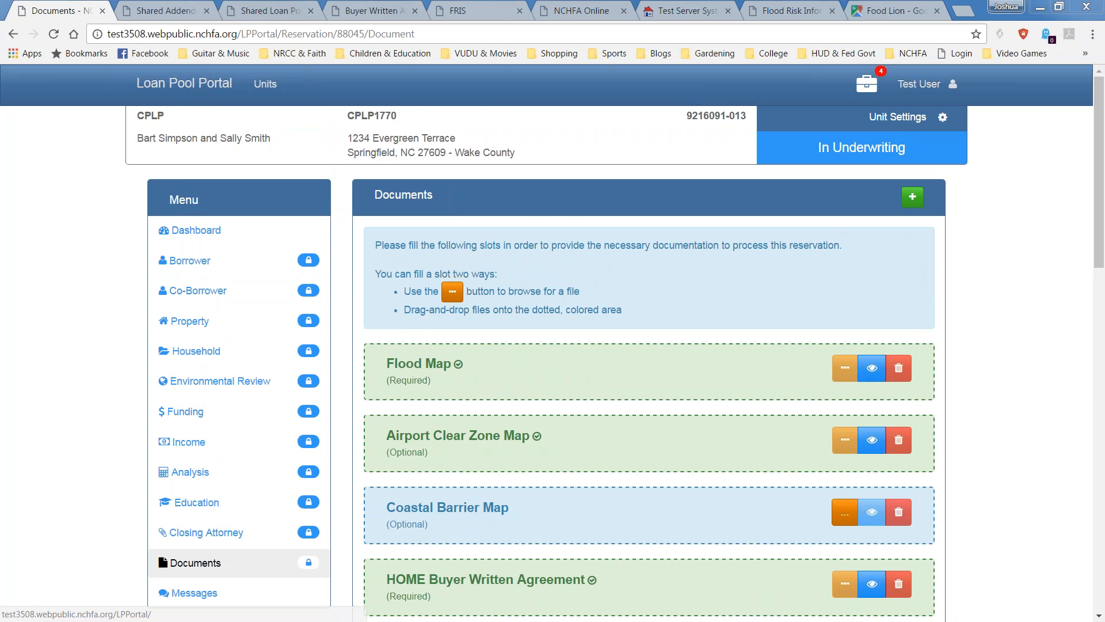
Read the UW Package Returned inbox message, then go to Documents to find the missing item.
{"action": "left_click", "coordinate": [186, 85]}
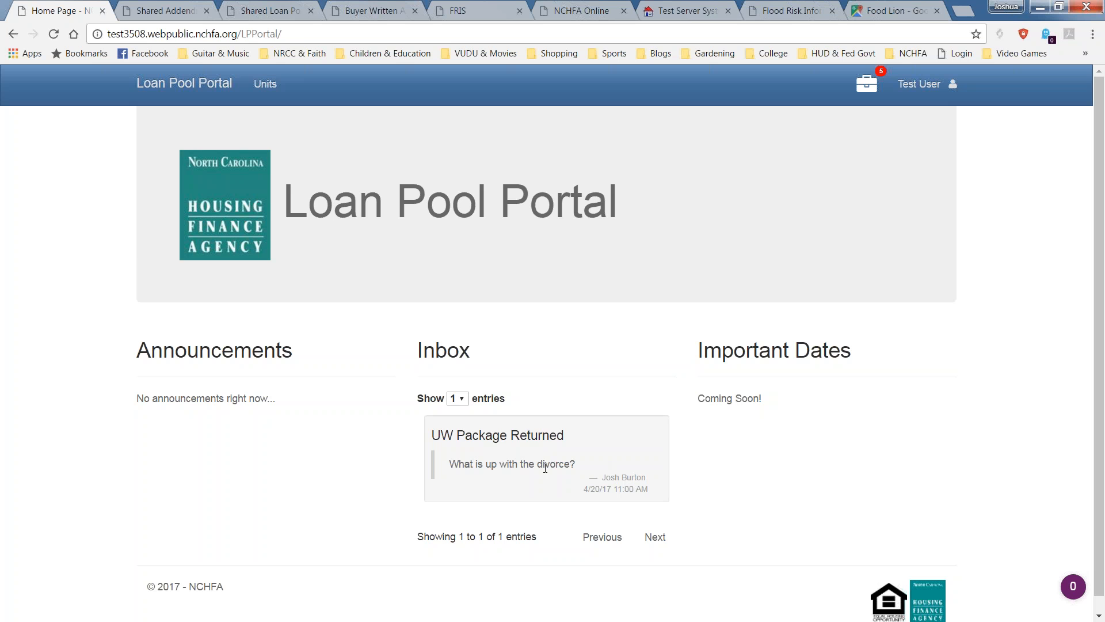
{"action": "left_click", "coordinate": [592, 472]}
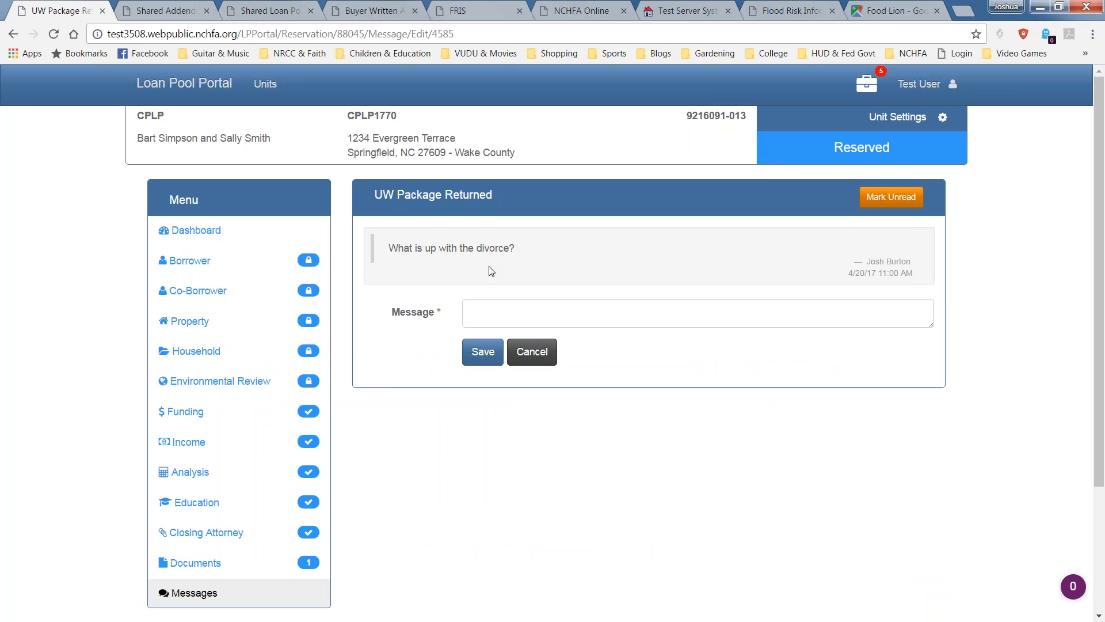
{"action": "scroll", "coordinate": [345, 461], "scroll_direction": "down", "scroll_amount": 3}
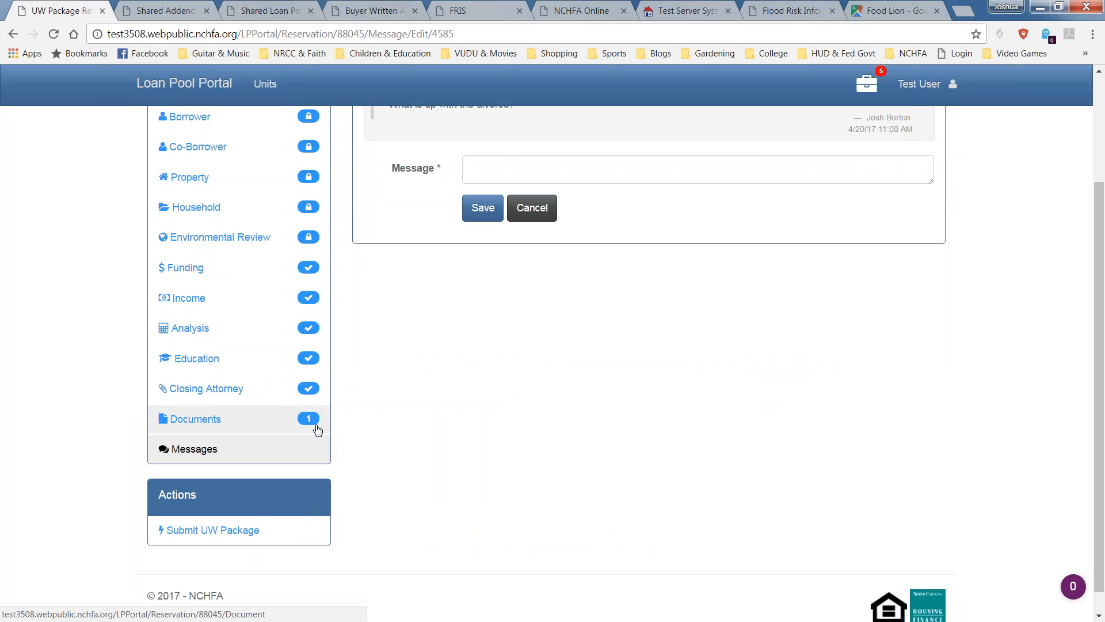
{"action": "mouse_move", "coordinate": [316, 426]}
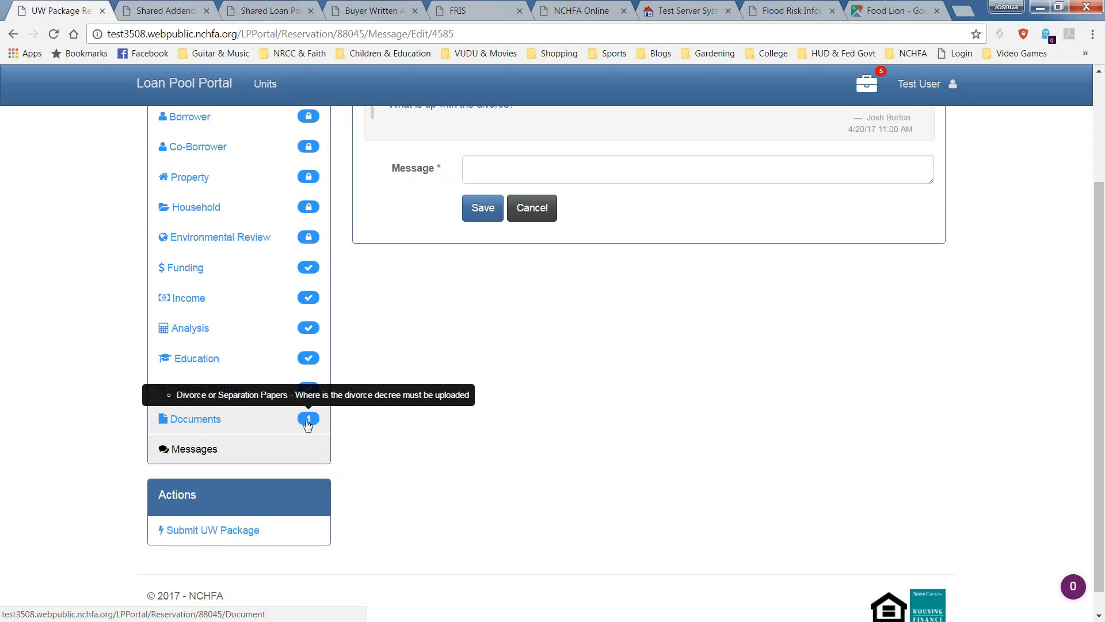
{"action": "left_click", "coordinate": [194, 421]}
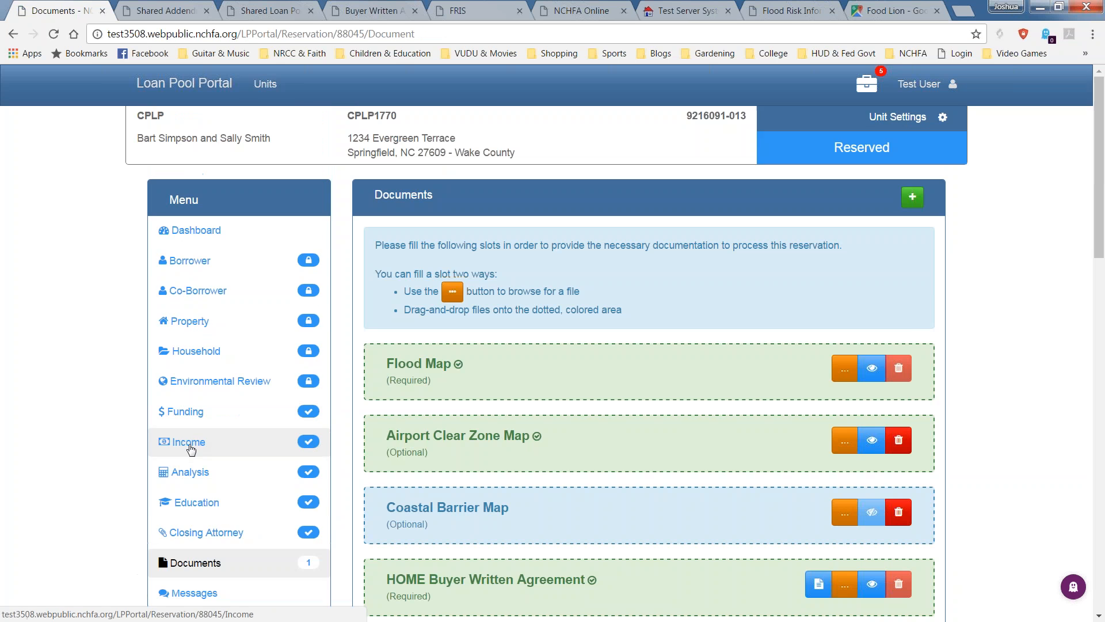
Attach the Airport map JPG to the required Divorce or Separation Papers slot.
{"action": "scroll", "coordinate": [764, 517], "scroll_direction": "down", "scroll_amount": 15}
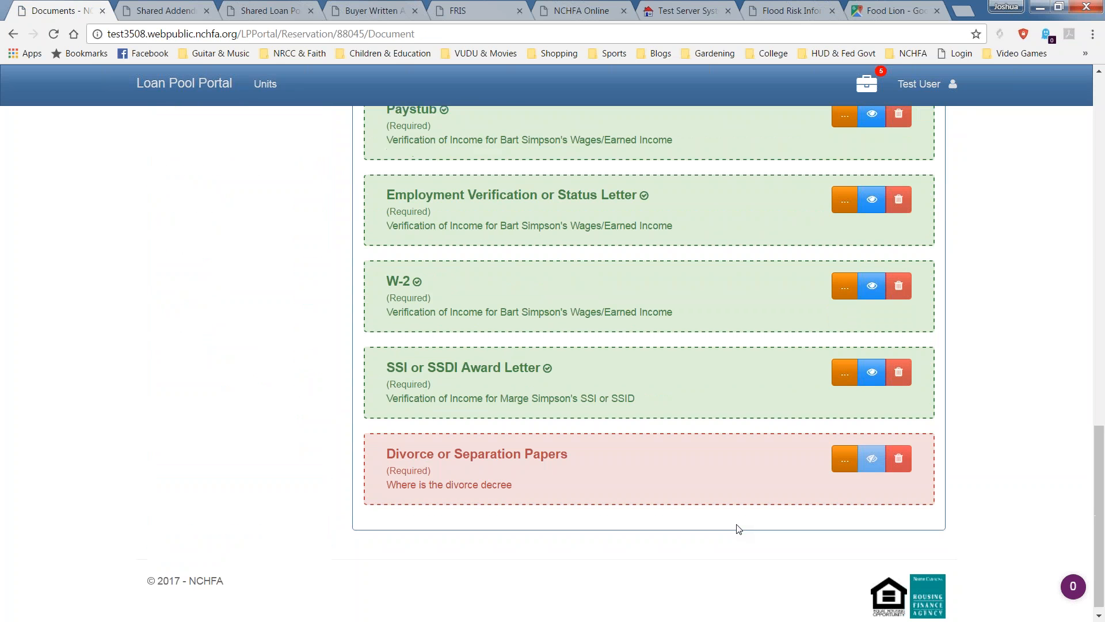
{"action": "left_click_drag", "start_coordinate": [436, 465], "coordinate": [382, 461]}
{"action": "left_click", "coordinate": [402, 514]}
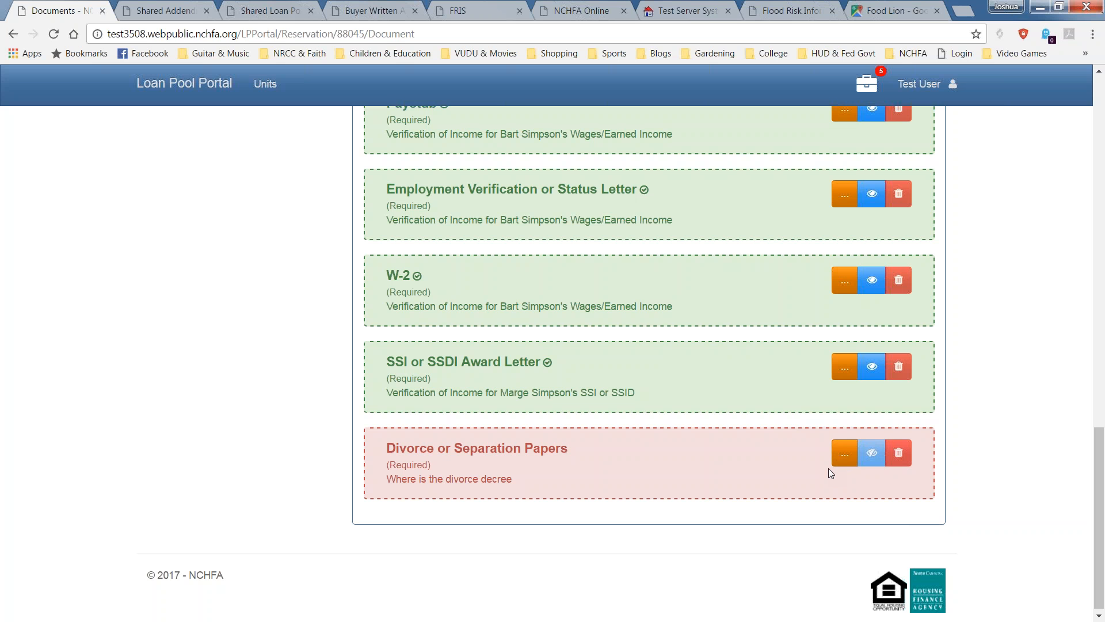
{"action": "left_click", "coordinate": [843, 457]}
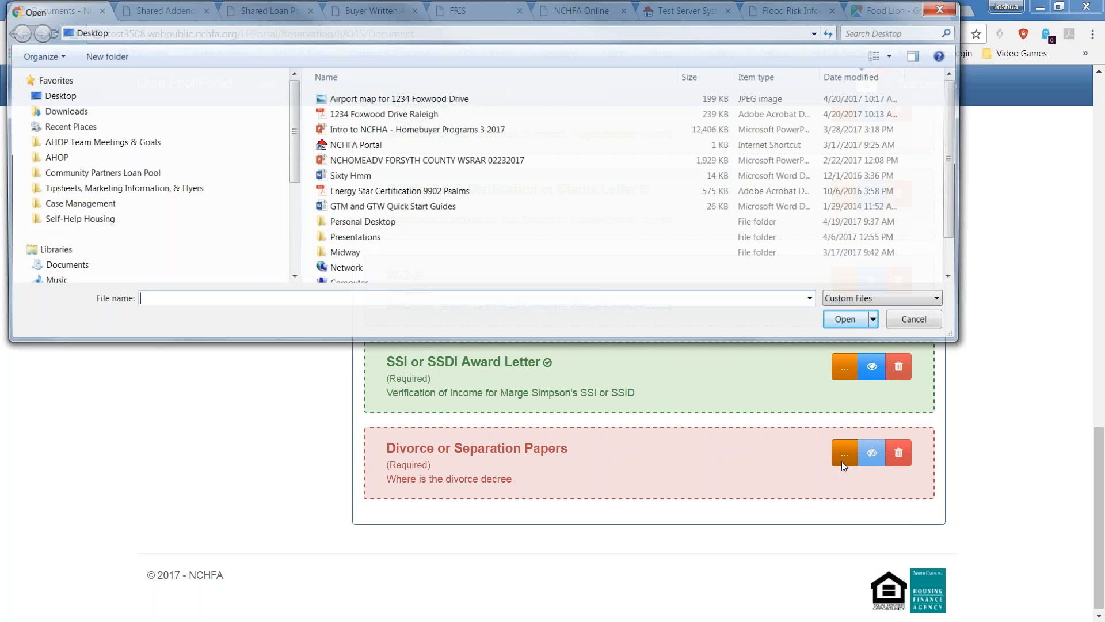
{"action": "double_click", "coordinate": [408, 102]}
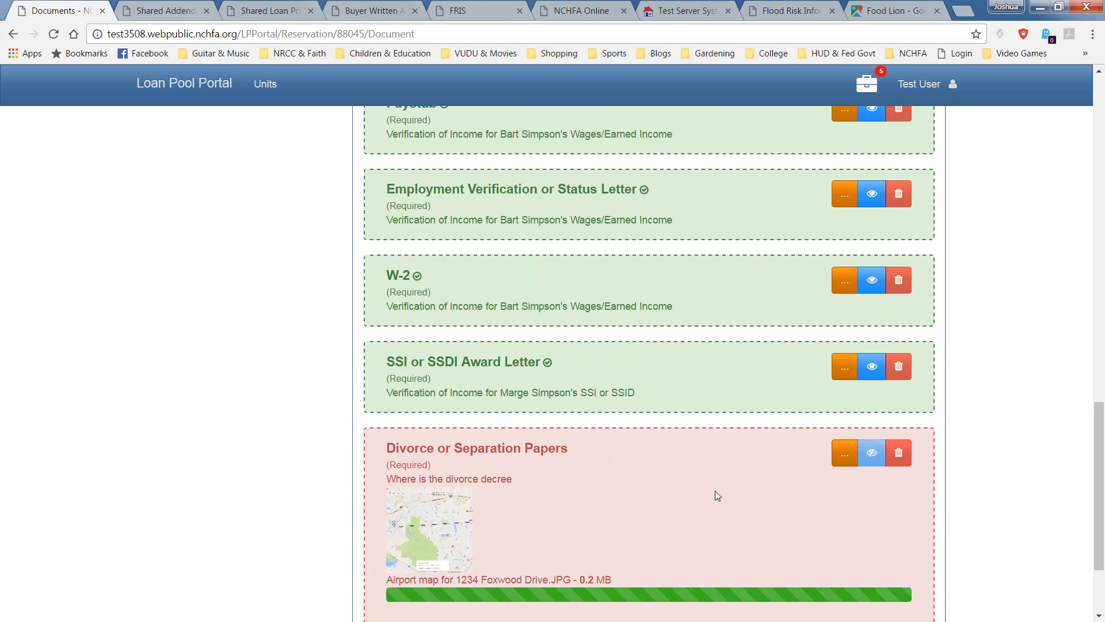
Open the Submit UW Package review page, now passing all checks.
{"action": "scroll", "coordinate": [707, 480], "scroll_direction": "up", "scroll_amount": 13}
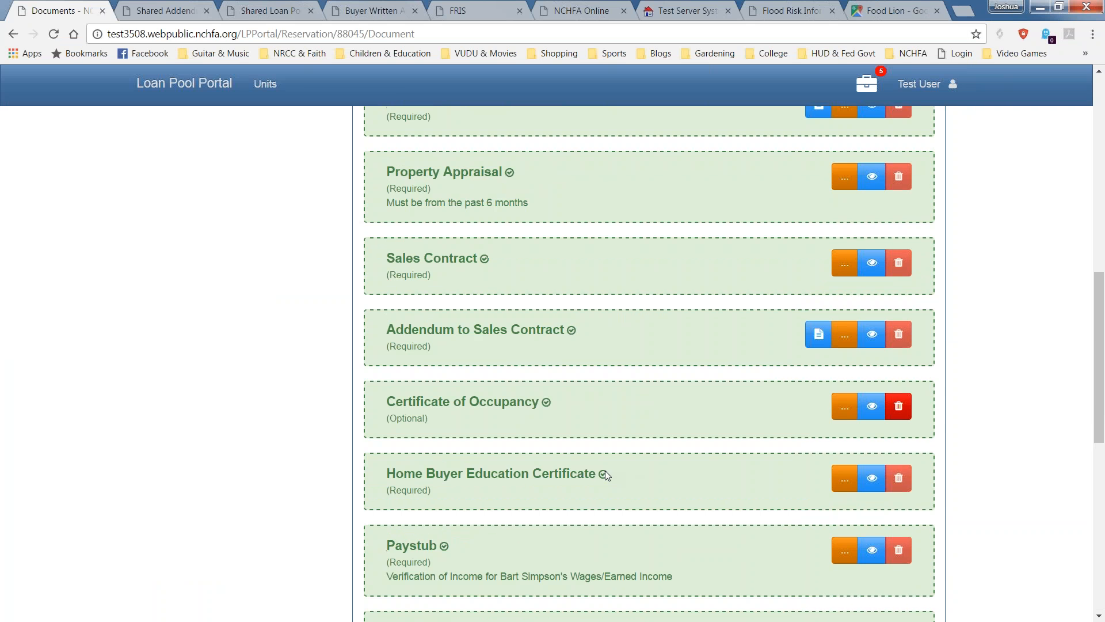
{"action": "scroll", "coordinate": [606, 471], "scroll_direction": "up", "scroll_amount": 1}
{"action": "left_click", "coordinate": [249, 463]}
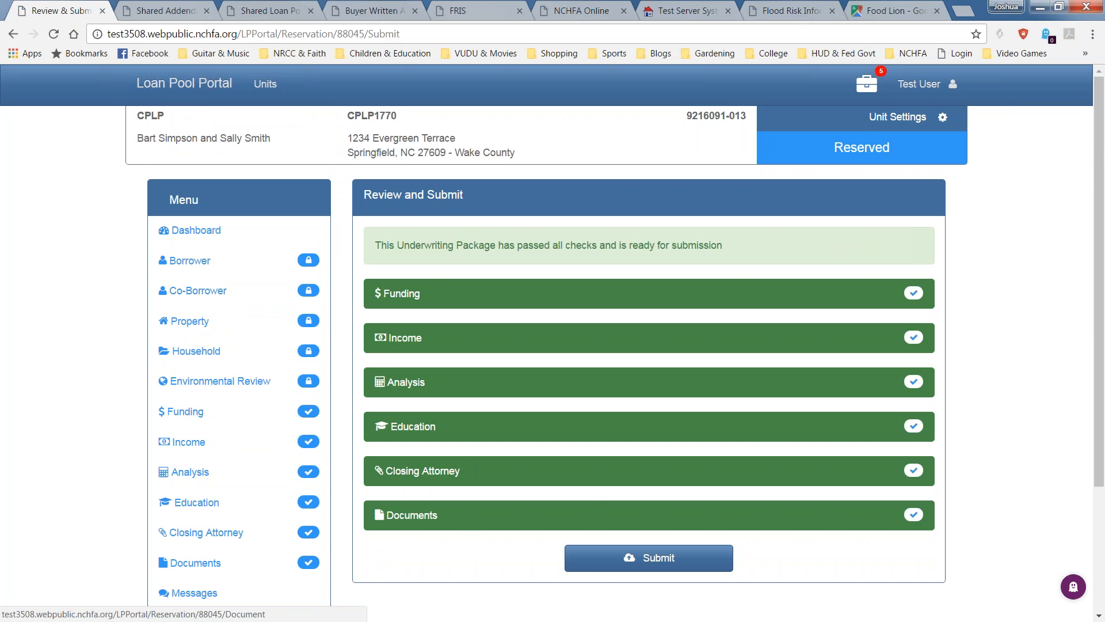
Submit and confirm the underwriting package again, then return to the portal home page.
{"action": "left_click", "coordinate": [639, 558]}
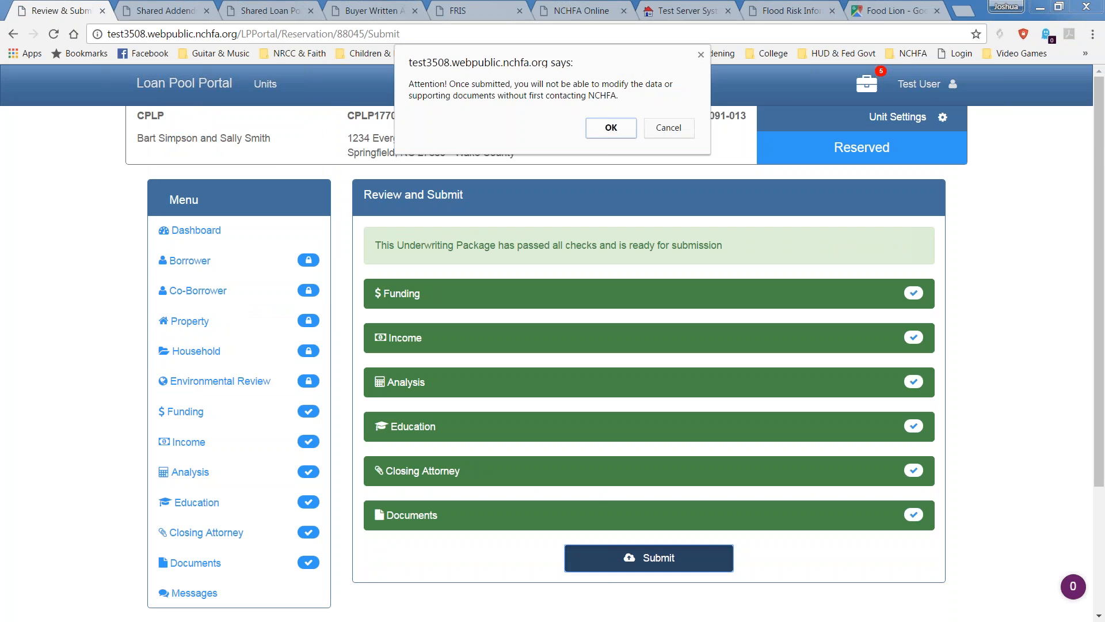
{"action": "left_click", "coordinate": [601, 130]}
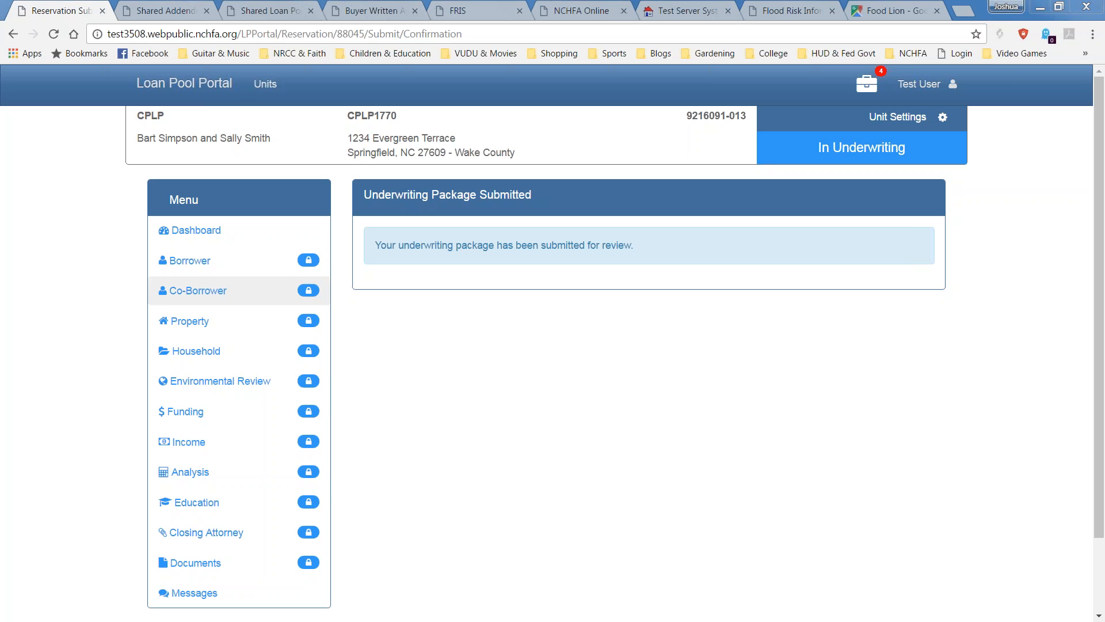
{"action": "left_click", "coordinate": [217, 82]}
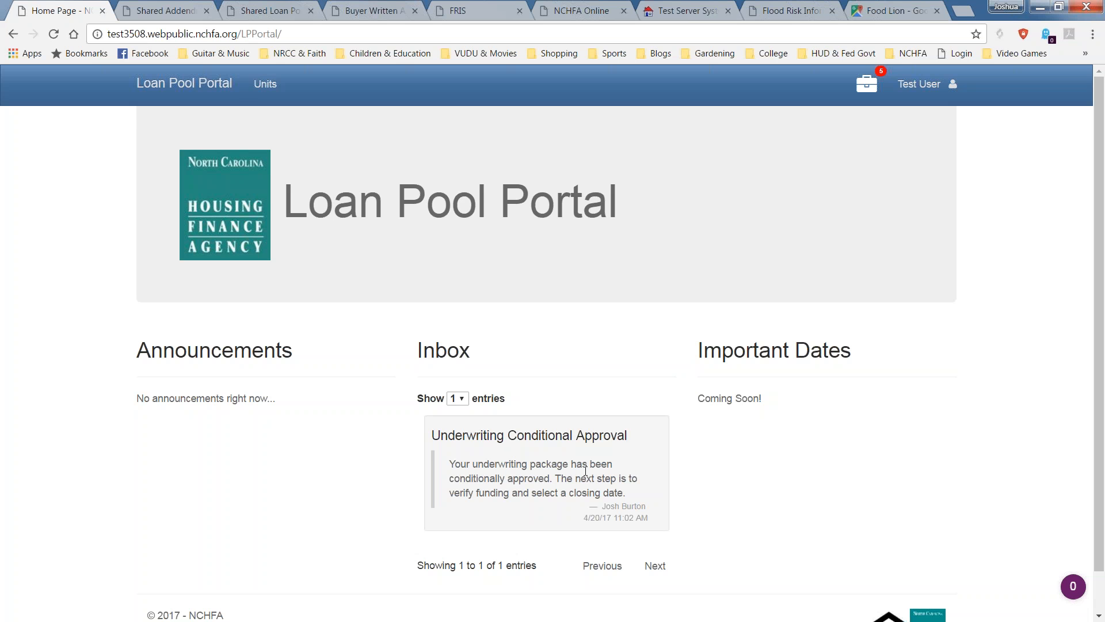
Open the Underwriting Conditional Approval message and check the unit status reads Approved.
{"action": "left_click", "coordinate": [521, 476]}
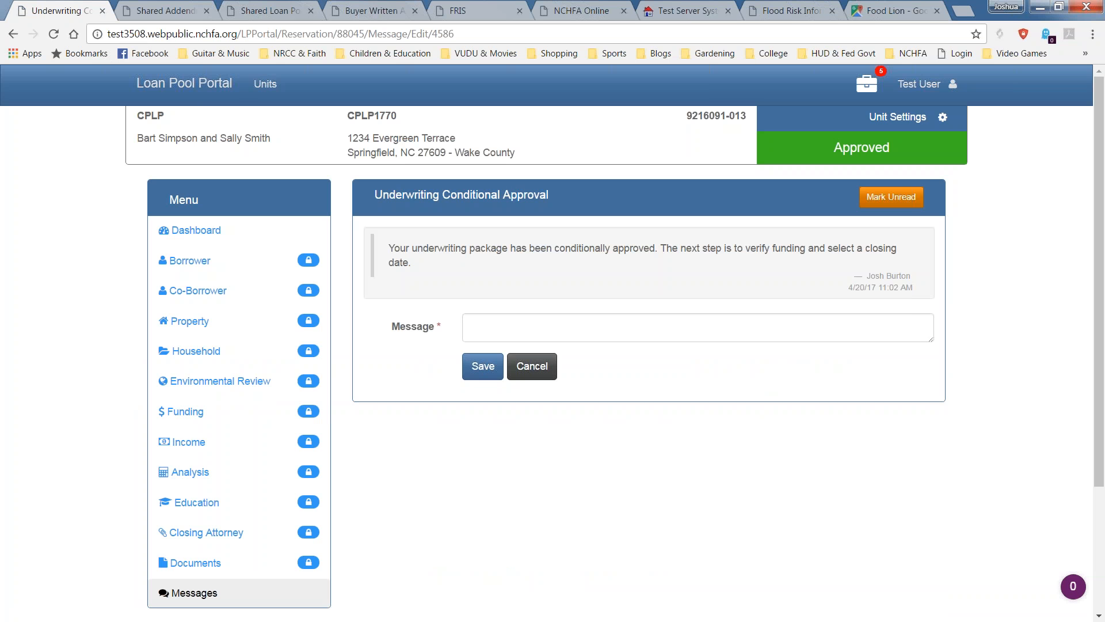
{"action": "left_click_drag", "start_coordinate": [901, 140], "coordinate": [833, 148]}
{"action": "left_click", "coordinate": [697, 554]}
{"action": "scroll", "coordinate": [697, 558], "scroll_direction": "down", "scroll_amount": 3}
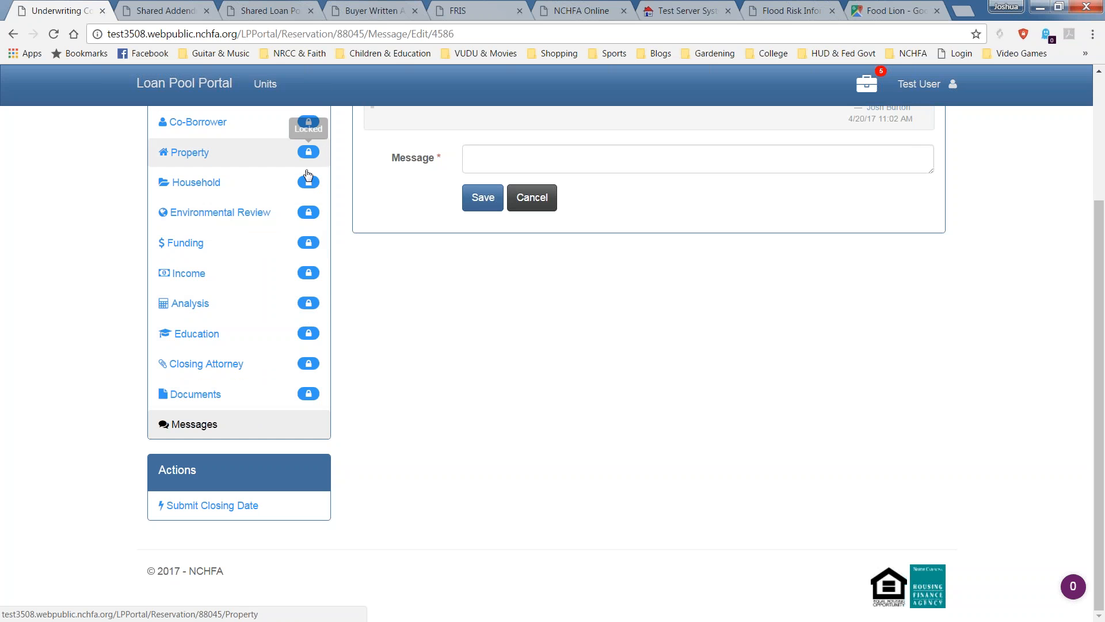
{"action": "left_click", "coordinate": [249, 510]}
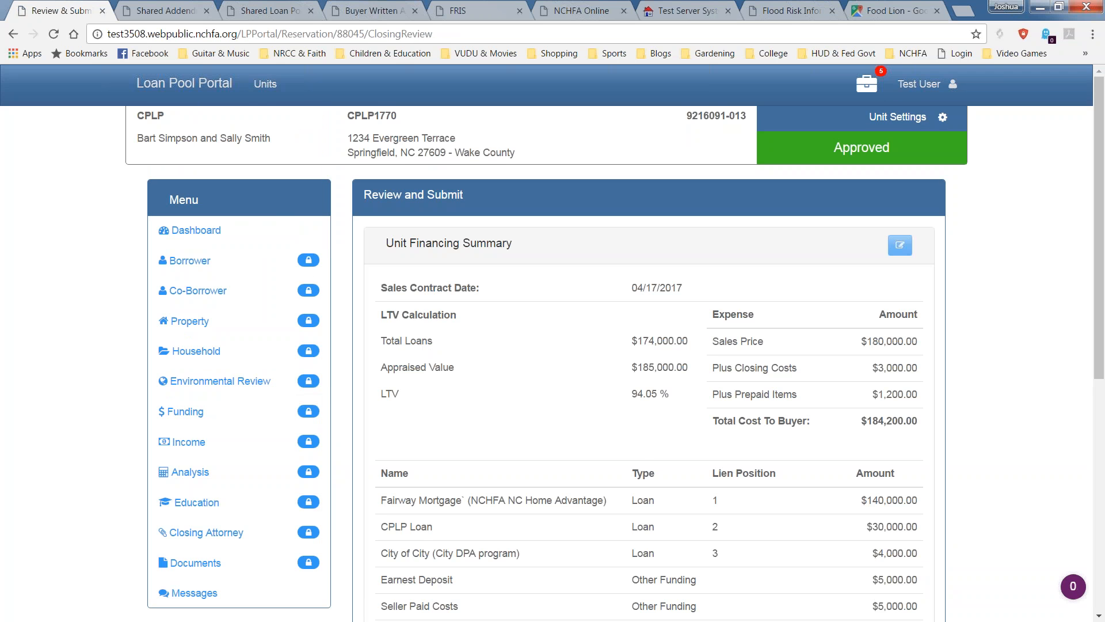
{"action": "left_click_drag", "start_coordinate": [1100, 376], "coordinate": [1102, 437]}
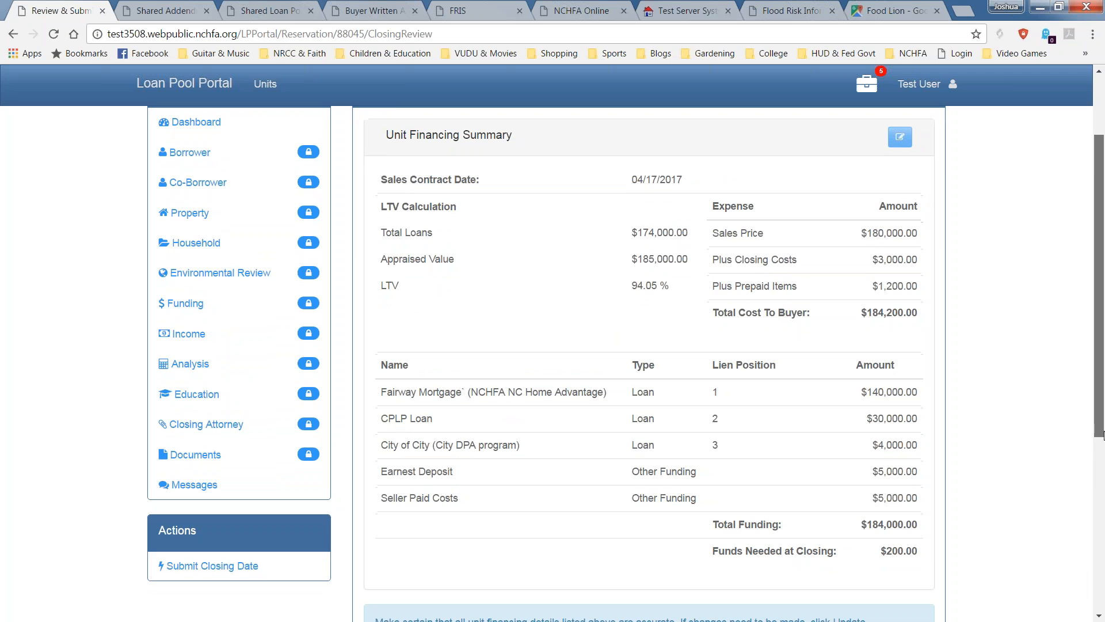
{"action": "left_click_drag", "start_coordinate": [1100, 436], "coordinate": [1096, 442]}
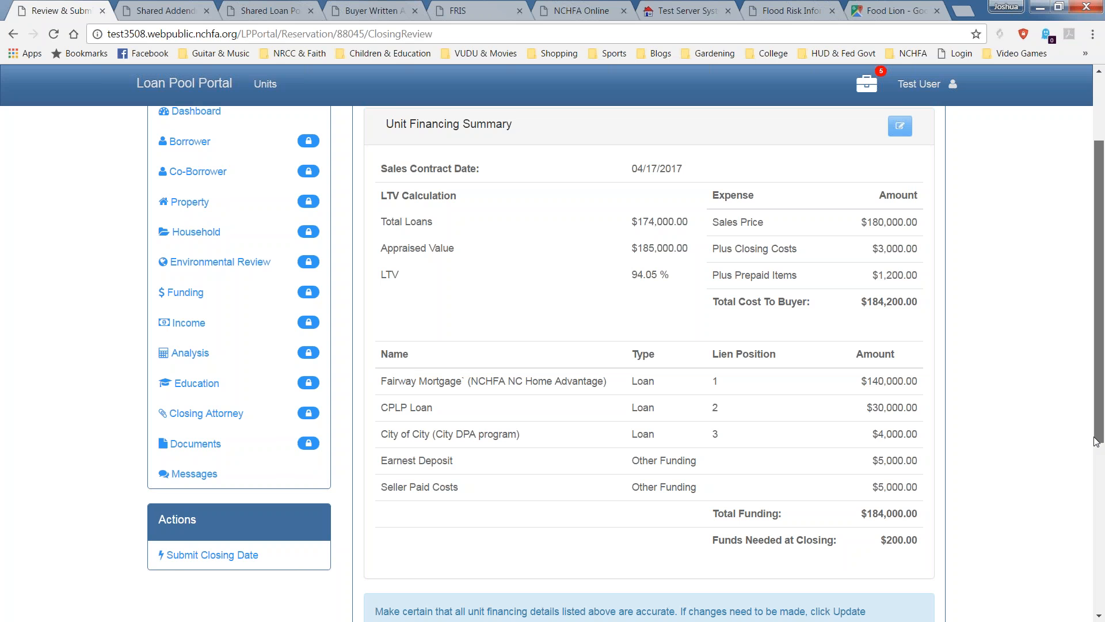
{"action": "left_click_drag", "start_coordinate": [1095, 441], "coordinate": [1096, 576]}
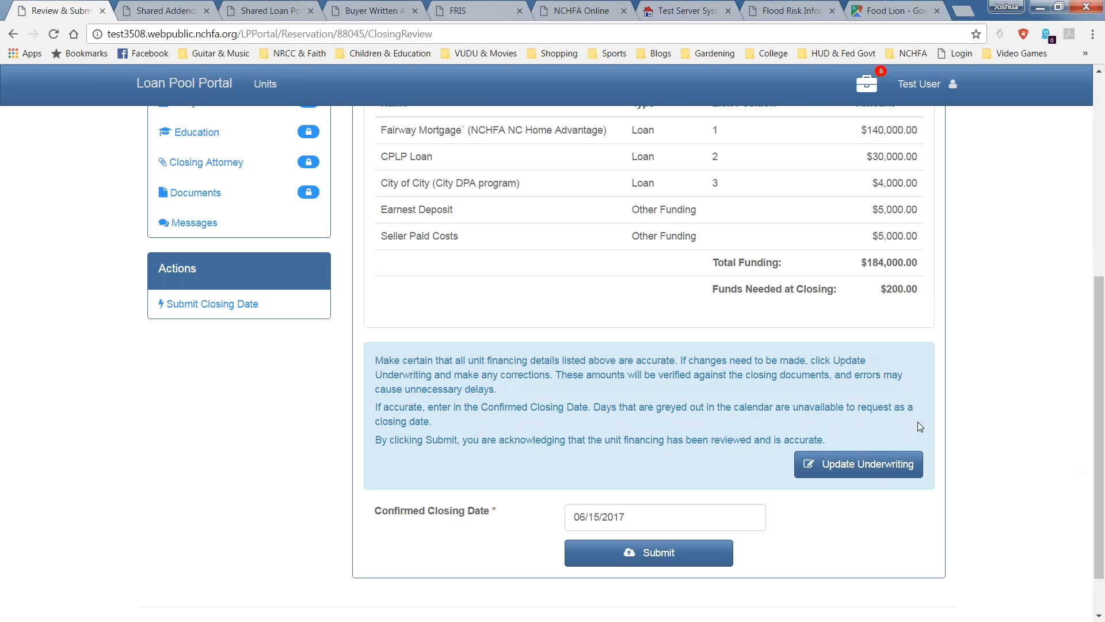
{"action": "scroll", "coordinate": [769, 440], "scroll_direction": "up", "scroll_amount": 3}
{"action": "scroll", "coordinate": [581, 279], "scroll_direction": "up", "scroll_amount": 3}
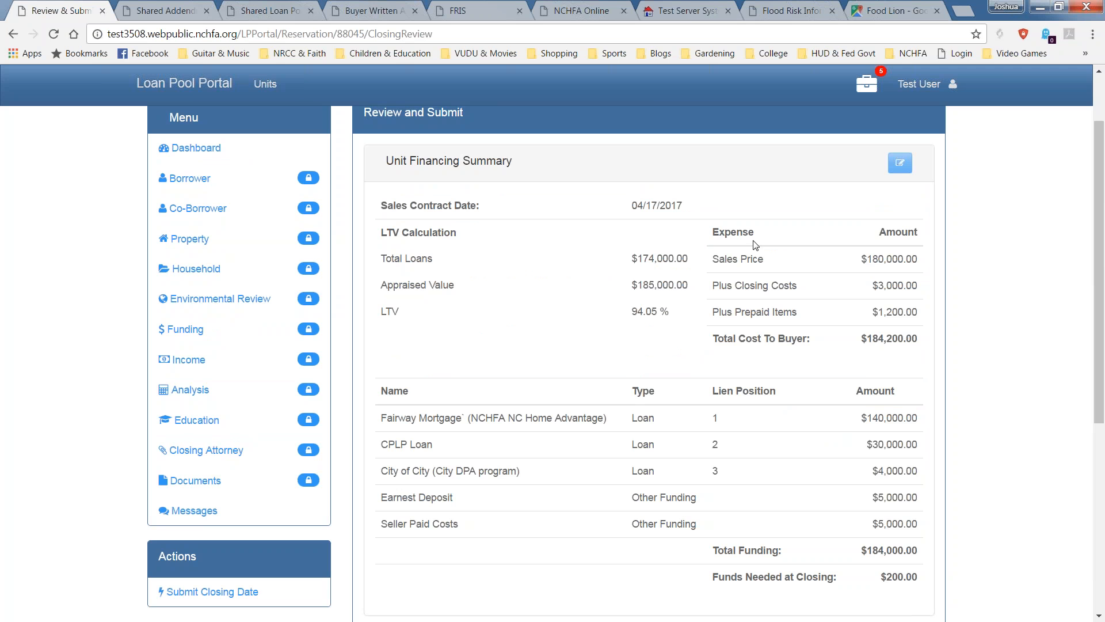
{"action": "scroll", "coordinate": [835, 465], "scroll_direction": "down", "scroll_amount": 6}
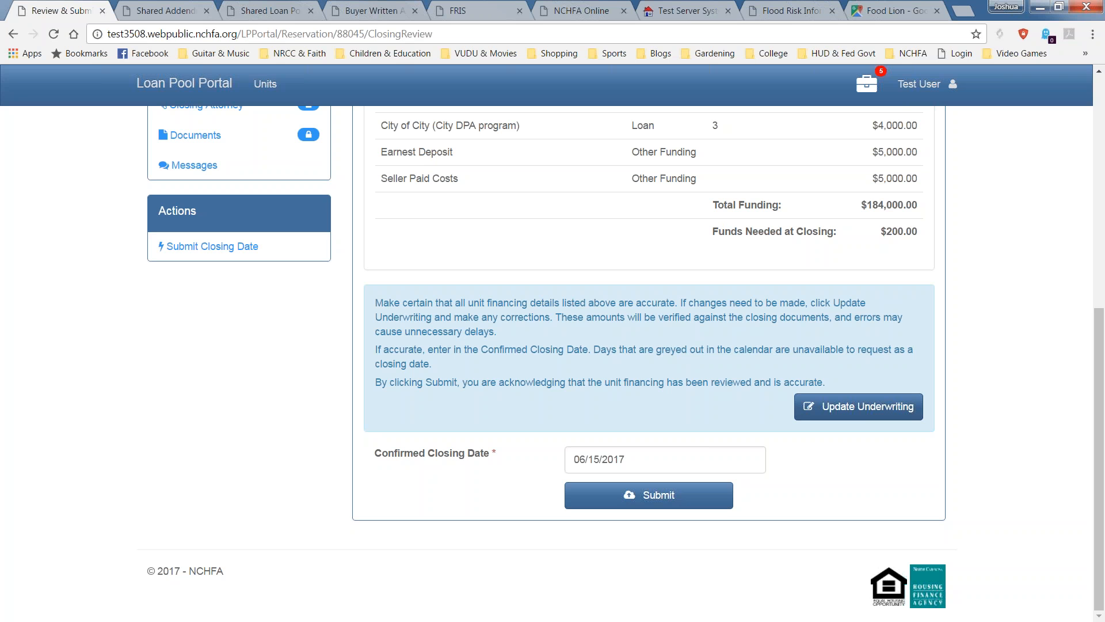
Replace the confirmed closing date with April 28, 2017 (04/28/2017) and submit it.
{"action": "left_click", "coordinate": [708, 452]}
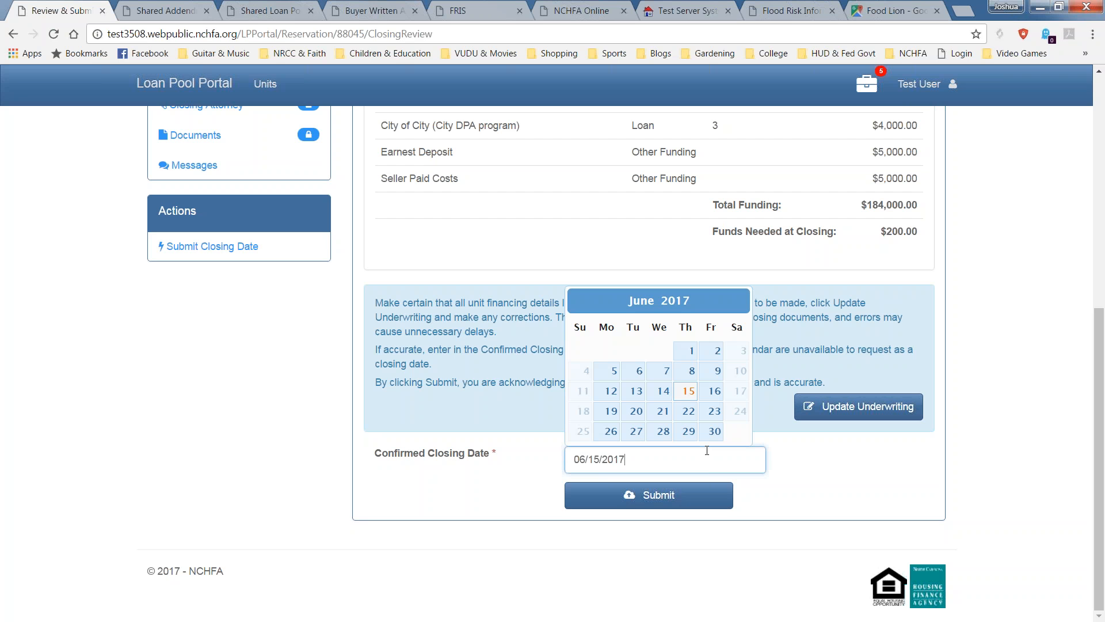
{"action": "left_click_drag", "start_coordinate": [627, 459], "coordinate": [566, 456]}
{"action": "type", "text": "4/25/17"}
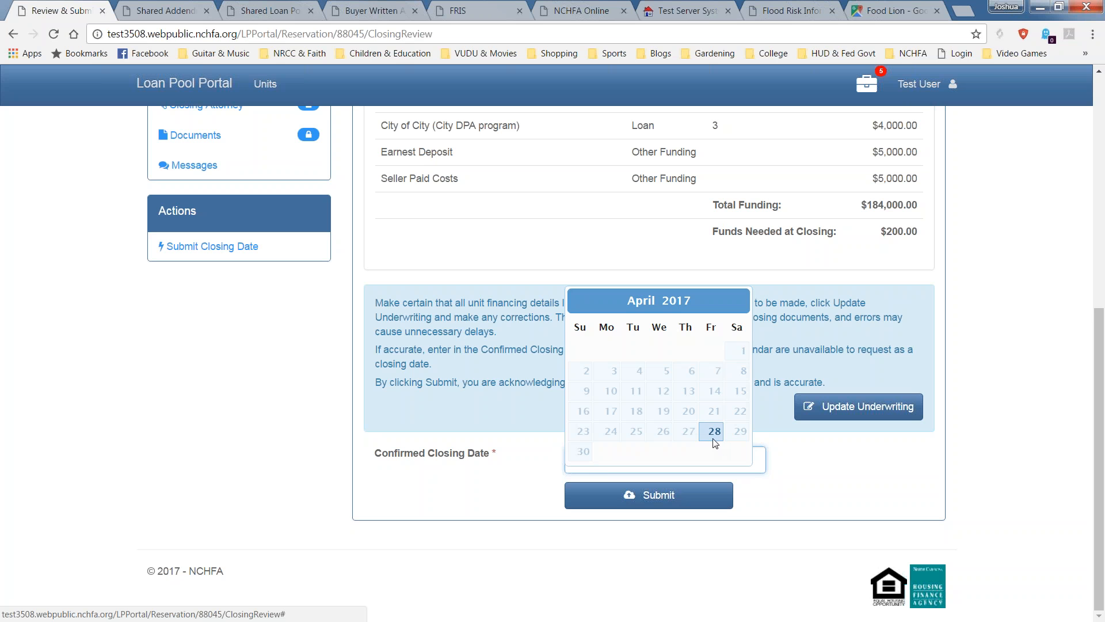
{"action": "left_click", "coordinate": [719, 437]}
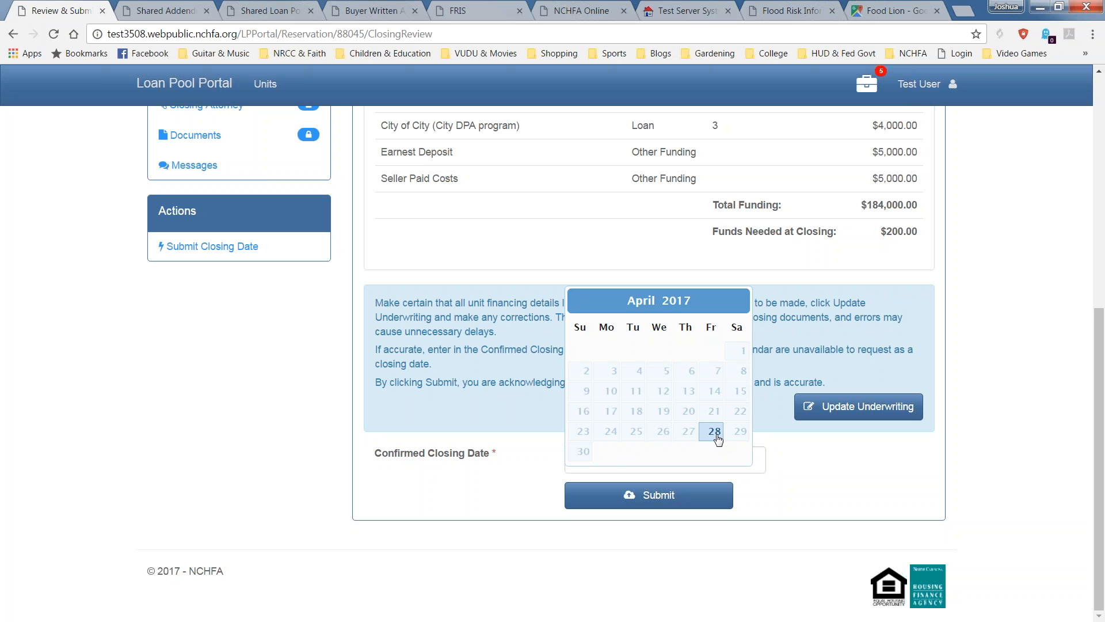
{"action": "left_click", "coordinate": [692, 494]}
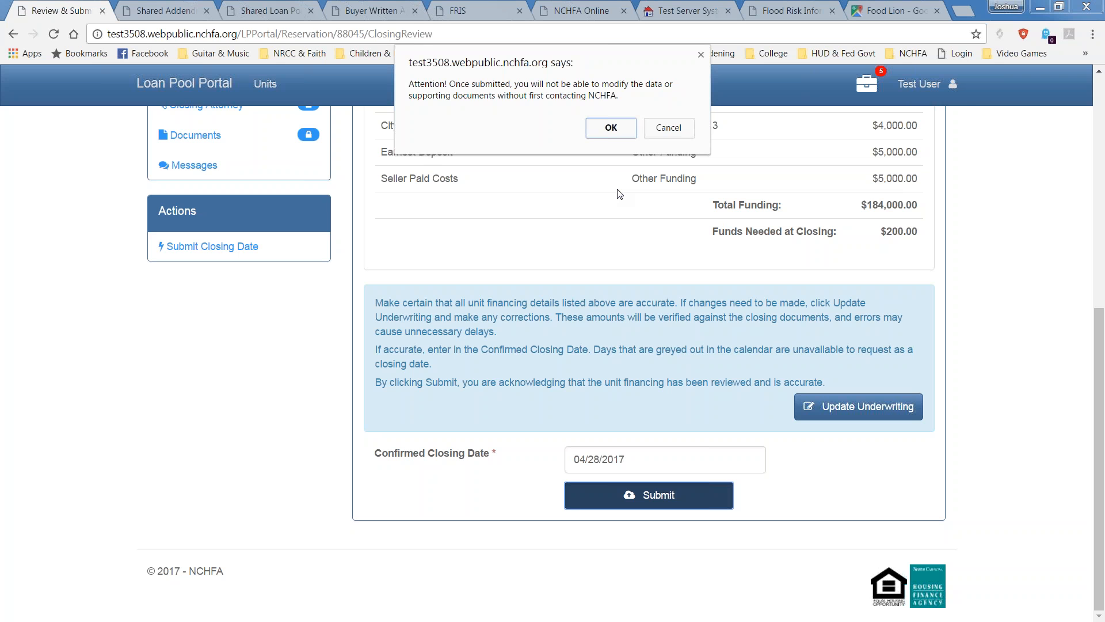
Accept the warning, check the closing-scheduled message for 4/28/2017, and return to the portal home.
{"action": "left_click", "coordinate": [610, 128]}
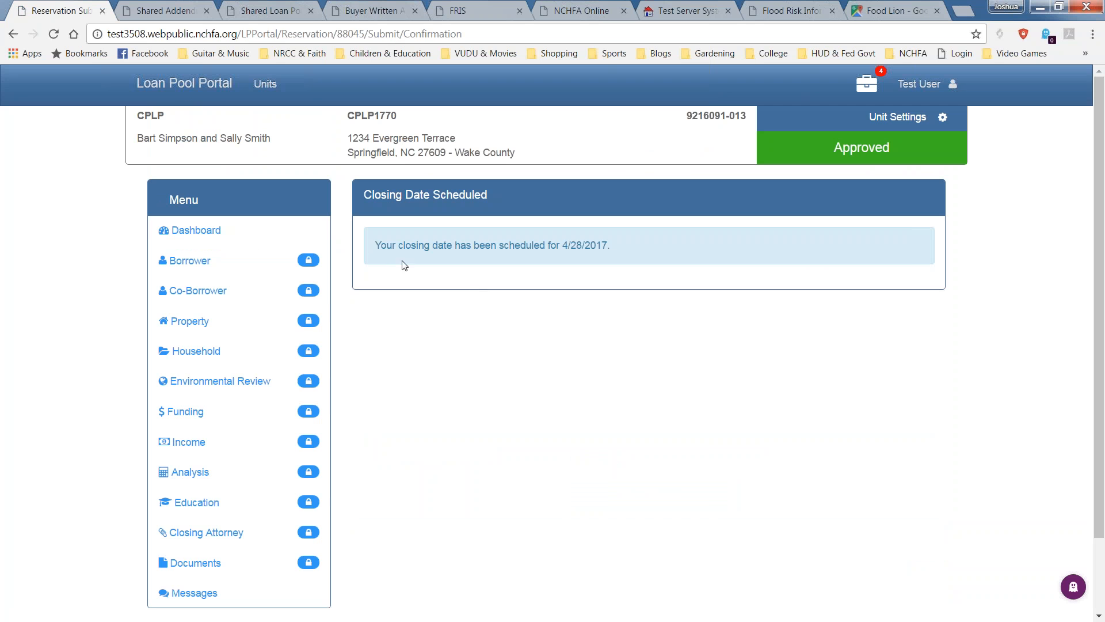
{"action": "left_click_drag", "start_coordinate": [375, 245], "coordinate": [620, 256]}
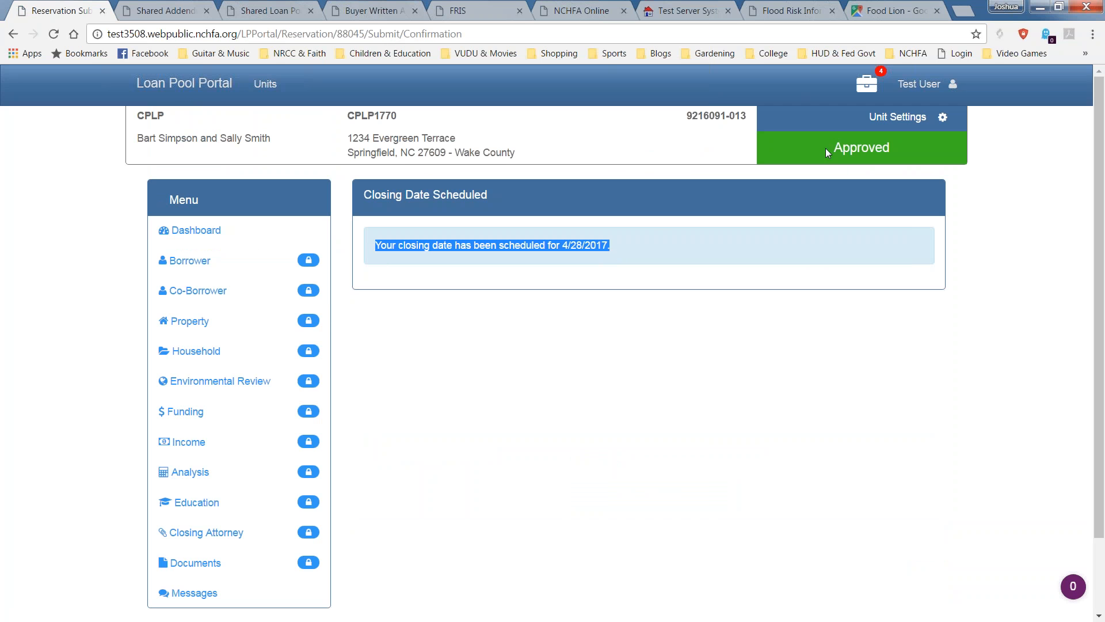
{"action": "scroll", "coordinate": [411, 546], "scroll_direction": "down", "scroll_amount": 3}
{"action": "scroll", "coordinate": [400, 560], "scroll_direction": "up", "scroll_amount": 3}
{"action": "left_click", "coordinate": [210, 82]}
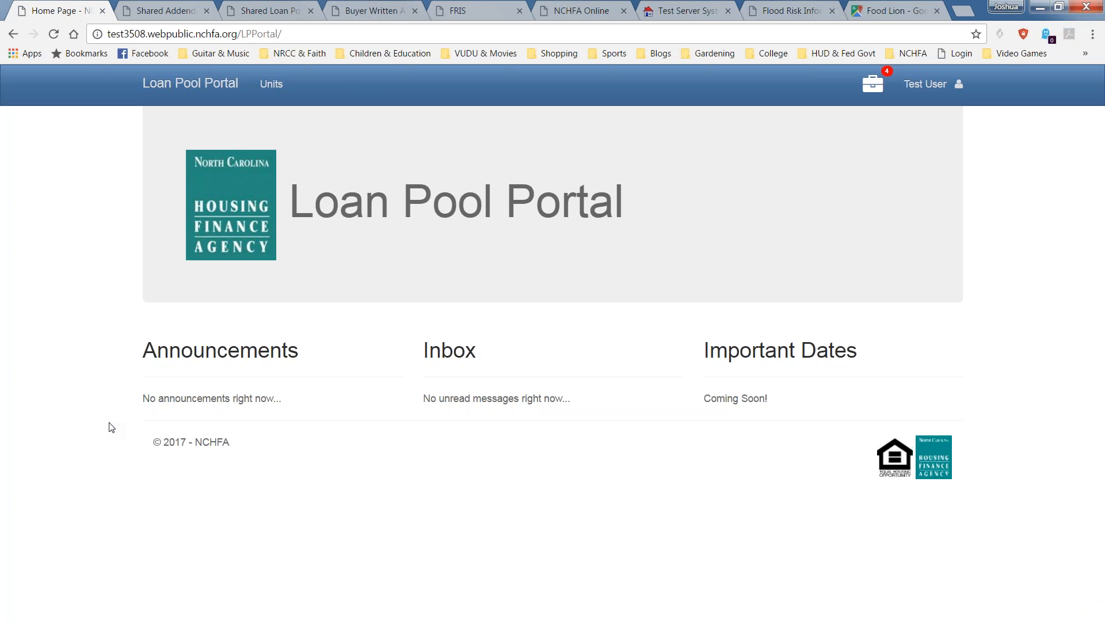
{"action": "left_click", "coordinate": [269, 85]}
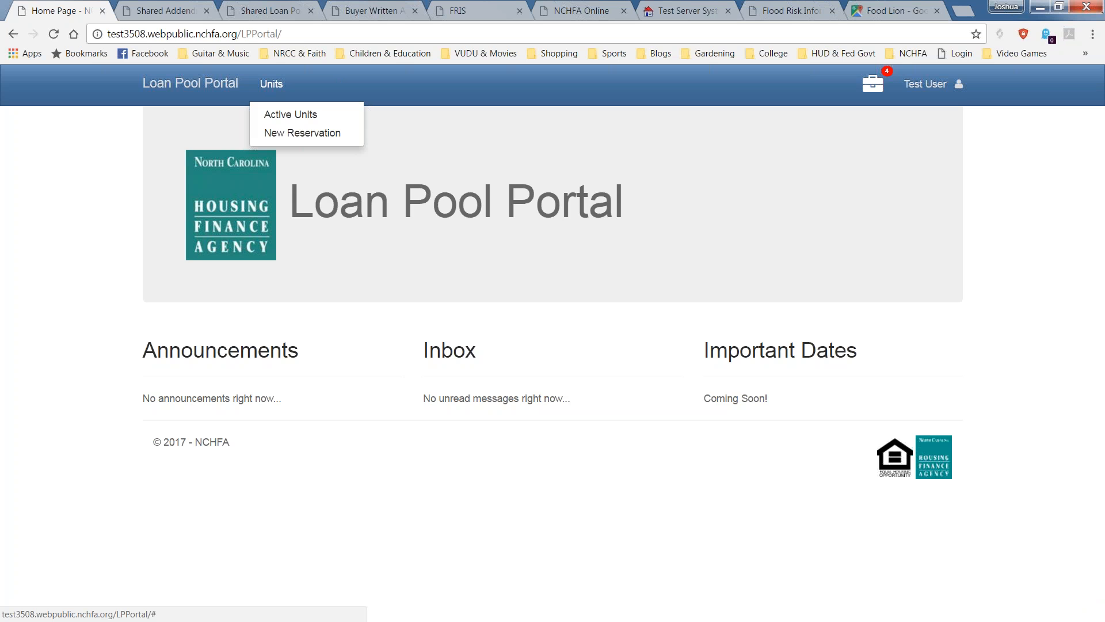
{"action": "left_click", "coordinate": [283, 118]}
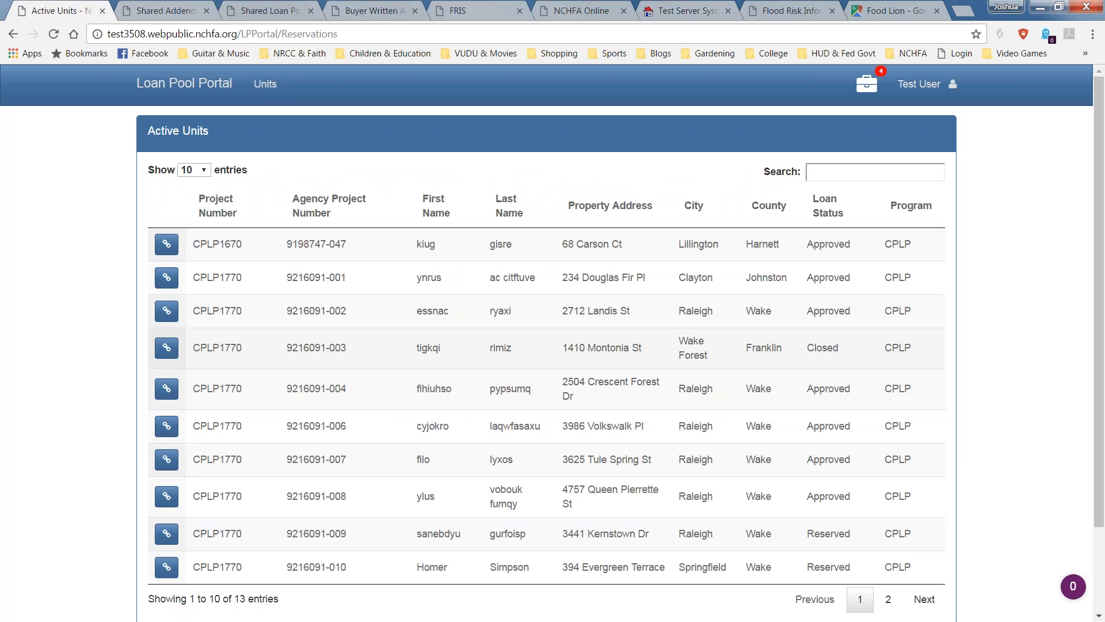
{"action": "left_click_drag", "start_coordinate": [929, 356], "coordinate": [850, 353]}
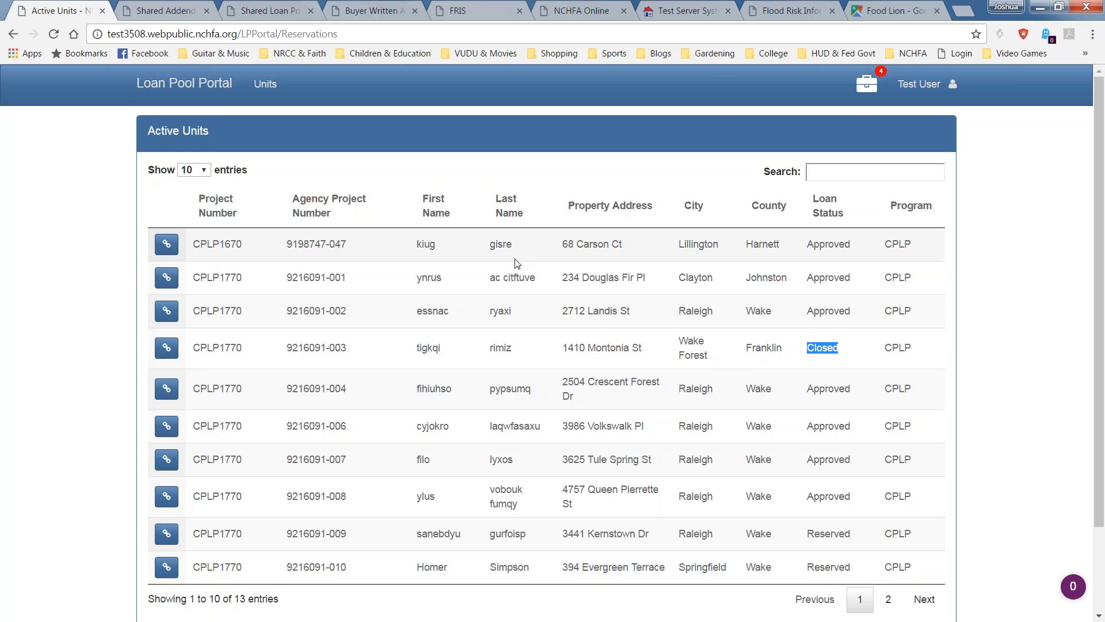
{"action": "left_click", "coordinate": [166, 345]}
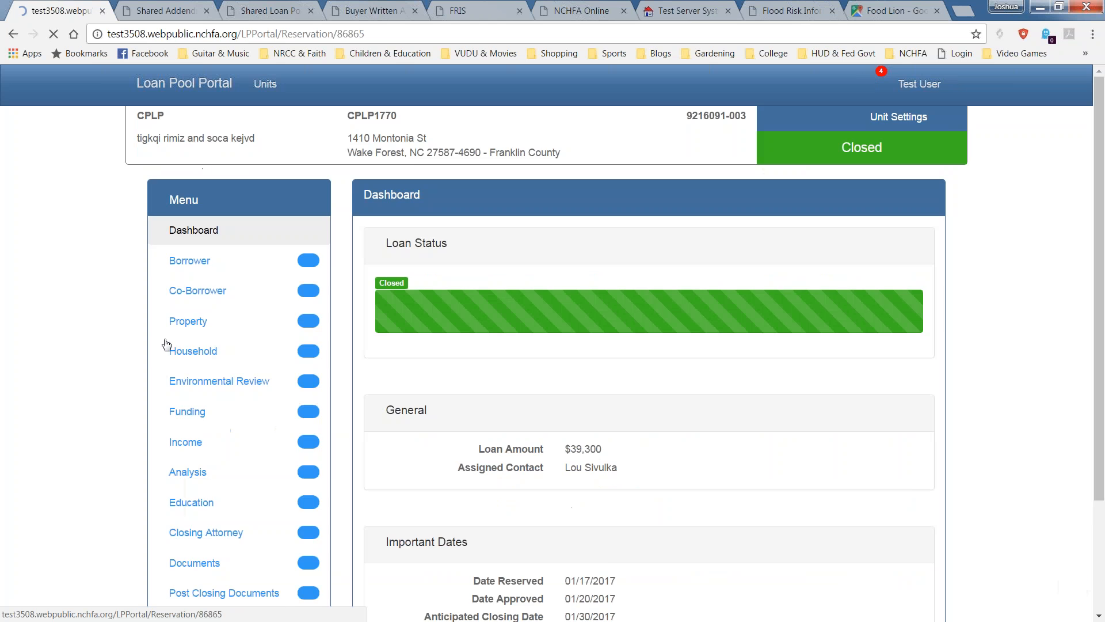
{"action": "scroll", "coordinate": [167, 345], "scroll_direction": "down", "scroll_amount": 3}
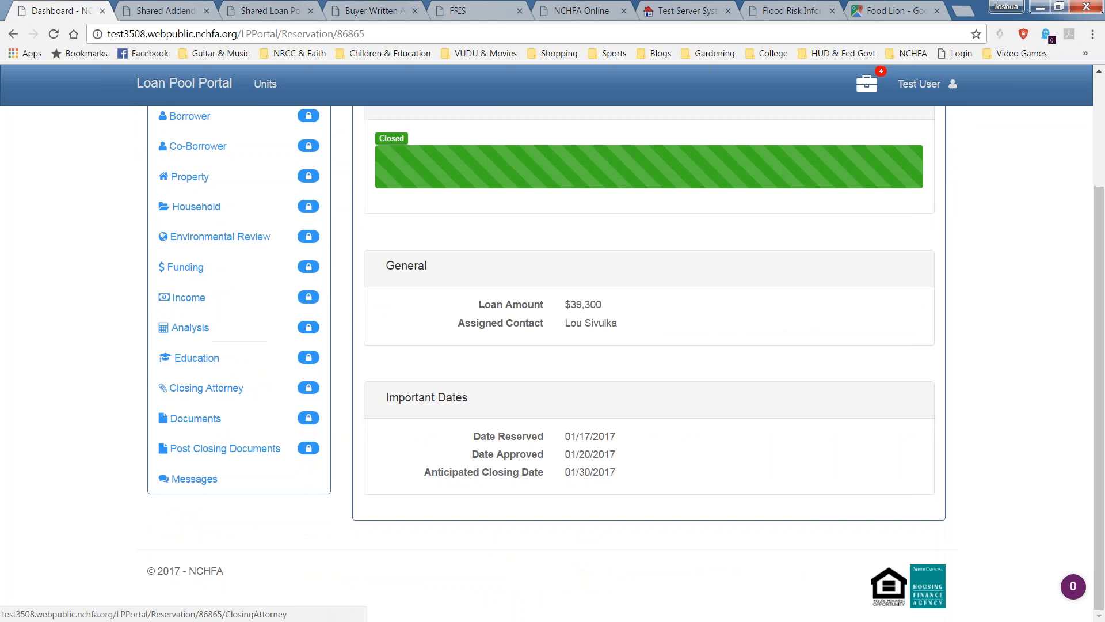
{"action": "left_click", "coordinate": [206, 455]}
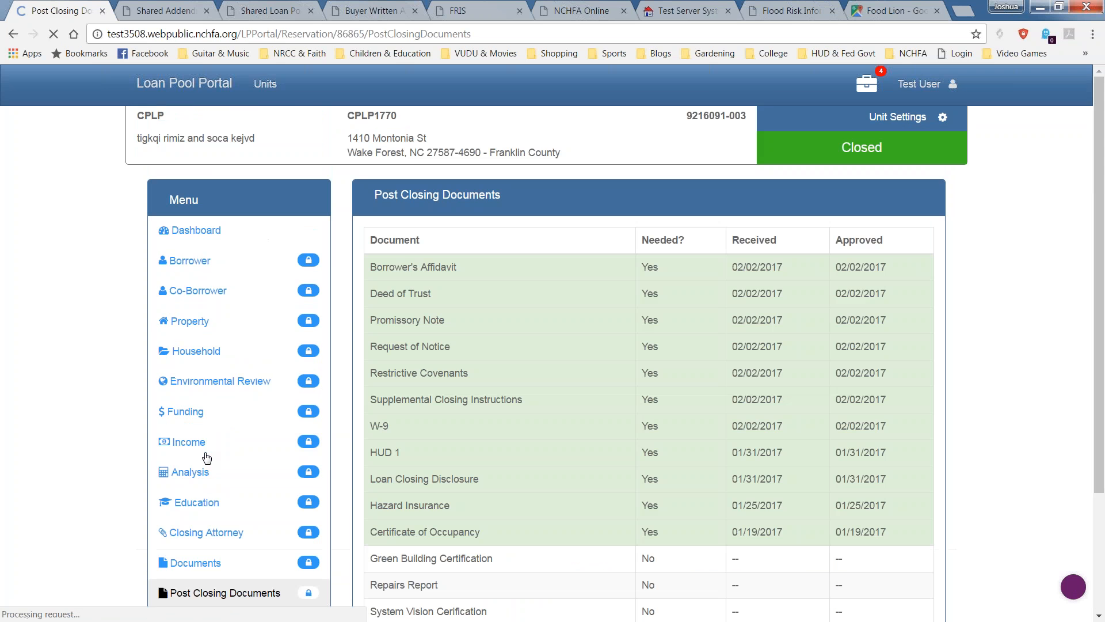
{"action": "scroll", "coordinate": [208, 457], "scroll_direction": "down", "scroll_amount": 3}
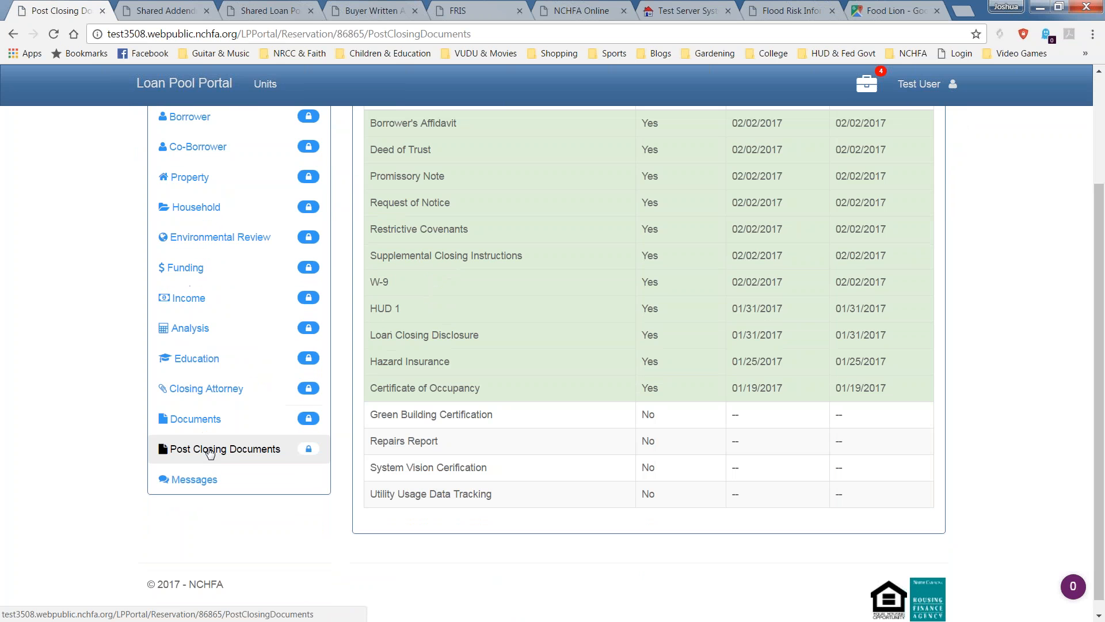
{"action": "scroll", "coordinate": [305, 470], "scroll_direction": "up", "scroll_amount": 3}
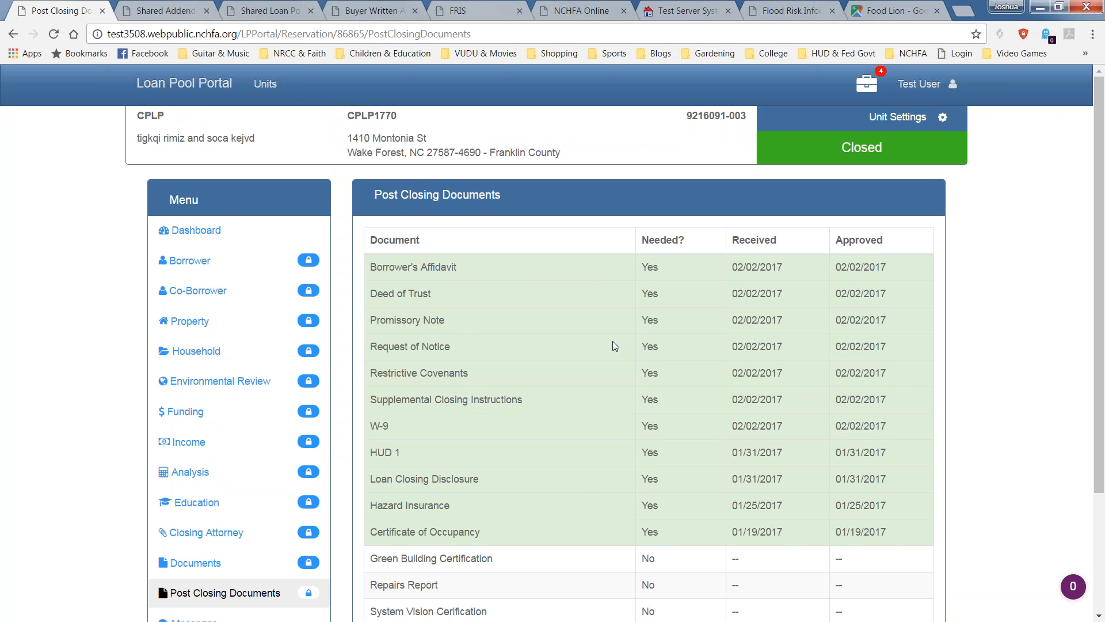
{"action": "scroll", "coordinate": [613, 346], "scroll_direction": "down", "scroll_amount": 1}
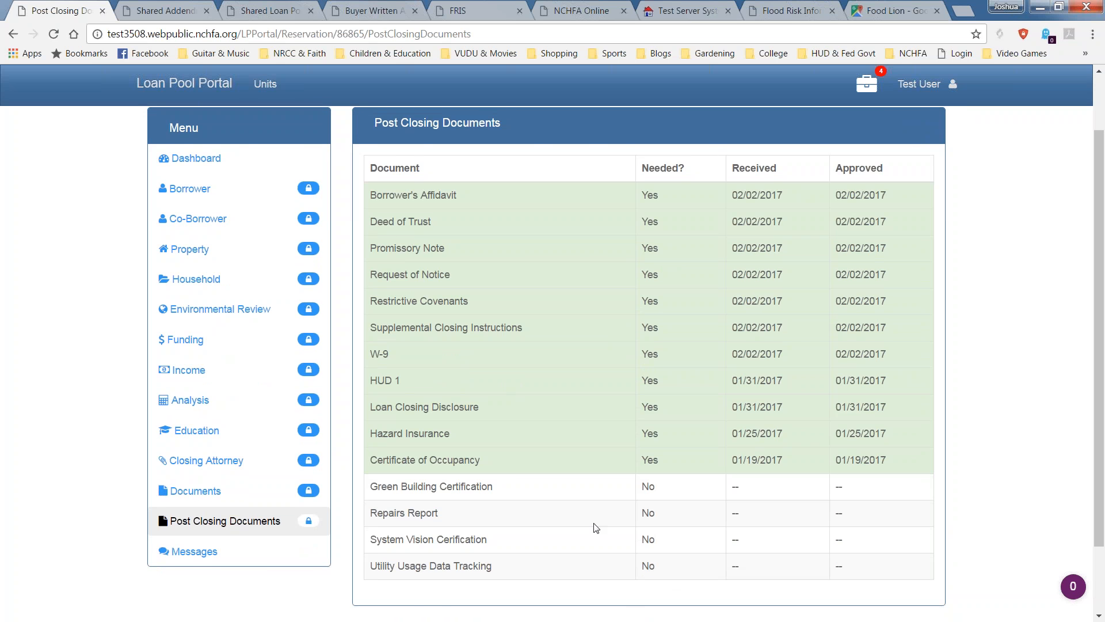
{"action": "scroll", "coordinate": [749, 447], "scroll_direction": "up", "scroll_amount": 1}
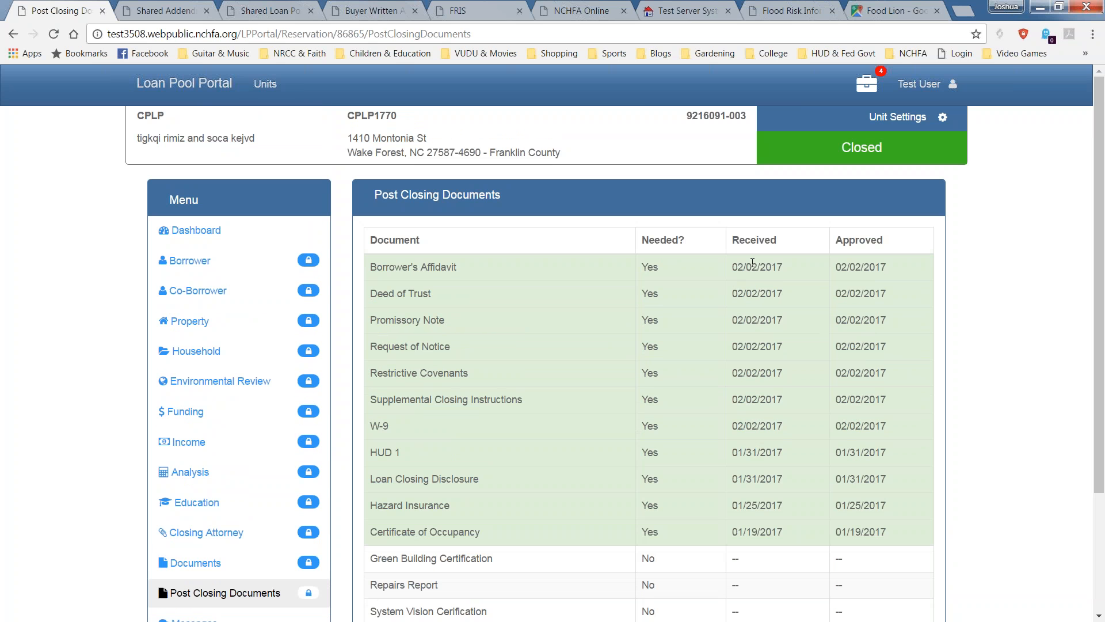